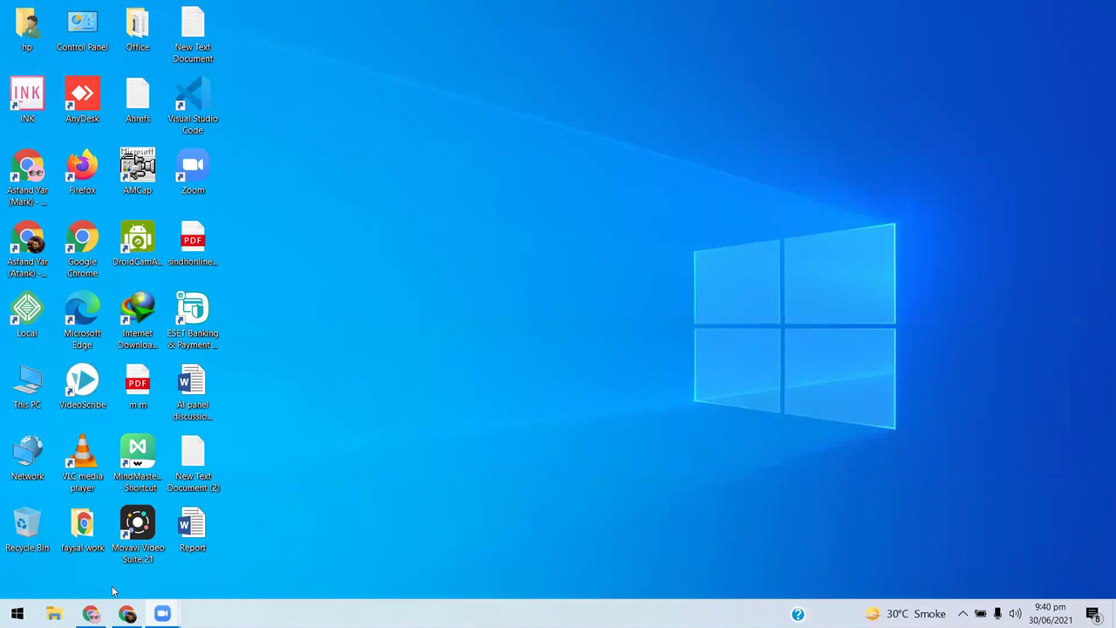
# - Bring back the 'Overview - Google Chrome' window with Search Console's property-type dialog
pyautogui.moveTo(90, 614)
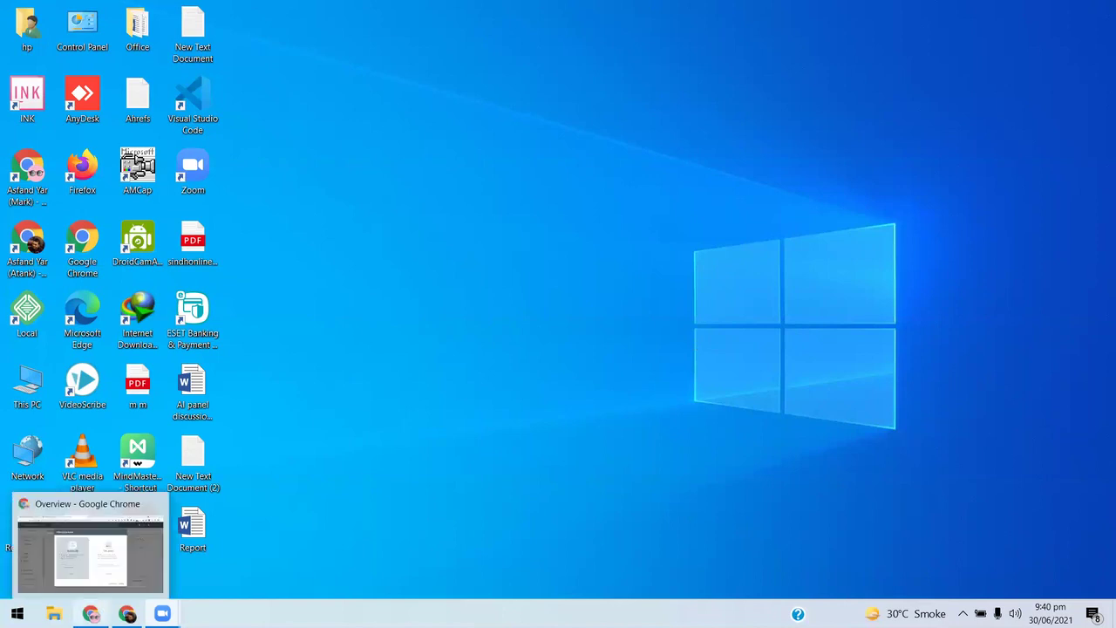
pyautogui.hotkey('alt', 'Tab')
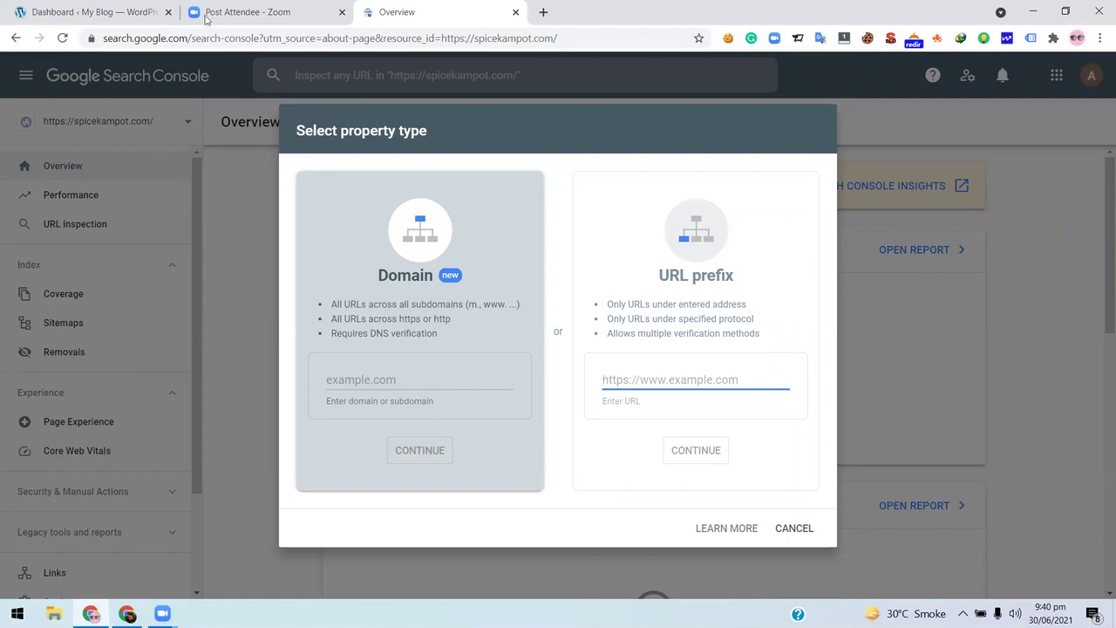
pyautogui.click(105, 7)
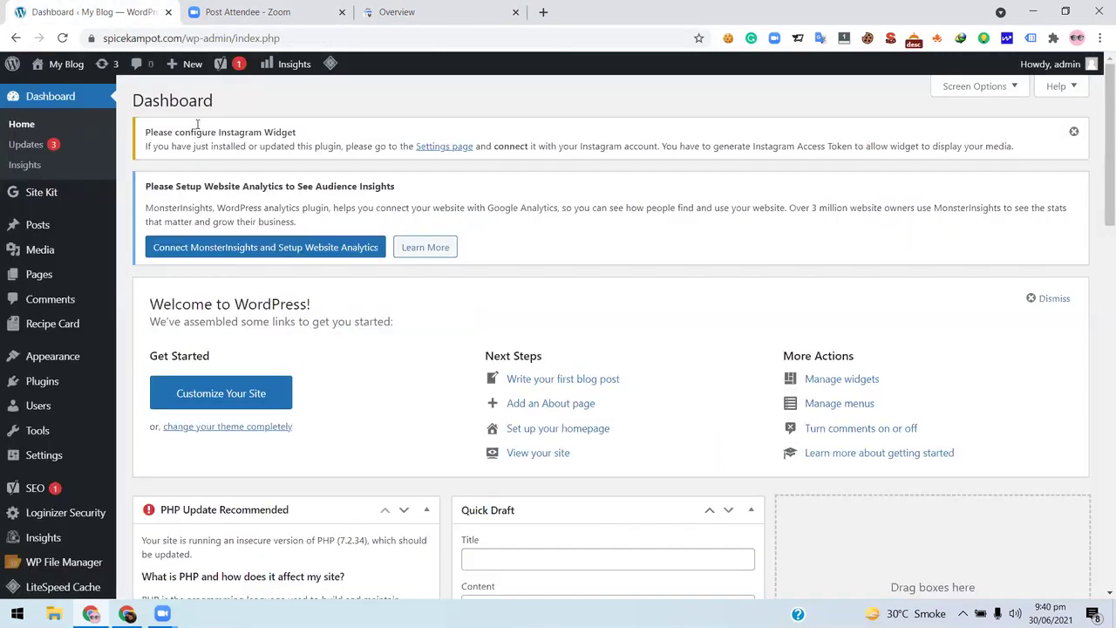
pyautogui.click(179, 39)
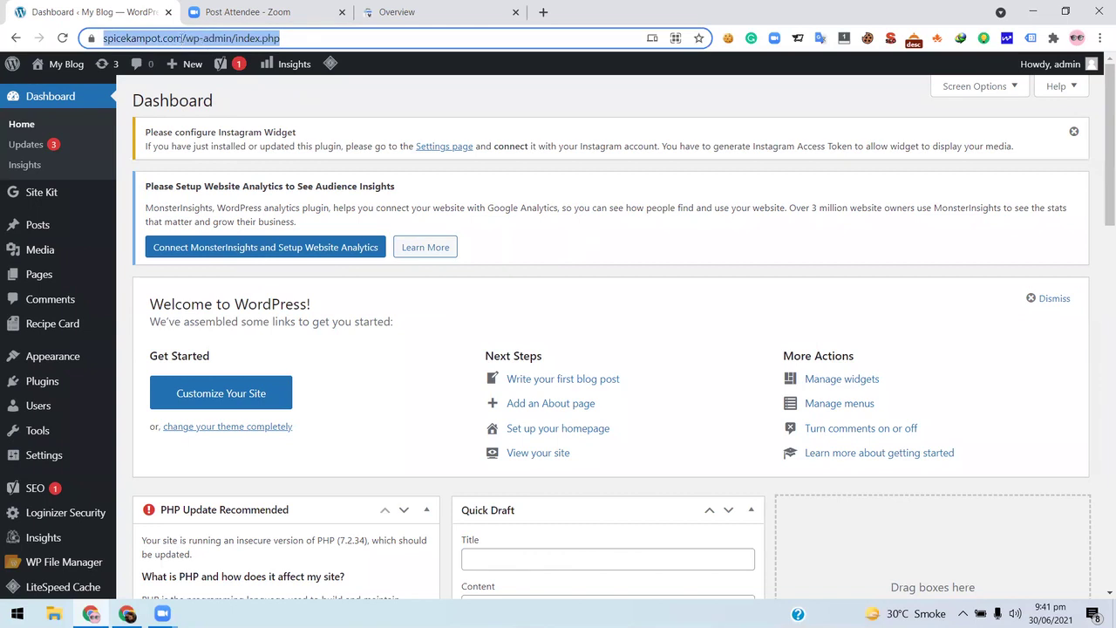
pyautogui.click(183, 38)
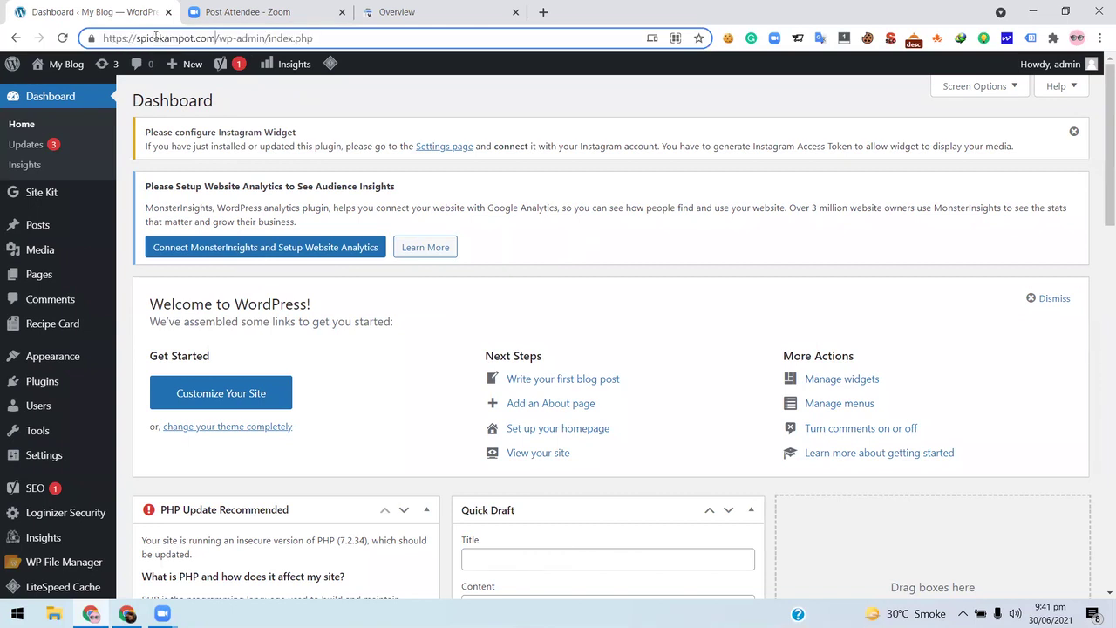
pyautogui.click(92, 38)
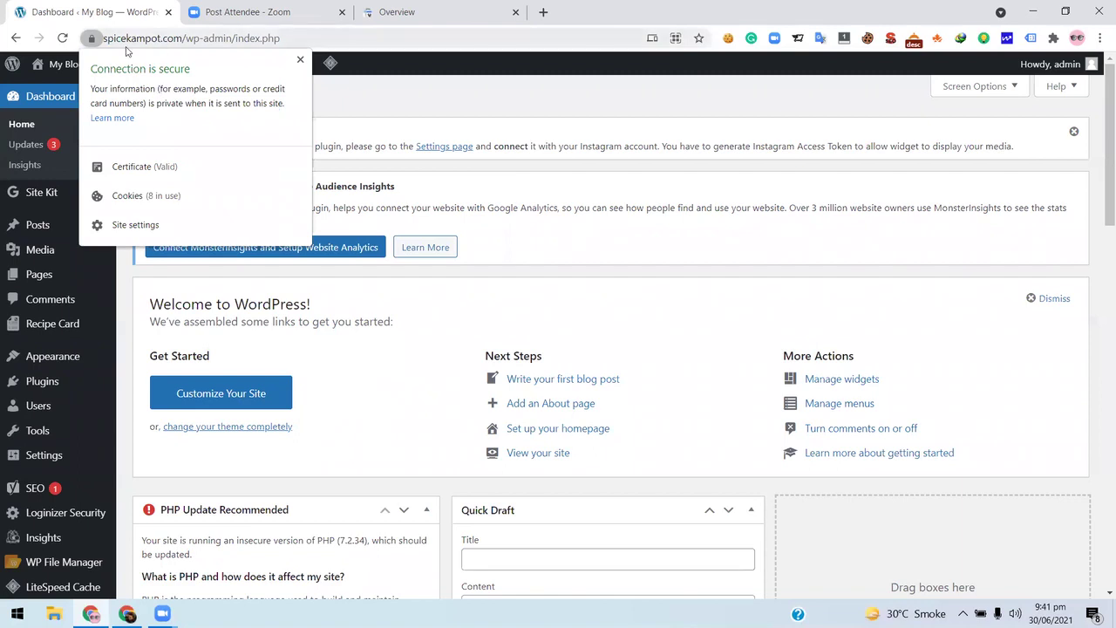
pyautogui.click(159, 41)
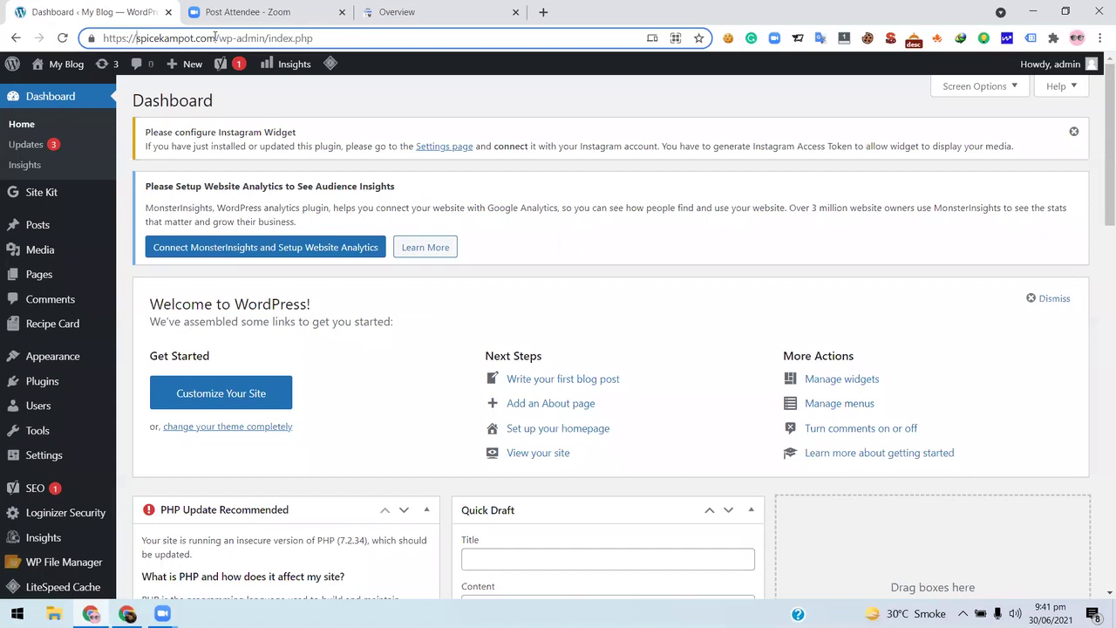
pyautogui.moveTo(214, 38); pyautogui.dragTo(103, 37)
pyautogui.rightClick(161, 36)
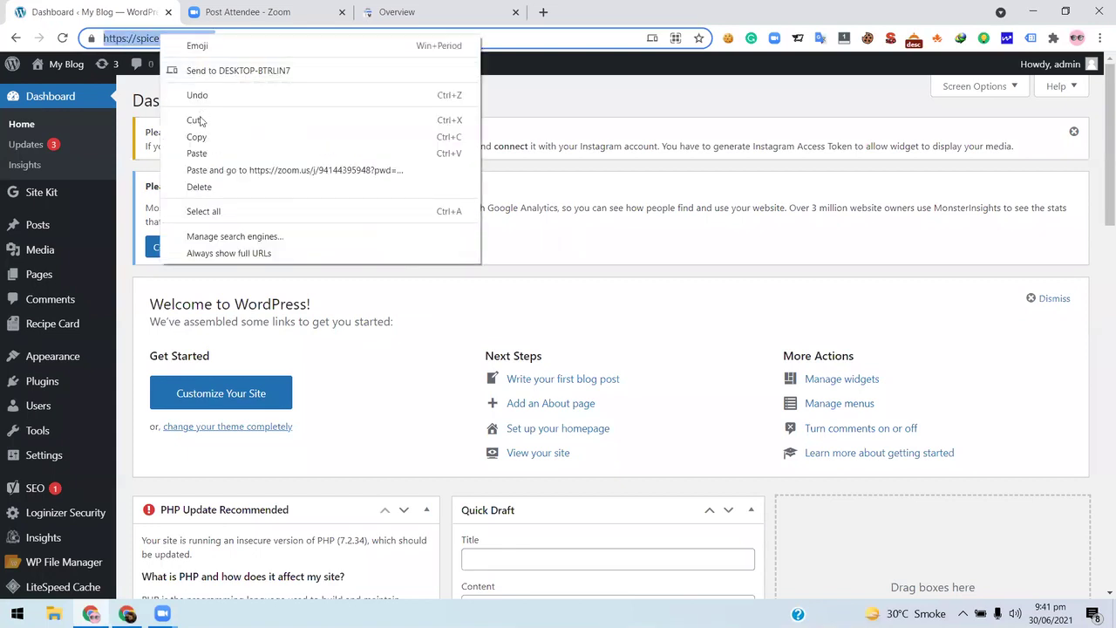
pyautogui.click(196, 137)
pyautogui.click(387, 12)
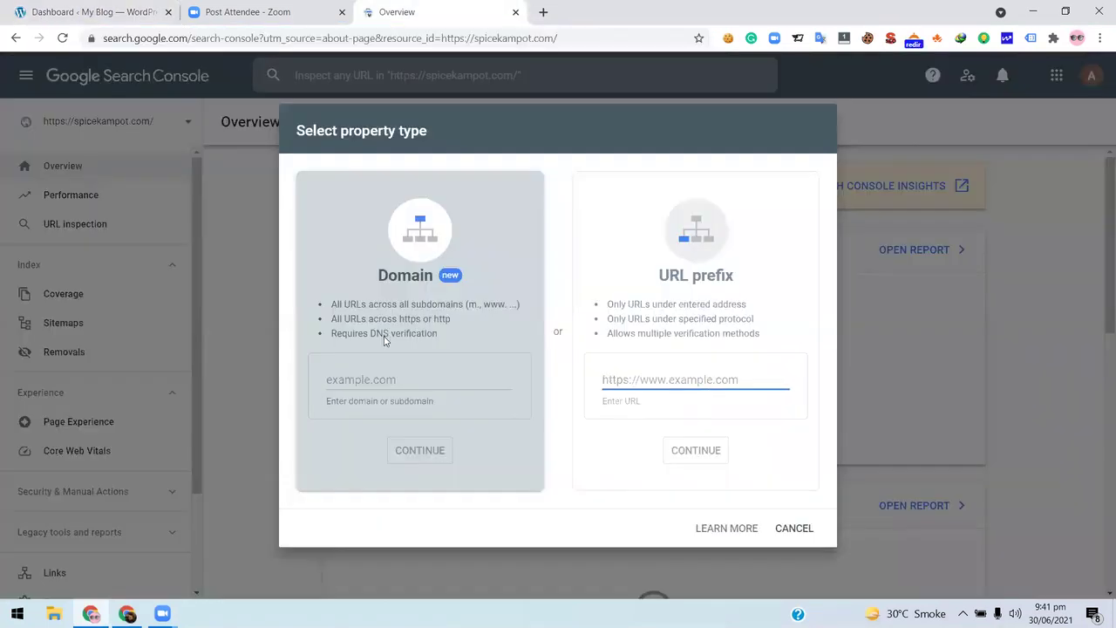
# - Paste the address into the Domain field and trim it down to spicekampot.com
pyautogui.click(417, 382)
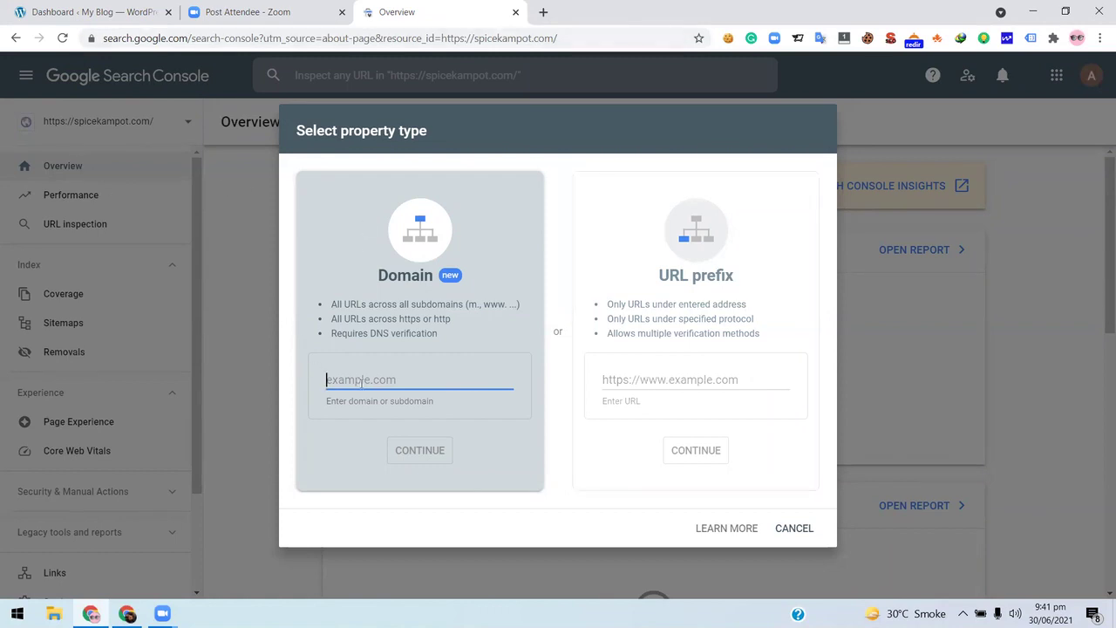
pyautogui.hotkey('ctrl', 'v')
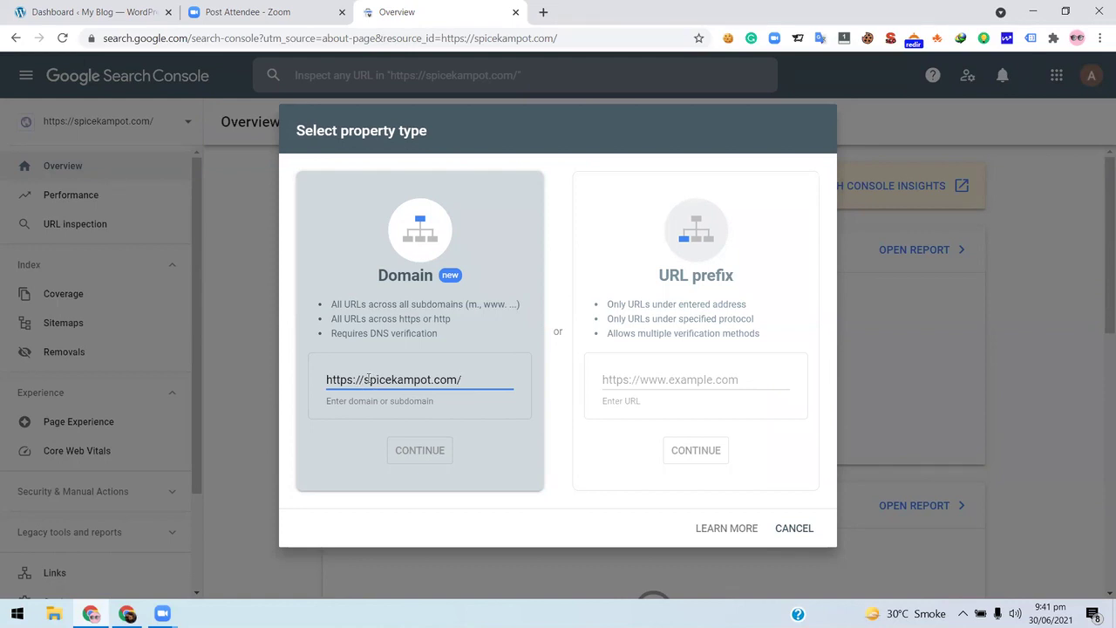
pyautogui.moveTo(296, 381); pyautogui.dragTo(240, 379)
pyautogui.click(354, 379)
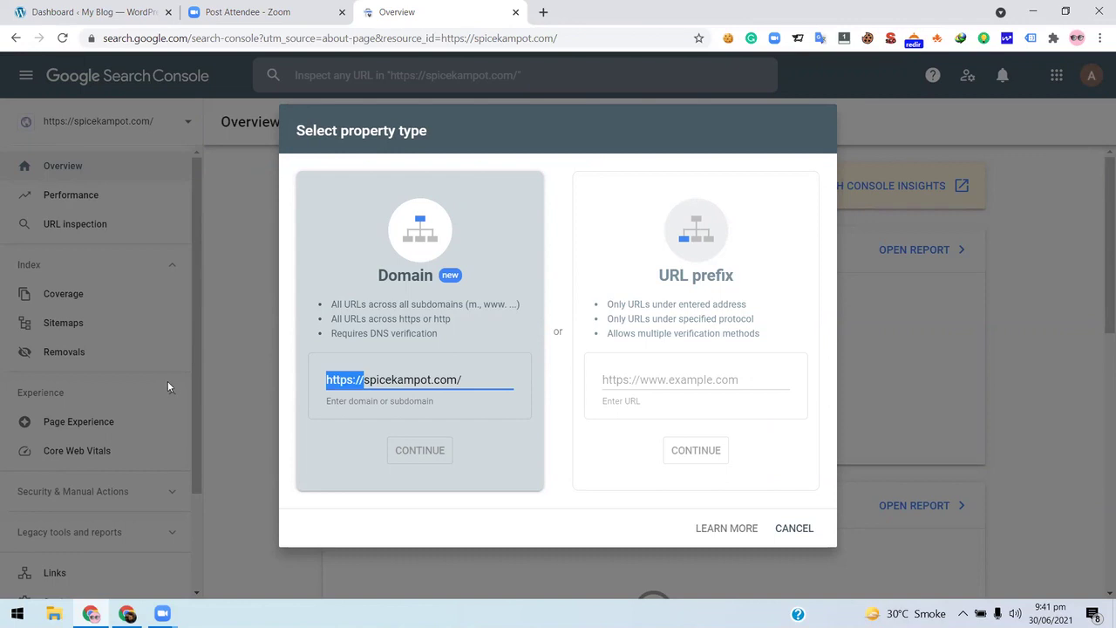
pyautogui.press('BackSpace')
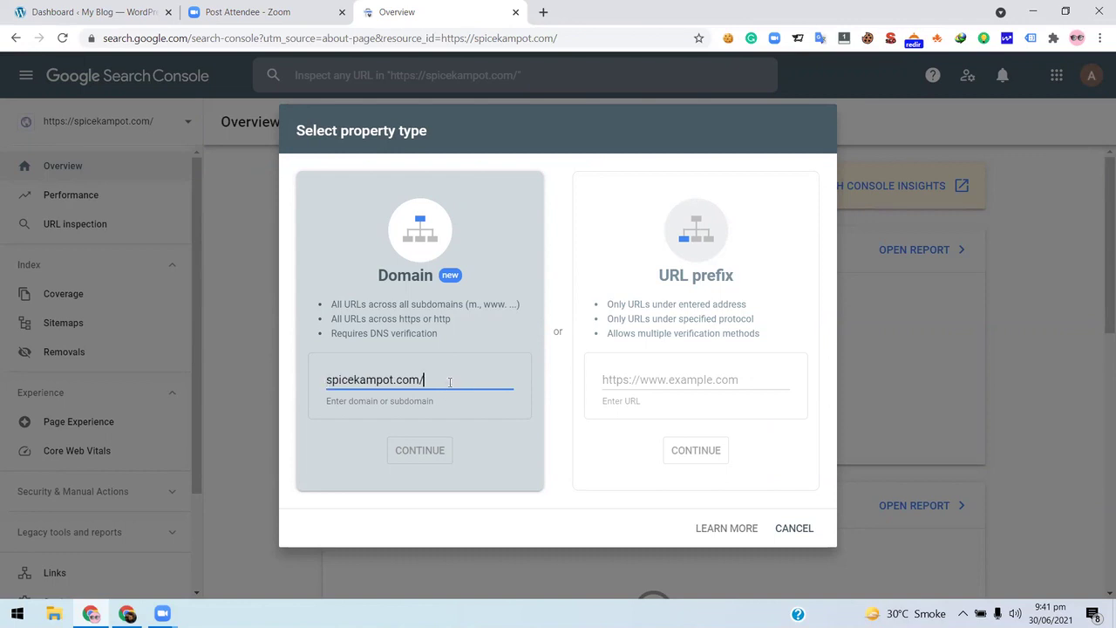
pyautogui.press('BackSpace')
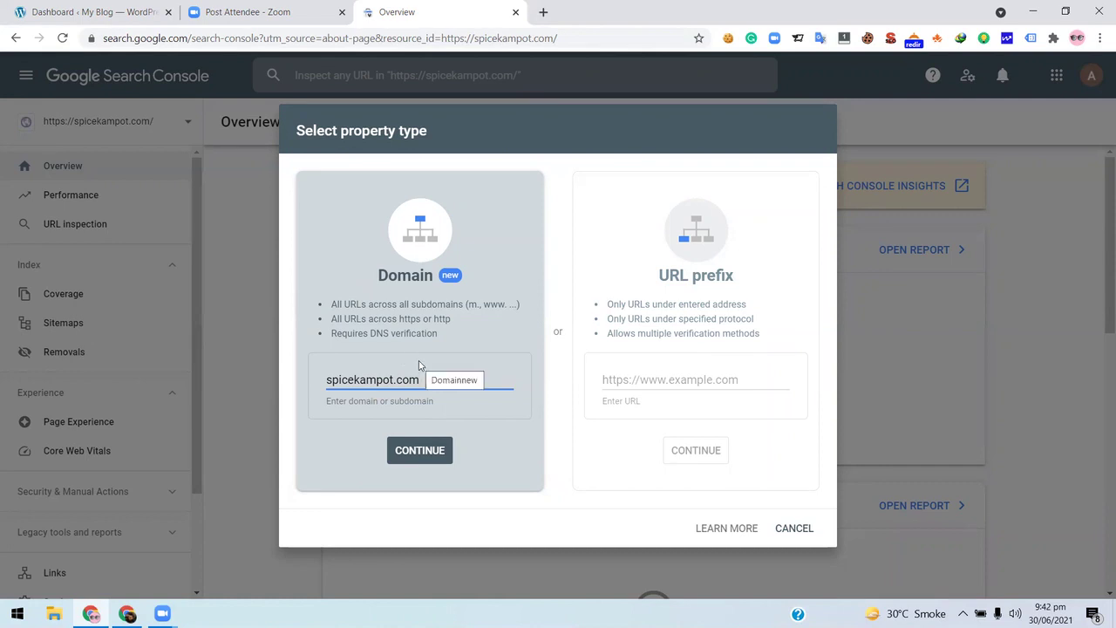
pyautogui.moveTo(424, 380); pyautogui.dragTo(324, 380)
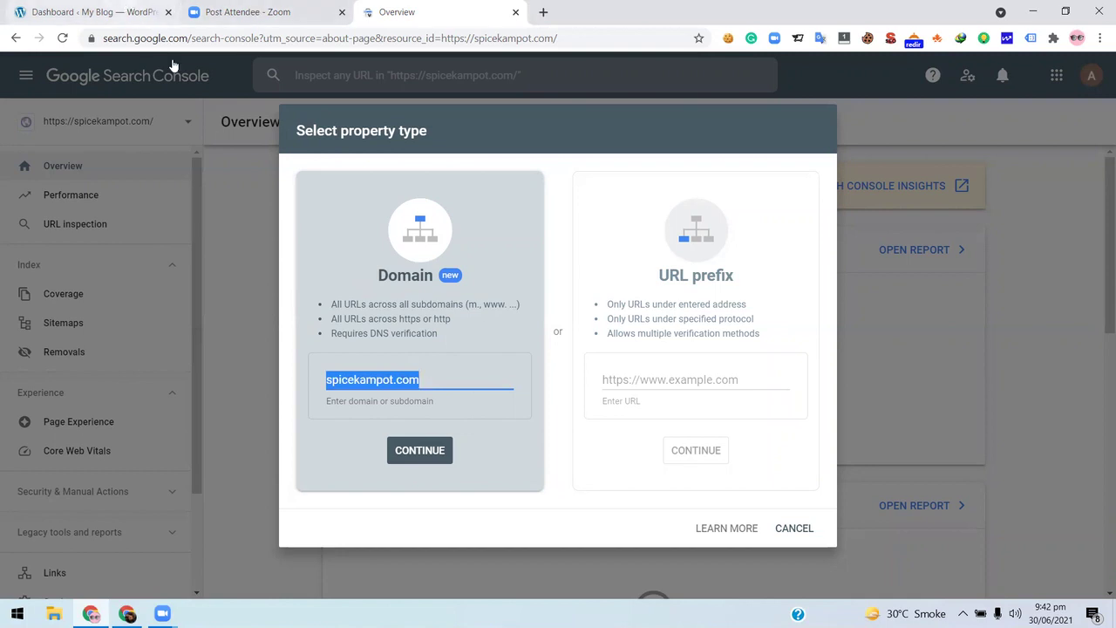
pyautogui.click(128, 12)
pyautogui.click(90, 39)
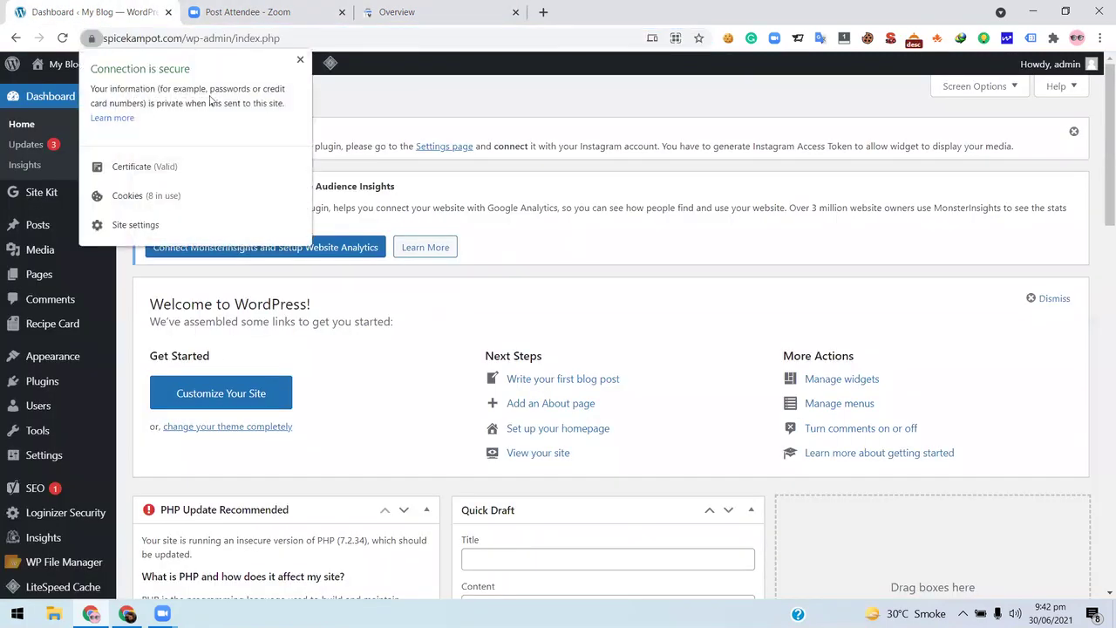
pyautogui.click(122, 39)
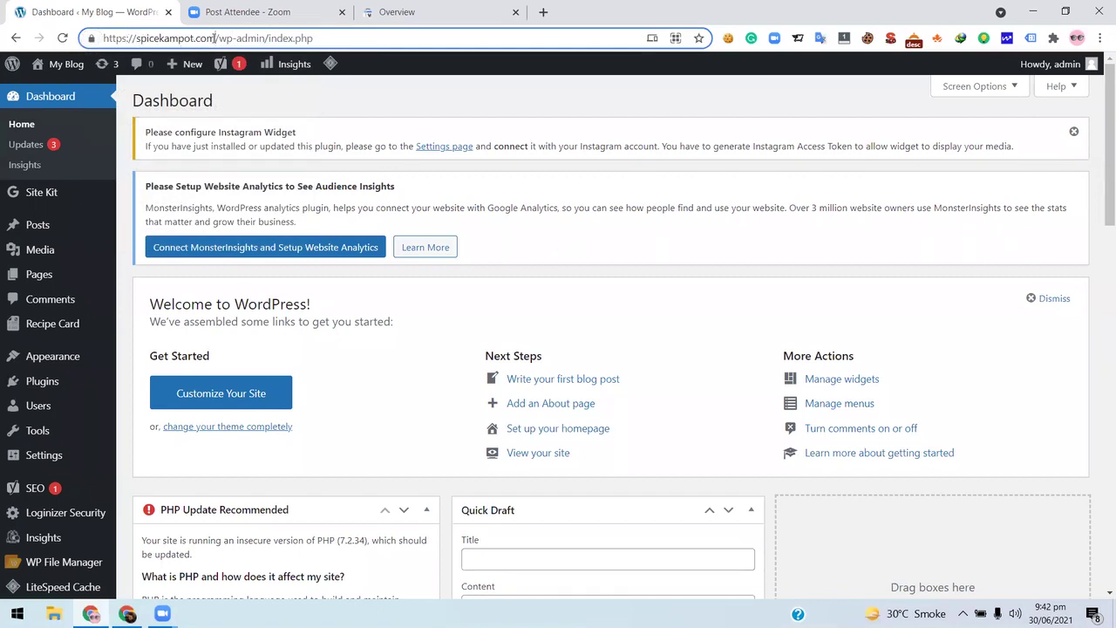
pyautogui.moveTo(215, 39); pyautogui.dragTo(66, 38)
pyautogui.rightClick(164, 41)
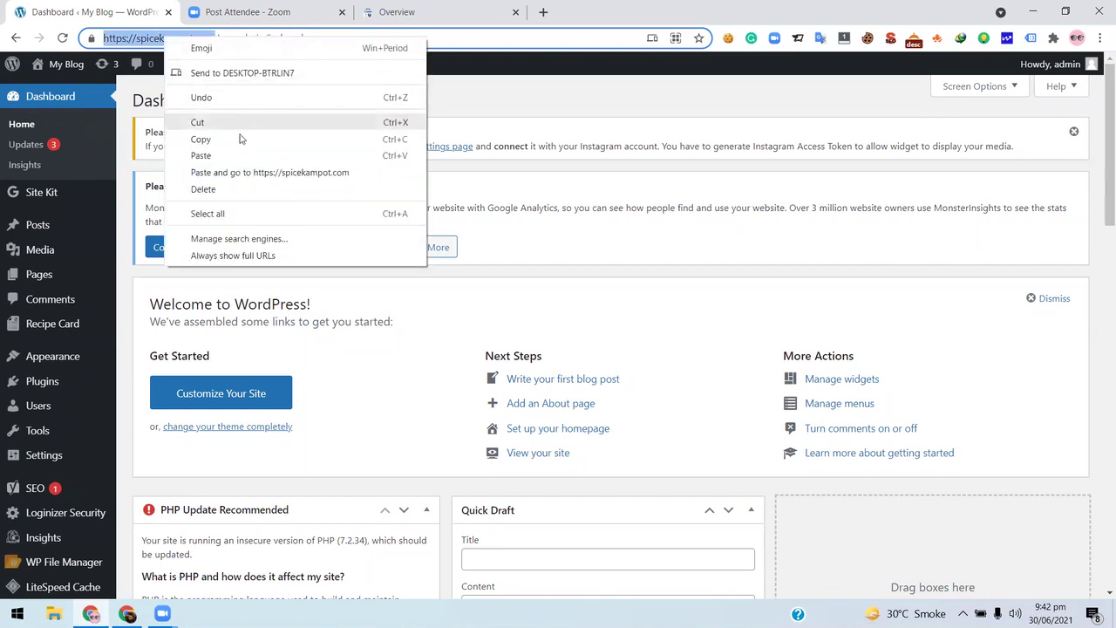
pyautogui.click(241, 138)
pyautogui.click(388, 20)
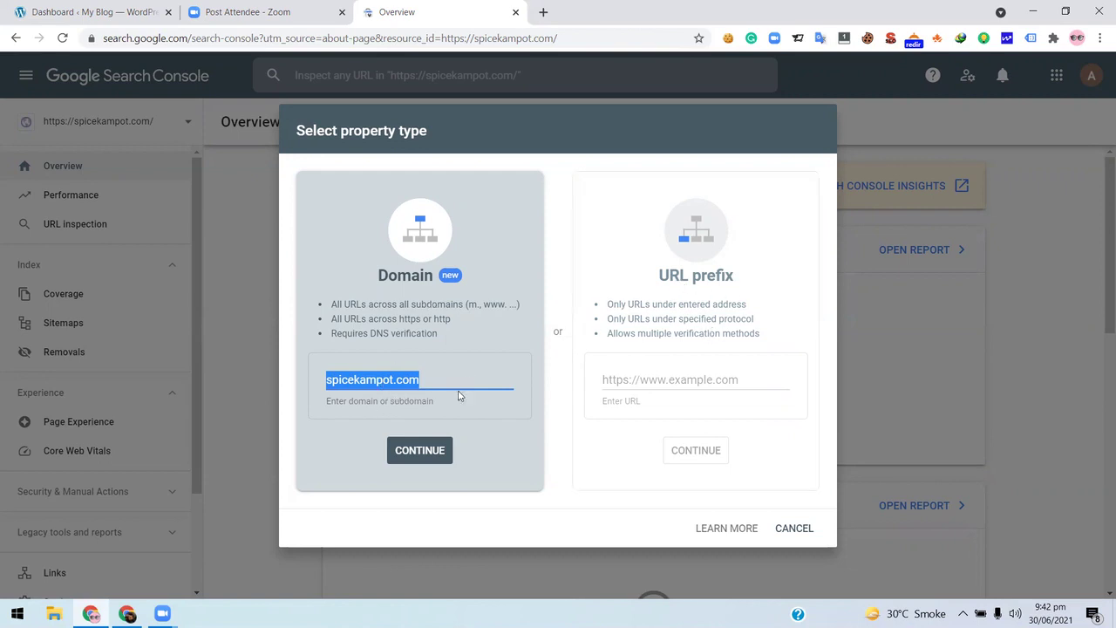
pyautogui.press('BackSpace')
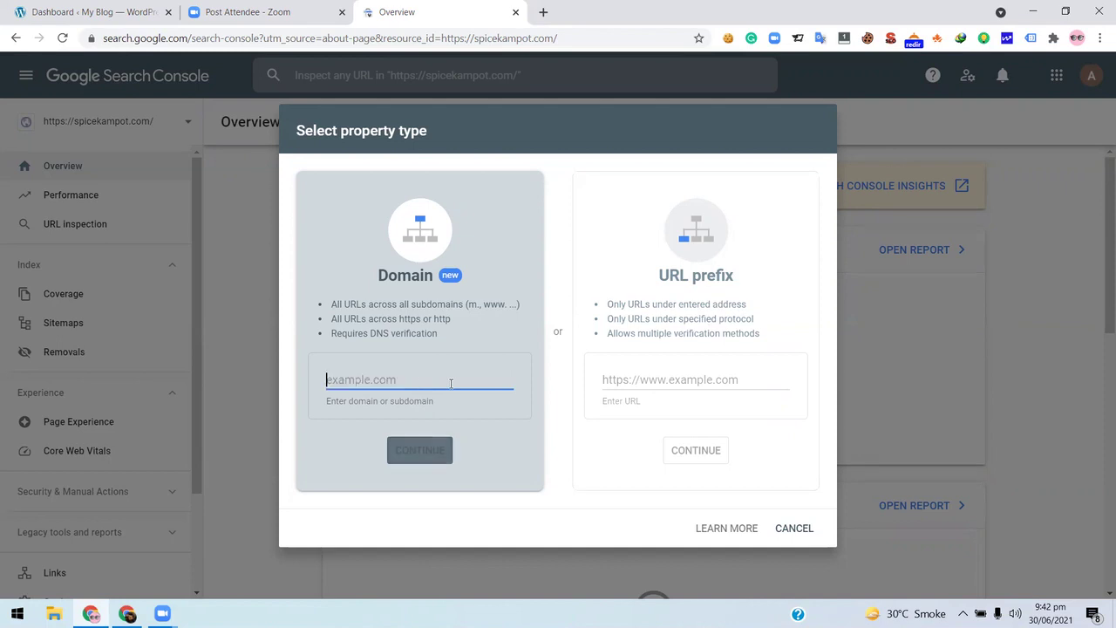
pyautogui.click(657, 380)
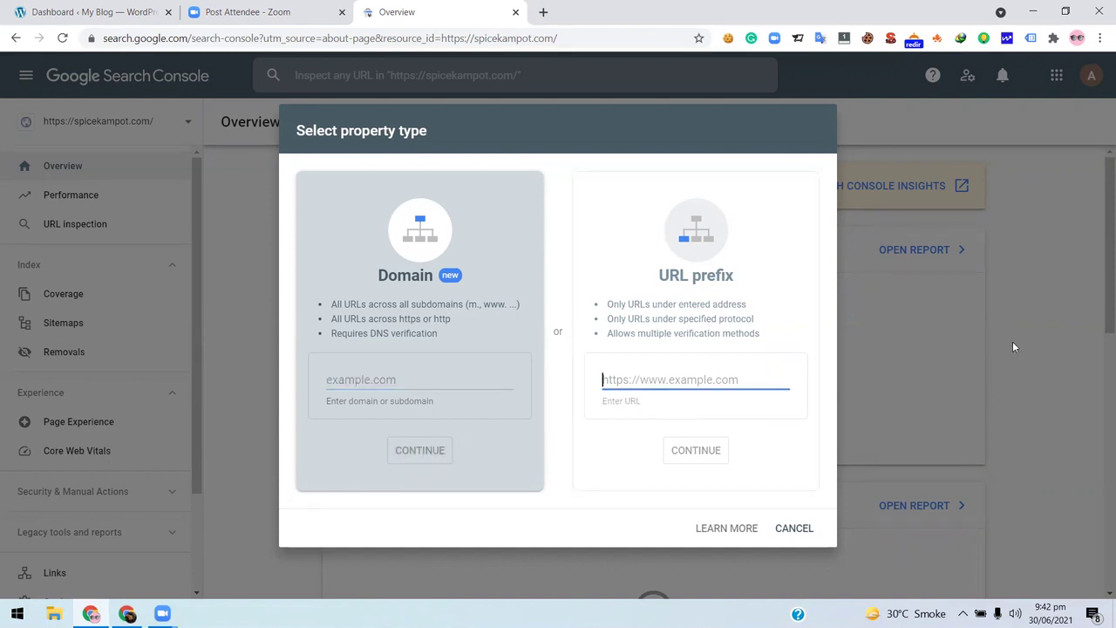
pyautogui.hotkey('ctrl', 'v')
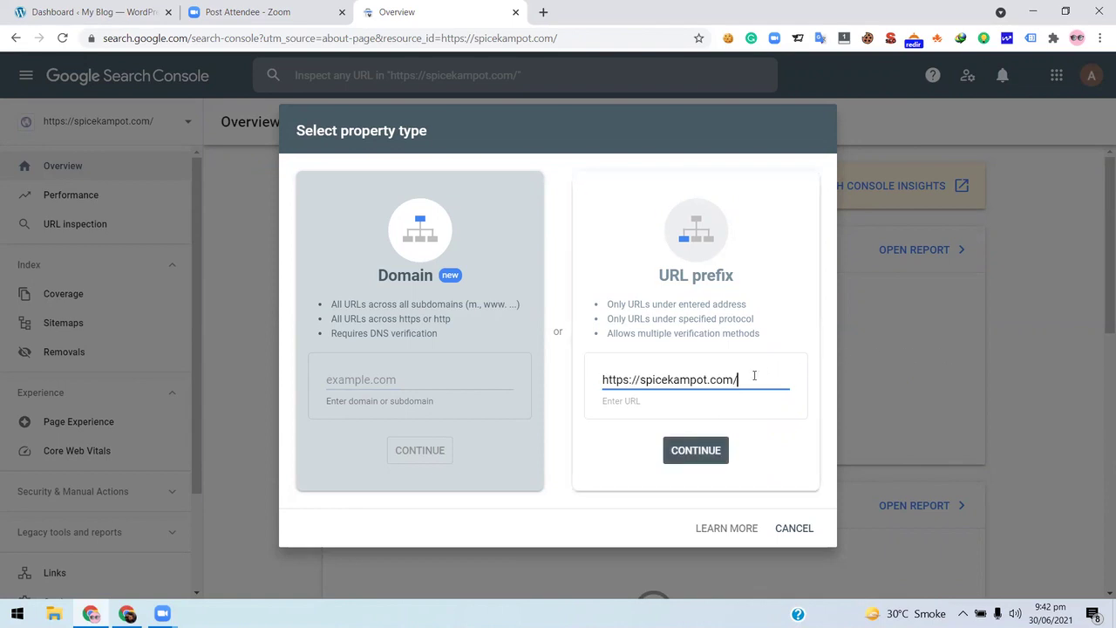
pyautogui.press('BackSpace')
pyautogui.click(689, 455)
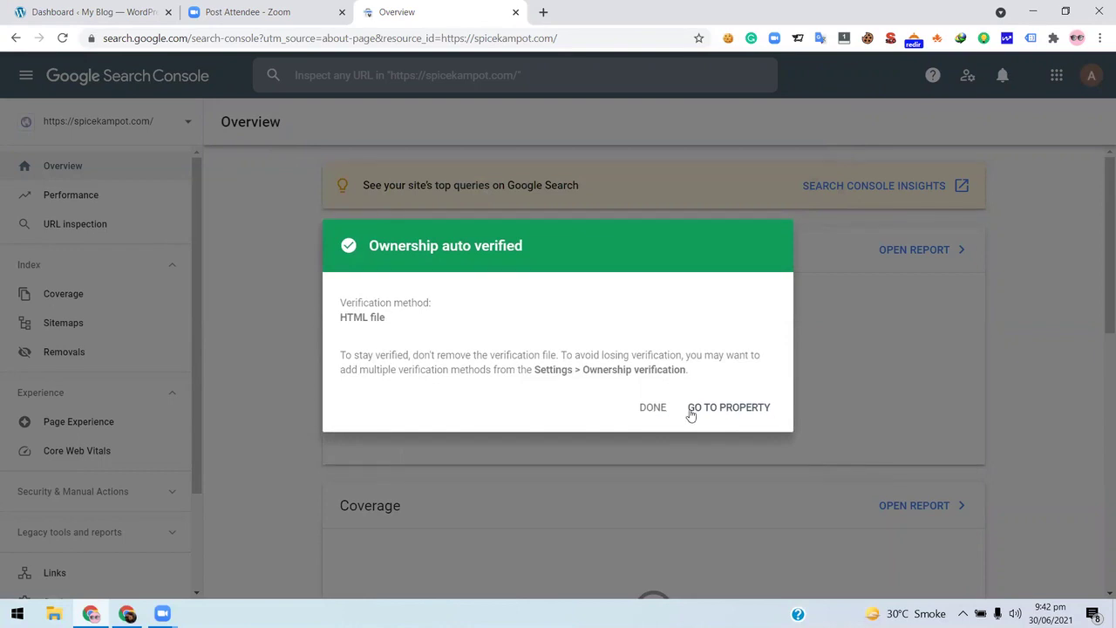
pyautogui.click(664, 408)
# - Start adding another property, then search Google for dietitian in a new tab
pyautogui.click(187, 122)
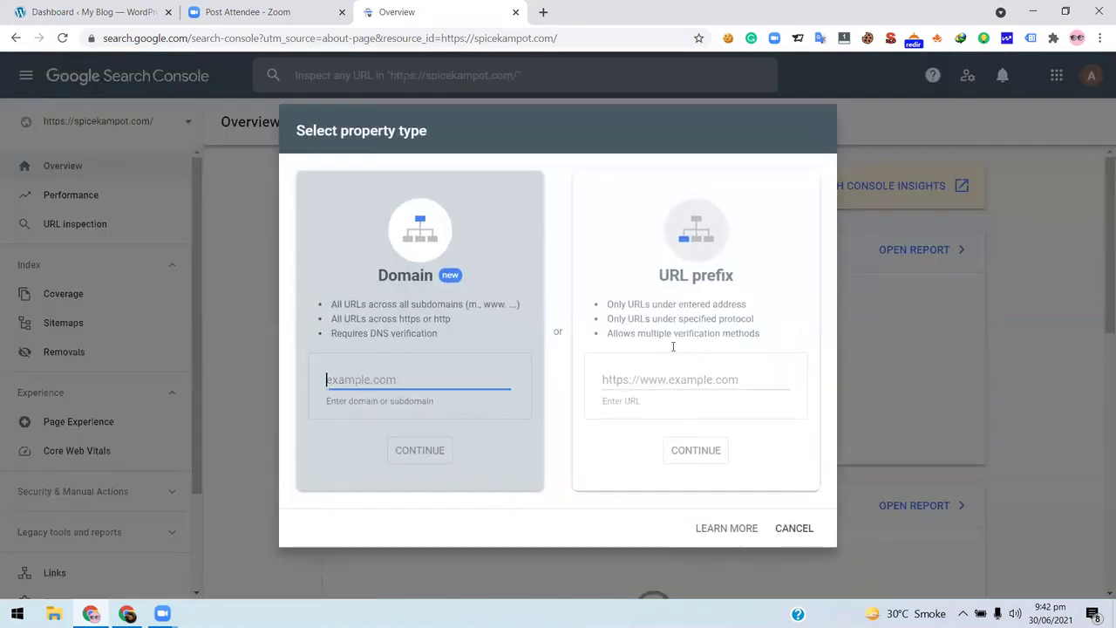
pyautogui.click(695, 377)
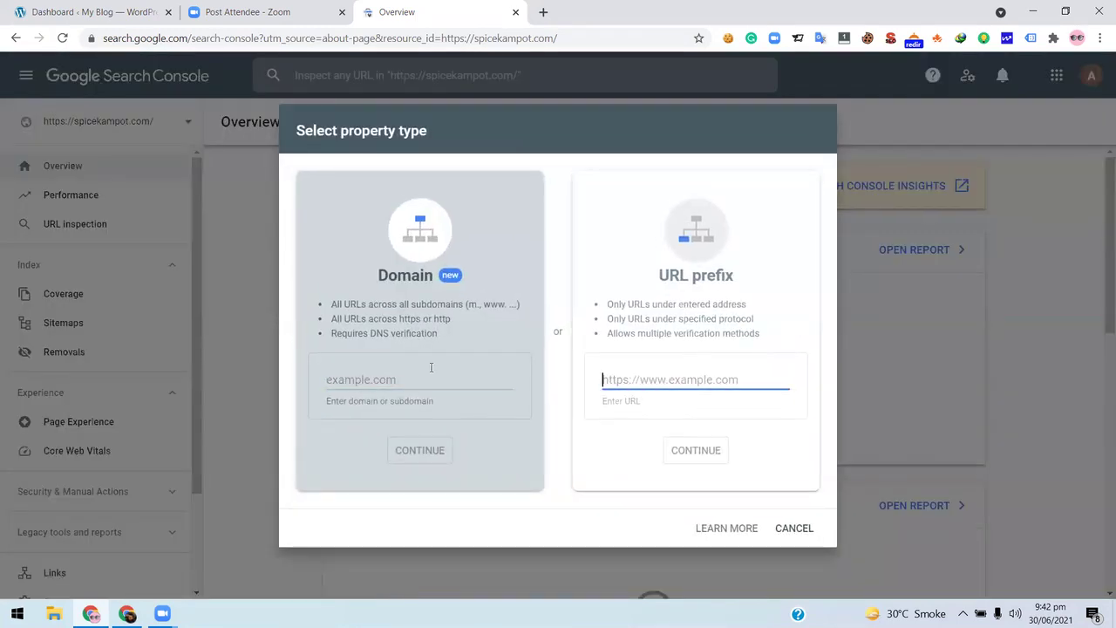
pyautogui.click(542, 12)
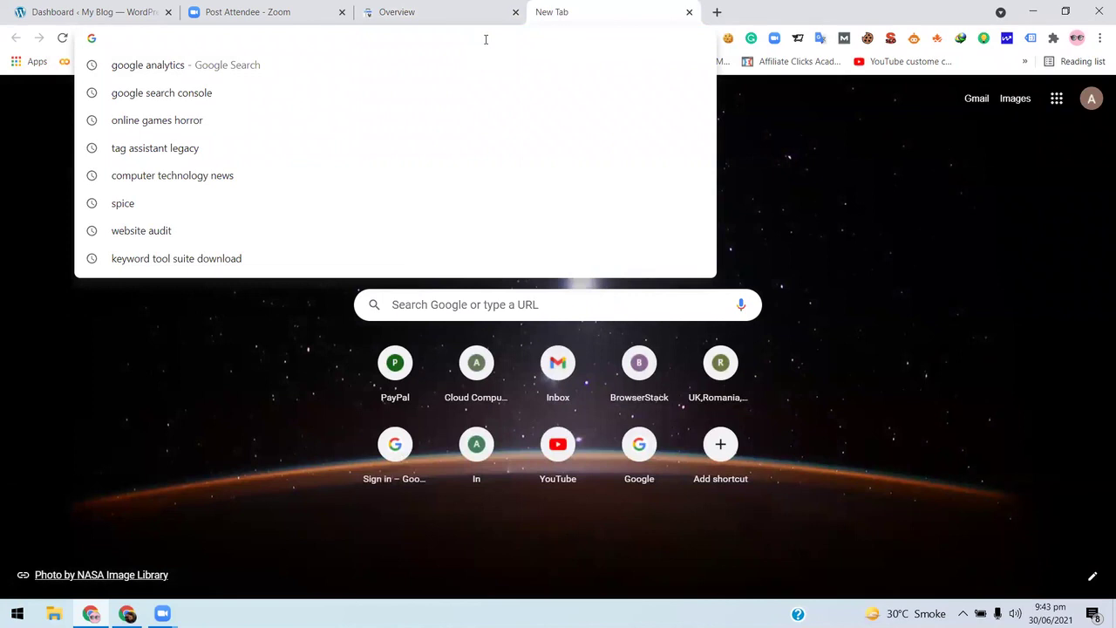
pyautogui.write('diet')
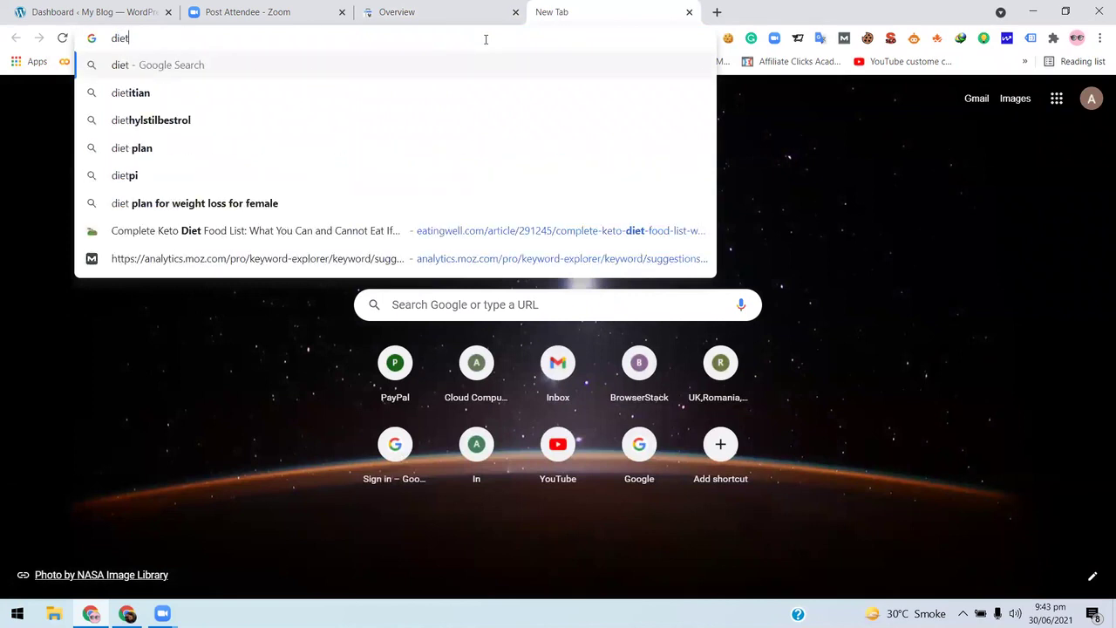
pyautogui.press('Down')
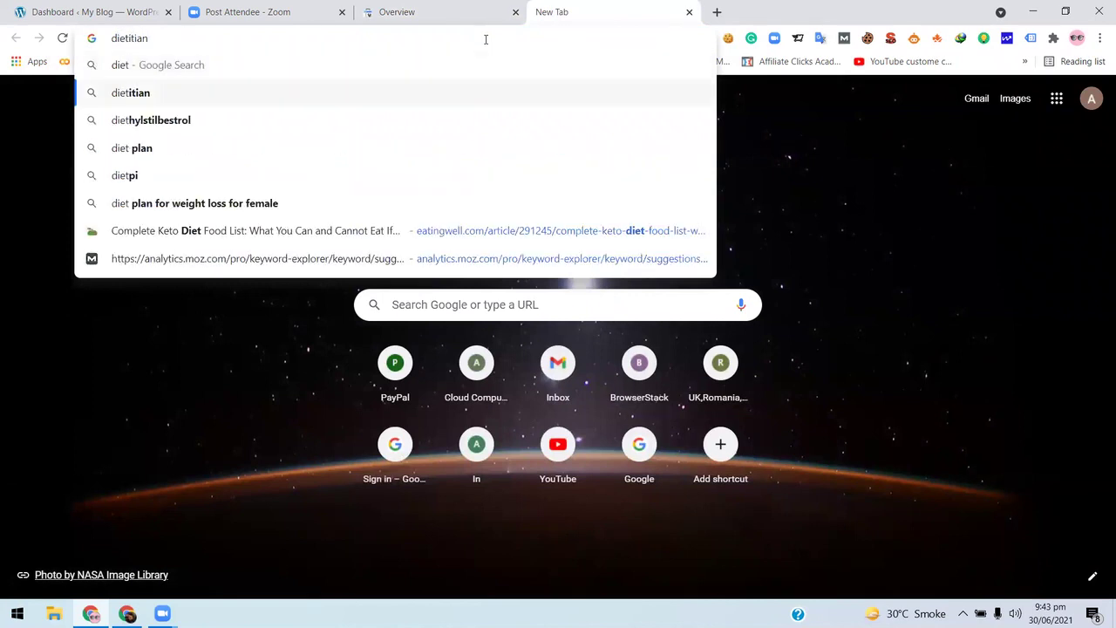
pyautogui.press('Return')
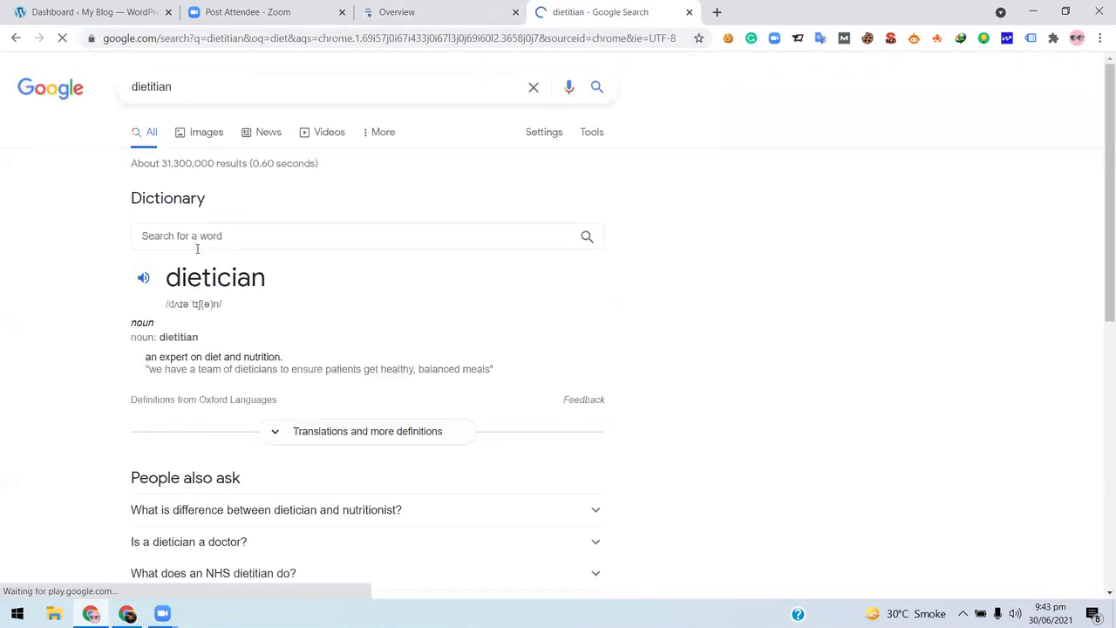
pyautogui.scroll(-10, 197, 248)
pyautogui.scroll(1, 252, 349)
pyautogui.scroll(-1, 270, 227)
pyautogui.scroll(-2, 218, 283)
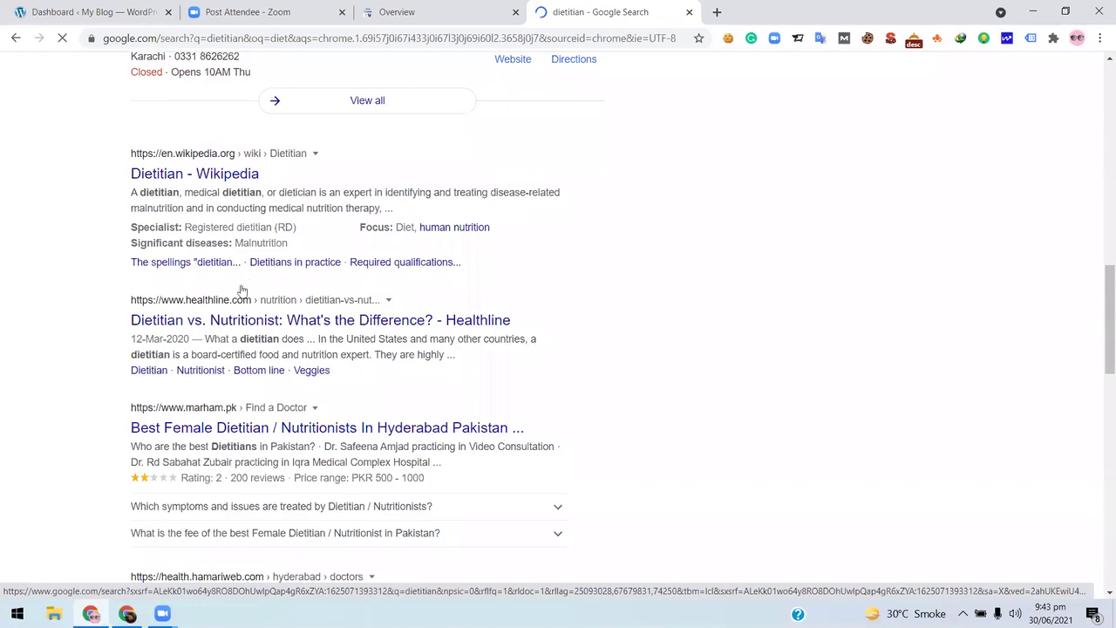
pyautogui.scroll(-3, 234, 283)
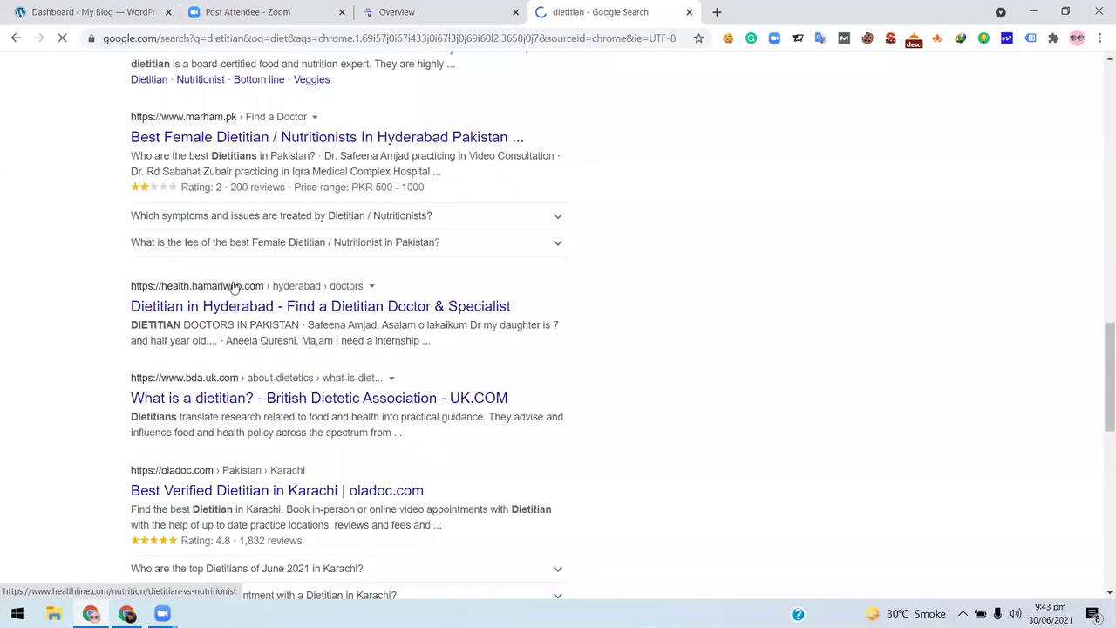
pyautogui.scroll(2, 233, 288)
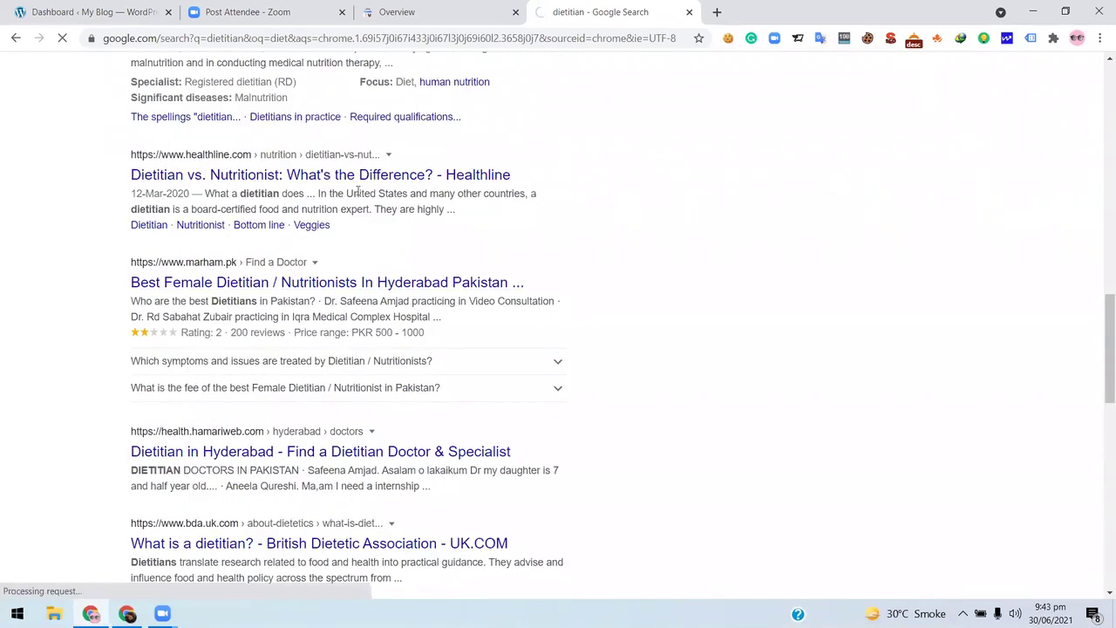
pyautogui.click(146, 44)
pyautogui.click(199, 38)
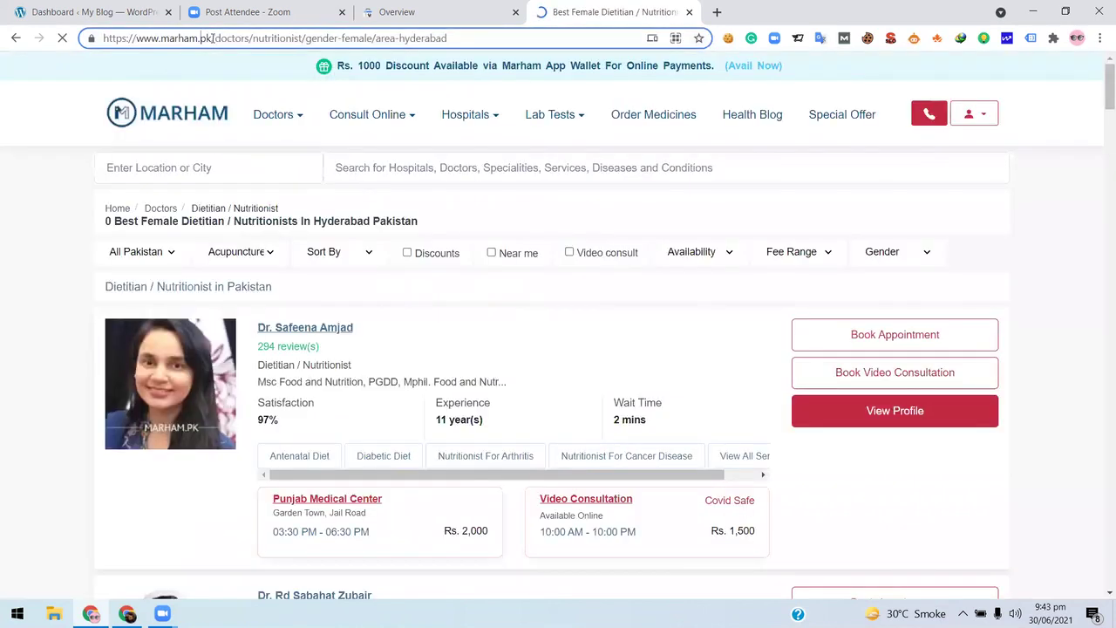
pyautogui.doubleClick(208, 38)
pyautogui.keyDown('shift'); pyautogui.click(96, 35); pyautogui.keyUp('shift')
pyautogui.rightClick(134, 39)
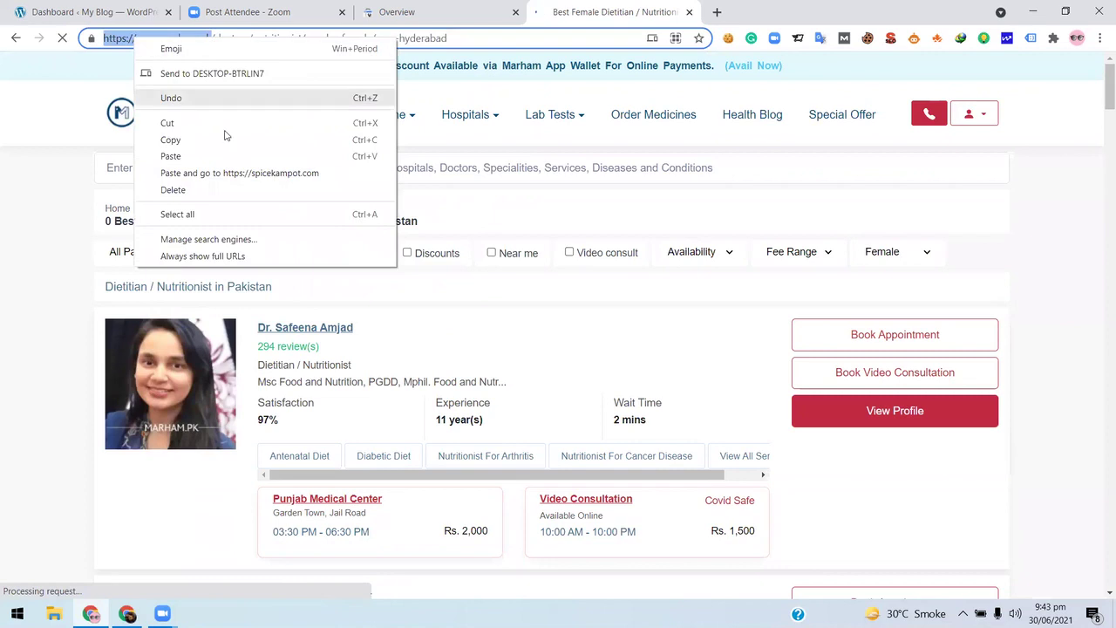
pyautogui.click(245, 137)
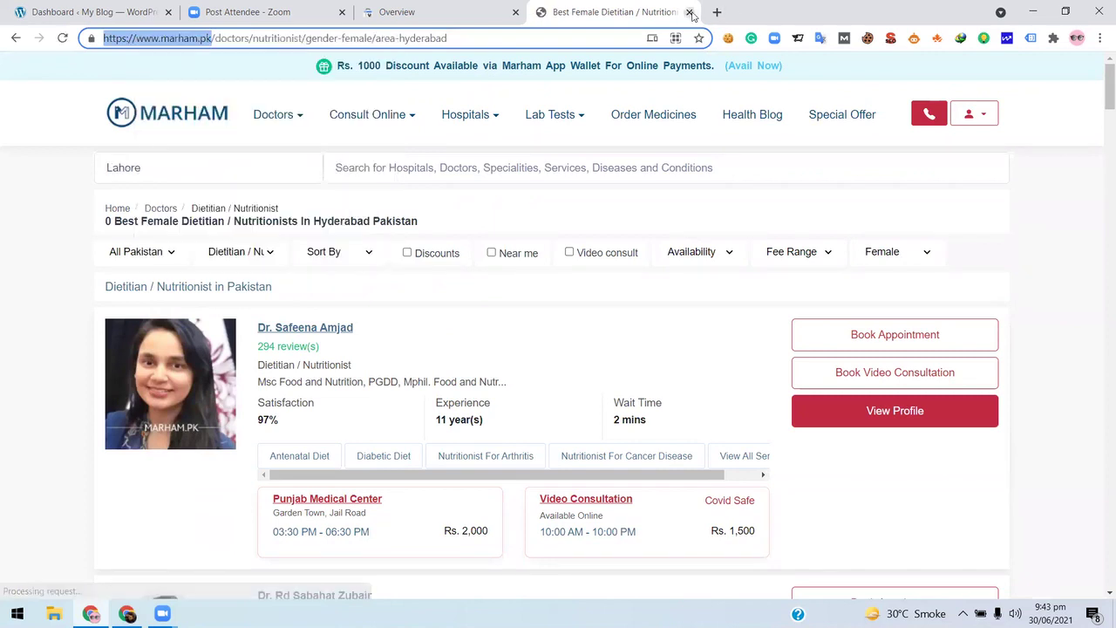
pyautogui.hotkey('ctrl', 'w')
pyautogui.click(692, 377)
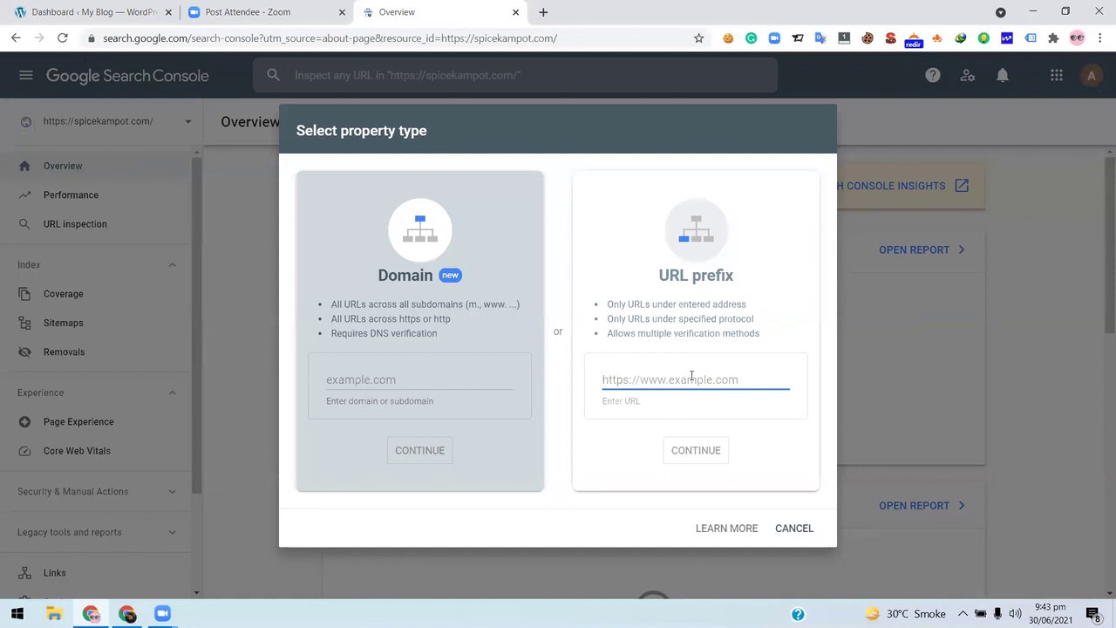
pyautogui.hotkey('ctrl', 'v')
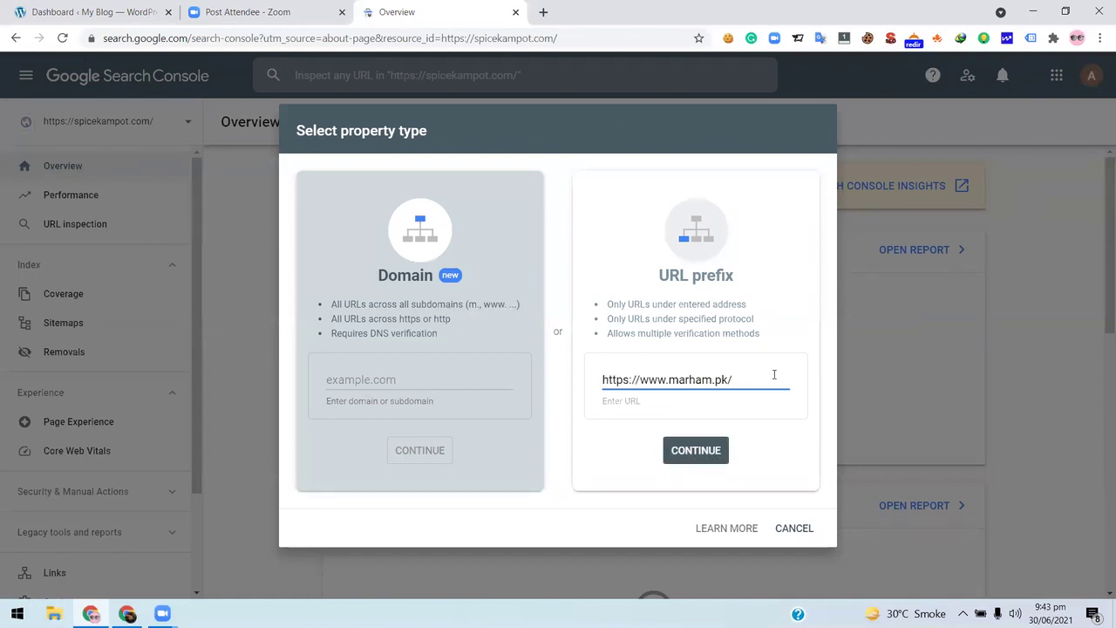
pyautogui.press('BackSpace')
pyautogui.click(697, 455)
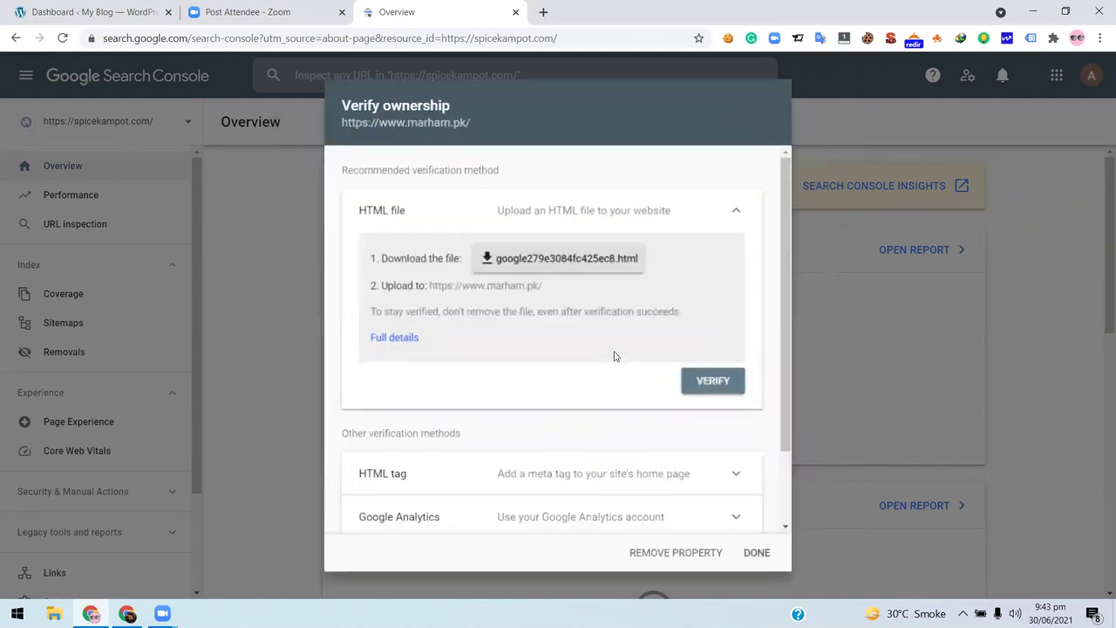
# - Download the HTML verification file google279e3084fc425ec8.html
pyautogui.scroll(-1, 491, 351)
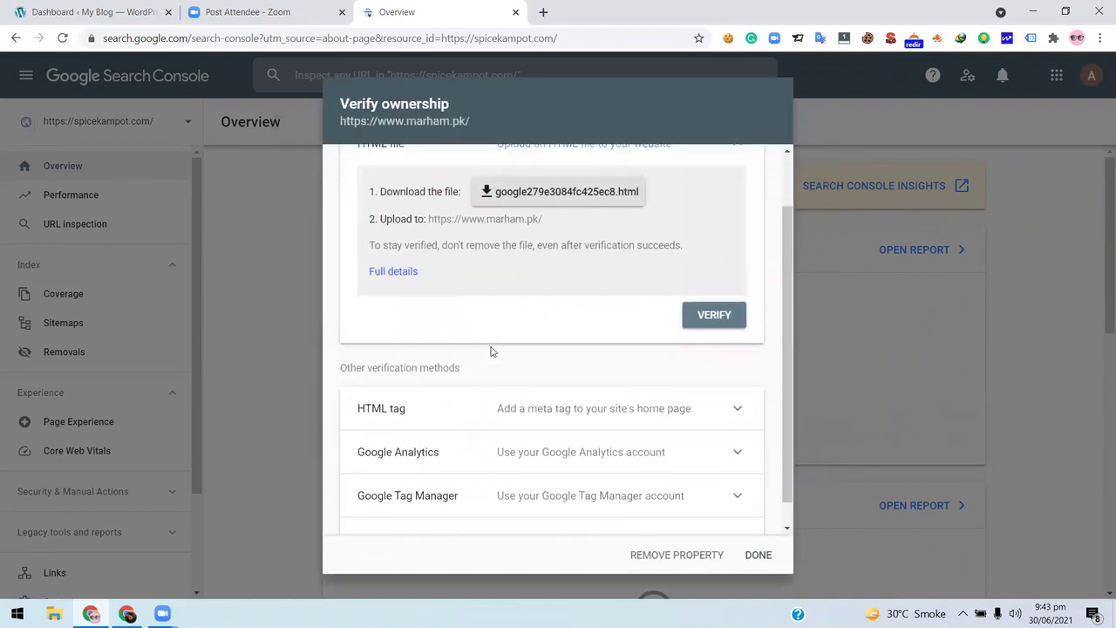
pyautogui.scroll(1, 491, 351)
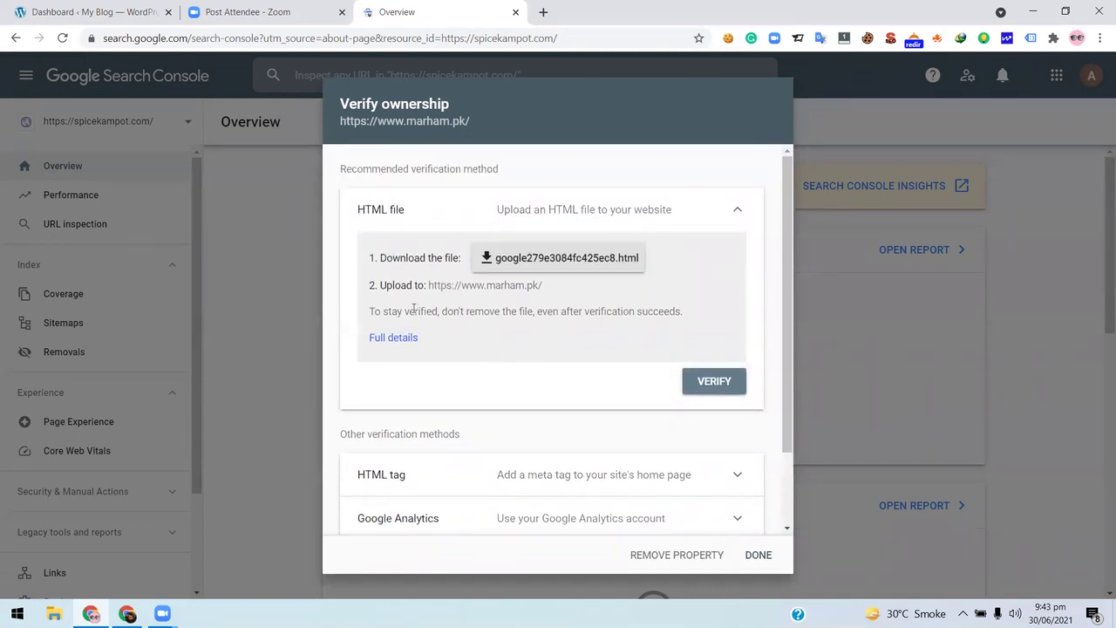
pyautogui.scroll(-1, 436, 373)
pyautogui.scroll(1, 454, 423)
pyautogui.scroll(-1, 503, 307)
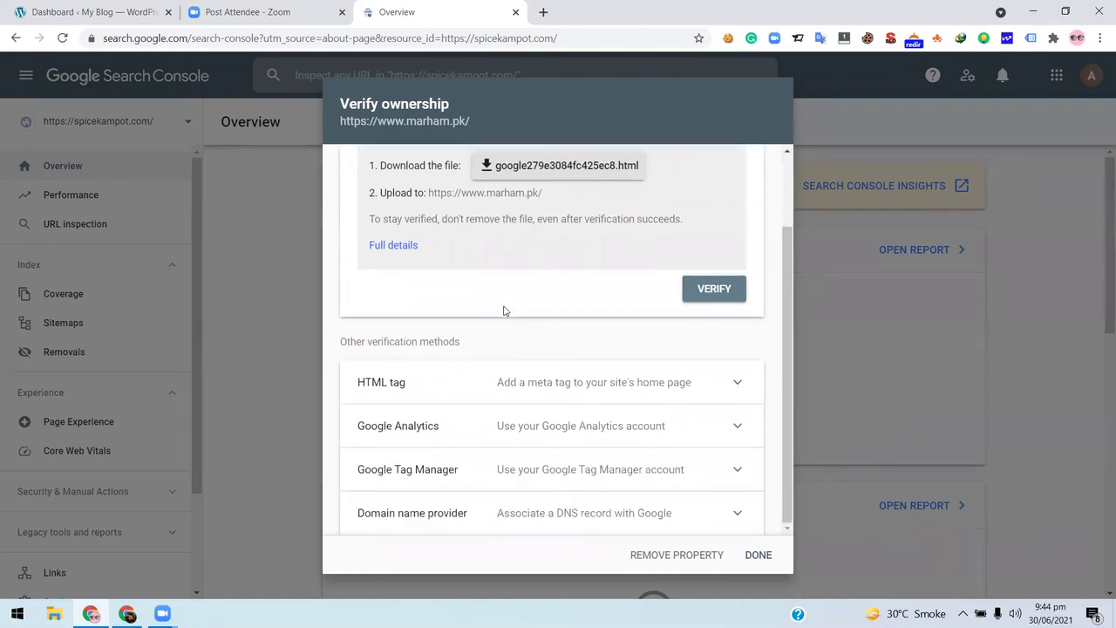
pyautogui.scroll(1, 503, 309)
pyautogui.scroll(-1, 504, 306)
pyautogui.scroll(1, 497, 279)
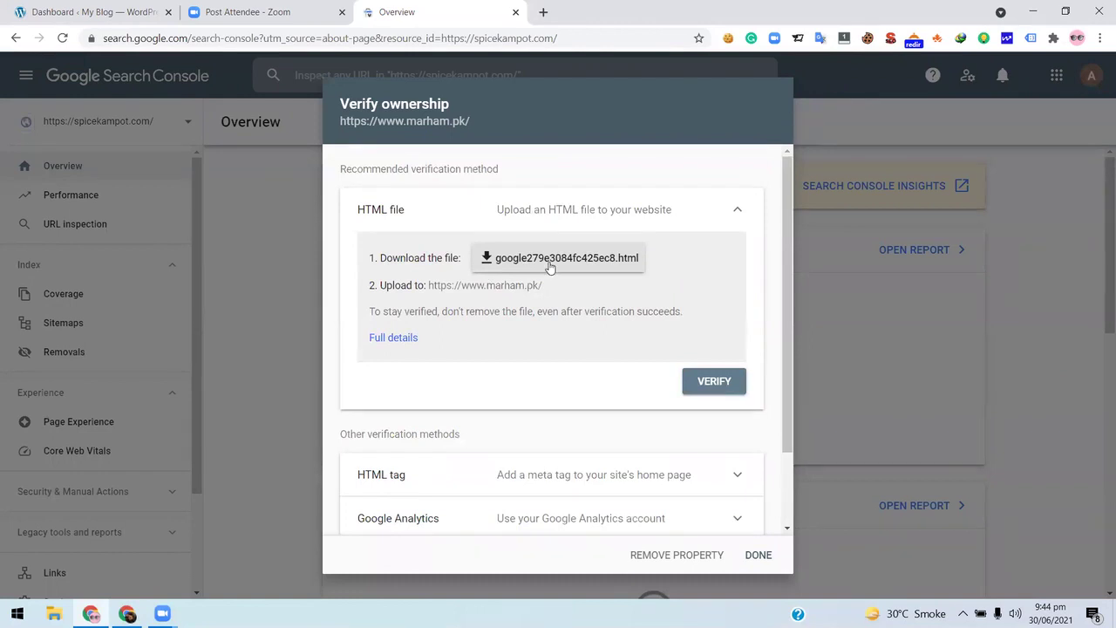
pyautogui.scroll(-1, 525, 305)
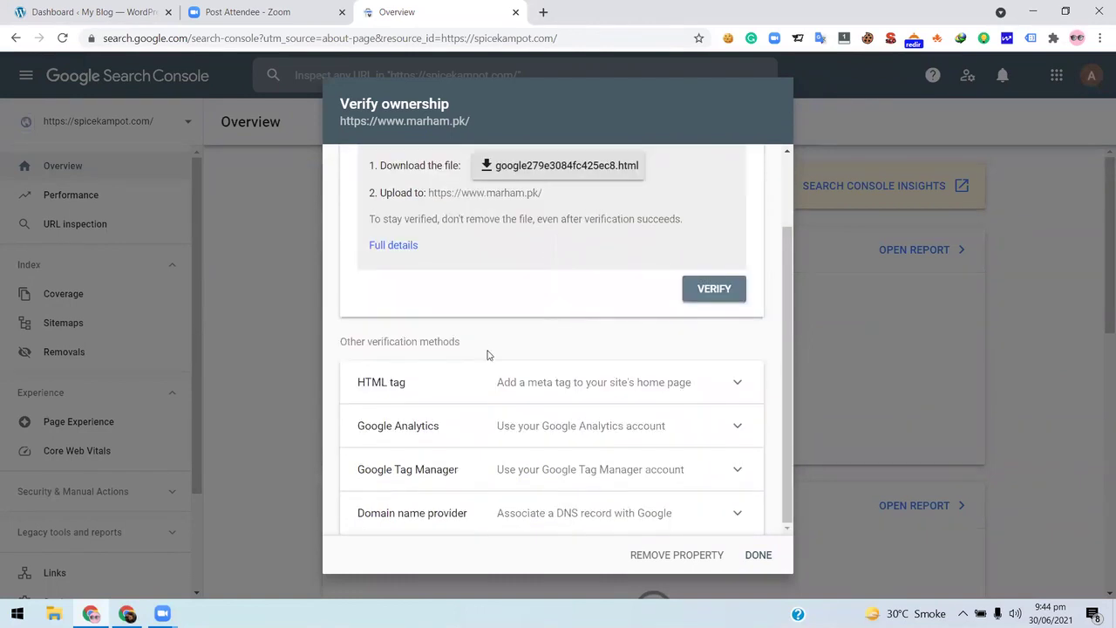
pyautogui.scroll(1, 529, 294)
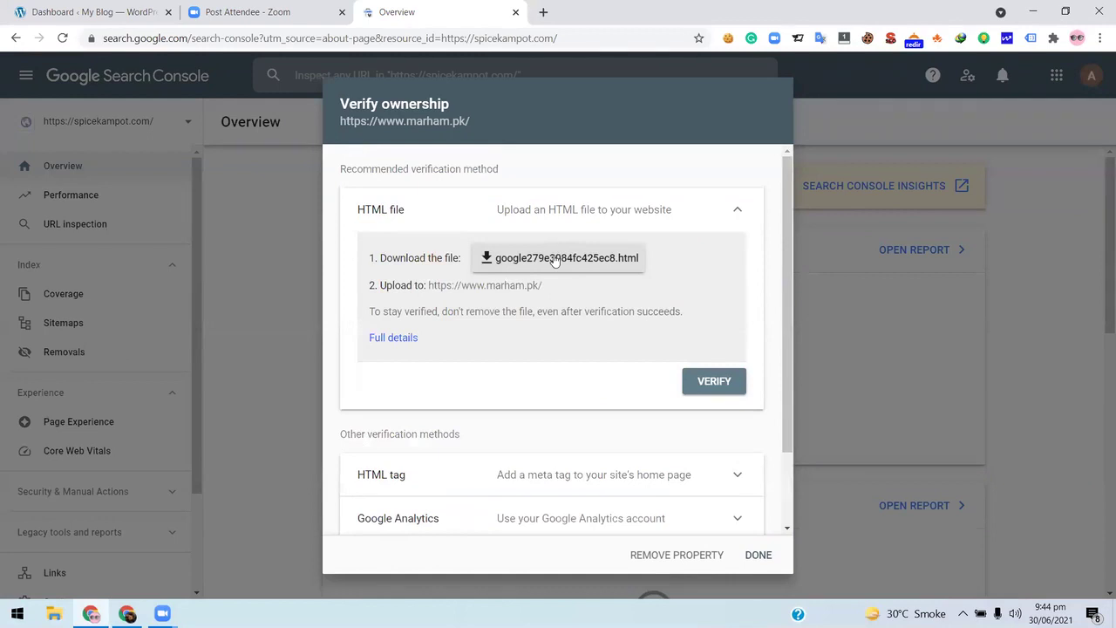
pyautogui.click(542, 264)
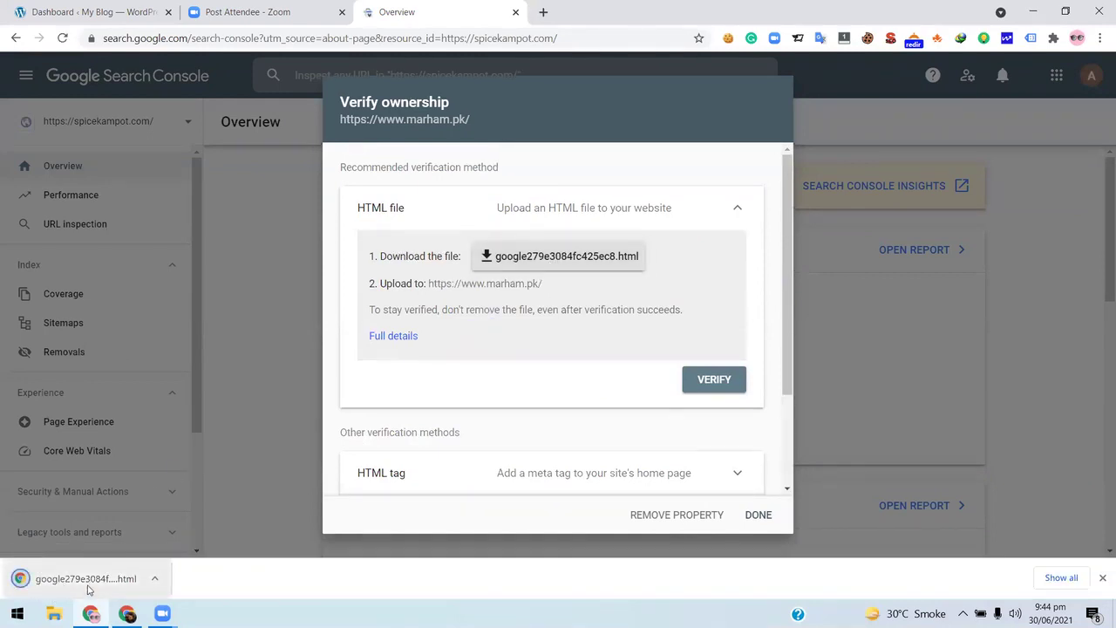
# - In Plugins > Add New, search for 'File' and find File Manager already Active
pyautogui.click(128, 9)
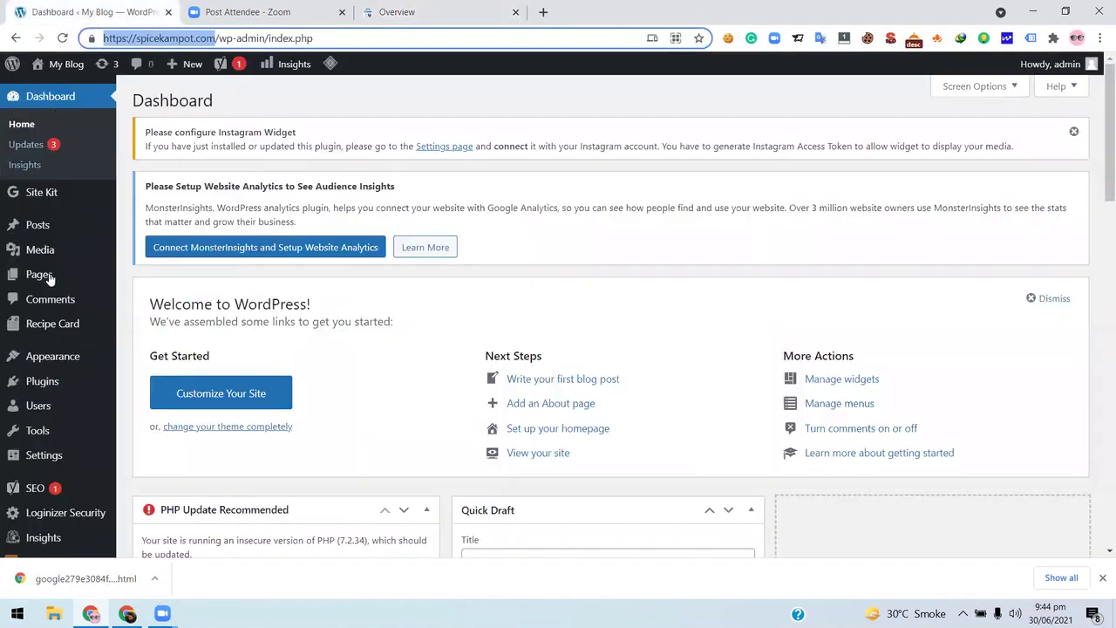
pyautogui.scroll(-3, 65, 242)
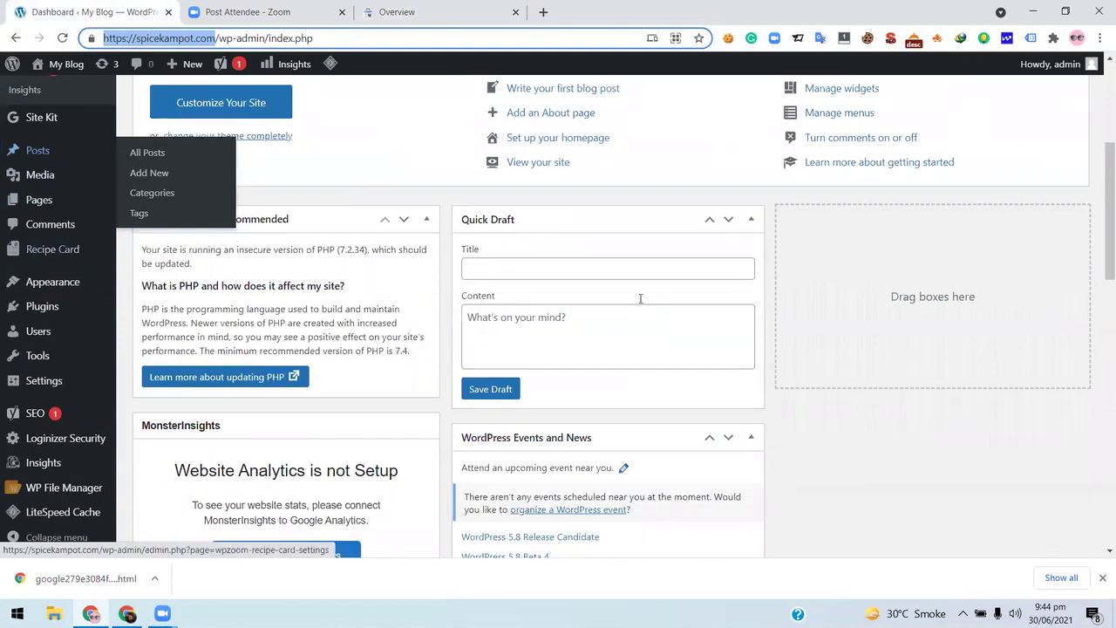
pyautogui.scroll(3, 6, 310)
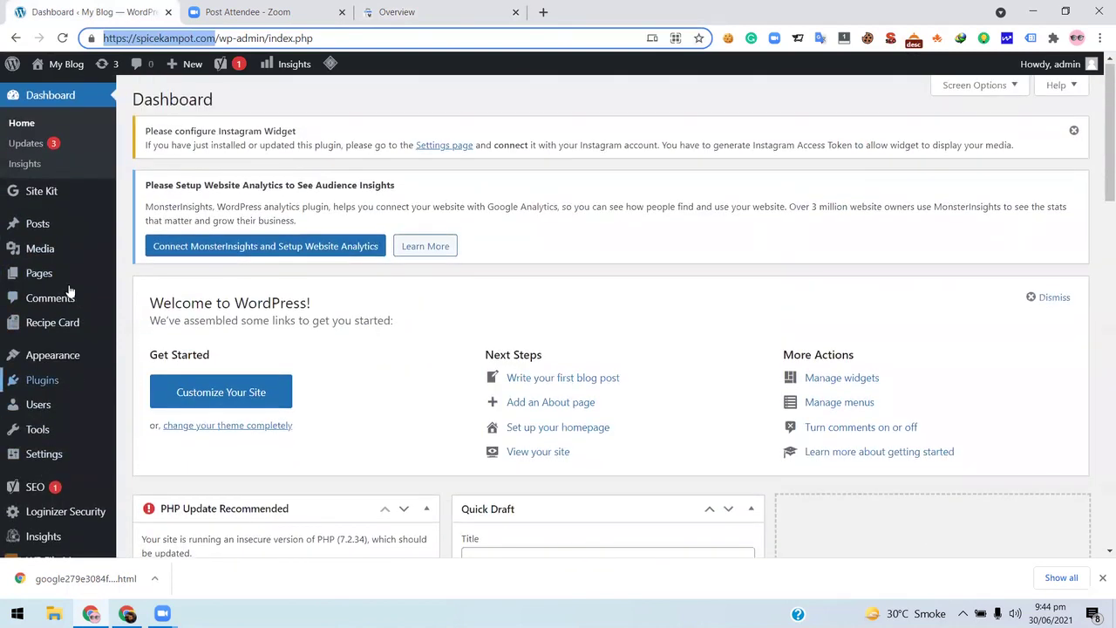
pyautogui.scroll(-2, 62, 307)
pyautogui.moveTo(62, 307)
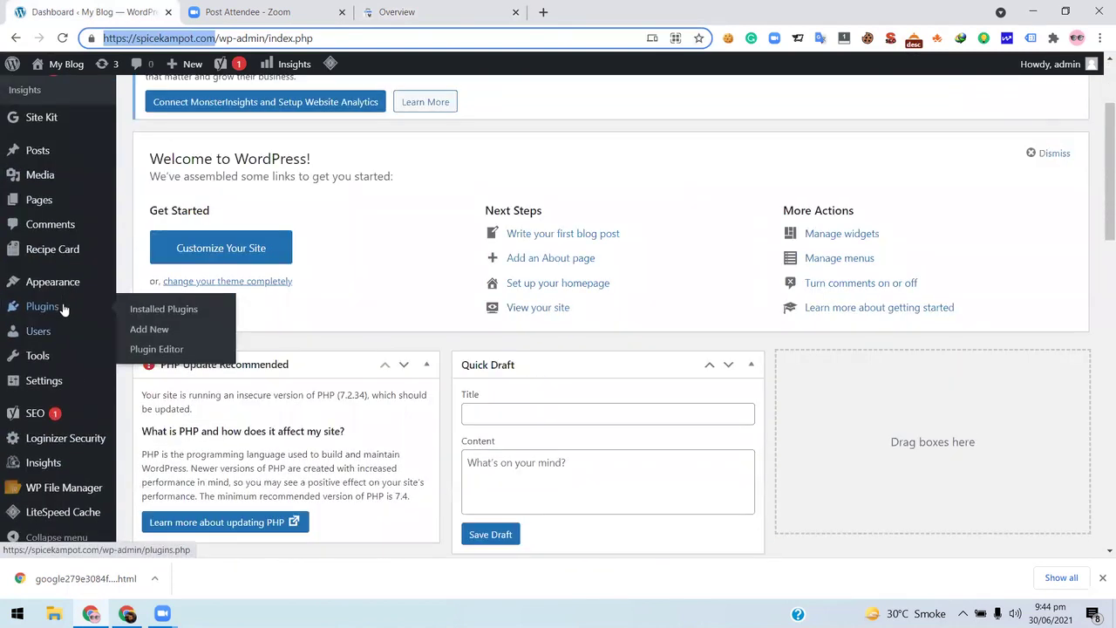
pyautogui.click(164, 329)
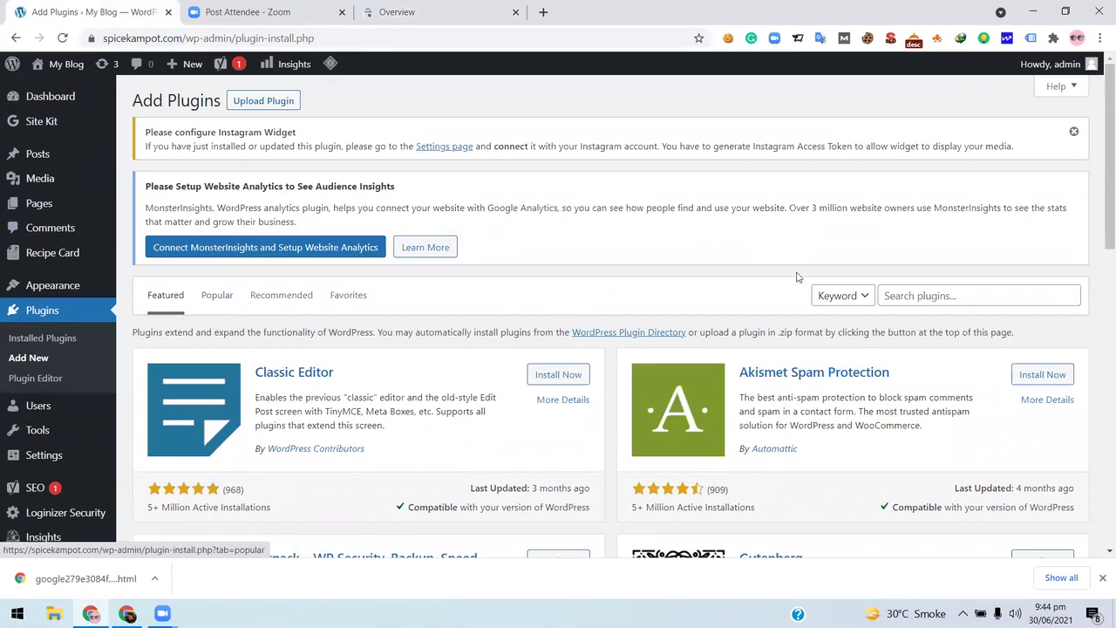
pyautogui.click(964, 294)
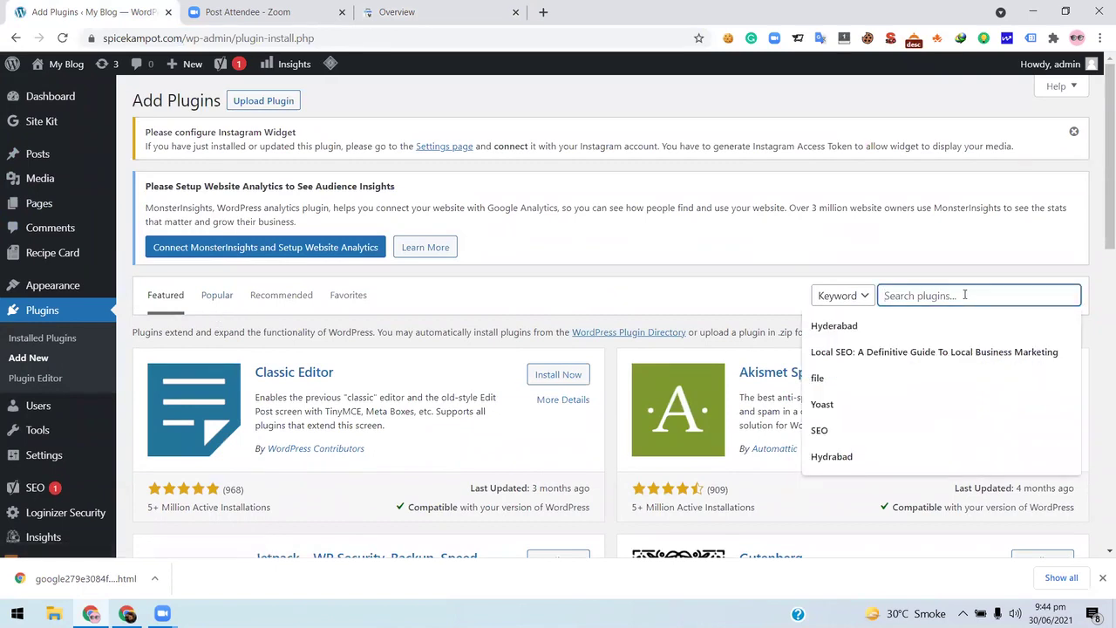
pyautogui.write('File')
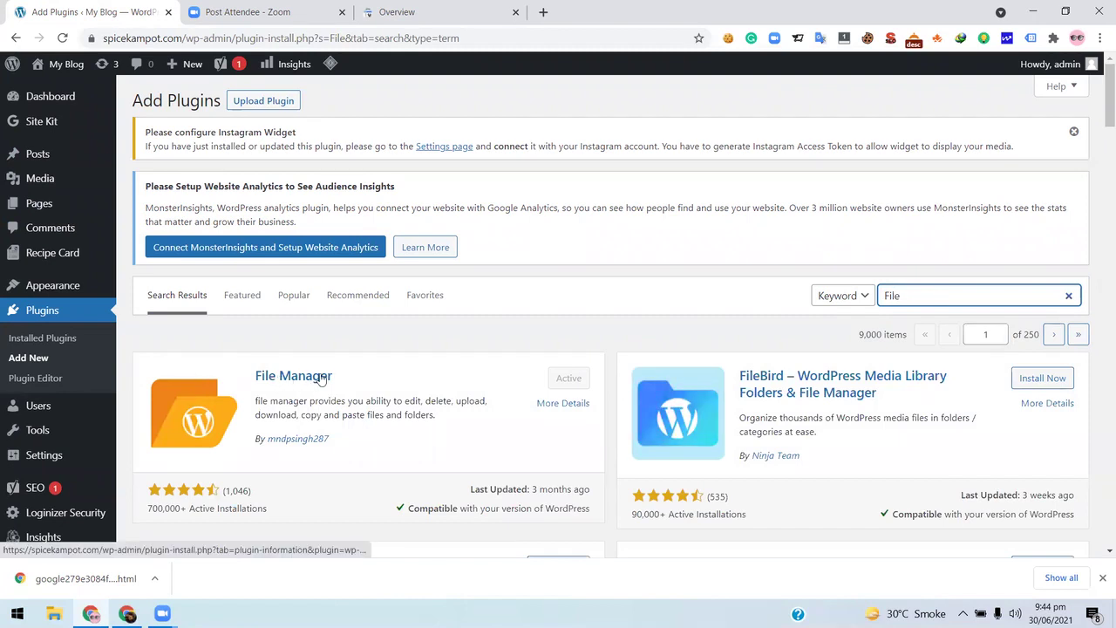
pyautogui.scroll(-2, 622, 279)
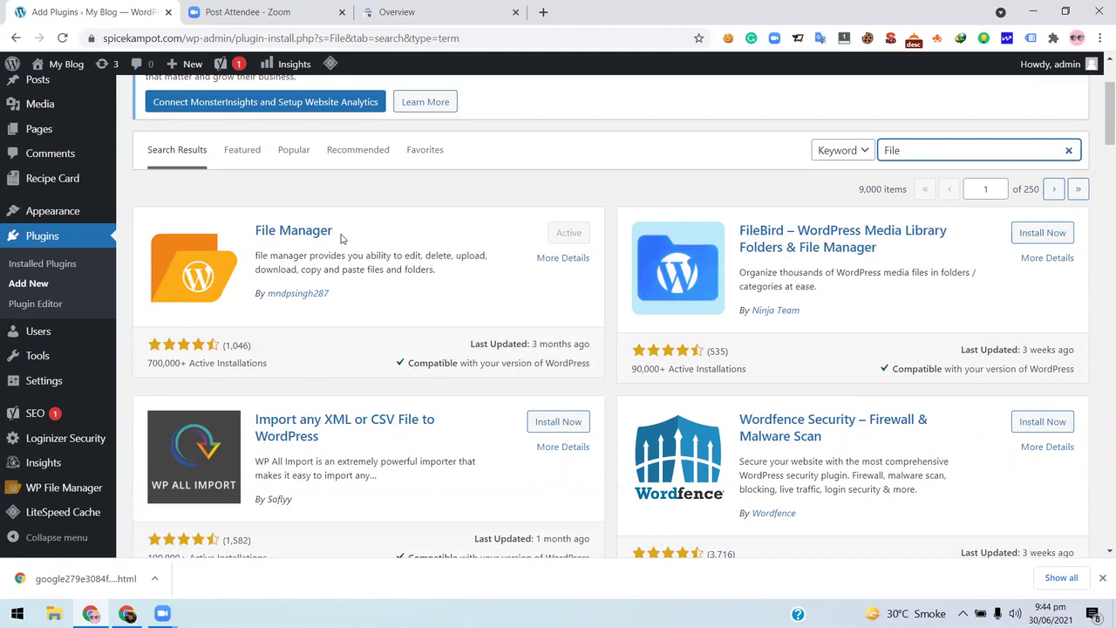
pyautogui.moveTo(83, 494)
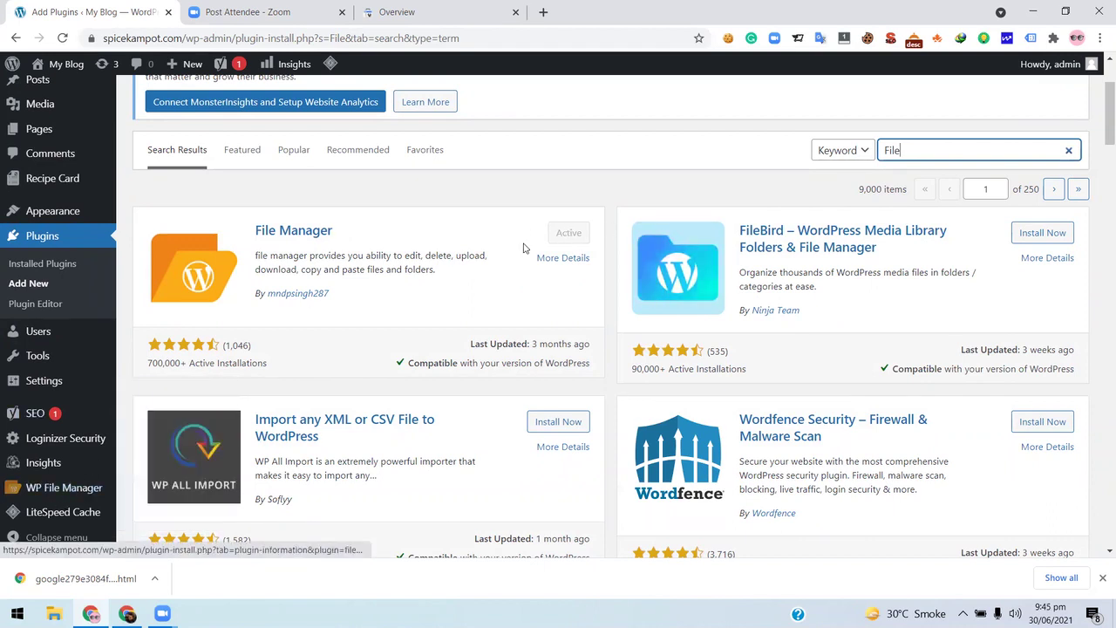
# - Open WP File Manager and browse the spicekampot.com root folder's 24 items
pyautogui.click(68, 493)
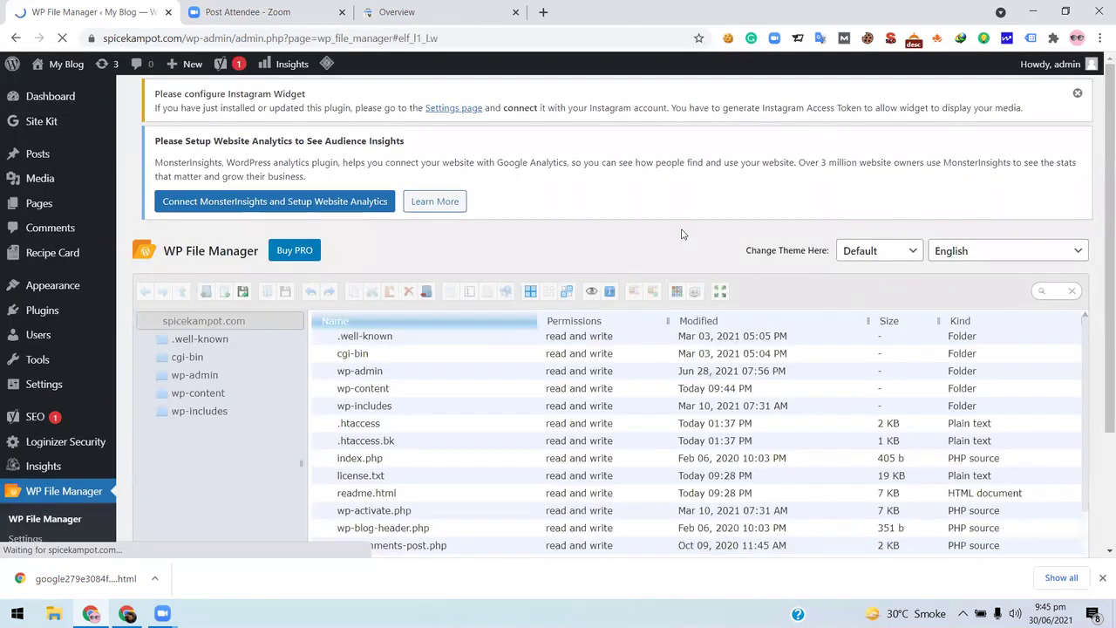
pyautogui.scroll(-1, 636, 328)
pyautogui.scroll(-3, 635, 328)
pyautogui.scroll(3, 575, 355)
pyautogui.scroll(-1, 643, 353)
pyautogui.scroll(-3, 643, 353)
pyautogui.scroll(3, 409, 409)
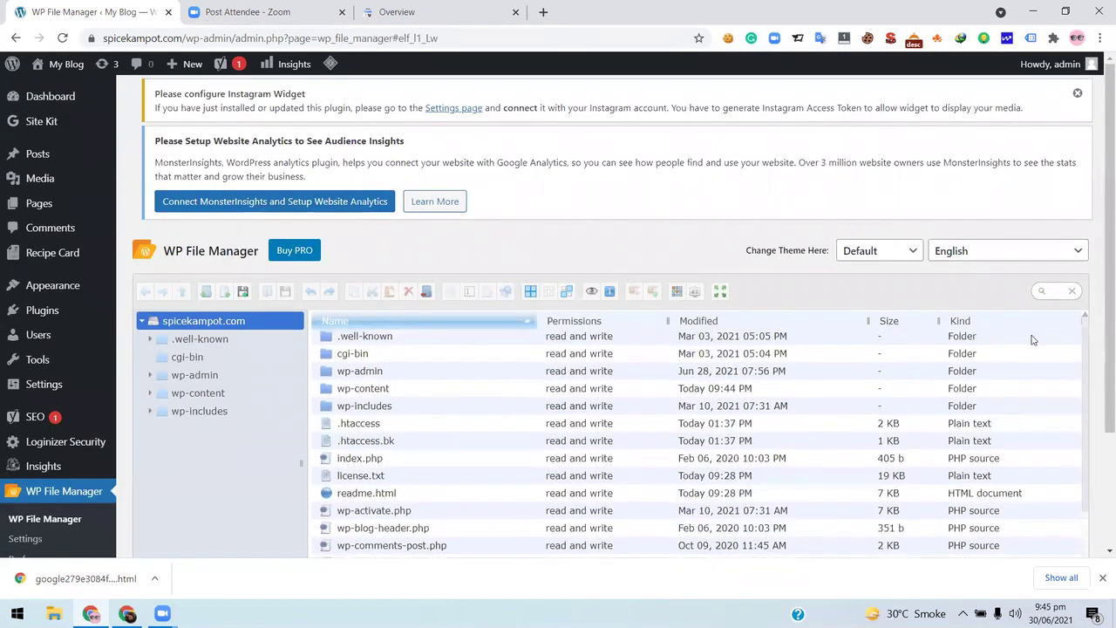
pyautogui.scroll(-2, 1100, 333)
pyautogui.scroll(-2, 394, 288)
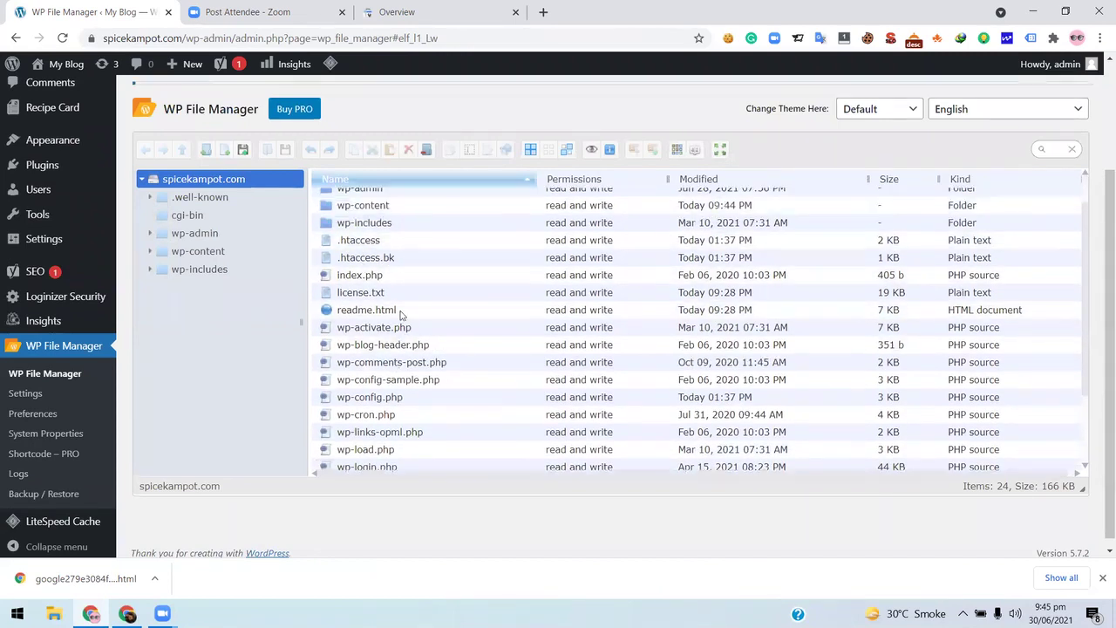
pyautogui.scroll(-1, 255, 419)
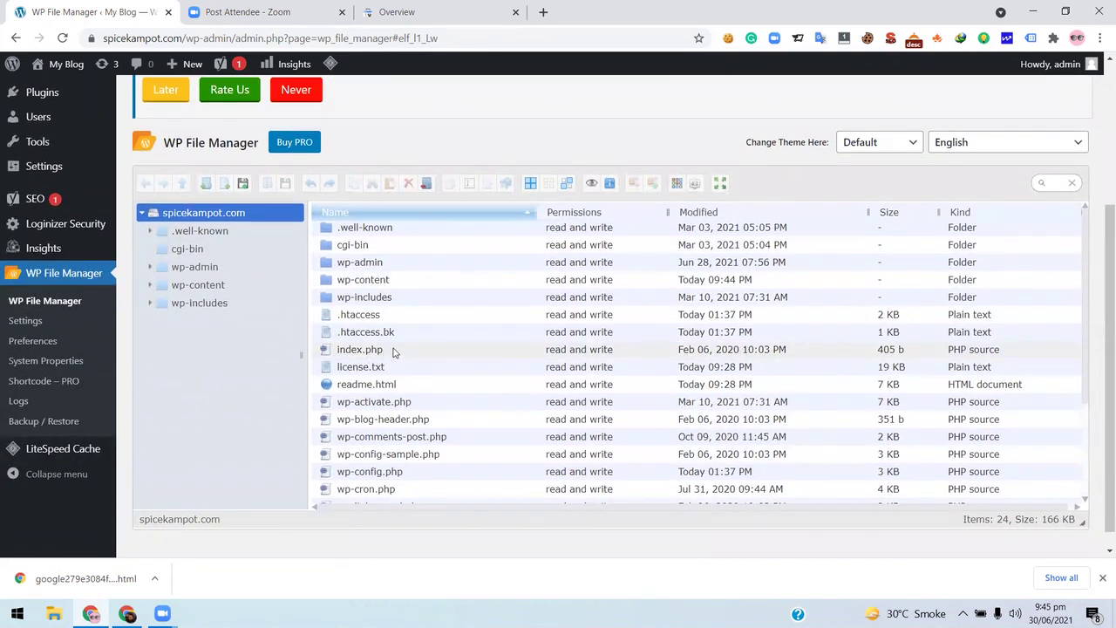
pyautogui.scroll(-3, 427, 404)
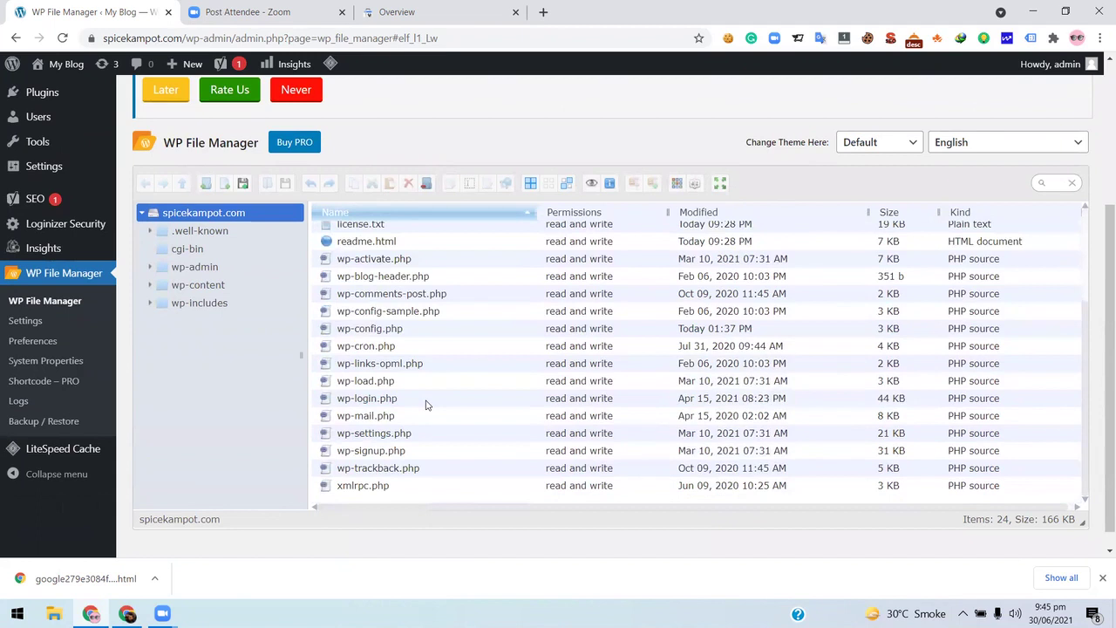
pyautogui.scroll(3, 426, 404)
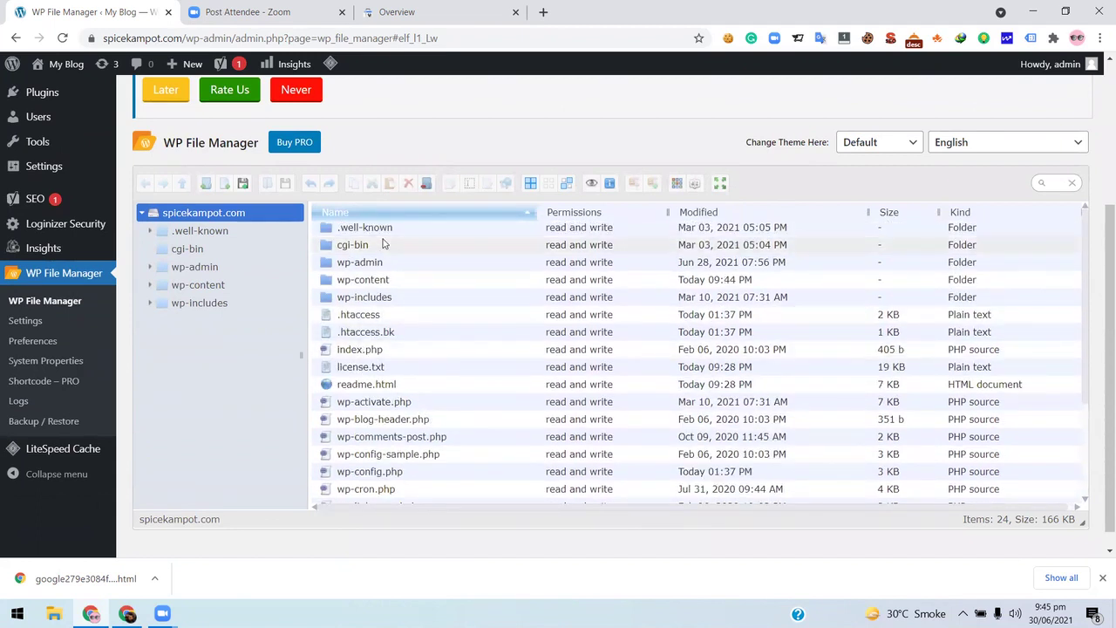
pyautogui.scroll(-1, 251, 389)
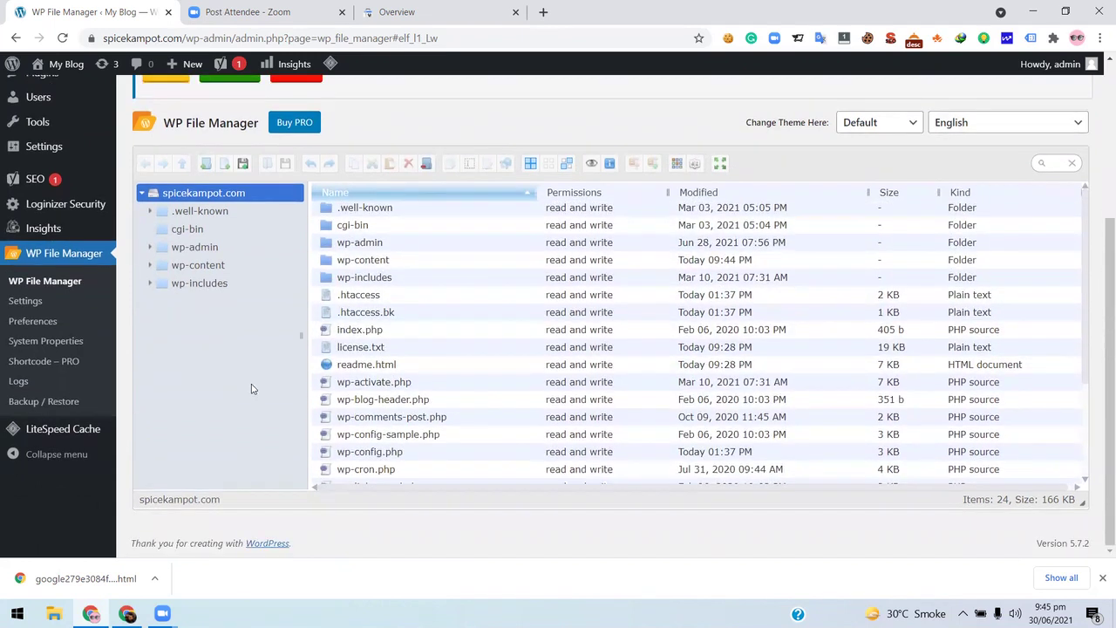
pyautogui.scroll(3, 251, 389)
pyautogui.scroll(-3, 523, 279)
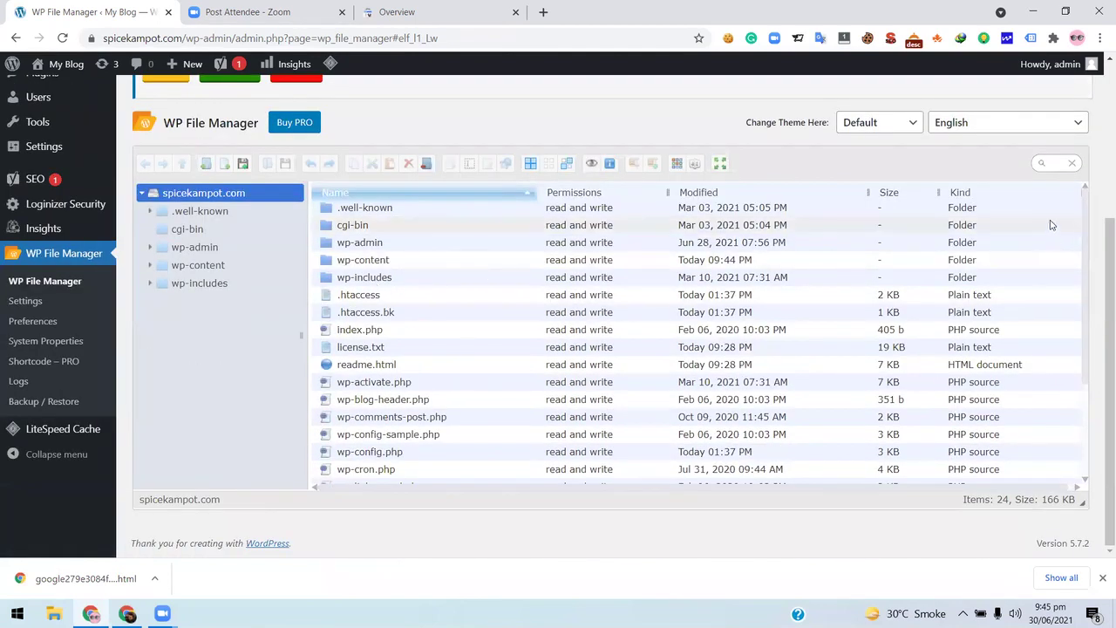
# - Upload google279e3084fc425ec8.html from Downloads into the site root through Upload files
pyautogui.rightClick(1061, 216)
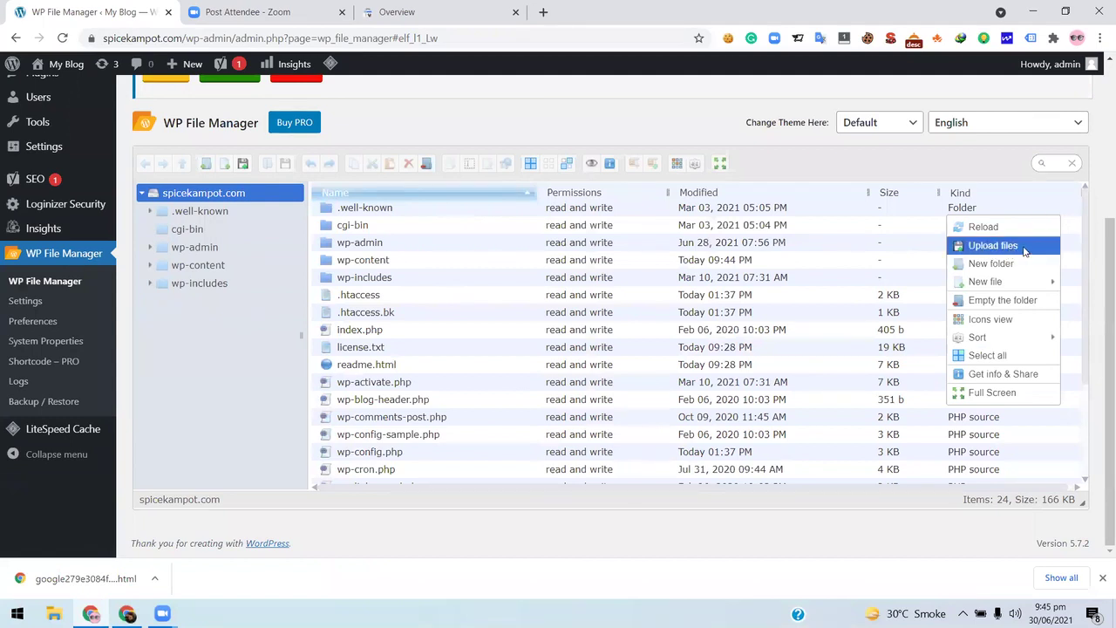
pyautogui.click(994, 247)
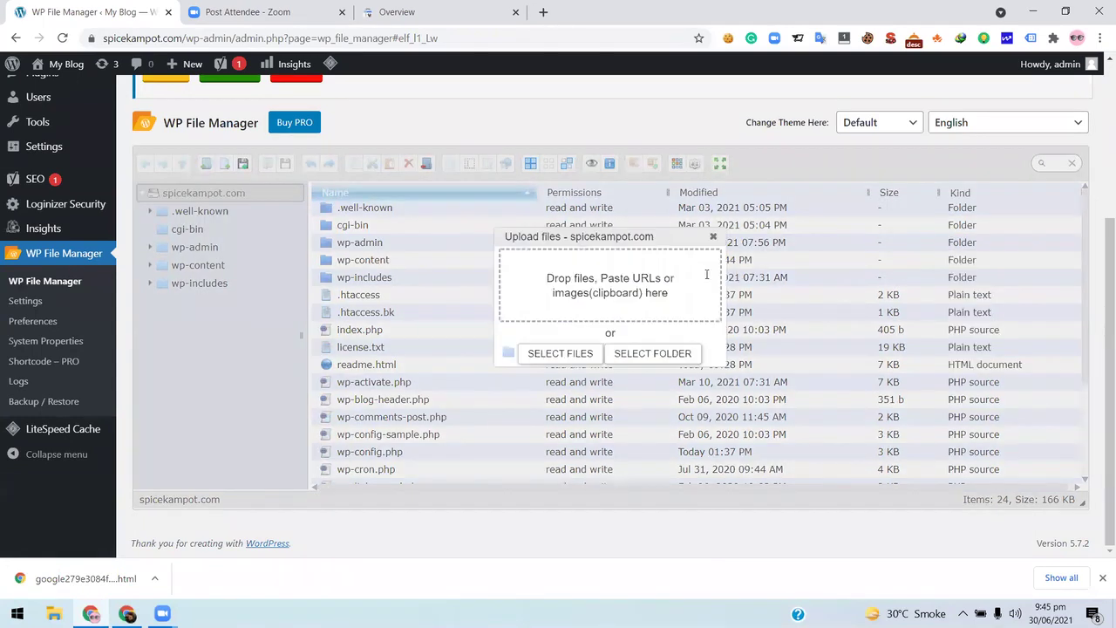
pyautogui.click(568, 355)
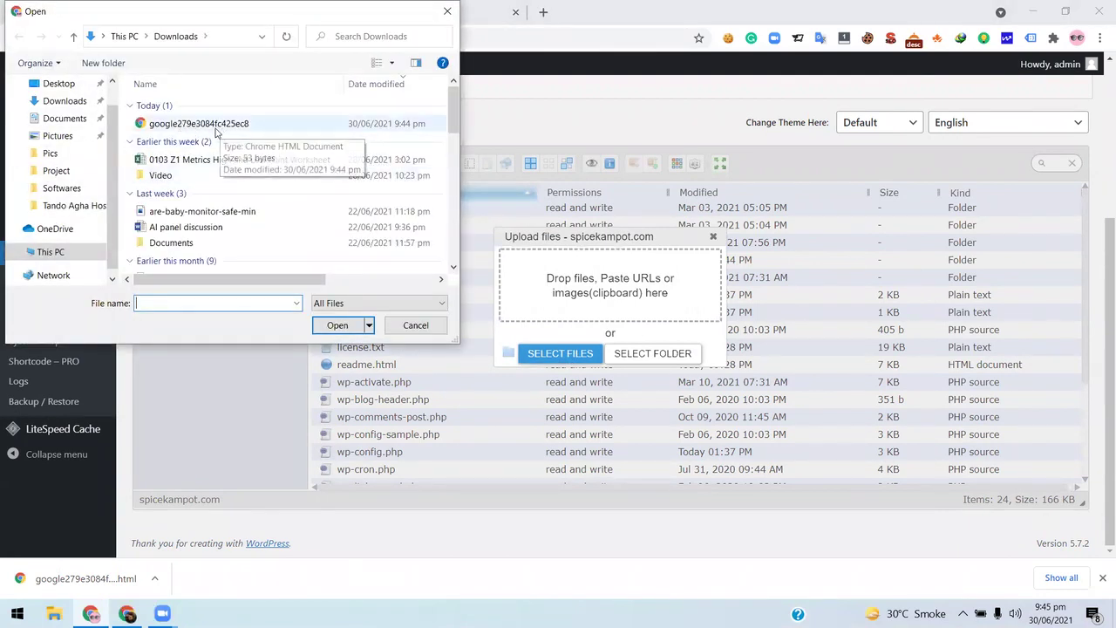
pyautogui.doubleClick(217, 129)
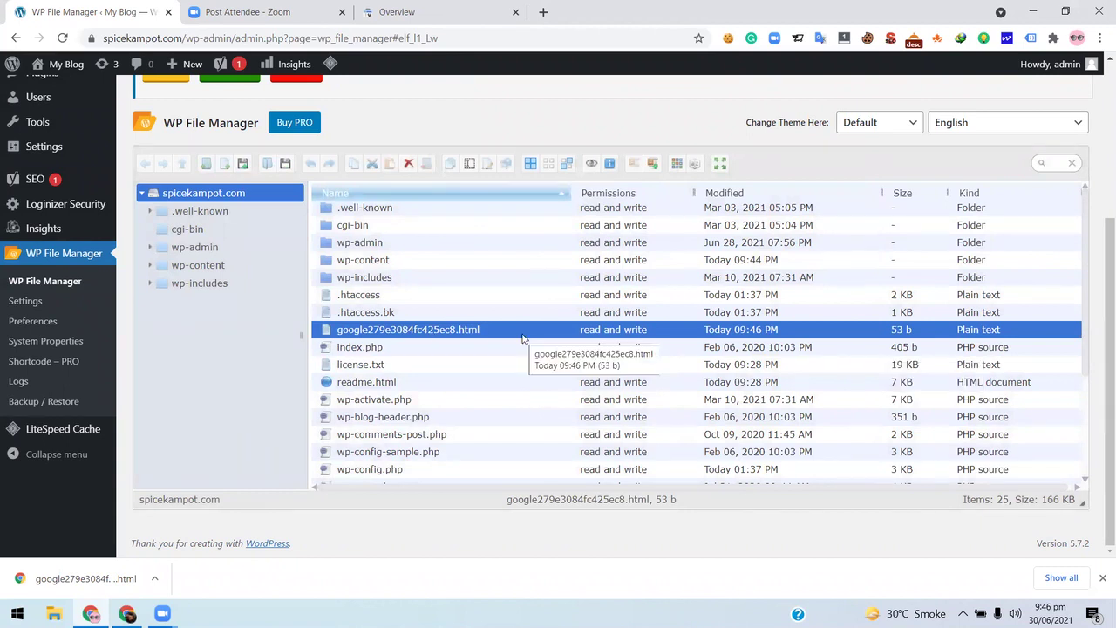
# - Run Search Console's HTML-file verification, which fails because the file isn't found
pyautogui.click(438, 8)
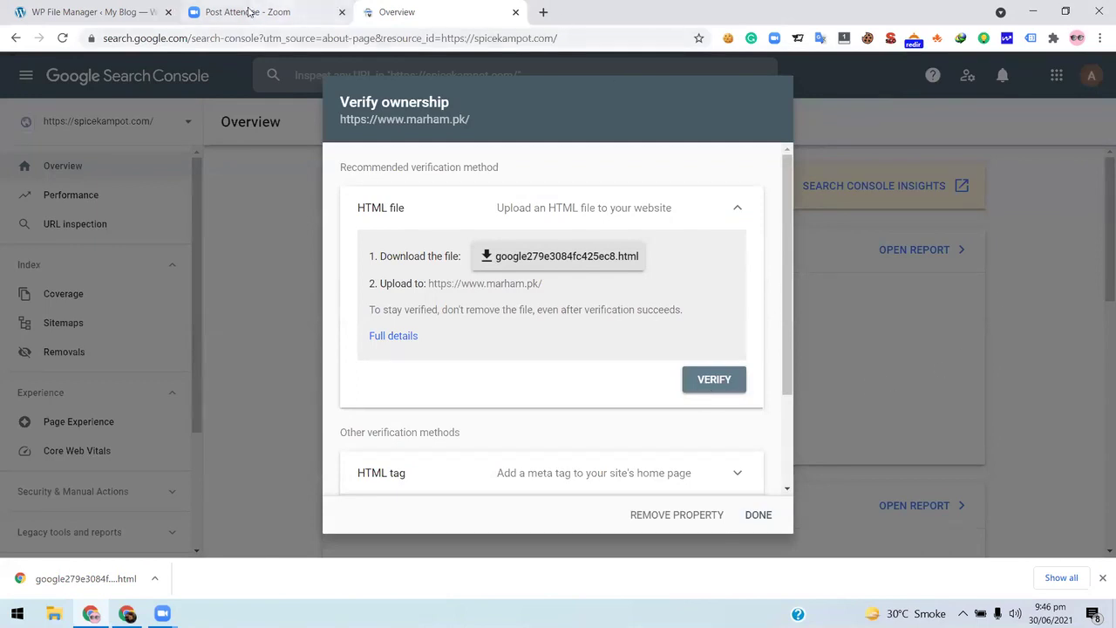
pyautogui.click(120, 11)
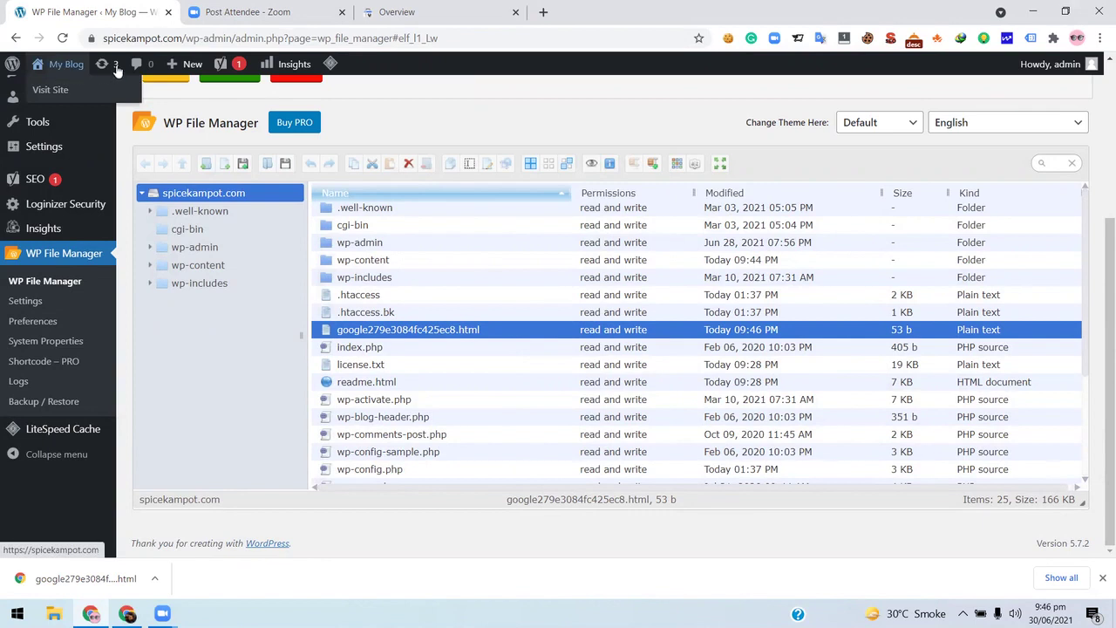
pyautogui.click(401, 11)
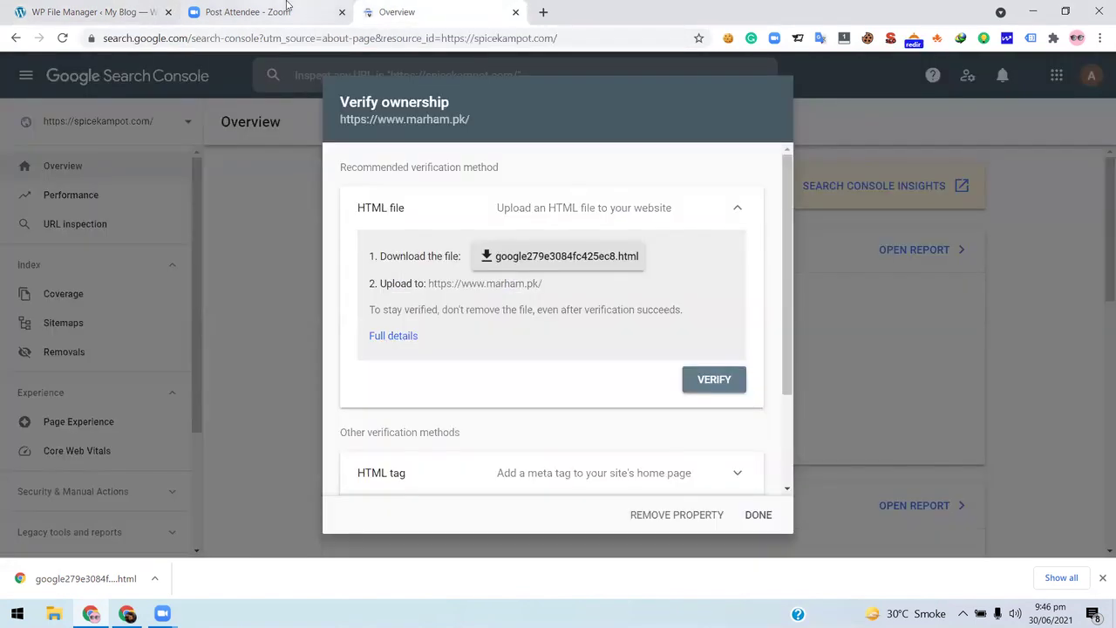
pyautogui.click(717, 381)
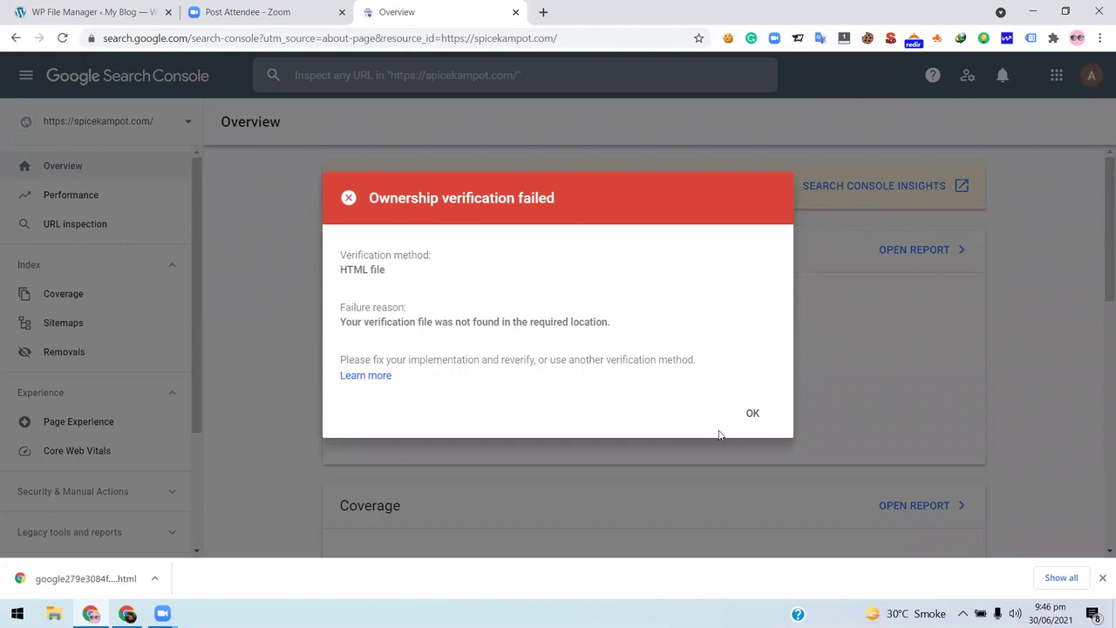
# - Check the WP File Manager tab, then acknowledge the 'Ownership verification failed' notice with OK
pyautogui.hotkey('ctrl', '1')
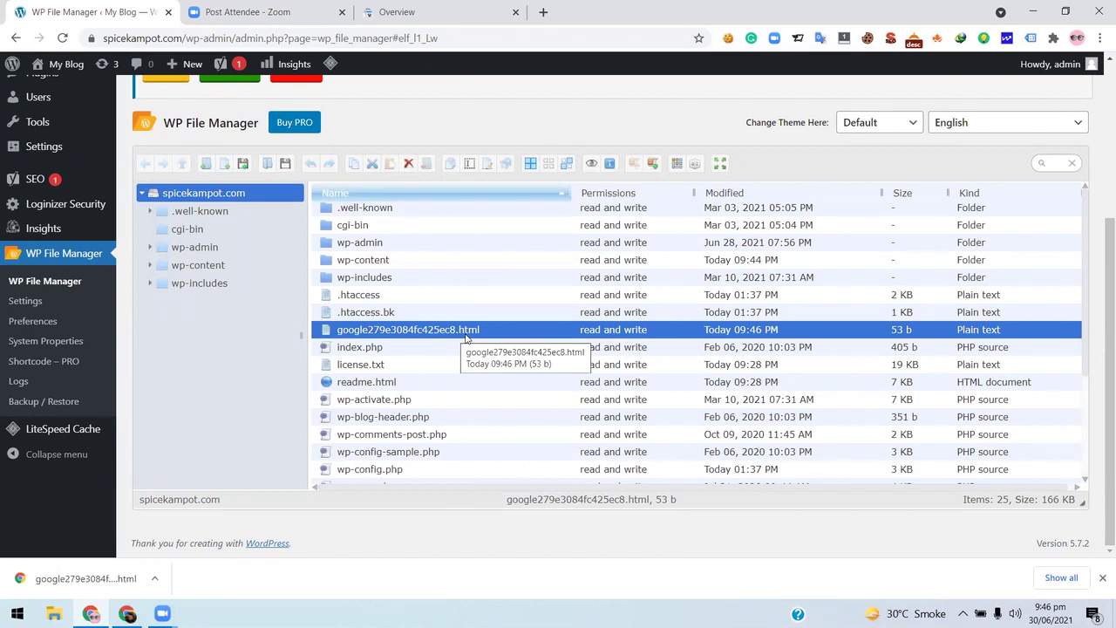
pyautogui.click(427, 11)
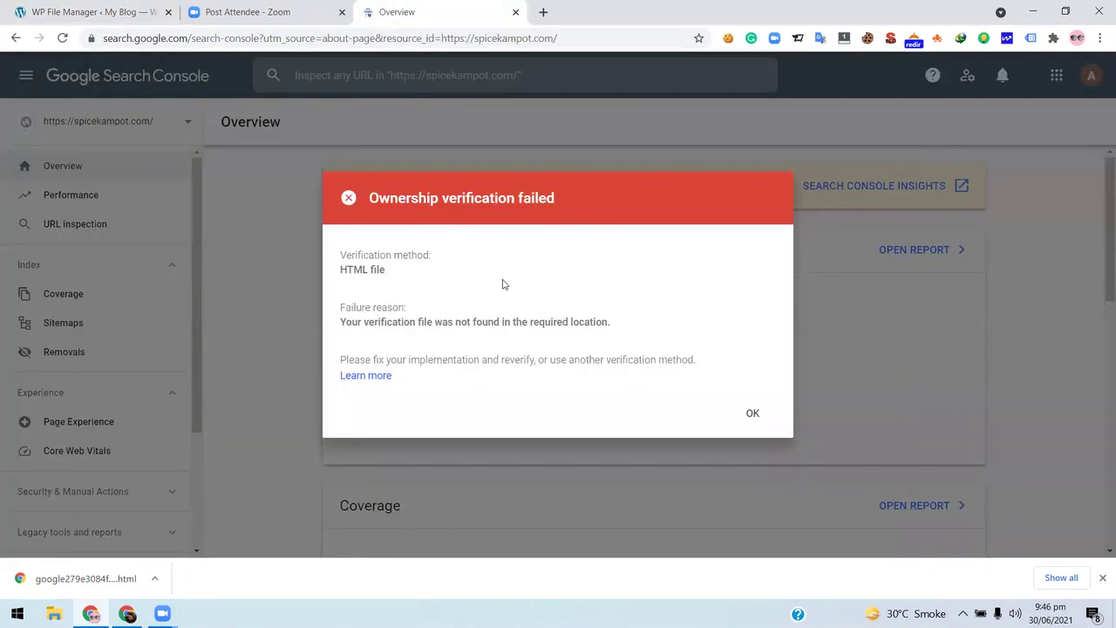
pyautogui.click(88, 10)
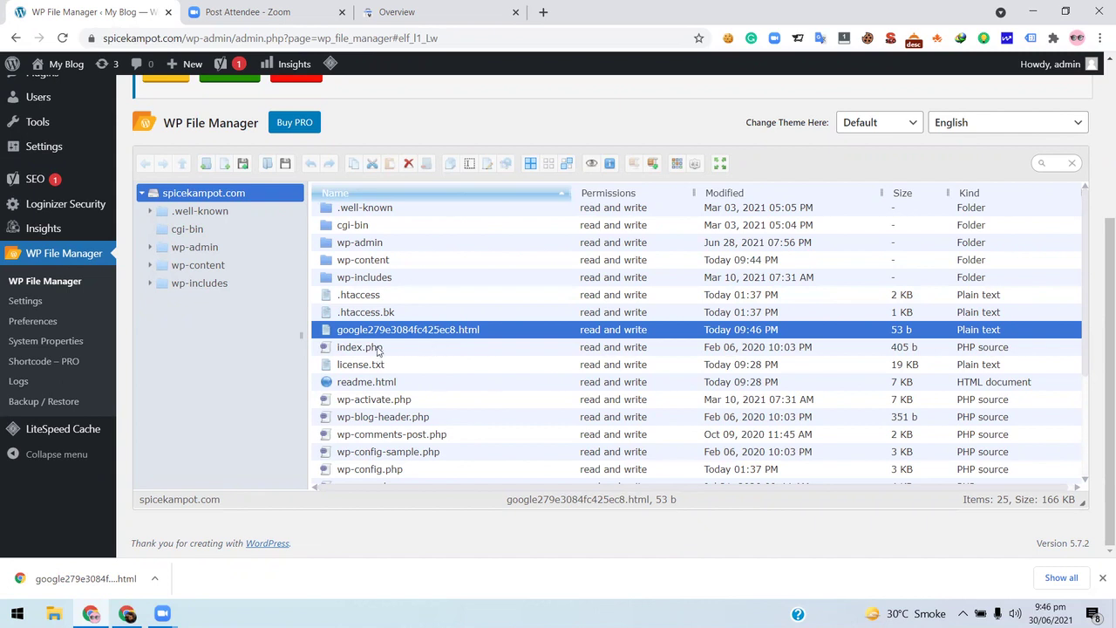
pyautogui.scroll(5, 559, 354)
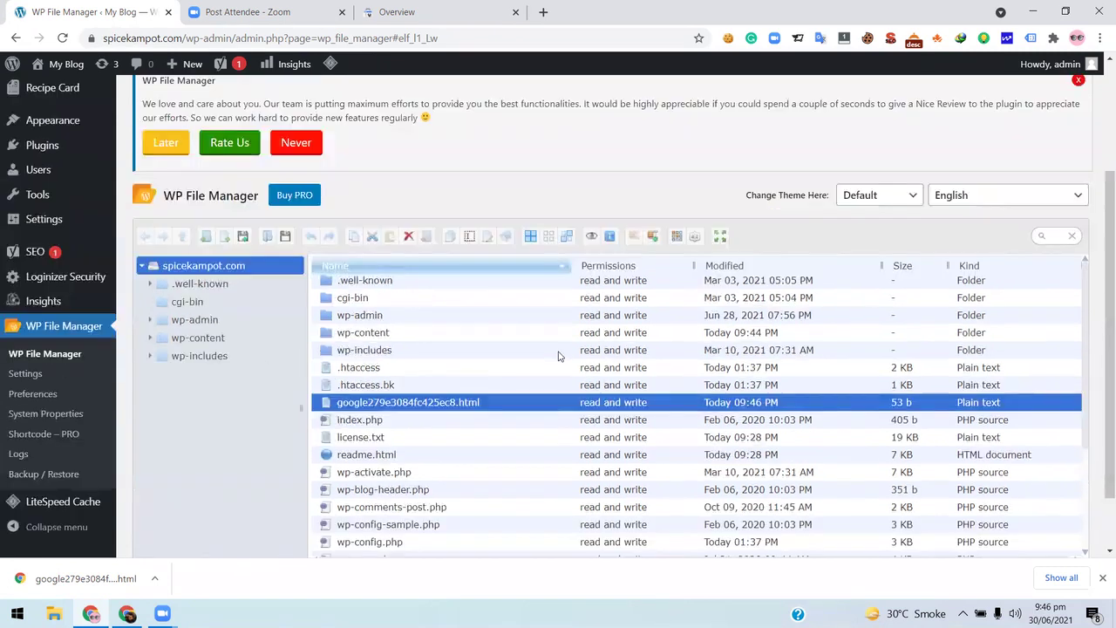
pyautogui.scroll(-5, 559, 355)
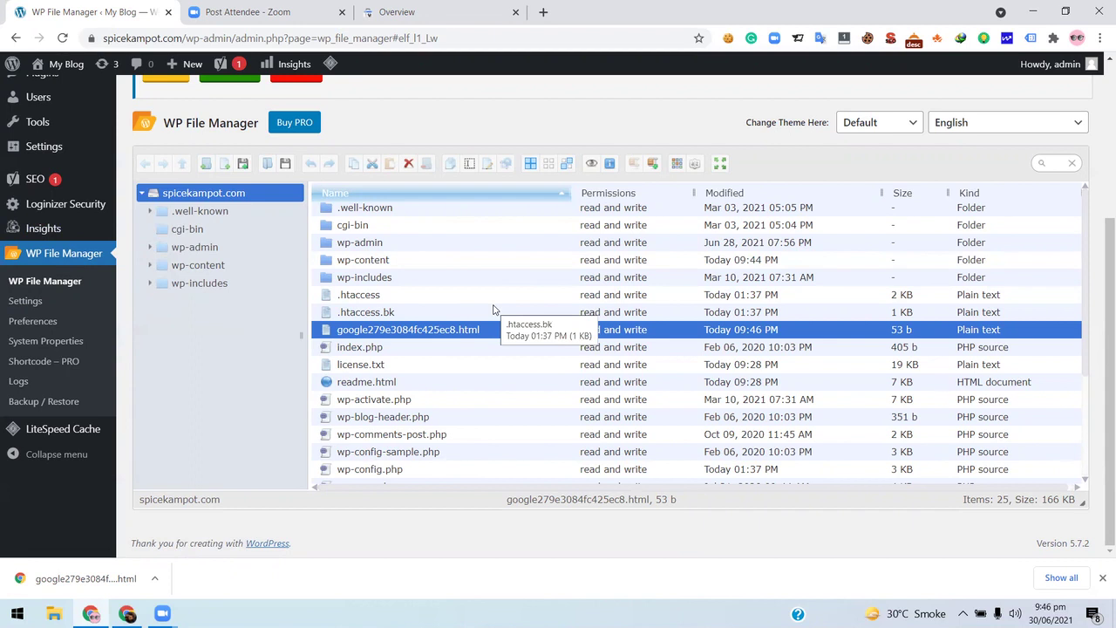
pyautogui.click(384, 12)
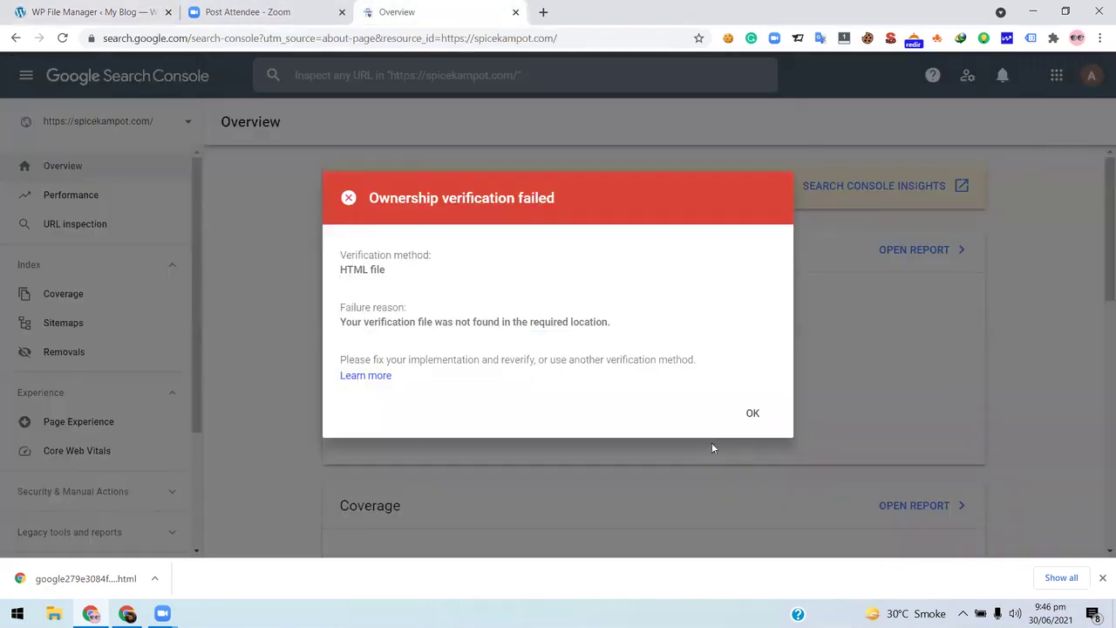
pyautogui.click(754, 414)
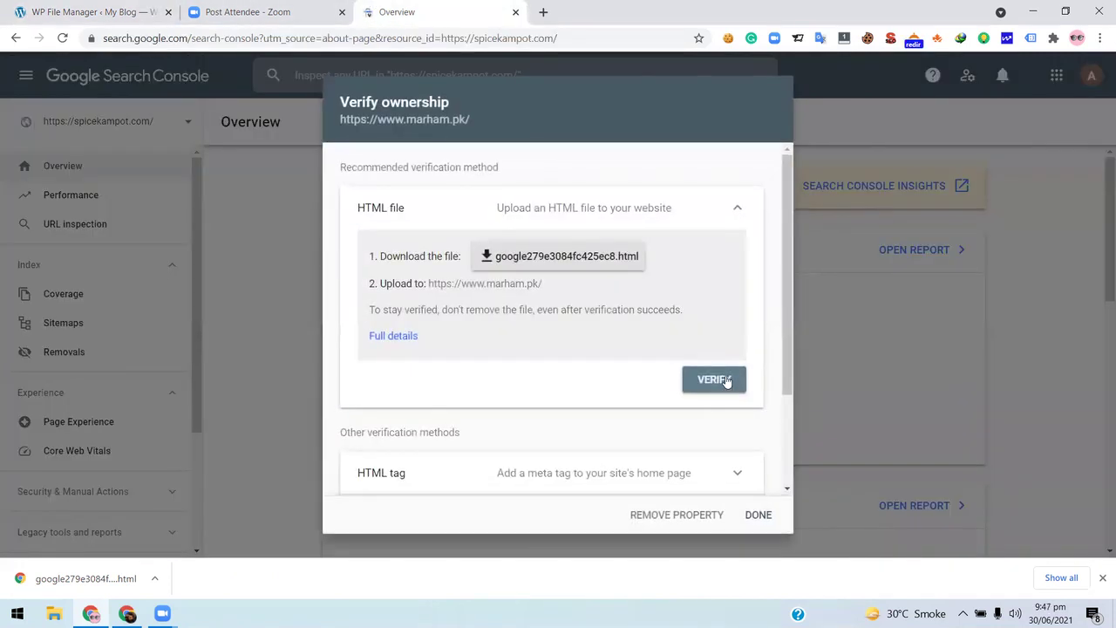
pyautogui.scroll(-3, 462, 300)
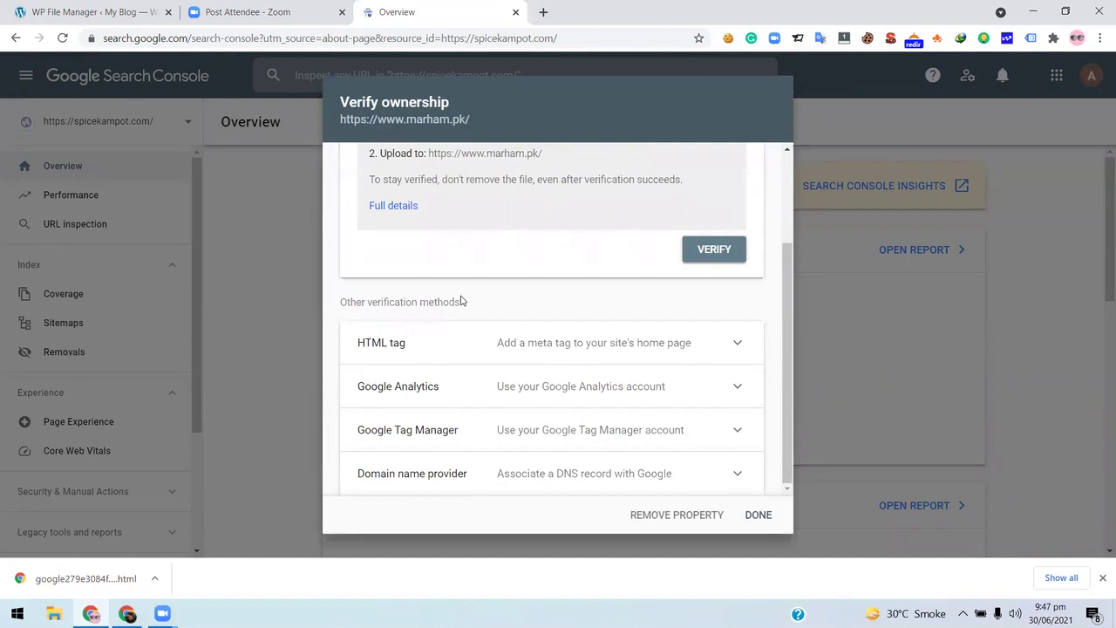
pyautogui.scroll(2, 630, 368)
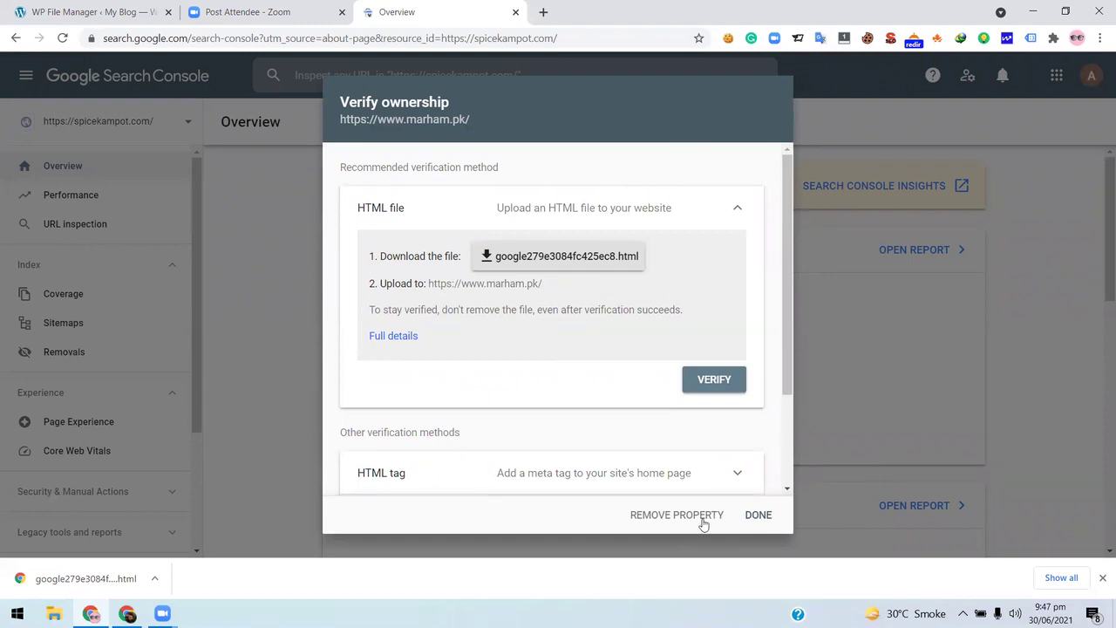
pyautogui.click(758, 516)
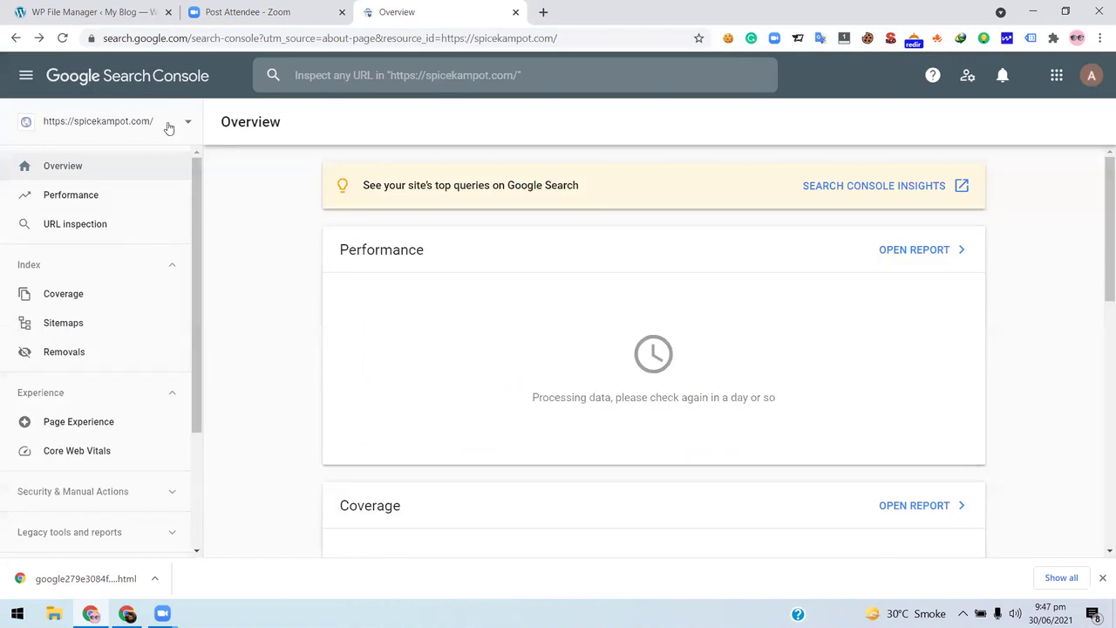
# - Select the unverified marham.pk property and remove it, confirming with REMOVE
pyautogui.click(170, 128)
pyautogui.click(124, 385)
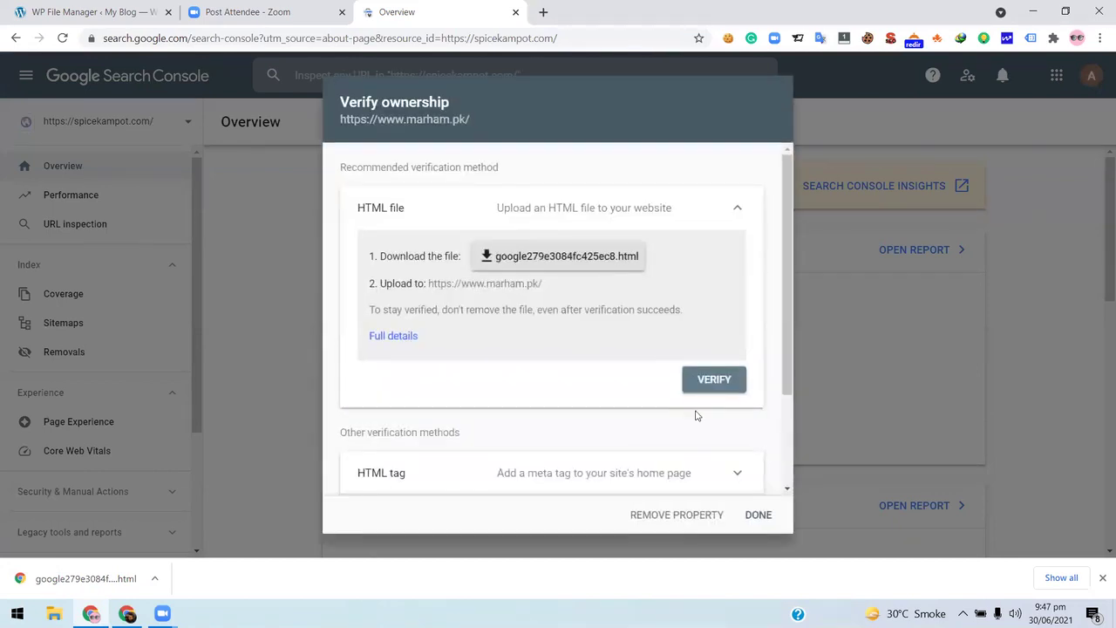
pyautogui.click(666, 514)
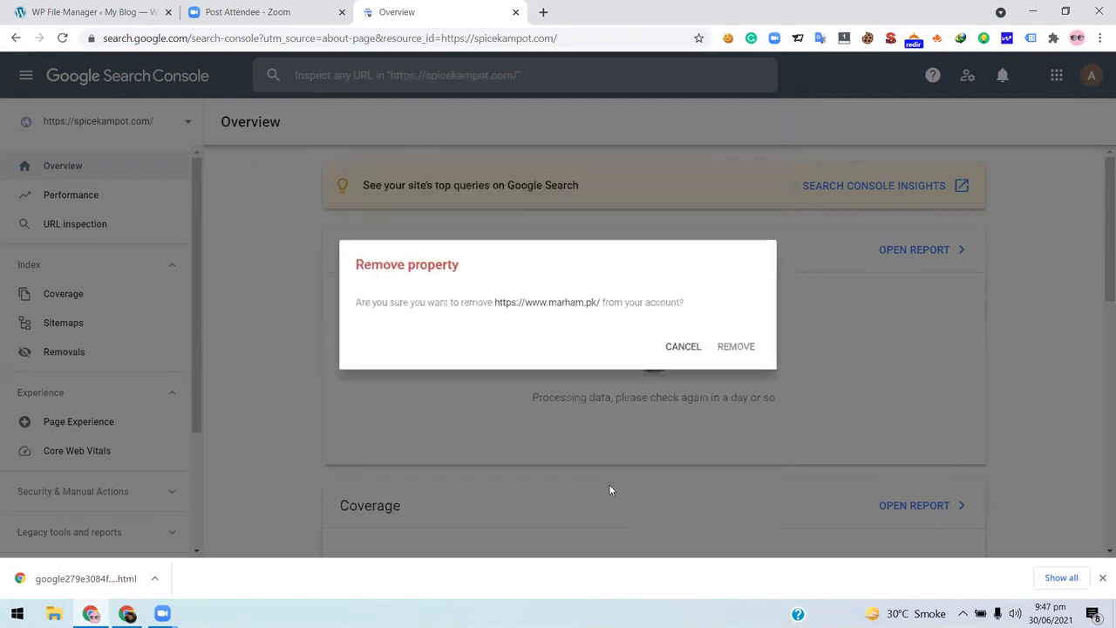
pyautogui.click(755, 348)
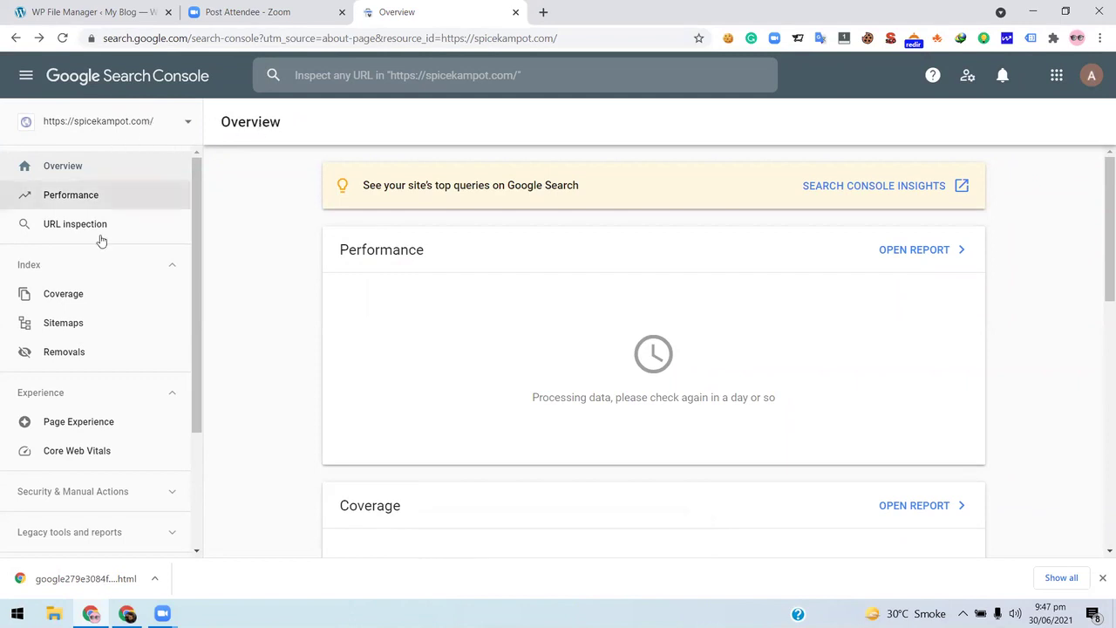
pyautogui.scroll(-2, 117, 391)
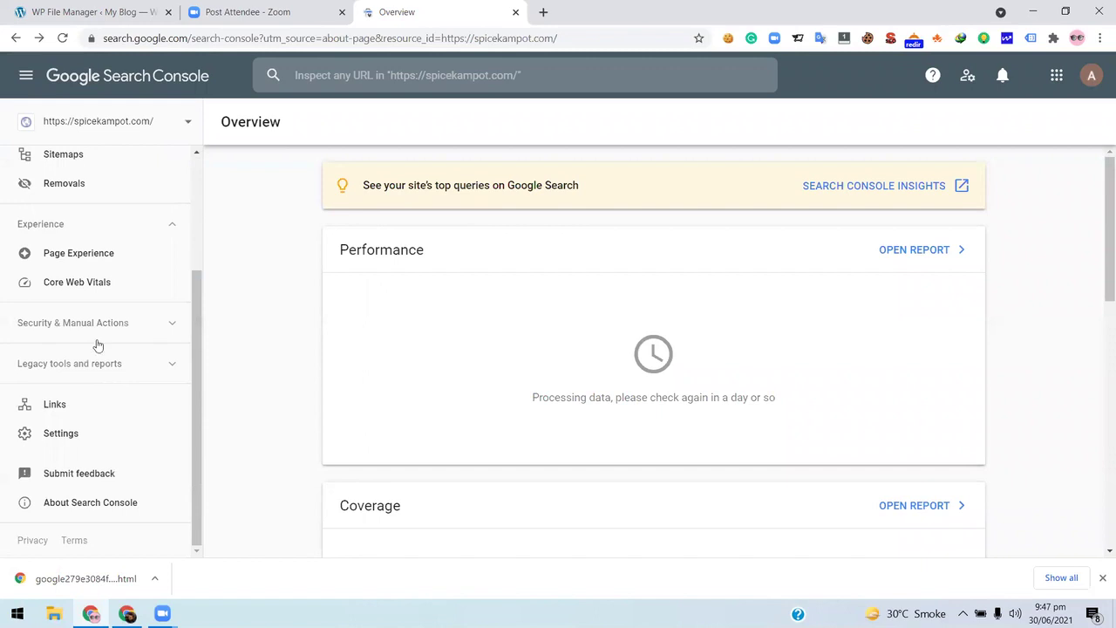
# - Review the spicekampot.com Overview, where Coverage and Enhancements are still processing, then go to WP File Manager
pyautogui.scroll(2, 82, 319)
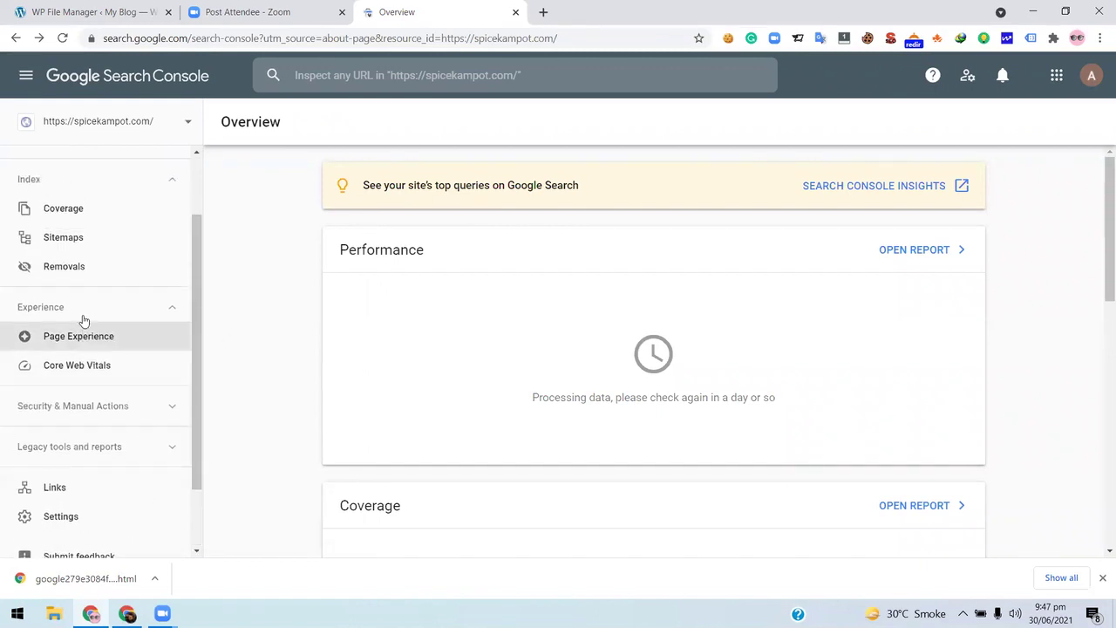
pyautogui.scroll(-2, 103, 349)
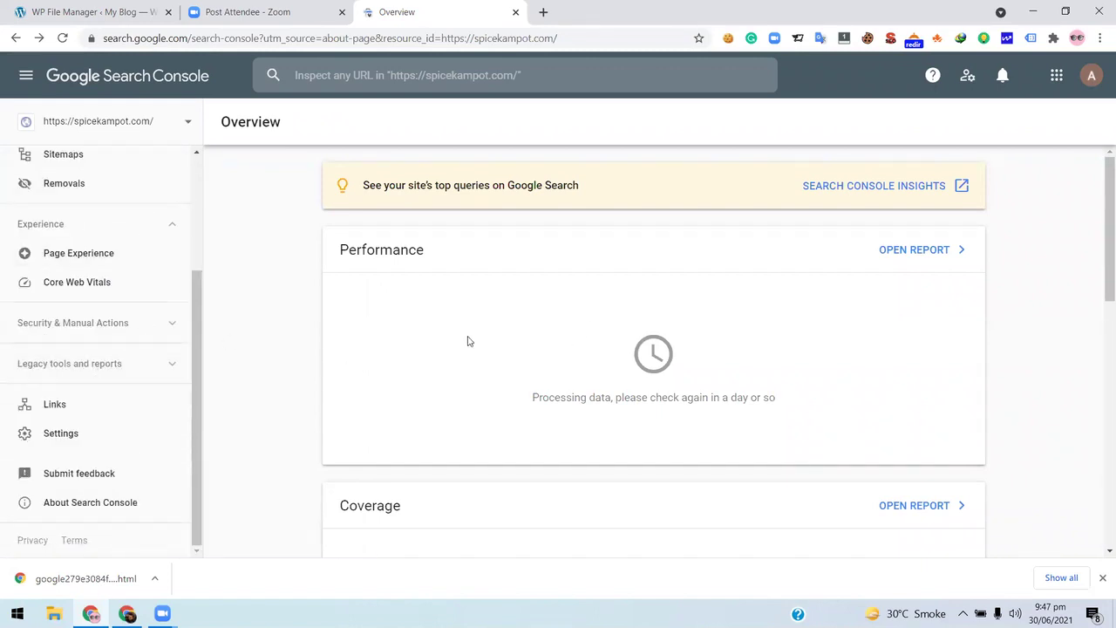
pyautogui.hotkey('ctrl', '1')
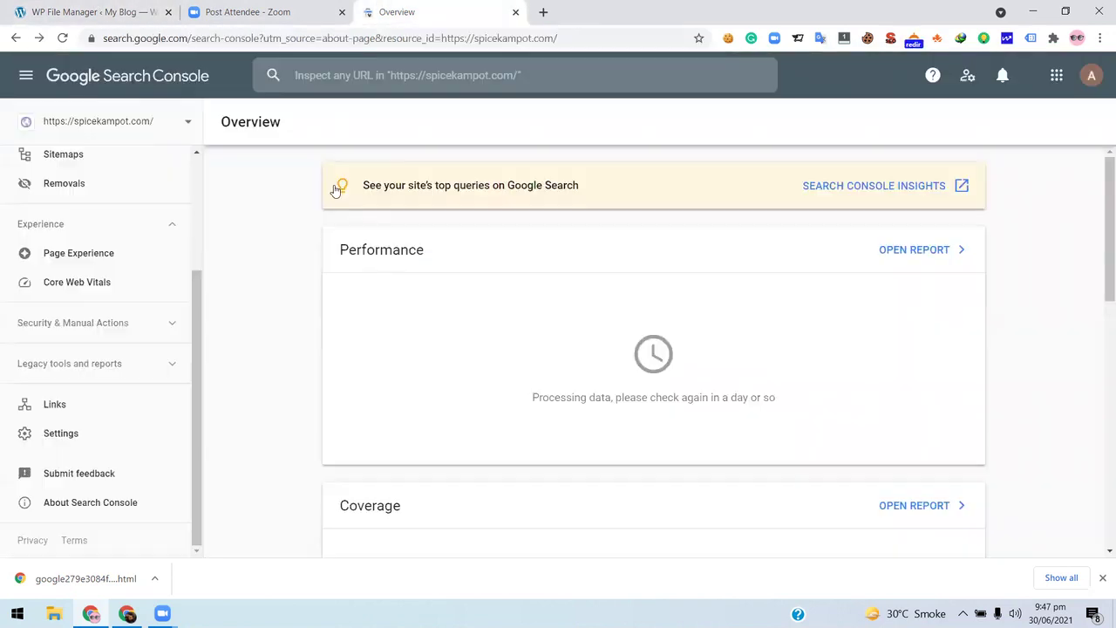
pyautogui.click(436, 12)
pyautogui.scroll(-3, 288, 264)
pyautogui.scroll(3, 369, 182)
pyautogui.scroll(-7, 369, 252)
pyautogui.scroll(-1, 367, 252)
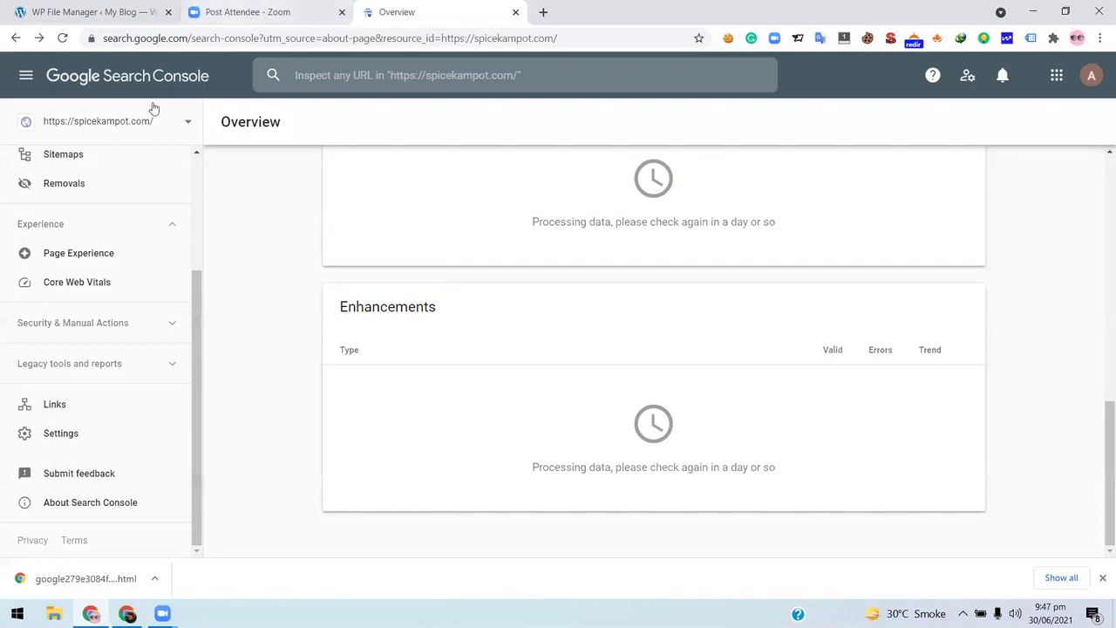
pyautogui.click(228, 11)
pyautogui.click(442, 11)
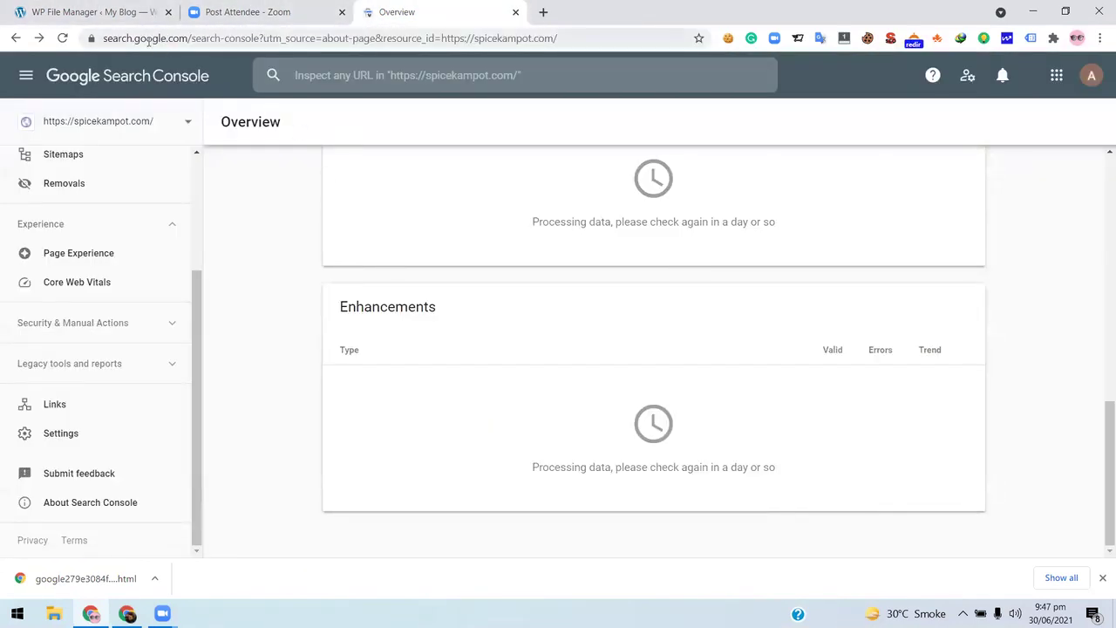
pyautogui.click(96, 11)
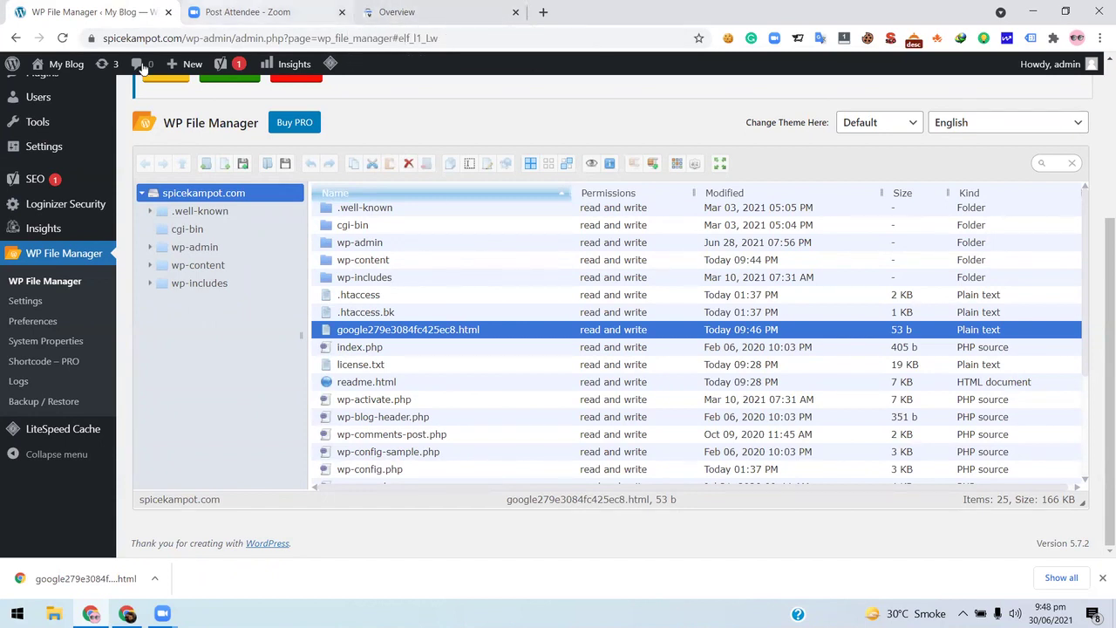
# - Select the file manager's address up to wp-admin, then return to the spicekampot.com Overview
pyautogui.click(184, 41)
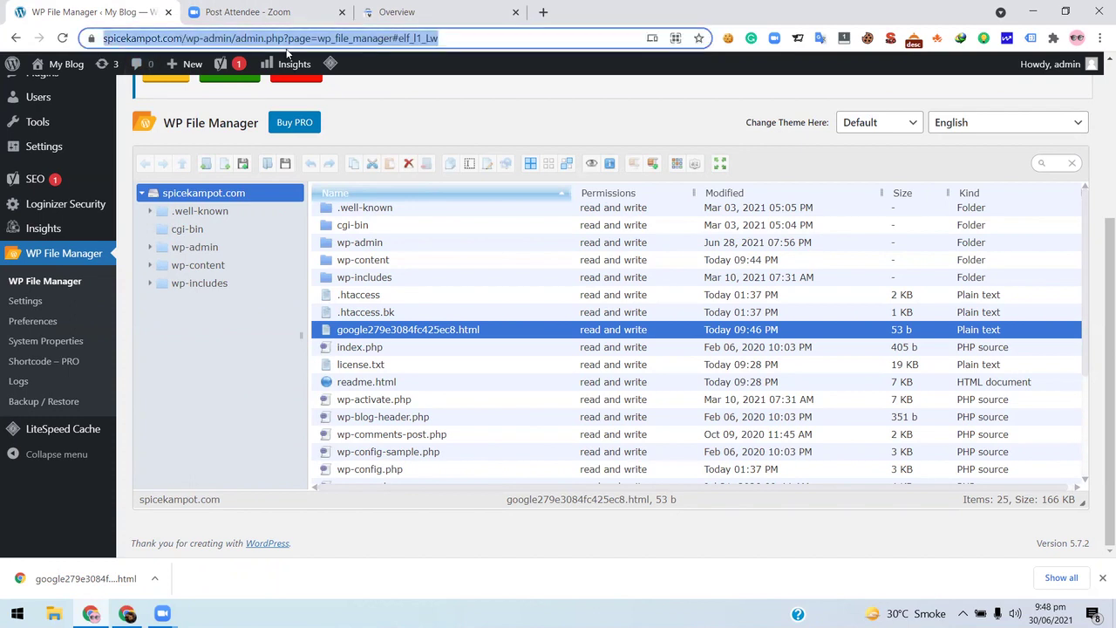
pyautogui.click(225, 42)
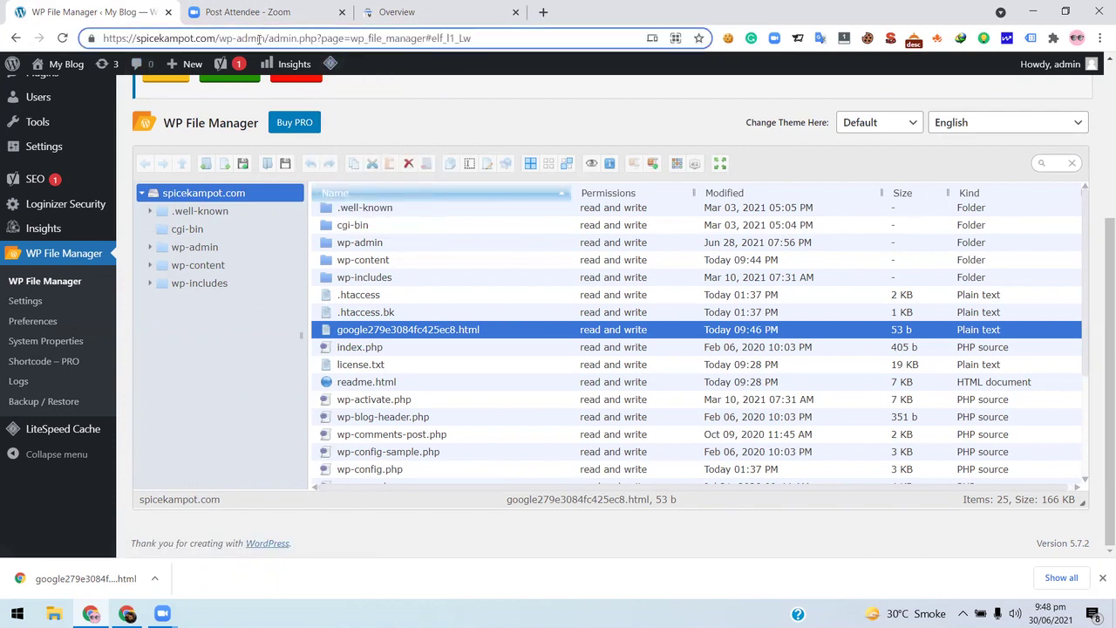
pyautogui.moveTo(264, 39); pyautogui.dragTo(84, 31)
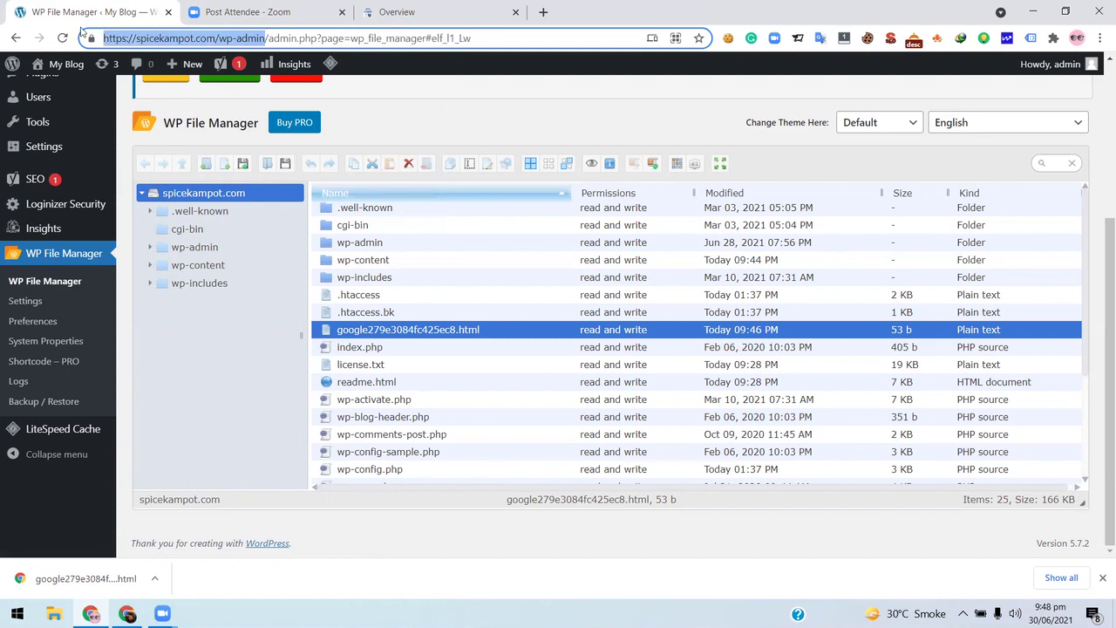
pyautogui.click(432, 12)
pyautogui.scroll(4, 152, 235)
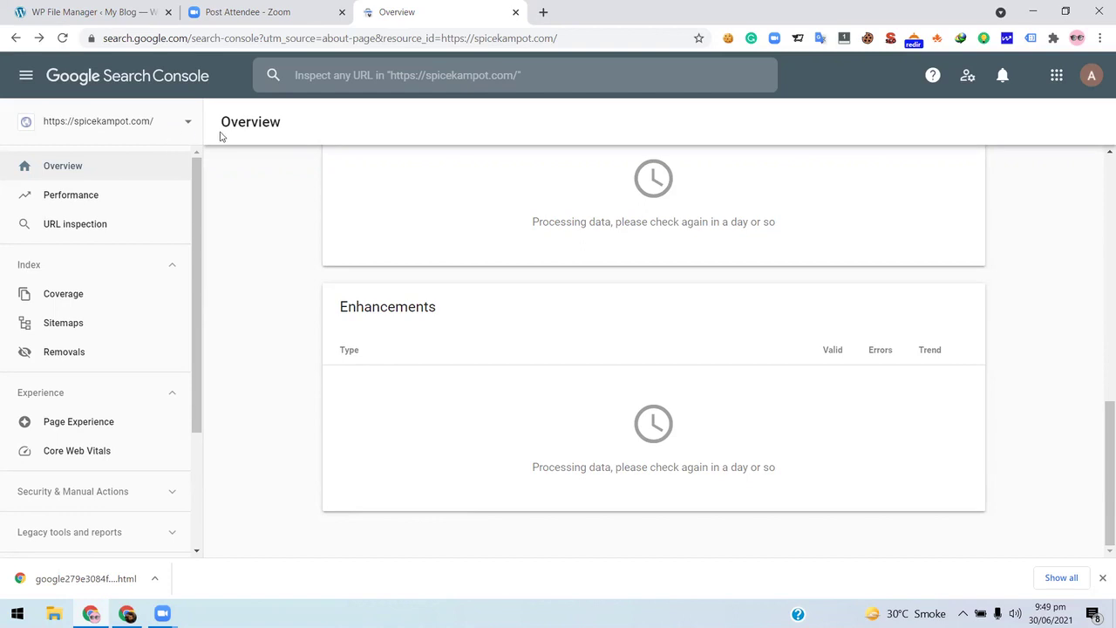
# - Start adding a new property and enter spice.com in the Domain field
pyautogui.click(187, 121)
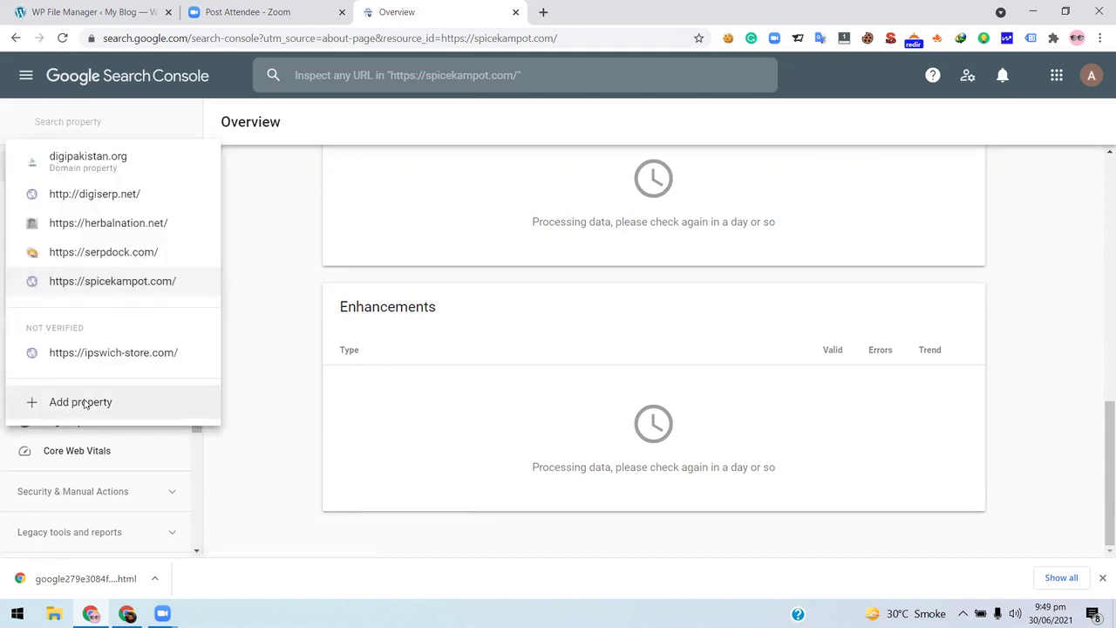
pyautogui.click(133, 417)
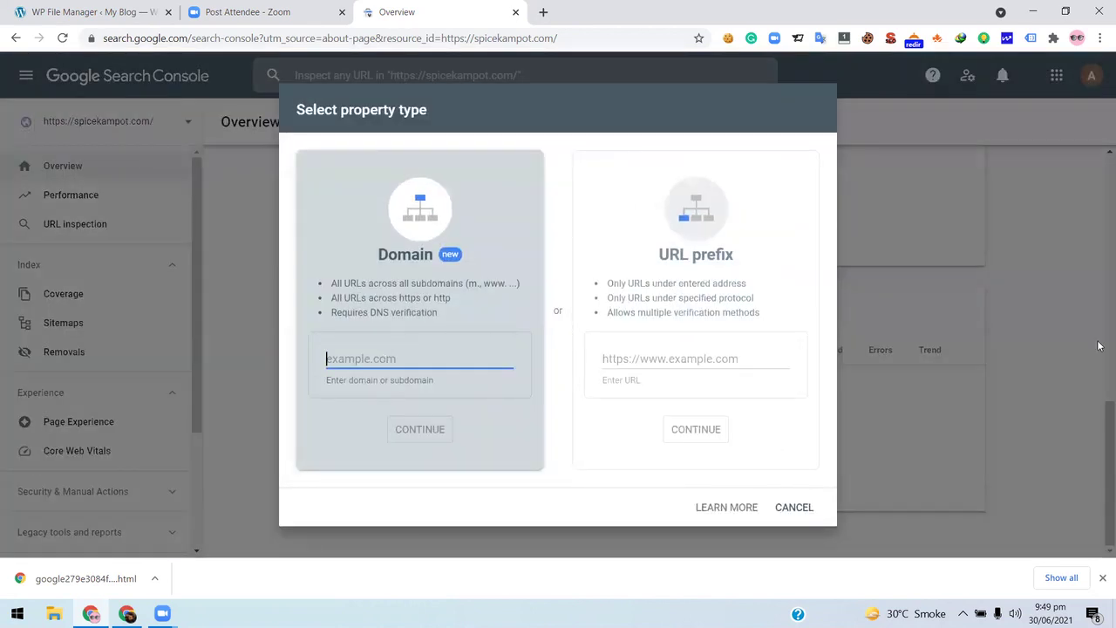
pyautogui.write('spice3')
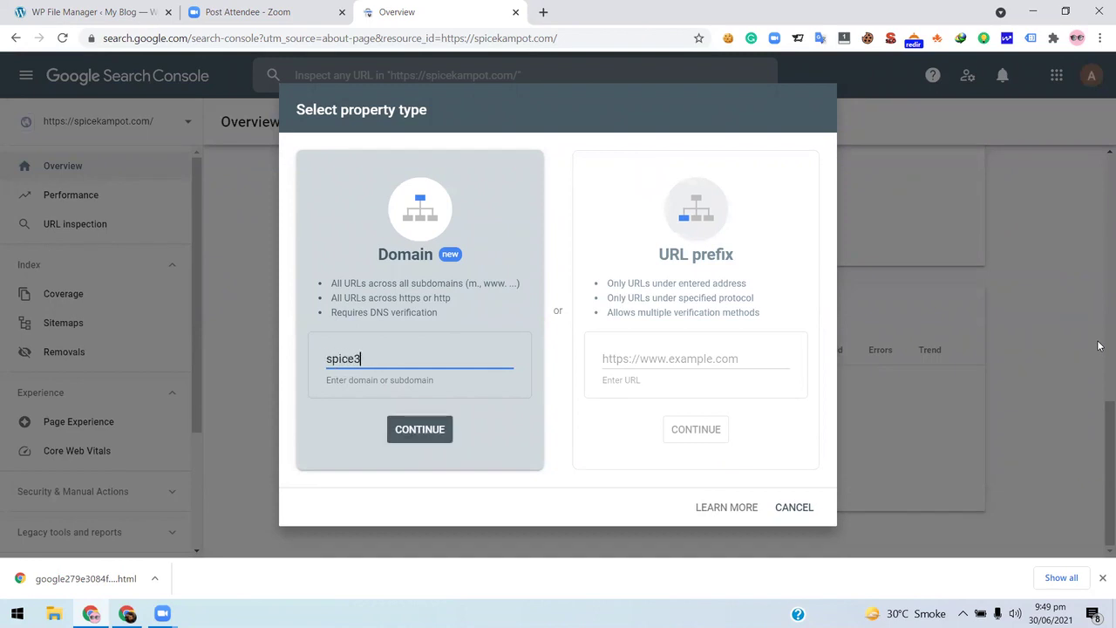
pyautogui.press('BackSpace')
pyautogui.write('.com')
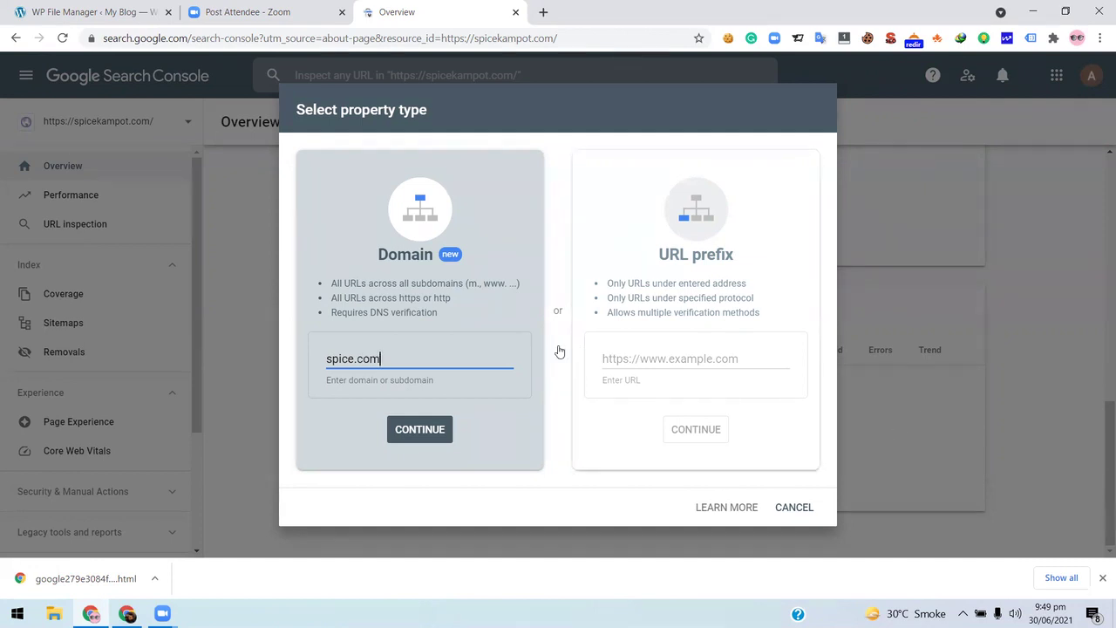
# - Select and erase the spice.com entry, leaving the Domain field empty
pyautogui.tripleClick(421, 358)
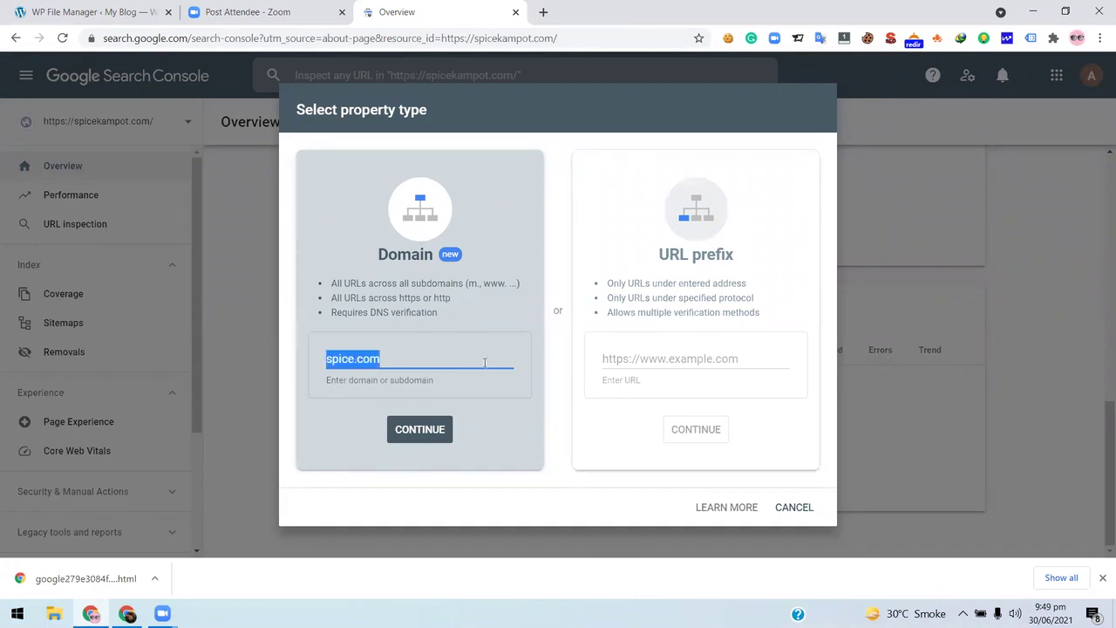
pyautogui.click(377, 358)
pyautogui.moveTo(380, 358); pyautogui.dragTo(324, 358)
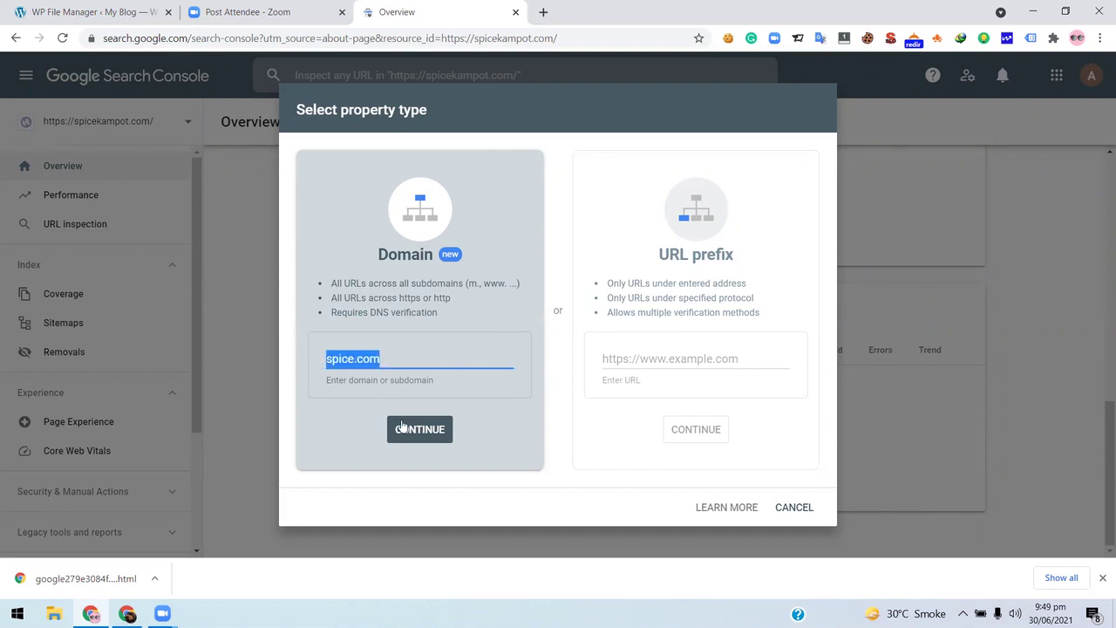
pyautogui.click(438, 358)
pyautogui.doubleClick(438, 358)
pyautogui.press('BackSpace')
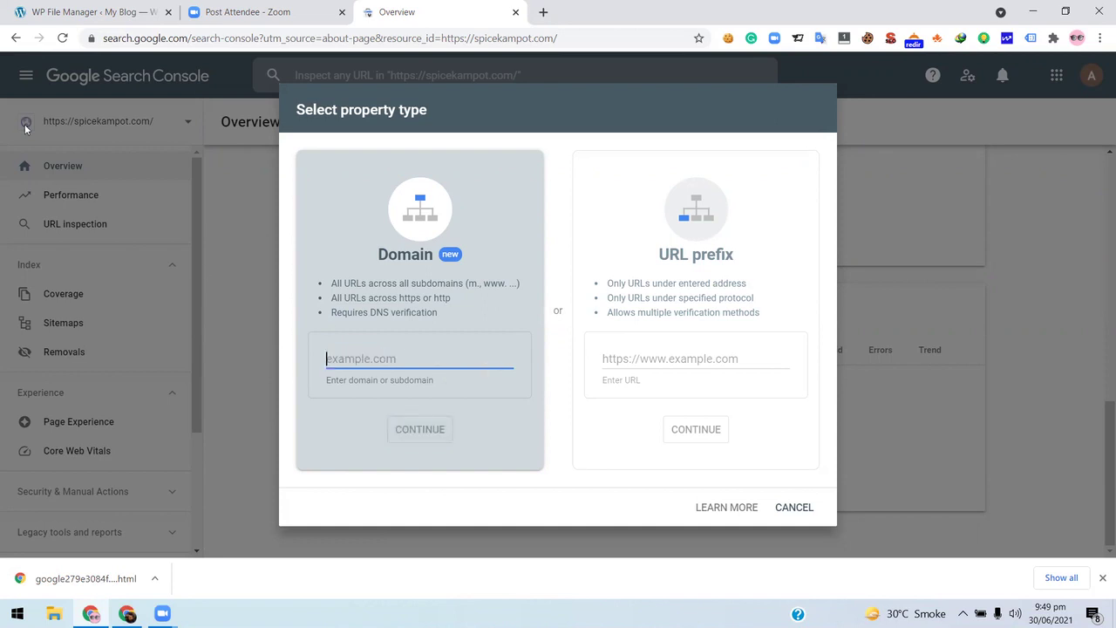
# - Cancel the Select property type dialog and scroll to the top of the spicekampot.com Overview
pyautogui.click(698, 360)
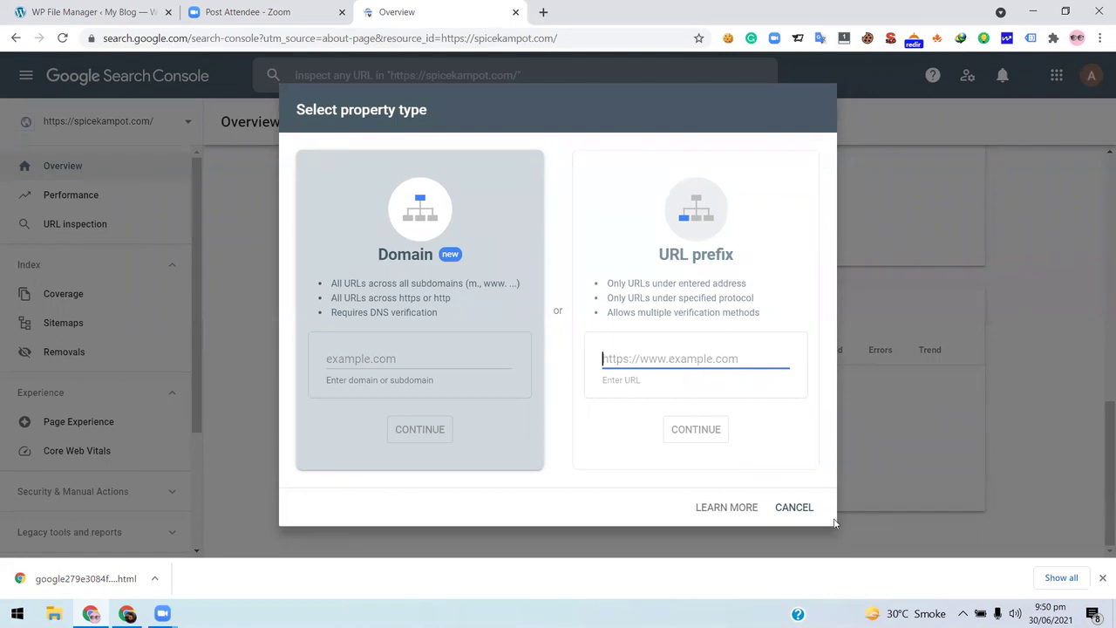
pyautogui.click(794, 508)
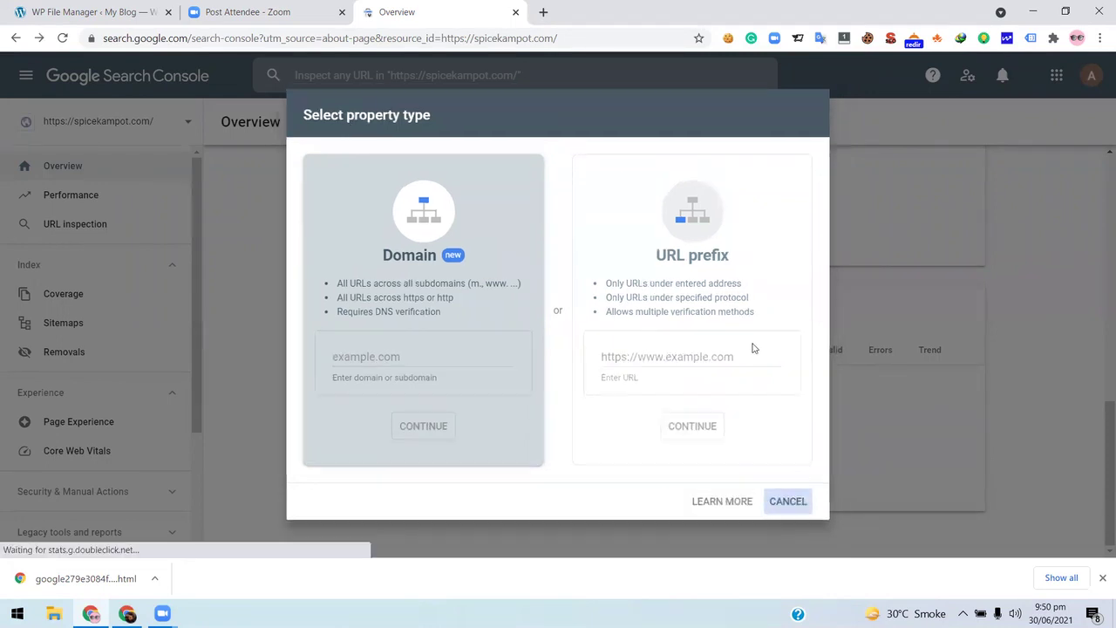
pyautogui.scroll(4, 390, 347)
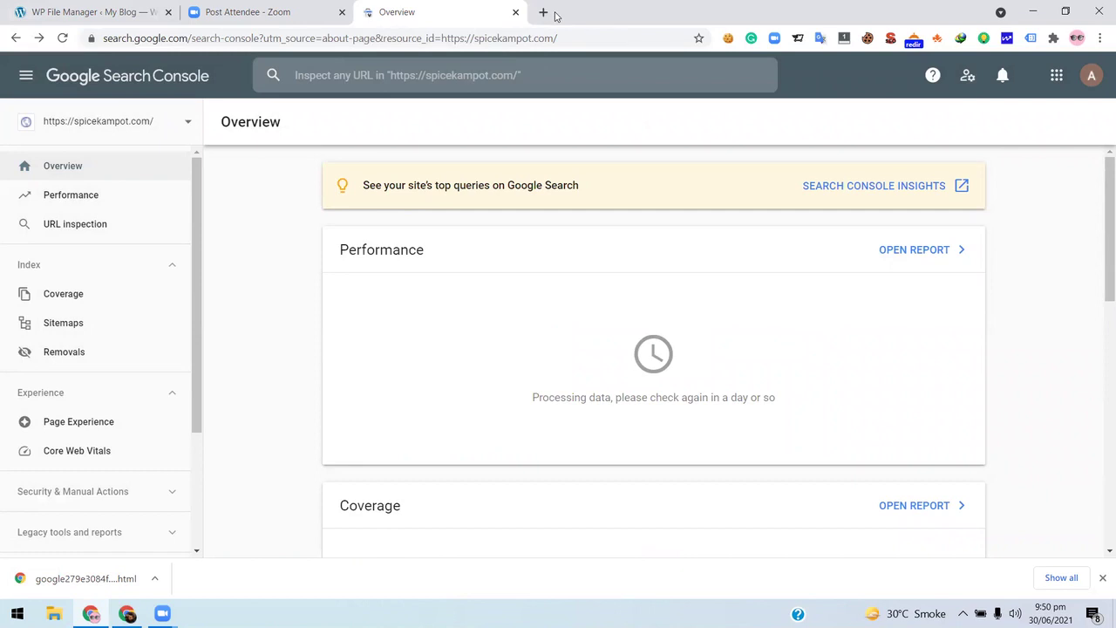
# - Search 'google analytics' in a new tab and open Google Analytics to the serpdock Home report
pyautogui.hotkey('ctrl', 't')
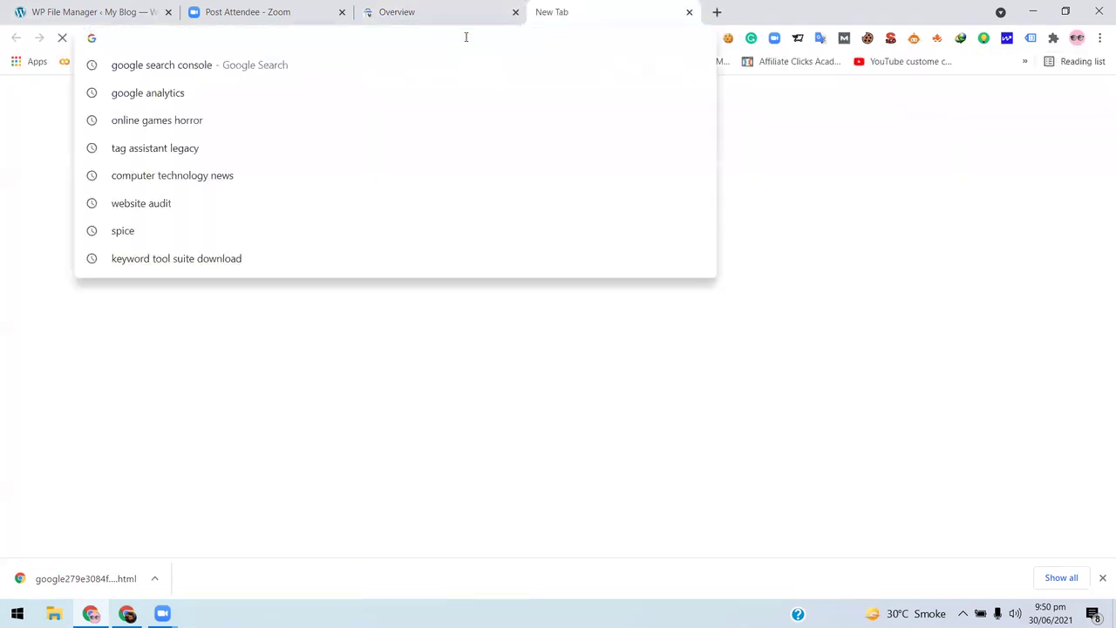
pyautogui.write('go')
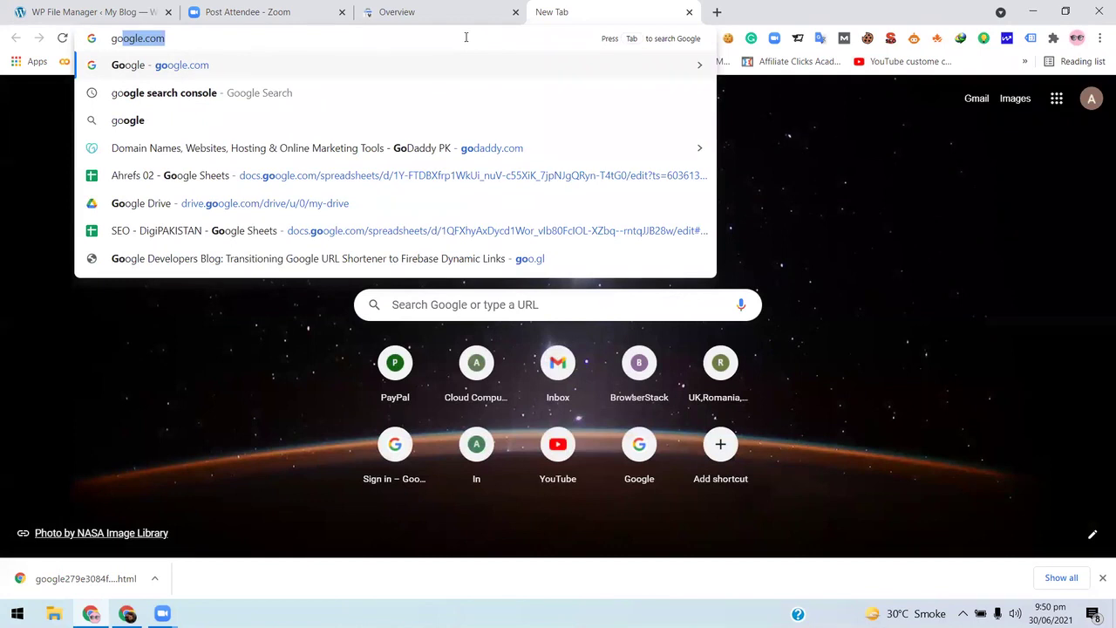
pyautogui.write('o')
pyautogui.write('gle ')
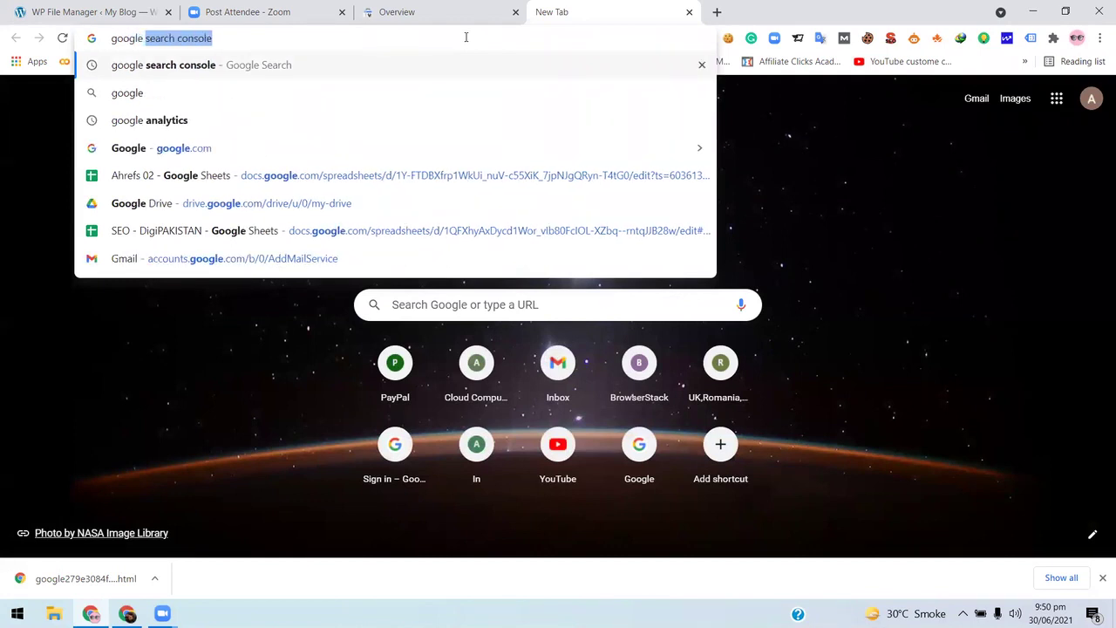
pyautogui.write('analytics')
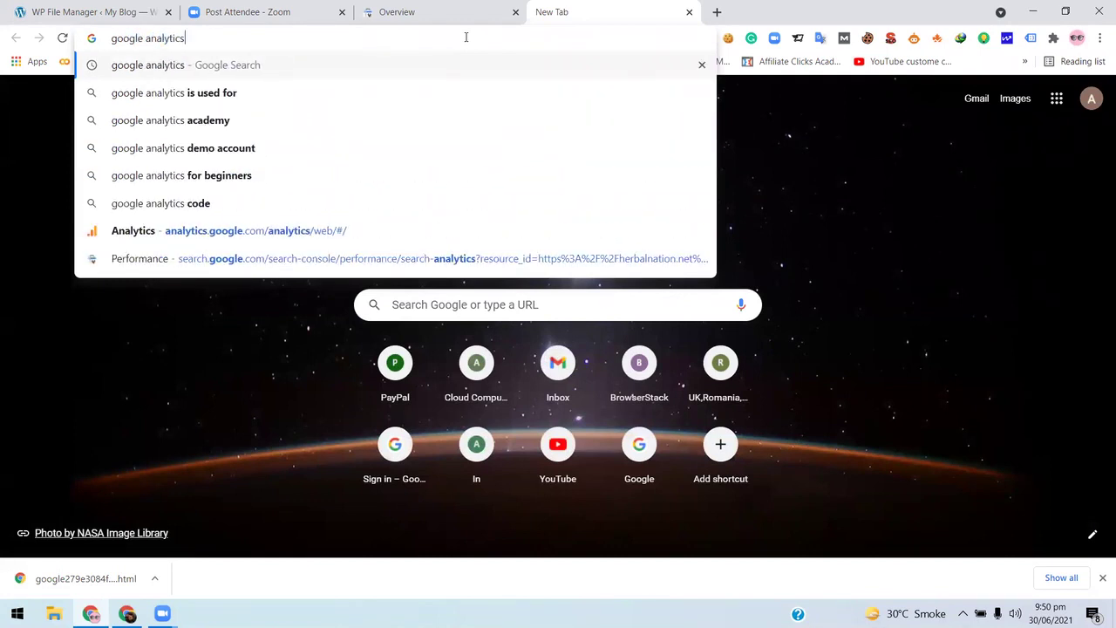
pyautogui.press('Return')
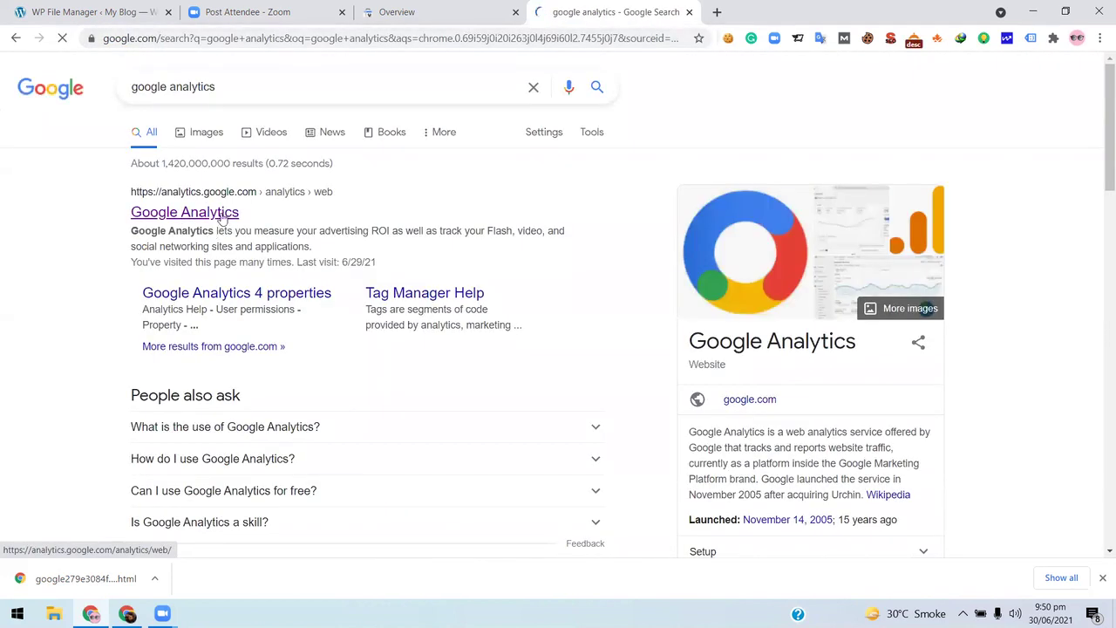
pyautogui.click(355, 199)
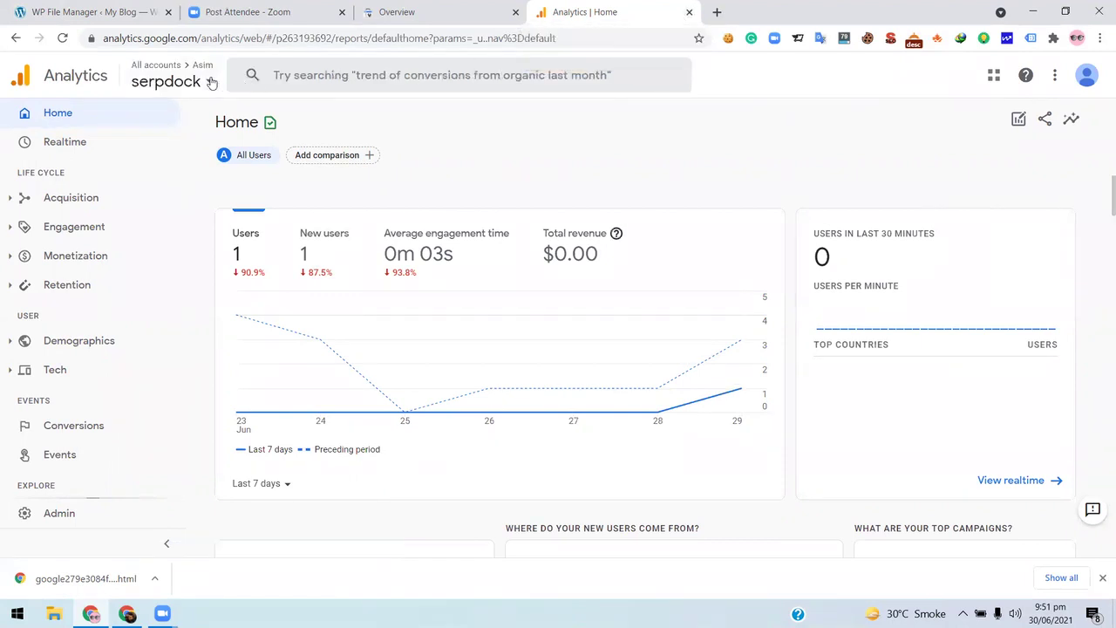
# - Open the Analytics account/property picker, then close the Analytics tab and scroll the spicekampot.com Overview
pyautogui.click(187, 79)
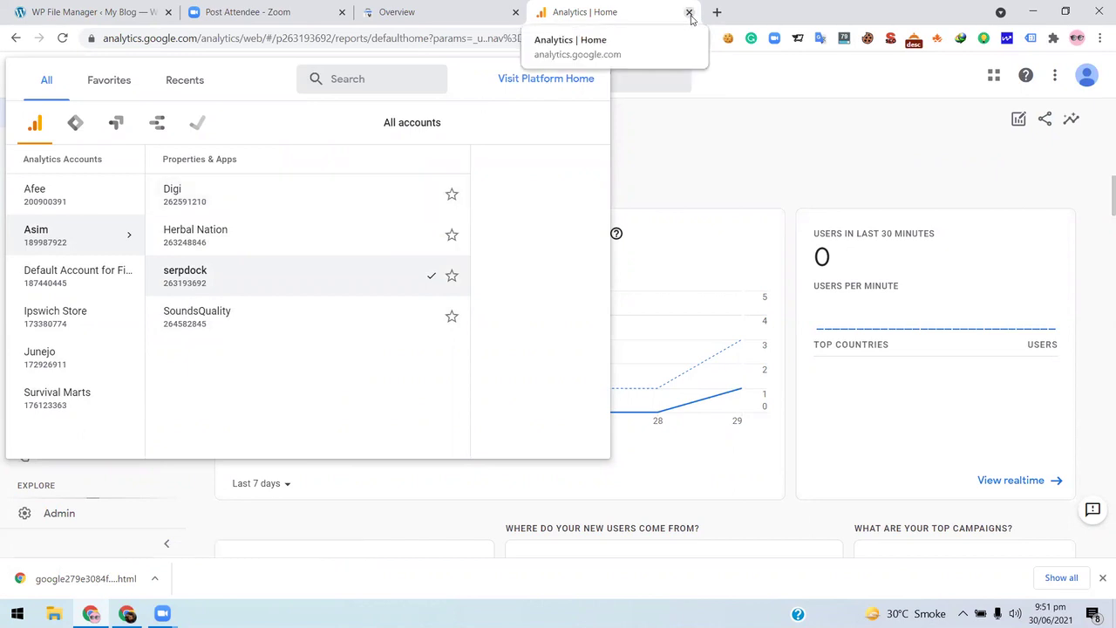
pyautogui.hotkey('ctrl', 'w')
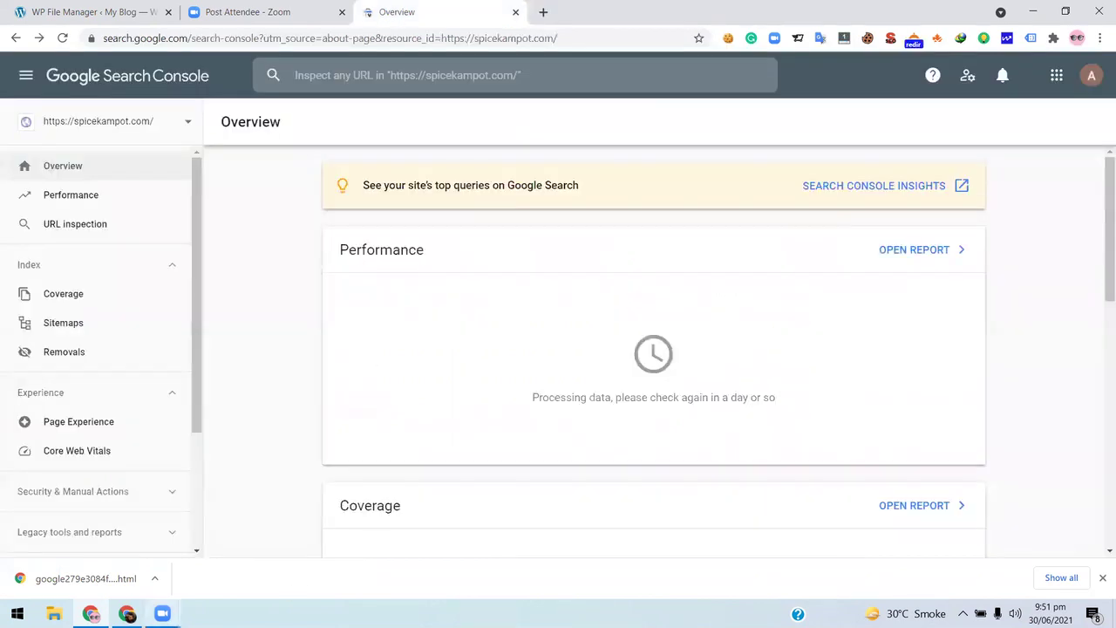
pyautogui.hotkey('alt', 'Tab')
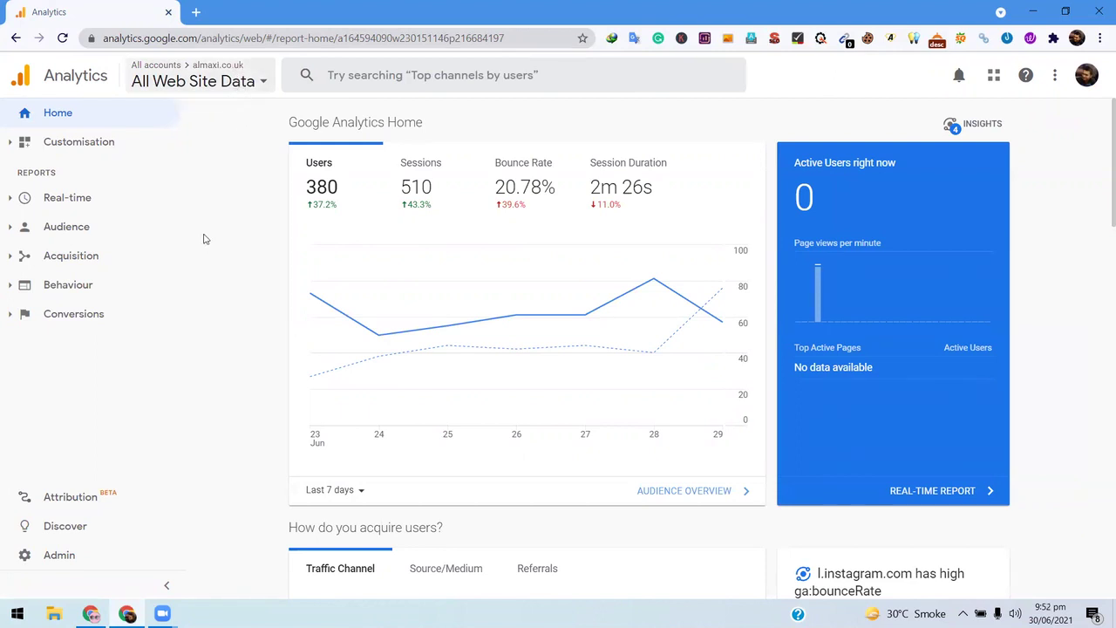
pyautogui.scroll(-3, 209, 209)
pyautogui.scroll(3, 215, 180)
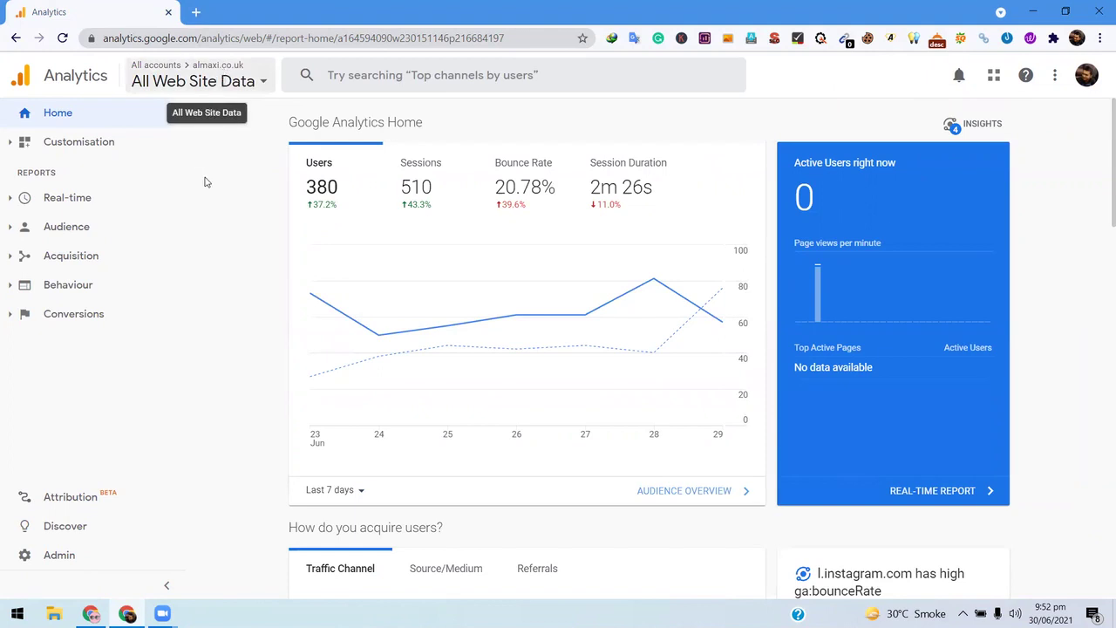
pyautogui.scroll(-8, 206, 182)
pyautogui.scroll(-2, 202, 179)
pyautogui.scroll(3, 202, 180)
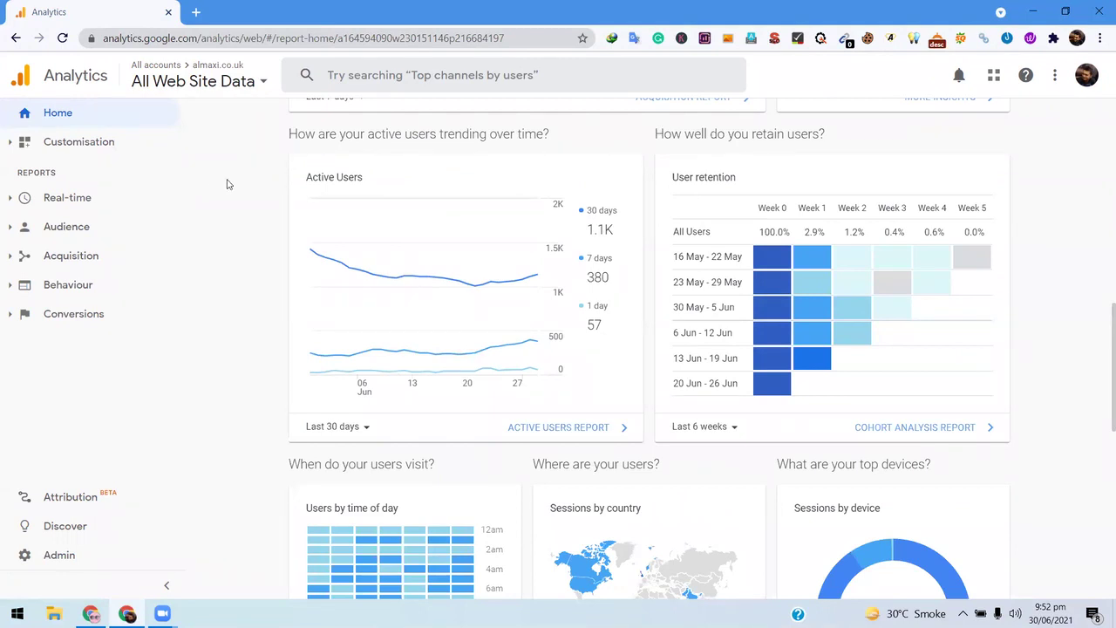
pyautogui.scroll(-6, 227, 184)
pyautogui.scroll(3, 242, 264)
pyautogui.scroll(-4, 244, 265)
pyautogui.scroll(10, 244, 266)
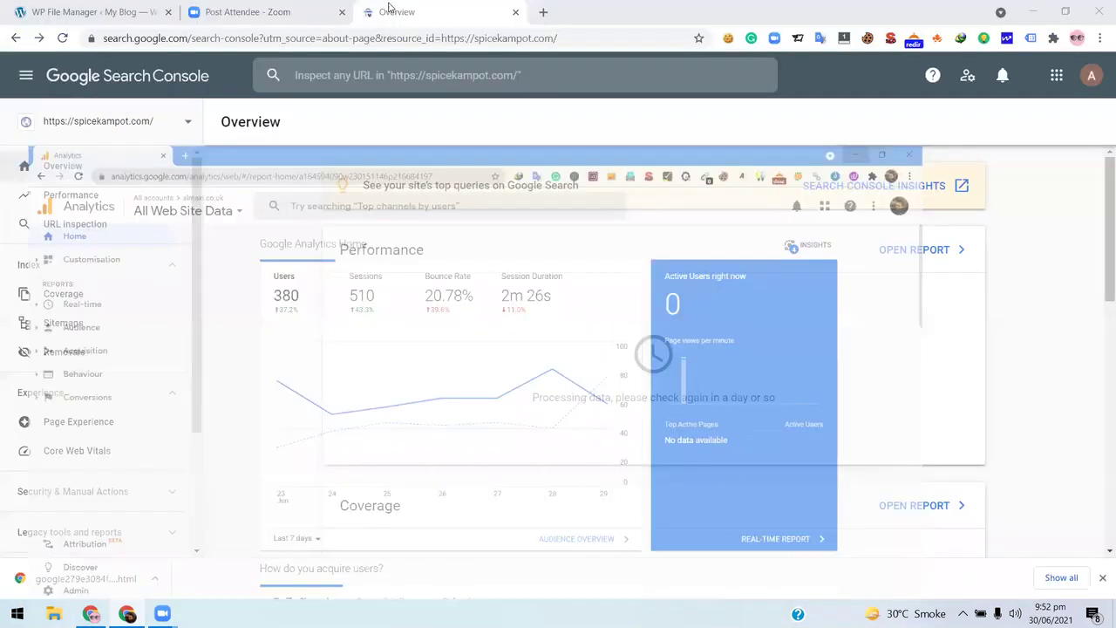
# - In a new tab, search google.com for 'google analytics', then switch back to WP File Manager
pyautogui.click(542, 12)
pyautogui.click(474, 39)
pyautogui.write('goo')
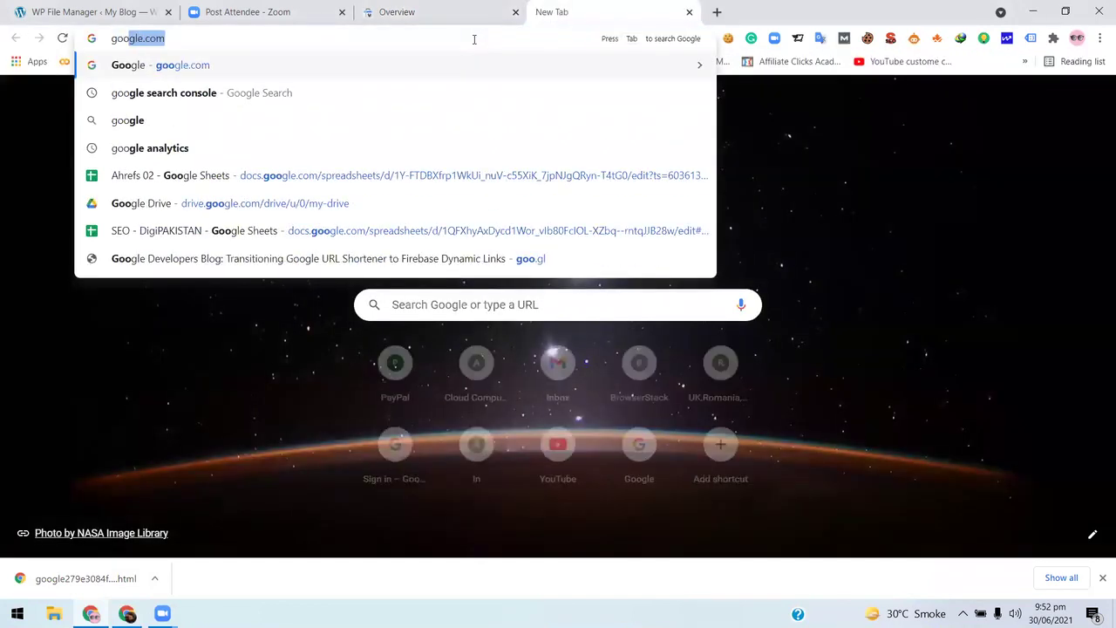
pyautogui.press('Return')
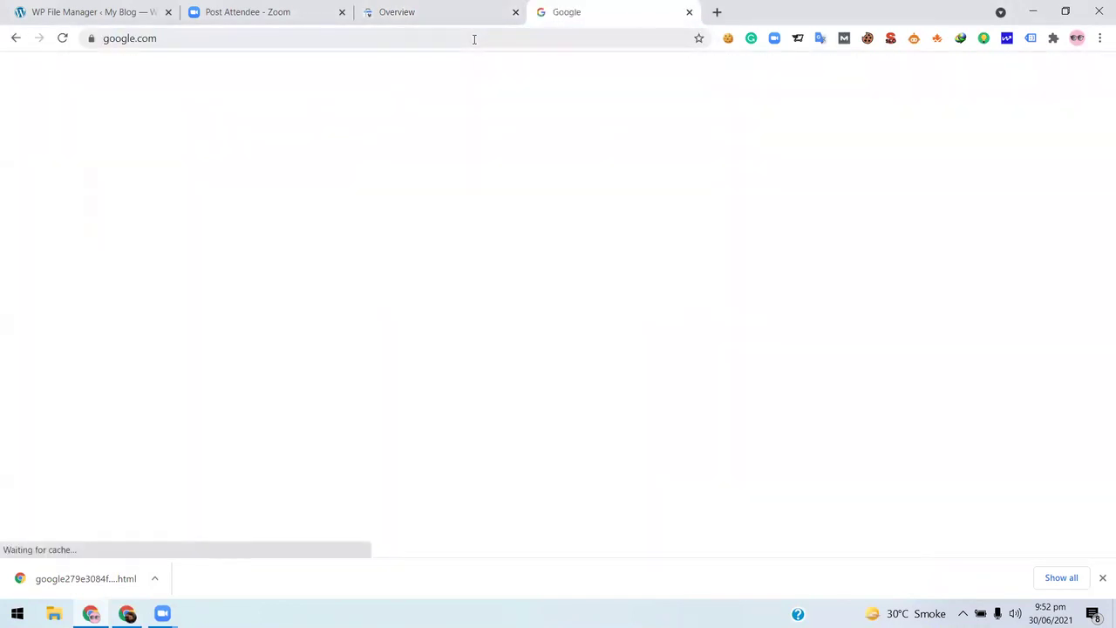
pyautogui.write('goog')
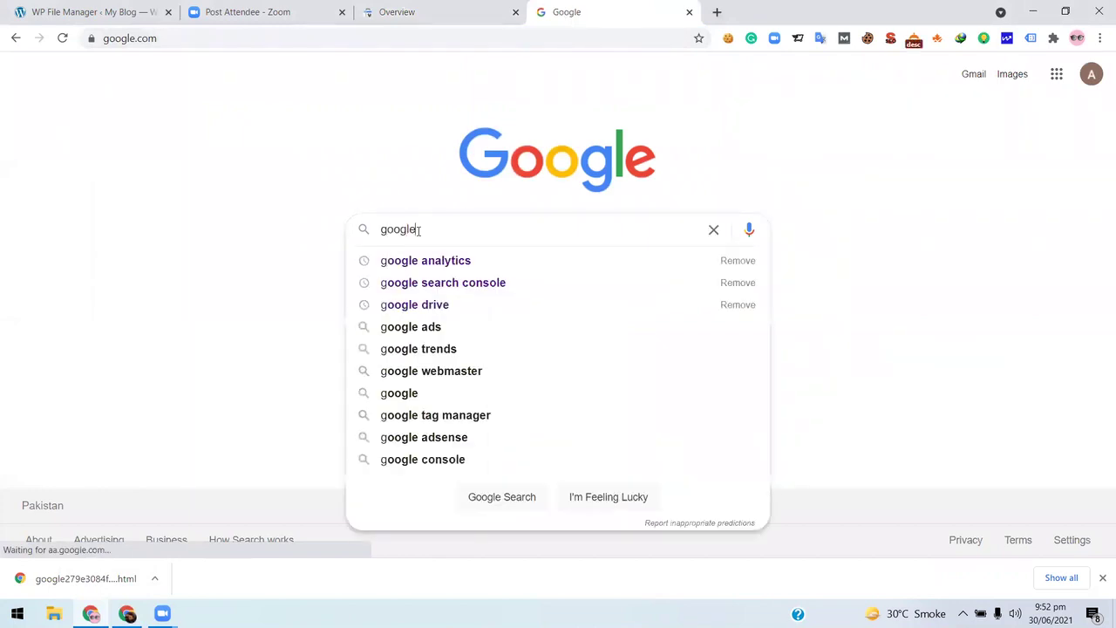
pyautogui.write('le')
pyautogui.press('Down')
pyautogui.press('Return')
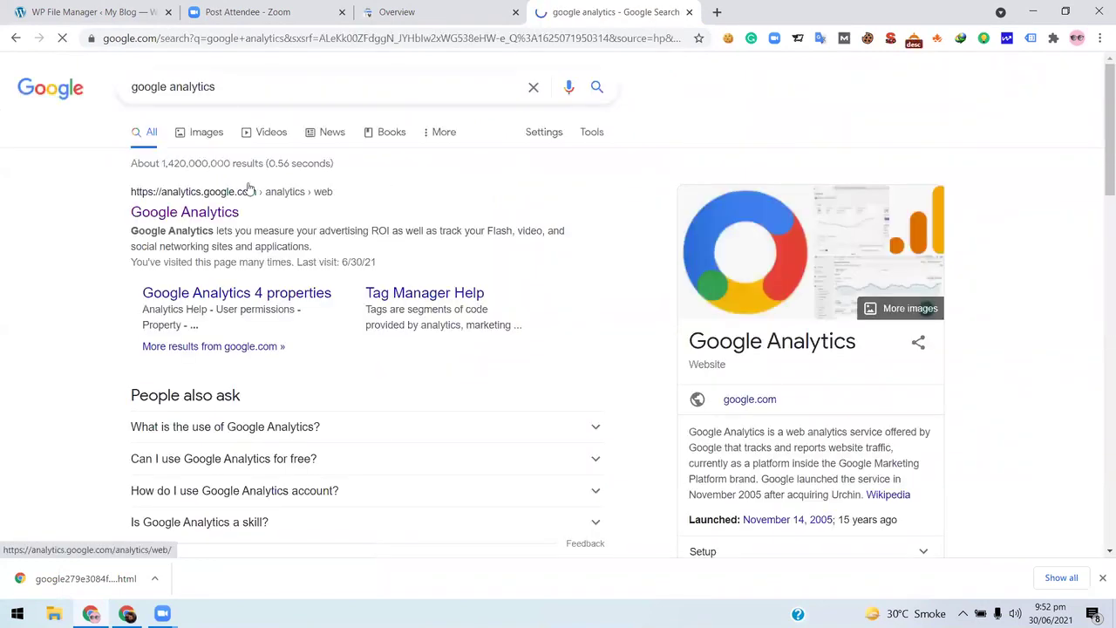
pyautogui.hotkey('ctrl', '1')
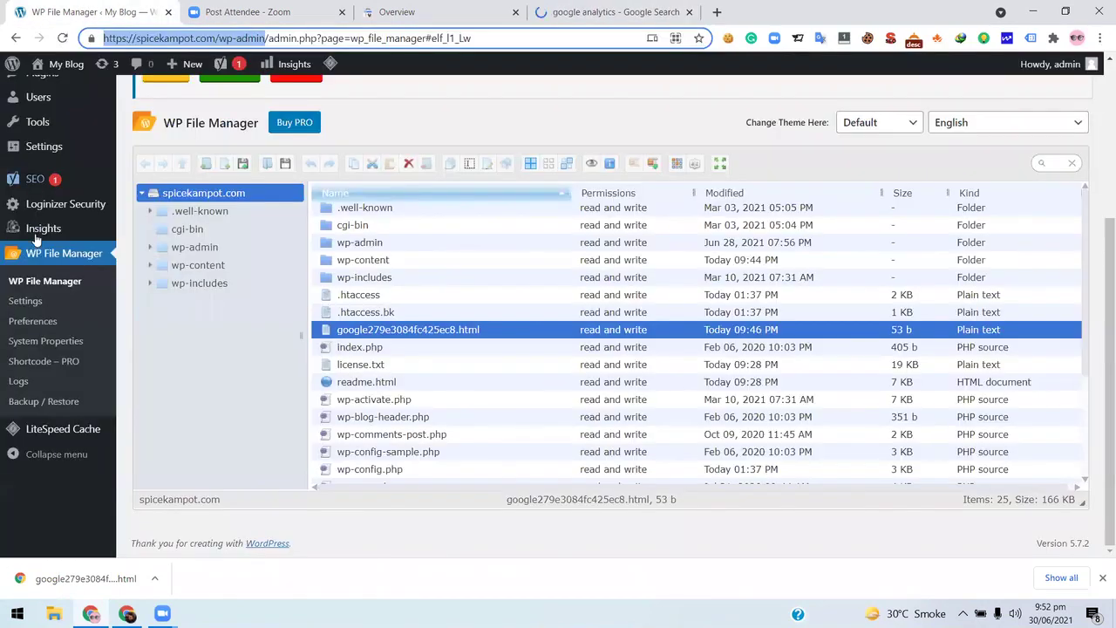
# - Search the WordPress plugin directory for 'Monsterinsights'
pyautogui.scroll(3, 38, 241)
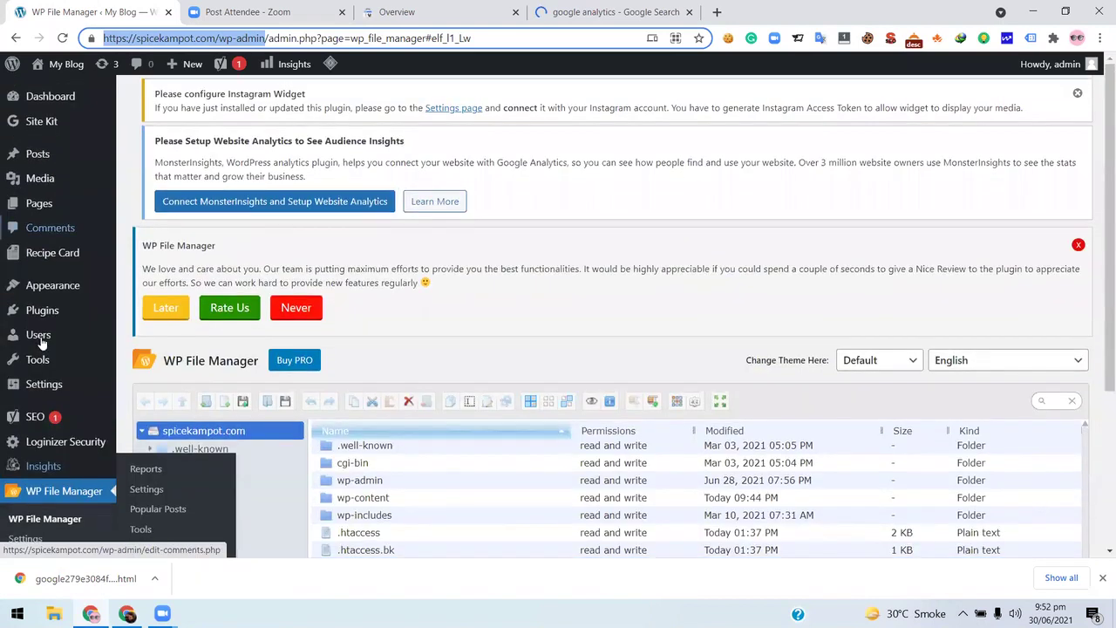
pyautogui.scroll(-3, 44, 279)
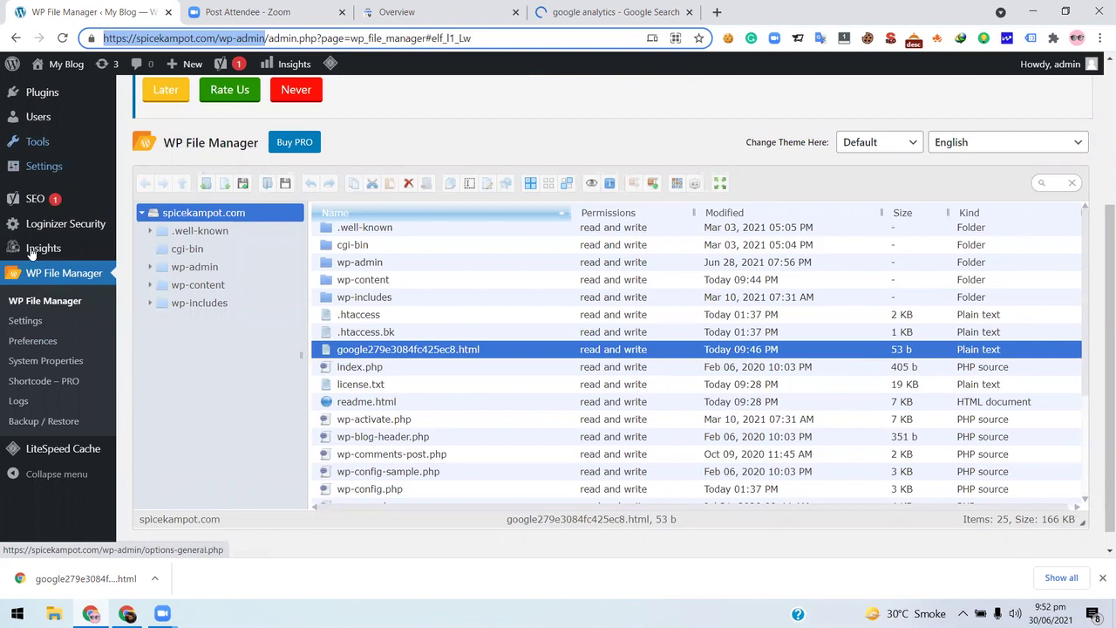
pyautogui.scroll(2, 25, 244)
pyautogui.moveTo(176, 260)
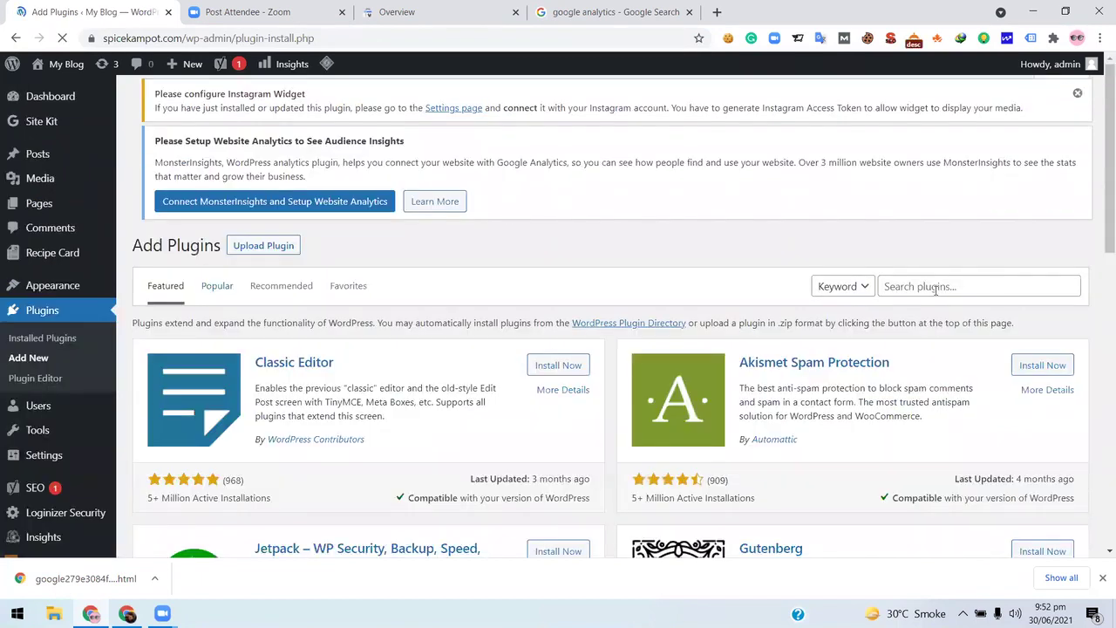
pyautogui.click(935, 295)
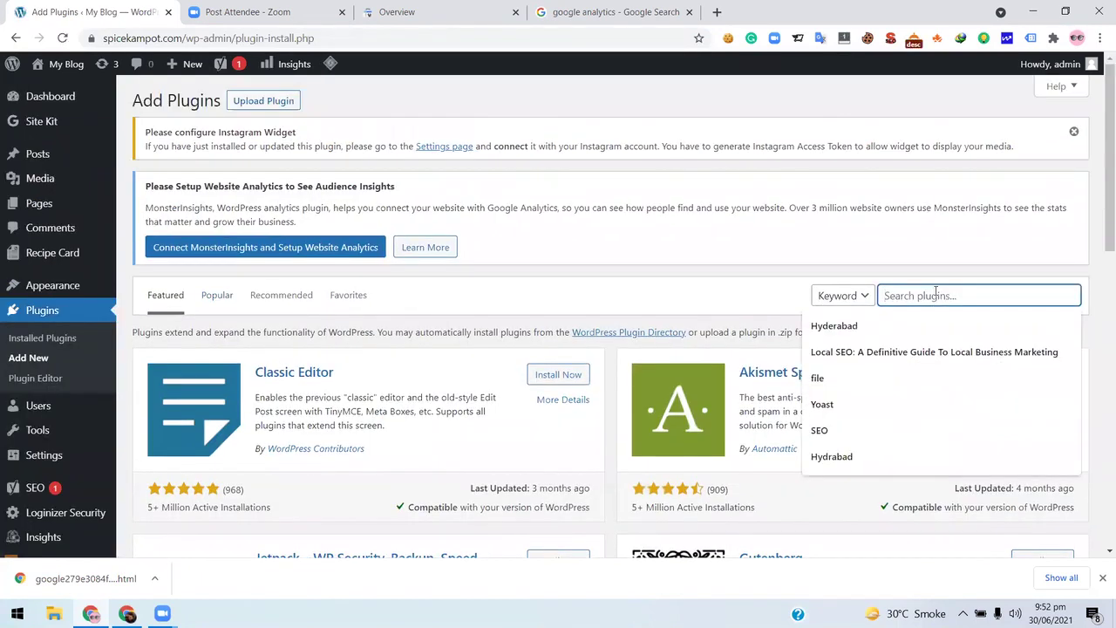
pyautogui.write('Mons')
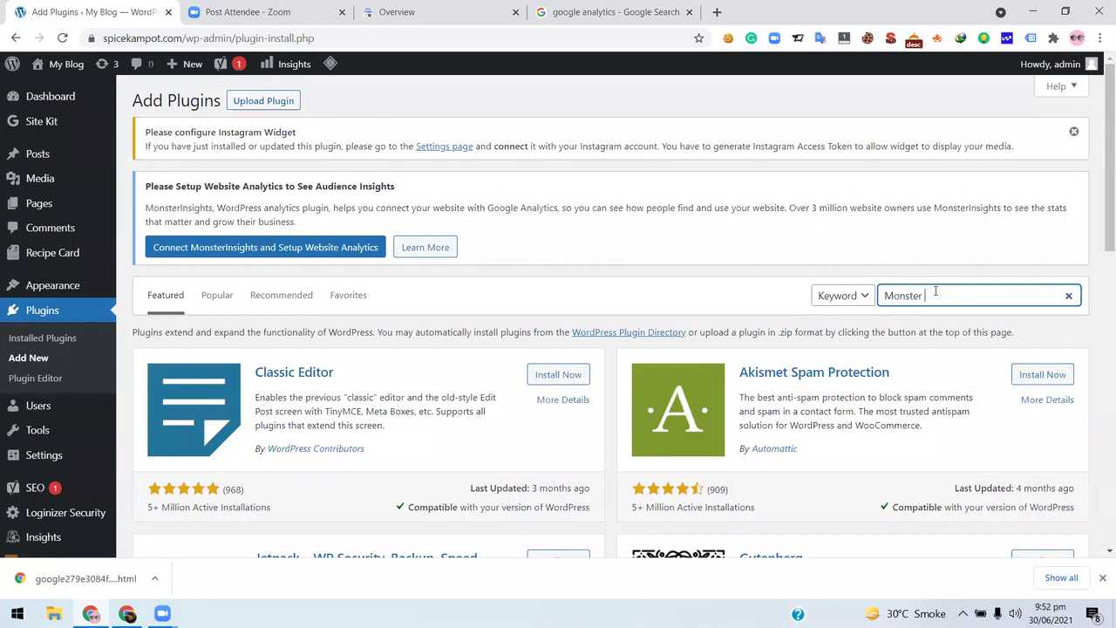
pyautogui.write('terinsigh')
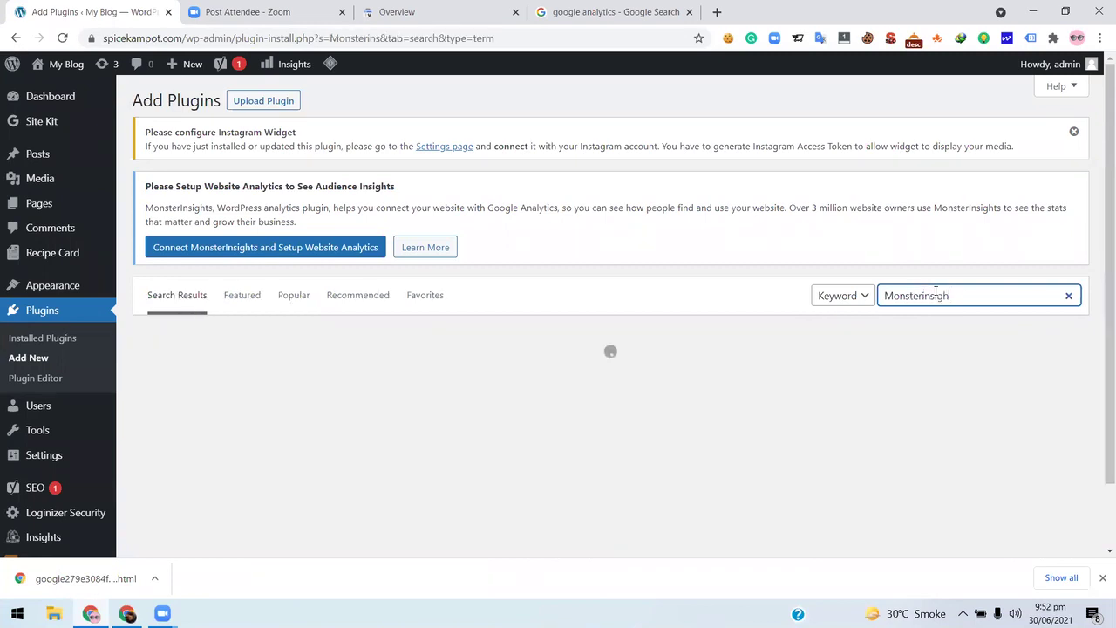
pyautogui.write('ts')
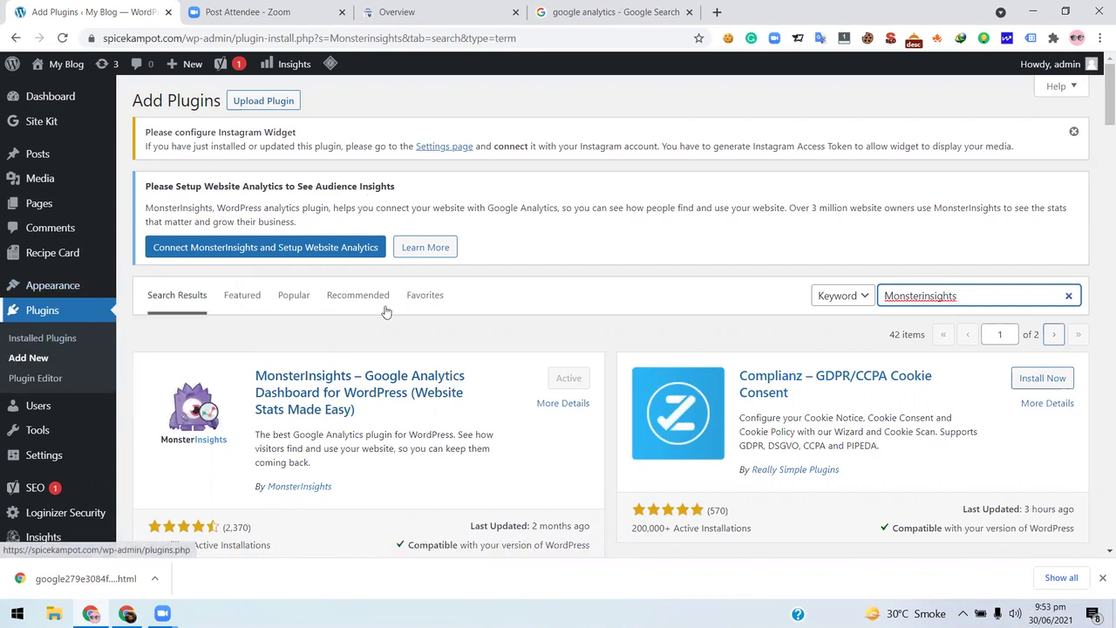
# - Confirm MonsterInsights shows Active and open its Insights Overview Report
pyautogui.scroll(-1, 14, 384)
pyautogui.scroll(-1, 14, 383)
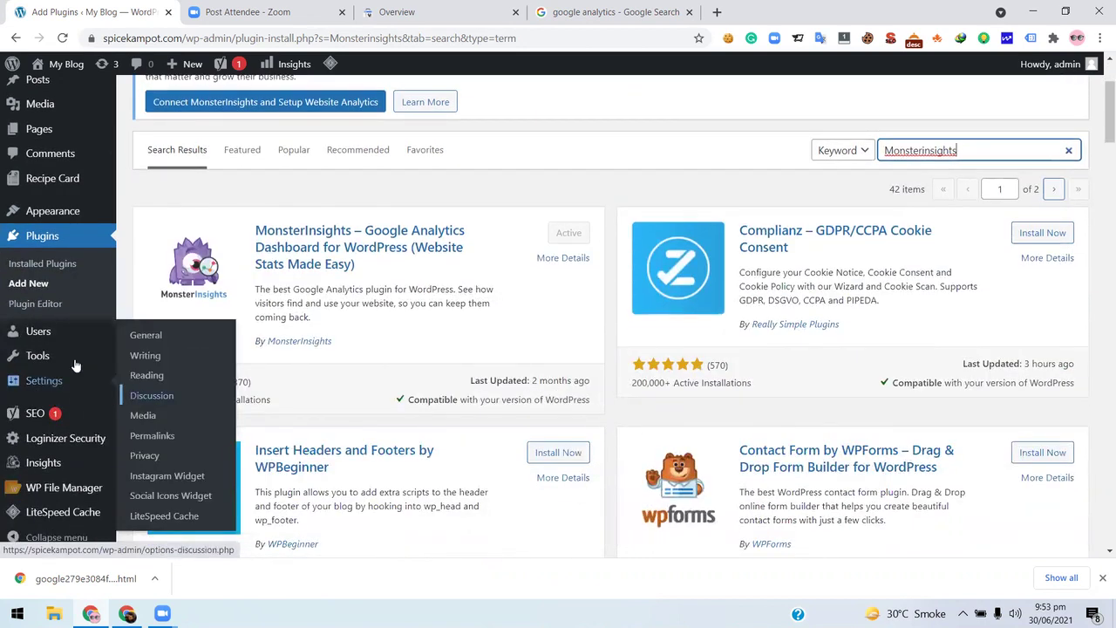
pyautogui.moveTo(54, 462)
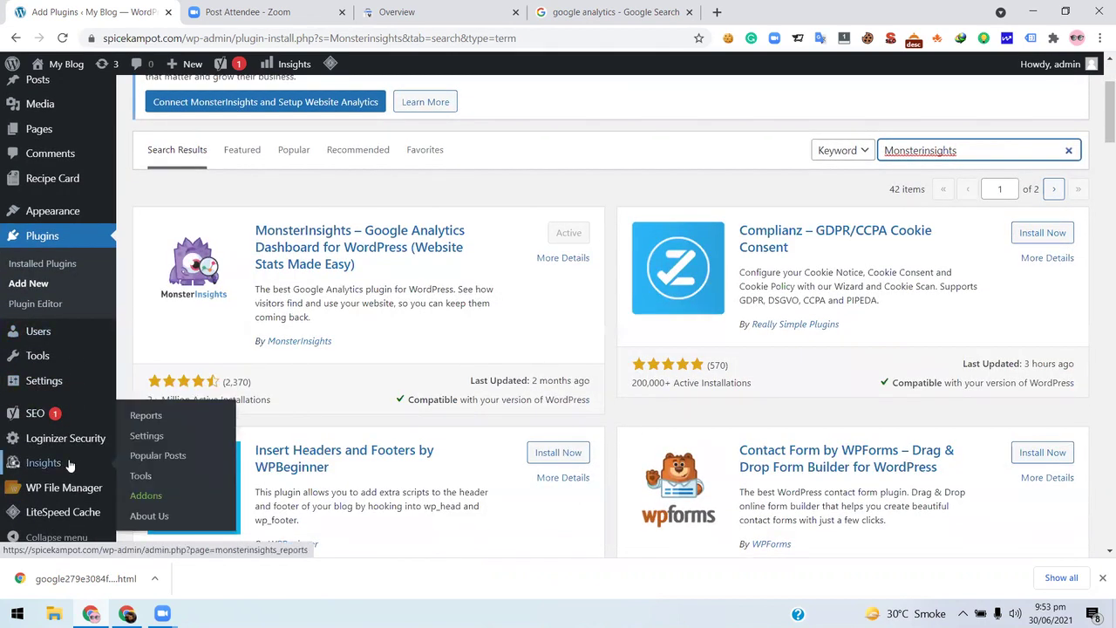
pyautogui.scroll(-1, 54, 462)
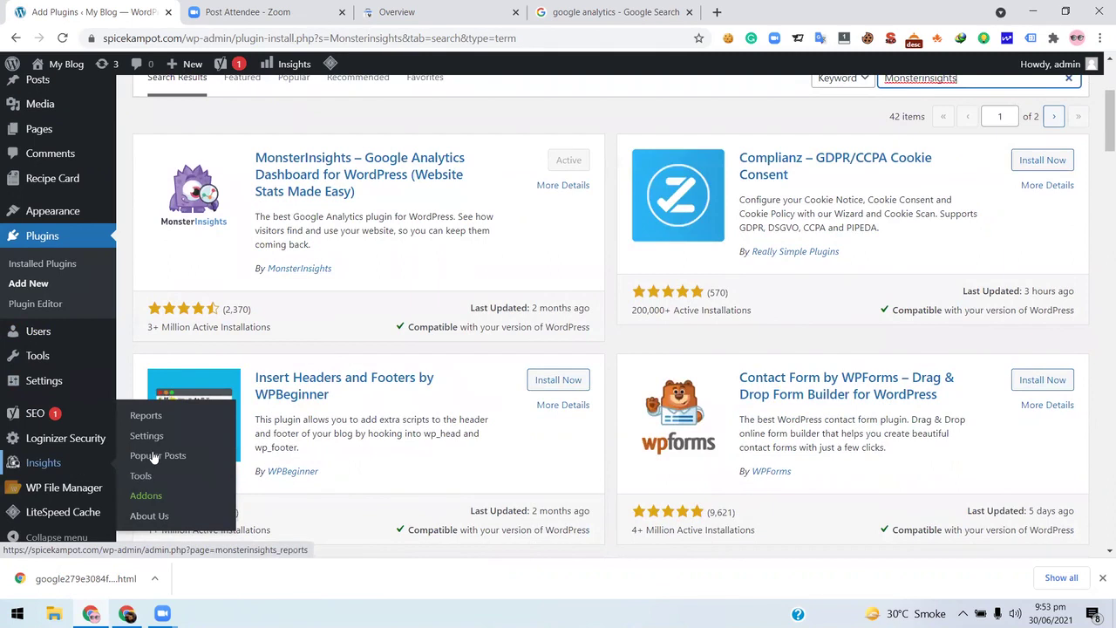
pyautogui.click(43, 461)
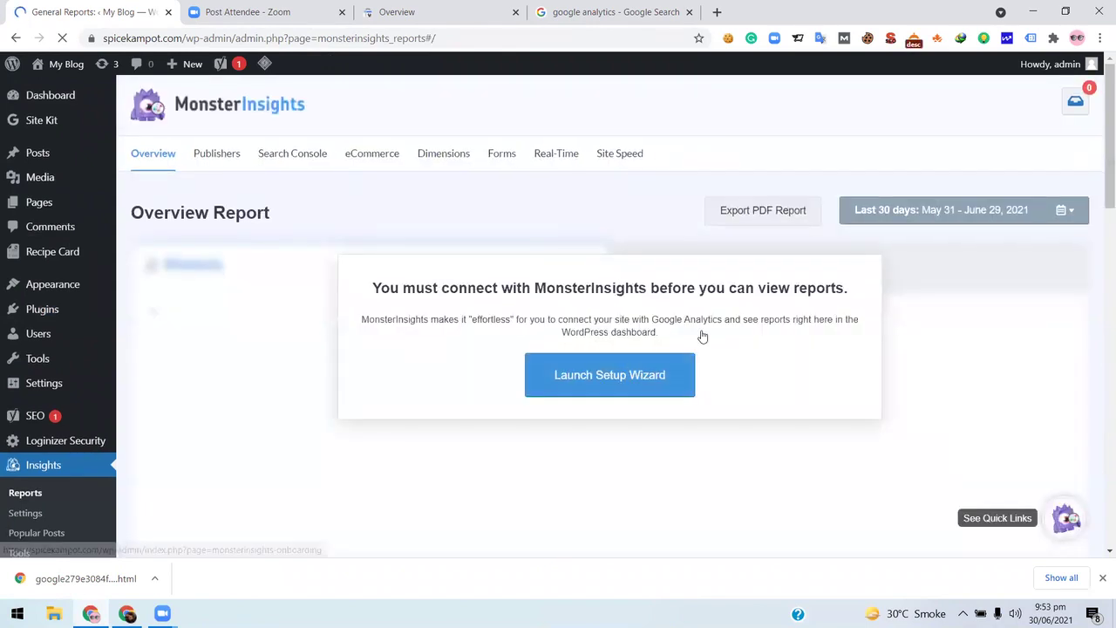
# - Launch the MonsterInsights setup wizard and save Publisher (Blog) as the site category
pyautogui.click(608, 376)
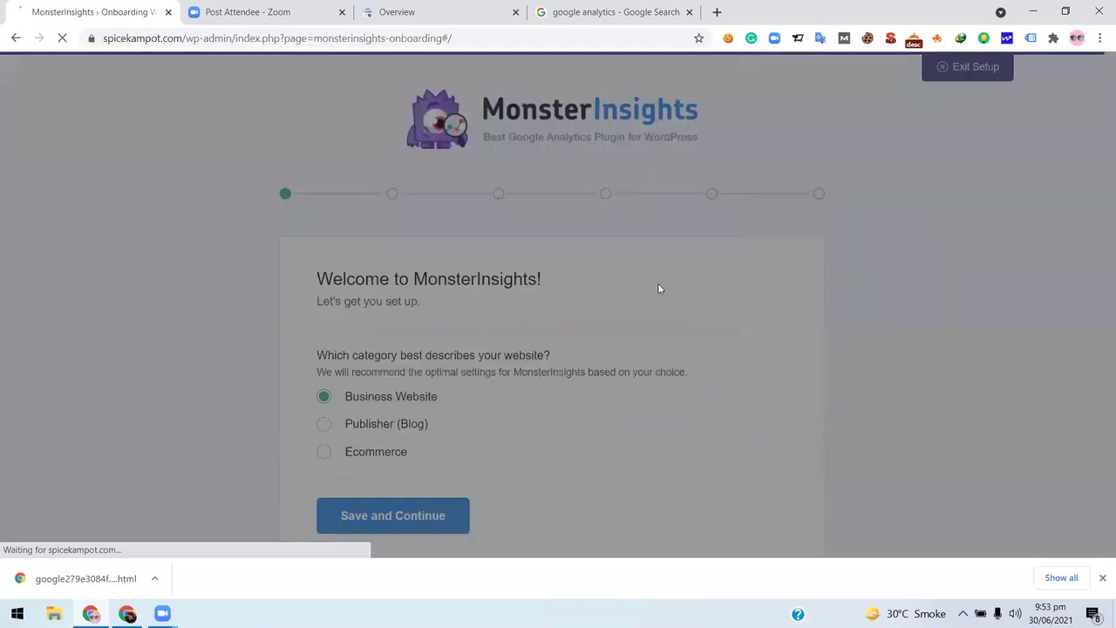
pyautogui.scroll(-1, 378, 366)
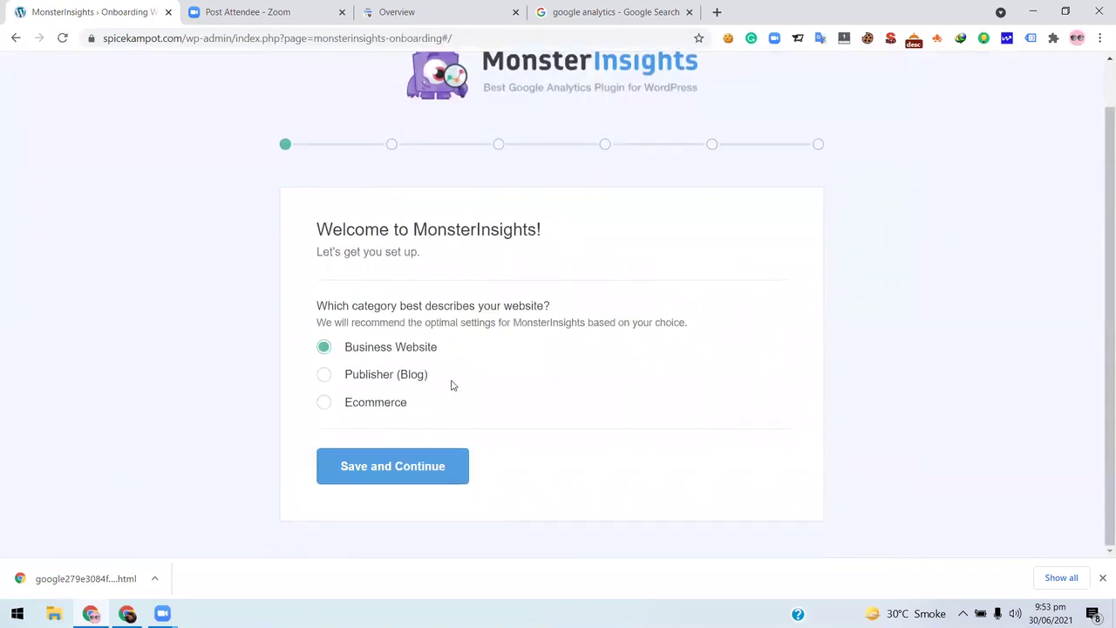
pyautogui.scroll(1, 478, 374)
pyautogui.scroll(-1, 356, 363)
pyautogui.click(365, 380)
pyautogui.click(376, 466)
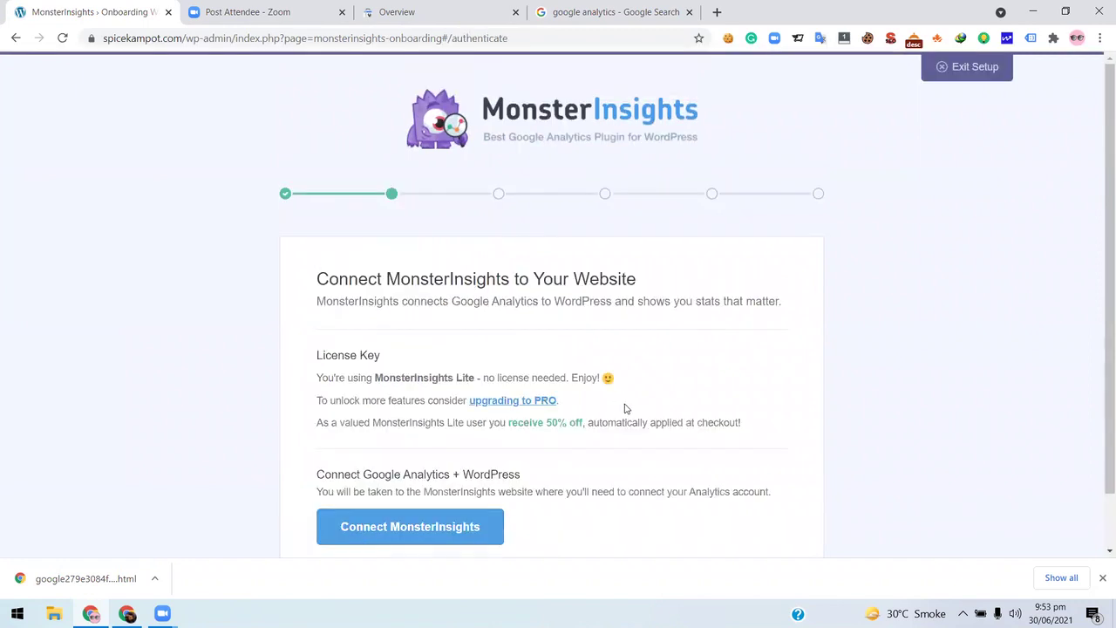
pyautogui.scroll(-1, 621, 407)
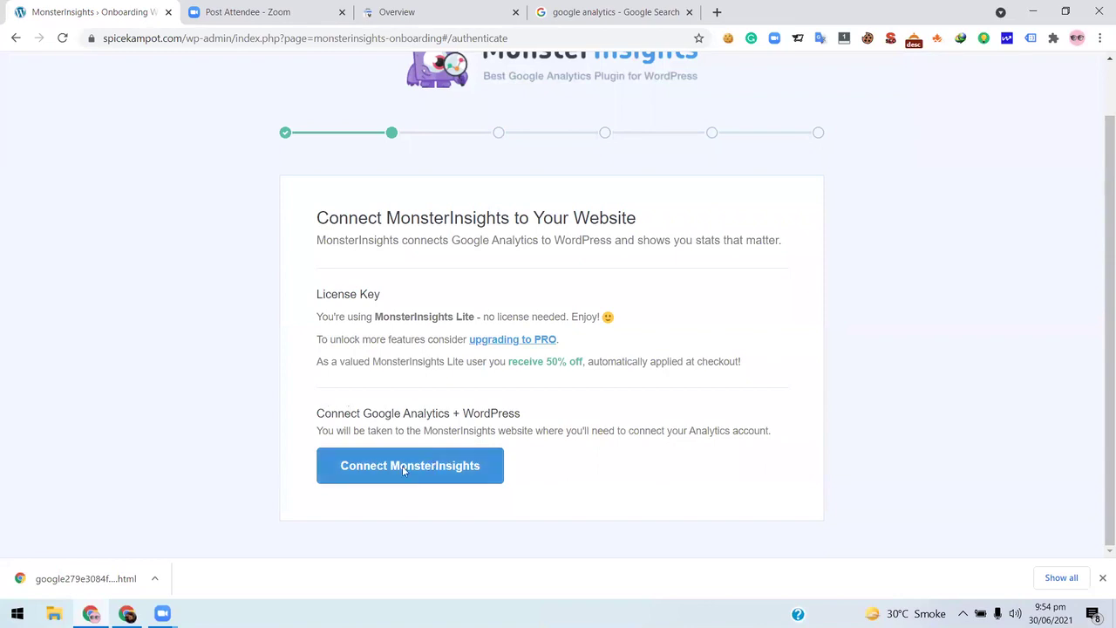
# - Connect MonsterInsights using the existing Google account and allow the requested permissions
pyautogui.click(404, 467)
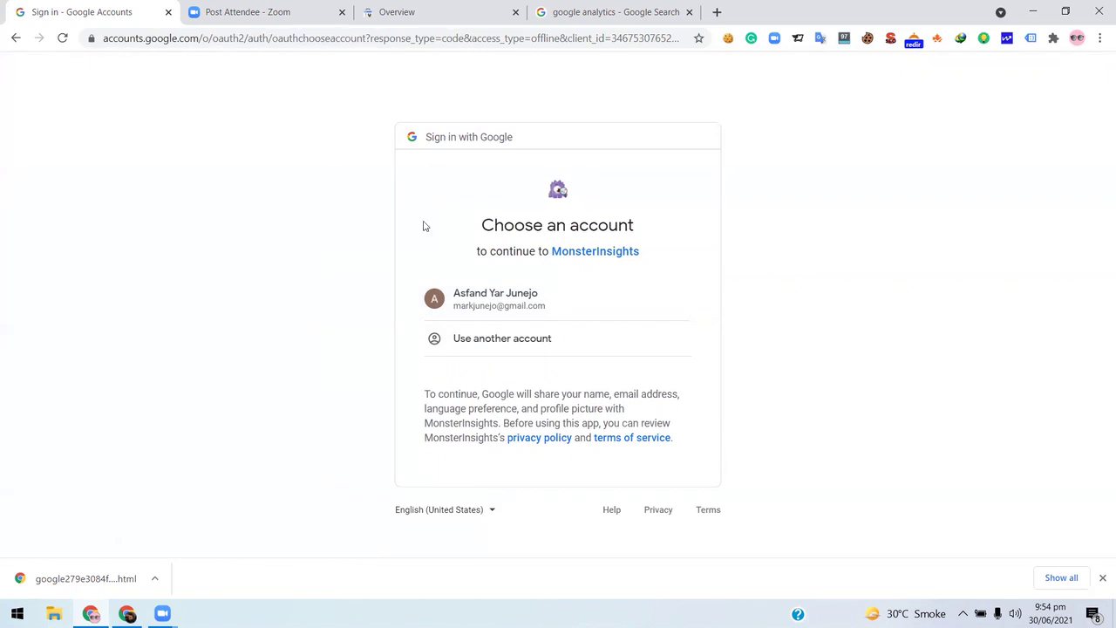
pyautogui.click(510, 305)
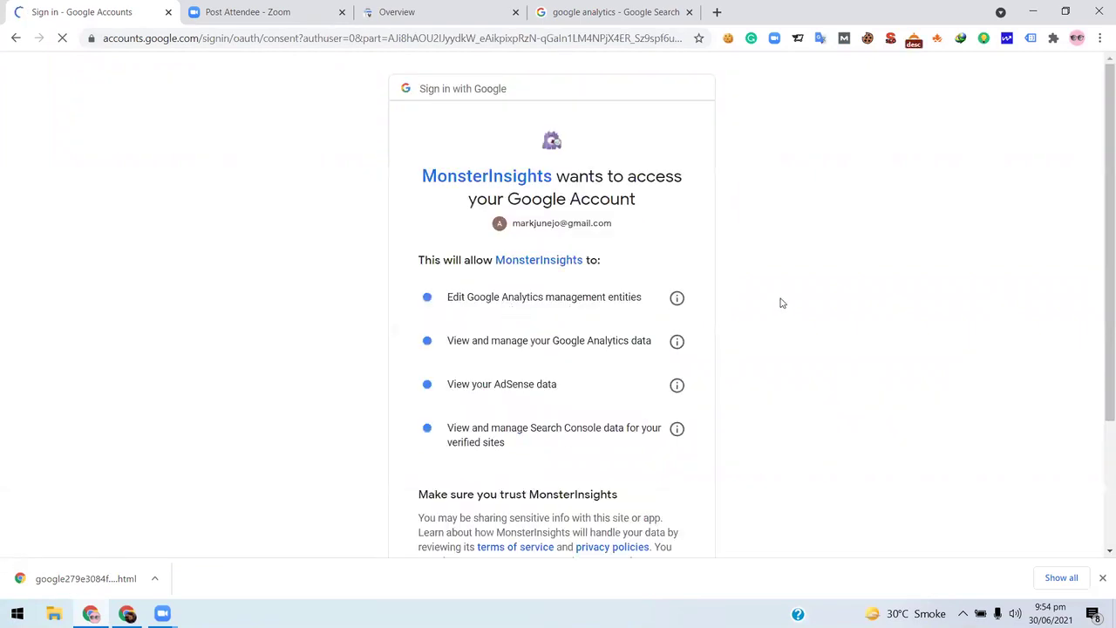
pyautogui.scroll(-2, 780, 306)
pyautogui.scroll(-3, 780, 306)
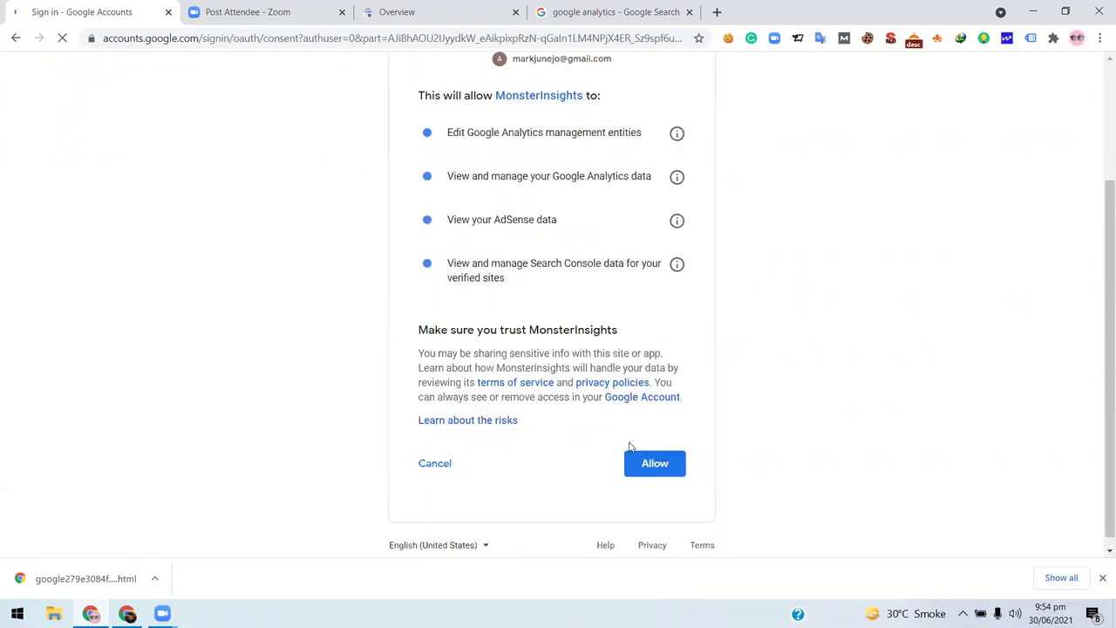
pyautogui.scroll(-3, 662, 407)
pyautogui.click(654, 452)
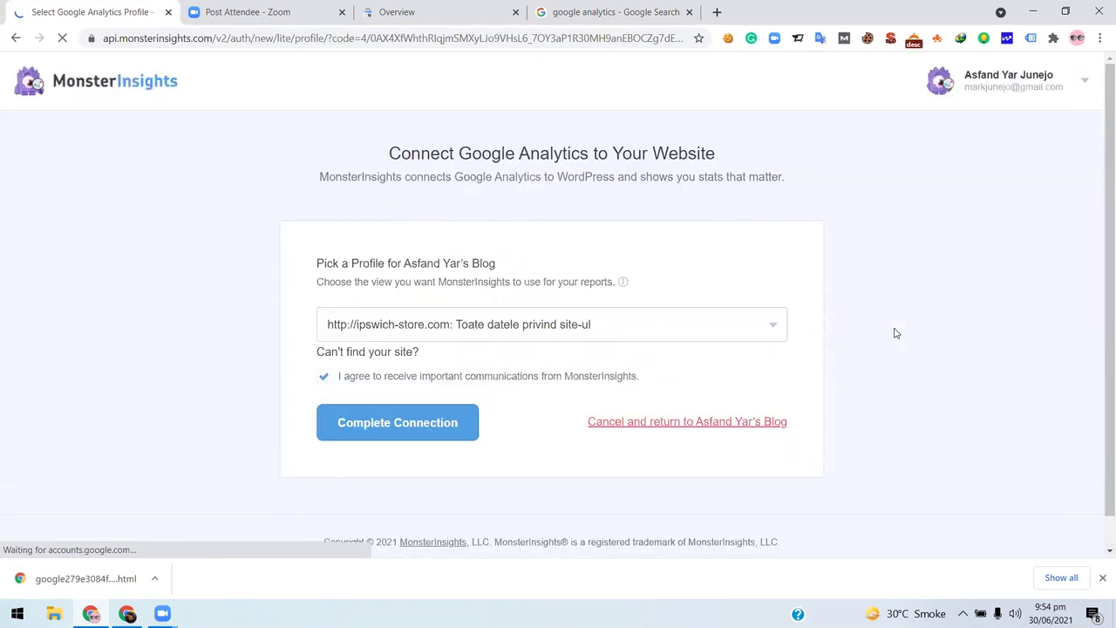
# - Look over the Analytics profile list without changing it, then return to the Google search results
pyautogui.click(628, 334)
pyautogui.scroll(-1, 713, 321)
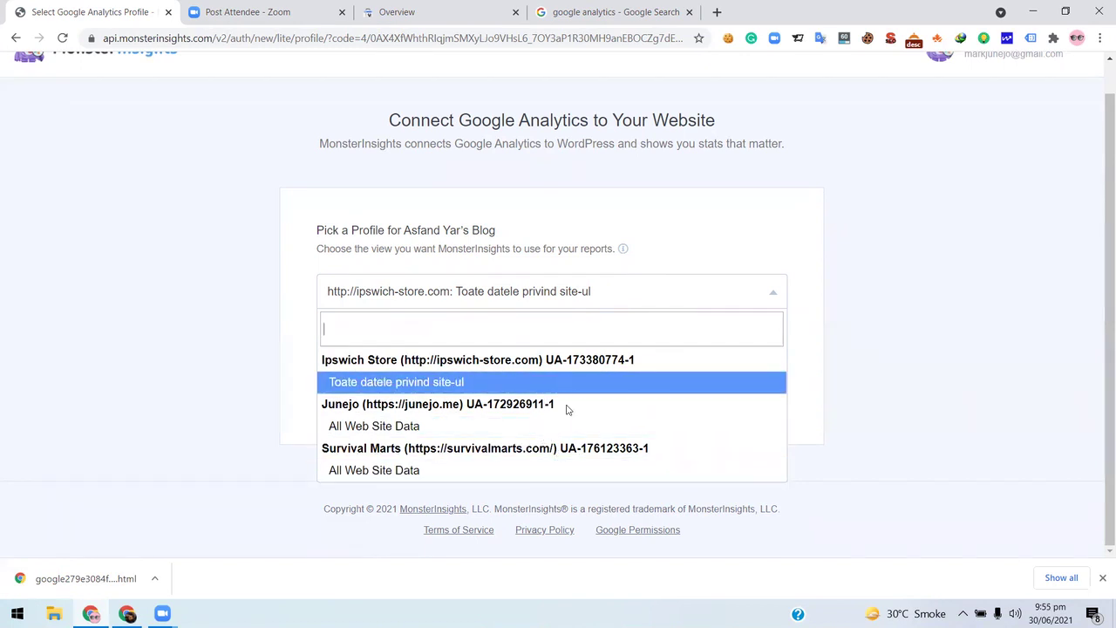
pyautogui.click(969, 343)
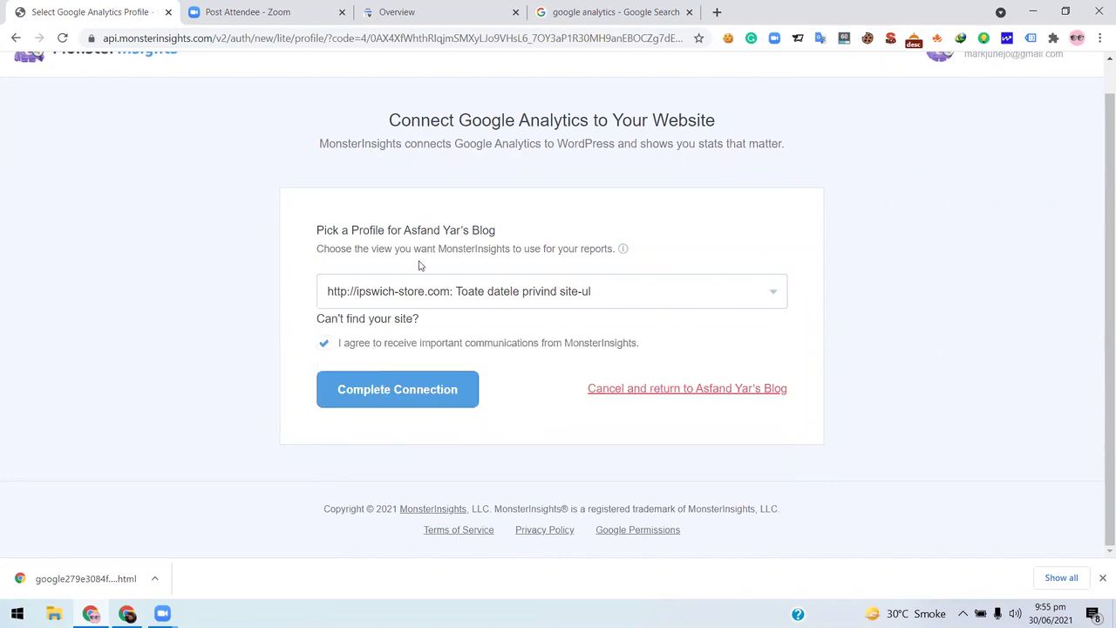
pyautogui.click(612, 14)
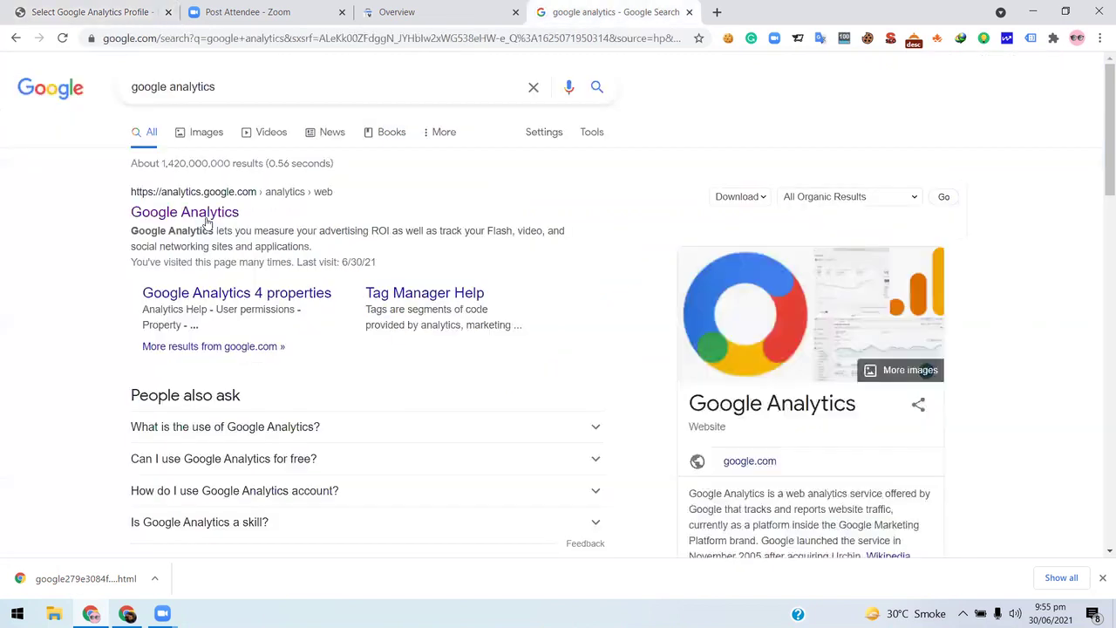
# - Open Google Analytics Admin, check the property list keeping serpdock, and start a new account
pyautogui.click(206, 215)
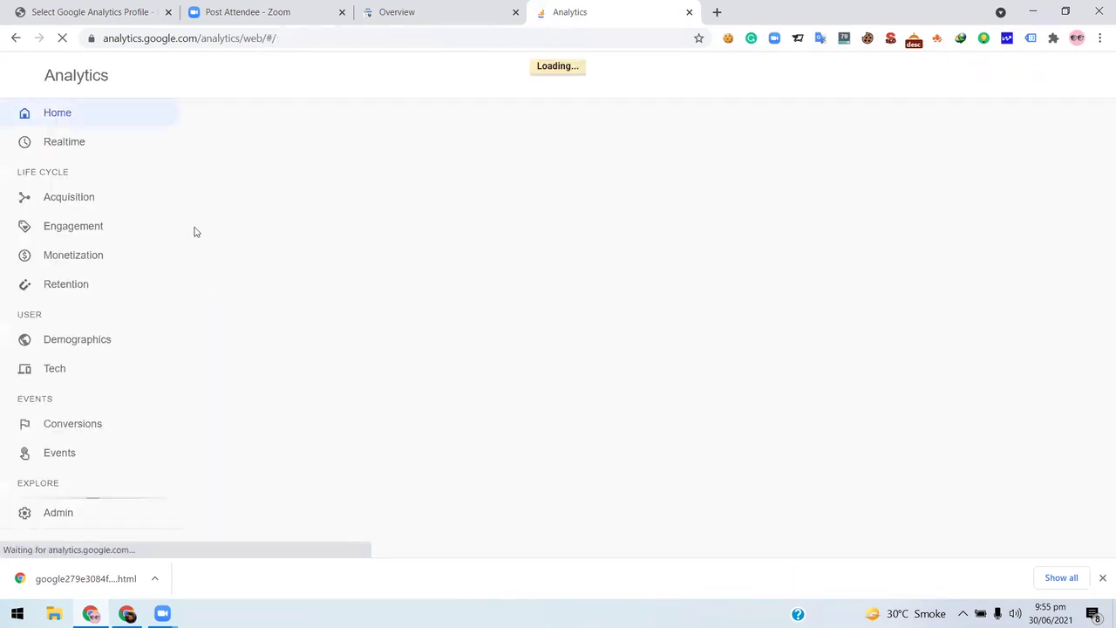
pyautogui.click(66, 520)
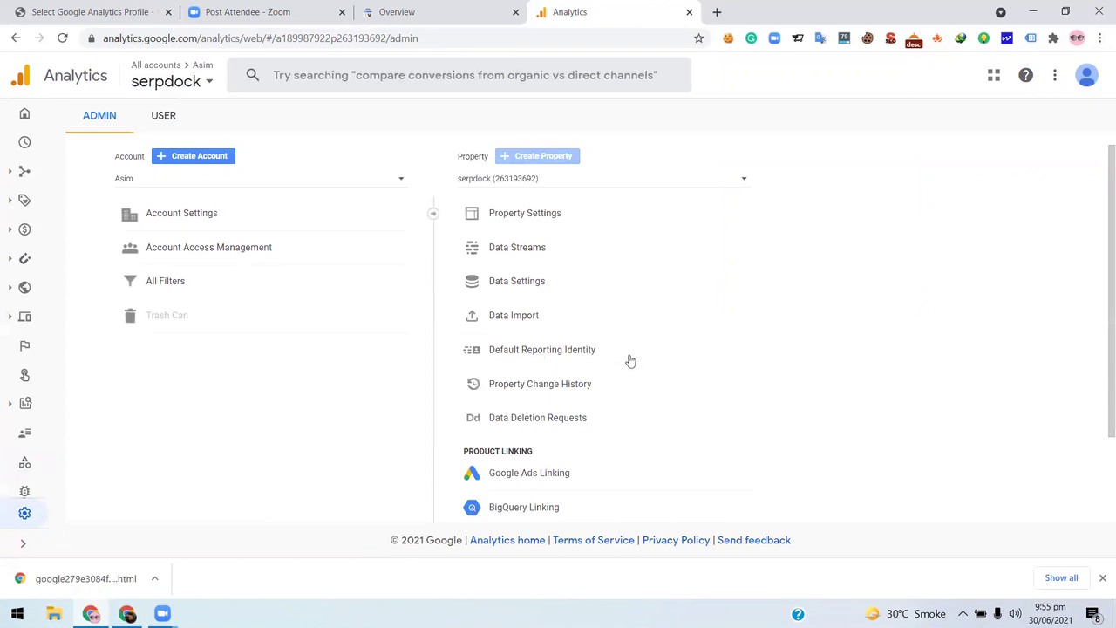
pyautogui.scroll(-2, 510, 424)
pyautogui.scroll(2, 511, 425)
pyautogui.click(570, 183)
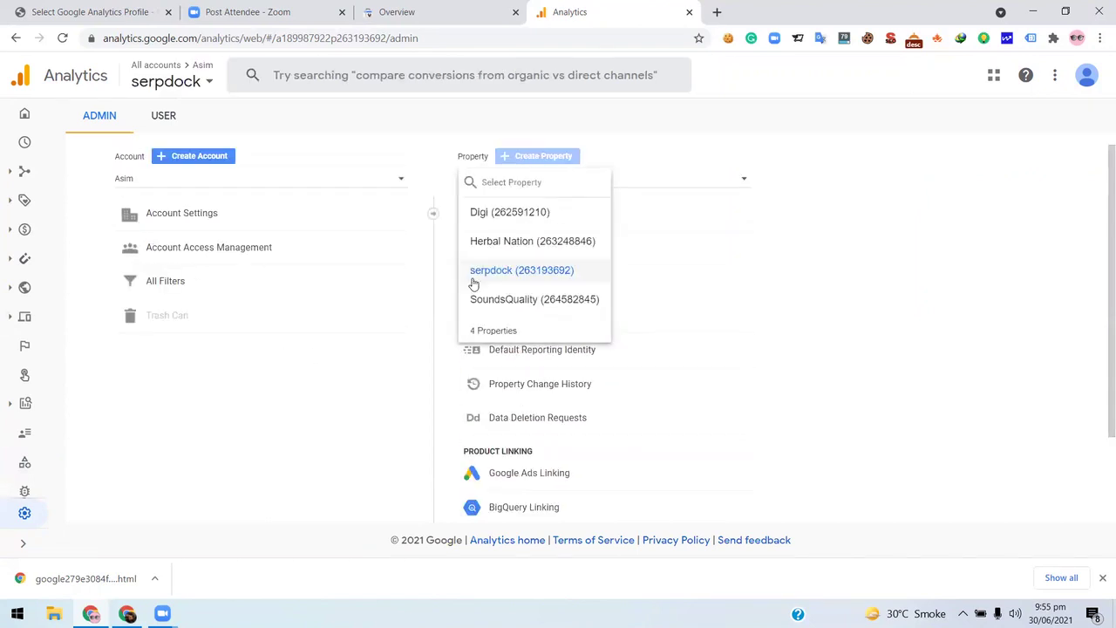
pyautogui.click(710, 231)
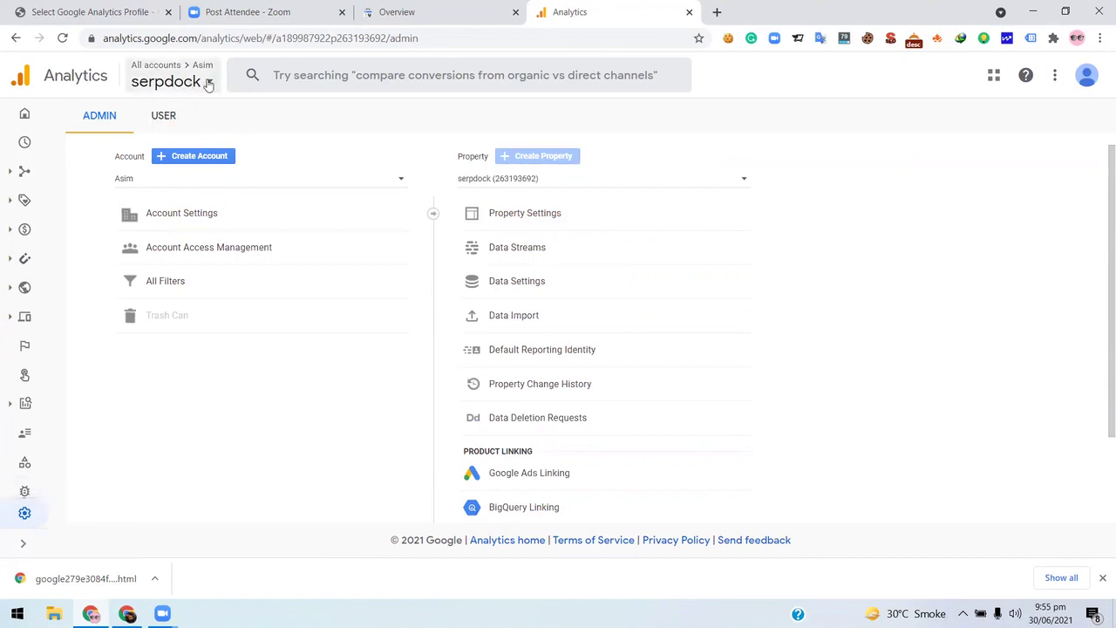
pyautogui.click(199, 159)
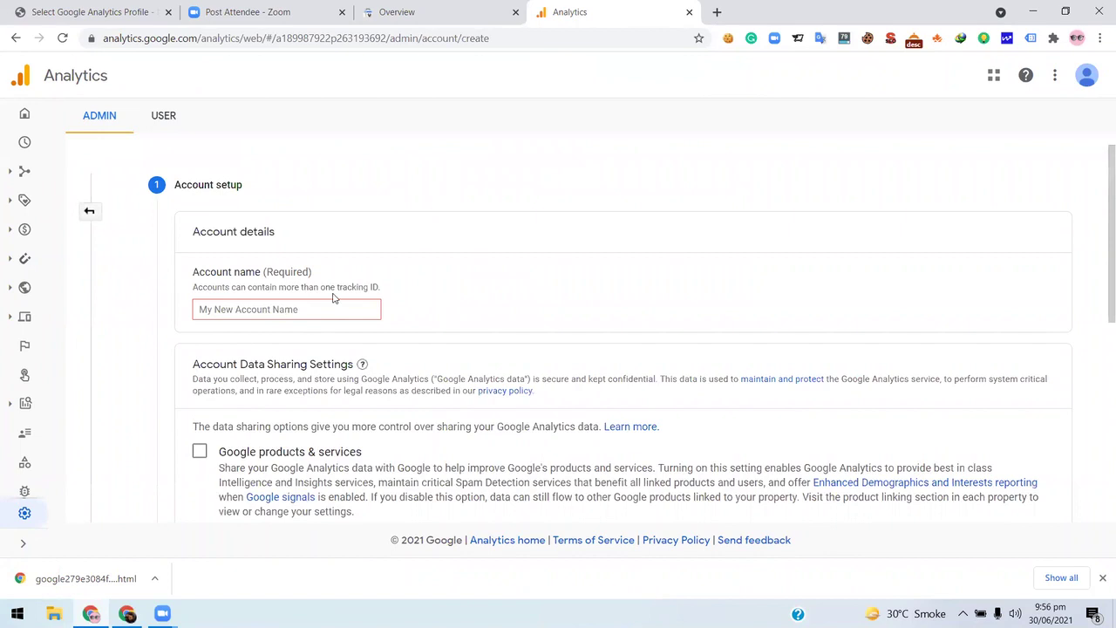
# - Enter 'Spice' as the new Analytics account name
pyautogui.scroll(-2, 333, 298)
pyautogui.scroll(2, 290, 303)
pyautogui.click(304, 306)
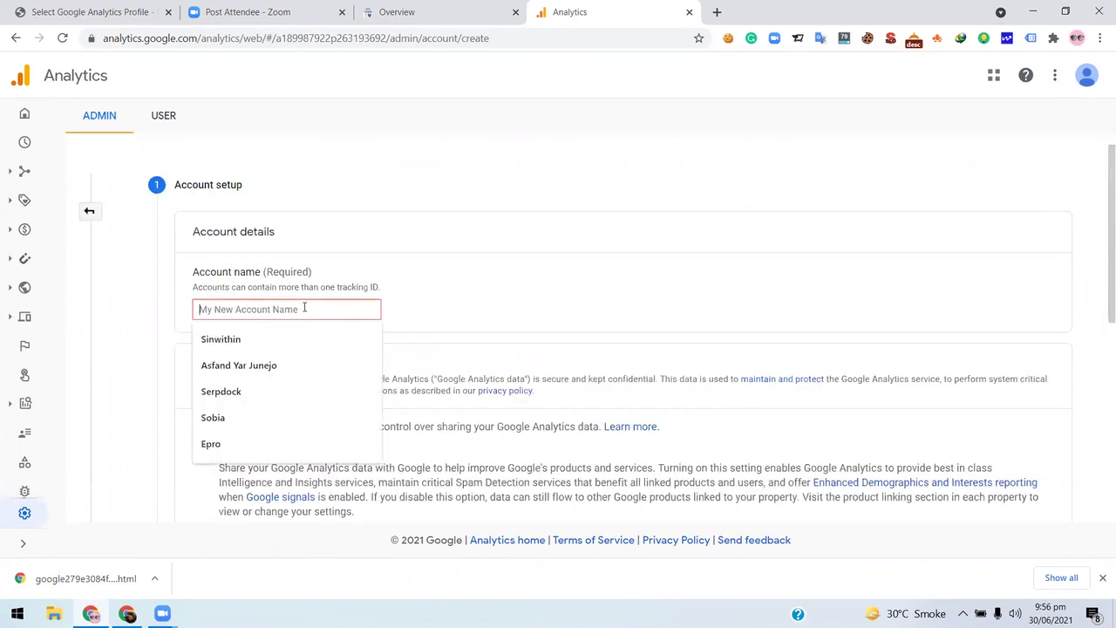
pyautogui.click(288, 297)
pyautogui.click(324, 291)
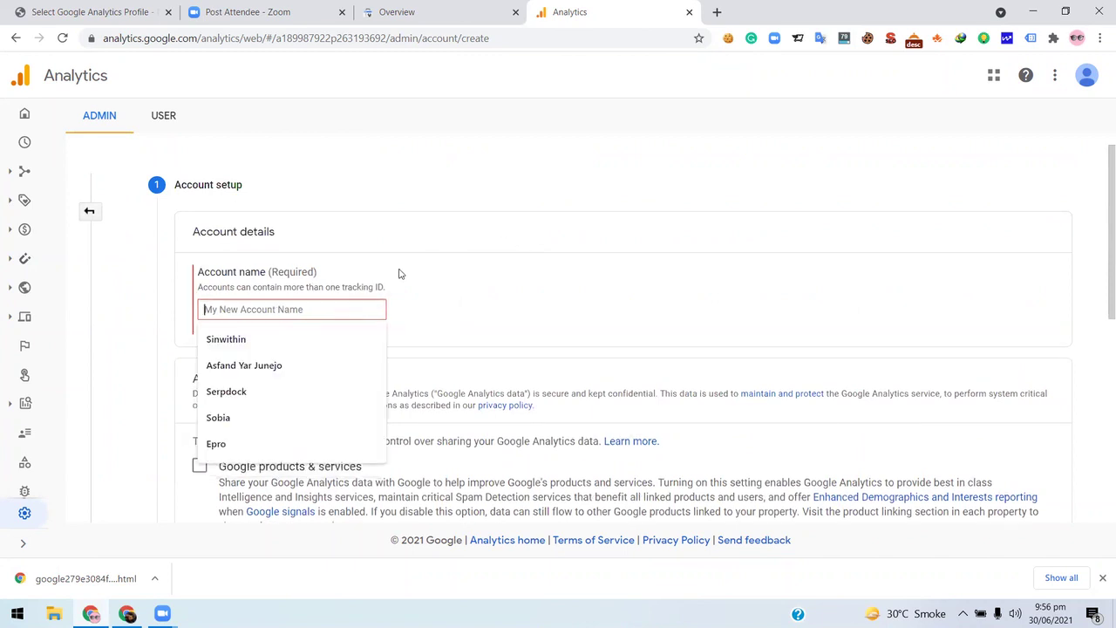
pyautogui.click(434, 9)
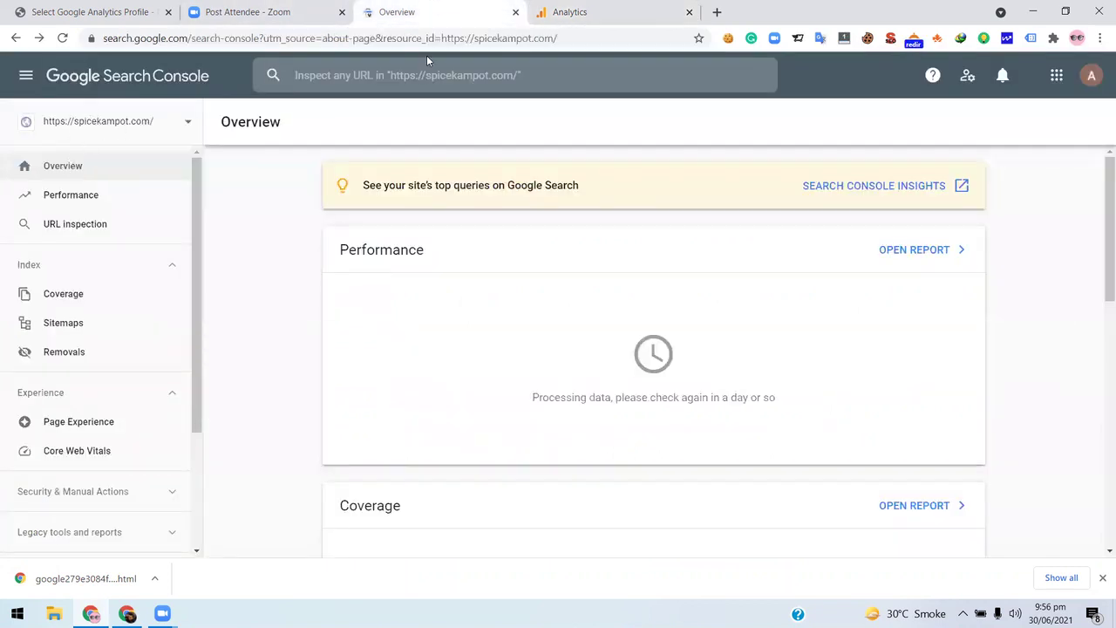
pyautogui.click(610, 11)
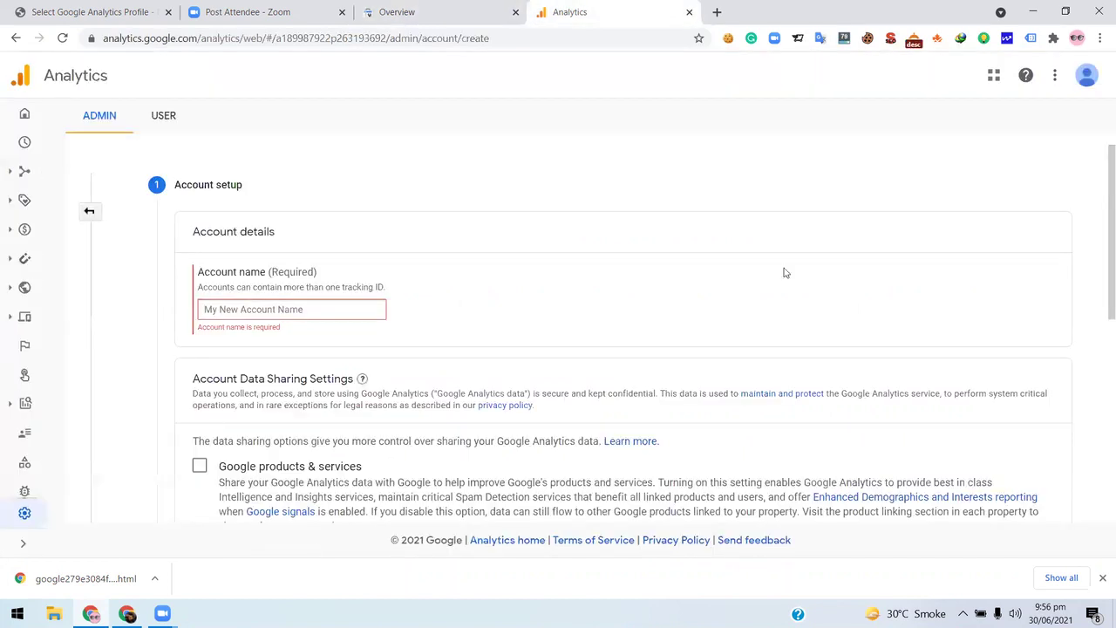
pyautogui.write('Spice Kampot')
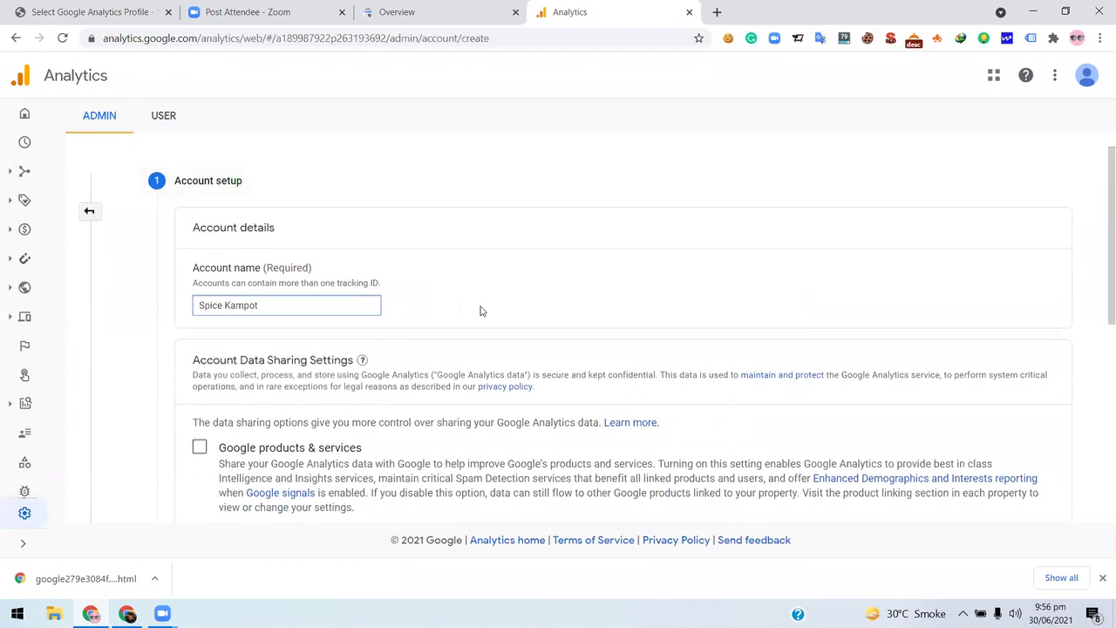
# - Review the account data sharing settings, continue to property setup, and select the Property name field
pyautogui.scroll(-3, 481, 312)
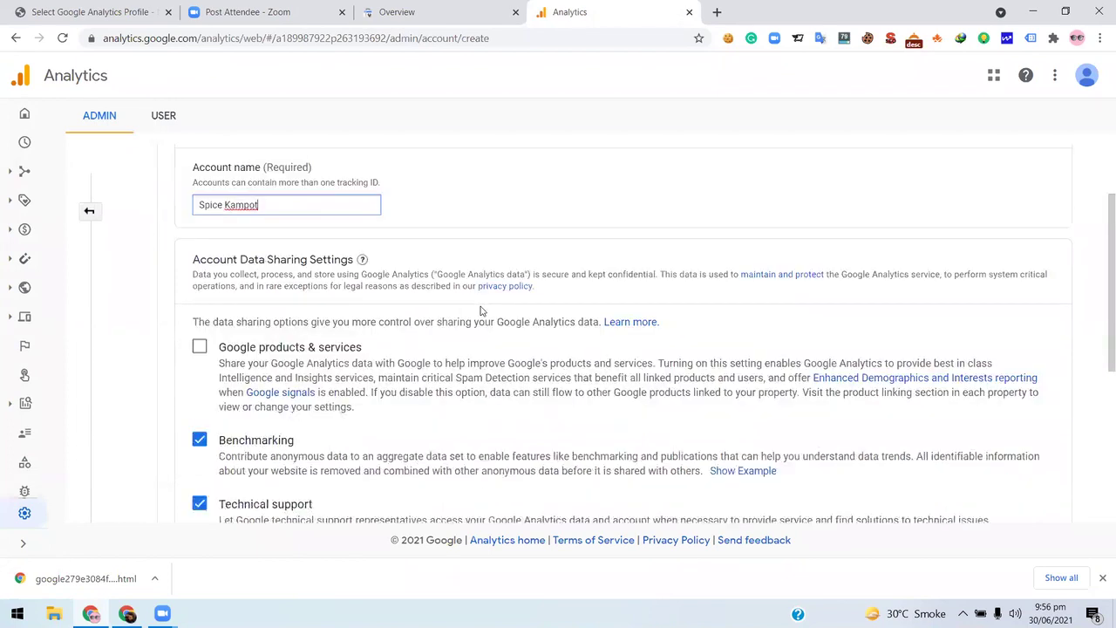
pyautogui.scroll(1, 325, 315)
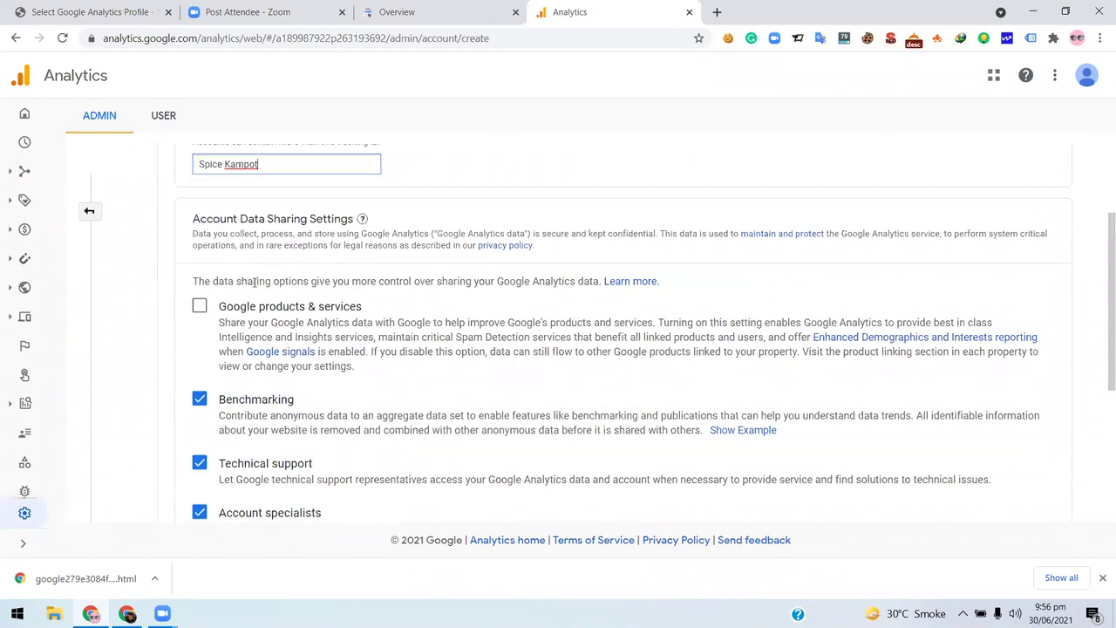
pyautogui.scroll(-1, 255, 281)
pyautogui.scroll(1, 317, 244)
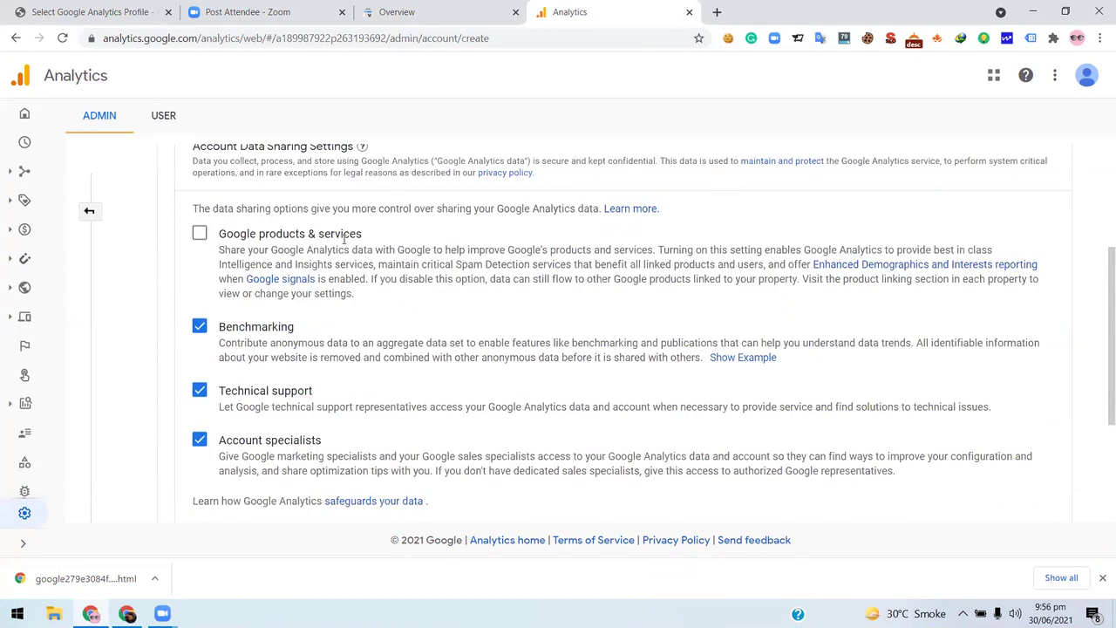
pyautogui.scroll(-2, 458, 242)
pyautogui.scroll(3, 469, 249)
pyautogui.scroll(2, 470, 251)
pyautogui.scroll(-2, 296, 326)
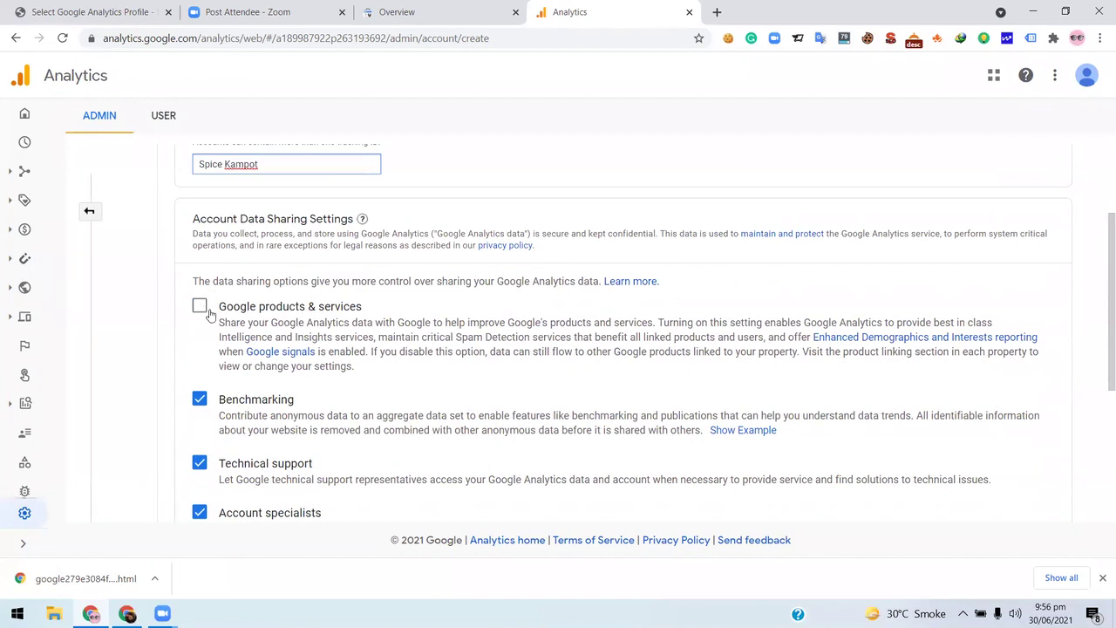
pyautogui.scroll(-3, 295, 325)
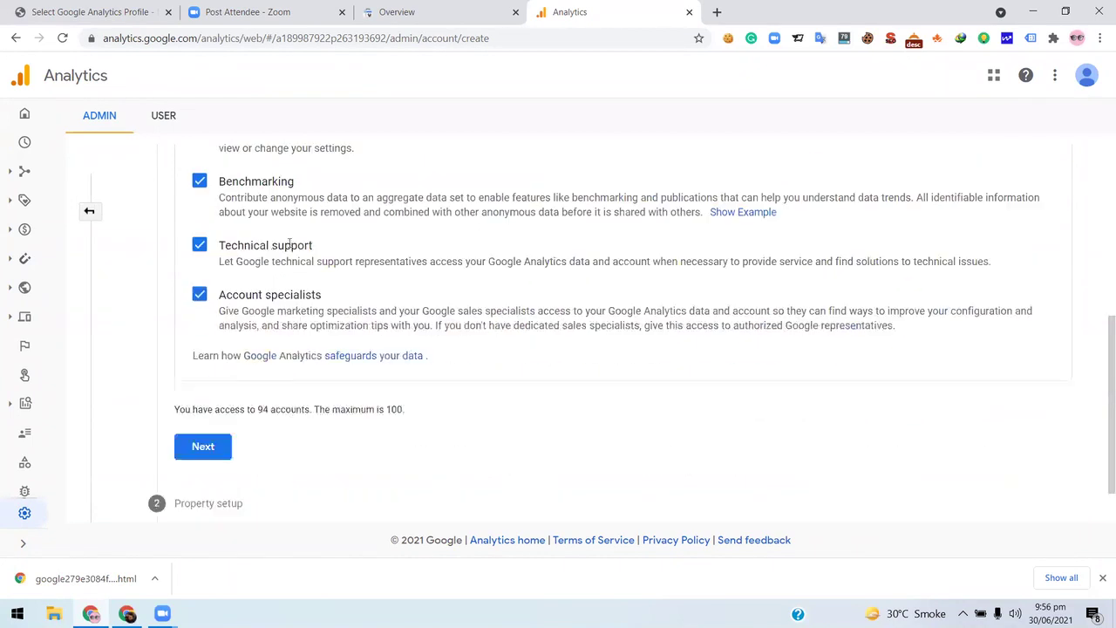
pyautogui.click(208, 453)
pyautogui.click(225, 211)
pyautogui.click(224, 211)
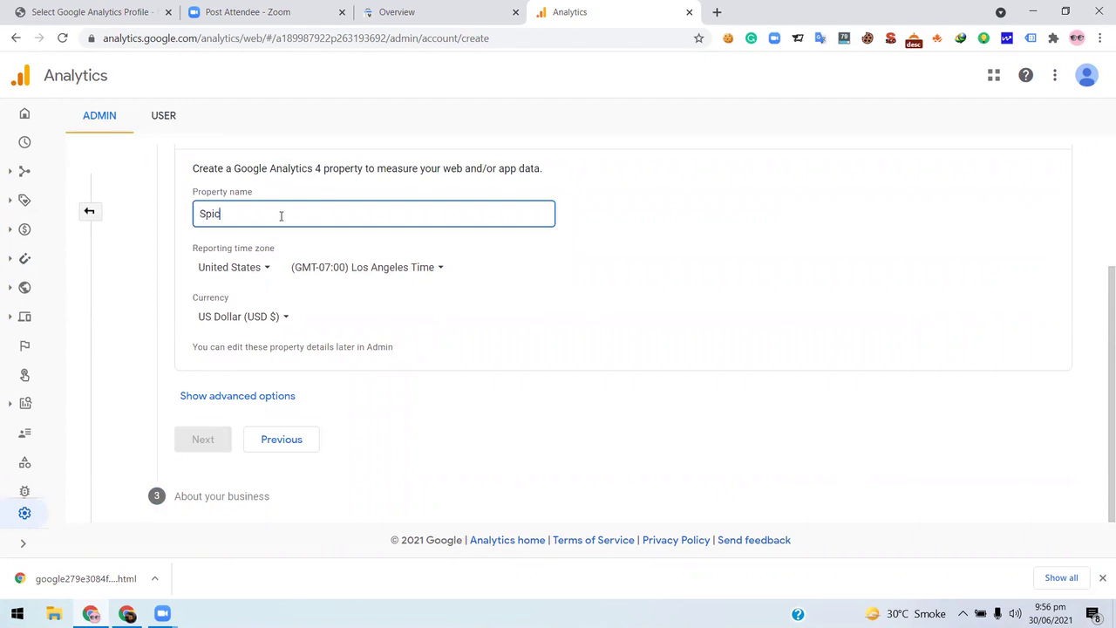
# - Name the property SpiceKampot with Pakistan as the reporting time zone country
pyautogui.write('eKampot')
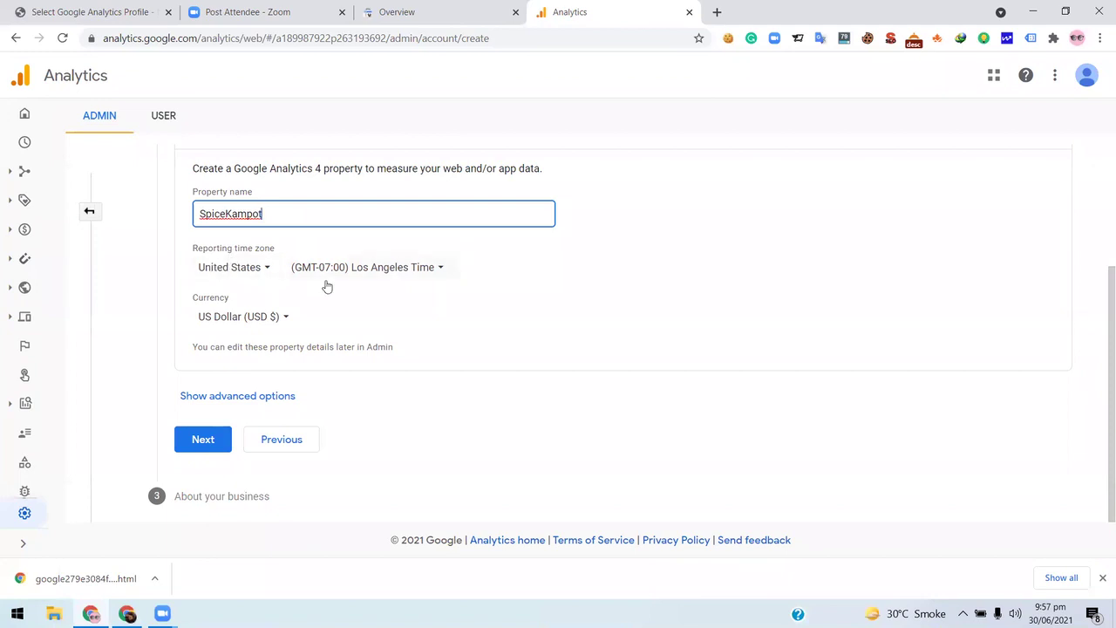
pyautogui.click(254, 273)
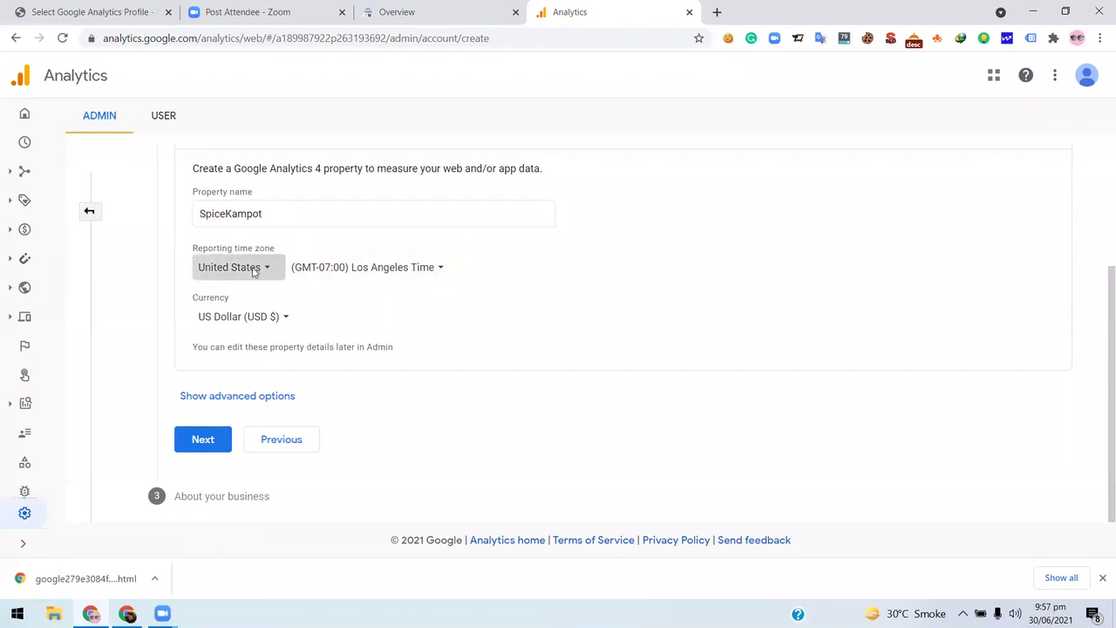
pyautogui.click(485, 279)
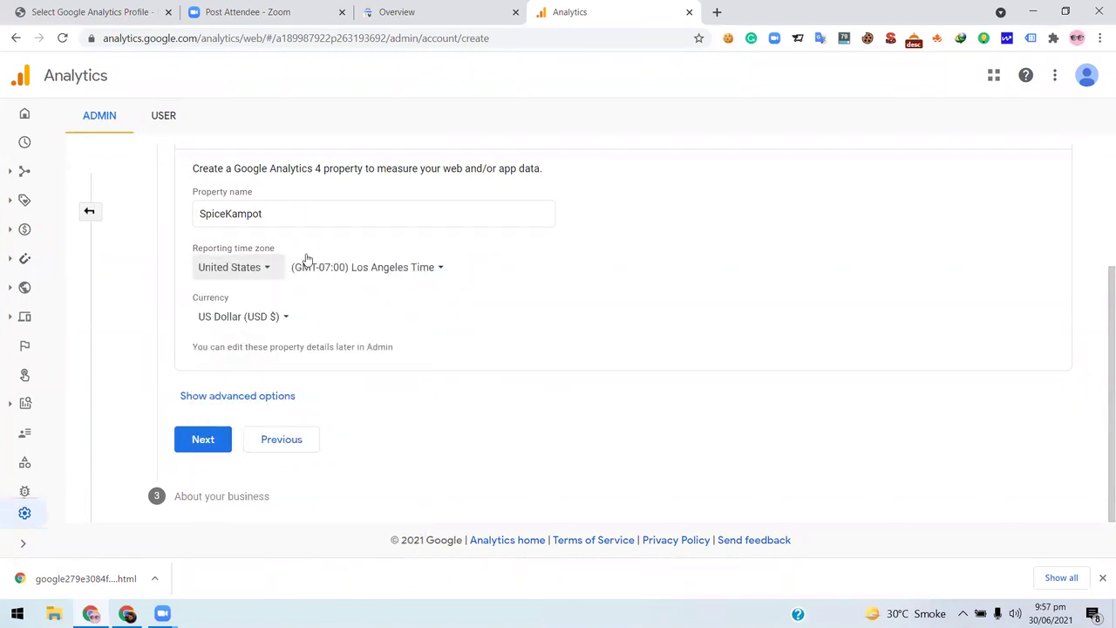
pyautogui.press('Return')
pyautogui.write('p')
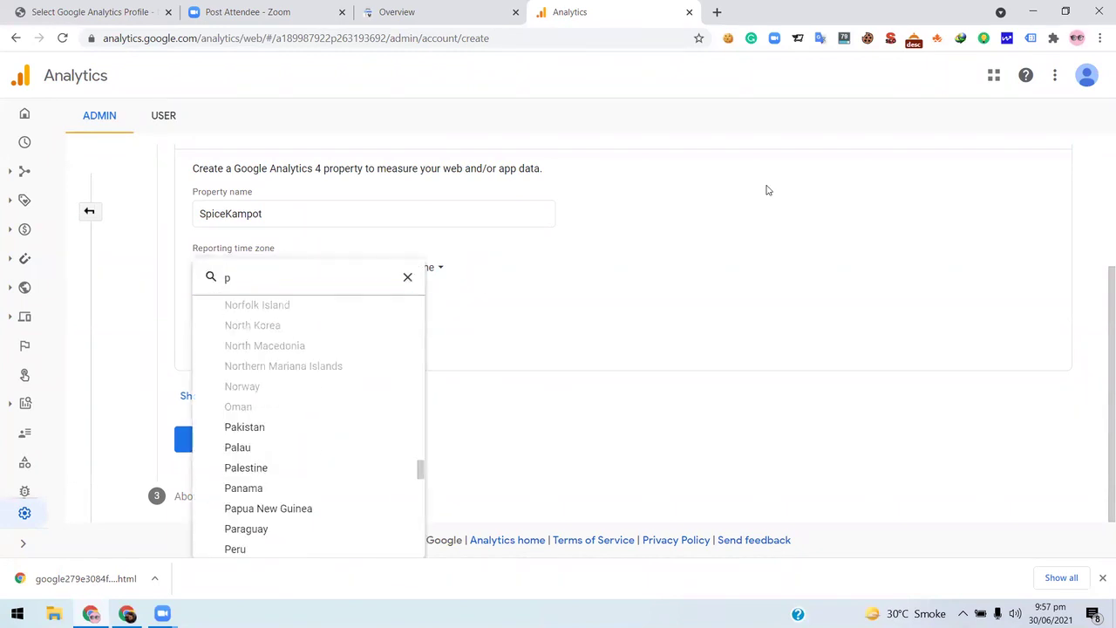
pyautogui.click(307, 421)
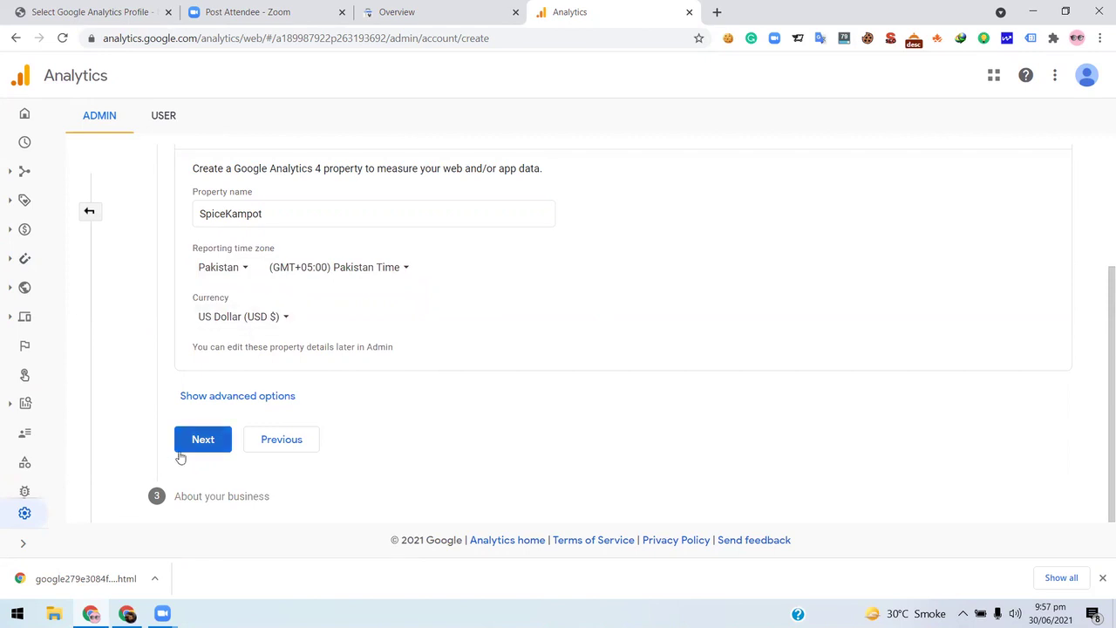
pyautogui.click(203, 440)
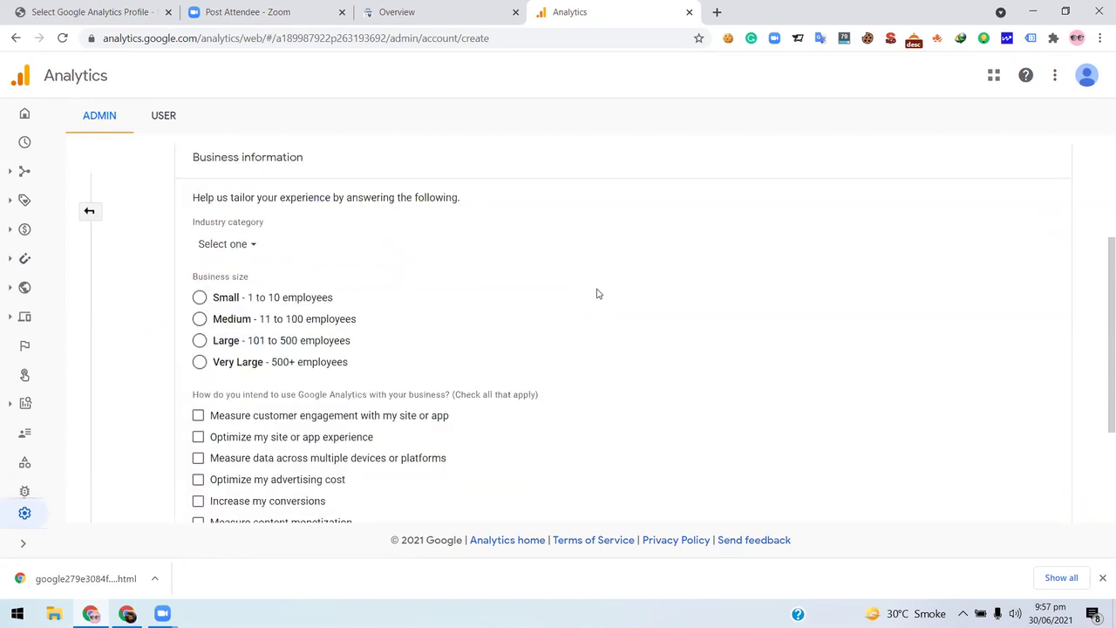
# - Set the business industry category to Food & Drink
pyautogui.scroll(-2, 464, 297)
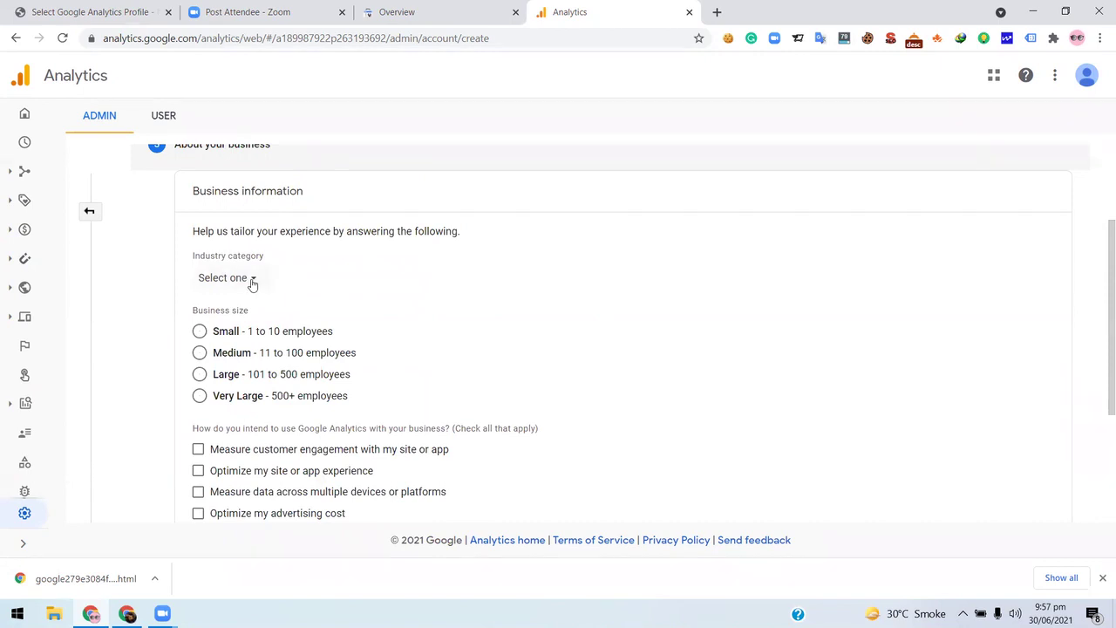
pyautogui.click(252, 281)
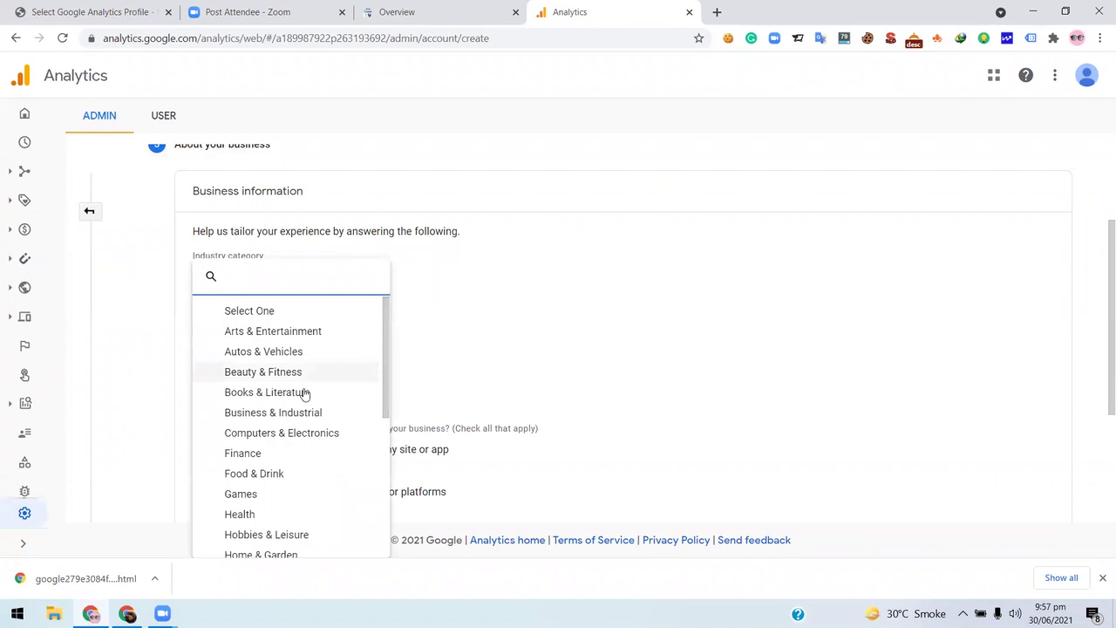
pyautogui.scroll(-2, 310, 392)
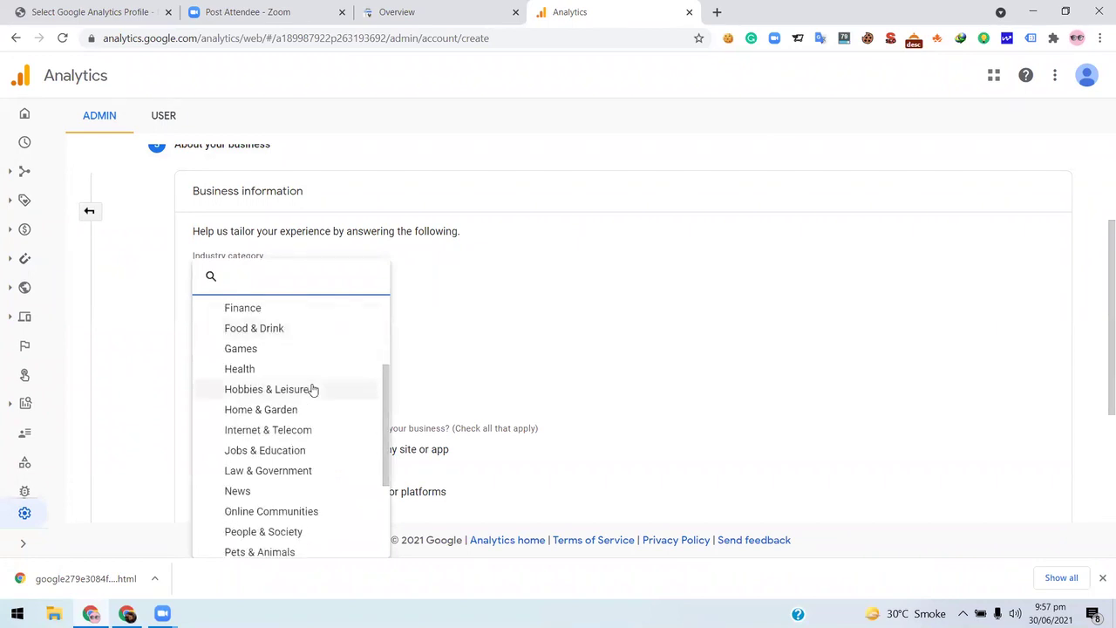
pyautogui.scroll(-2, 312, 391)
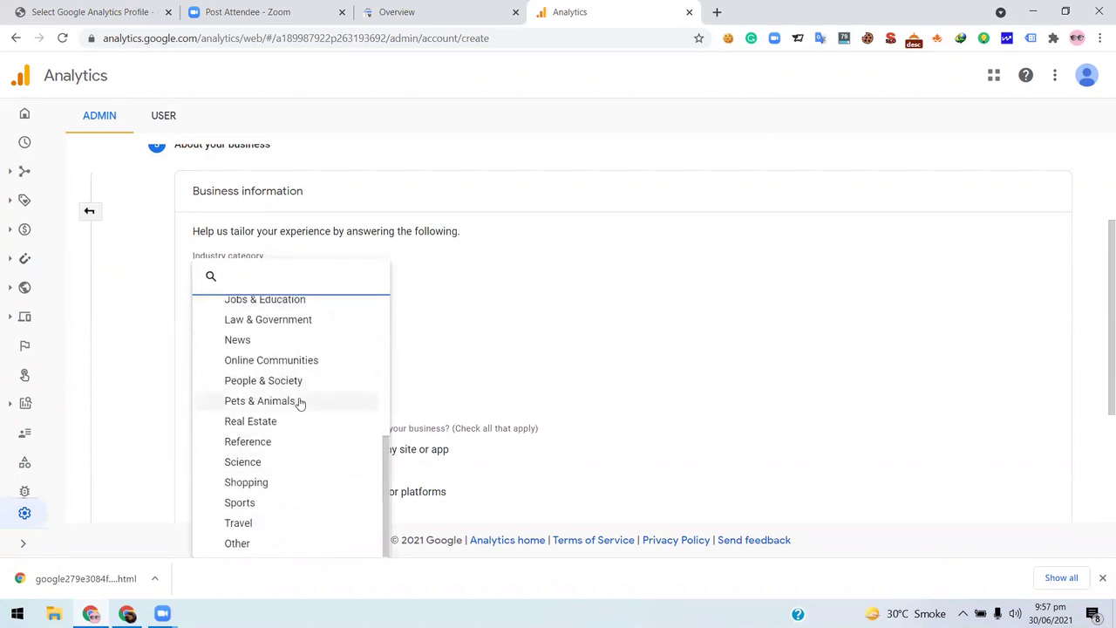
pyautogui.scroll(4, 299, 403)
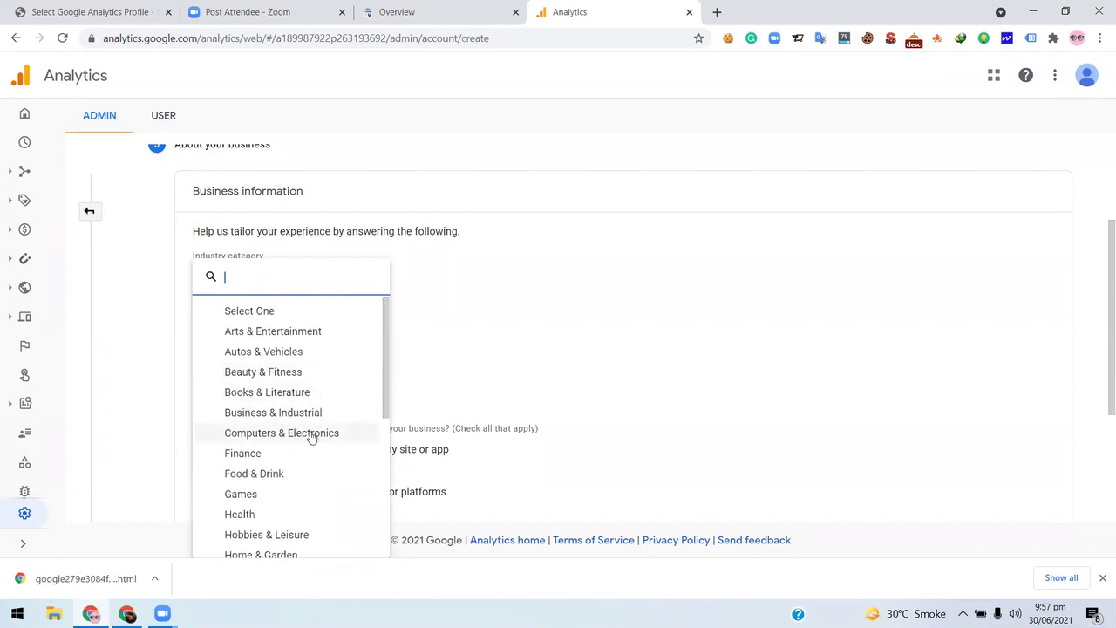
pyautogui.scroll(-3, 311, 436)
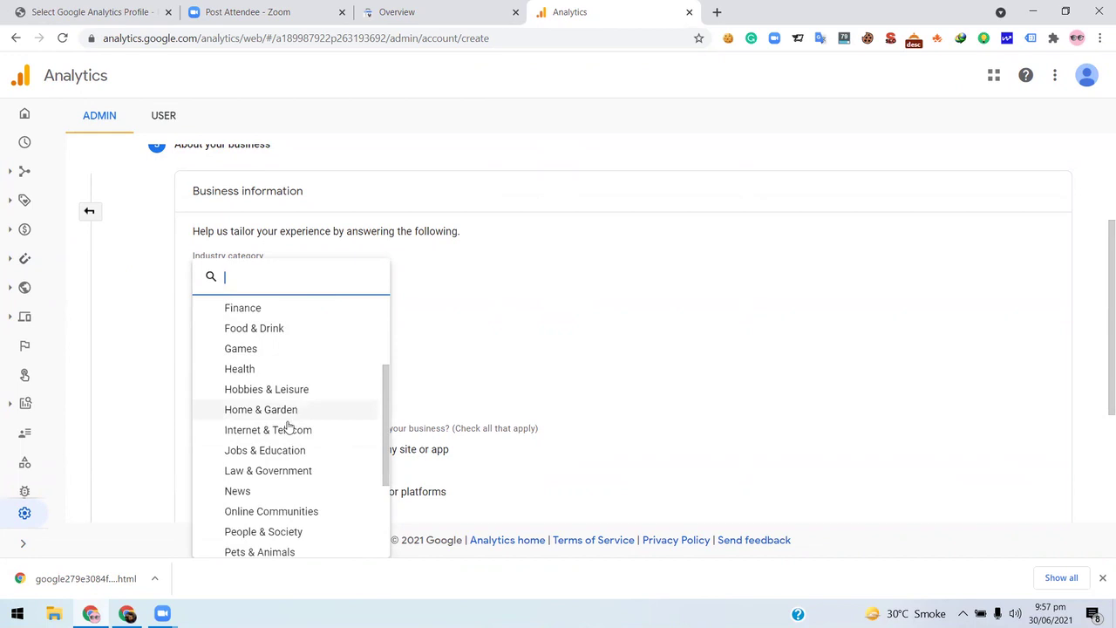
pyautogui.scroll(-3, 291, 471)
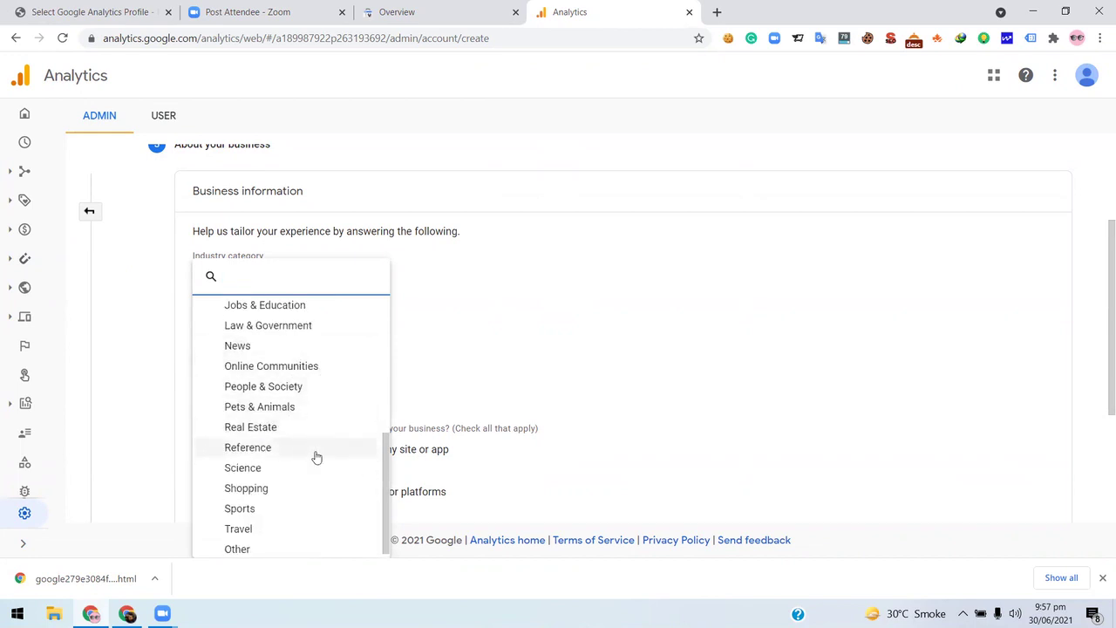
pyautogui.scroll(-1, 315, 447)
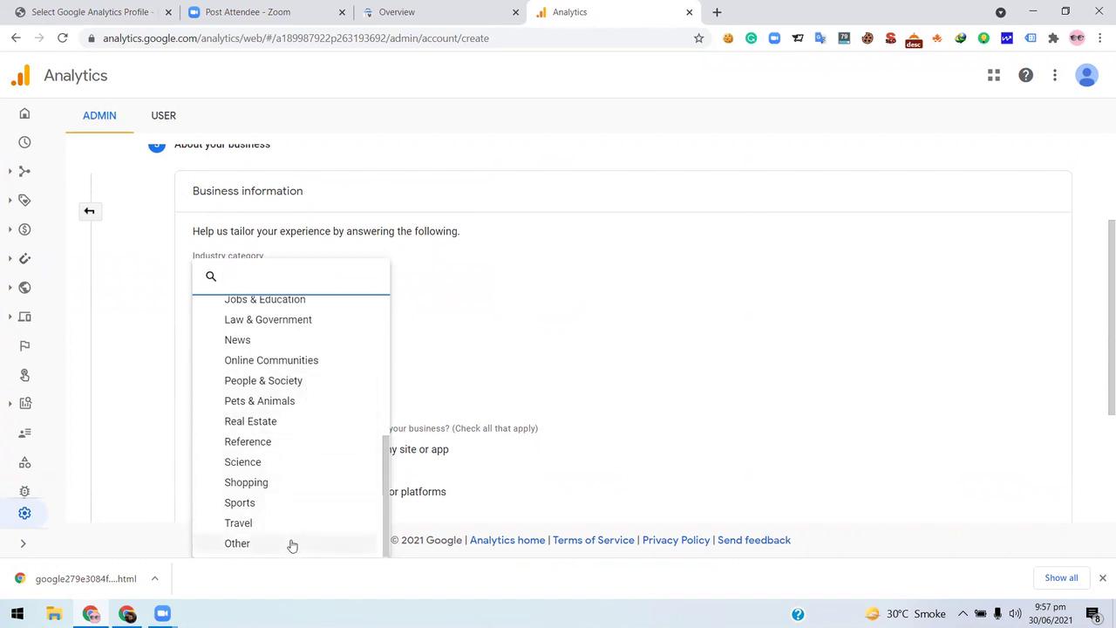
pyautogui.scroll(2, 310, 436)
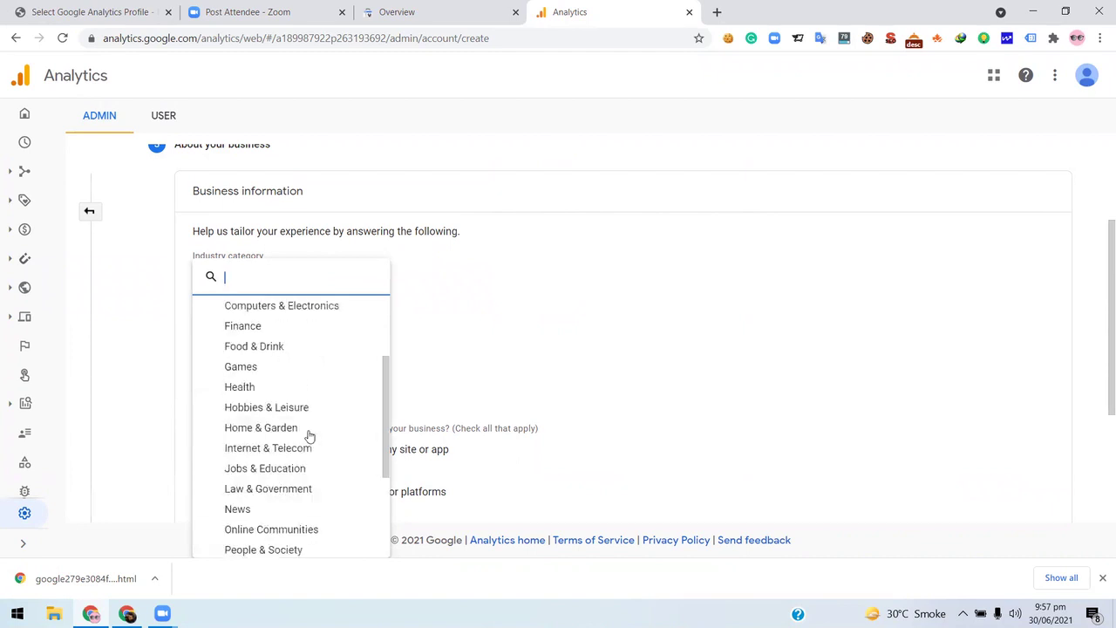
pyautogui.scroll(2, 309, 436)
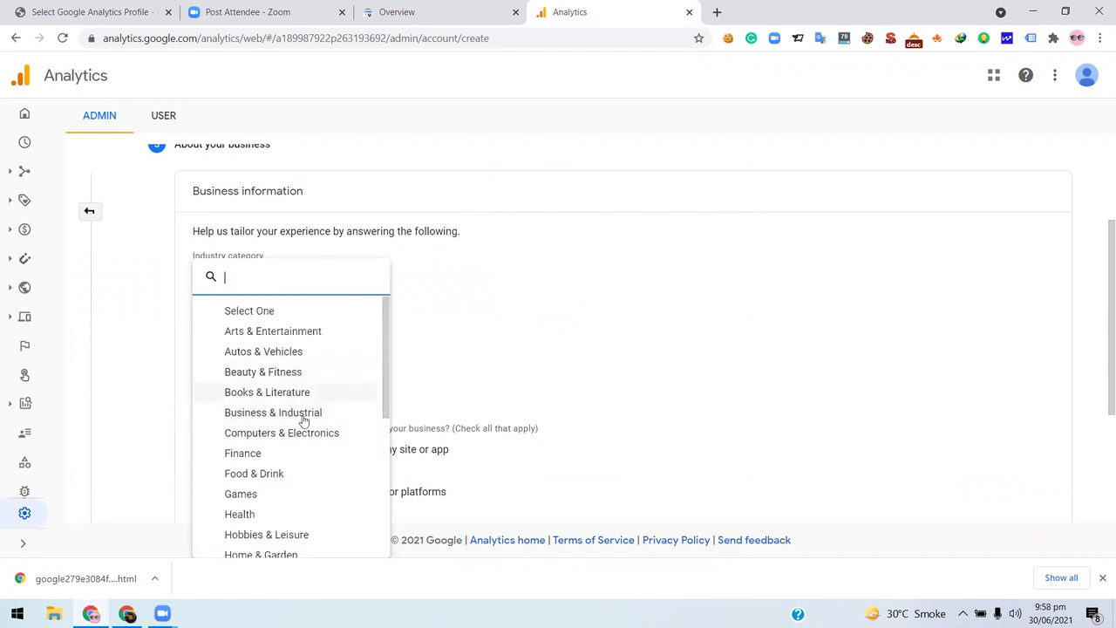
pyautogui.click(277, 476)
pyautogui.scroll(-2, 479, 354)
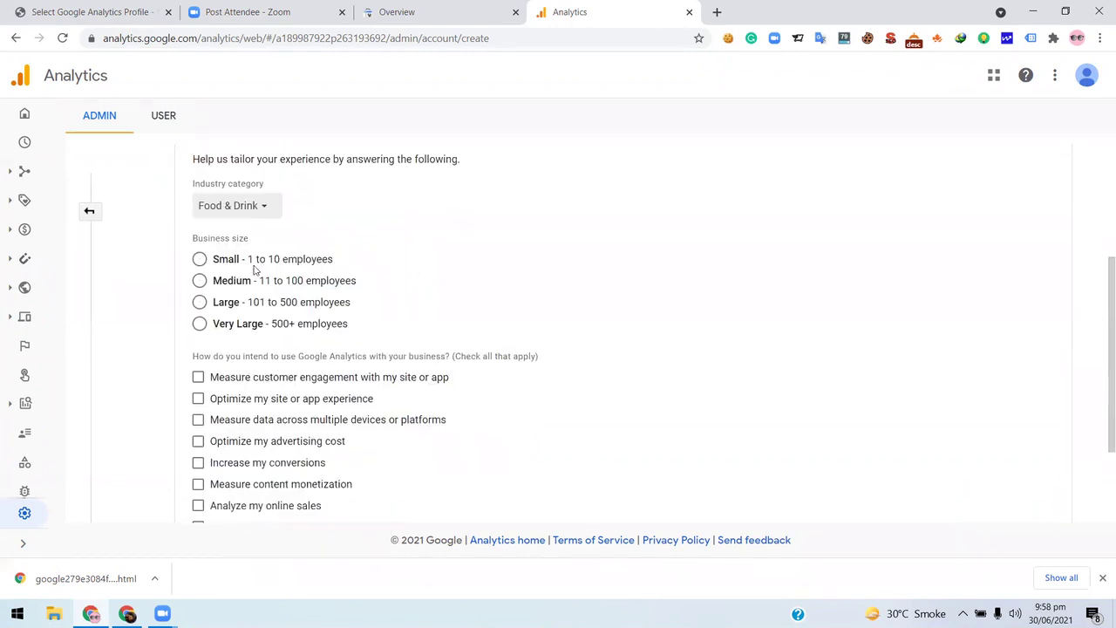
# - Set the business size to Small
pyautogui.click(200, 259)
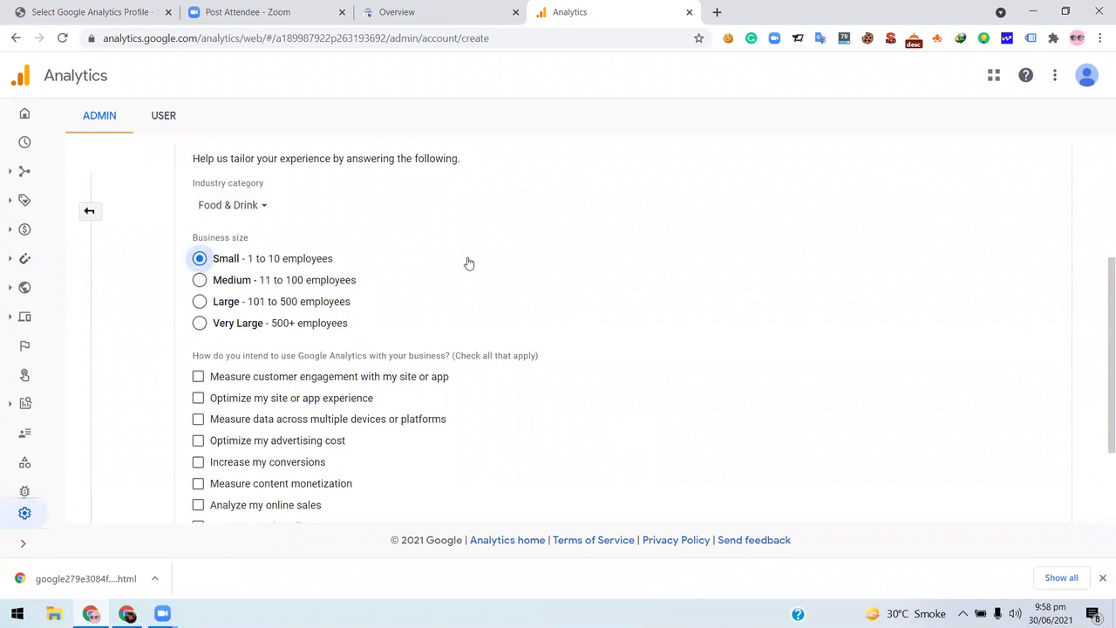
pyautogui.scroll(-1, 307, 317)
pyautogui.scroll(-3, 306, 319)
pyautogui.scroll(4, 305, 320)
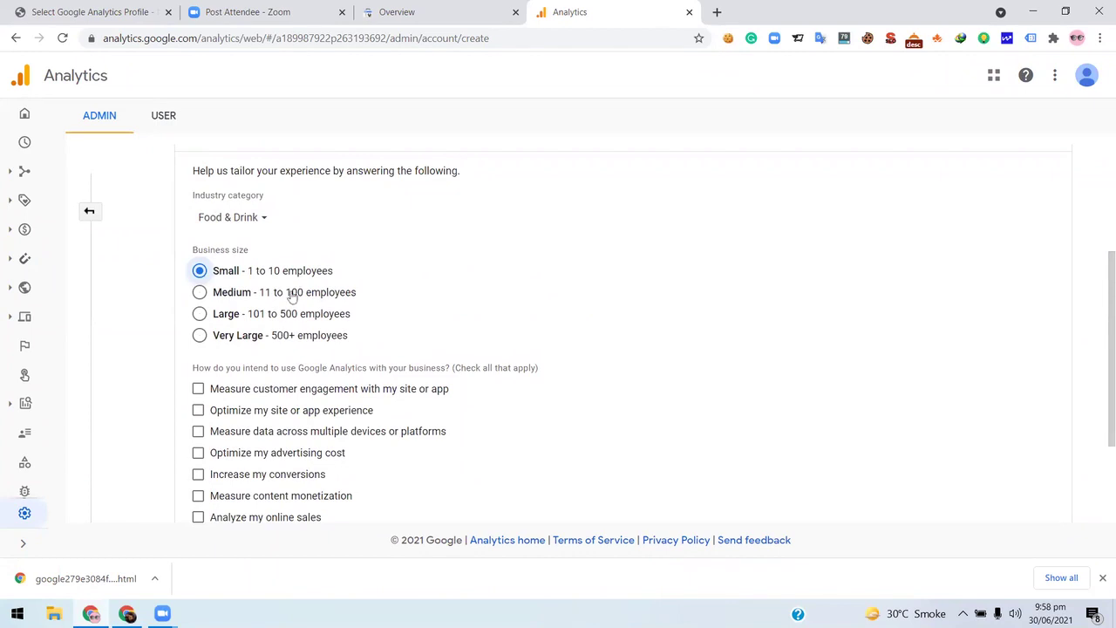
pyautogui.scroll(-3, 293, 292)
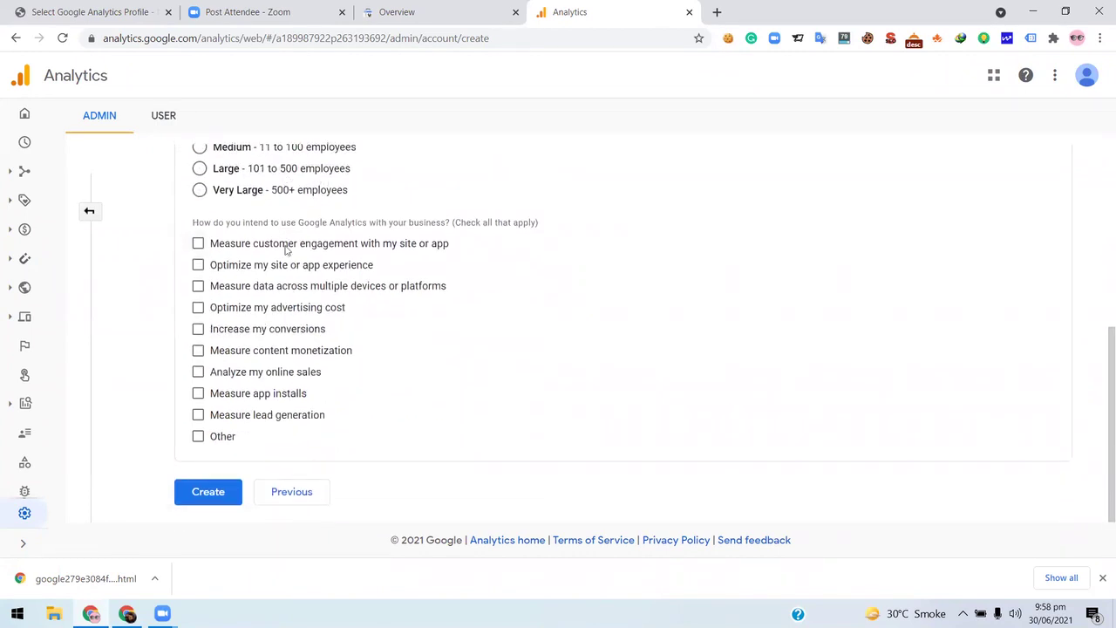
pyautogui.scroll(1, 288, 240)
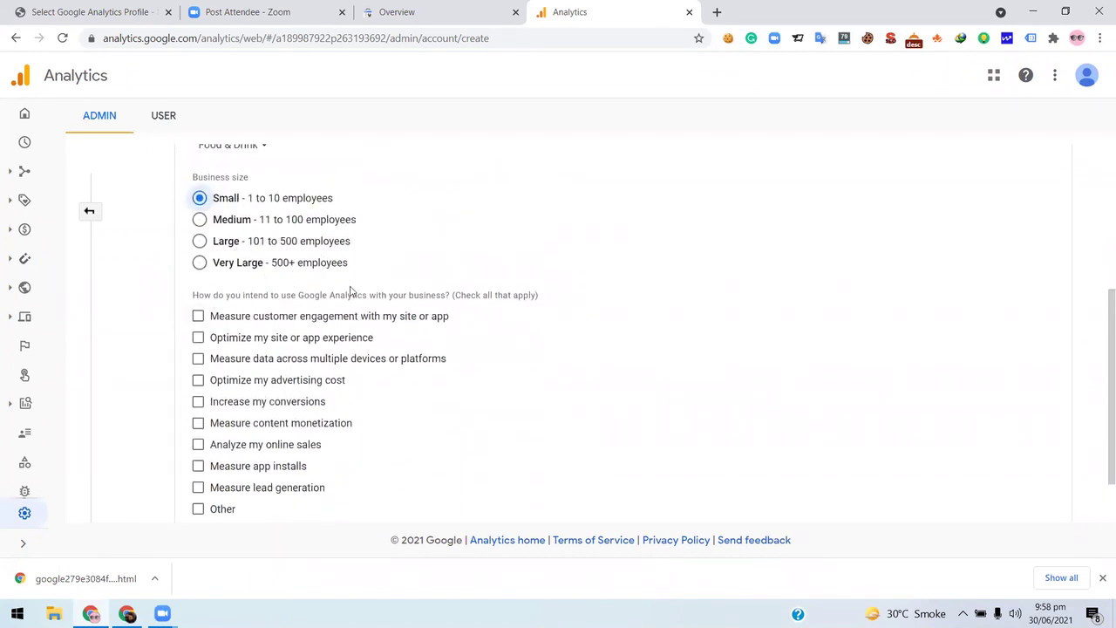
pyautogui.scroll(-1, 317, 287)
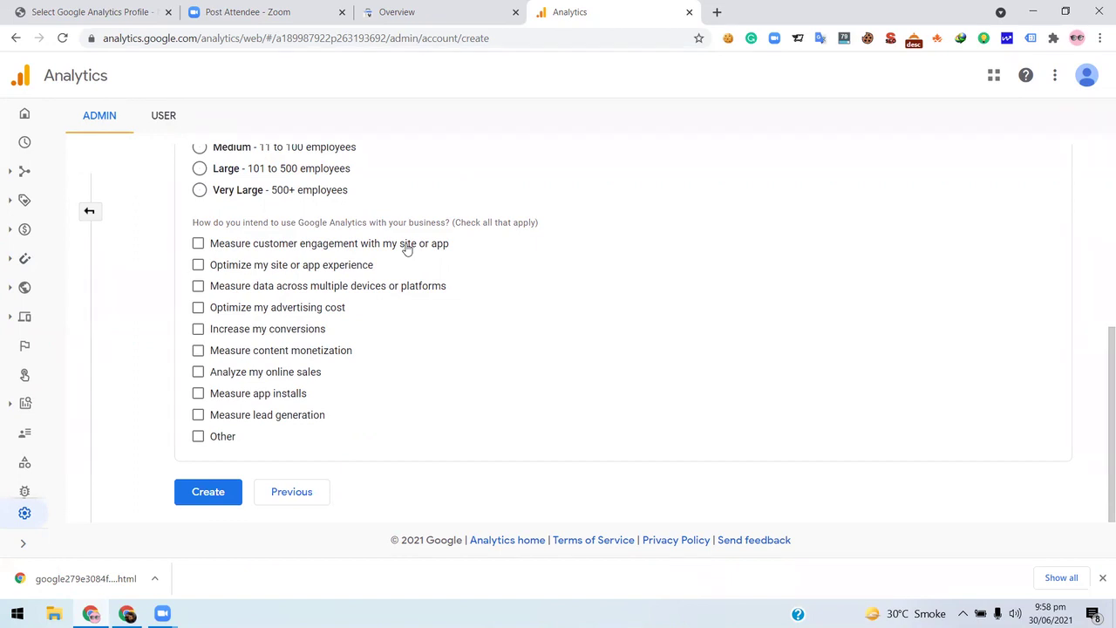
# - Check every intended use except Other and submit with Create
pyautogui.click(198, 243)
pyautogui.click(198, 264)
pyautogui.click(197, 286)
pyautogui.click(198, 307)
pyautogui.click(198, 329)
pyautogui.click(198, 350)
pyautogui.click(198, 371)
pyautogui.click(196, 393)
pyautogui.click(197, 416)
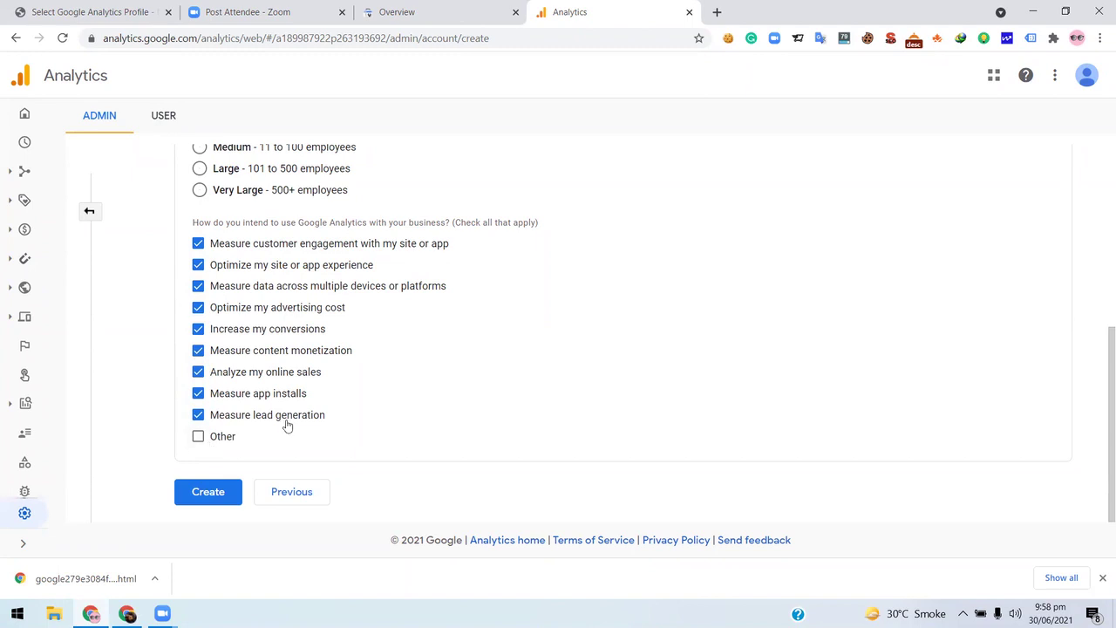
pyautogui.click(211, 494)
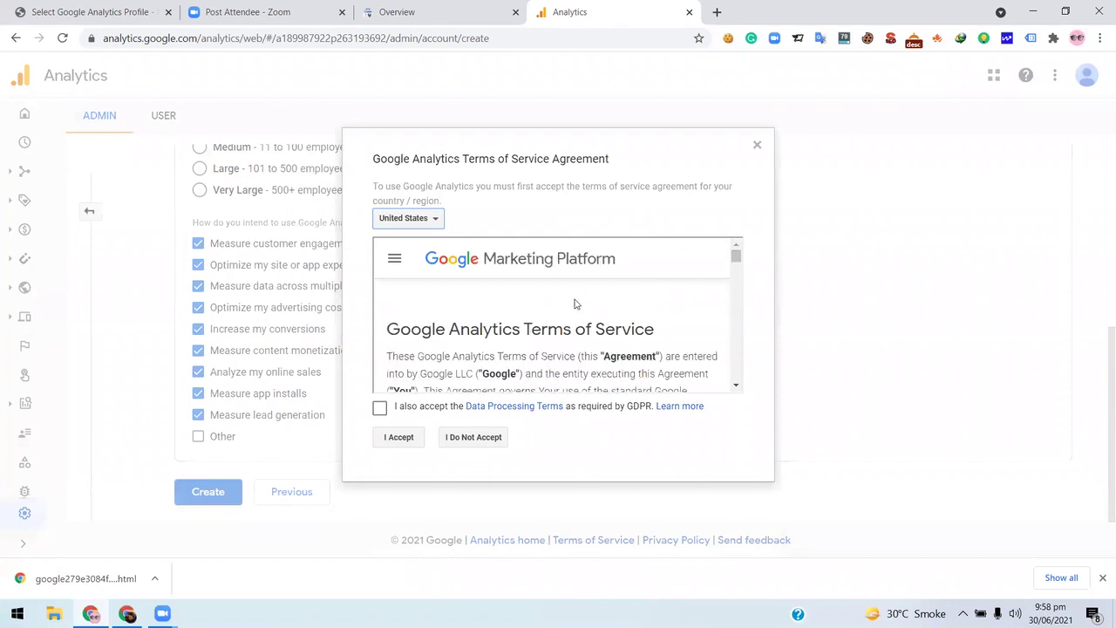
# - Read through the Terms of Service, tick the GDPR Data Processing Terms, and accept
pyautogui.scroll(-10, 529, 353)
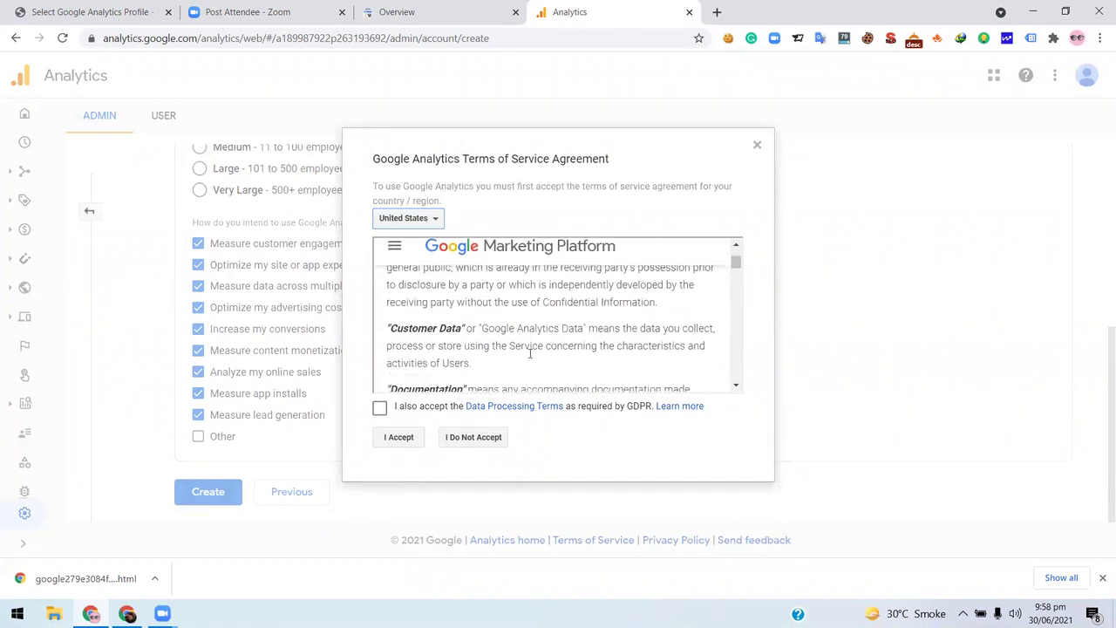
pyautogui.scroll(-5, 530, 353)
pyautogui.scroll(15, 530, 353)
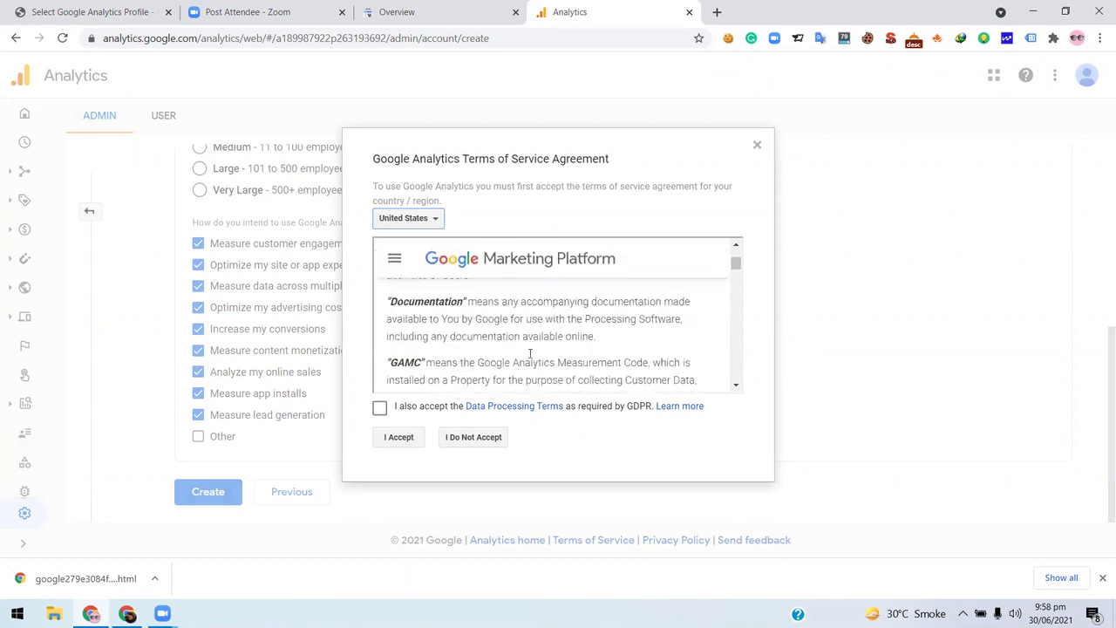
pyautogui.moveTo(387, 324); pyautogui.dragTo(664, 358)
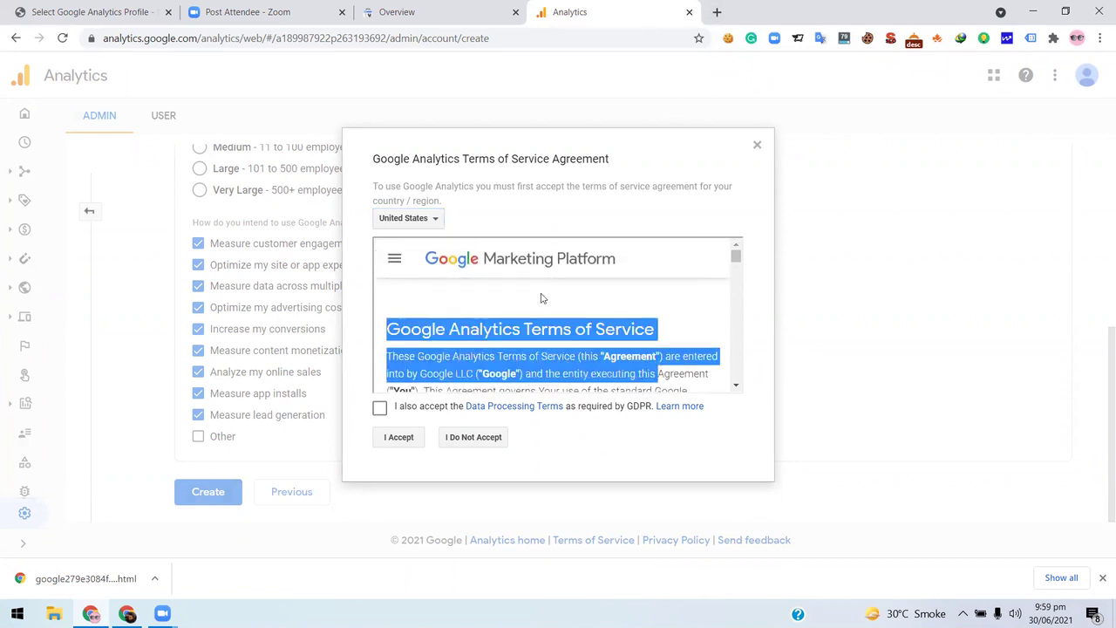
pyautogui.scroll(-3, 585, 332)
pyautogui.scroll(-10, 586, 332)
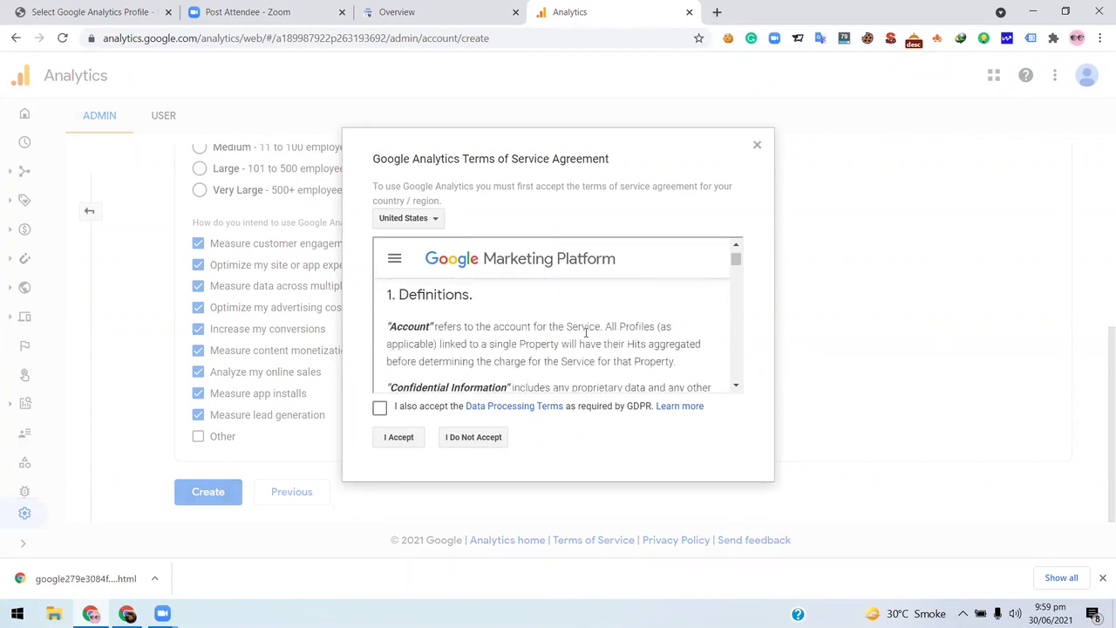
pyautogui.scroll(-15, 585, 336)
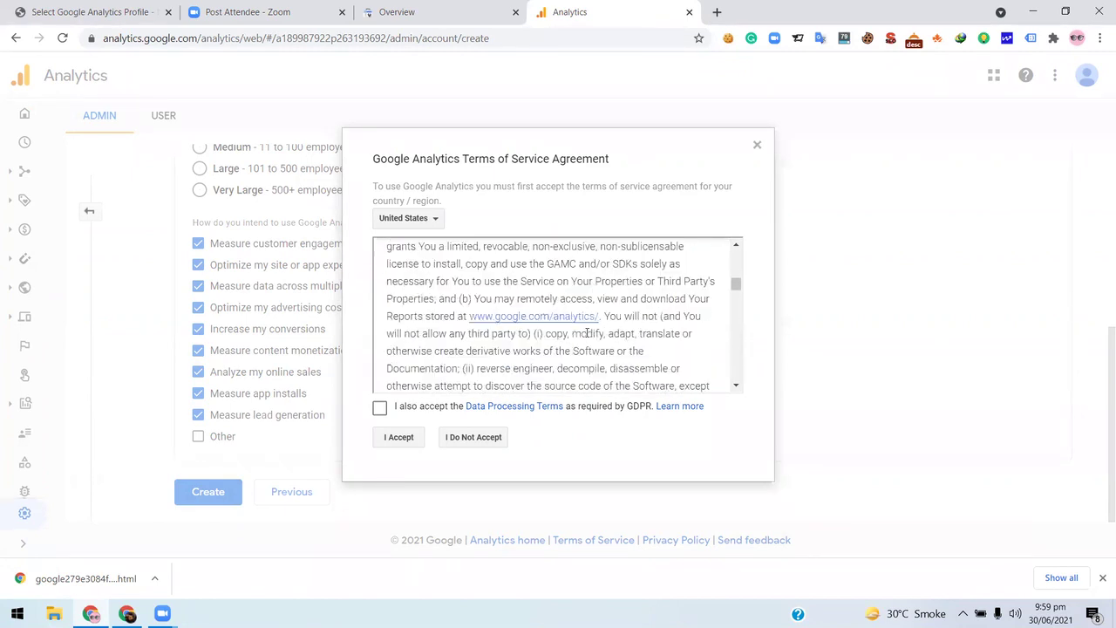
pyautogui.scroll(-15, 585, 332)
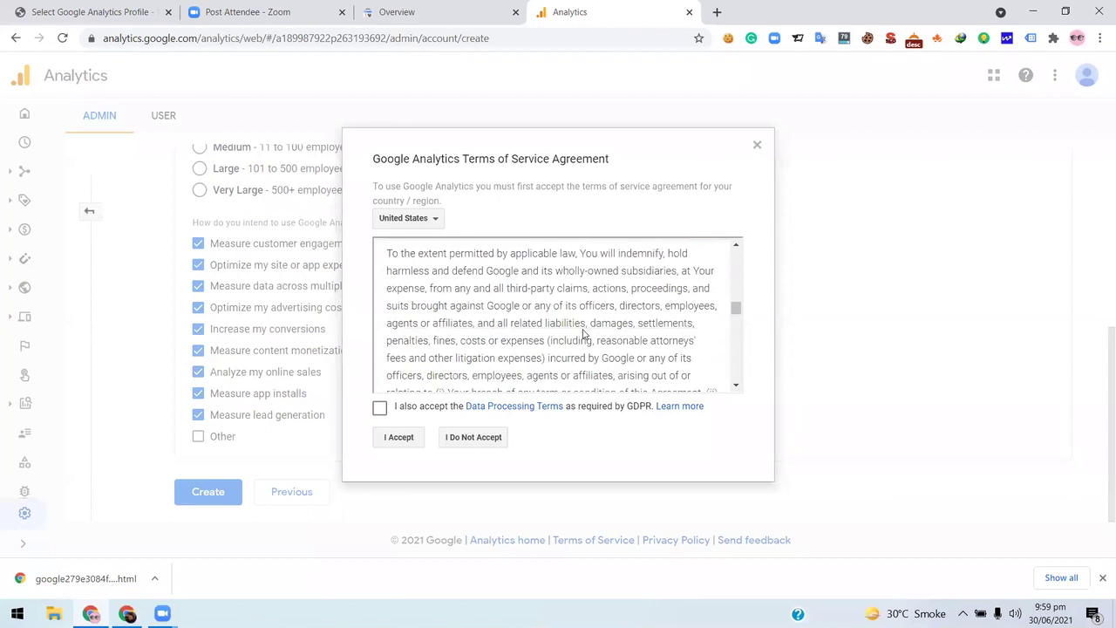
pyautogui.scroll(-15, 586, 333)
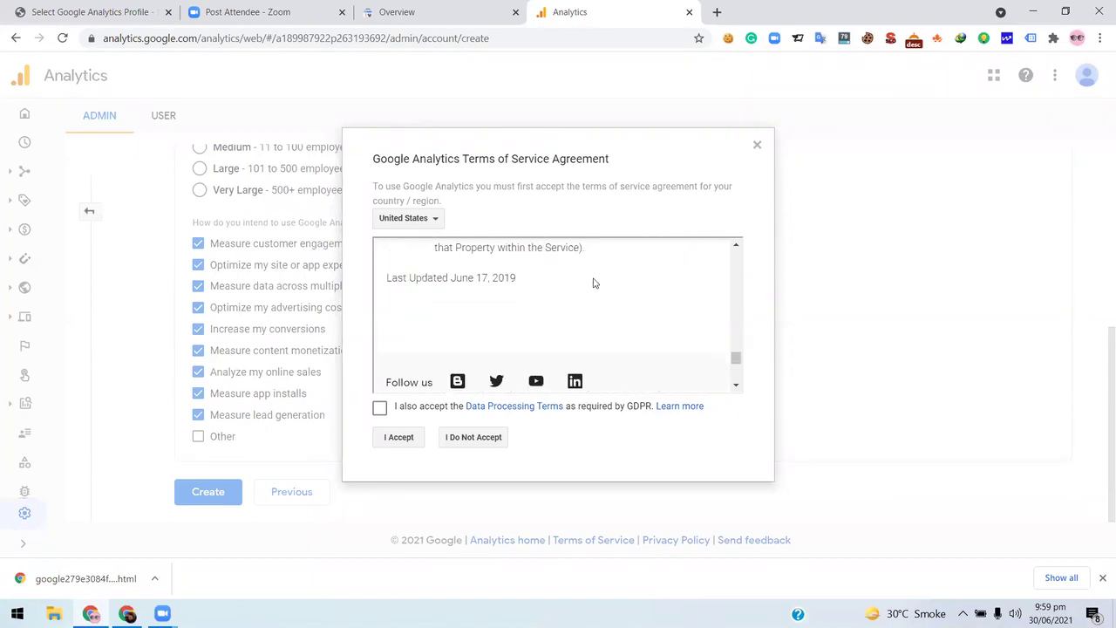
pyautogui.scroll(-10, 591, 282)
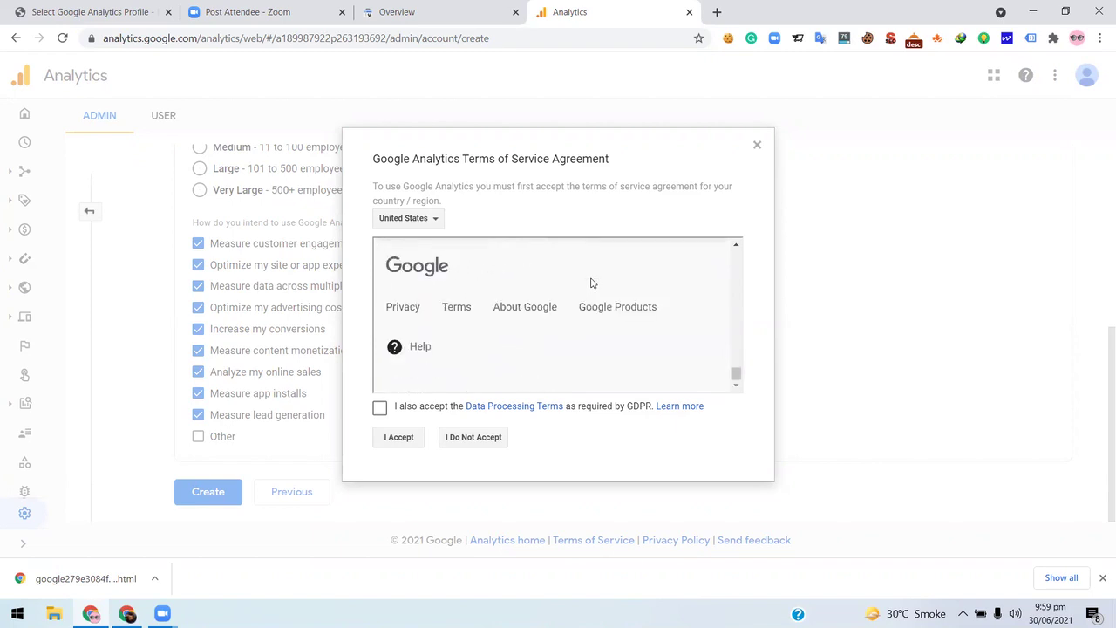
pyautogui.click(380, 409)
pyautogui.click(400, 444)
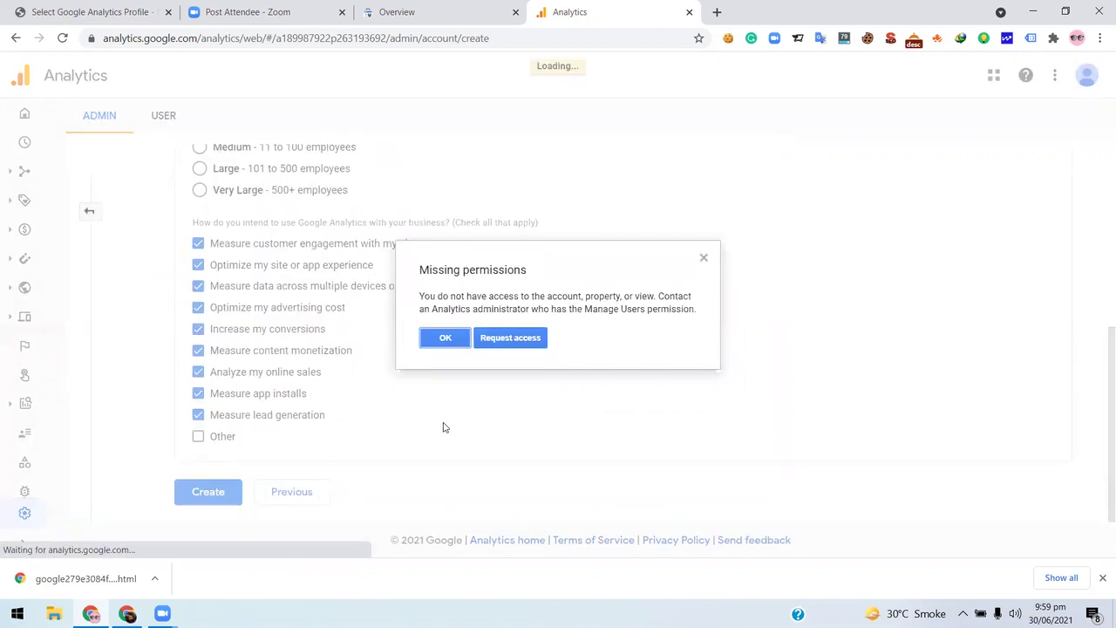
# - Dismiss the Missing permissions notice and choose Web as the data stream platform
pyautogui.click(442, 342)
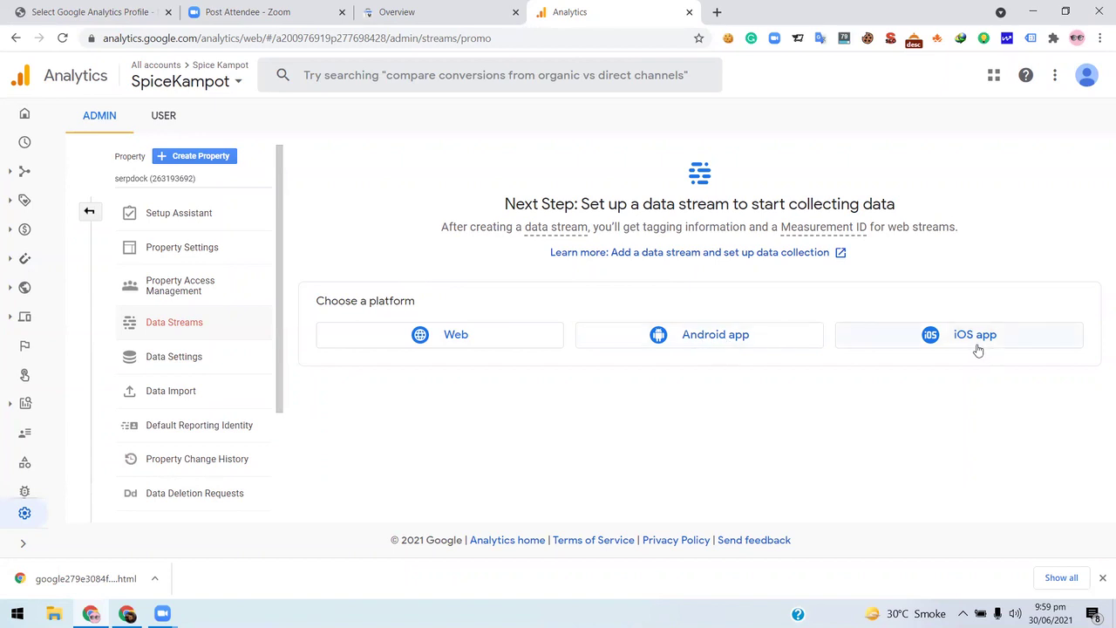
pyautogui.click(453, 337)
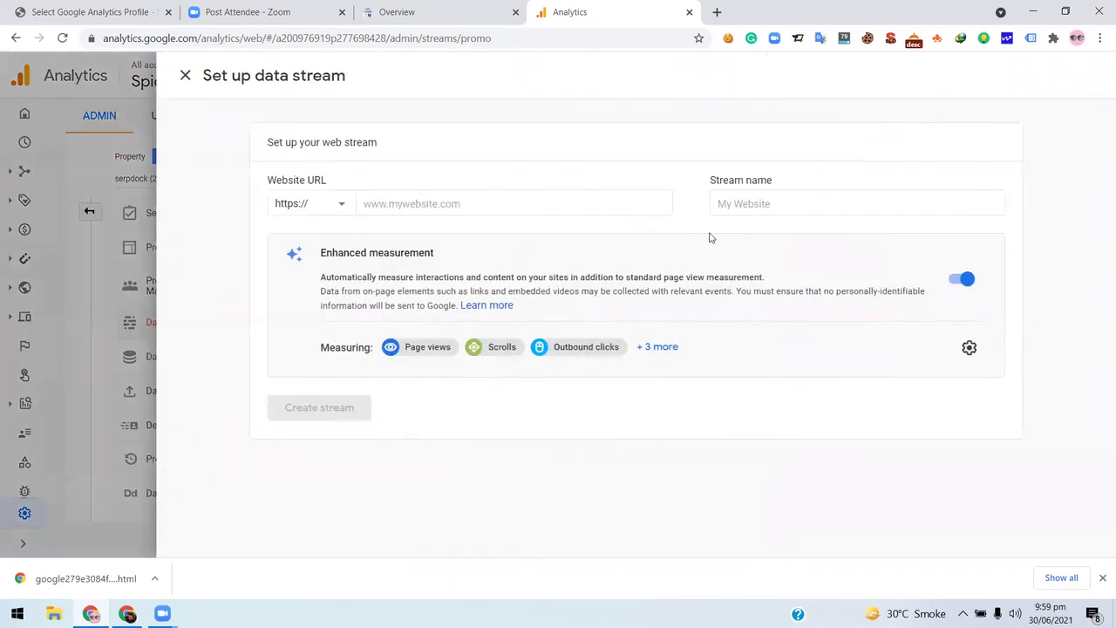
# - Leave the Website URL empty, move to the MonsterInsights tab, and go back to Google's consent page
pyautogui.click(455, 207)
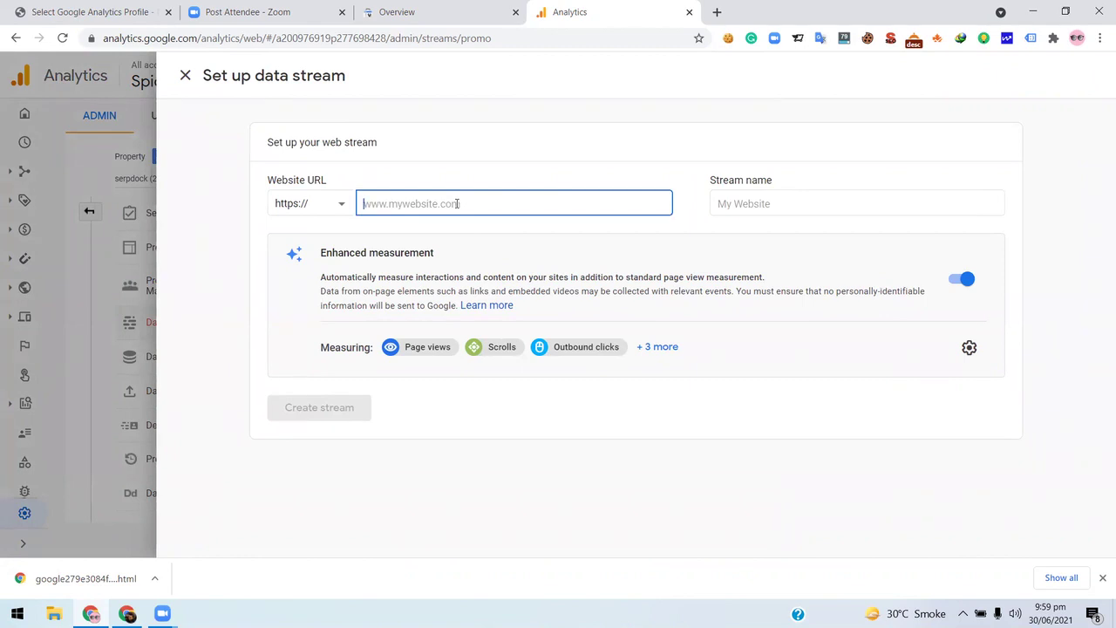
pyautogui.click(441, 18)
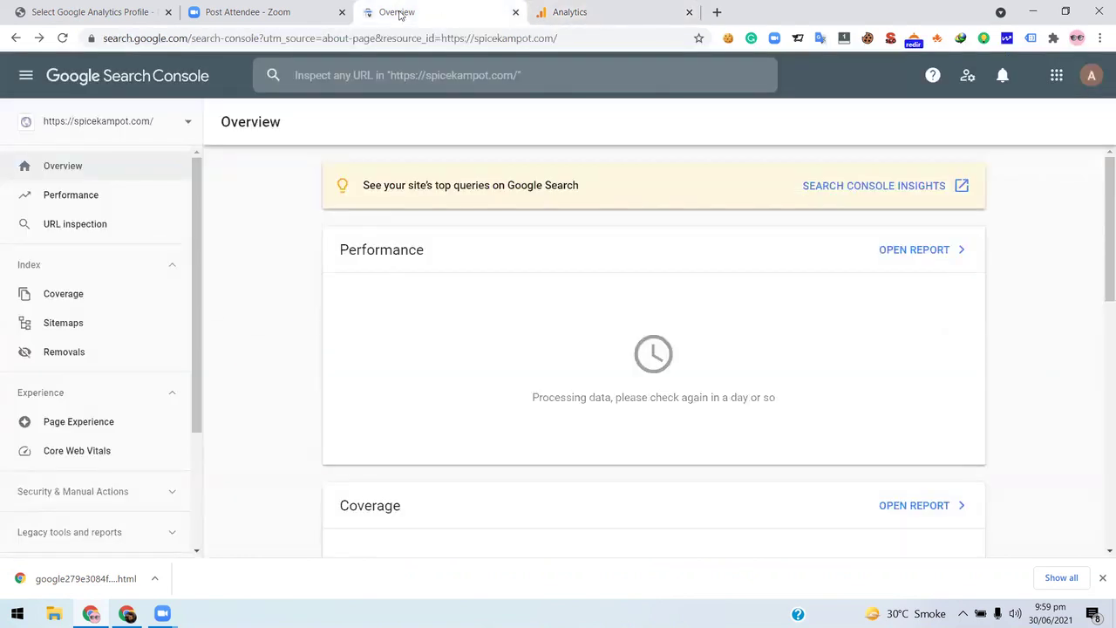
pyautogui.click(149, 12)
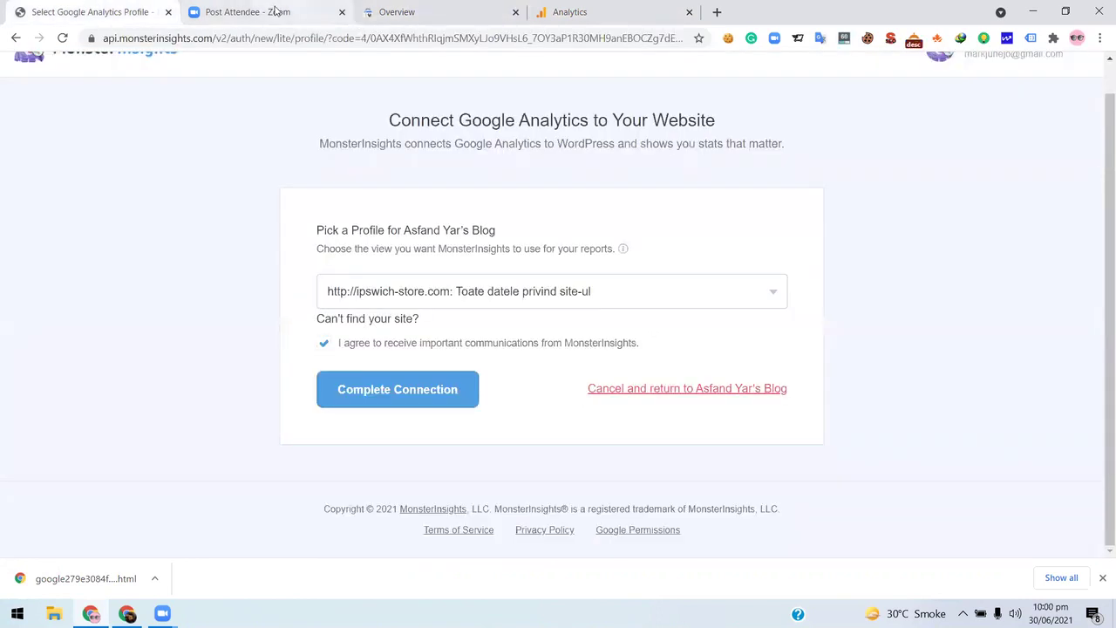
pyautogui.click(276, 11)
pyautogui.click(631, 11)
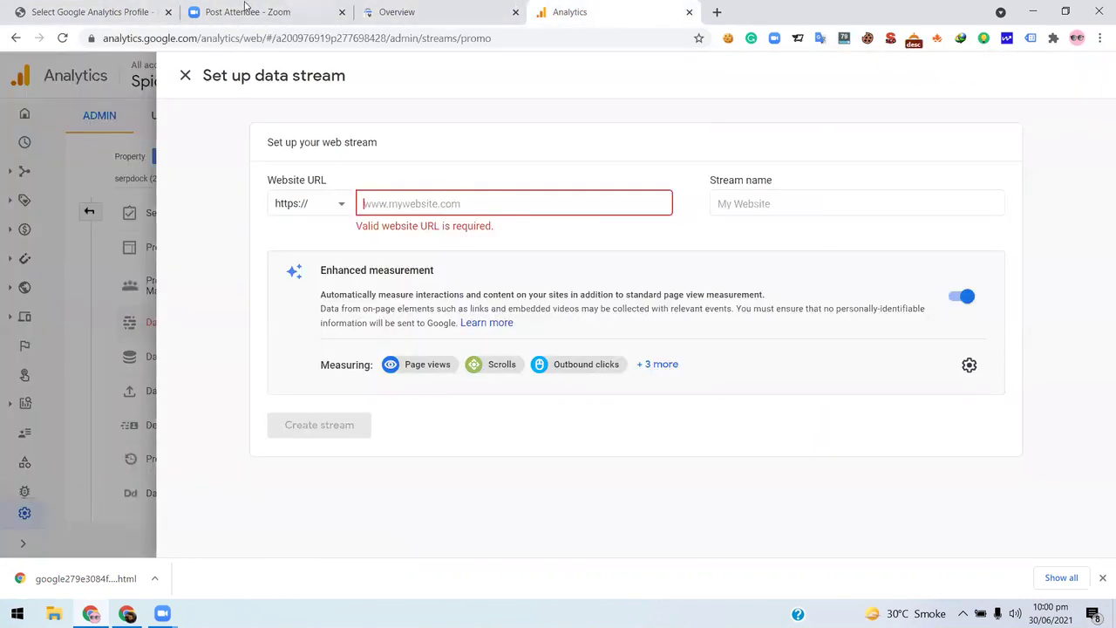
pyautogui.click(249, 10)
pyautogui.click(399, 11)
pyautogui.click(75, 11)
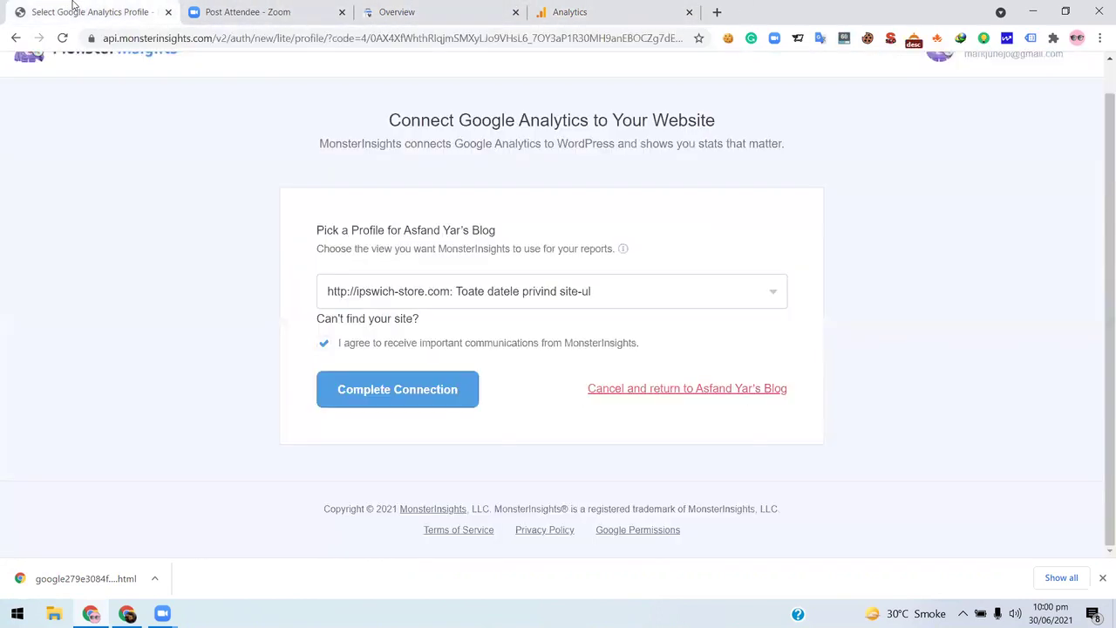
pyautogui.scroll(1, 212, 204)
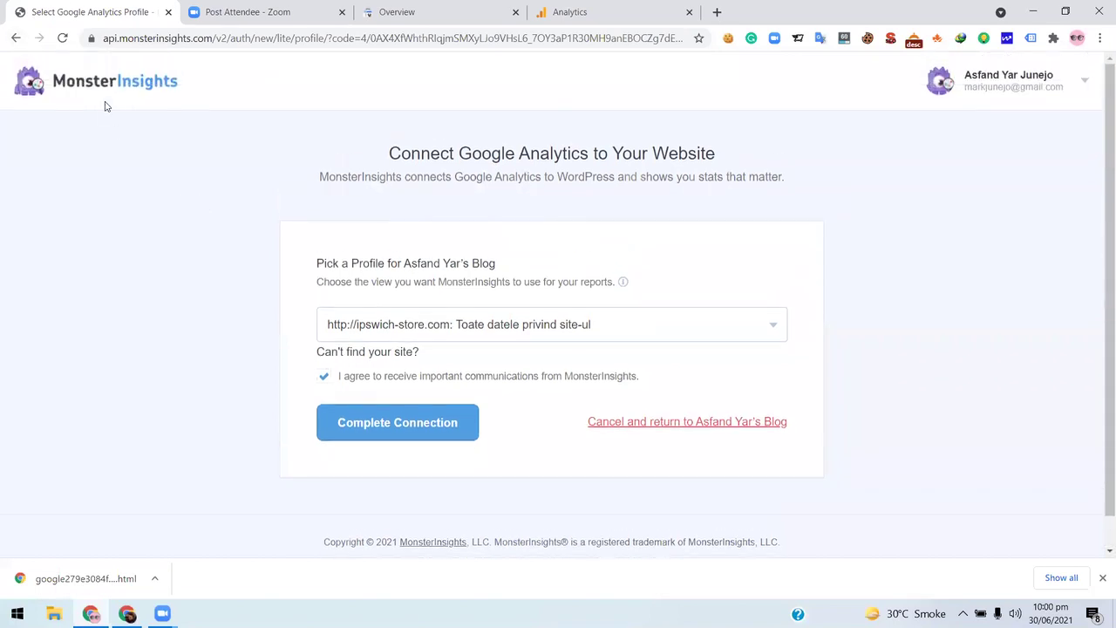
pyautogui.click(16, 38)
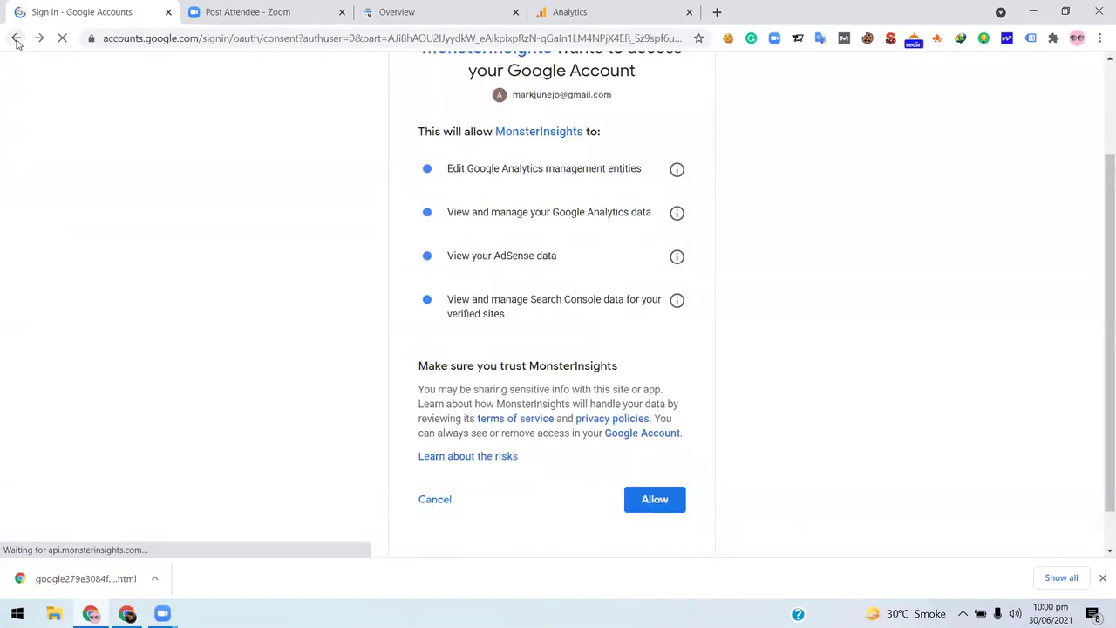
pyautogui.click(16, 40)
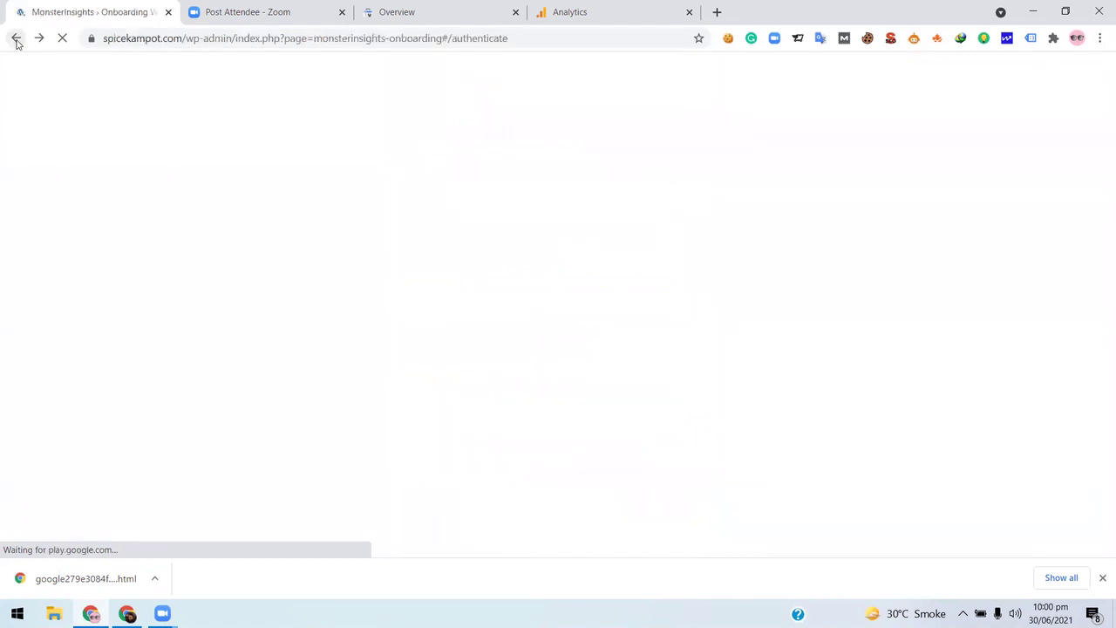
pyautogui.click(174, 44)
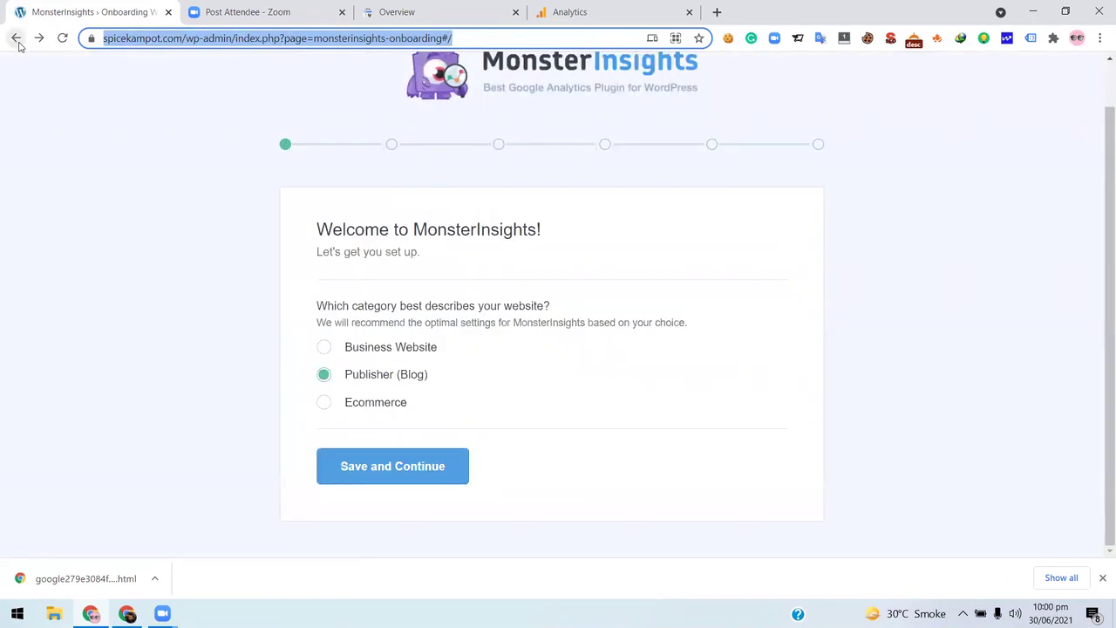
pyautogui.click(16, 38)
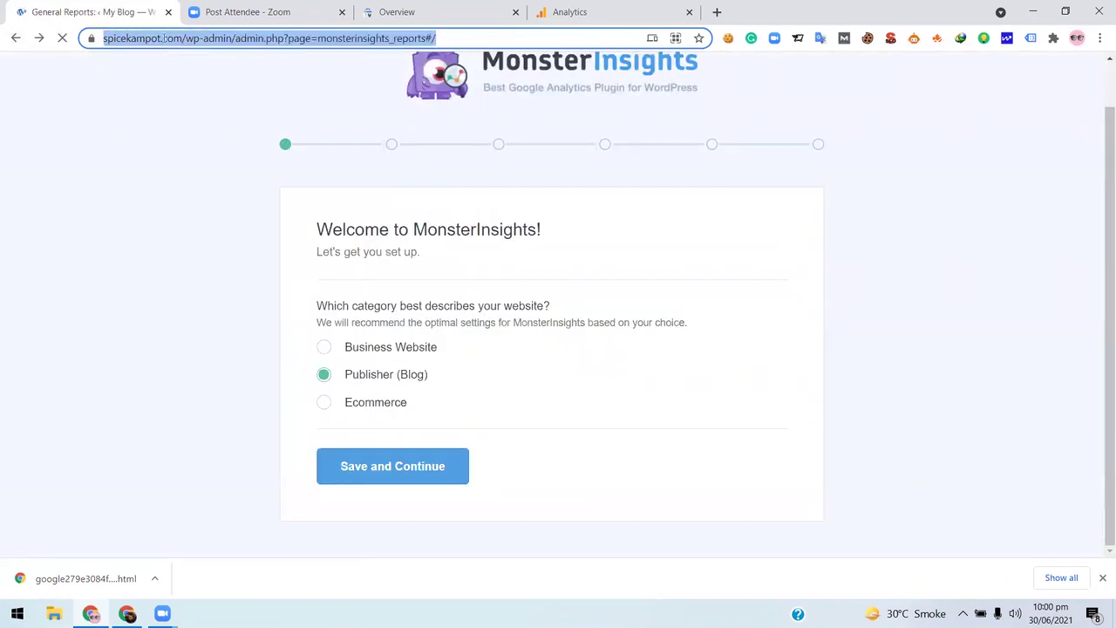
pyautogui.click(209, 37)
pyautogui.moveTo(216, 38); pyautogui.dragTo(103, 37)
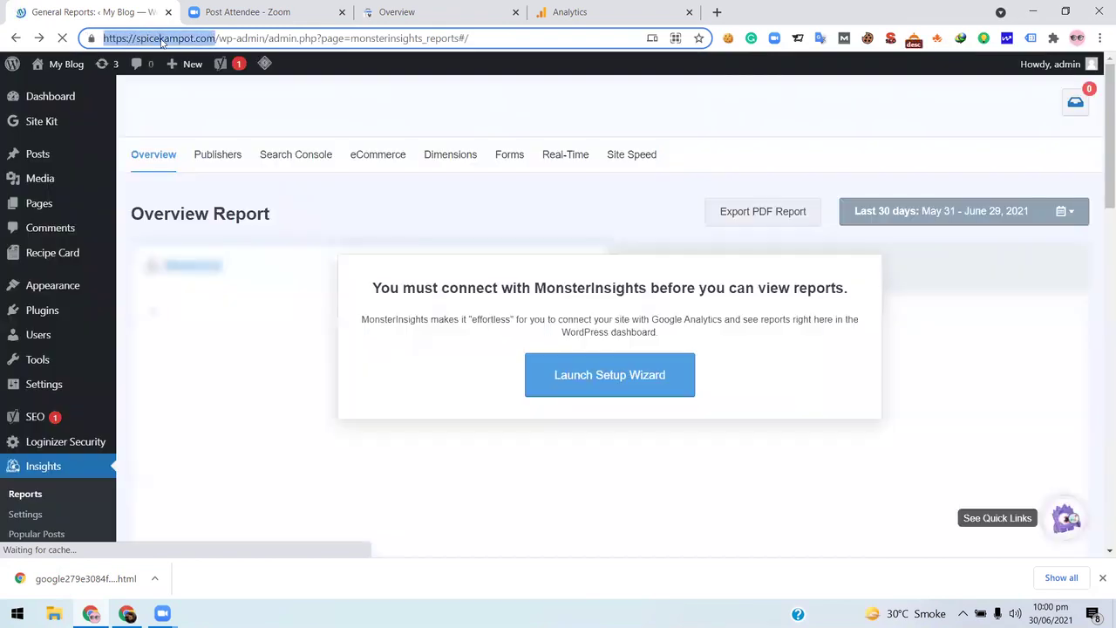
pyautogui.rightClick(170, 38)
pyautogui.click(232, 140)
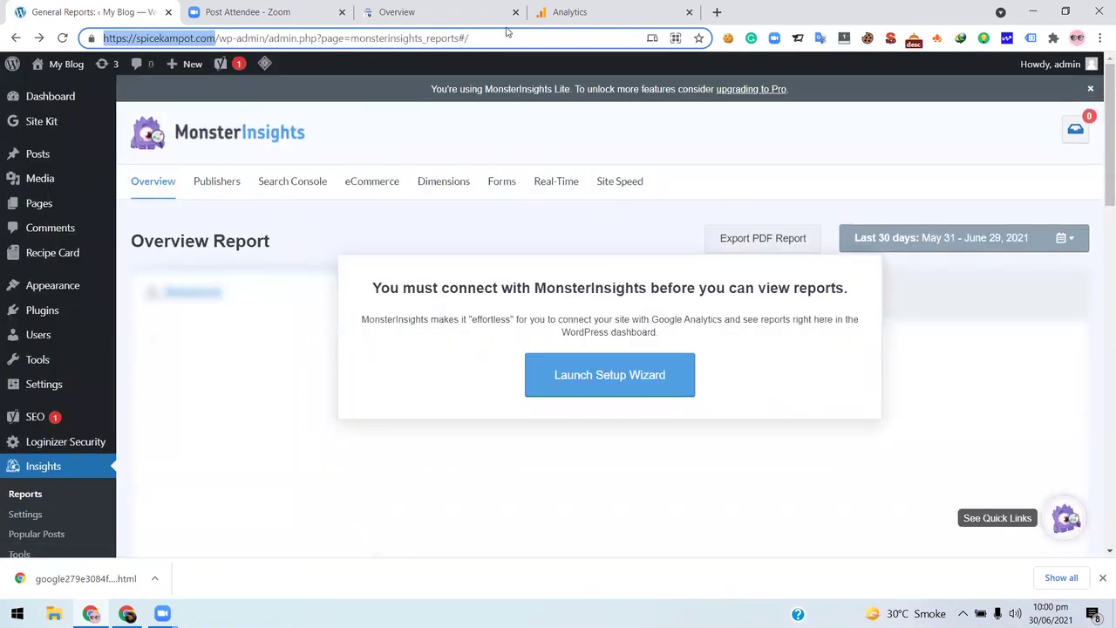
pyautogui.click(601, 17)
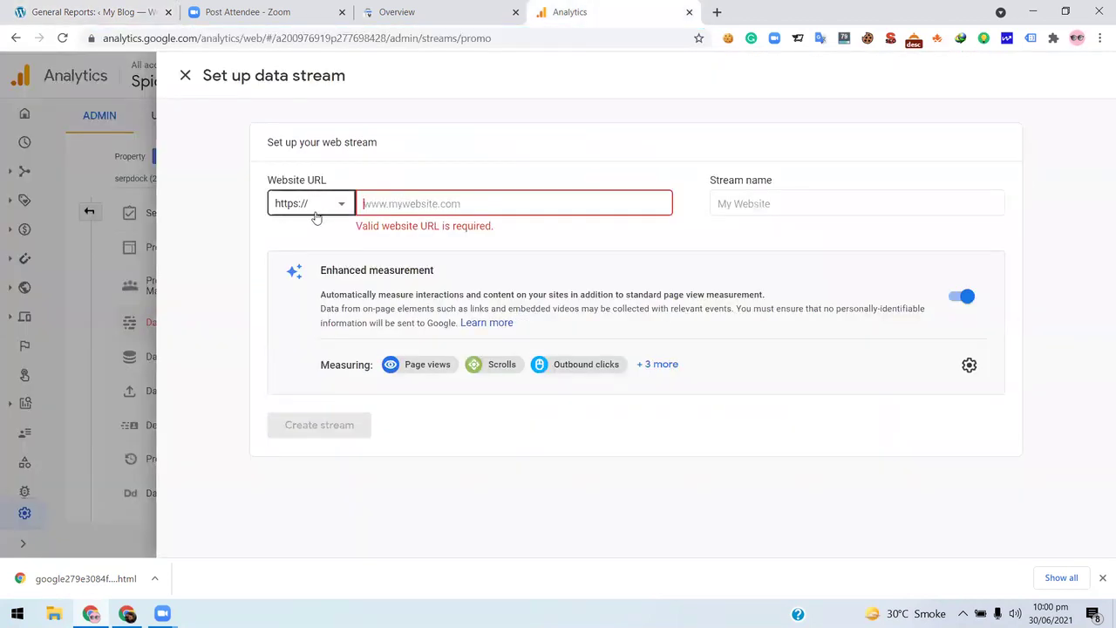
pyautogui.click(344, 209)
pyautogui.click(418, 206)
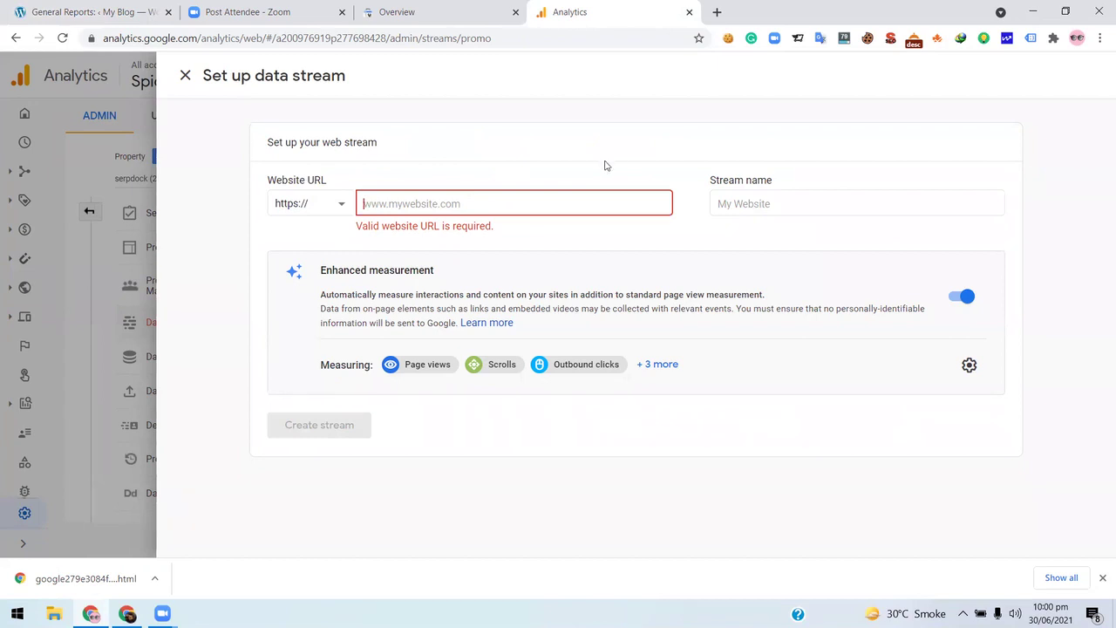
pyautogui.hotkey('ctrl', 'v')
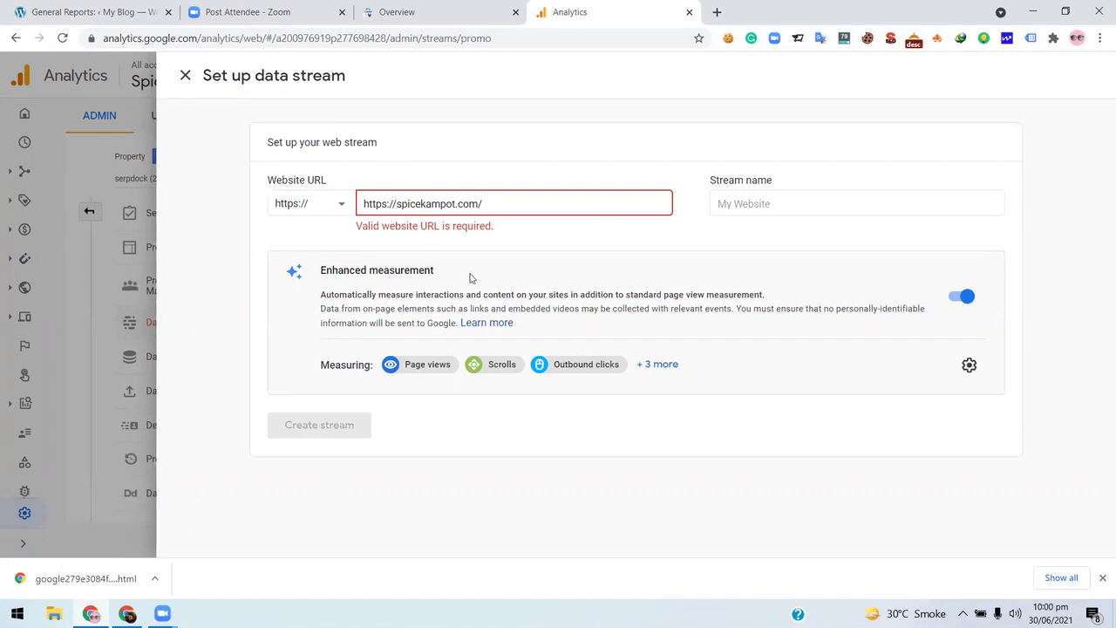
pyautogui.press('BackSpace')
pyautogui.press('BackSpace')
pyautogui.press('BackSpace')
pyautogui.press('BackSpace')
pyautogui.press('BackSpace')
pyautogui.press('BackSpace')
pyautogui.press('BackSpace')
pyautogui.press('BackSpace')
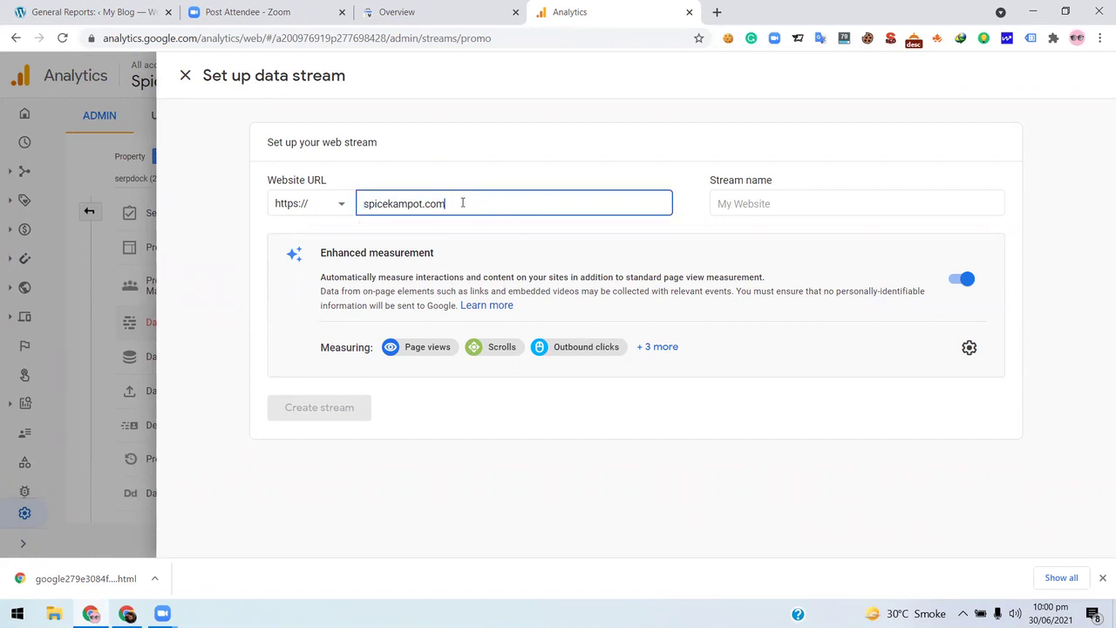
pyautogui.click(807, 204)
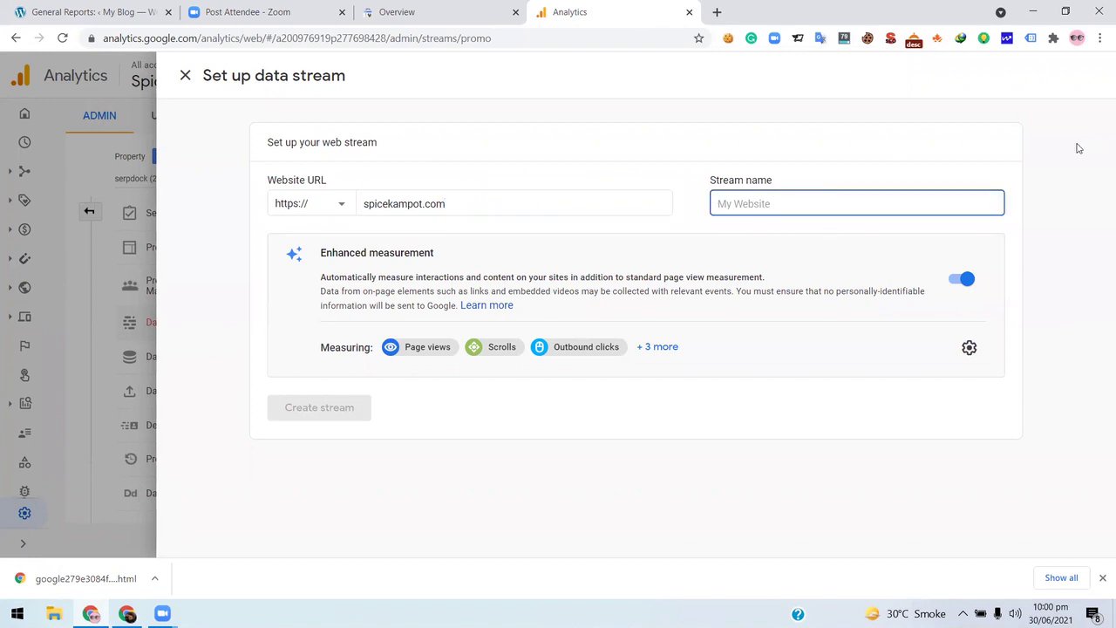
pyautogui.write('SpiceKampot')
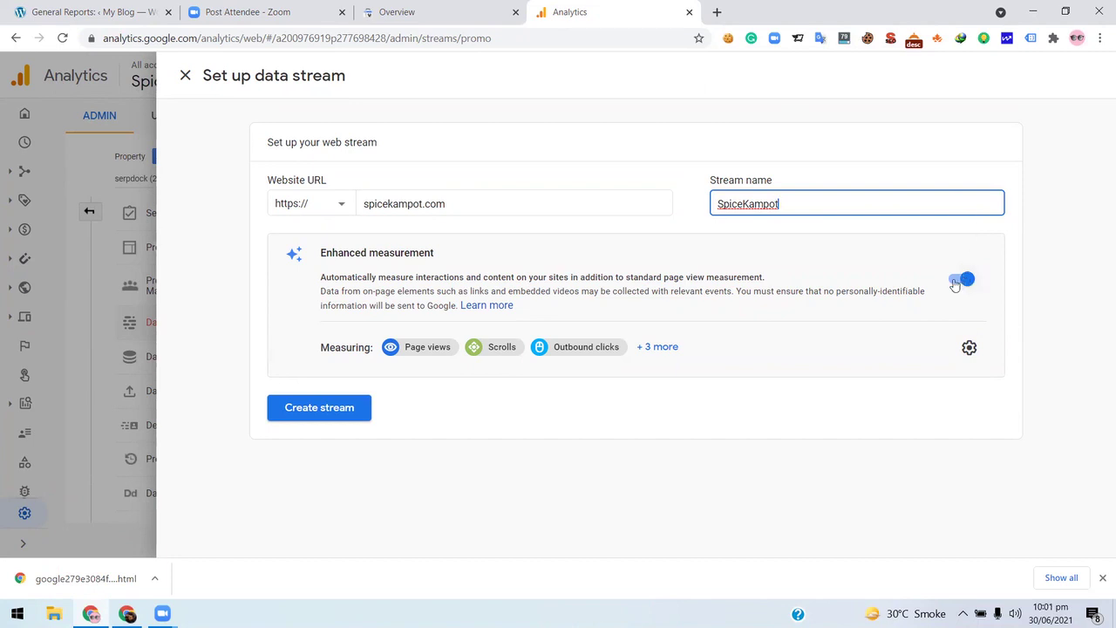
pyautogui.click(321, 409)
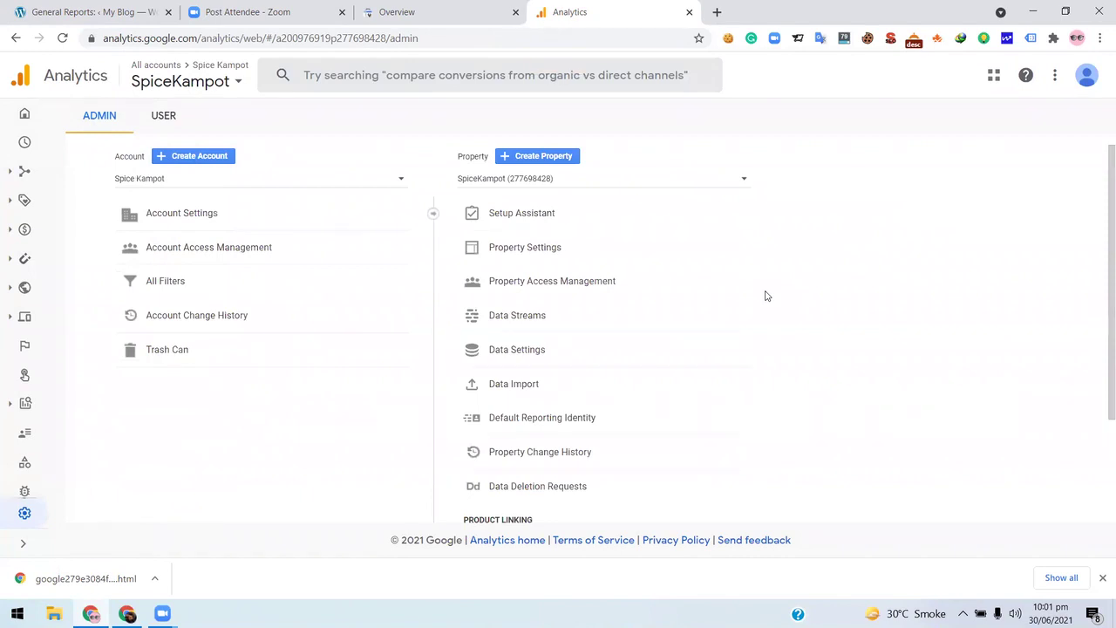
# - Scroll the SpiceKampot admin page and go to its property settings and Setup Assistant
pyautogui.scroll(-2, 637, 252)
pyautogui.scroll(-2, 637, 252)
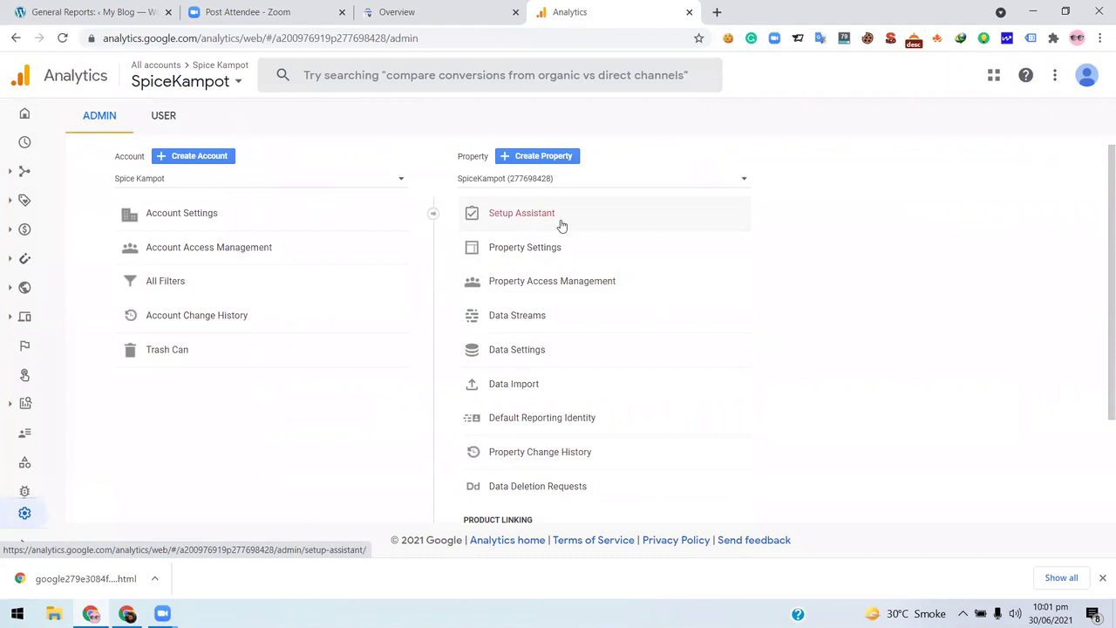
pyautogui.scroll(-1, 584, 244)
pyautogui.scroll(-2, 597, 301)
pyautogui.click(570, 247)
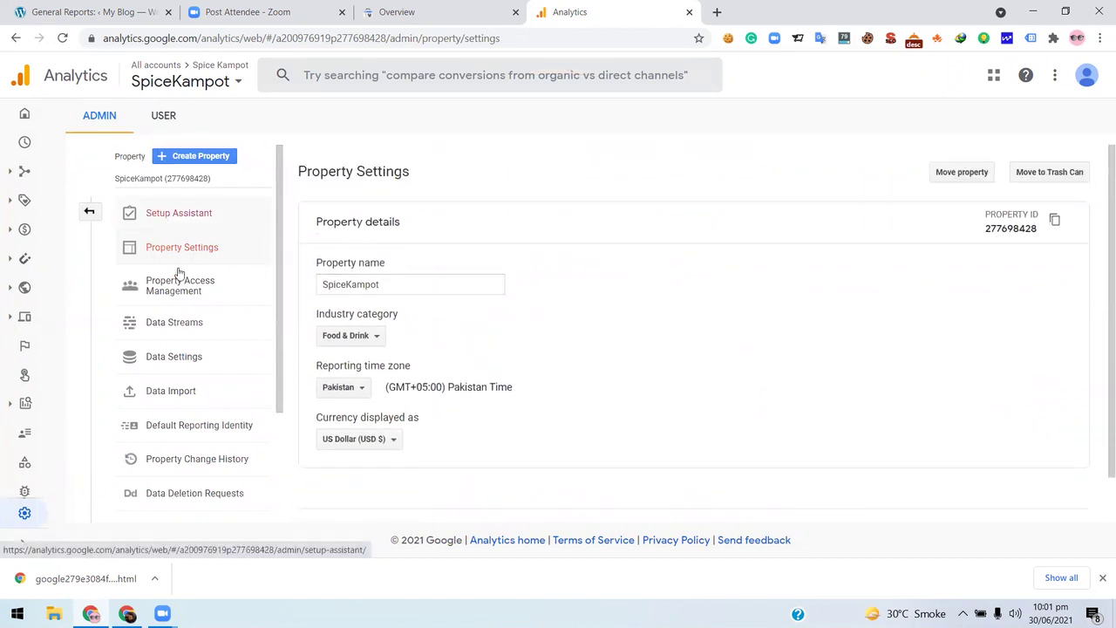
pyautogui.click(197, 220)
# - Review the Setup Assistant sections, then view the property's user permissions in Property Access Management
pyautogui.scroll(-4, 480, 301)
pyautogui.scroll(1, 483, 300)
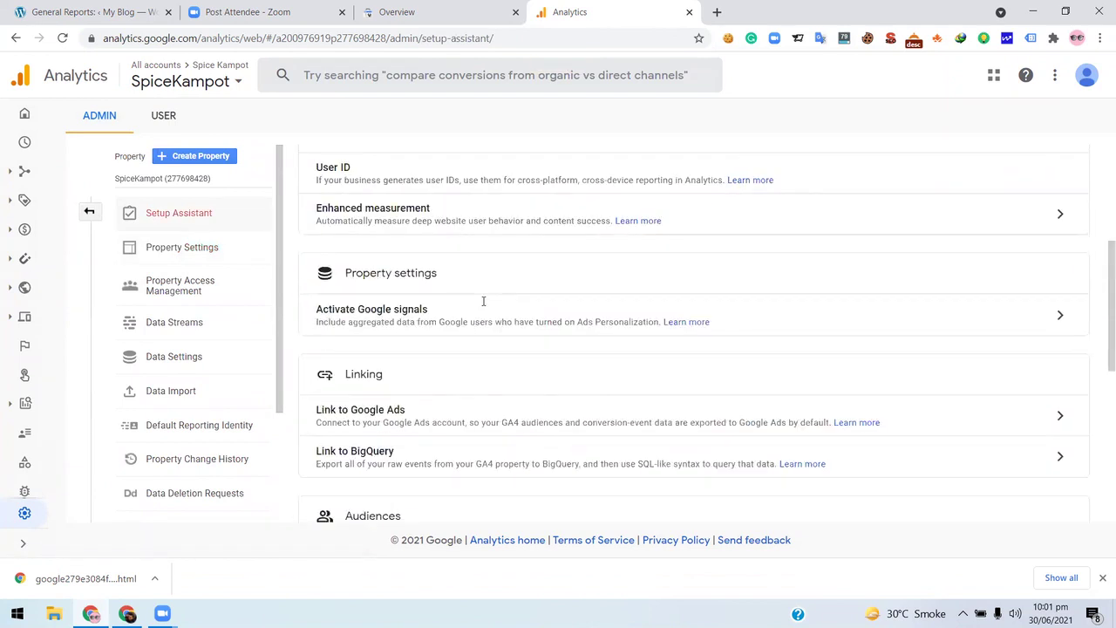
pyautogui.scroll(3, 483, 301)
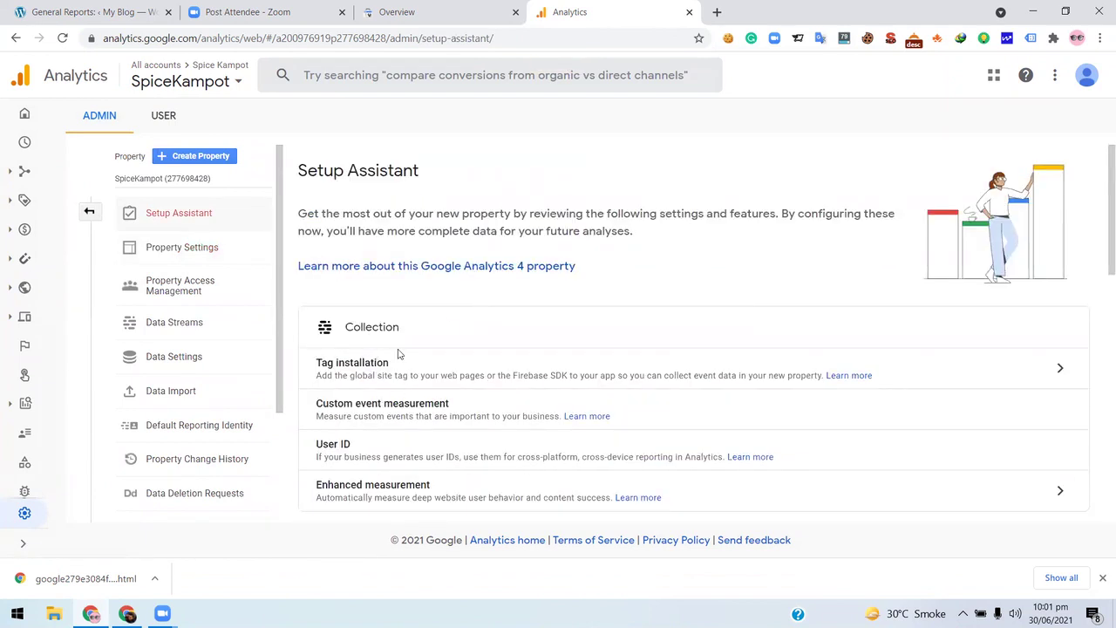
pyautogui.scroll(-9, 387, 319)
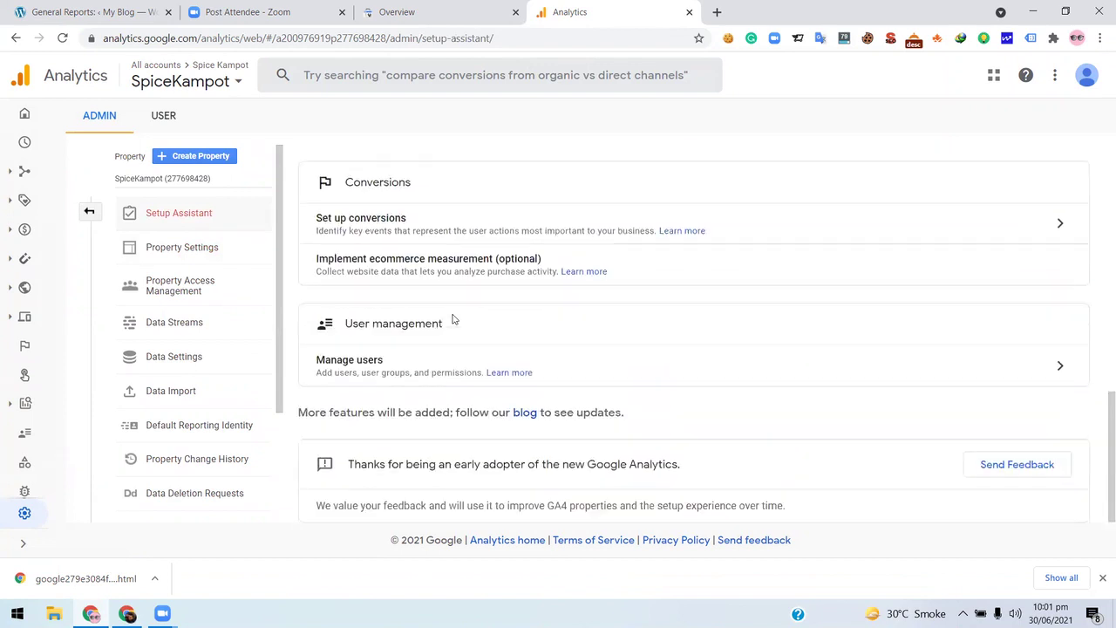
pyautogui.scroll(4, 453, 319)
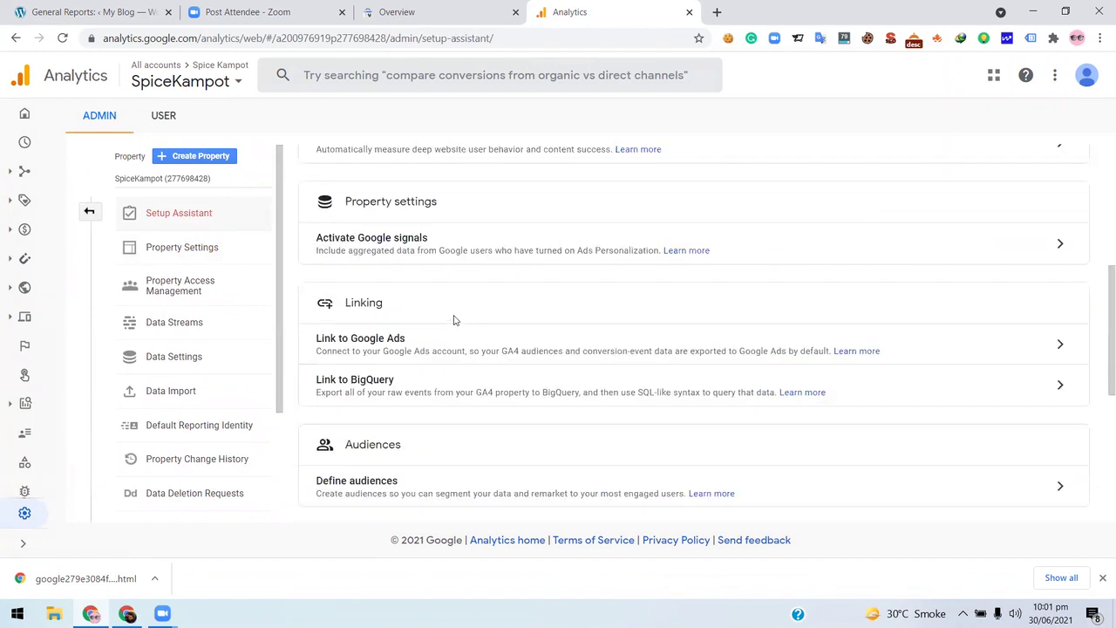
pyautogui.scroll(3, 410, 362)
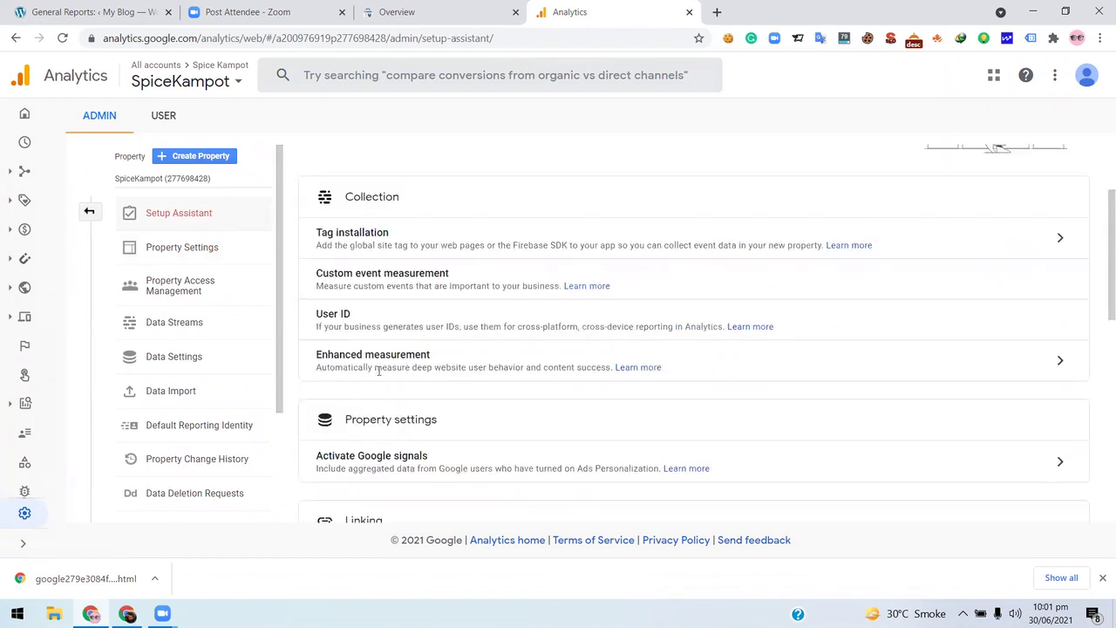
pyautogui.scroll(2, 418, 409)
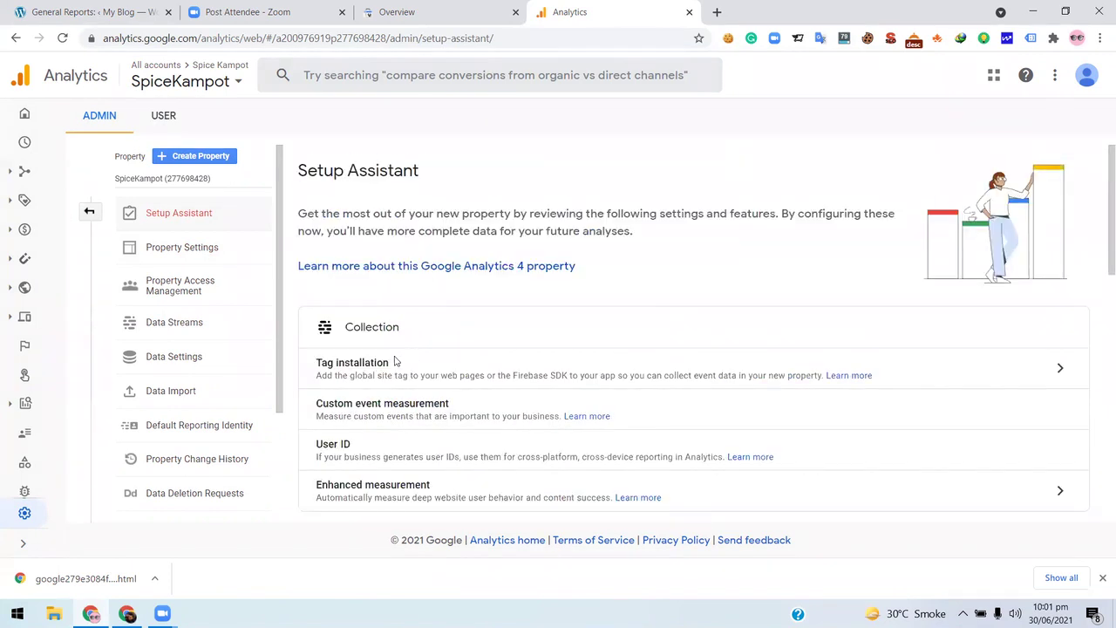
pyautogui.scroll(-2, 404, 371)
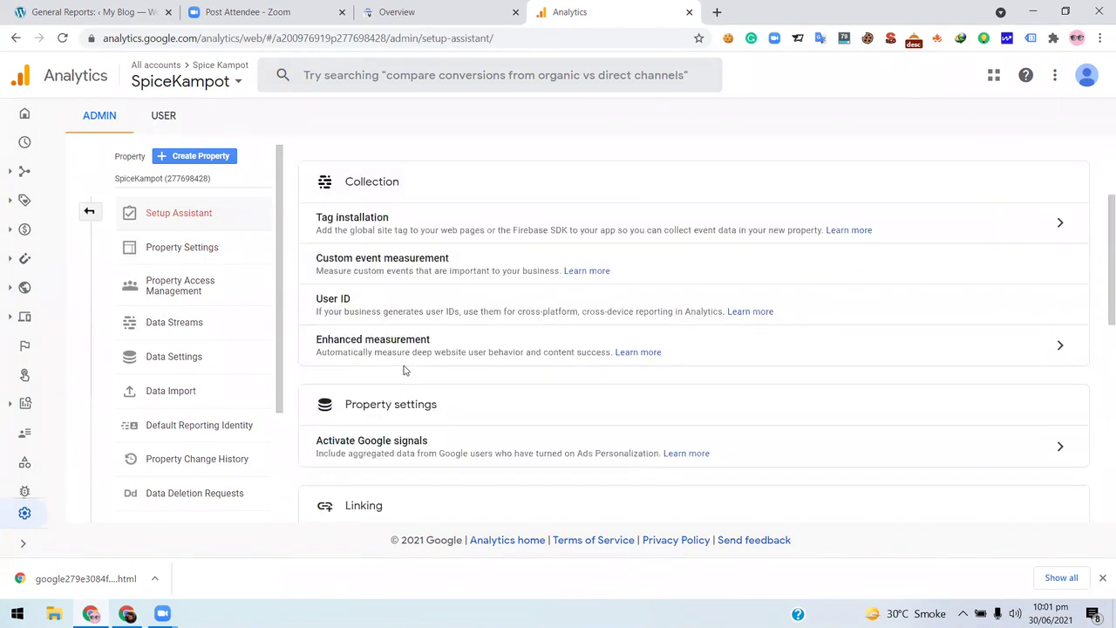
pyautogui.scroll(-2, 394, 370)
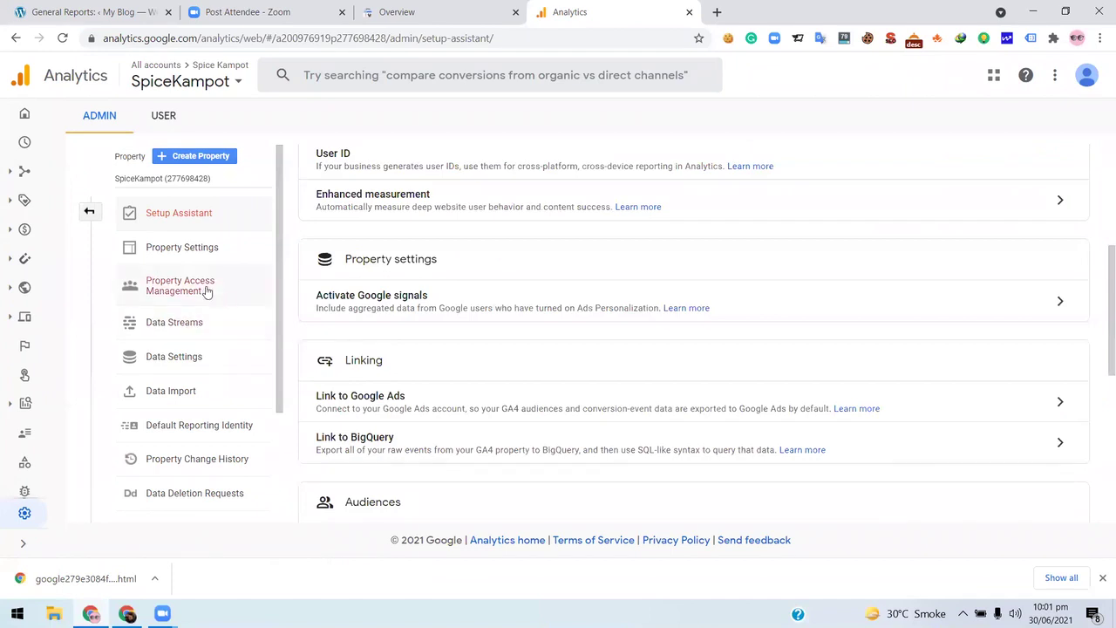
pyautogui.scroll(-2, 236, 349)
pyautogui.scroll(1, 218, 362)
pyautogui.scroll(-1, 227, 383)
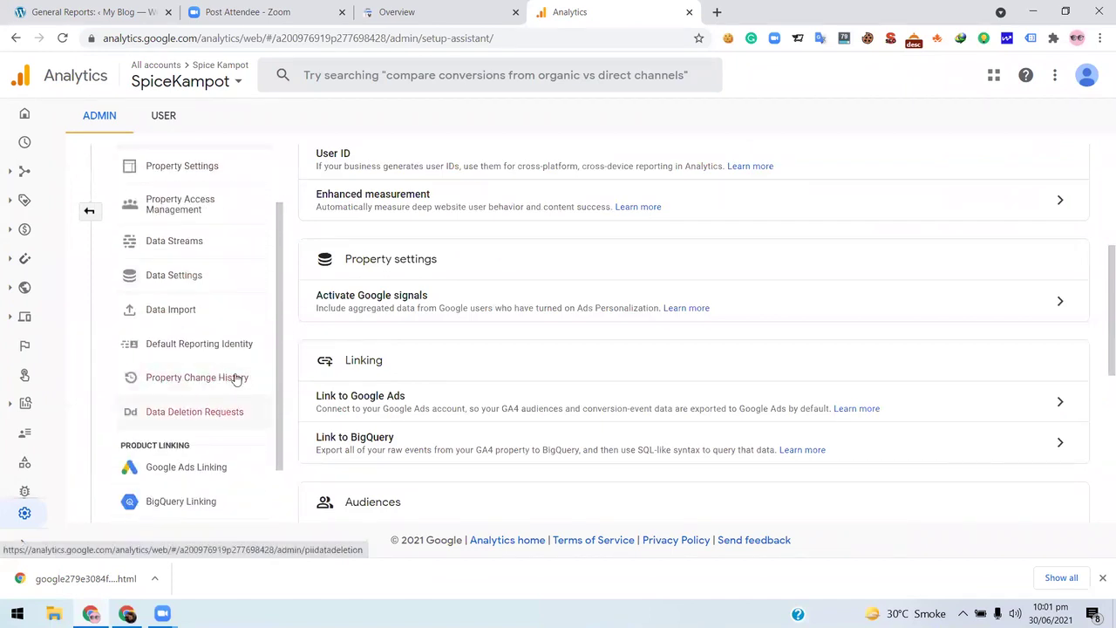
pyautogui.scroll(-1, 231, 385)
pyautogui.scroll(2, 211, 360)
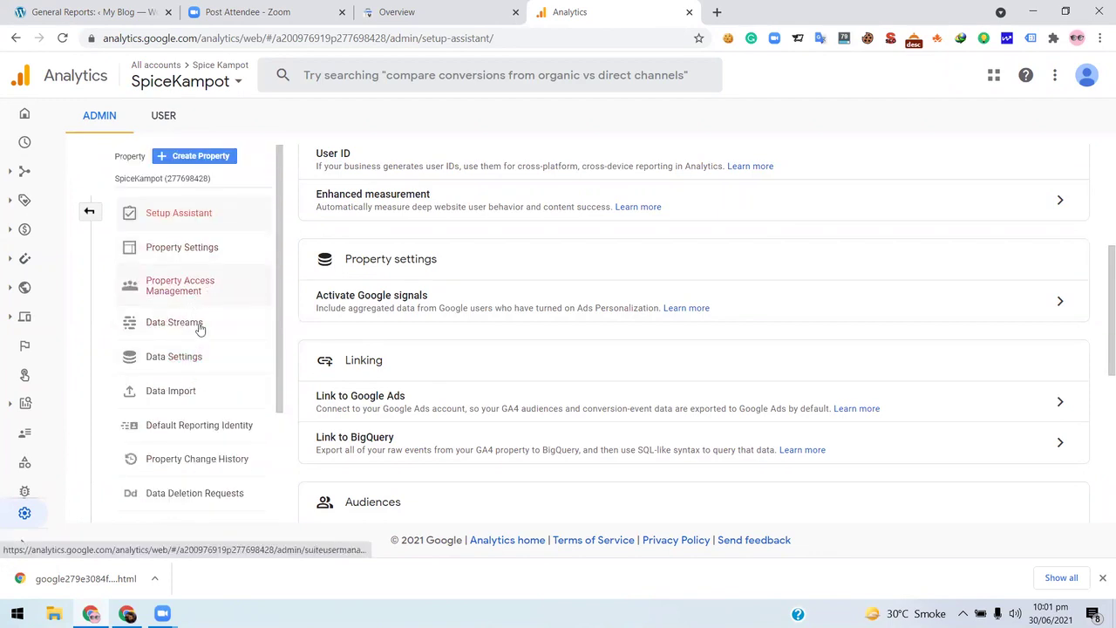
pyautogui.click(212, 287)
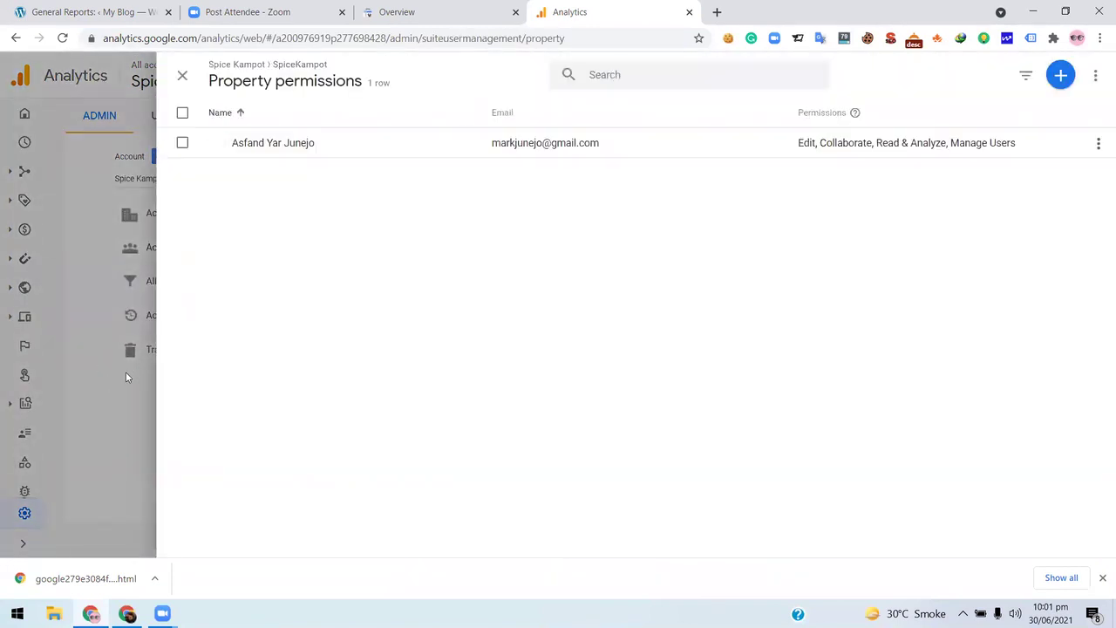
# - Leave Property permissions and return to SpiceKampot's Setup Assistant page
pyautogui.click(184, 80)
pyautogui.click(534, 220)
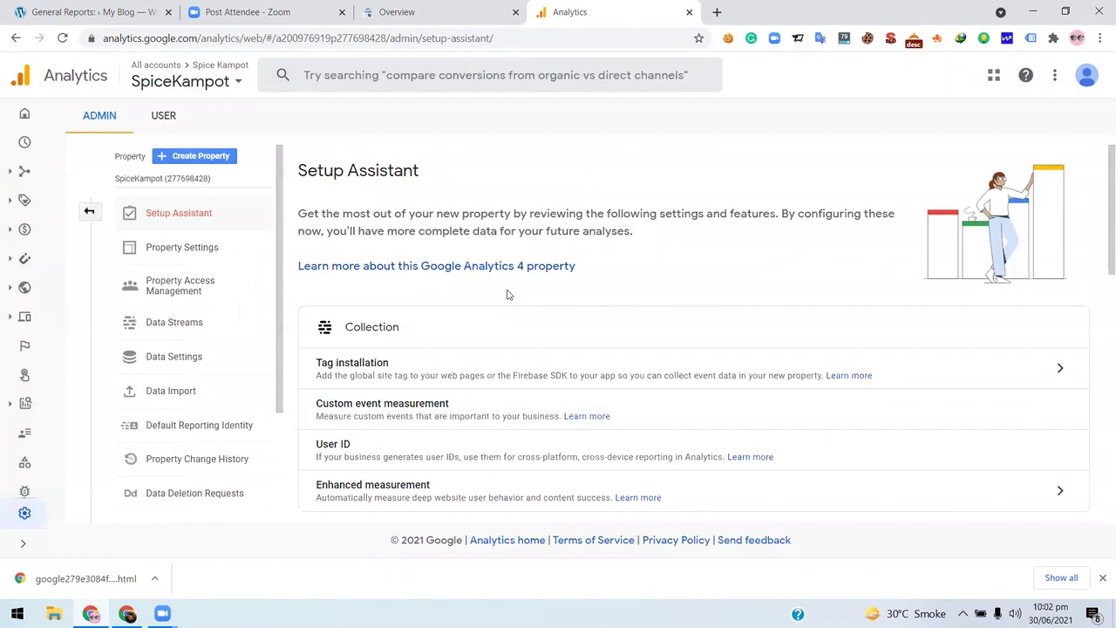
pyautogui.scroll(-5, 443, 311)
pyautogui.scroll(10, 442, 312)
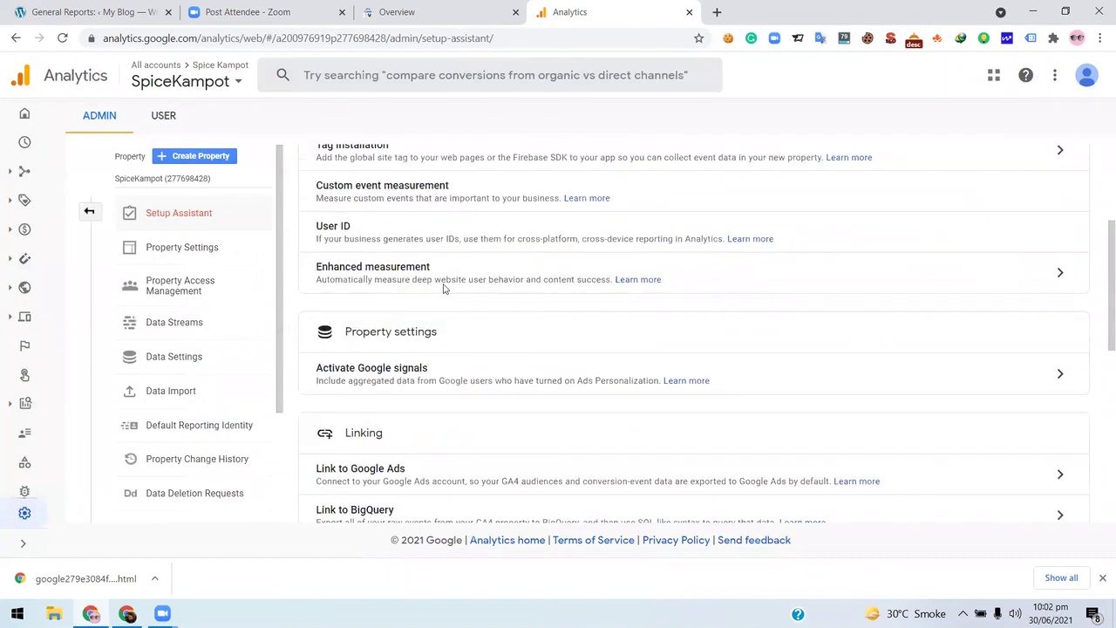
# - Confirm SpiceKampot in the property picker and go to Data Settings > Data Streams
pyautogui.click(190, 83)
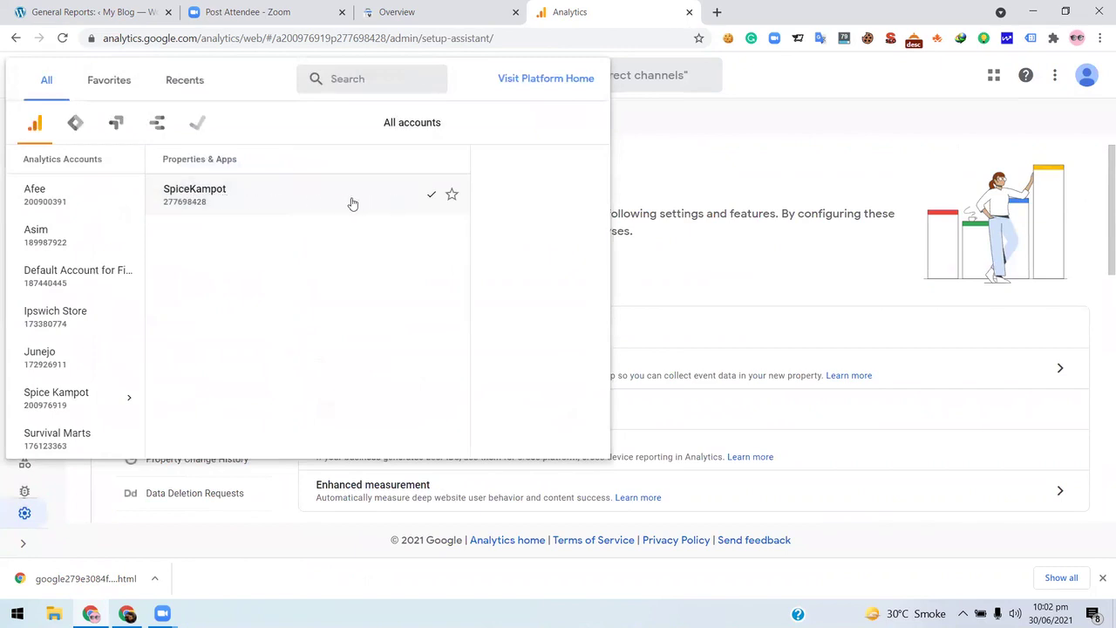
pyautogui.click(321, 195)
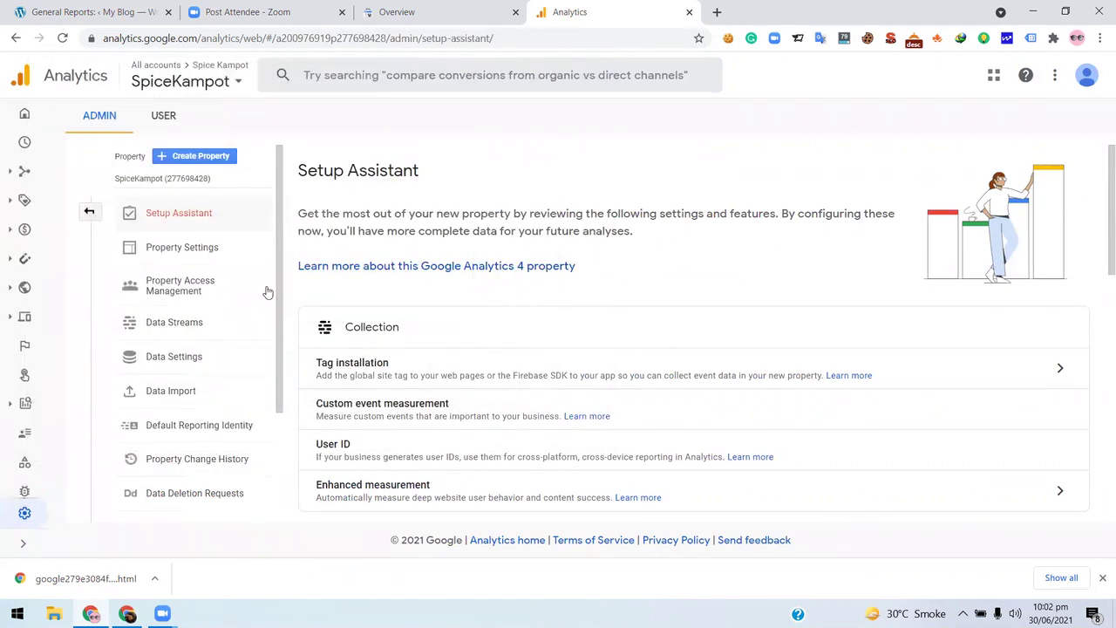
pyautogui.click(171, 359)
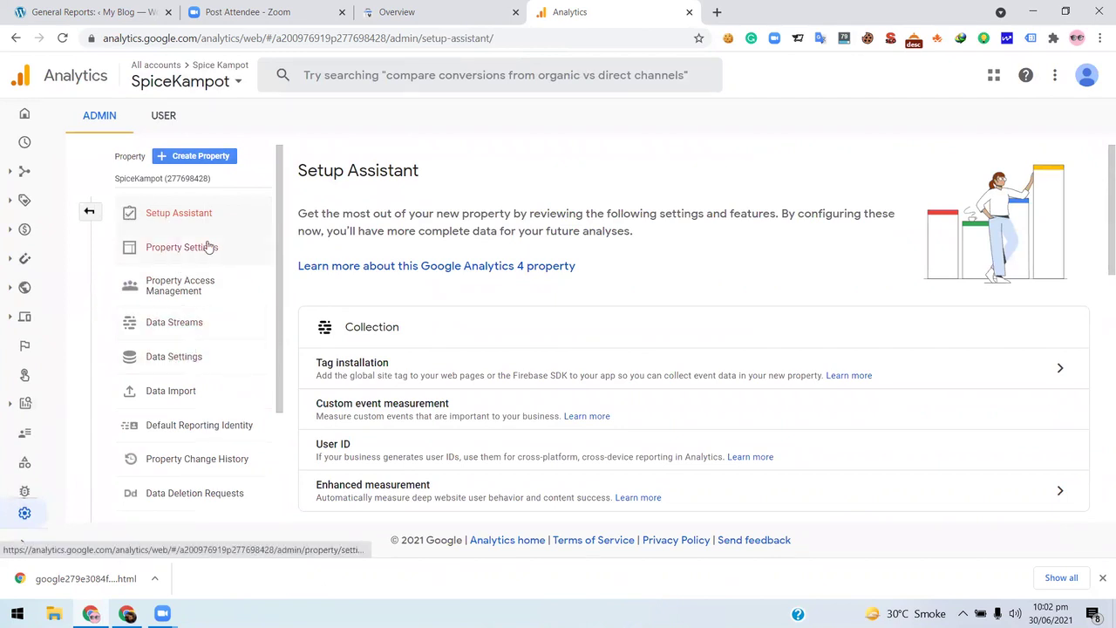
pyautogui.click(195, 357)
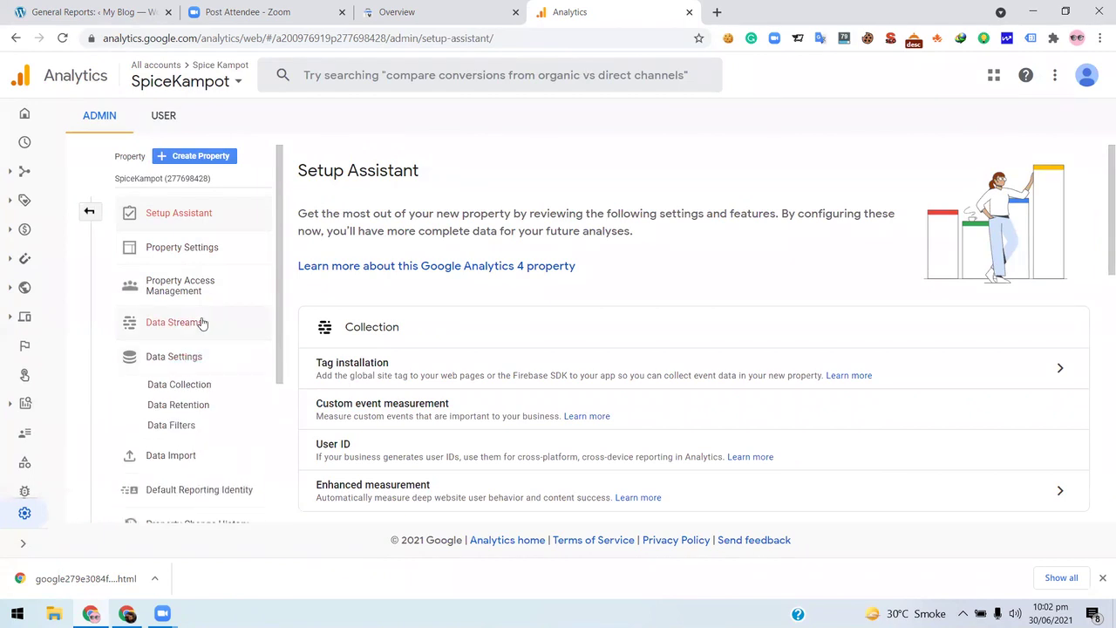
pyautogui.click(202, 321)
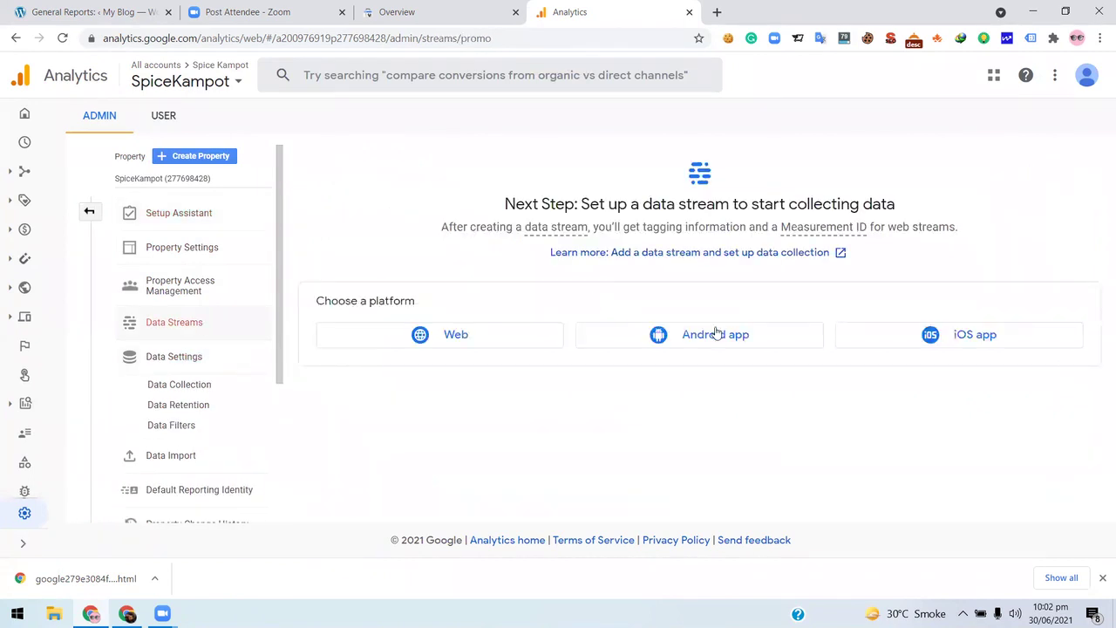
pyautogui.click(476, 333)
pyautogui.click(465, 200)
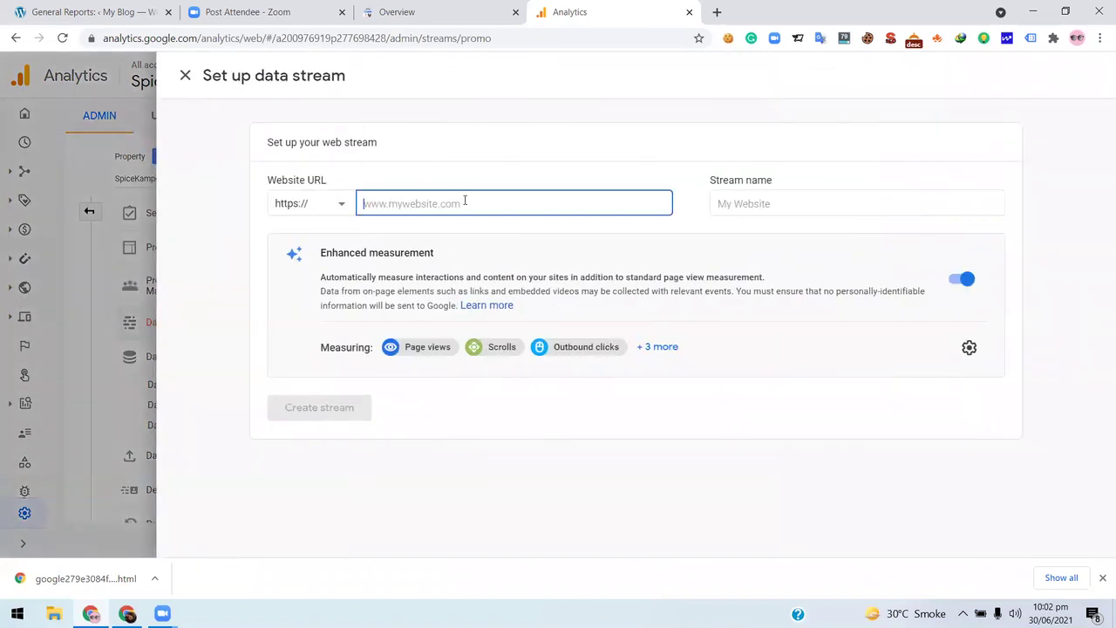
pyautogui.write('https://spicekampot.com/')
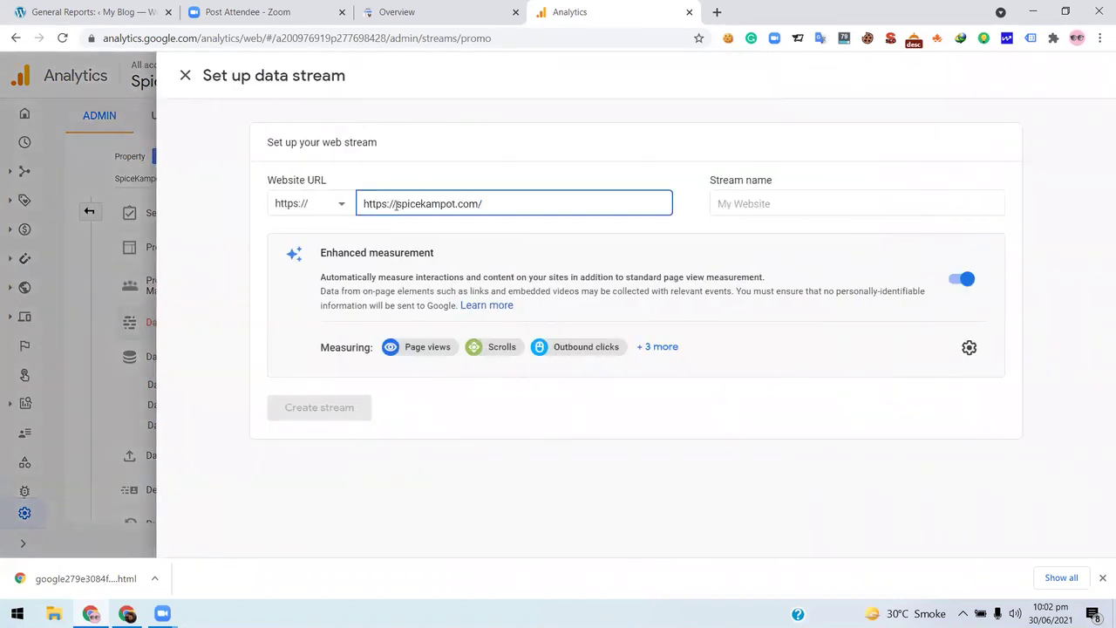
pyautogui.hotkey('shift', 'Home')
pyautogui.press('BackSpace')
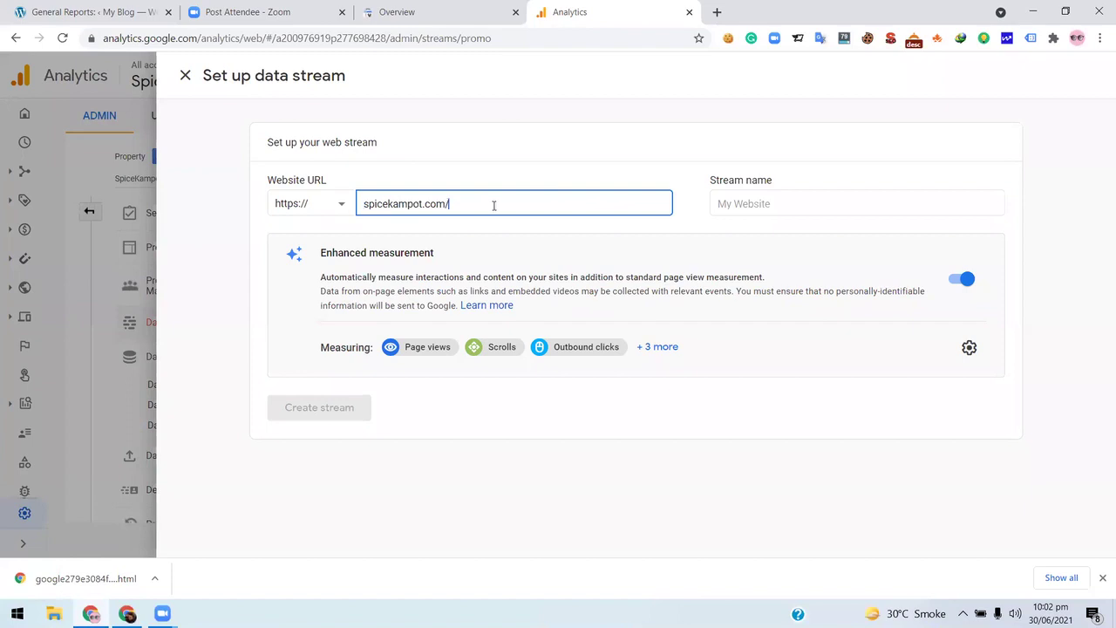
pyautogui.click(719, 205)
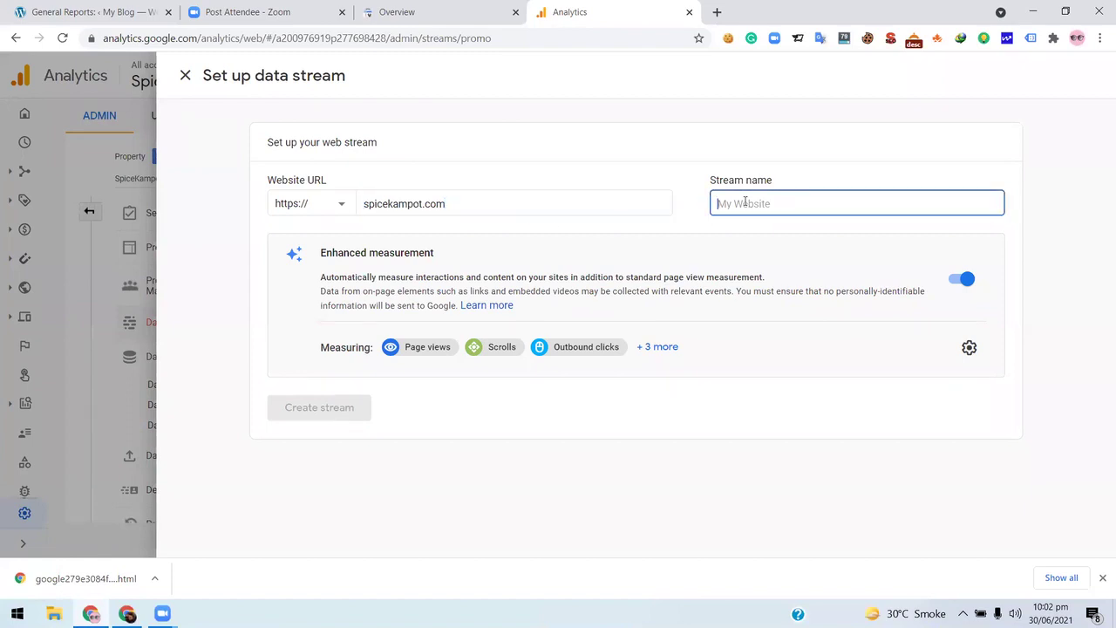
pyautogui.write('Spicekampot')
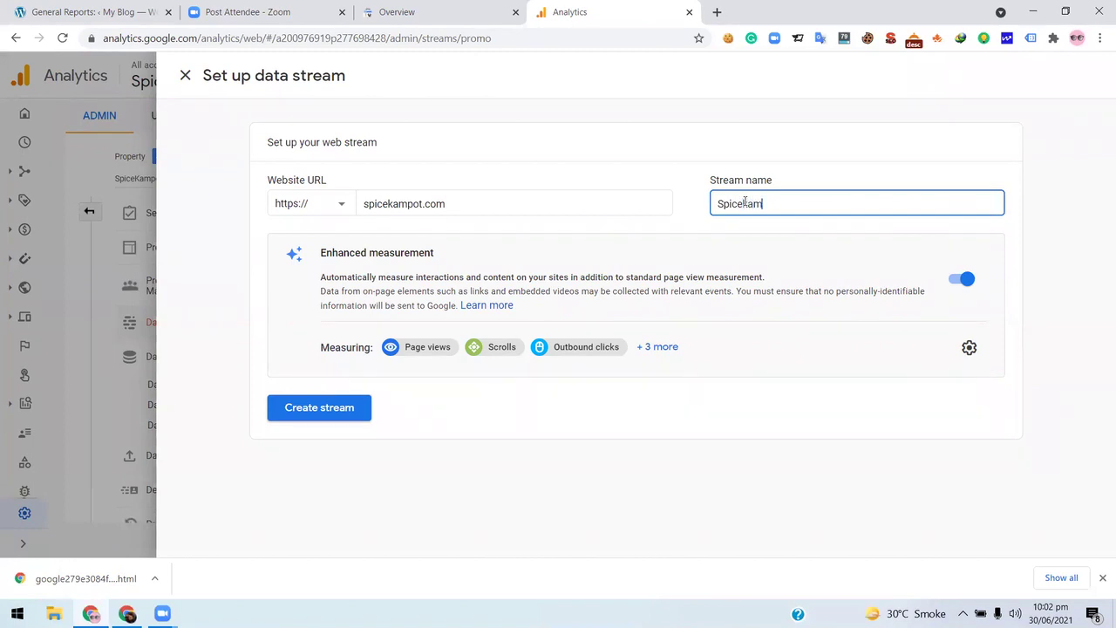
pyautogui.click(302, 409)
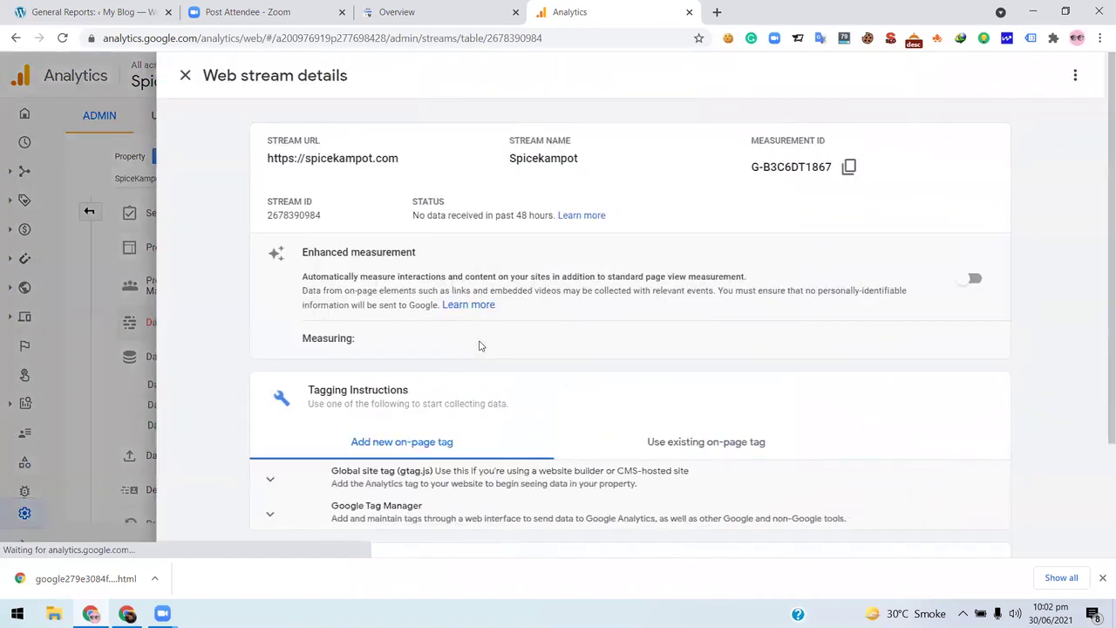
# - Dismiss the Measurement ID tip and select the measurement ID G-B3C6DT1867
pyautogui.scroll(-1, 637, 262)
pyautogui.scroll(1, 660, 285)
pyautogui.scroll(-2, 541, 279)
pyautogui.scroll(2, 495, 278)
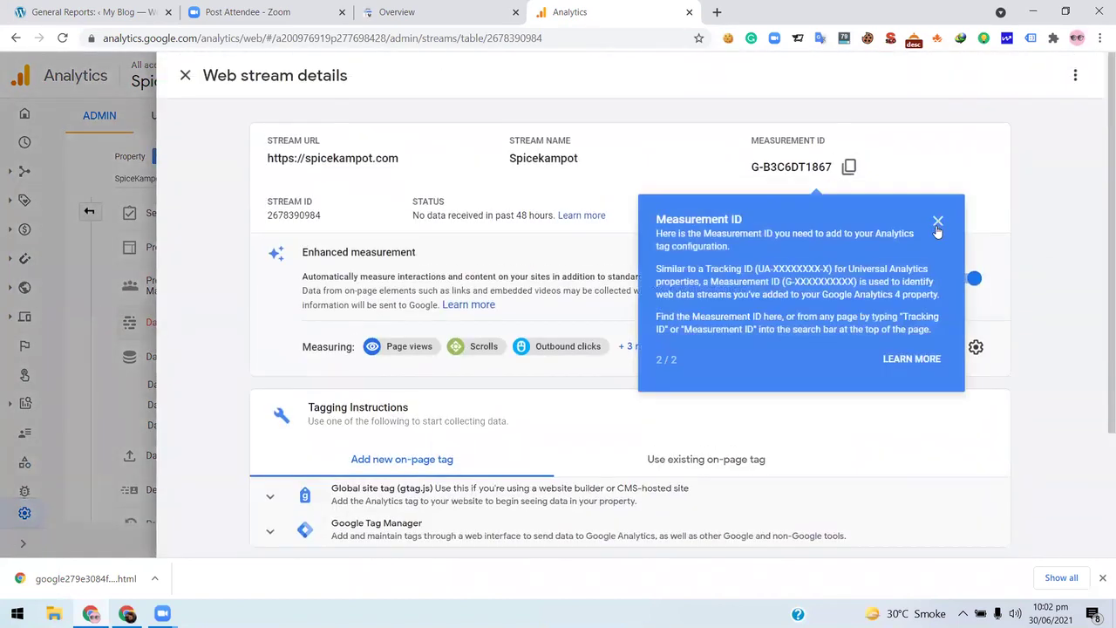
pyautogui.click(938, 221)
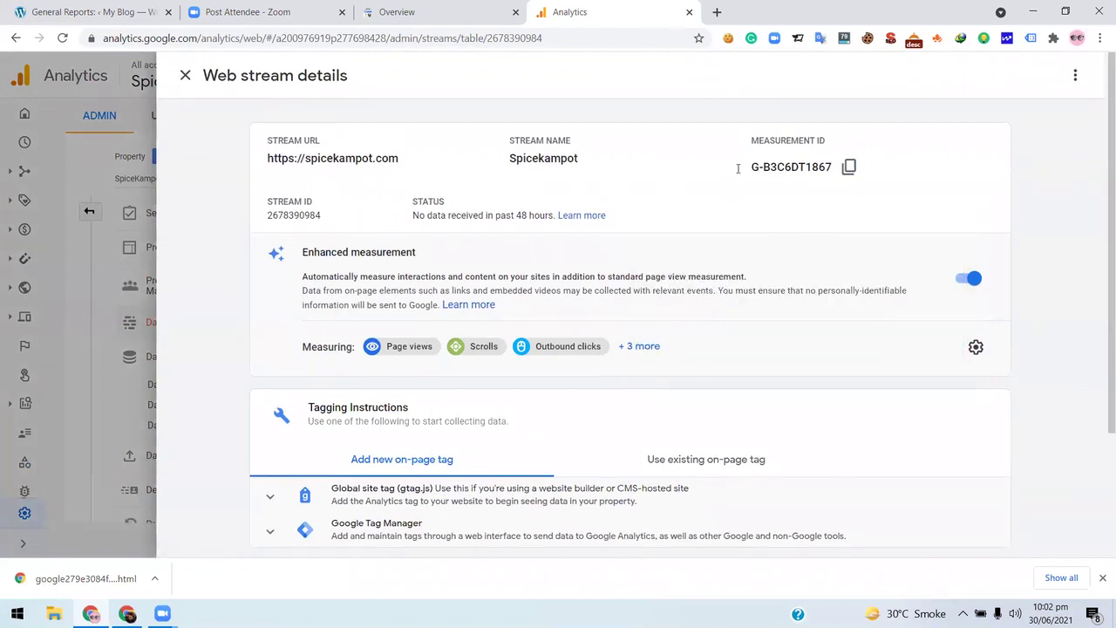
pyautogui.moveTo(752, 166); pyautogui.dragTo(832, 166)
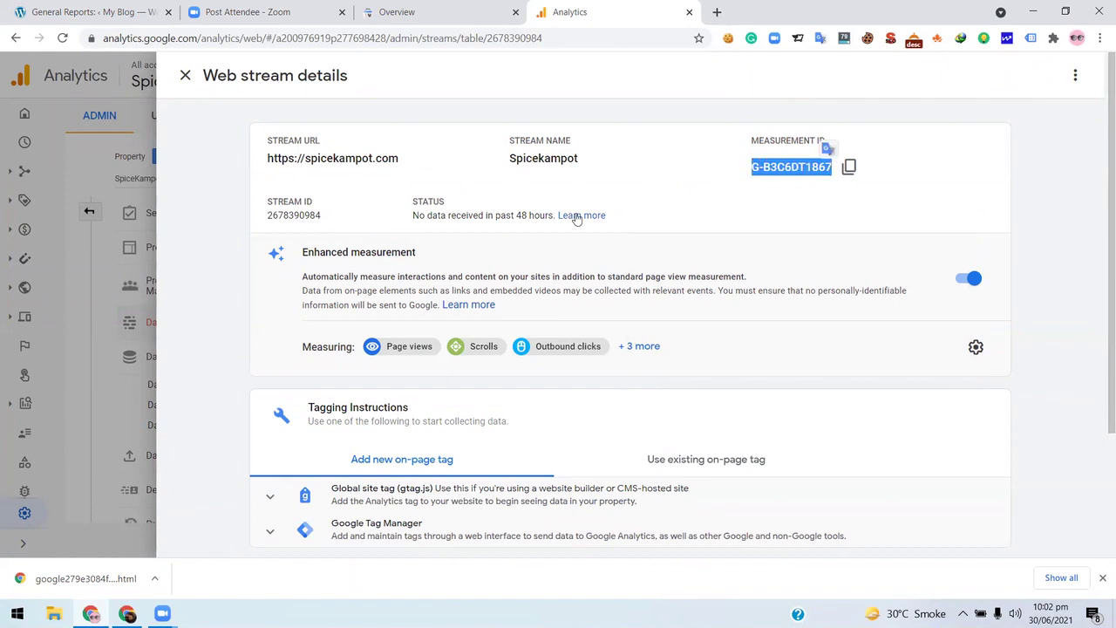
# - Expand the Global site tag (gtag.js) snippet under Tagging Instructions
pyautogui.scroll(-2, 580, 222)
pyautogui.scroll(2, 579, 225)
pyautogui.scroll(-2, 481, 306)
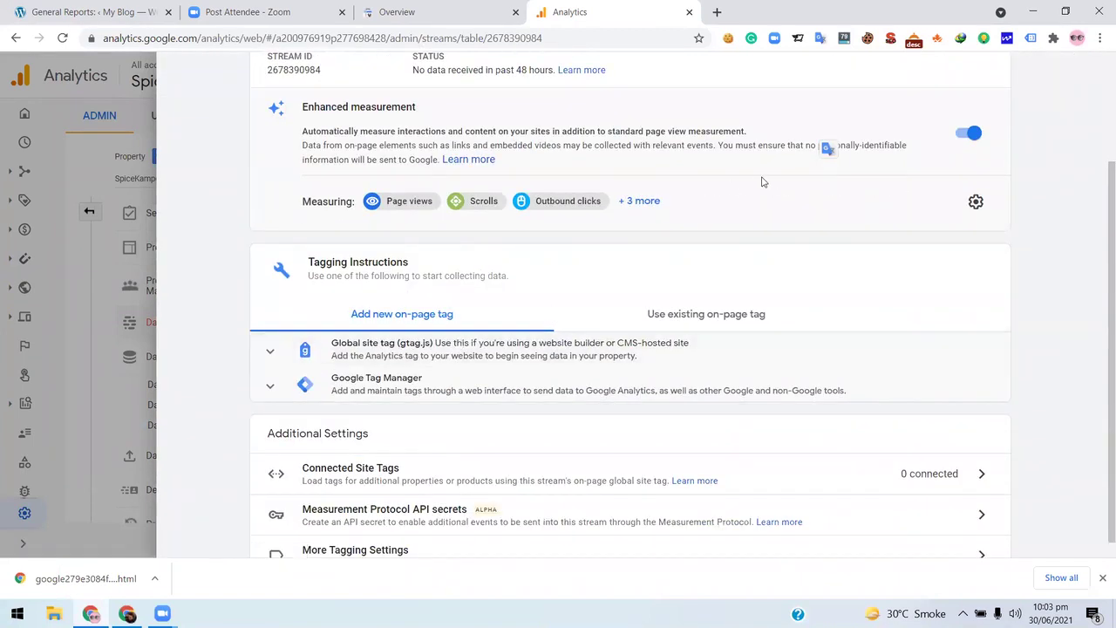
pyautogui.scroll(2, 785, 189)
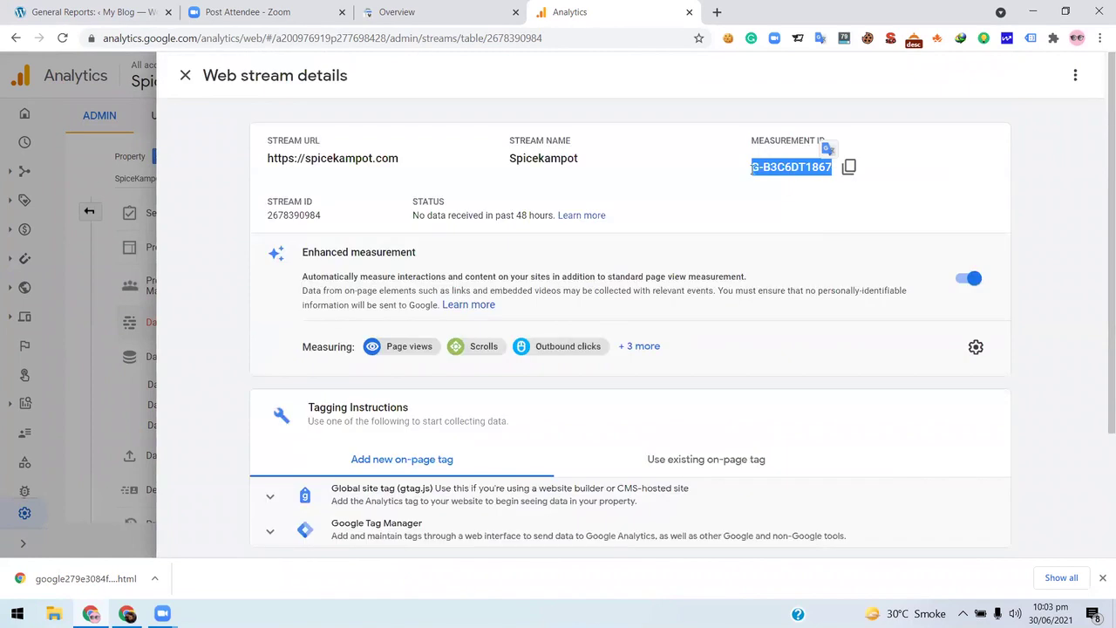
pyautogui.scroll(-2, 601, 197)
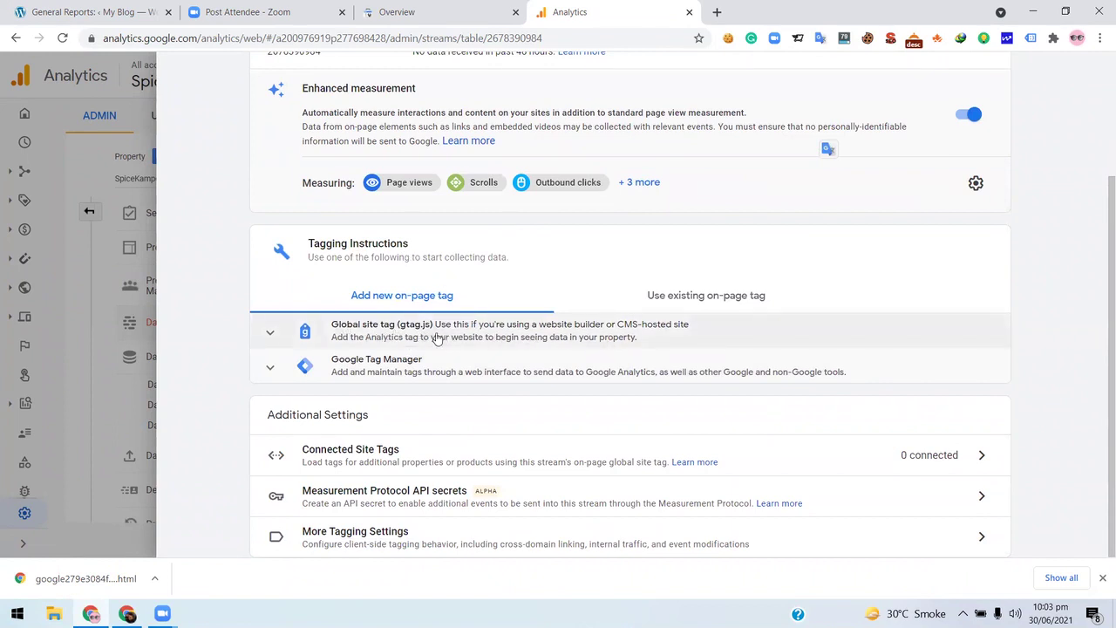
pyautogui.click(439, 338)
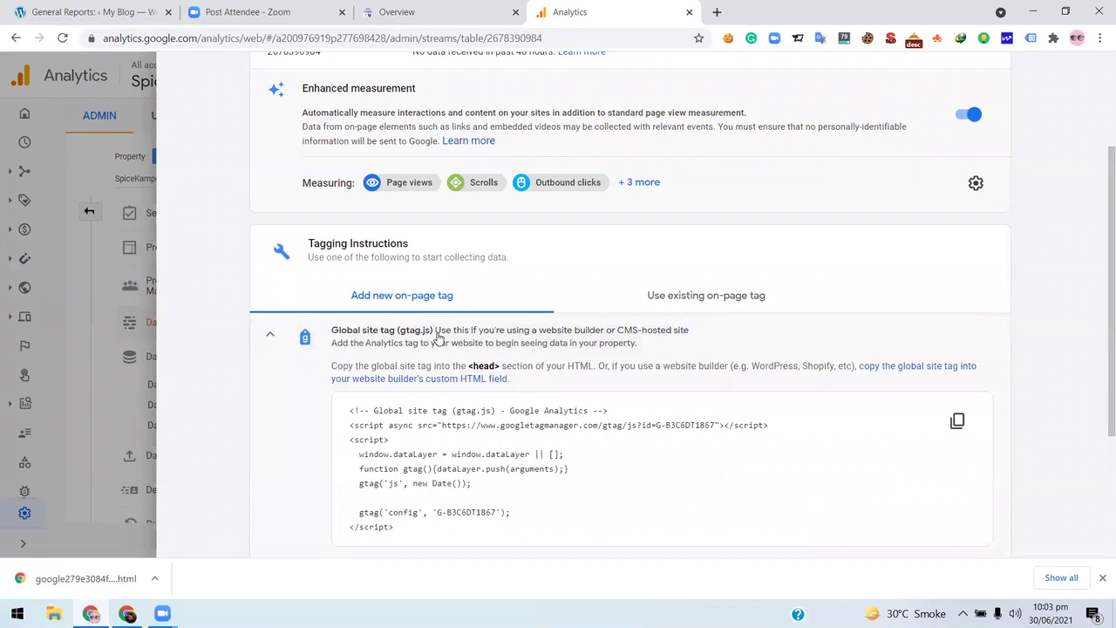
pyautogui.scroll(-2, 728, 318)
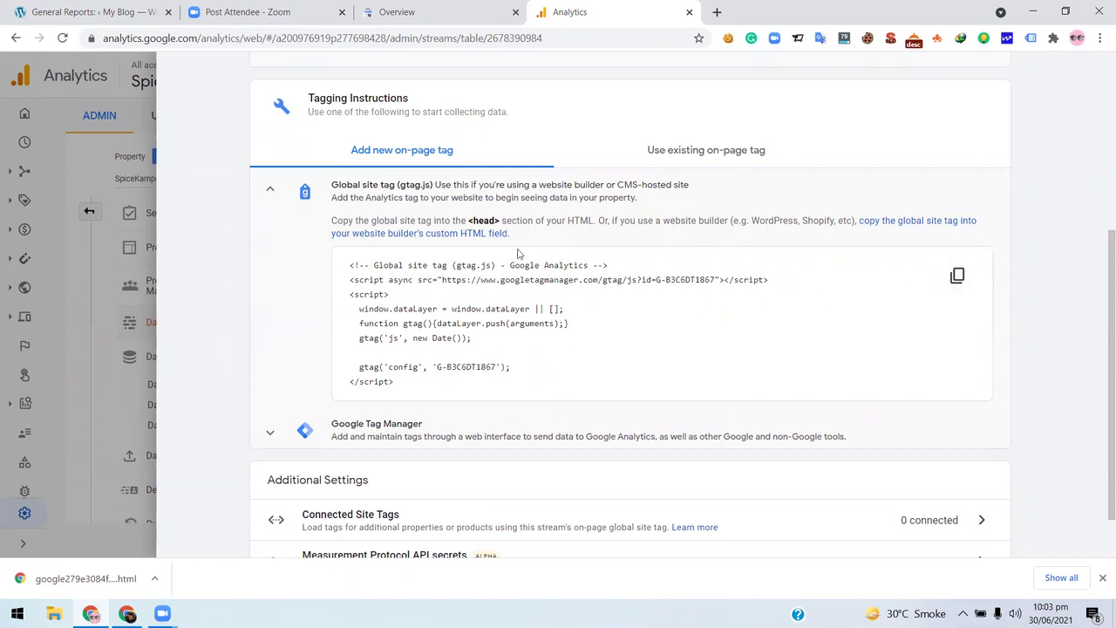
# - Copy the gtag.js global site tag script and return to the WordPress reports tab
pyautogui.click(957, 277)
pyautogui.click(108, 6)
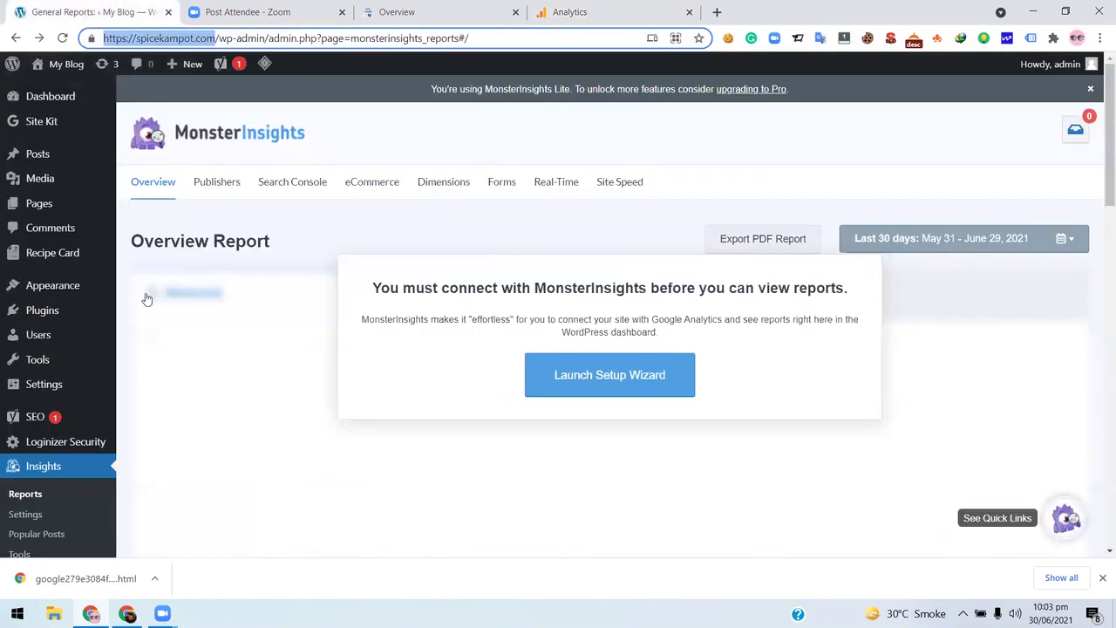
# - Open the Foodica Theme Editor from the Appearance menu
pyautogui.scroll(-2, 48, 419)
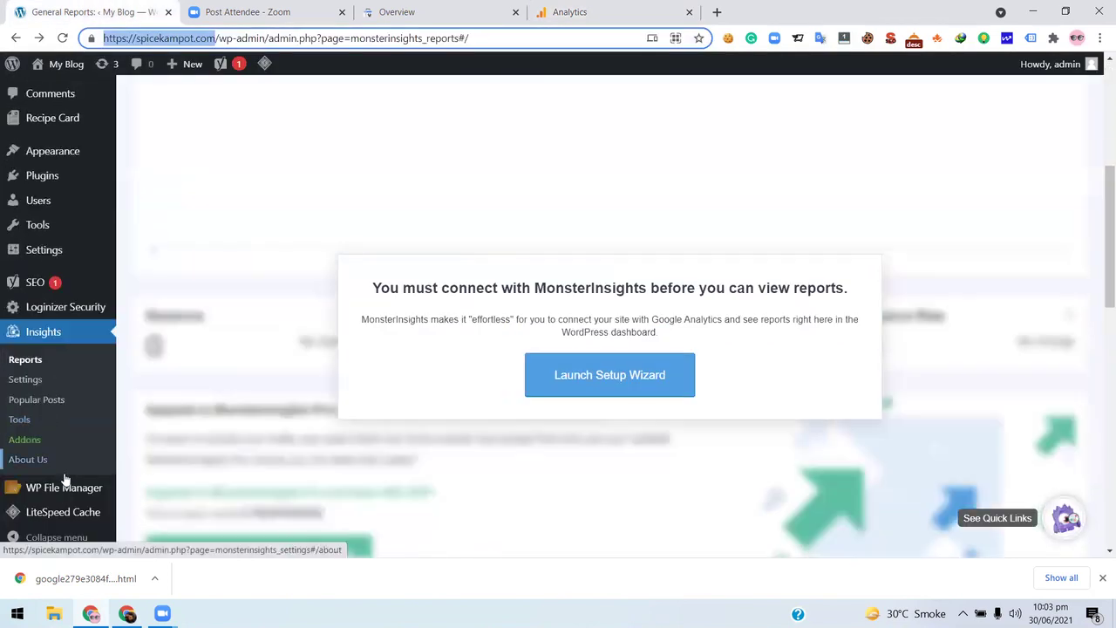
pyautogui.moveTo(64, 489)
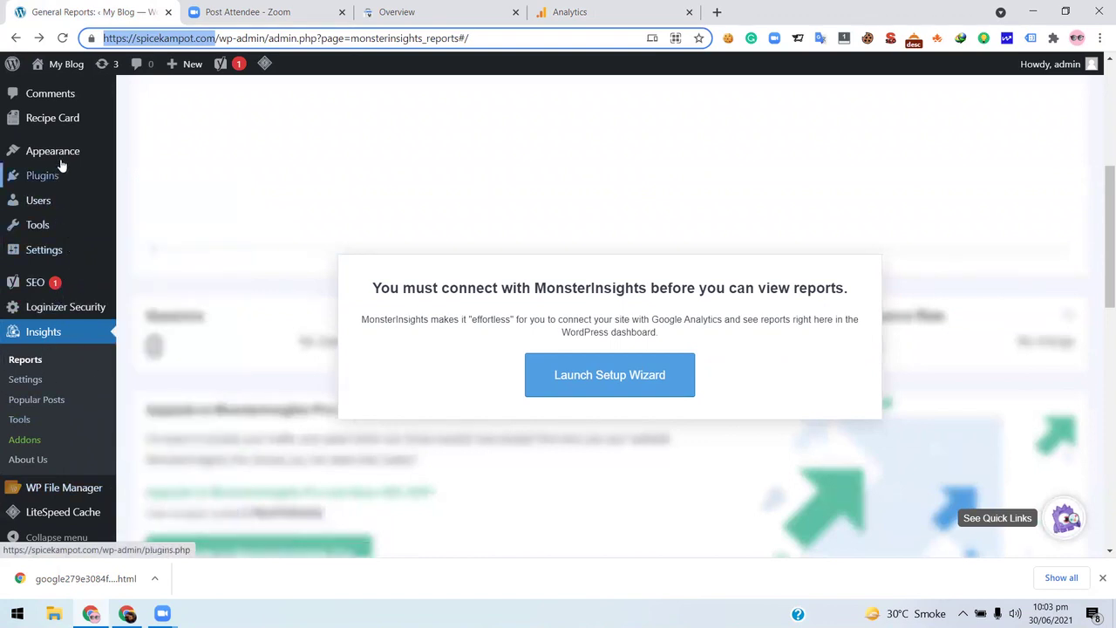
pyautogui.moveTo(30, 151)
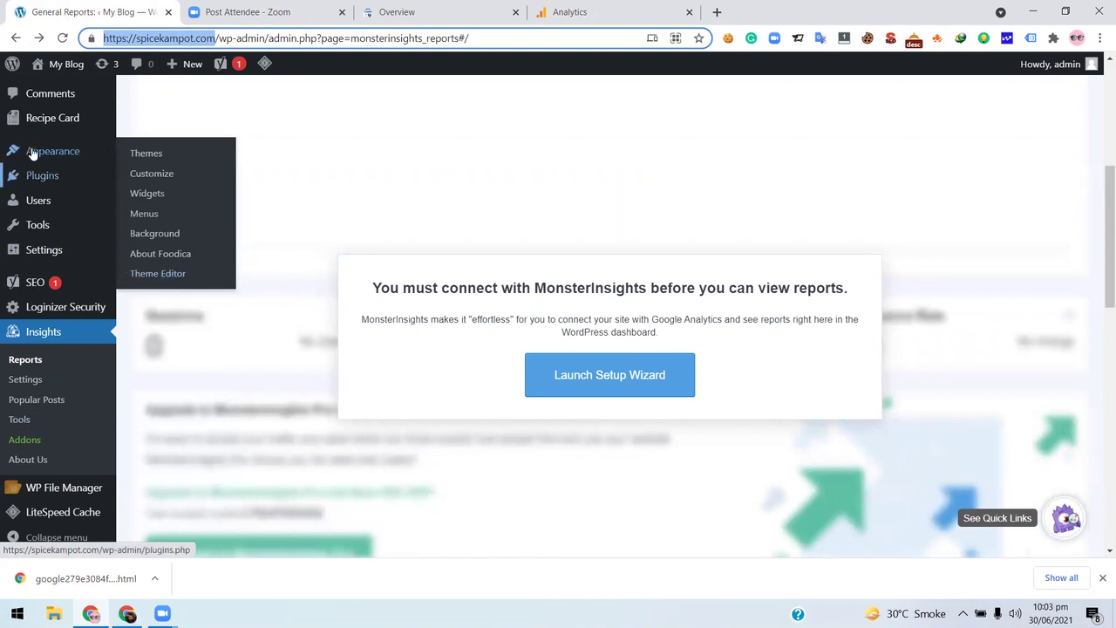
pyautogui.click(171, 276)
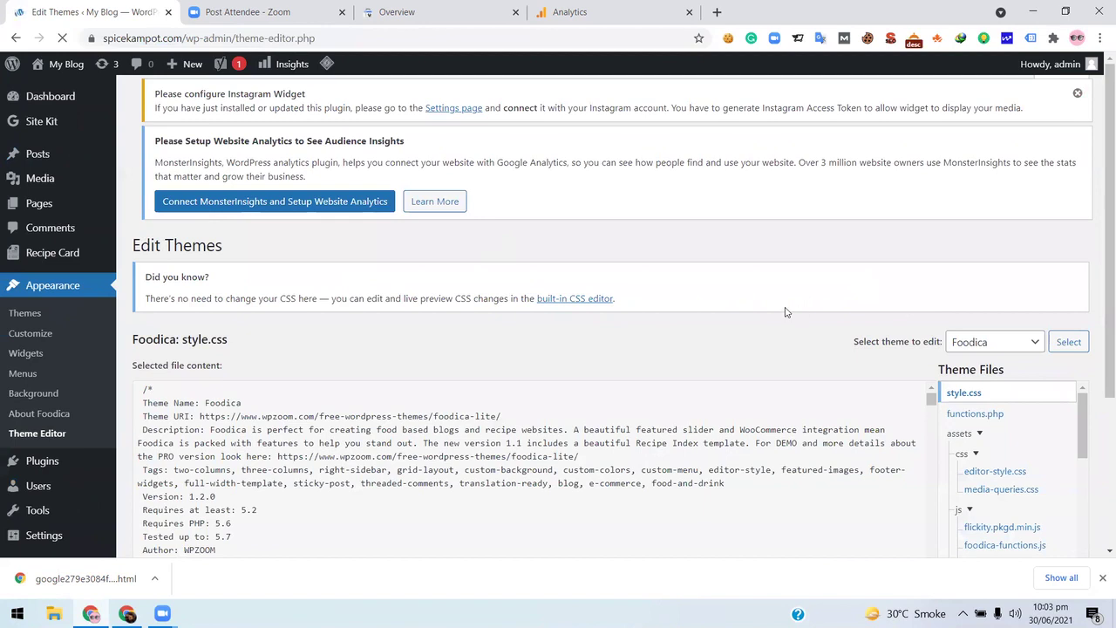
# - Open Foodica's header.php and re-copy the gtag script from Google Analytics
pyautogui.scroll(-2, 905, 294)
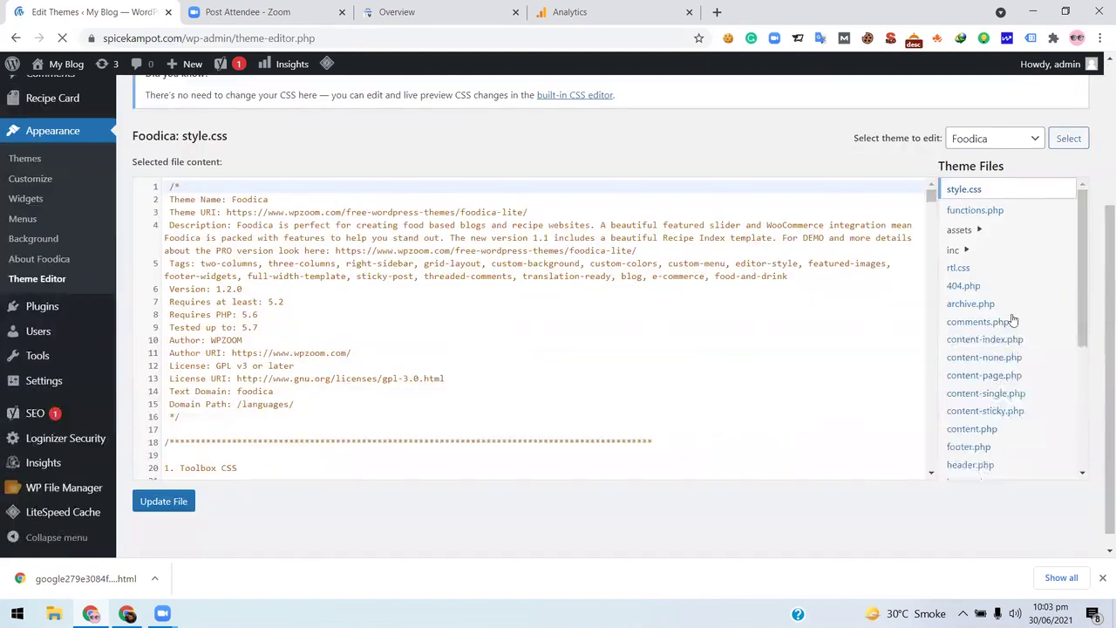
pyautogui.scroll(-2, 1013, 321)
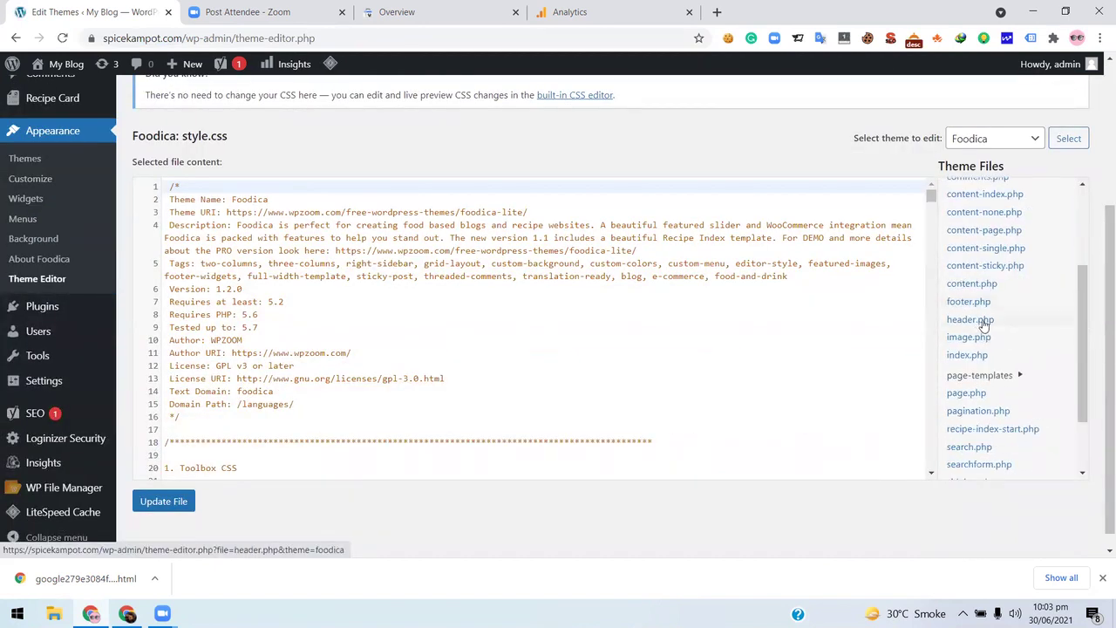
pyautogui.click(974, 321)
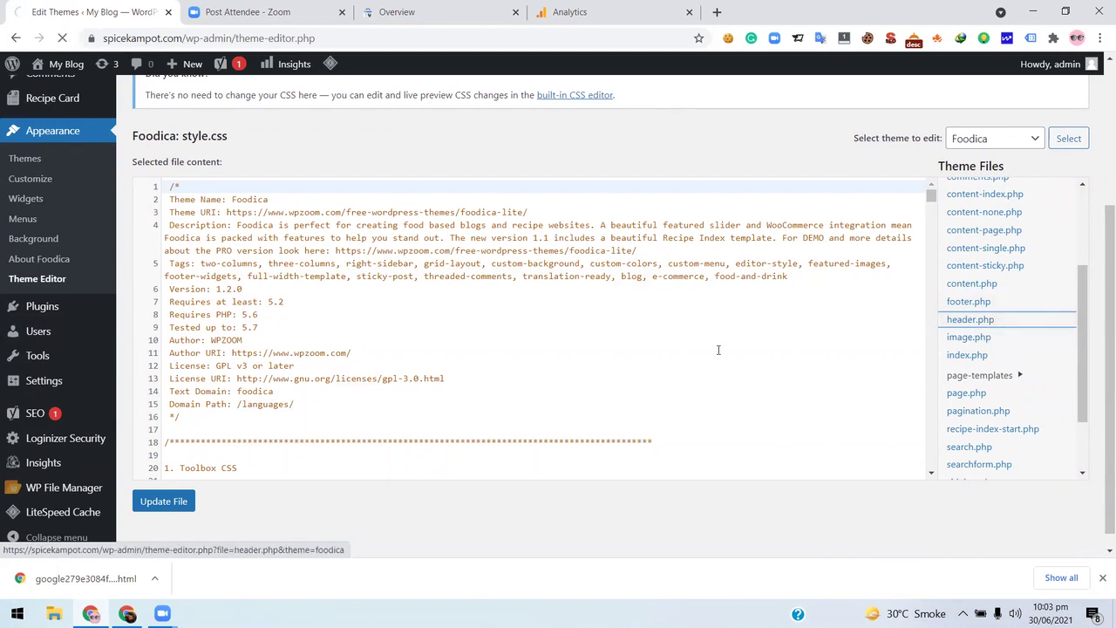
pyautogui.click(616, 19)
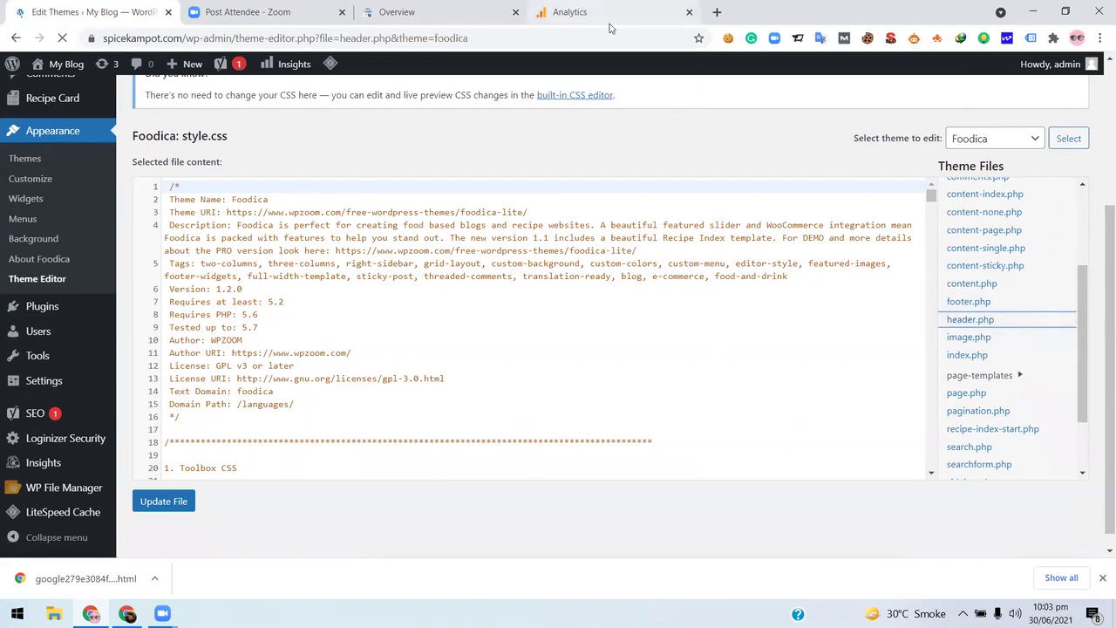
pyautogui.click(958, 277)
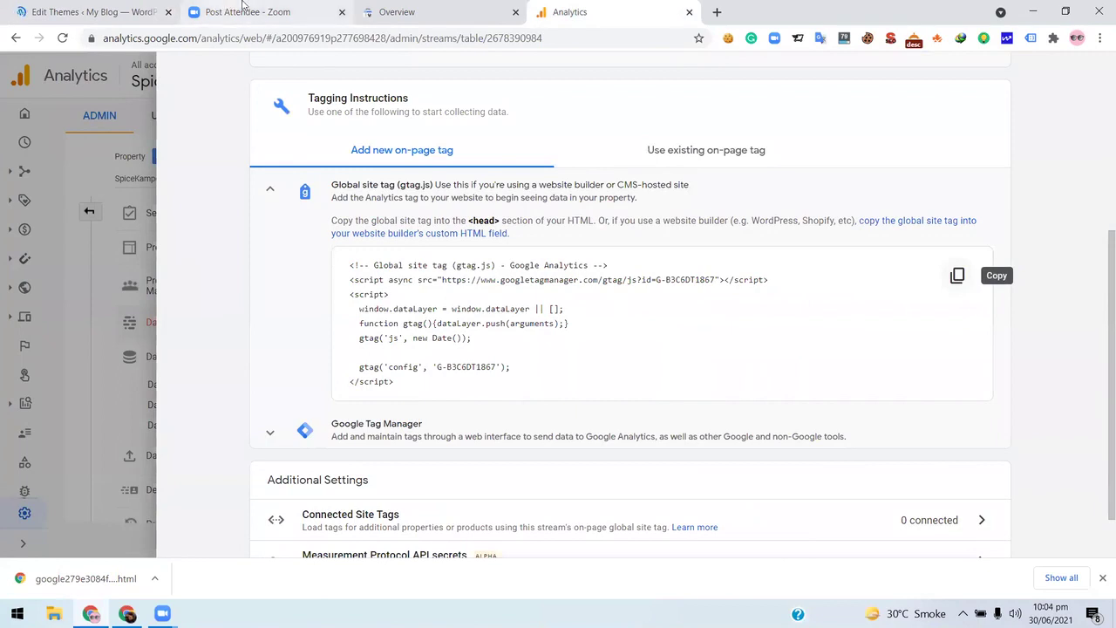
pyautogui.click(91, 12)
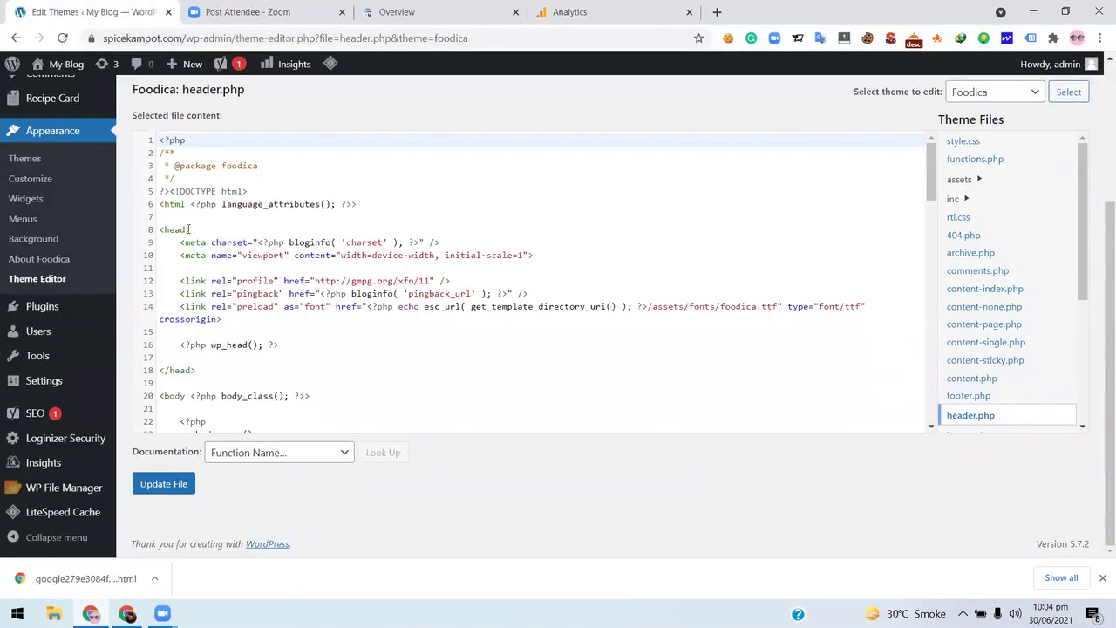
# - Paste the gtag script on a new line right after <head> on line 8
pyautogui.click(192, 229)
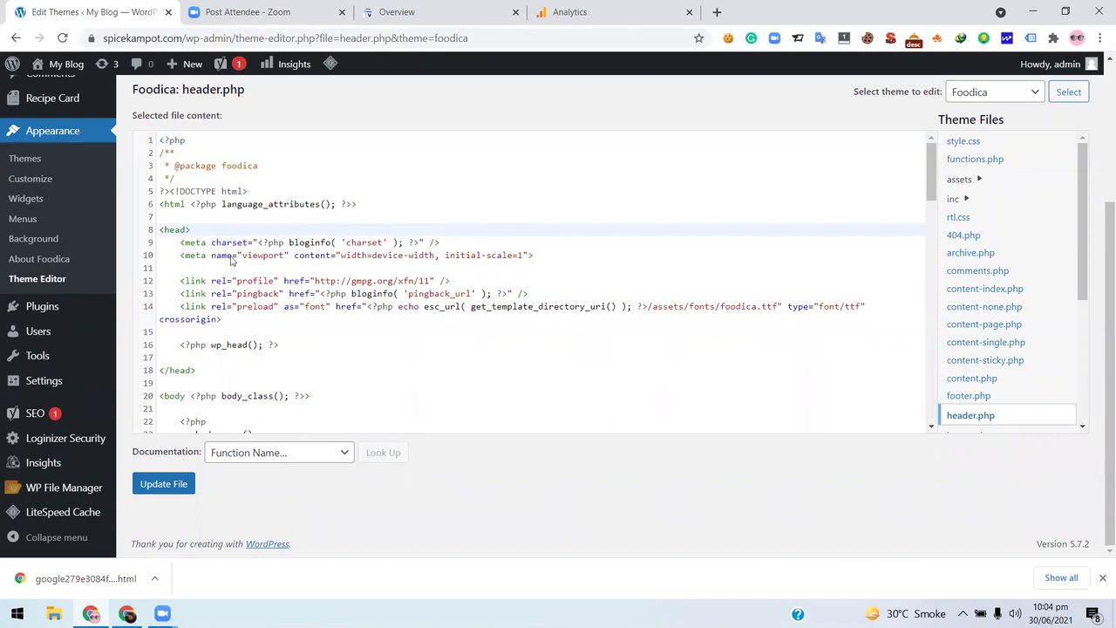
pyautogui.click(189, 230)
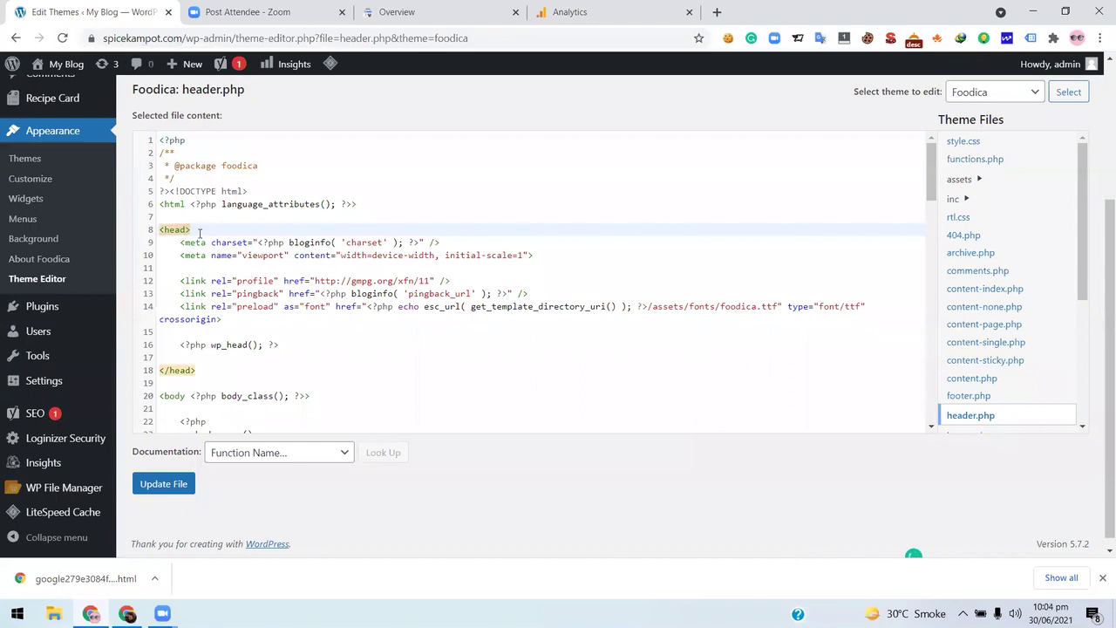
pyautogui.click(201, 229)
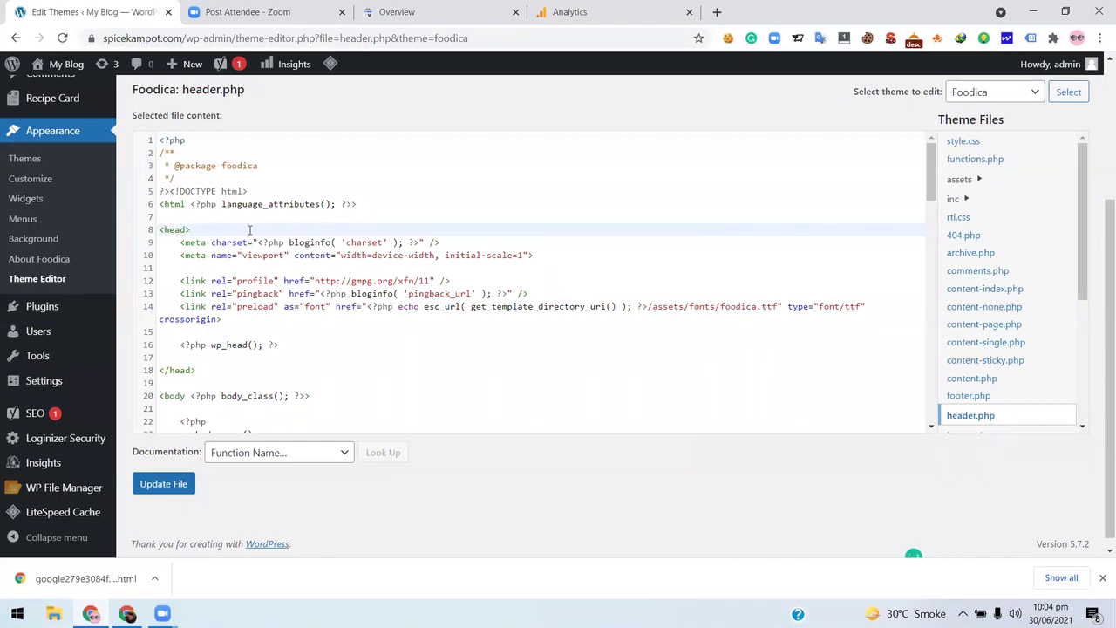
pyautogui.press('Return')
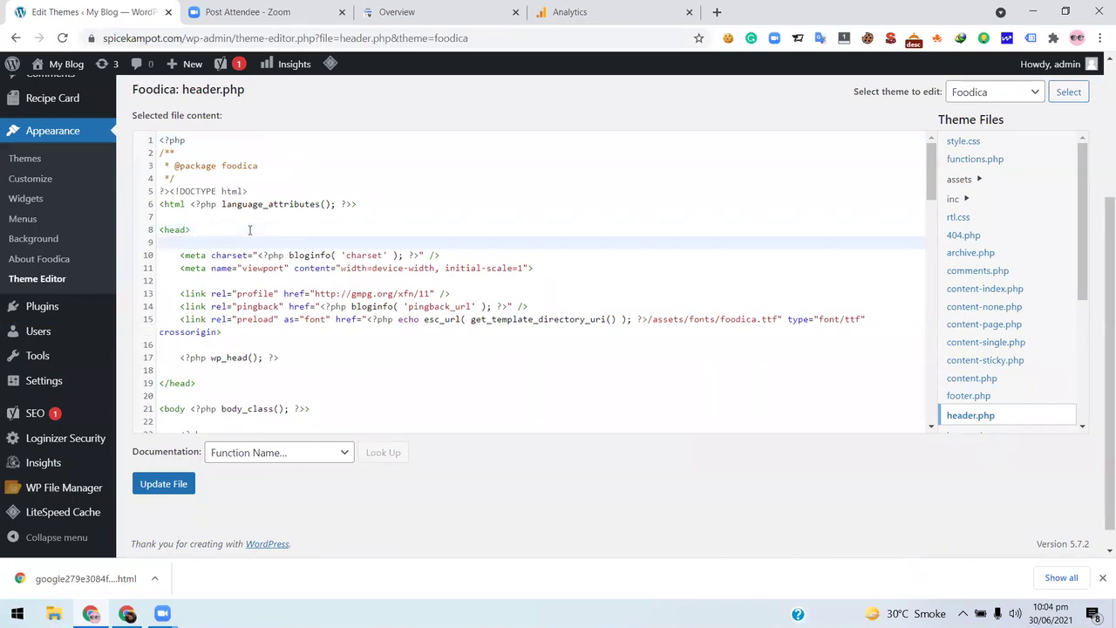
pyautogui.hotkey('ctrl', 'v')
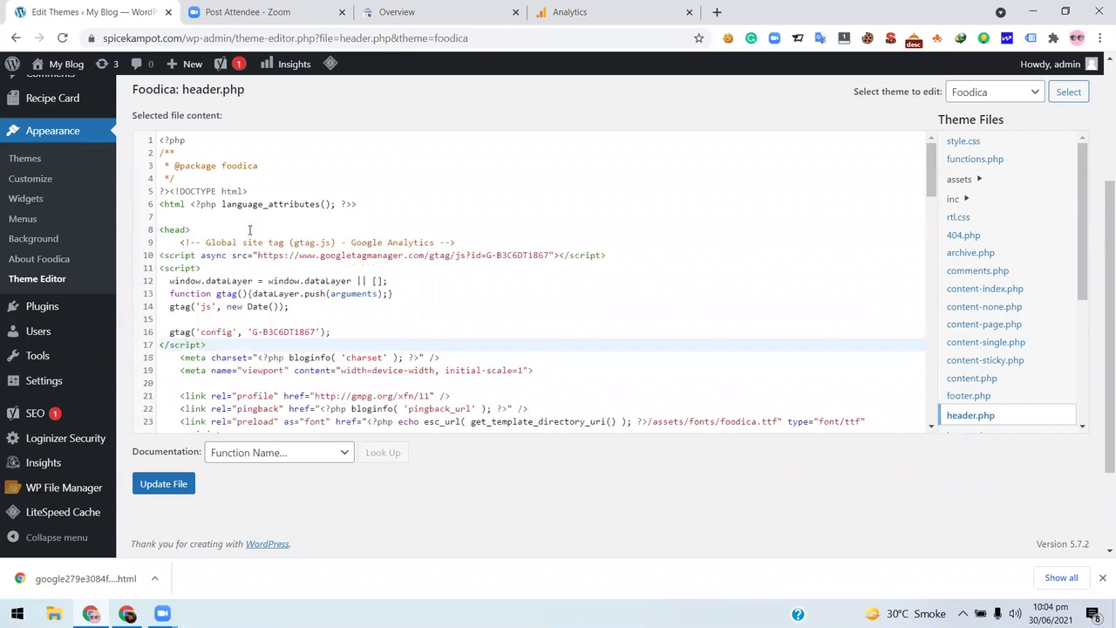
# - Save header.php with Update File, which warns the file may not be saved
pyautogui.click(165, 486)
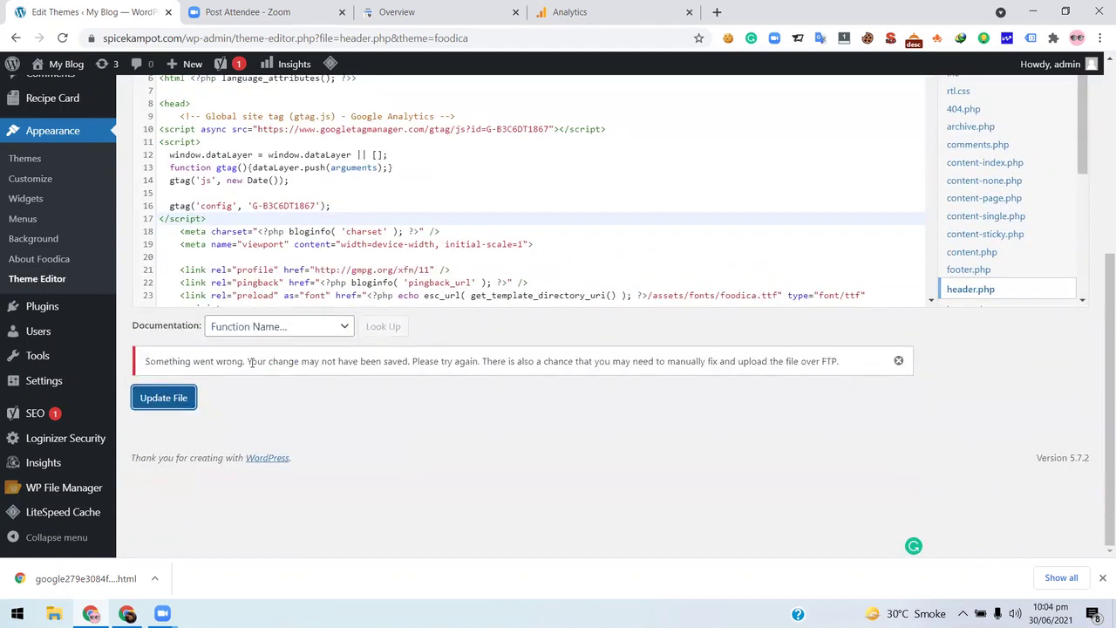
pyautogui.scroll(4, 279, 349)
pyautogui.scroll(-6, 278, 422)
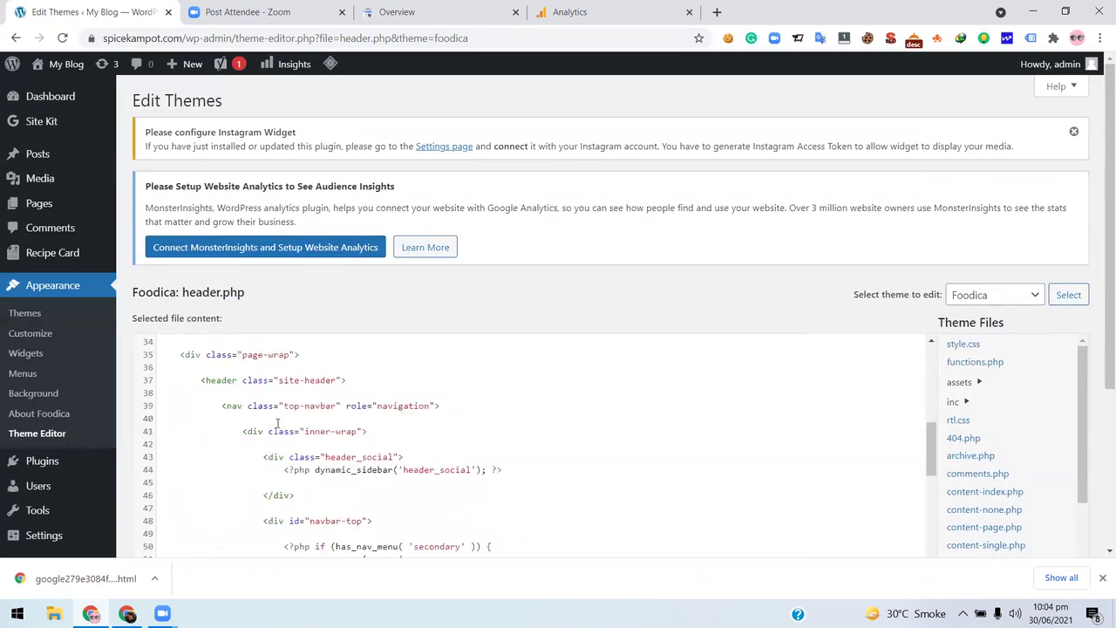
pyautogui.scroll(6, 277, 423)
pyautogui.scroll(-3, 427, 261)
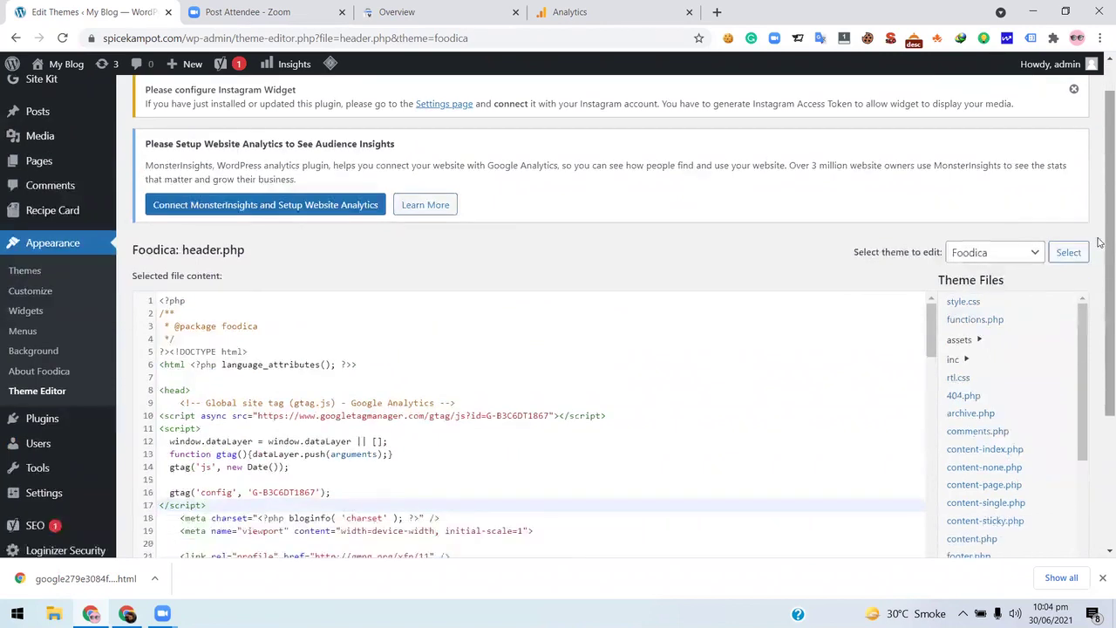
pyautogui.scroll(3, 660, 315)
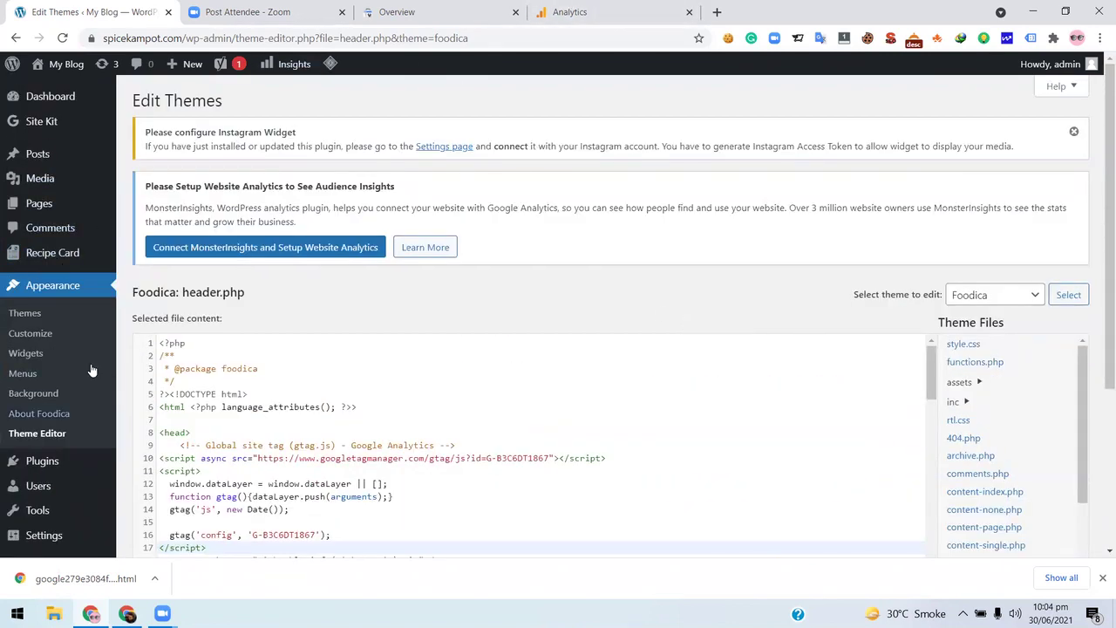
pyautogui.scroll(-2, 87, 349)
pyautogui.moveTo(72, 431)
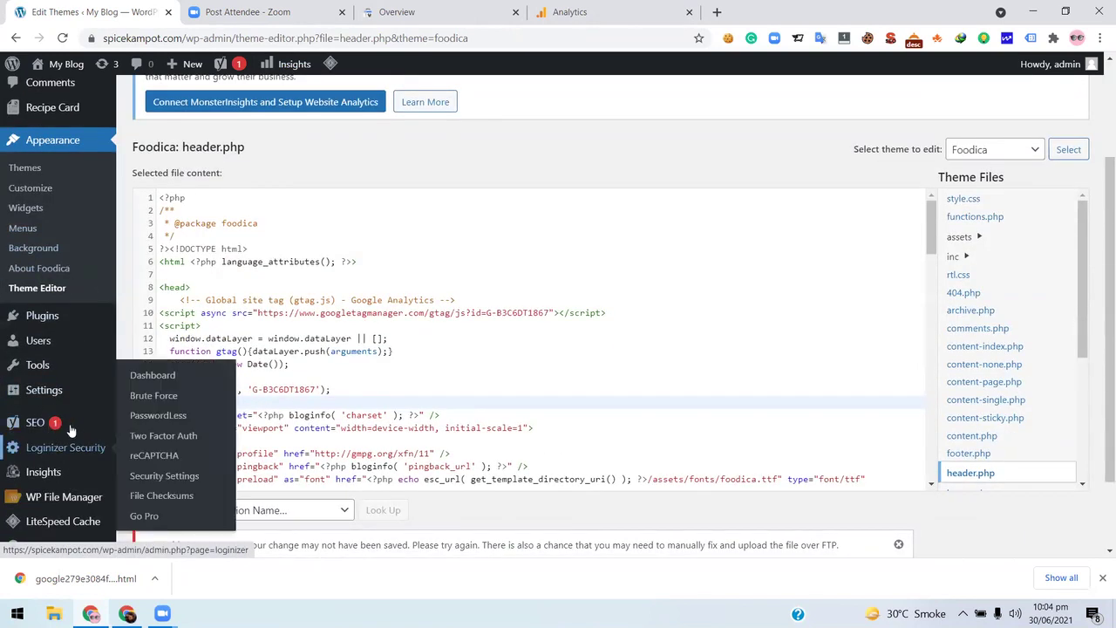
pyautogui.scroll(-2, 72, 430)
pyautogui.moveTo(63, 314)
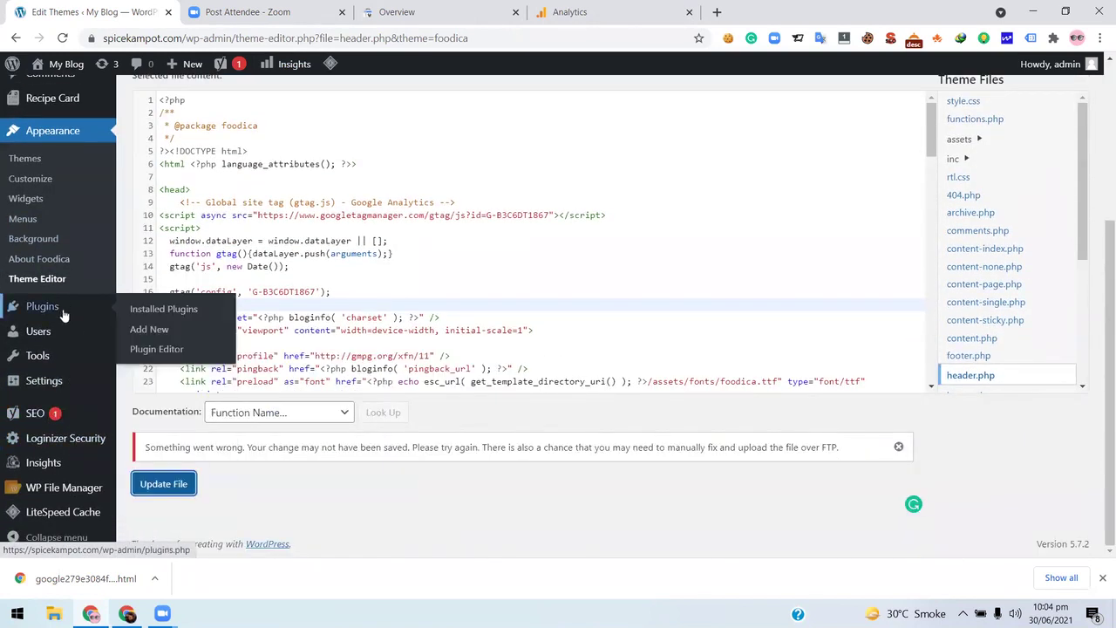
# - Leave the editor for Insights, run the setup wizard as Publisher (Blog), and connect MonsterInsights
pyautogui.click(54, 466)
pyautogui.click(628, 119)
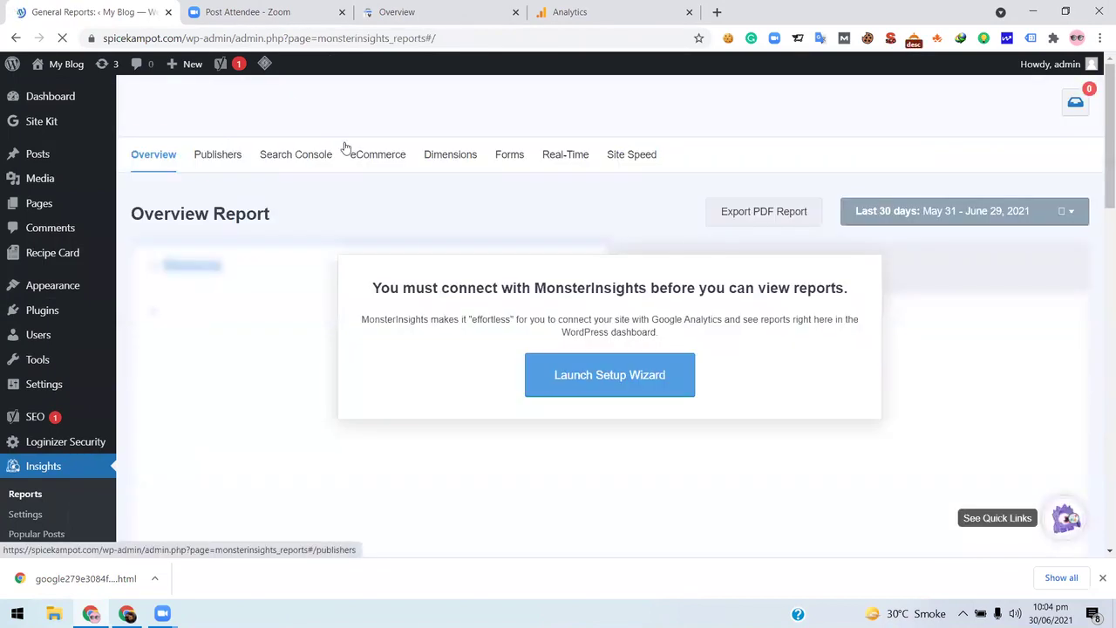
pyautogui.click(616, 386)
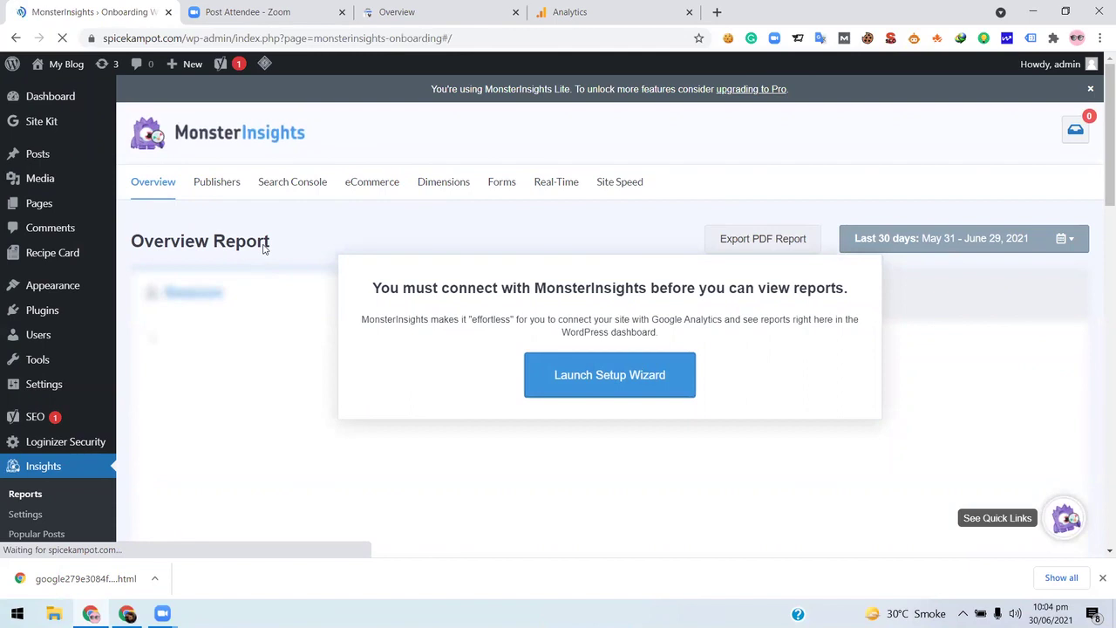
pyautogui.scroll(-1, 397, 348)
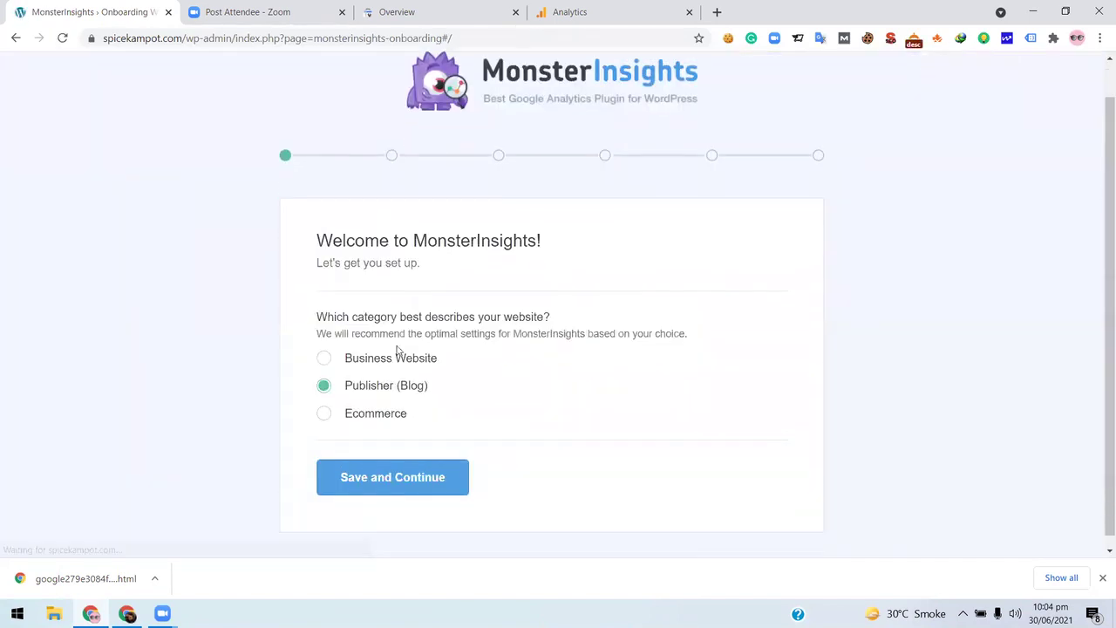
pyautogui.click(404, 467)
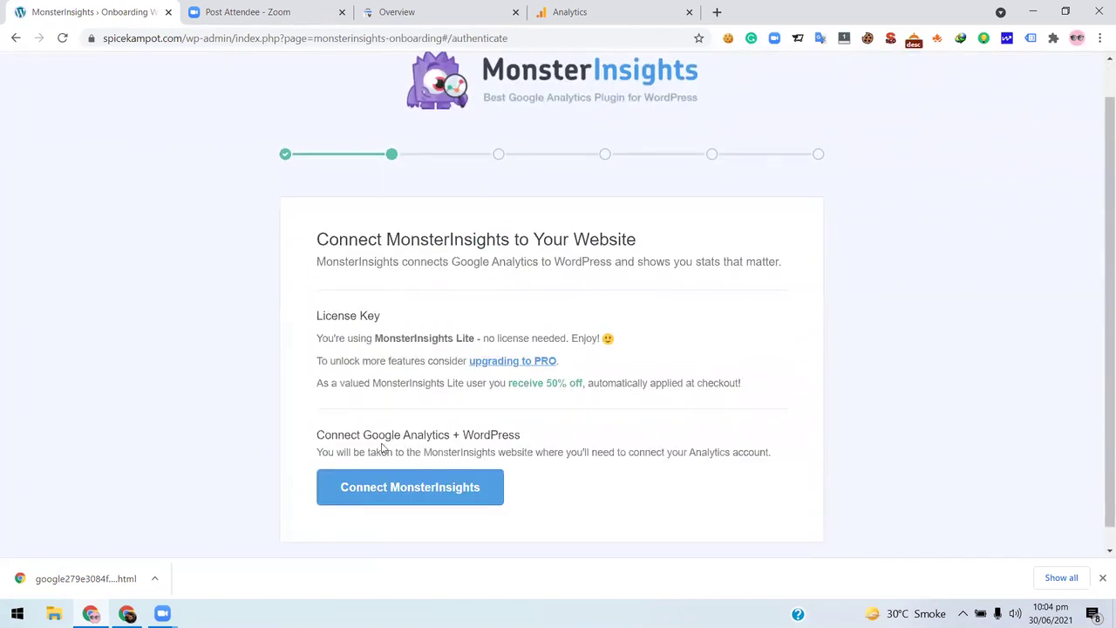
pyautogui.click(448, 481)
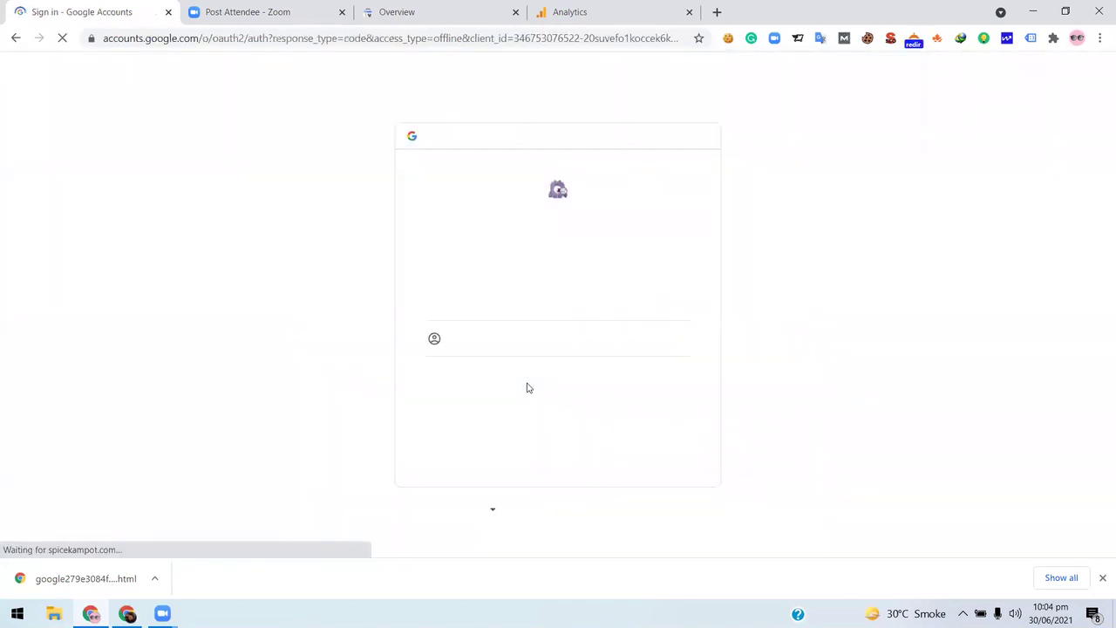
# - Sign in with the chosen Google account and allow MonsterInsights access
pyautogui.click(507, 299)
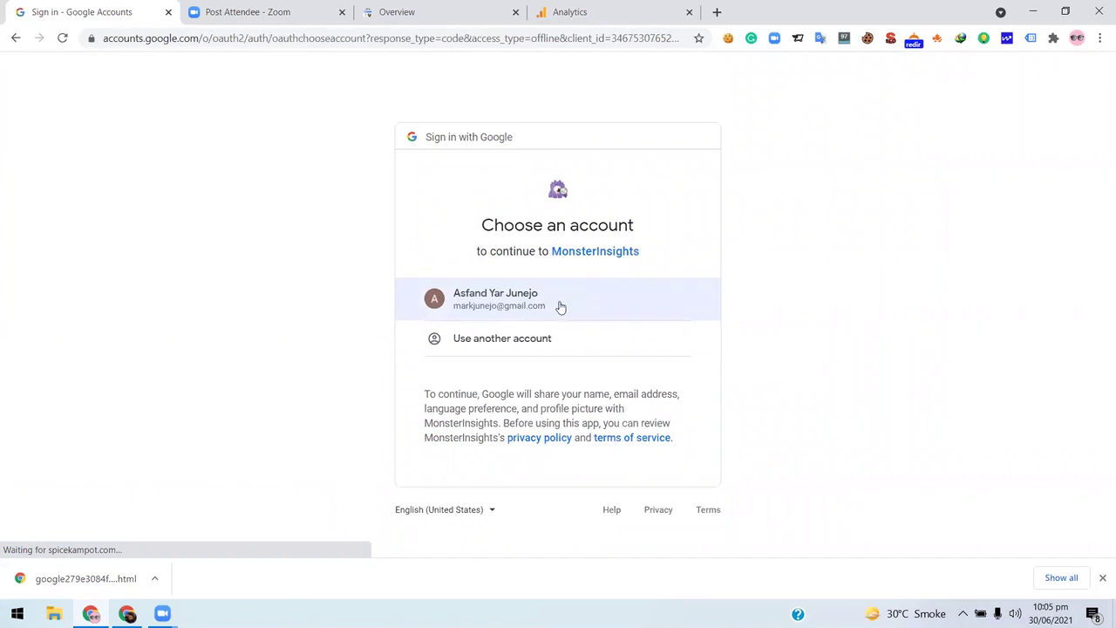
pyautogui.click(654, 280)
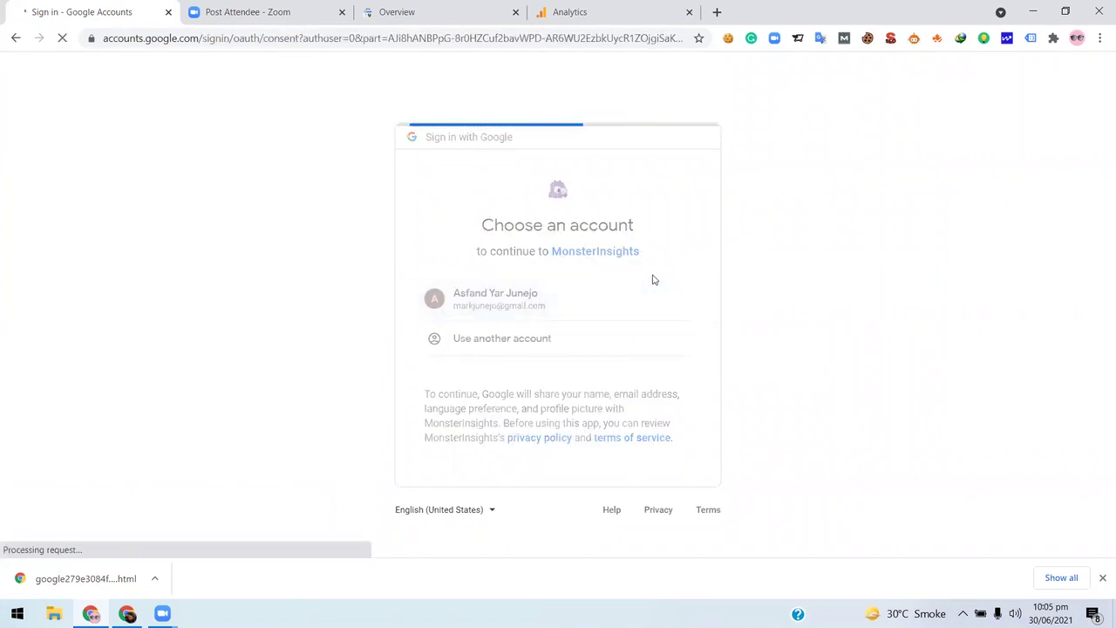
pyautogui.scroll(-2, 390, 387)
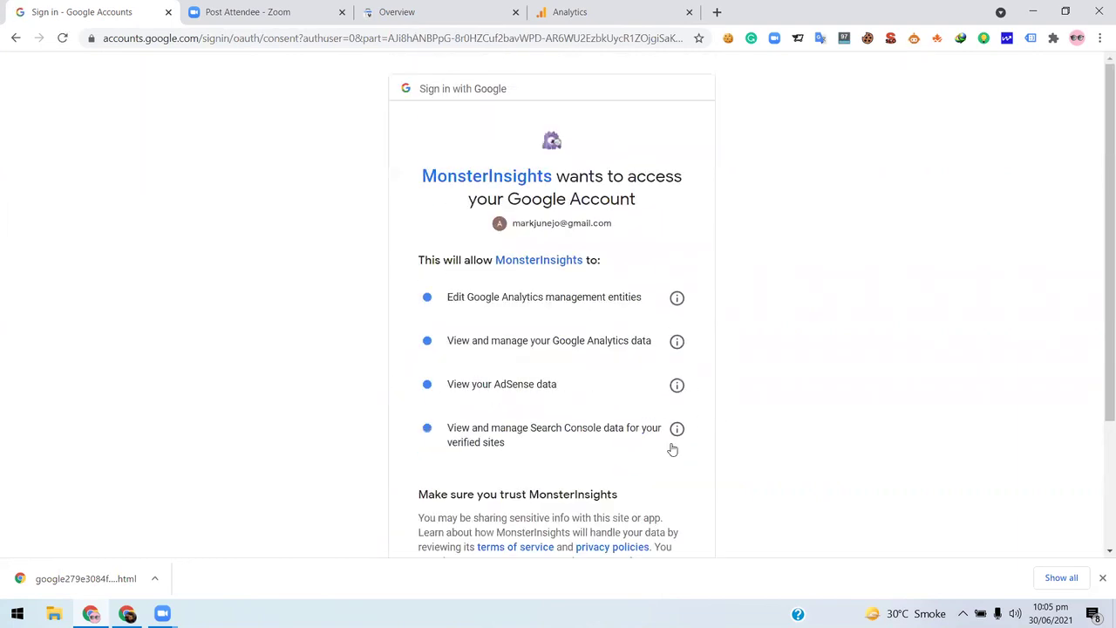
pyautogui.scroll(-2, 670, 448)
pyautogui.click(665, 457)
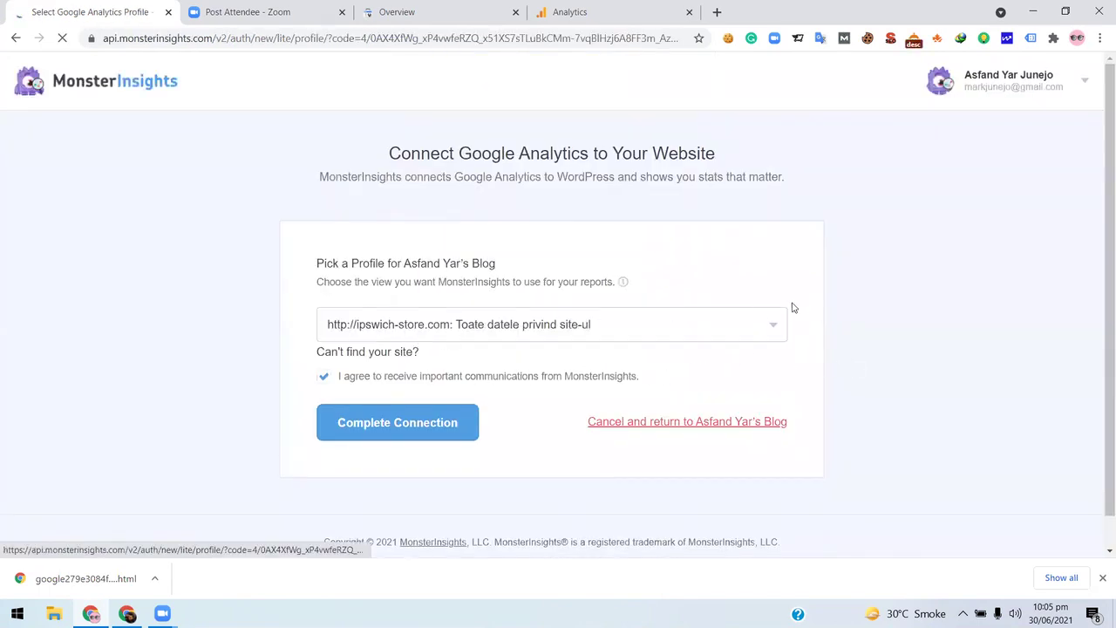
# - Browse the Analytics profile list, keeping the current profile
pyautogui.click(721, 330)
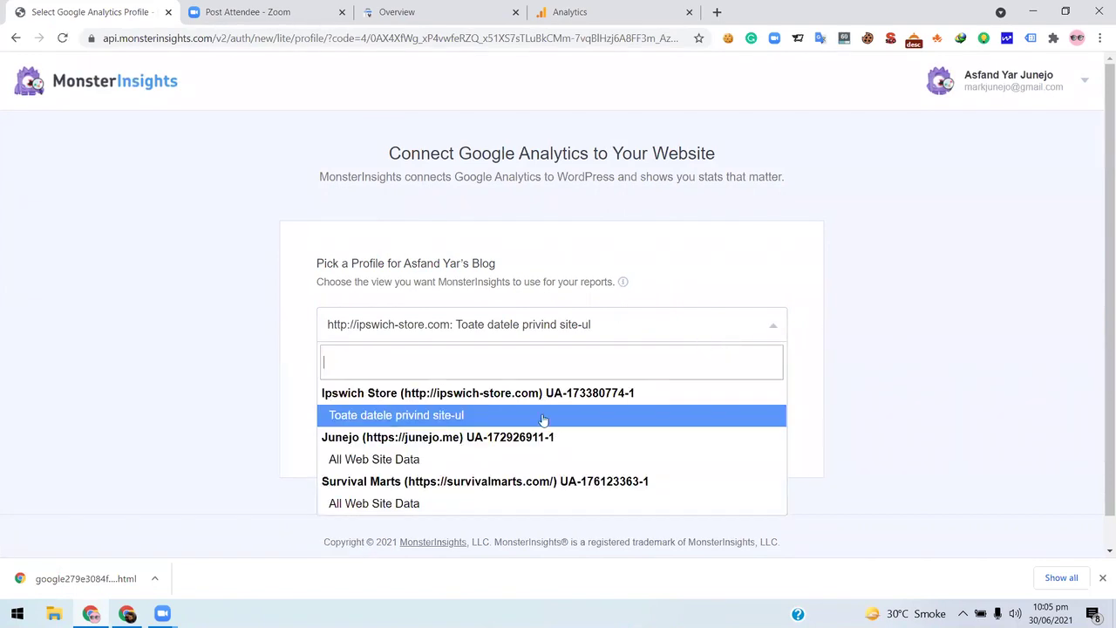
pyautogui.scroll(-1, 496, 372)
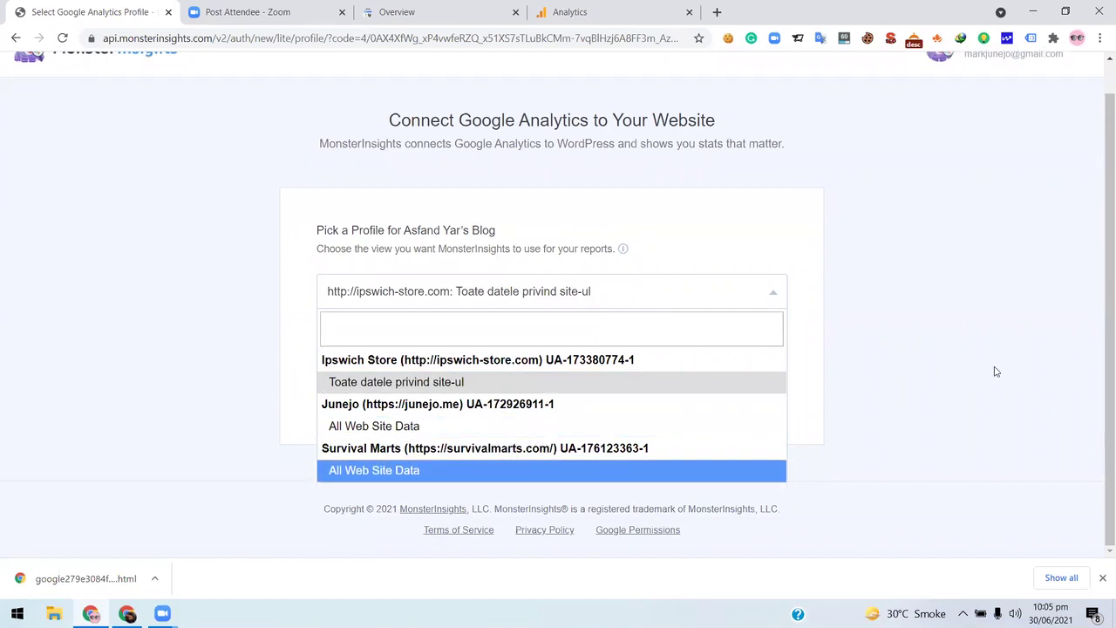
pyautogui.click(518, 303)
pyautogui.press('Return')
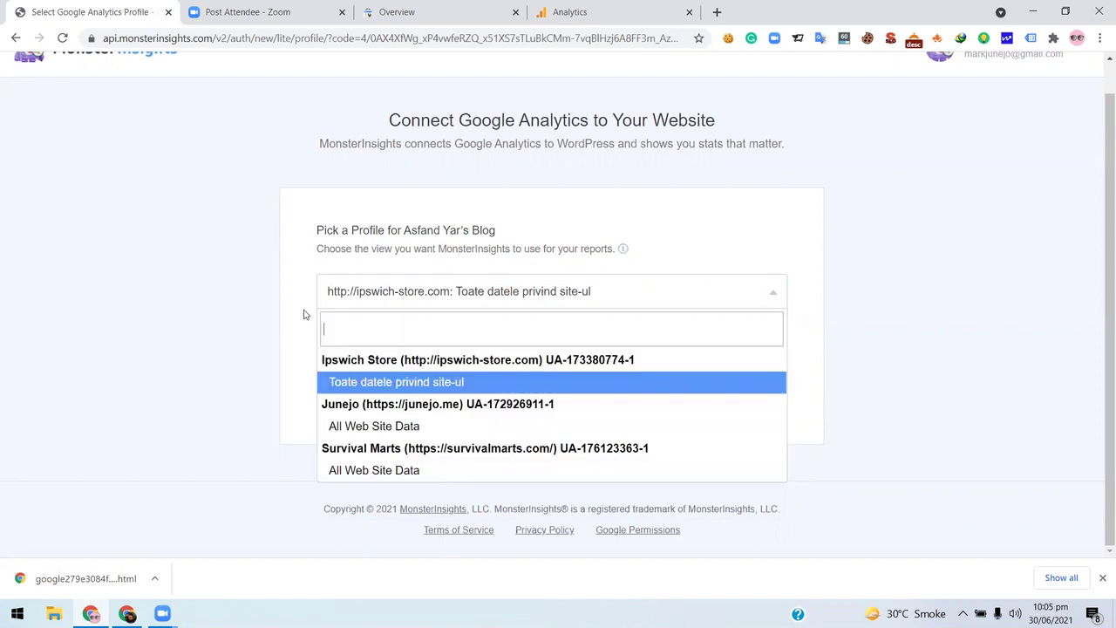
# - Review the Google Analytics stream details and collapse the global site tag section
pyautogui.hotkey('ctrl', '4')
pyautogui.scroll(4, 131, 227)
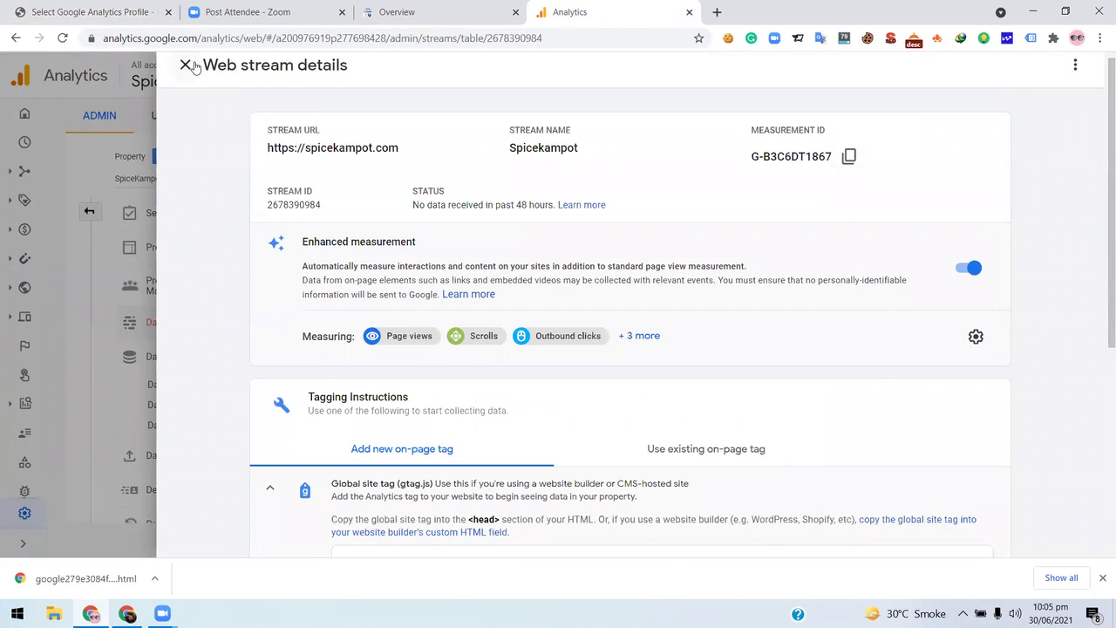
pyautogui.scroll(-4, 724, 374)
pyautogui.scroll(2, 394, 316)
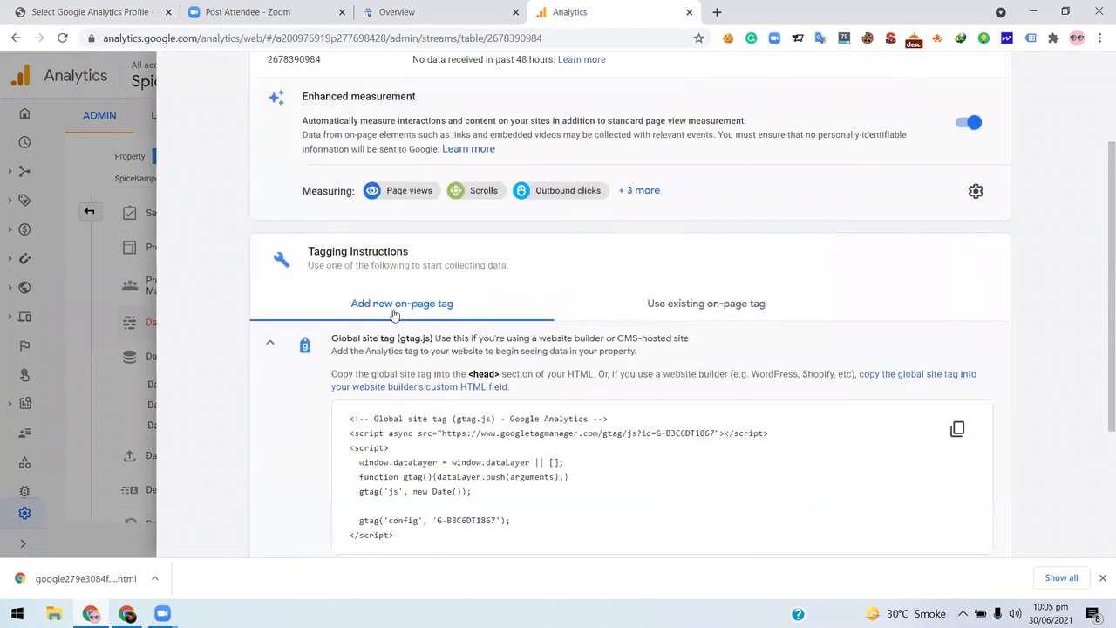
pyautogui.click(394, 315)
pyautogui.scroll(-1, 996, 211)
pyautogui.scroll(-1, 936, 336)
pyautogui.scroll(2, 360, 309)
pyautogui.click(271, 347)
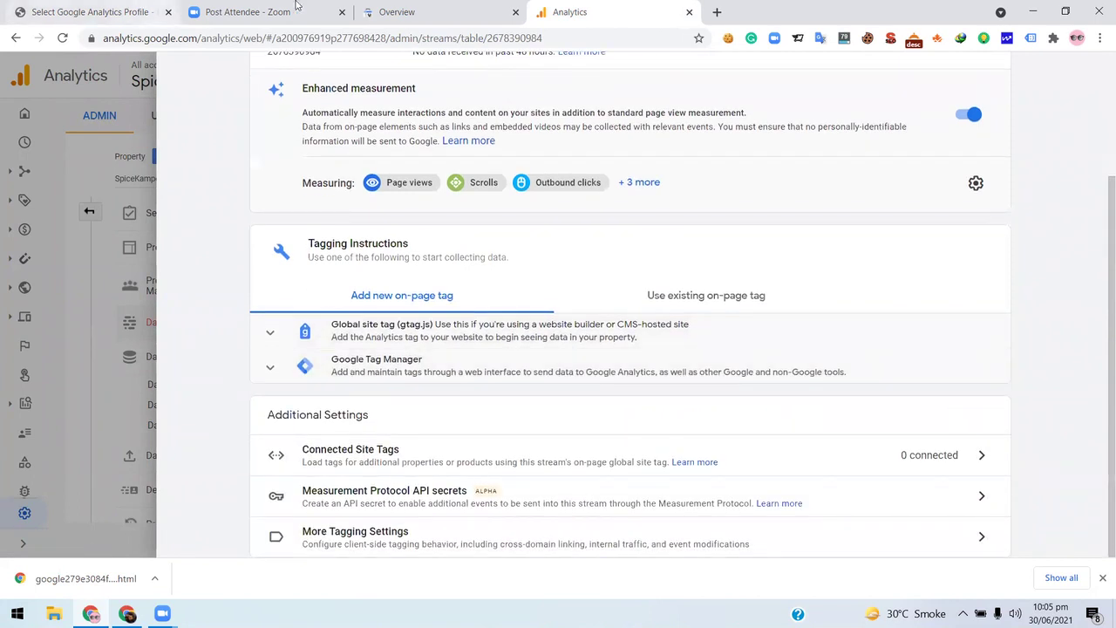
# - Reload the MonsterInsights profile page and keep Toate datele privind site-ul selected
pyautogui.click(96, 12)
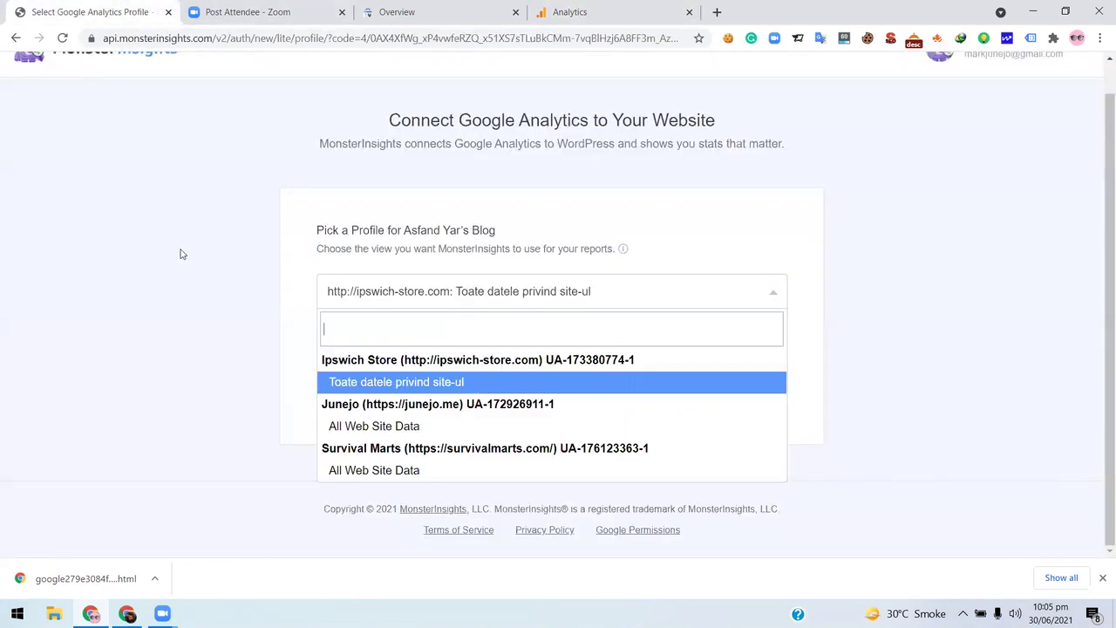
pyautogui.click(62, 39)
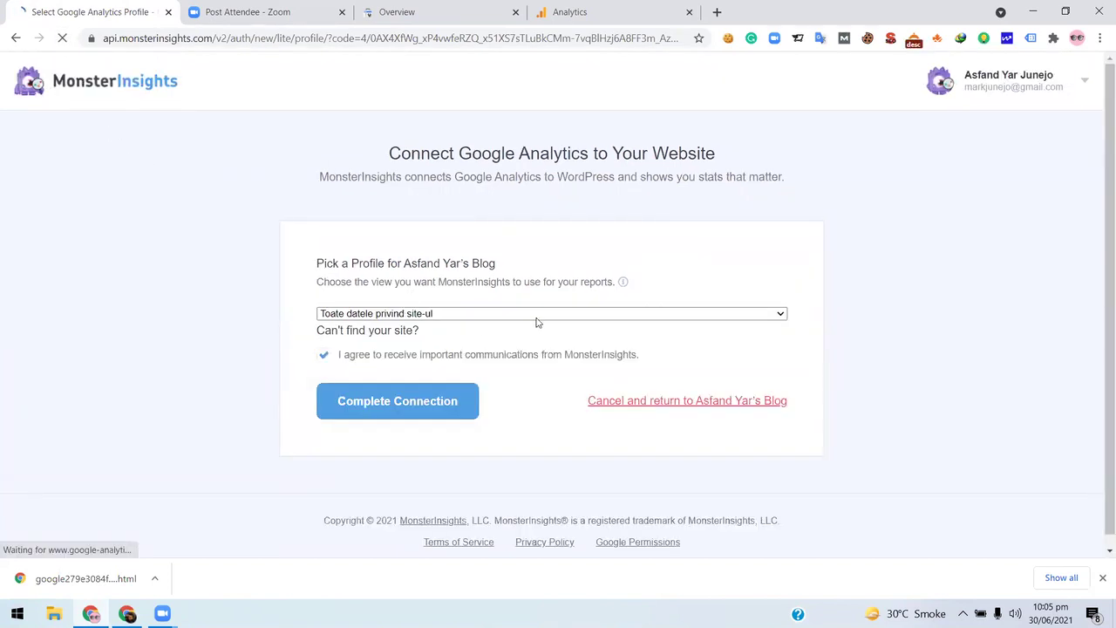
pyautogui.click(552, 295)
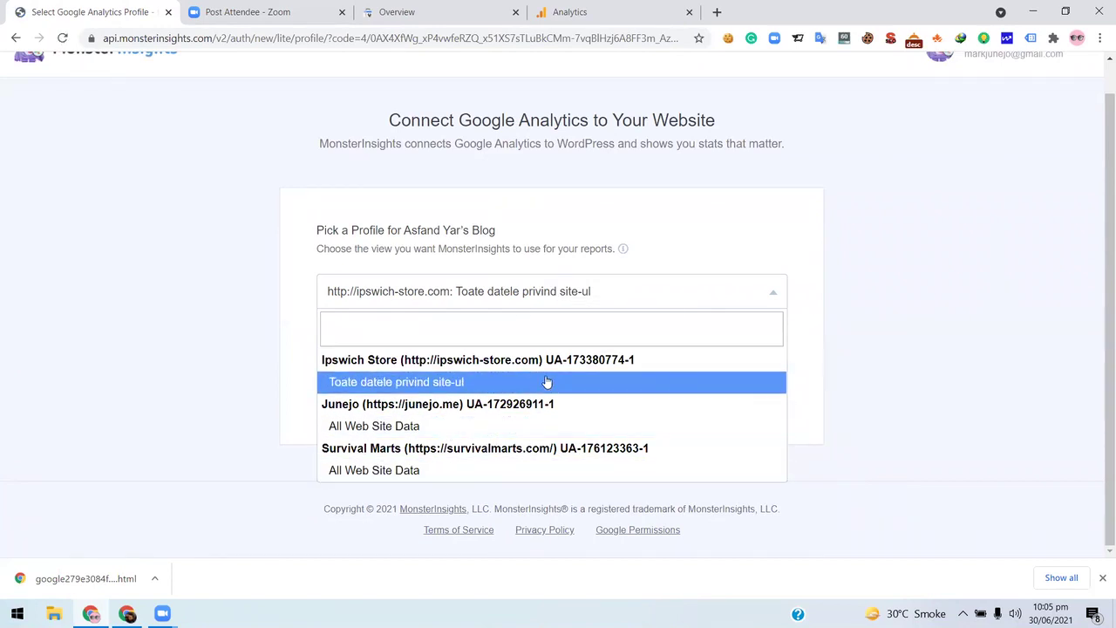
pyautogui.click(794, 326)
pyautogui.scroll(1, 794, 330)
pyautogui.scroll(-1, 372, 175)
pyautogui.scroll(1, 371, 174)
pyautogui.click(598, 12)
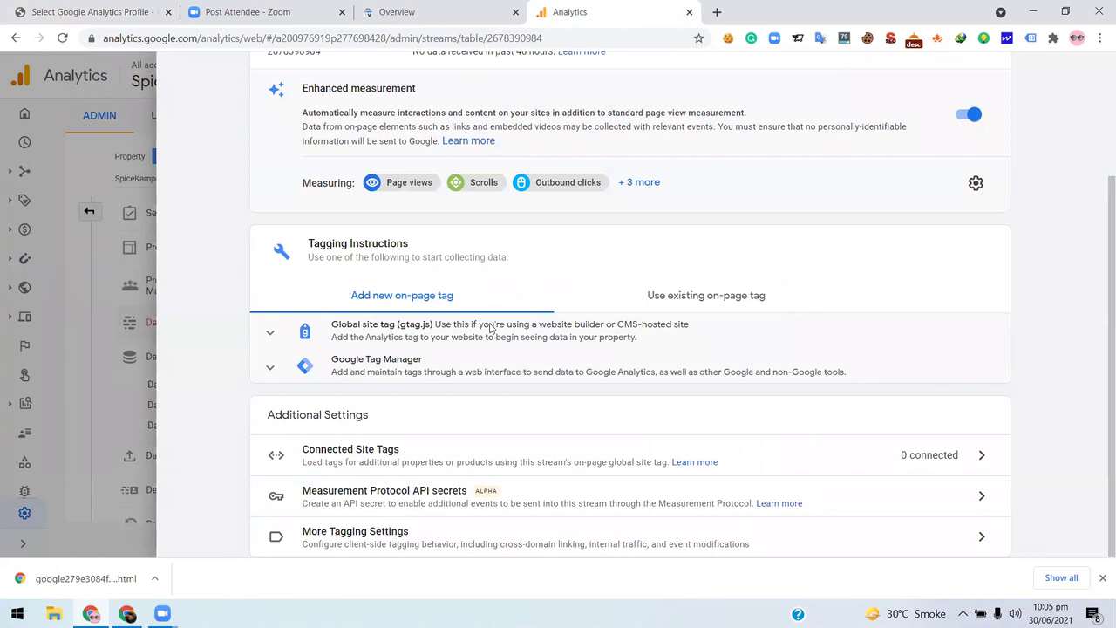
# - Filter Data Streams to Web and open the Spicekampot web stream
pyautogui.press('Escape')
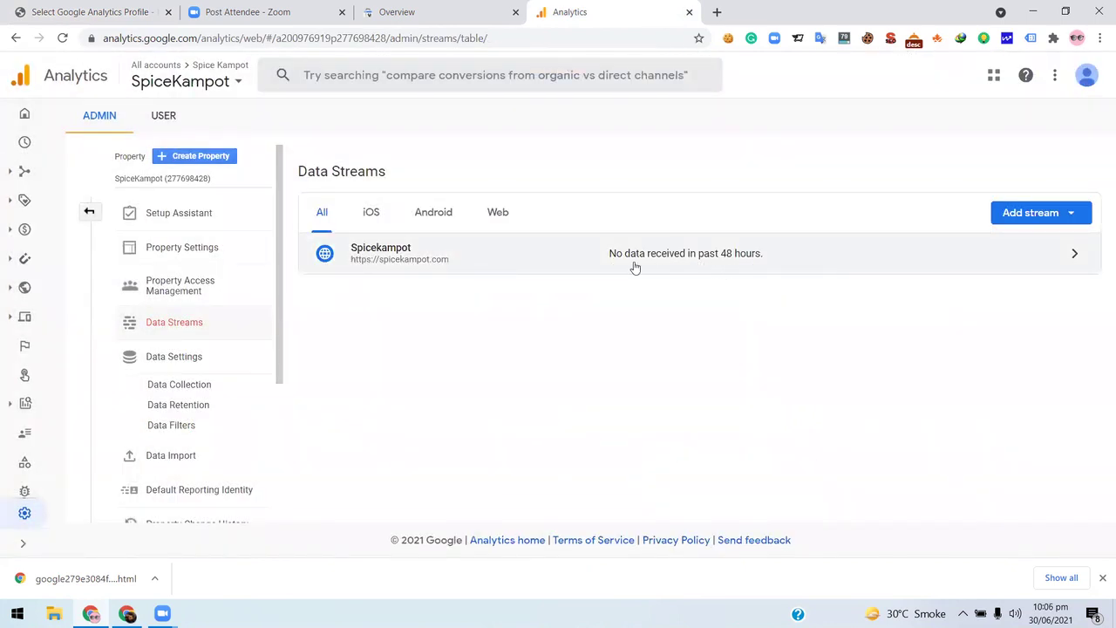
pyautogui.click(344, 269)
pyautogui.click(140, 333)
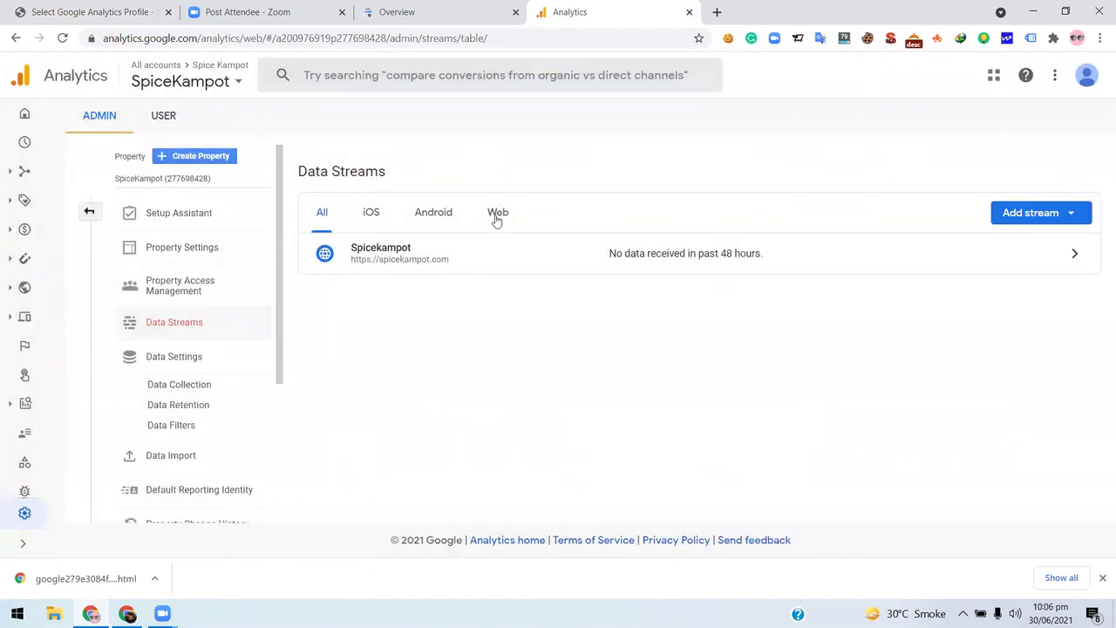
pyautogui.click(498, 214)
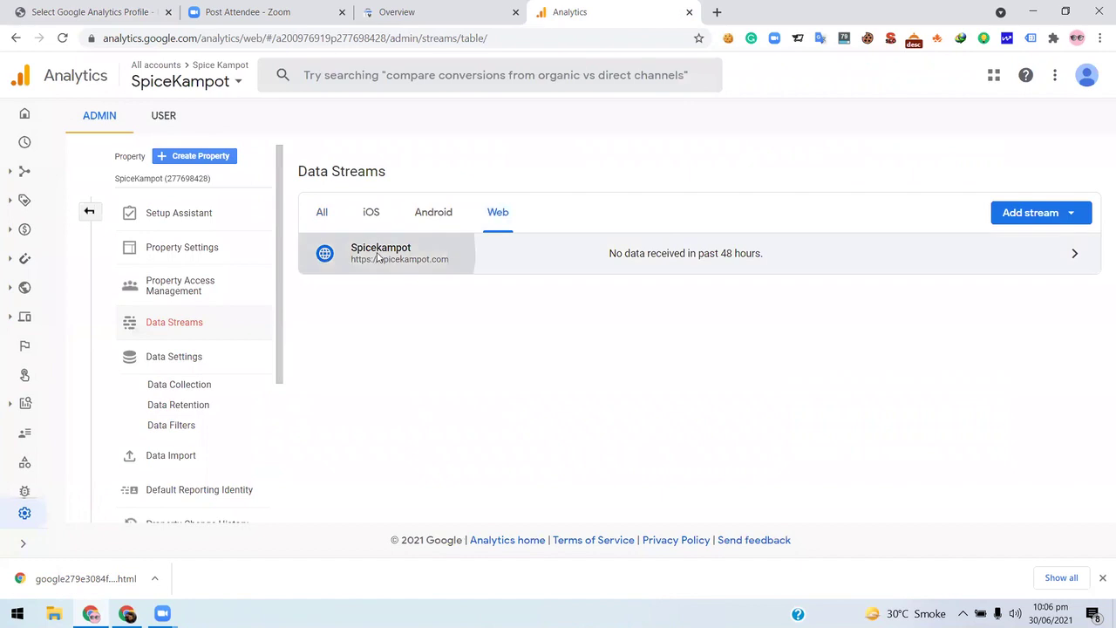
pyautogui.click(510, 272)
# - Select the Spicekampot global site tag code and copy it via the right-click menu
pyautogui.scroll(-2, 468, 346)
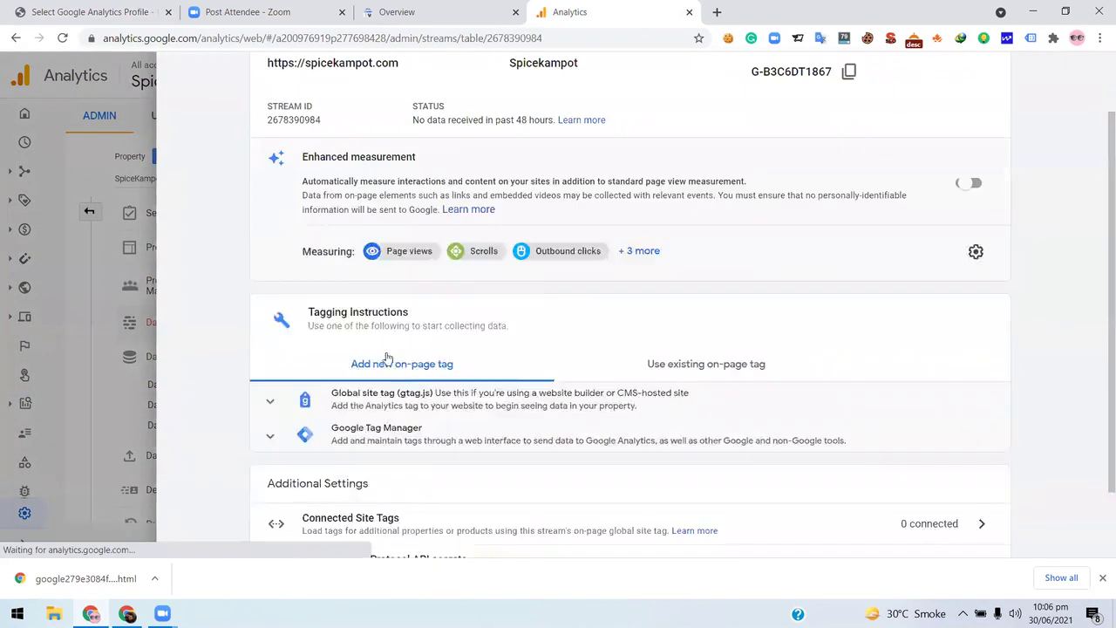
pyautogui.scroll(-2, 461, 392)
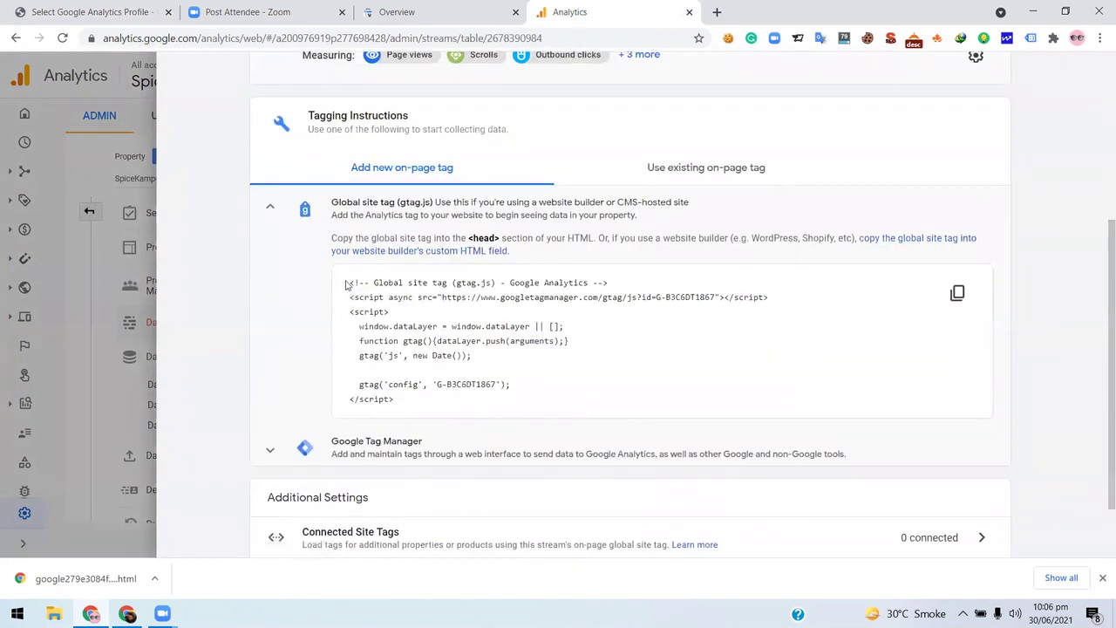
pyautogui.click(503, 408)
pyautogui.rightClick(503, 334)
pyautogui.click(558, 341)
pyautogui.scroll(4, 468, 332)
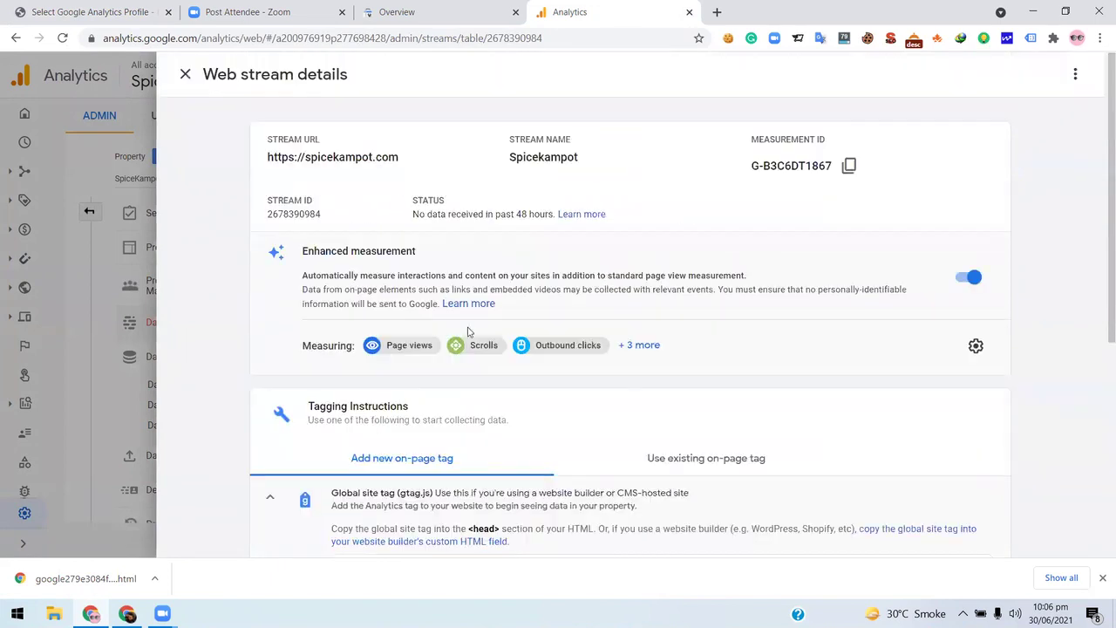
pyautogui.scroll(-5, 443, 304)
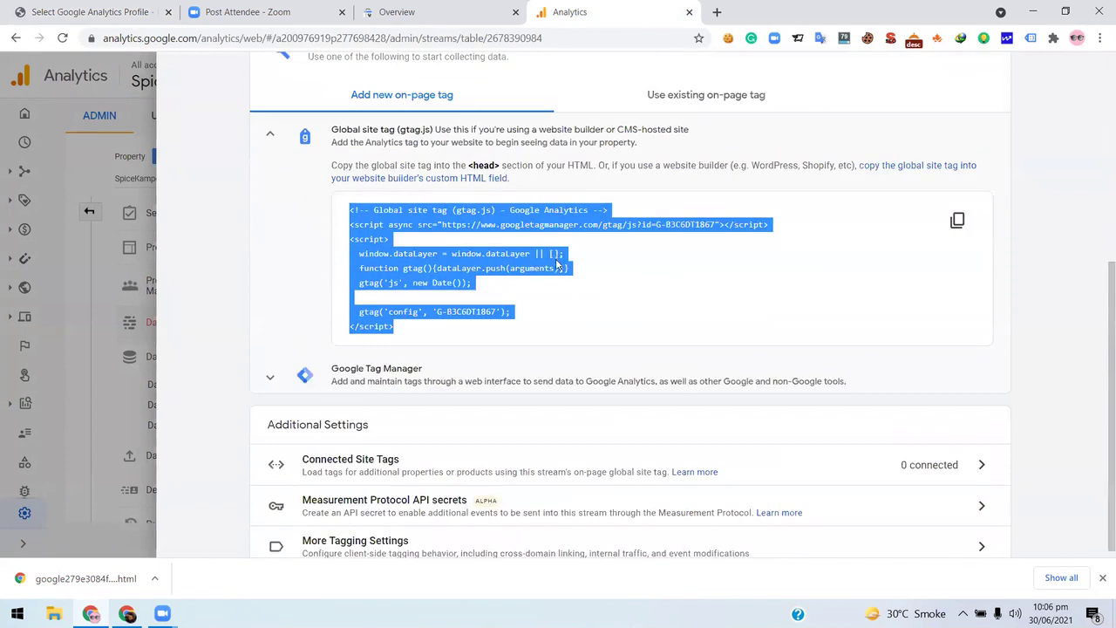
pyautogui.scroll(2, 289, 281)
pyautogui.click(288, 281)
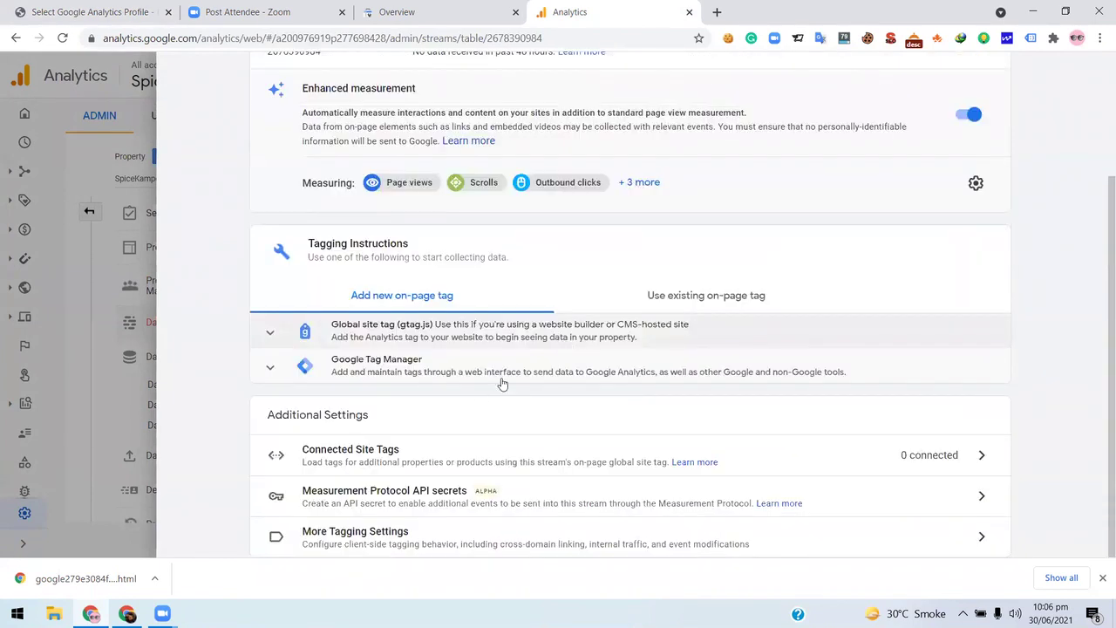
pyautogui.scroll(2, 477, 389)
pyautogui.scroll(-2, 622, 275)
pyautogui.scroll(2, 767, 240)
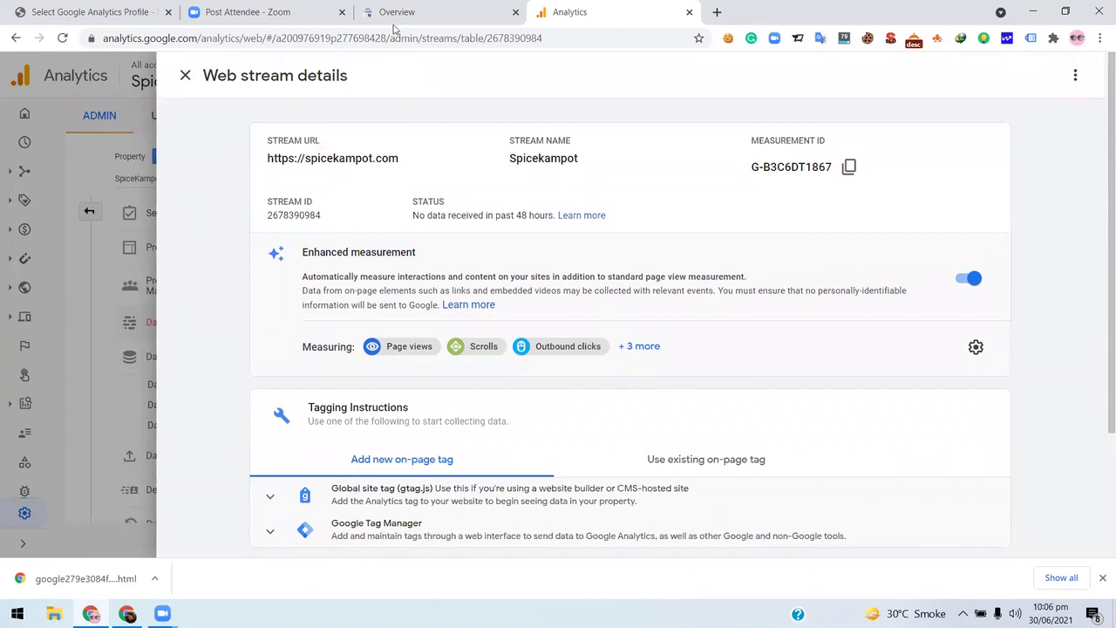
# - Recheck the MonsterInsights profile list, then cancel the connection and return to WordPress
pyautogui.click(440, 6)
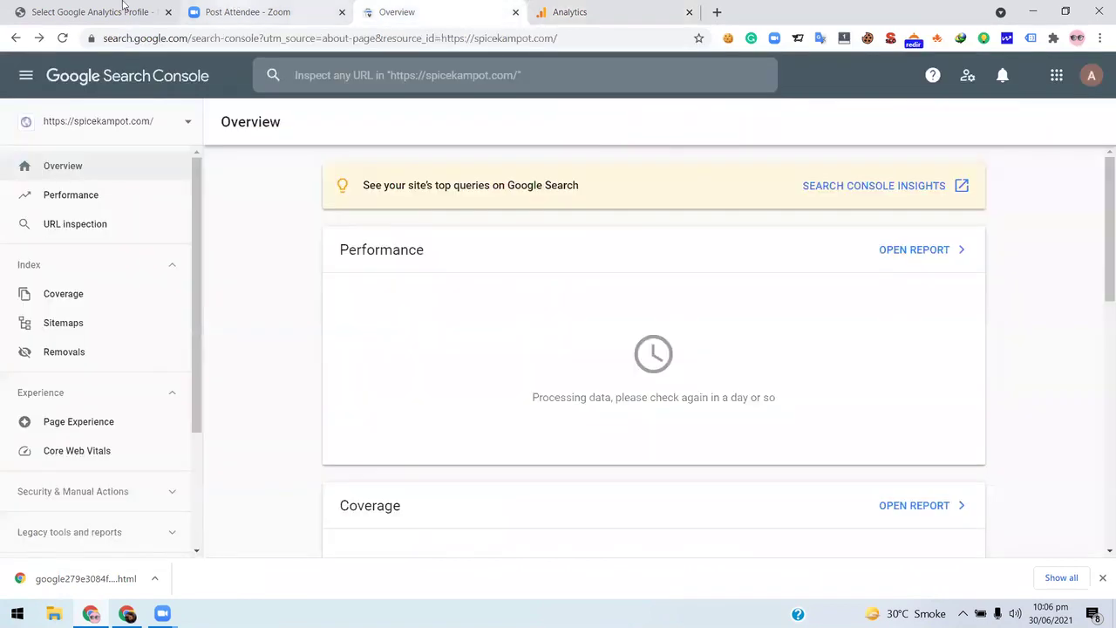
pyautogui.hotkey('ctrl', 'shift', 'Tab')
pyautogui.hotkey('ctrl', 'shift', 'Tab')
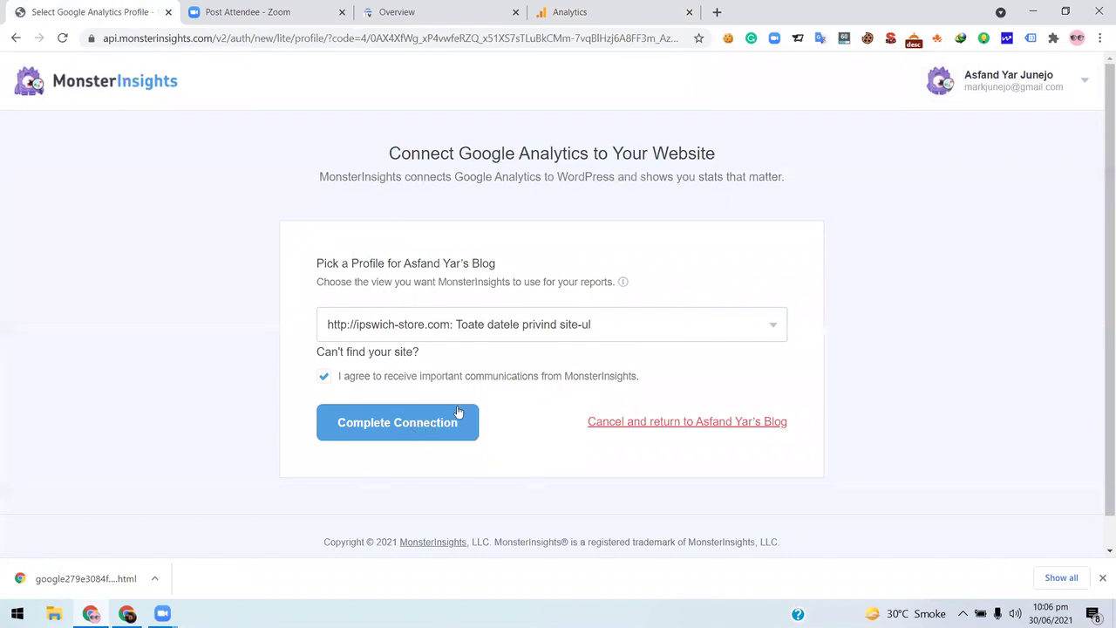
pyautogui.click(787, 334)
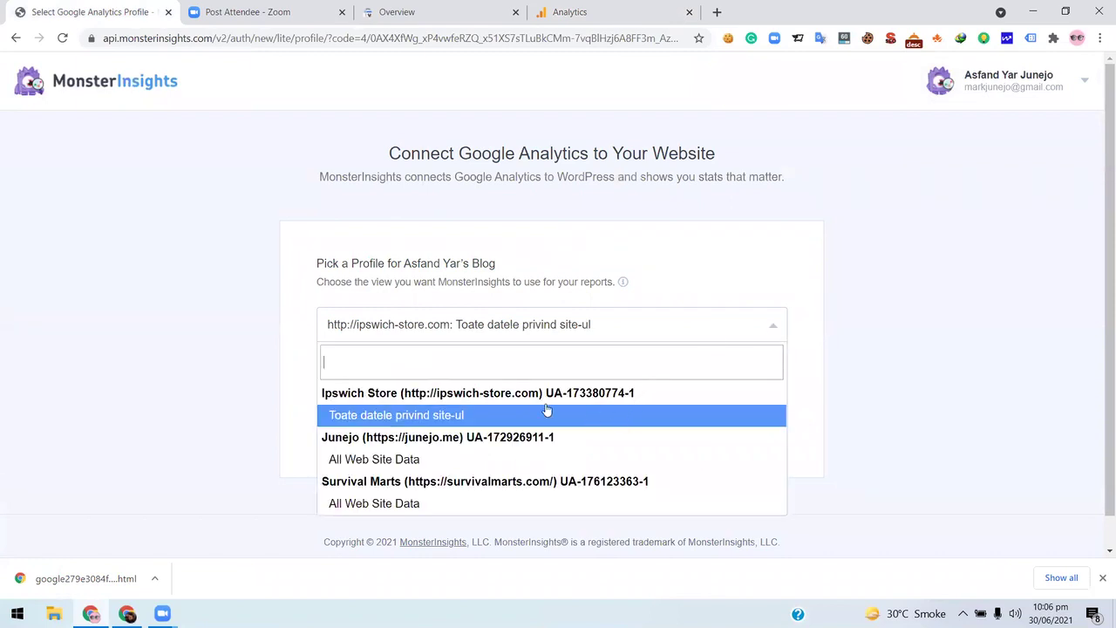
pyautogui.scroll(-1, 511, 444)
pyautogui.click(806, 384)
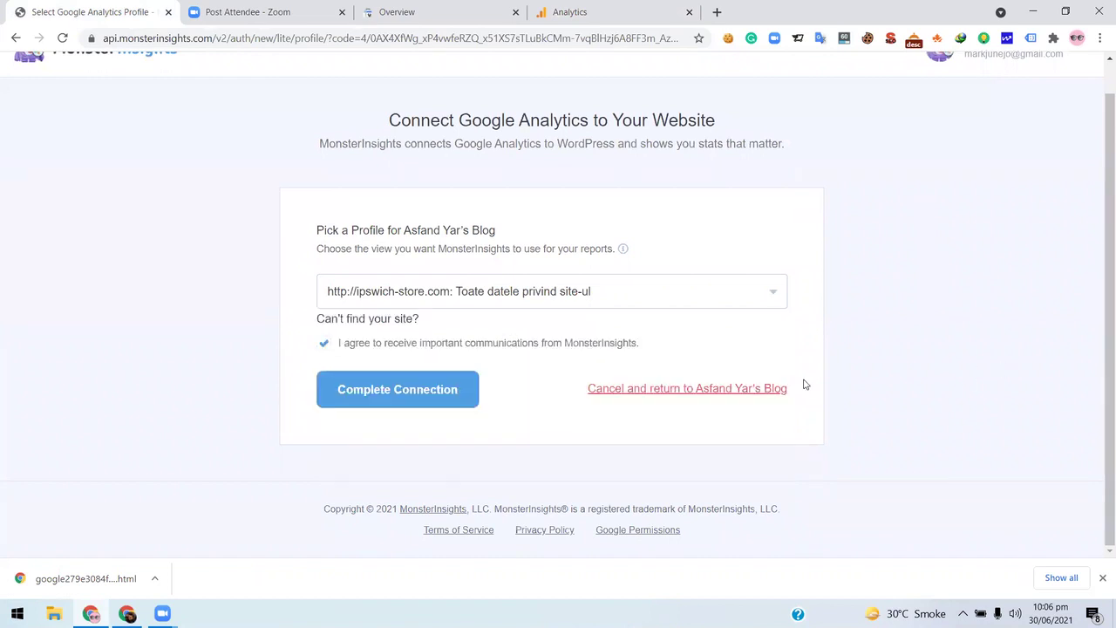
pyautogui.click(672, 394)
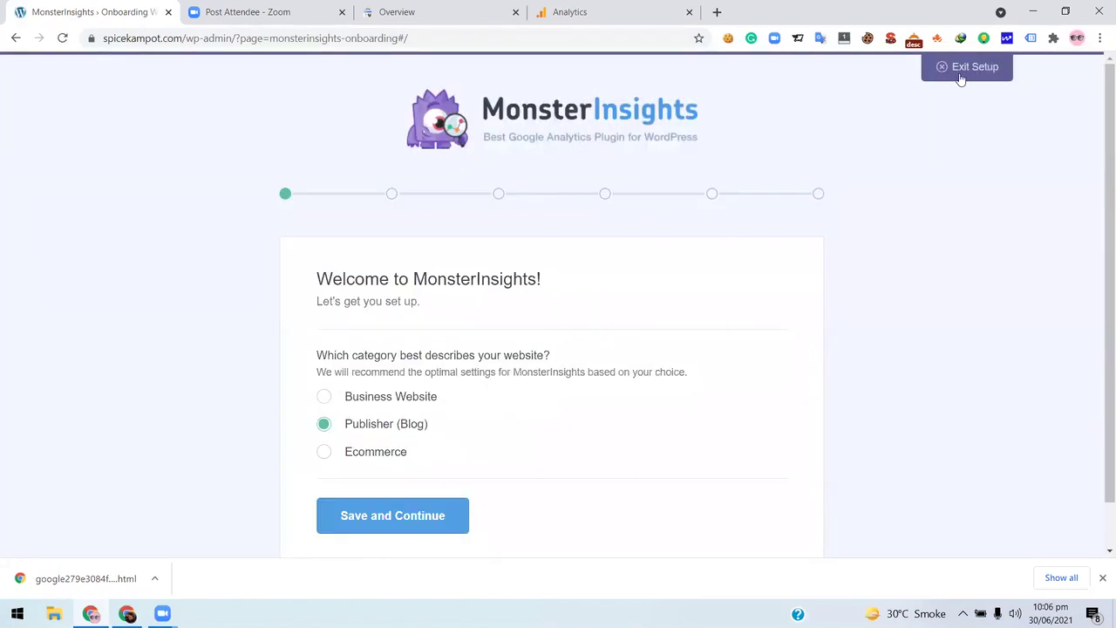
# - Exit the setup wizard and review MonsterInsights settings, with automatic updates set to None
pyautogui.click(960, 77)
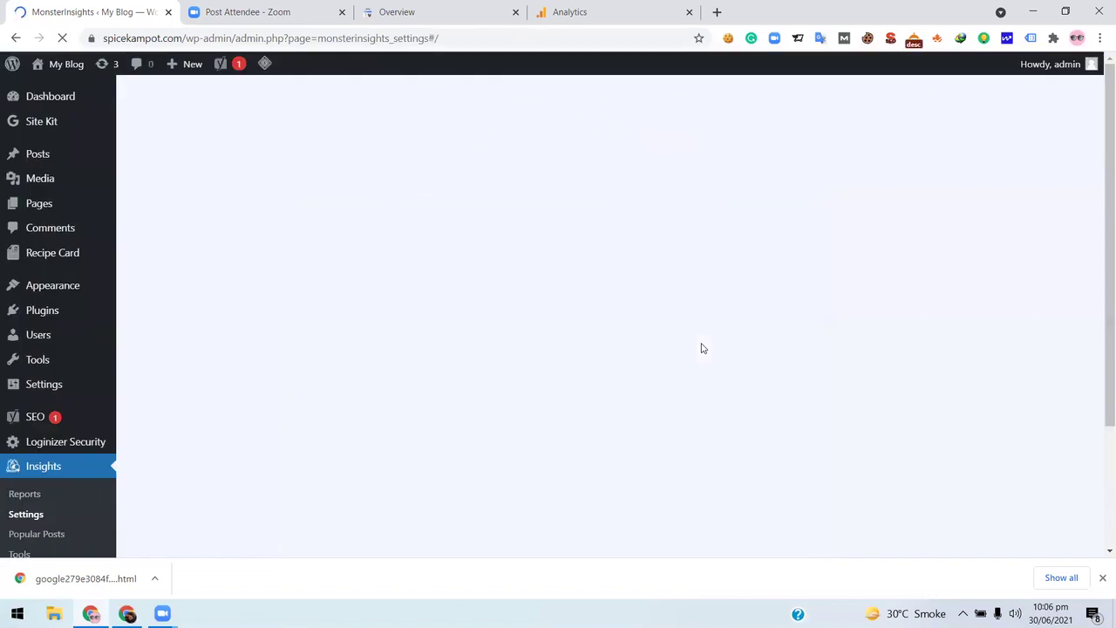
pyautogui.click(630, 381)
pyautogui.scroll(-1, 540, 373)
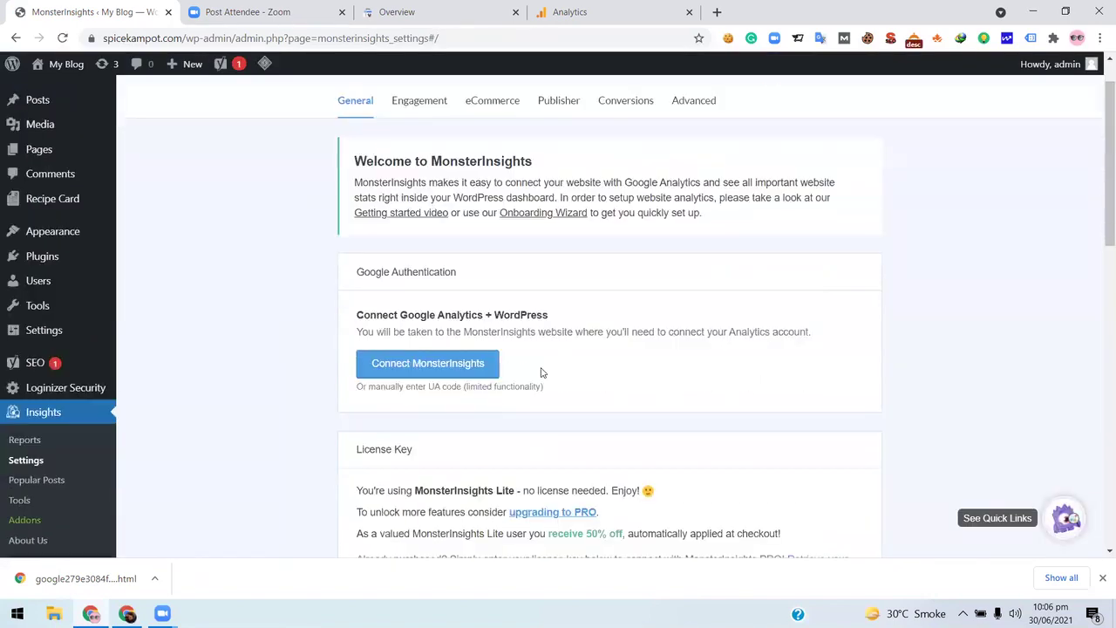
pyautogui.scroll(-6, 541, 373)
pyautogui.scroll(1, 104, 427)
pyautogui.scroll(-1, 24, 432)
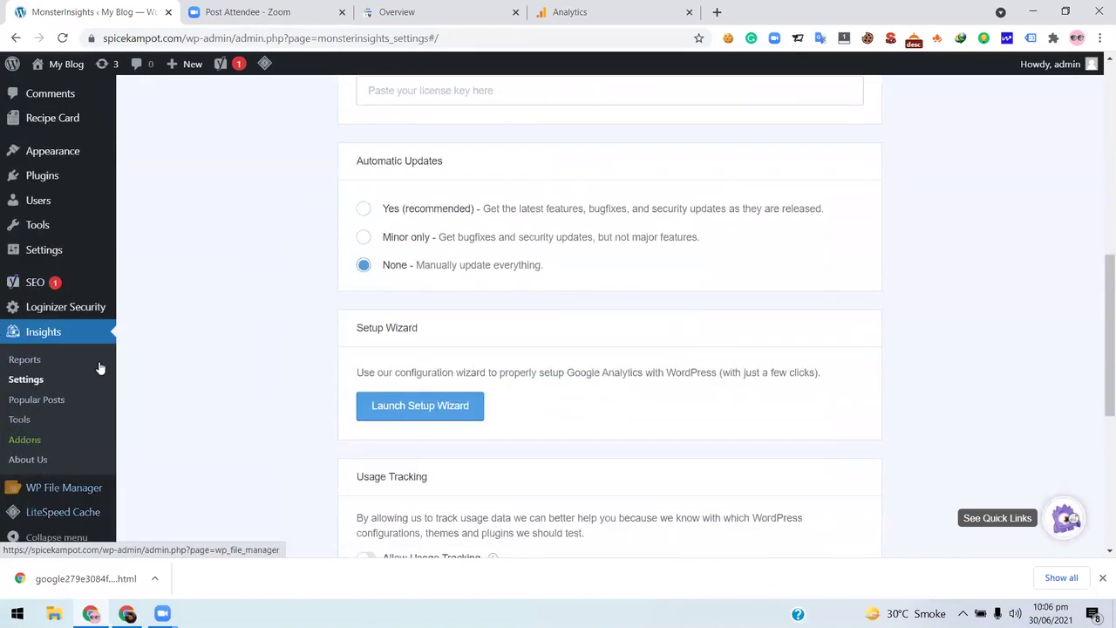
pyautogui.scroll(-5, 69, 370)
# - Go to Plugins > Add New
pyautogui.moveTo(59, 204)
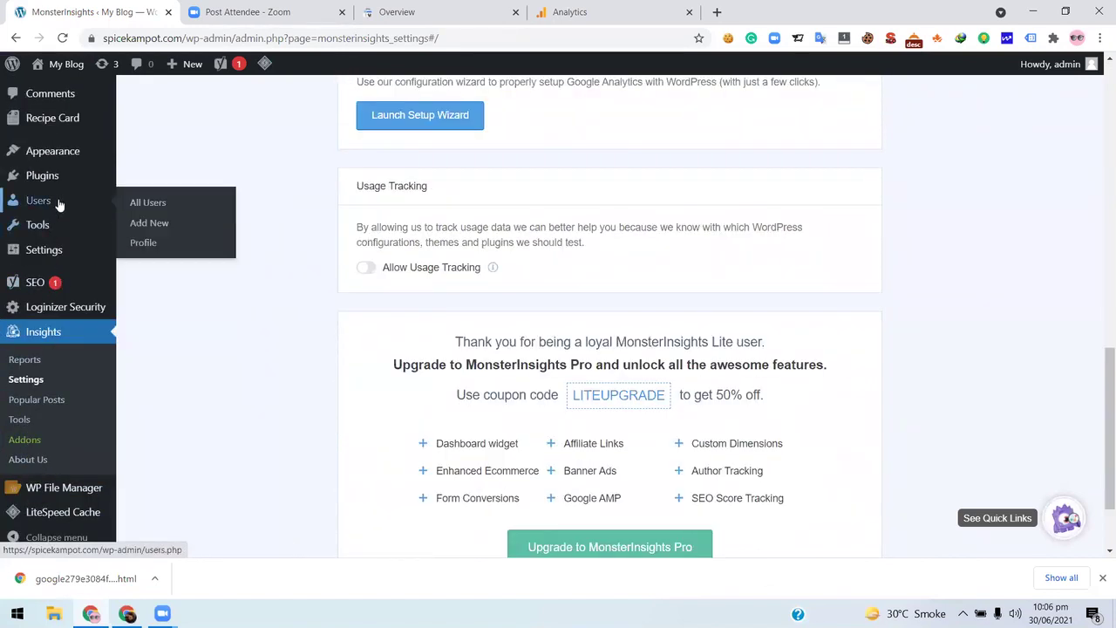
pyautogui.moveTo(74, 152)
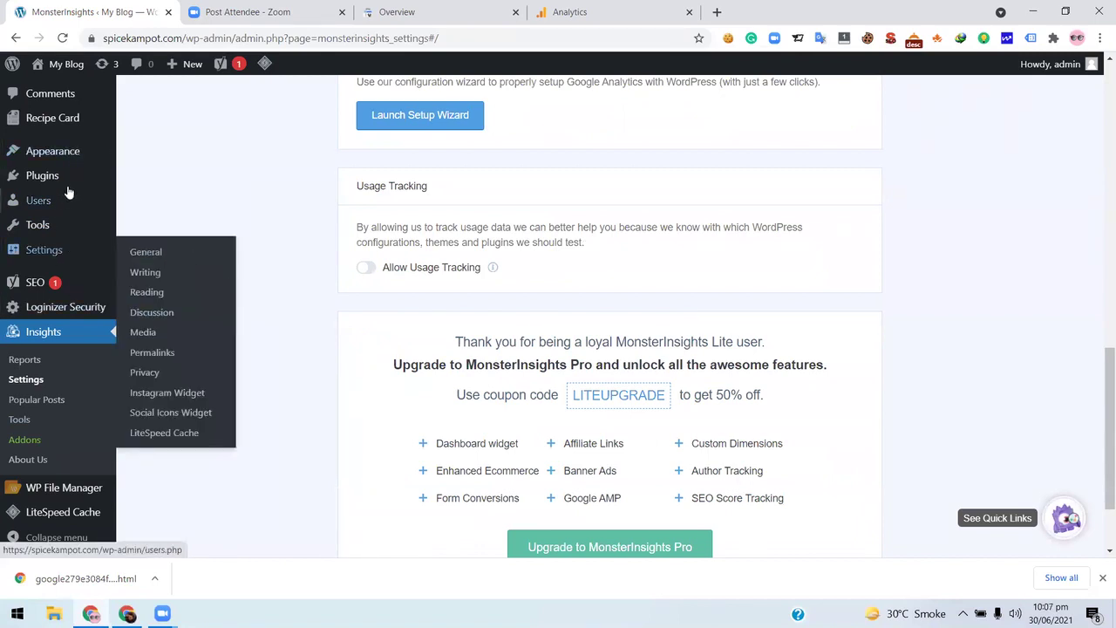
pyautogui.moveTo(70, 182)
pyautogui.click(160, 201)
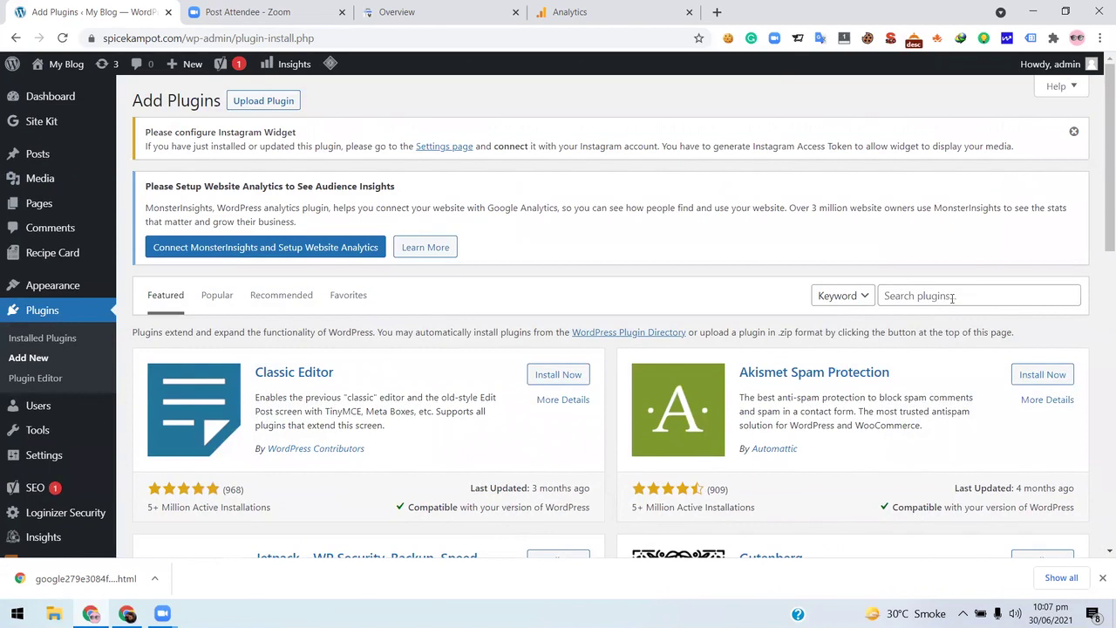
# - Search the plugin directory for 'header' and browse the results
pyautogui.click(950, 296)
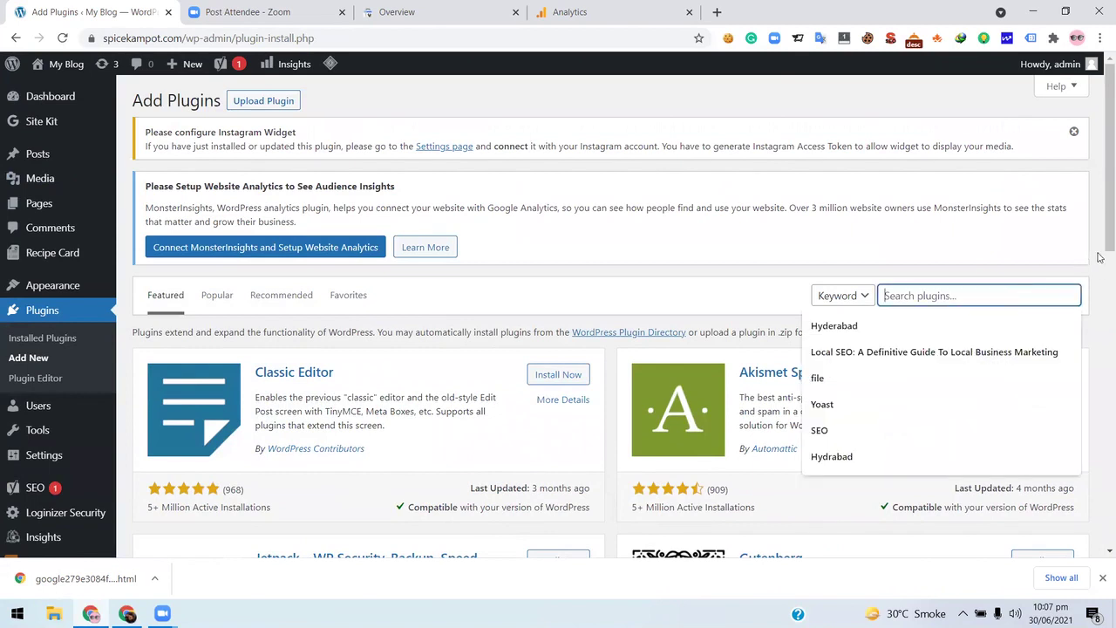
pyautogui.write('hea')
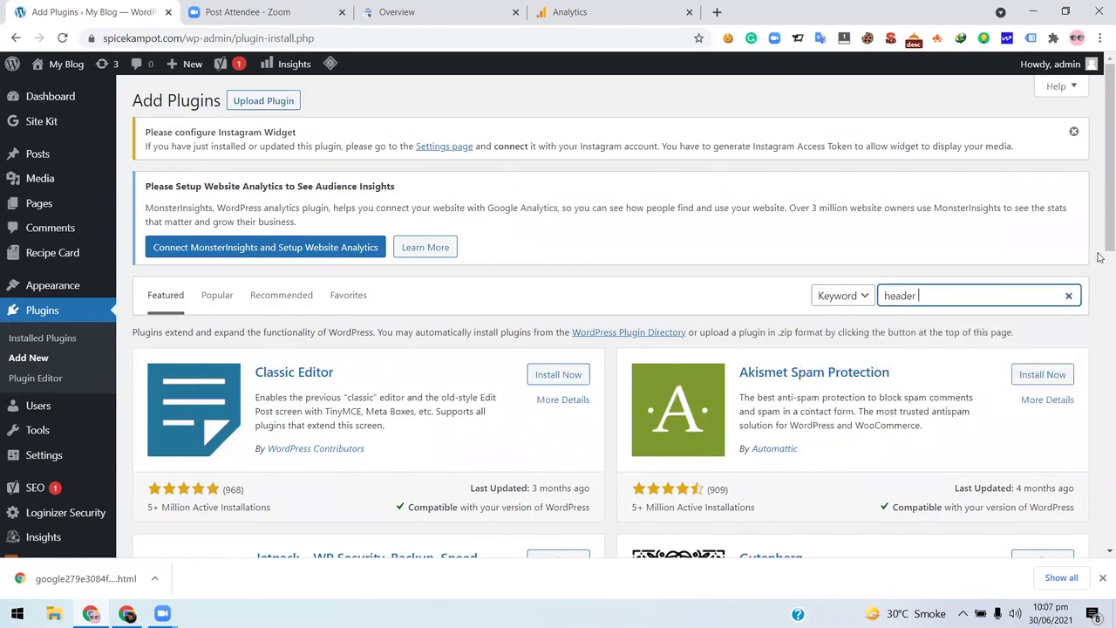
pyautogui.write('der')
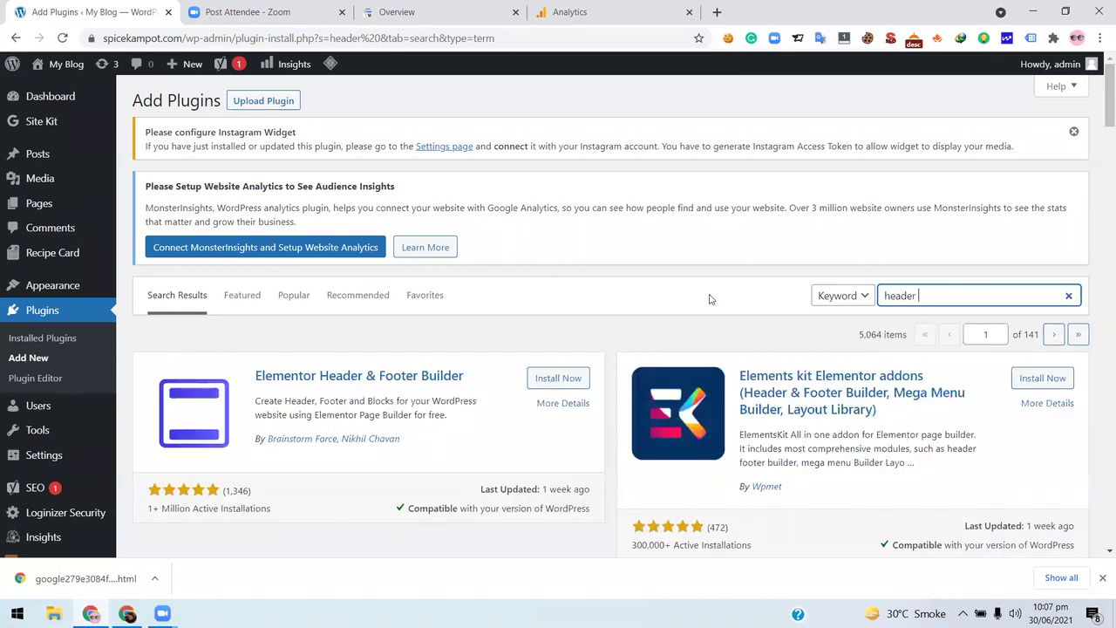
pyautogui.scroll(-1, 711, 299)
pyautogui.scroll(-2, 710, 299)
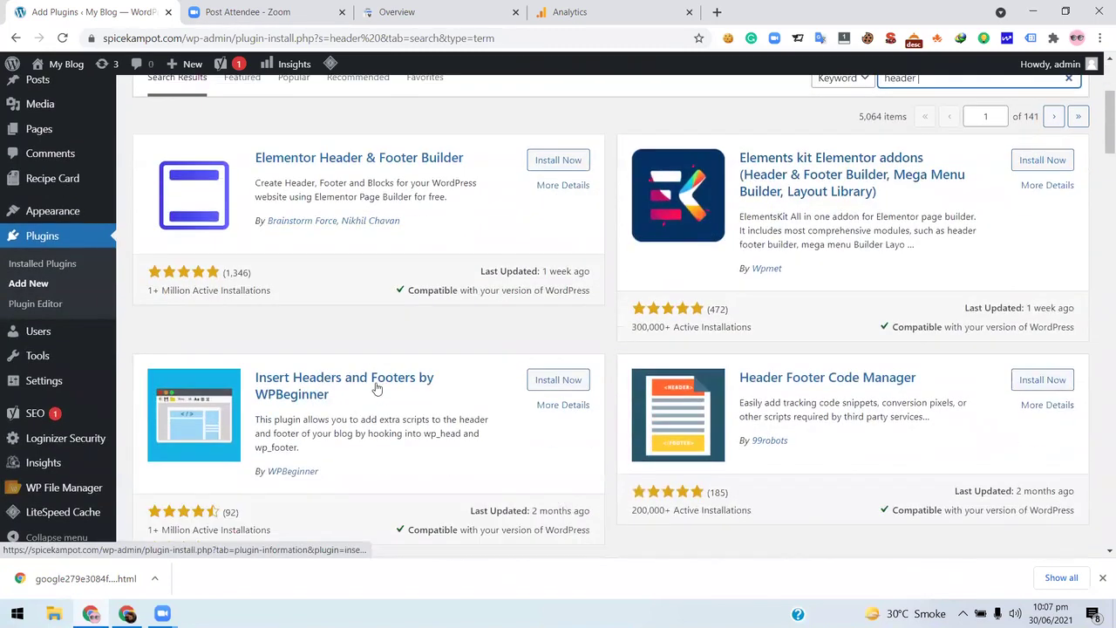
pyautogui.scroll(-2, 621, 384)
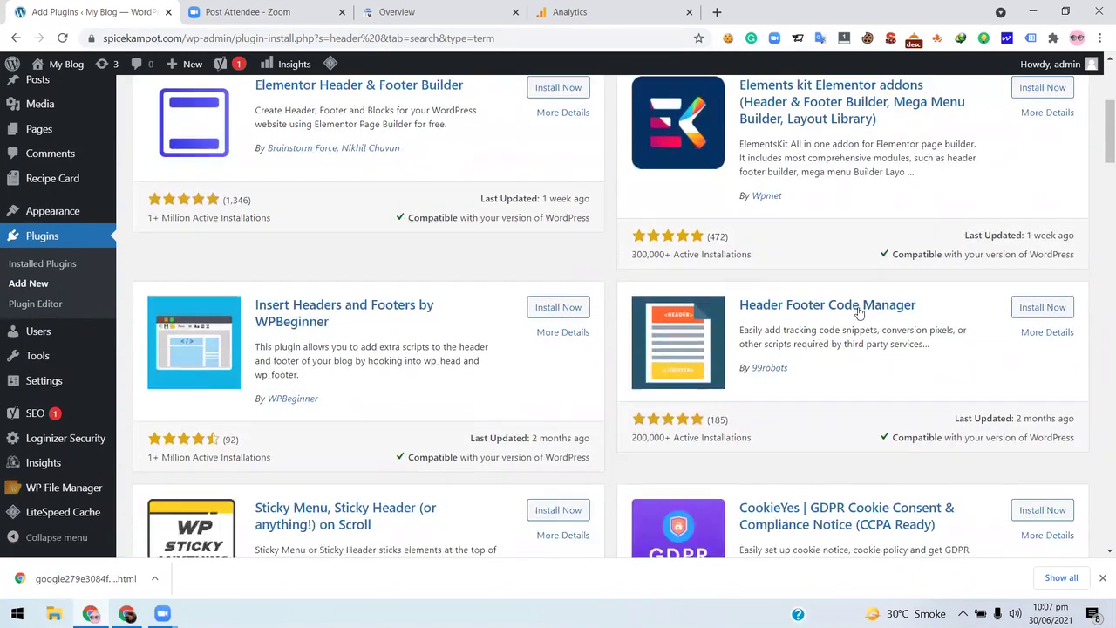
pyautogui.scroll(-3, 460, 281)
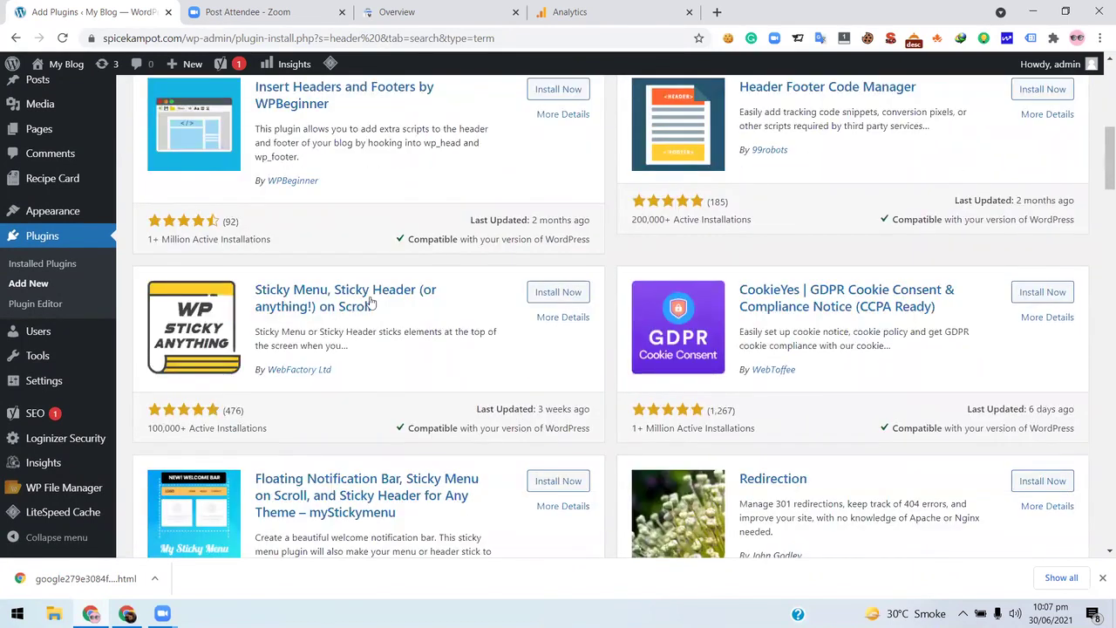
pyautogui.scroll(3, 369, 305)
pyautogui.scroll(3, 1100, 234)
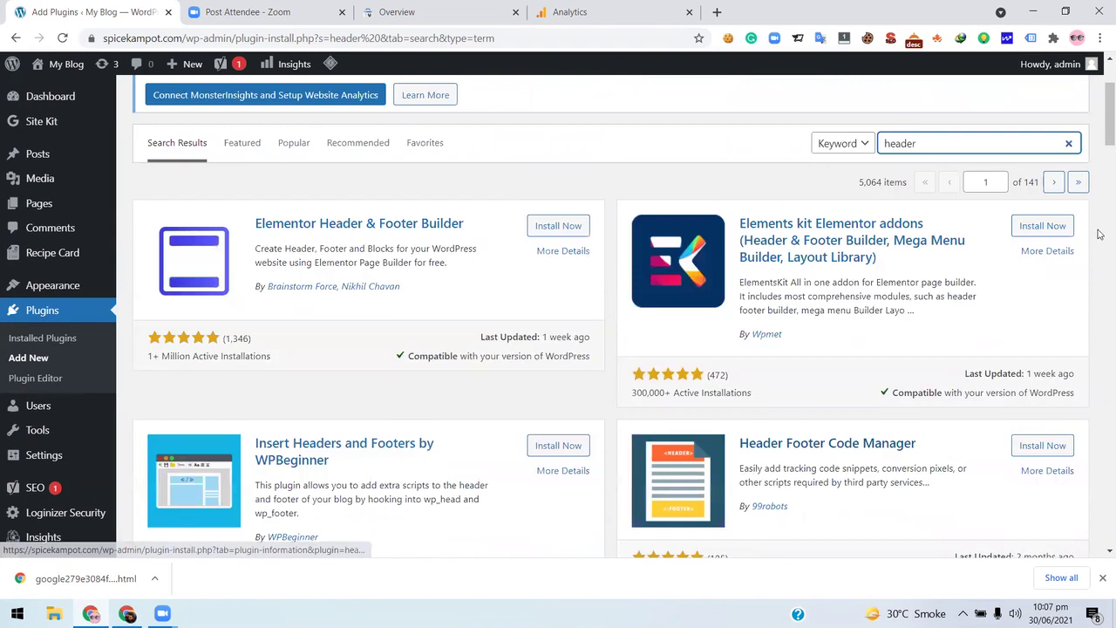
# - Refine the search to 'header footer' and install Header Footer Code Manager
pyautogui.write('footer')
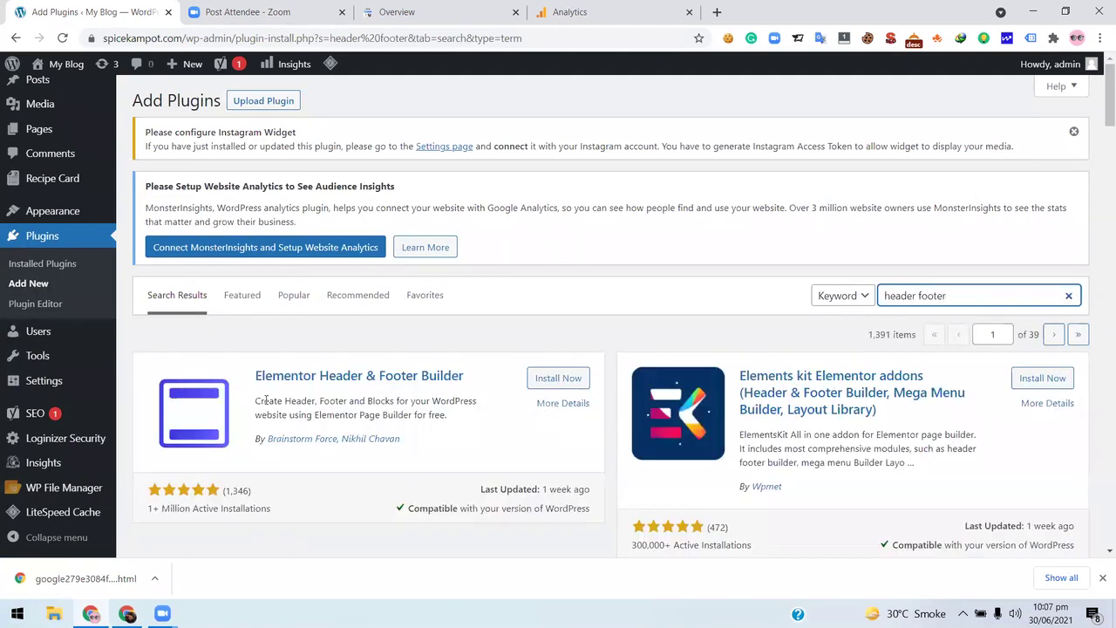
pyautogui.scroll(-3, 379, 388)
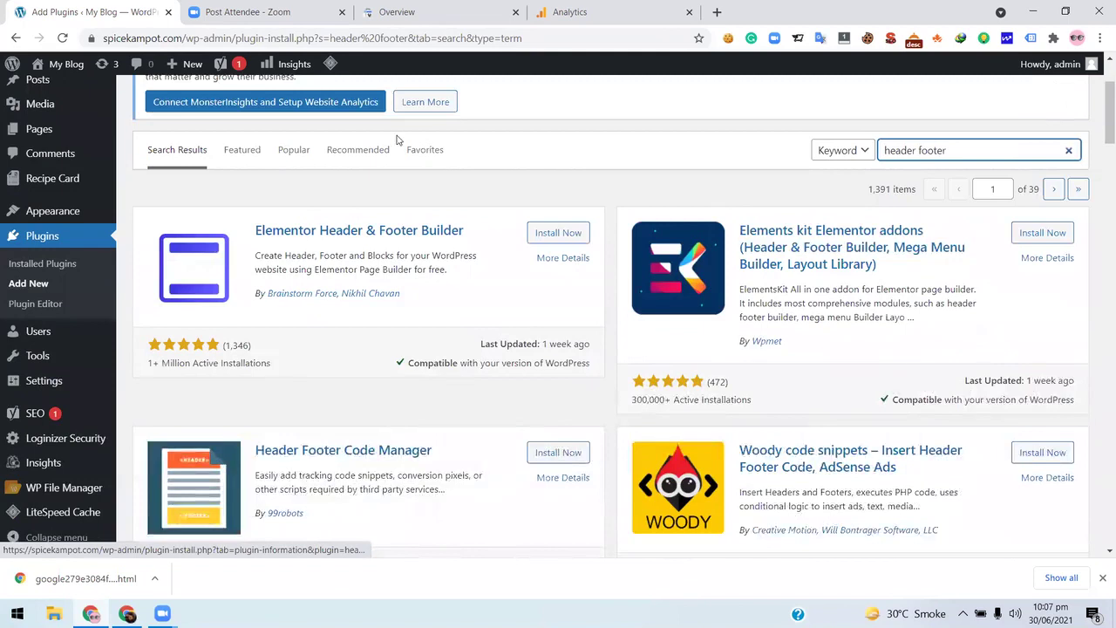
pyautogui.scroll(-1, 418, 162)
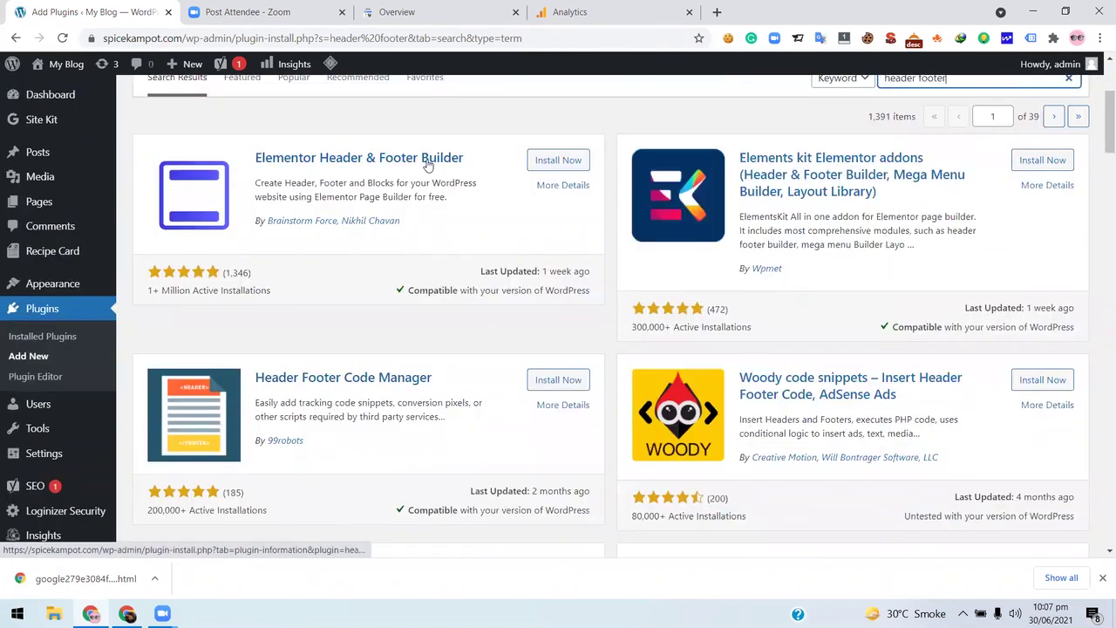
pyautogui.scroll(-2, 395, 238)
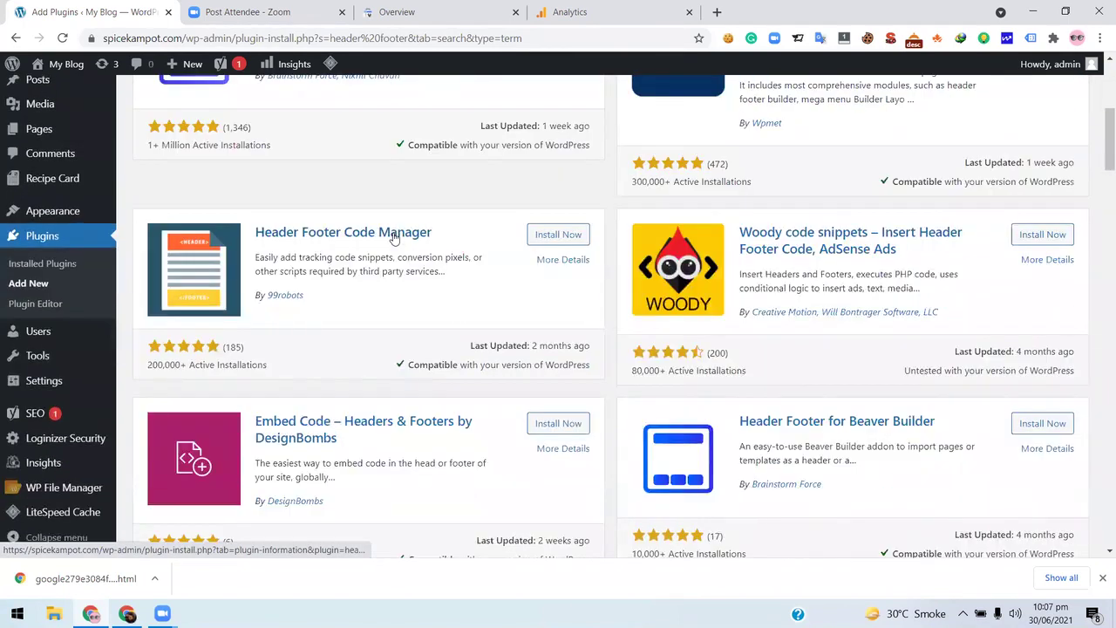
pyautogui.click(276, 275)
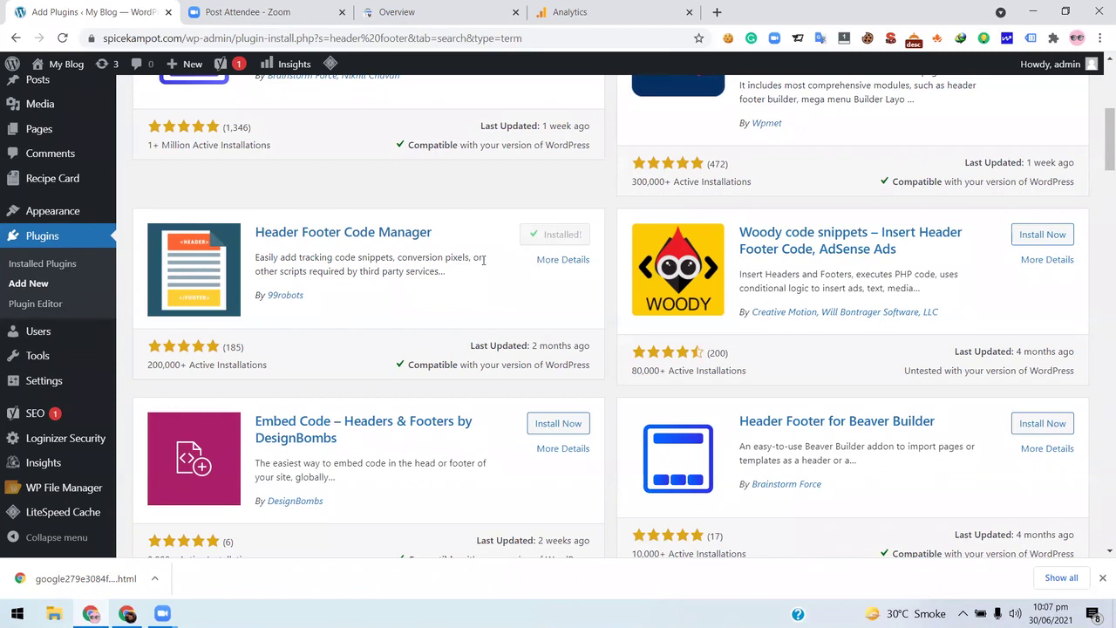
# - Activate the newly installed Header Footer Code Manager plugin
pyautogui.click(59, 307)
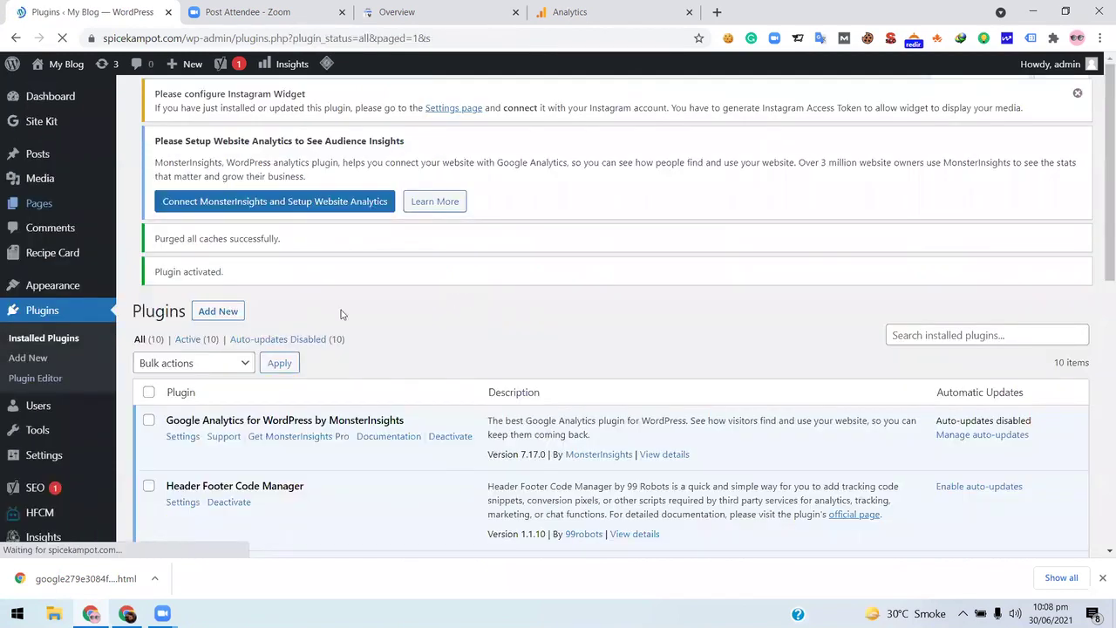
pyautogui.scroll(-5, 20, 368)
pyautogui.scroll(-3, 67, 409)
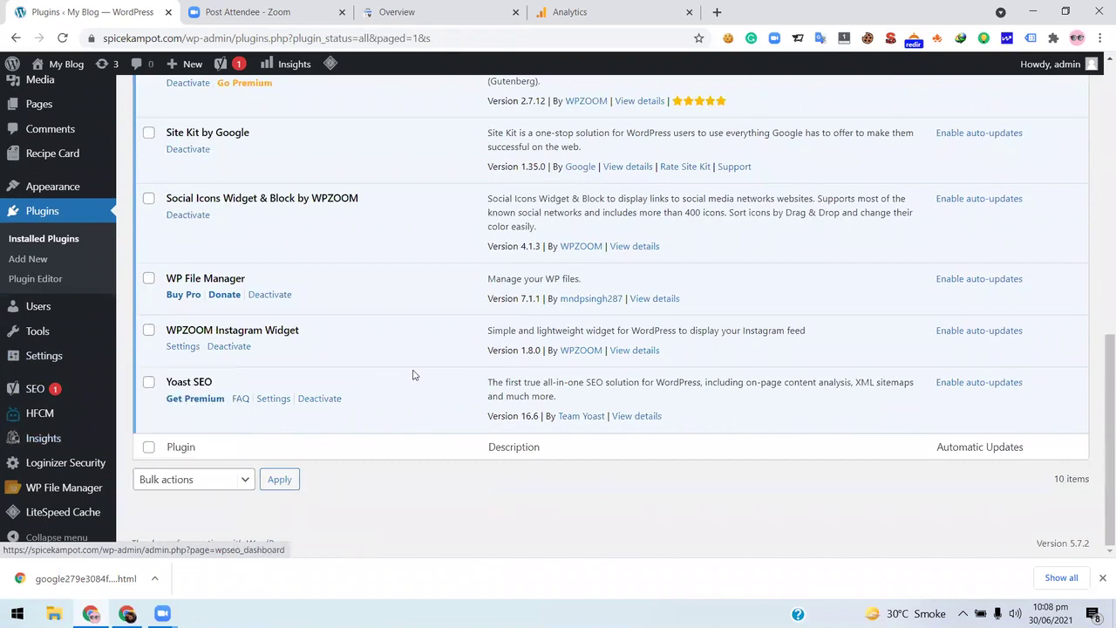
# - Open HFCM's empty All Snippets list and start adding a new snippet
pyautogui.moveTo(58, 416)
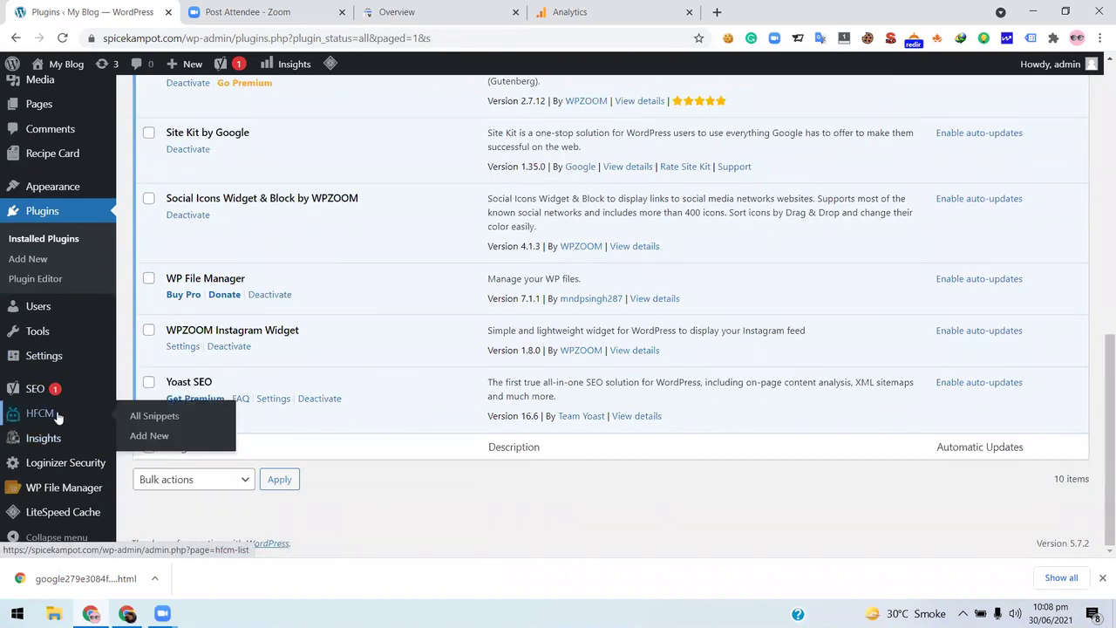
pyautogui.click(59, 417)
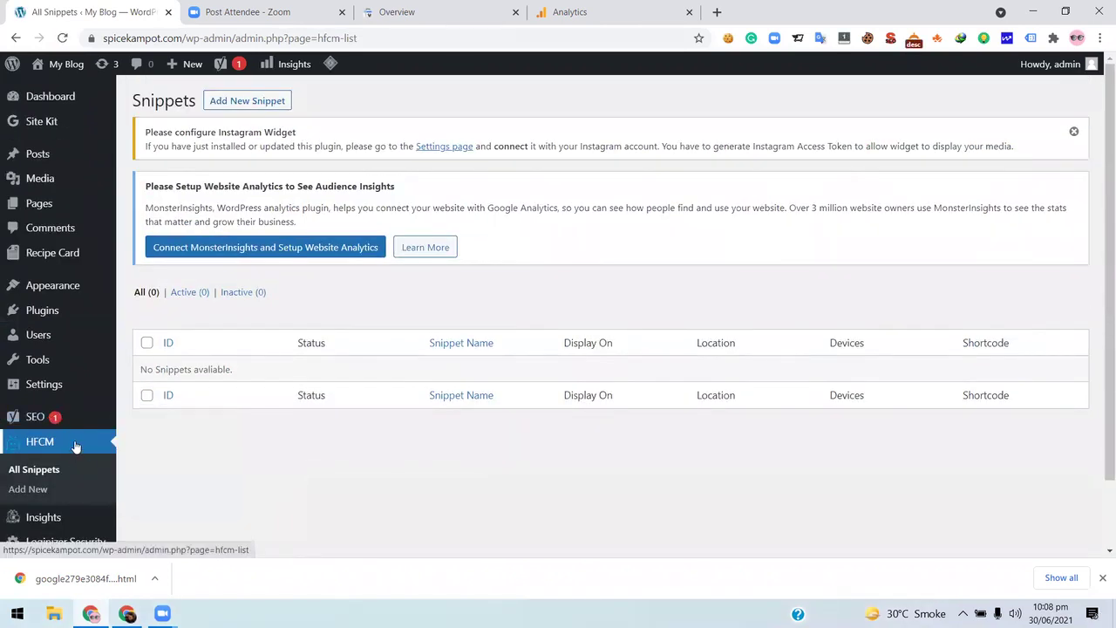
pyautogui.click(76, 444)
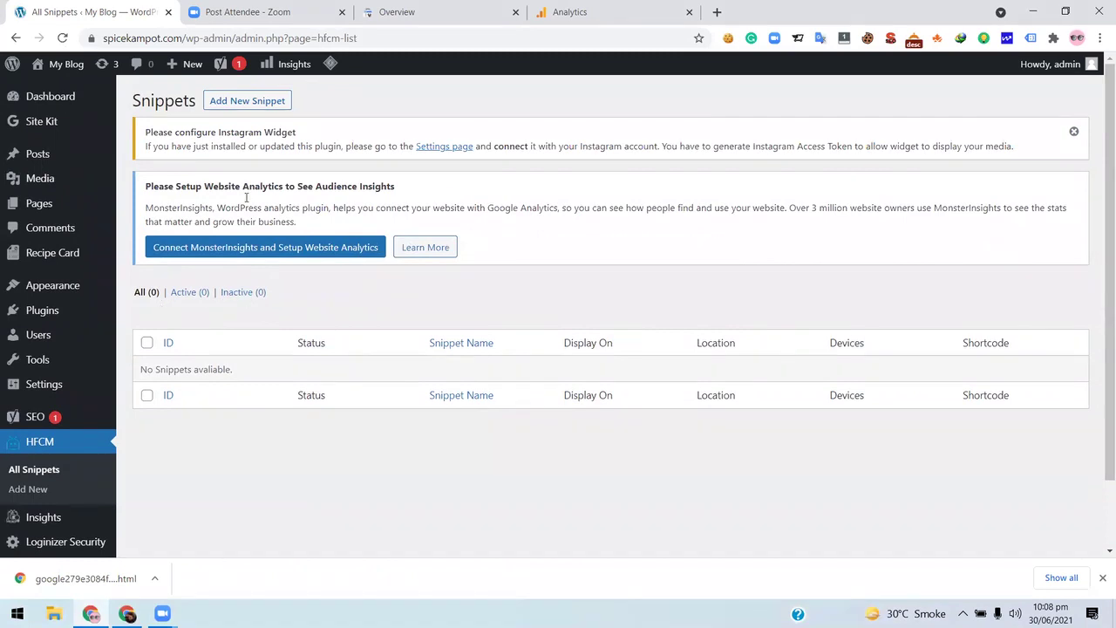
pyautogui.click(249, 101)
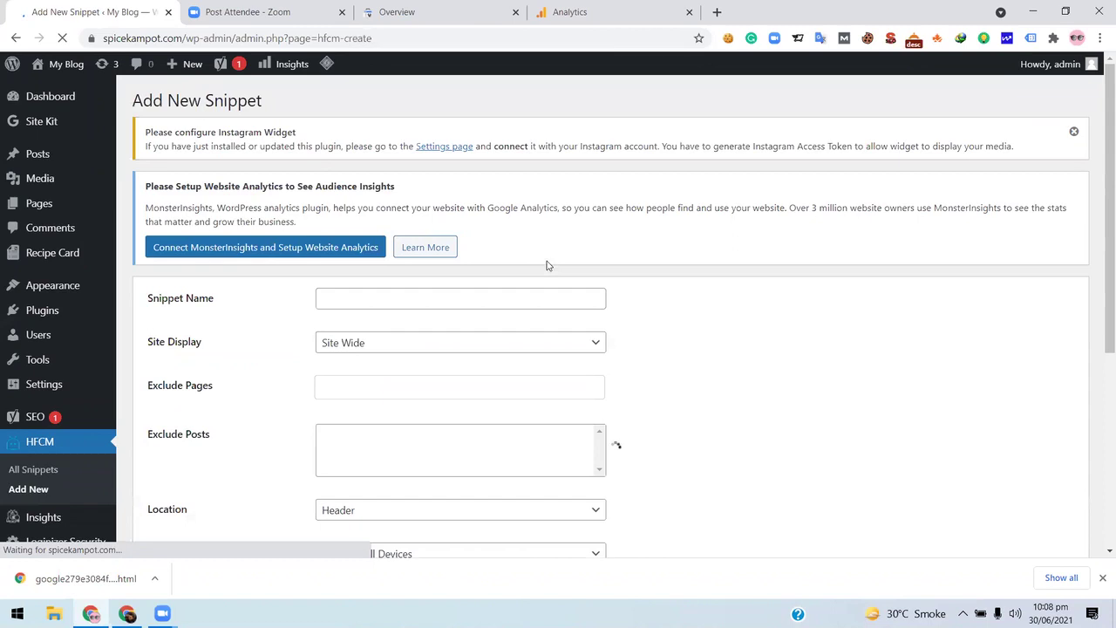
# - Review the blank Add New Snippet form and keep Site Display set to Site Wide
pyautogui.scroll(-2, 435, 288)
pyautogui.scroll(-2, 253, 363)
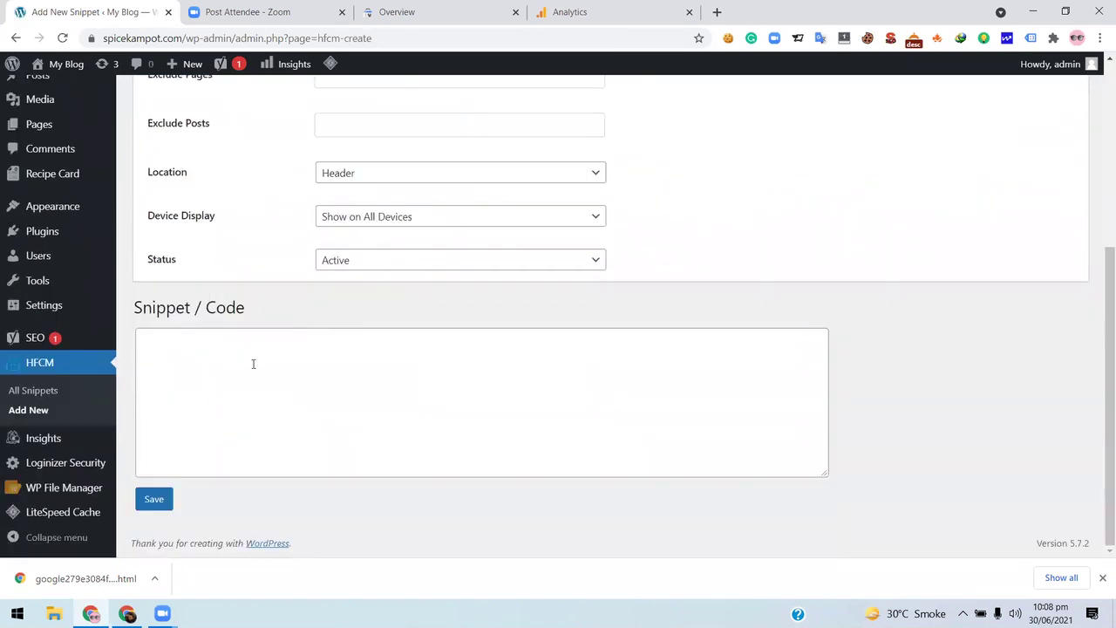
pyautogui.scroll(3, 262, 375)
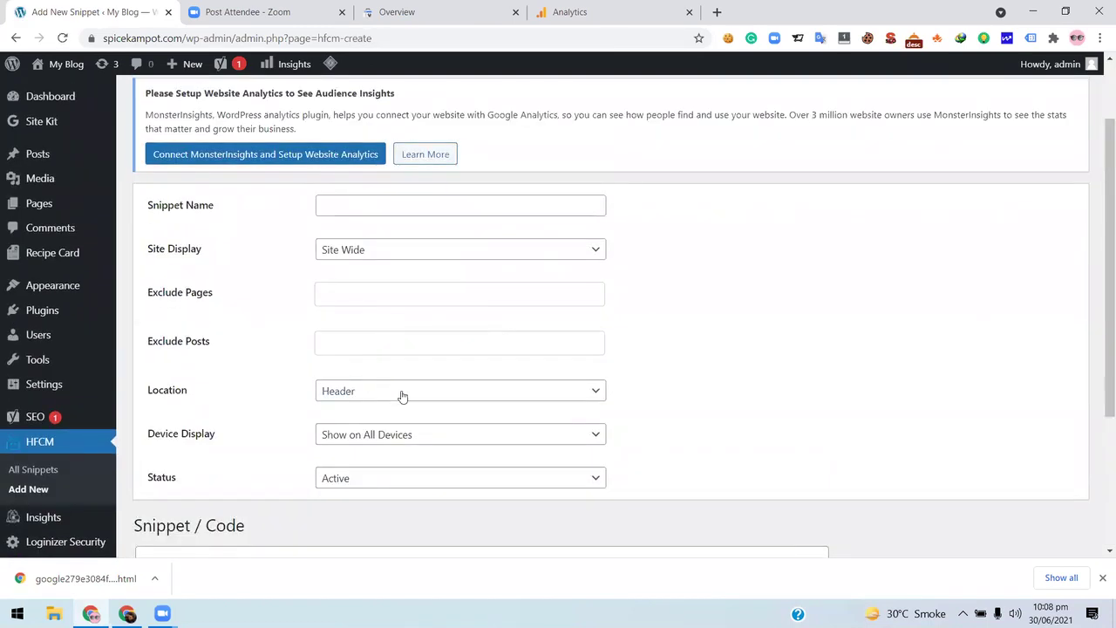
pyautogui.scroll(-3, 281, 399)
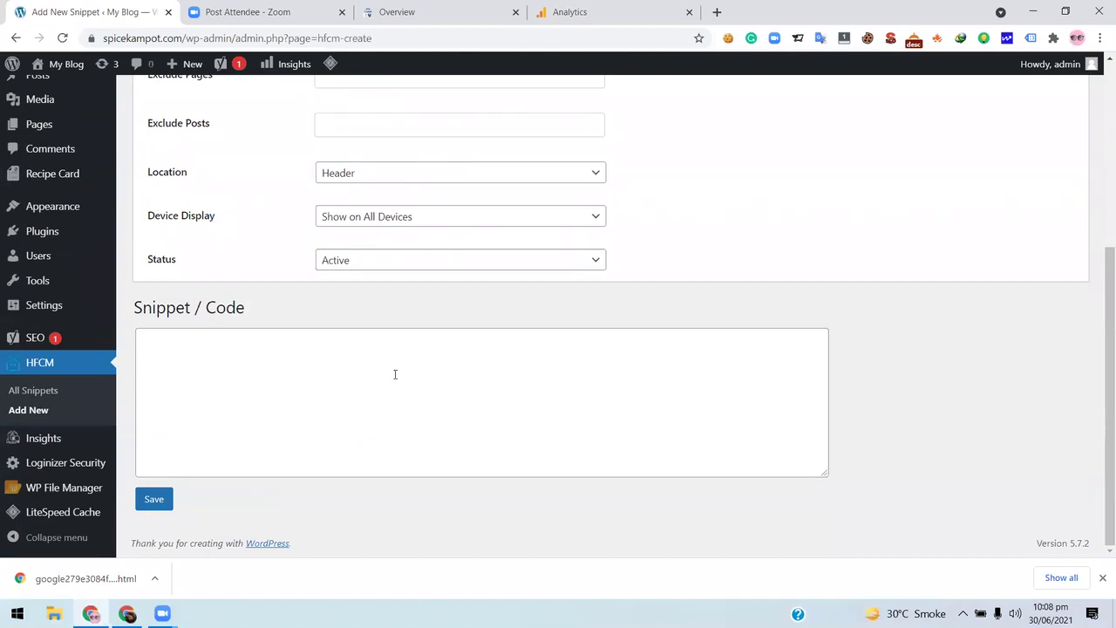
pyautogui.scroll(4, 471, 288)
pyautogui.click(454, 329)
pyautogui.click(583, 345)
# - Look over the form's Location and Snippet/Code fields, then return to the WordPress window
pyautogui.scroll(-3, 288, 351)
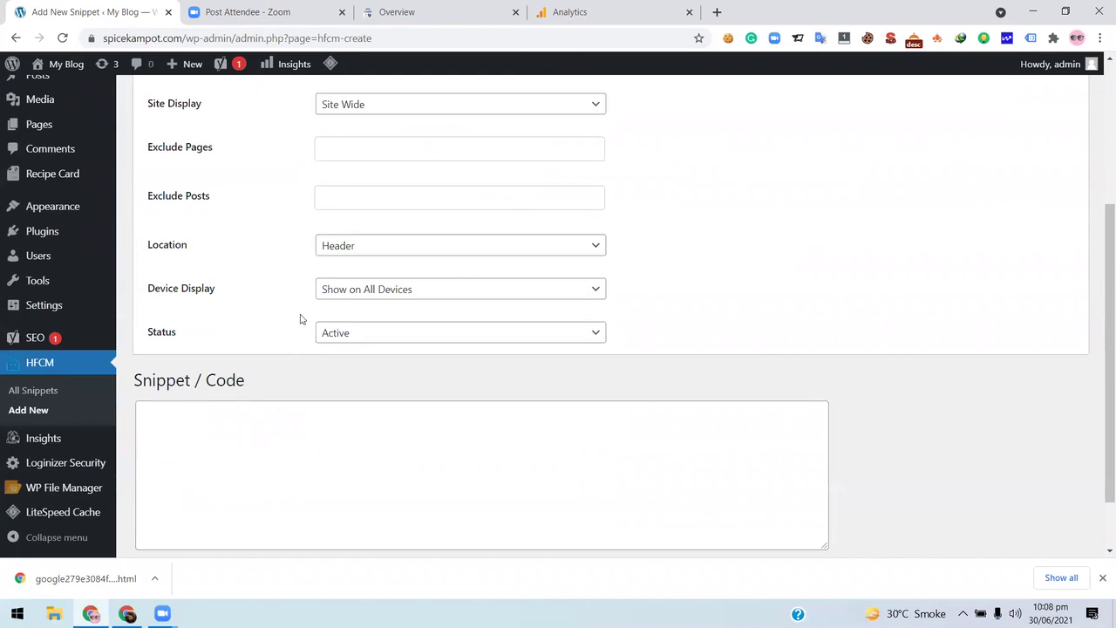
pyautogui.scroll(1, 244, 370)
pyautogui.scroll(3, 244, 369)
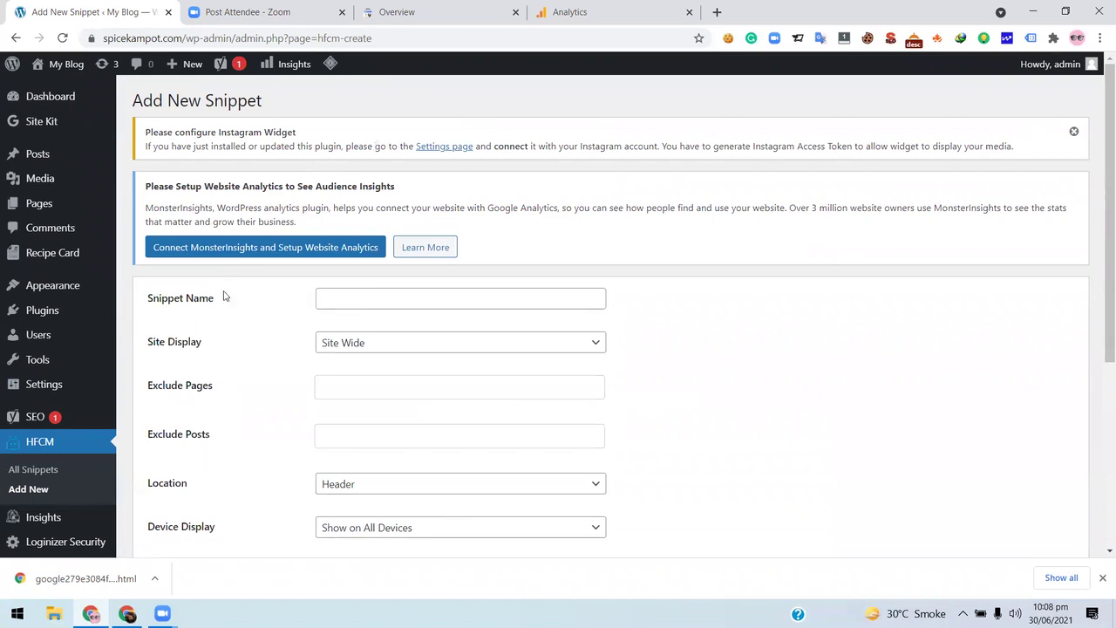
pyautogui.scroll(-4, 214, 293)
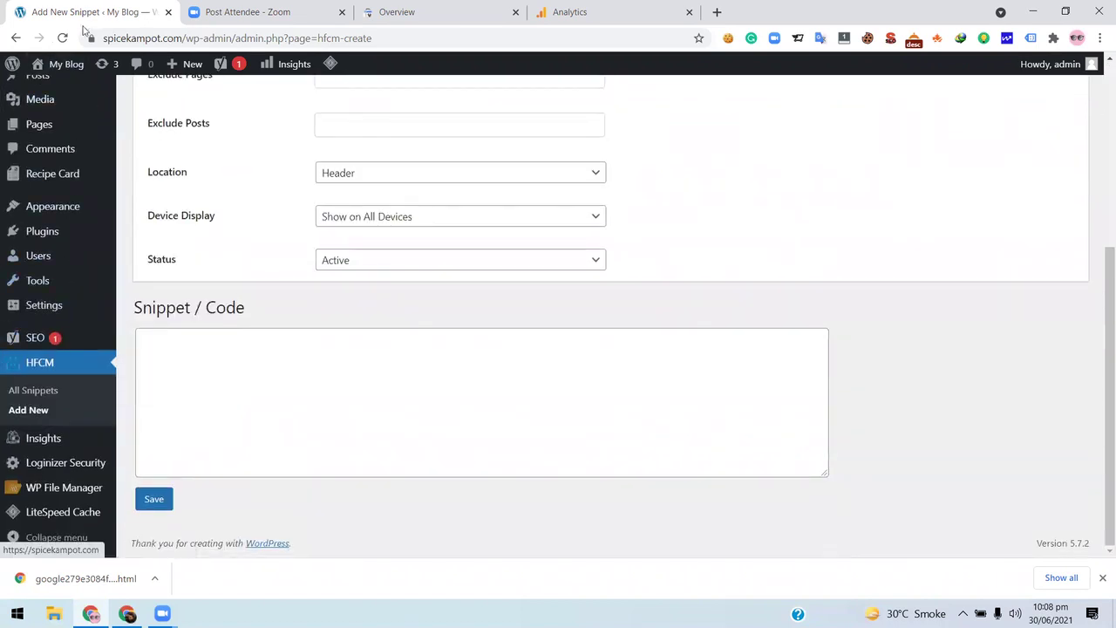
pyautogui.scroll(4, 246, 184)
pyautogui.scroll(1, 249, 186)
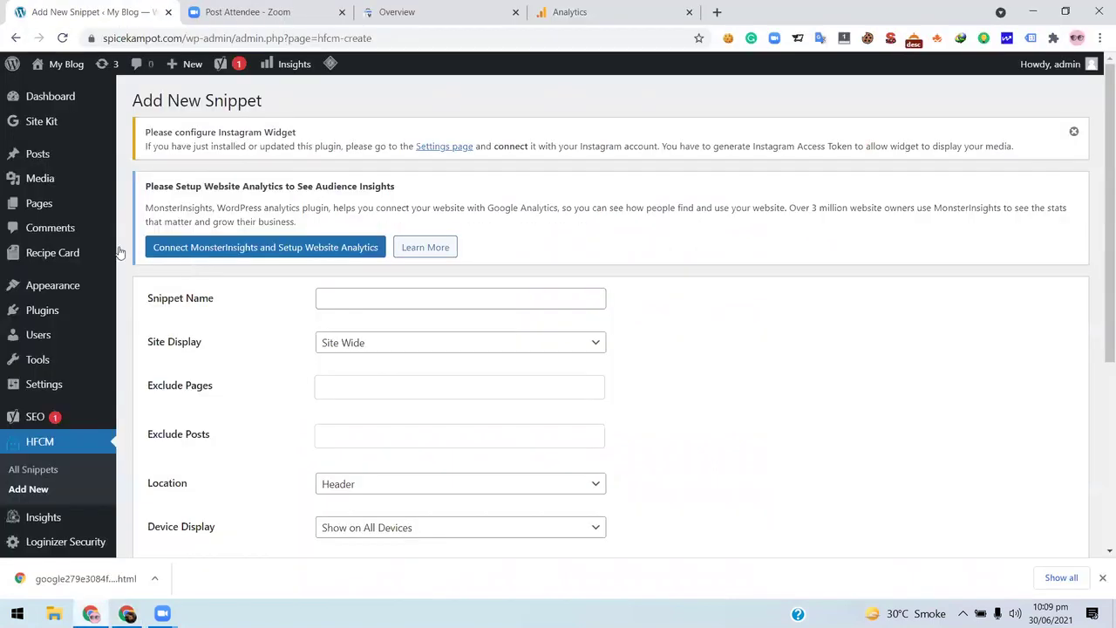
pyautogui.click(90, 613)
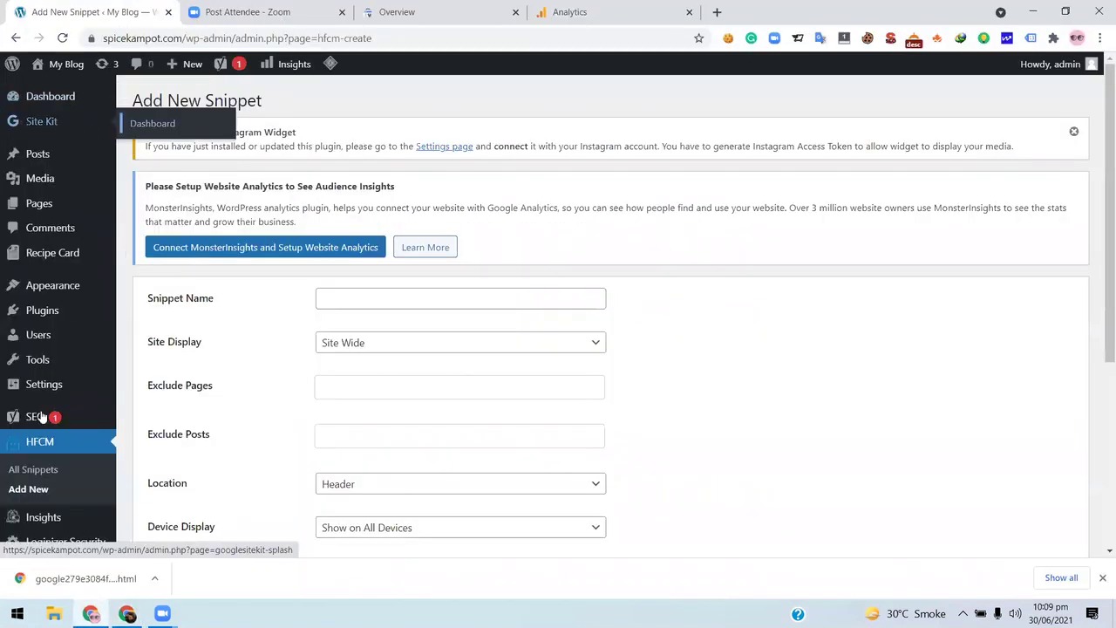
# - Open the Site Kit dashboard and begin setup with Sign in with Google
pyautogui.moveTo(74, 126)
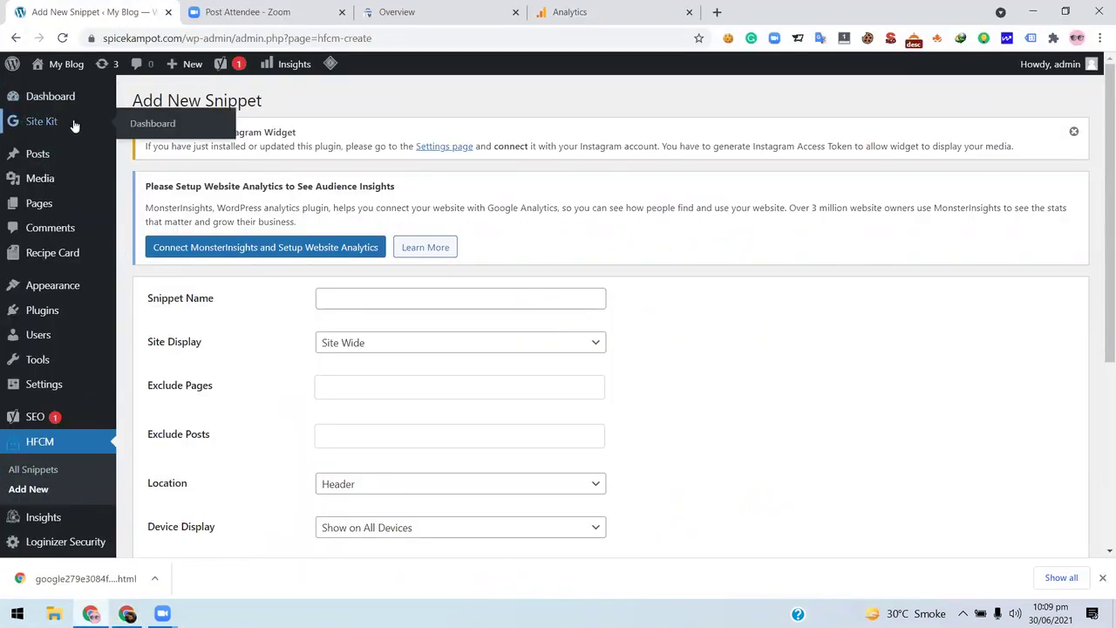
pyautogui.click(149, 128)
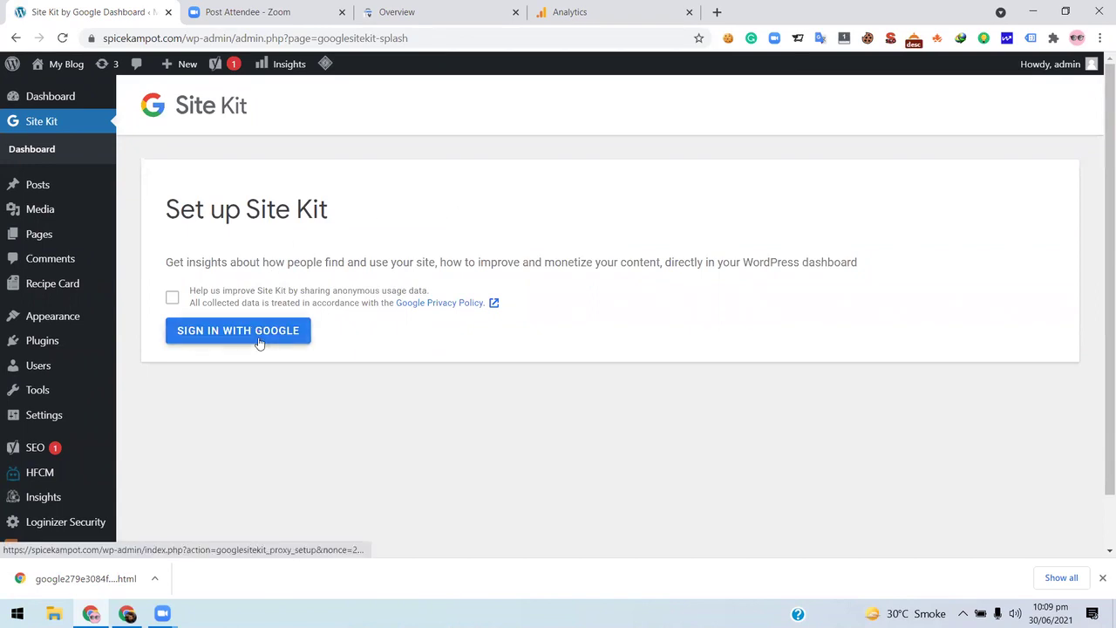
pyautogui.click(251, 335)
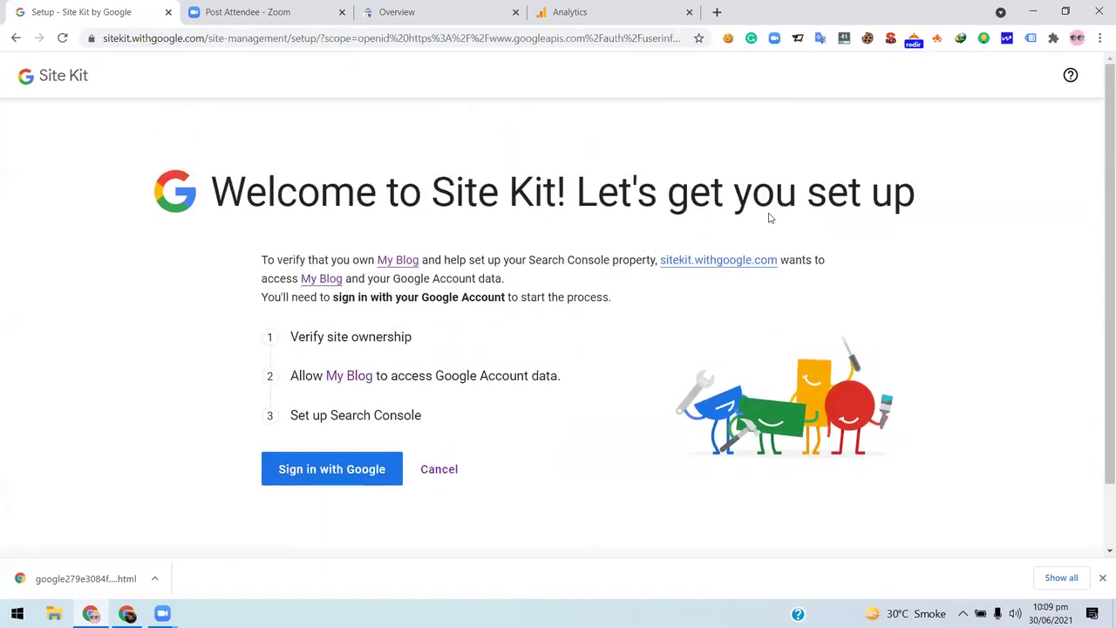
# - Choose the Google account and grant Site Kit access, which ends in a cURL error 28 timeout
pyautogui.scroll(-1, 299, 356)
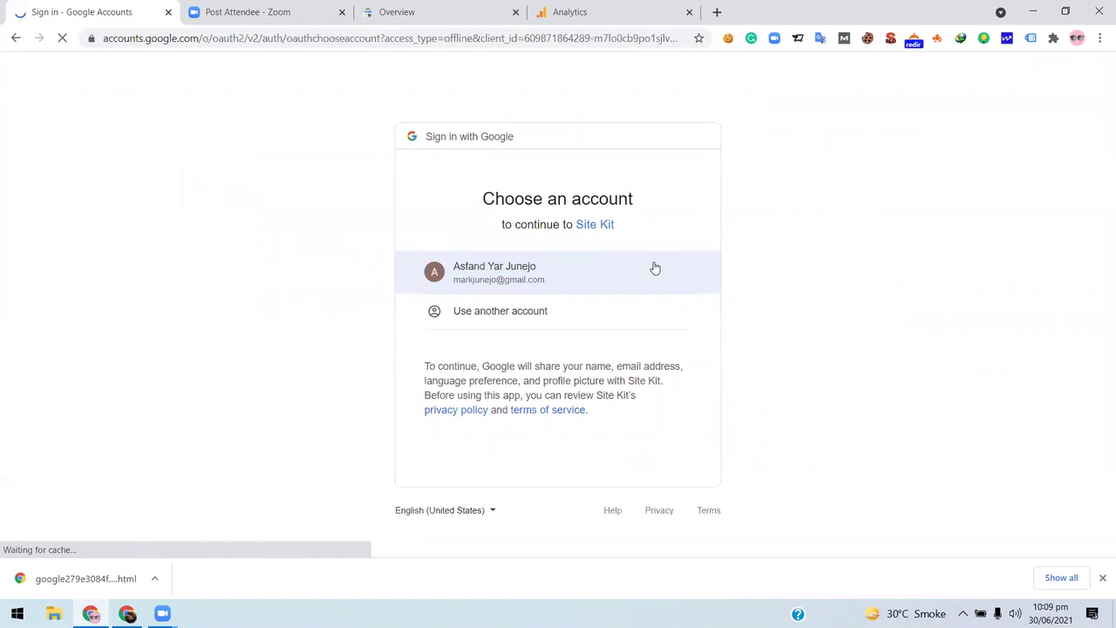
pyautogui.click(584, 266)
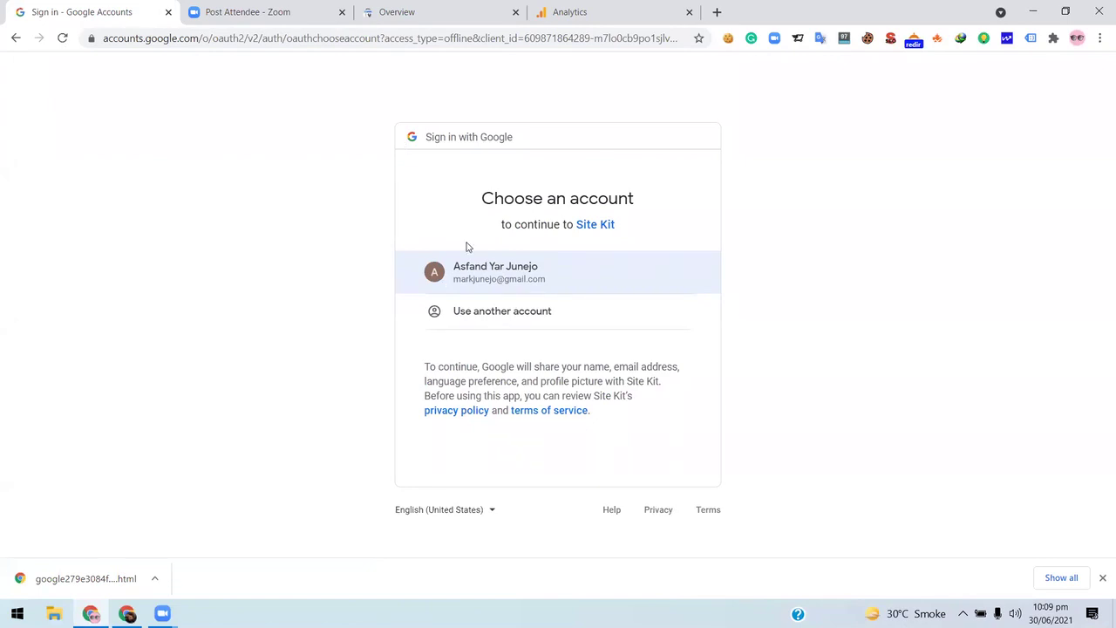
pyautogui.click(521, 275)
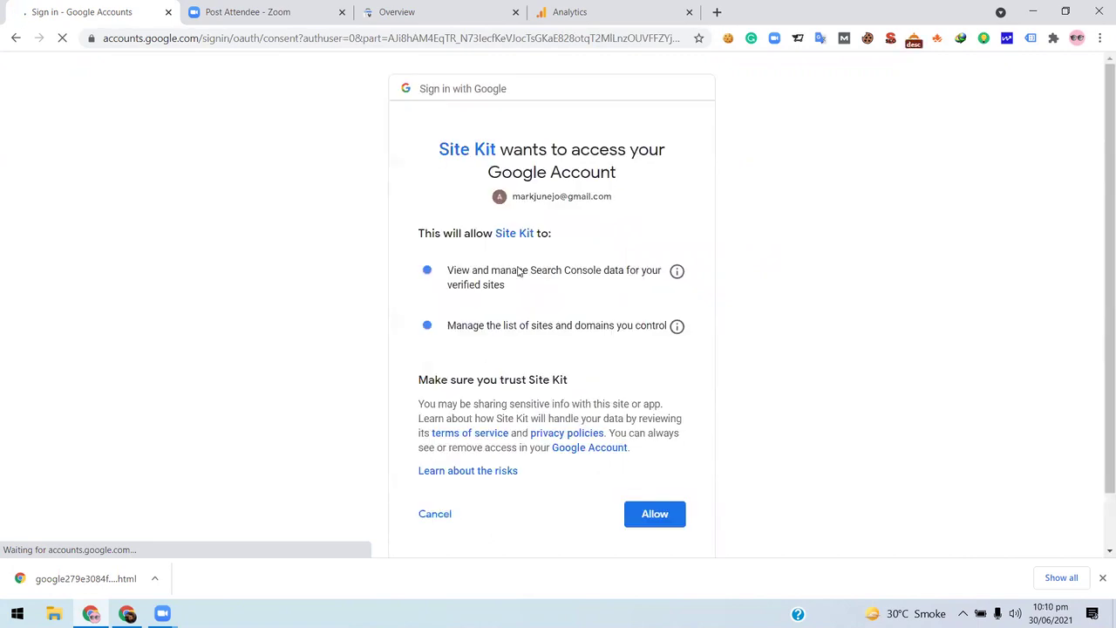
pyautogui.scroll(-1, 610, 349)
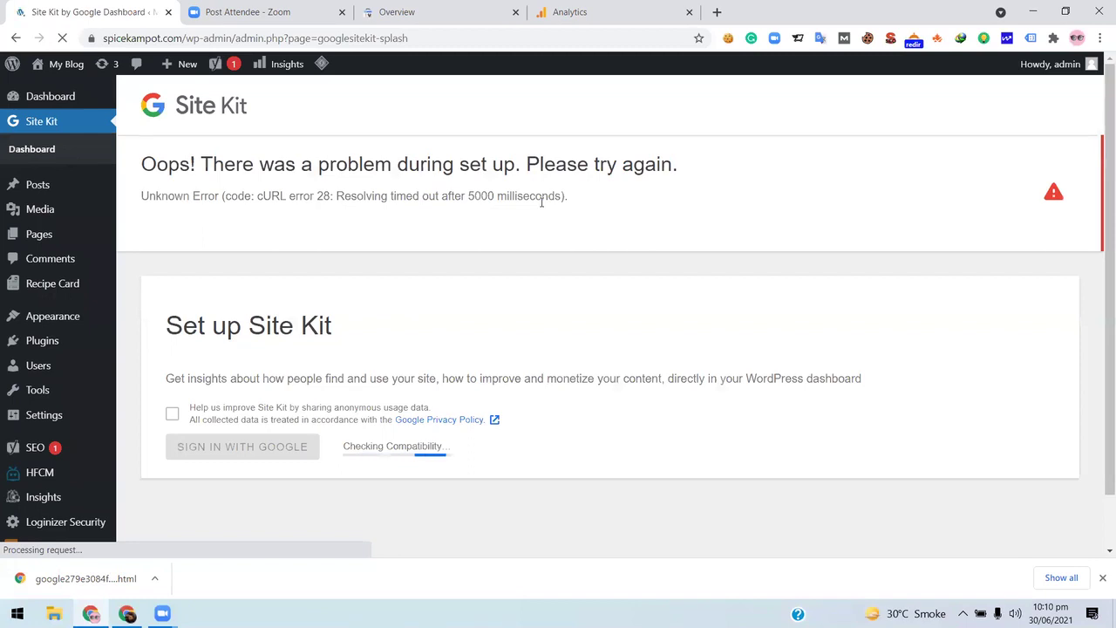
# - After the compatibility check finishes, retry Sign in with Google to reach the account chooser
pyautogui.scroll(-1, 471, 237)
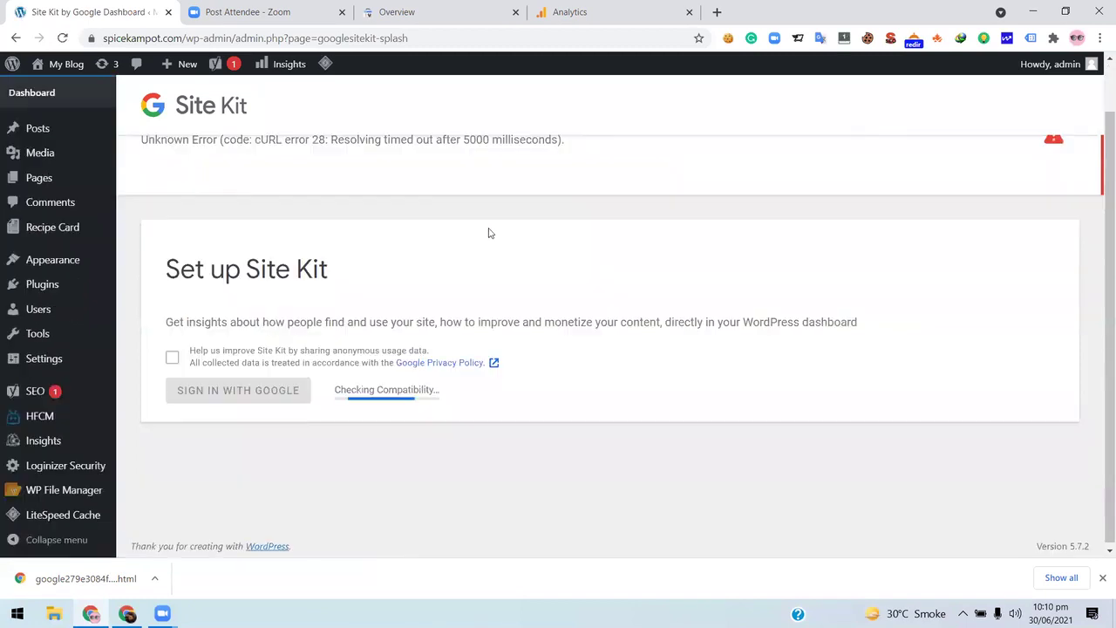
pyautogui.scroll(1, 374, 217)
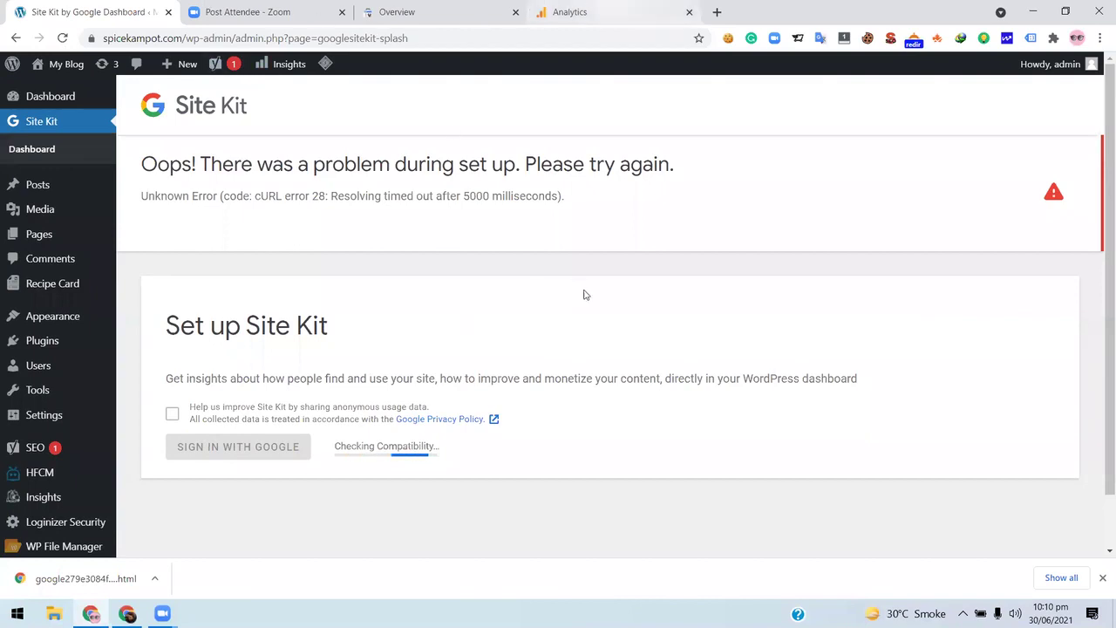
pyautogui.scroll(-1, 583, 294)
pyautogui.scroll(1, 576, 390)
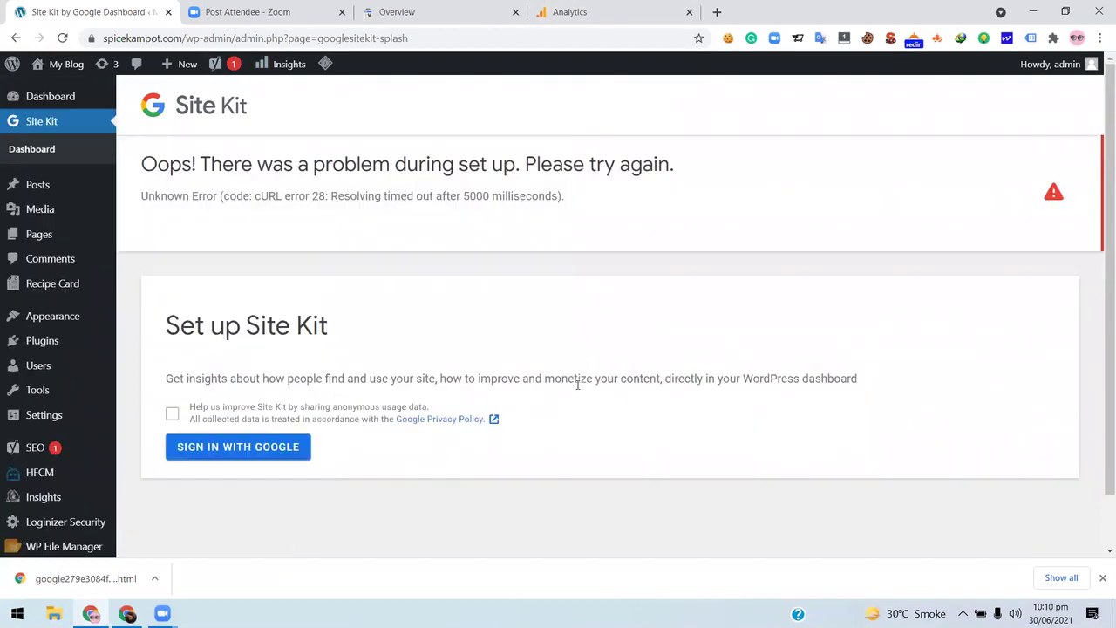
pyautogui.click(277, 455)
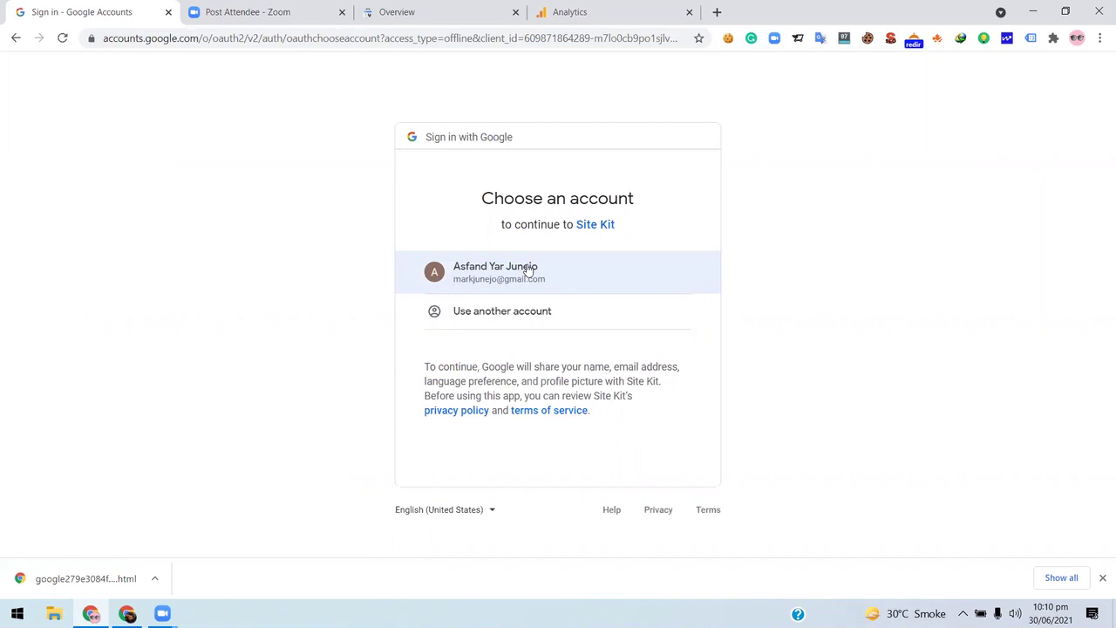
# - Pick the Google account and go through the Site Kit consent screen, connecting Search Console
pyautogui.click(528, 270)
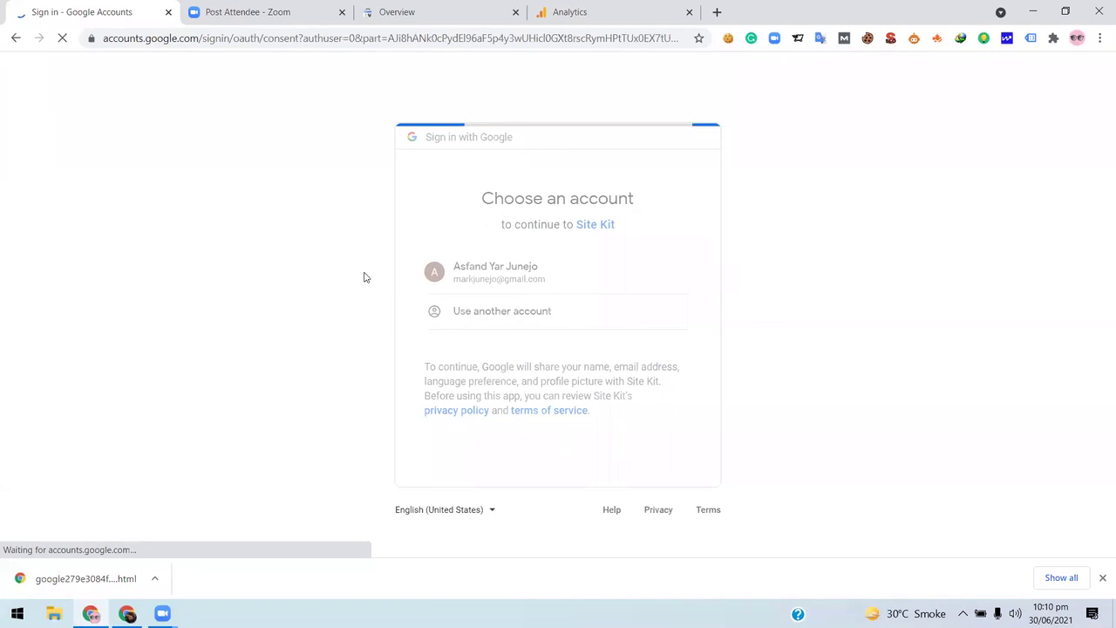
pyautogui.scroll(-1, 707, 501)
pyautogui.scroll(1, 647, 456)
pyautogui.scroll(-1, 648, 456)
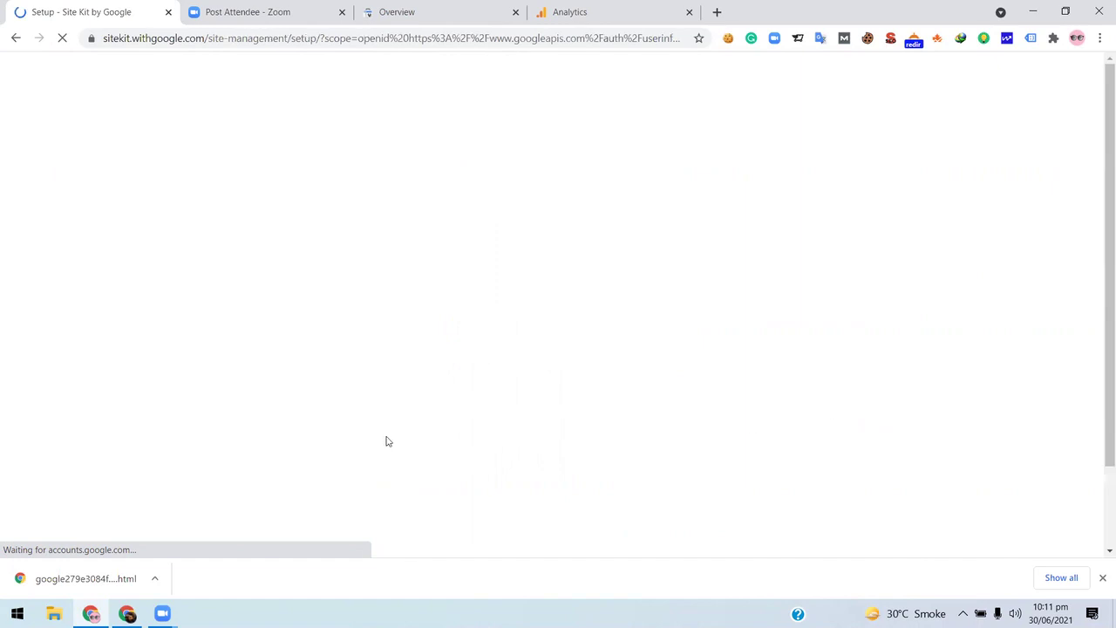
pyautogui.scroll(-2, 641, 286)
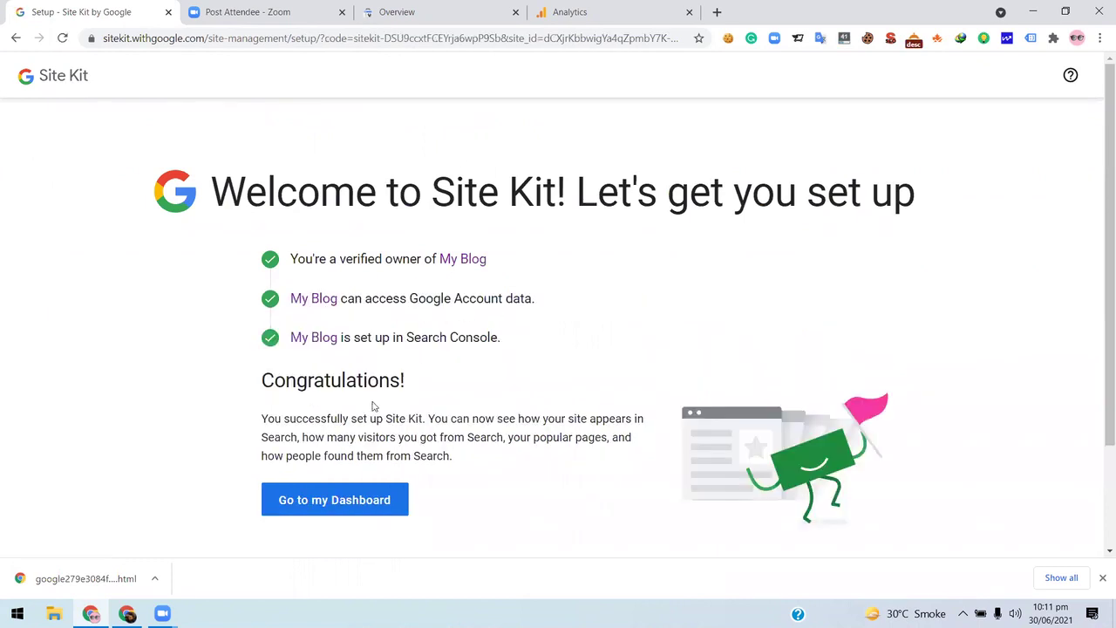
pyautogui.scroll(-1, 296, 279)
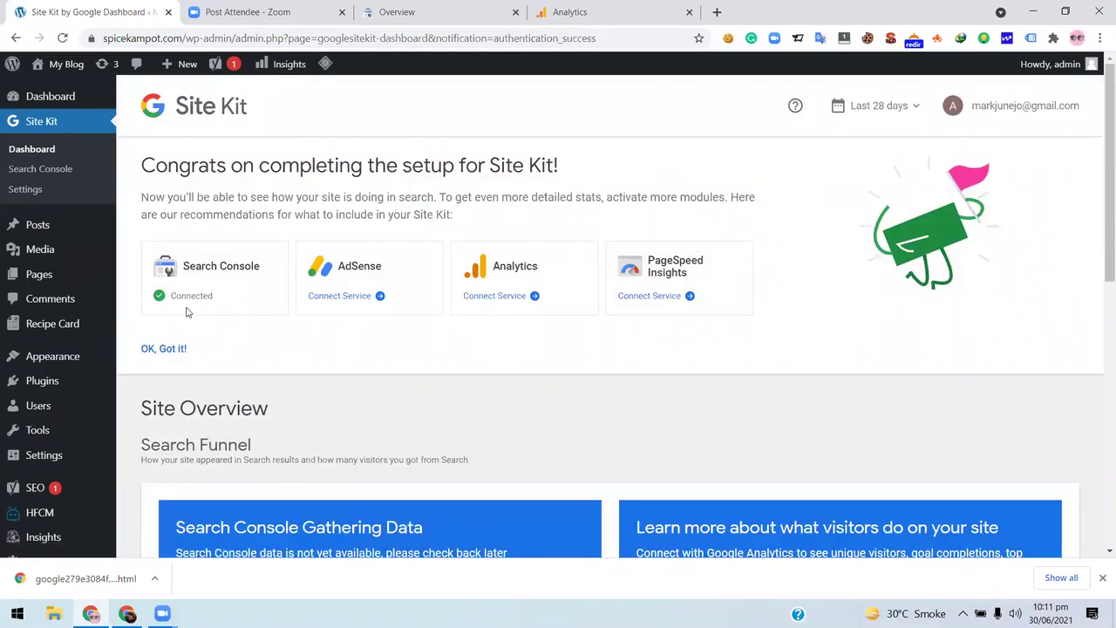
pyautogui.scroll(-3, 186, 314)
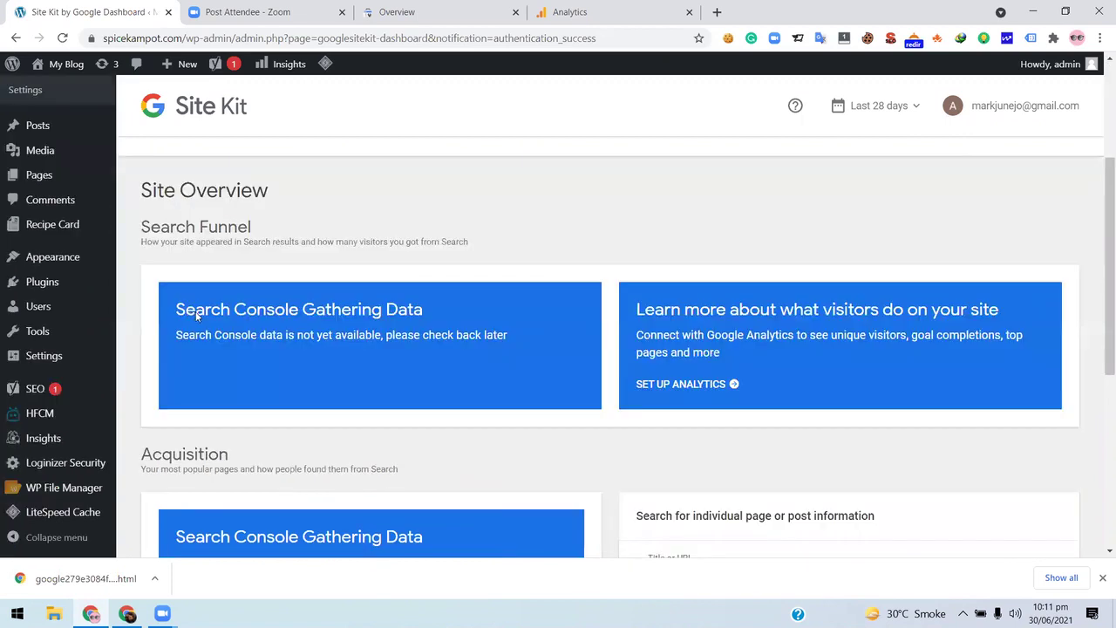
pyautogui.scroll(-5, 191, 316)
pyautogui.scroll(5, 169, 342)
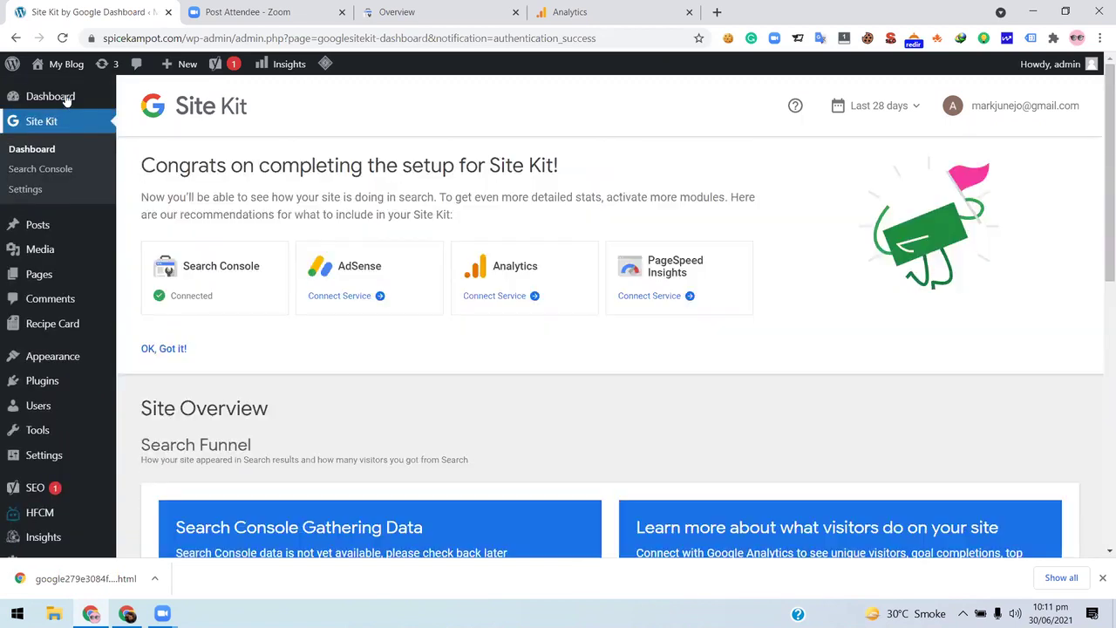
pyautogui.scroll(-1, 630, 259)
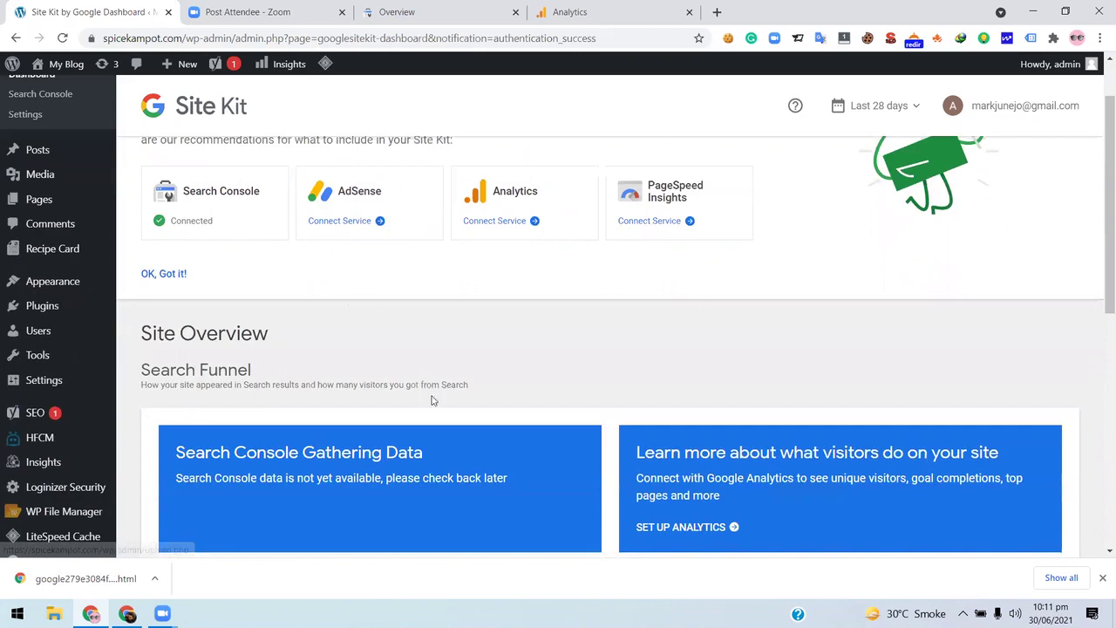
pyautogui.scroll(-2, 422, 425)
pyautogui.scroll(1, 501, 447)
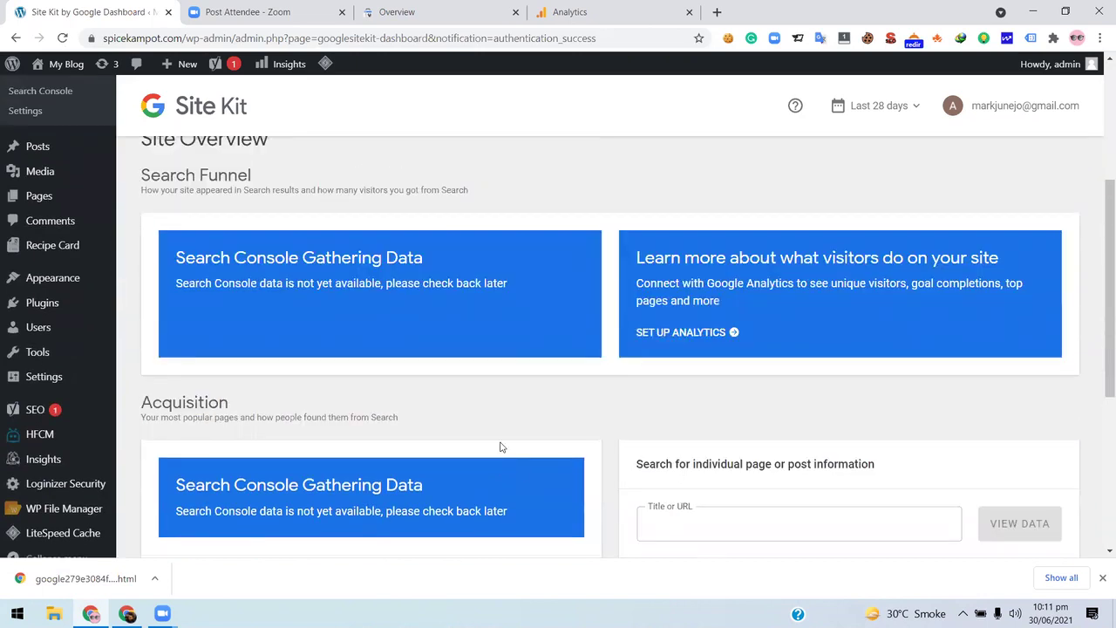
pyautogui.scroll(2, 501, 446)
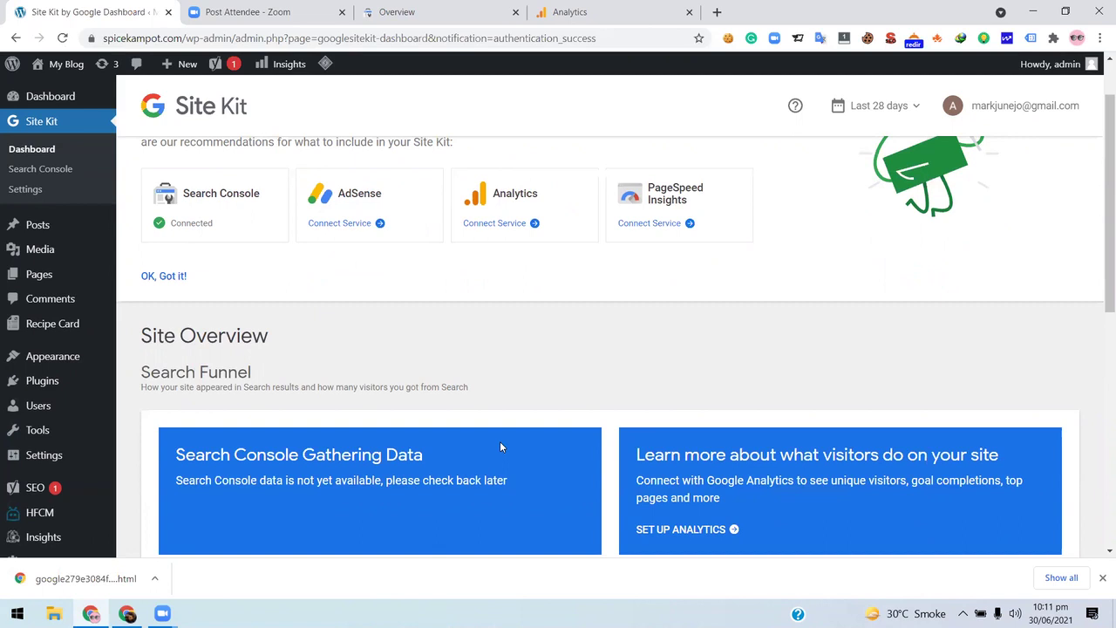
# - Start Connect Service for Analytics, glancing at the Analytics tab before returning to Google sign-in
pyautogui.click(507, 225)
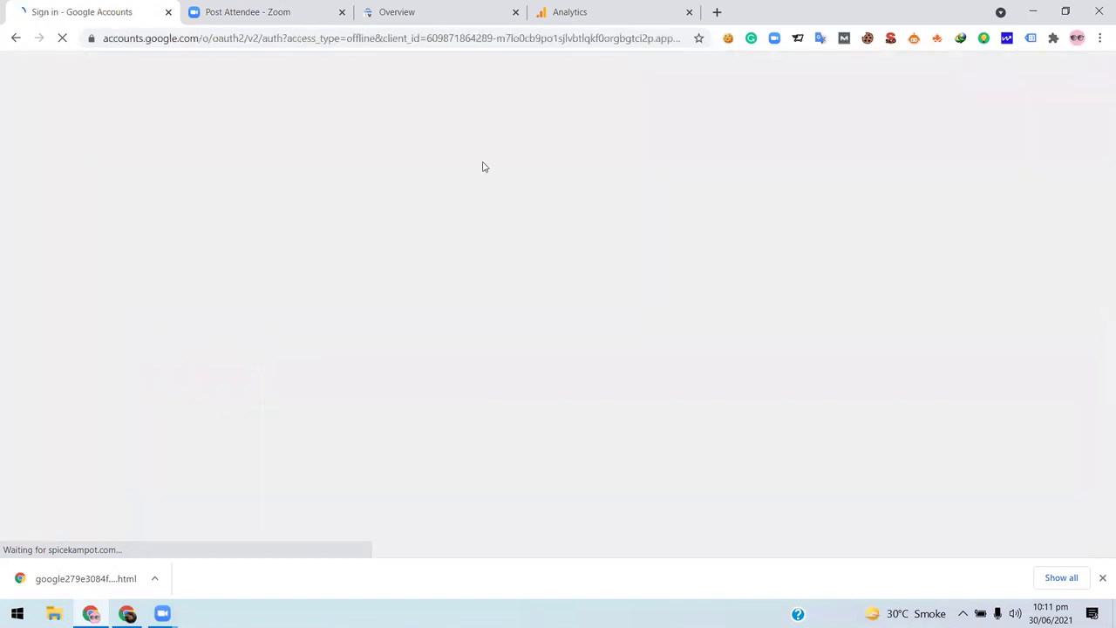
pyautogui.click(618, 11)
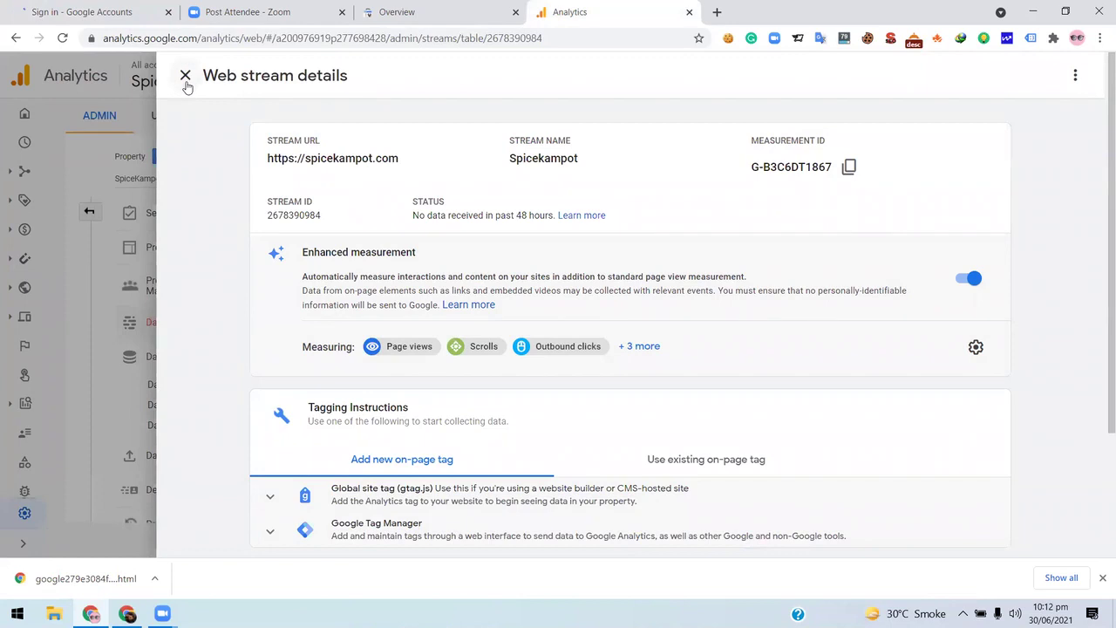
pyautogui.scroll(-2, 426, 335)
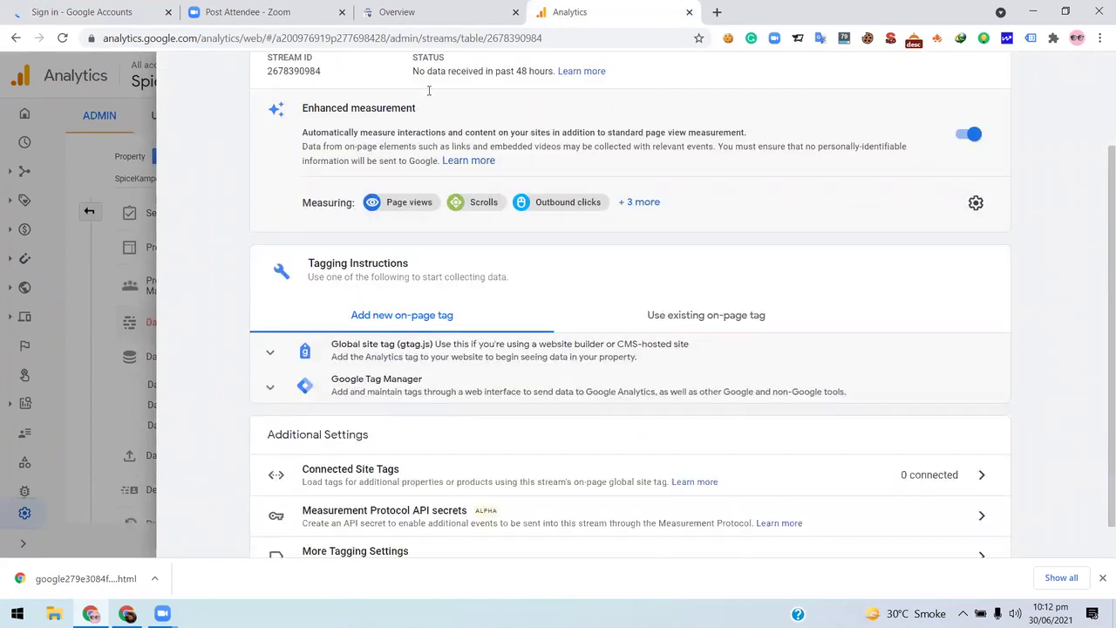
pyautogui.click(109, 9)
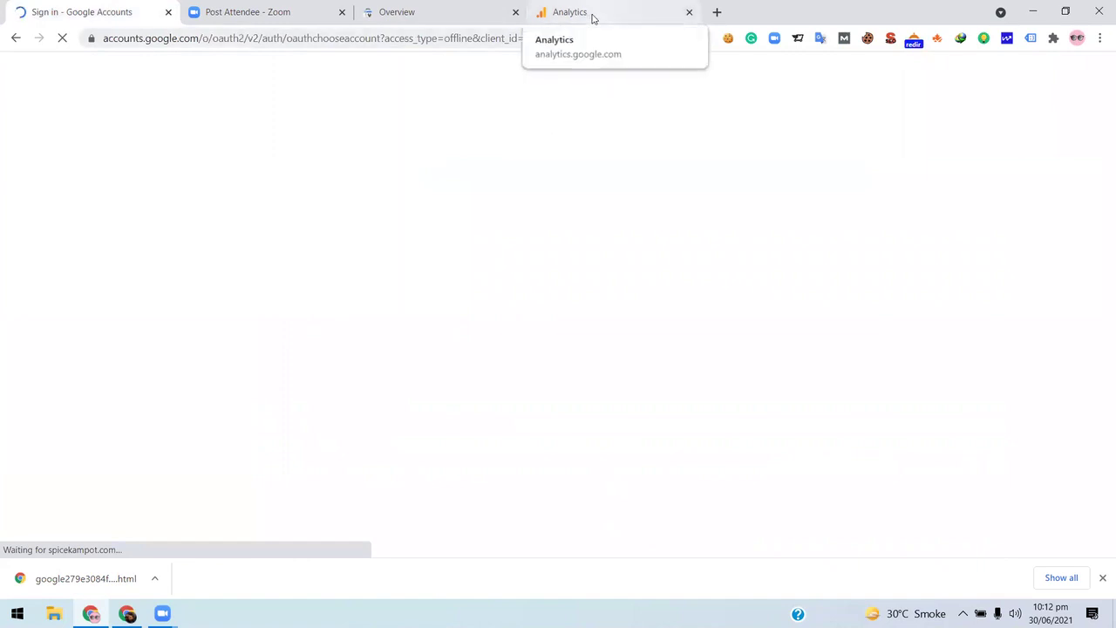
# - Choose the Google account and go through the consent screen to authorise Analytics access
pyautogui.click(532, 277)
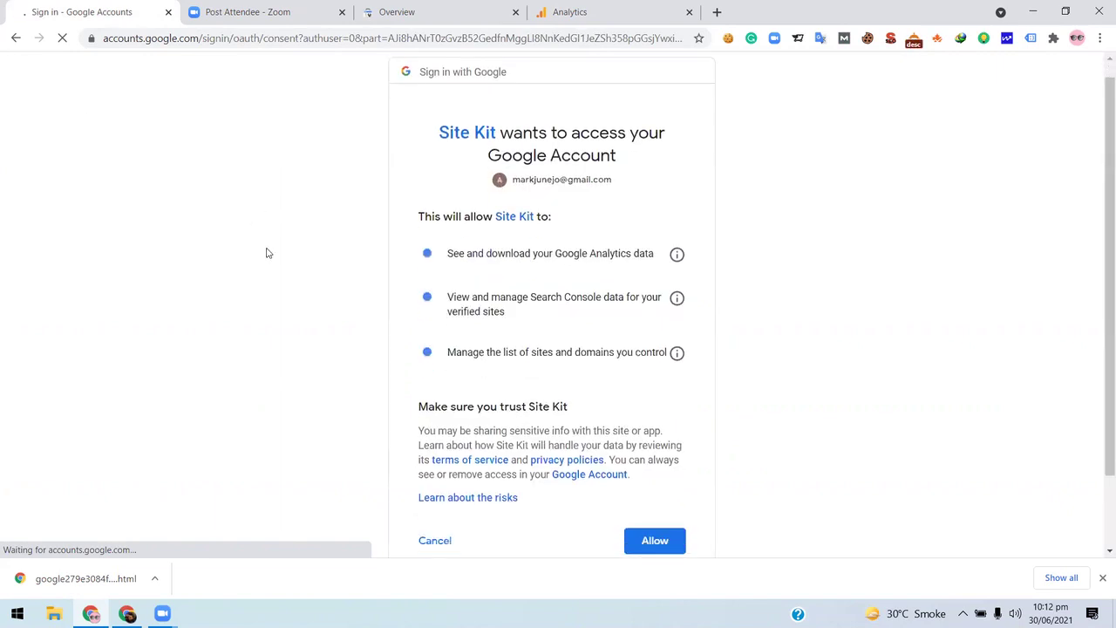
pyautogui.scroll(-2, 688, 479)
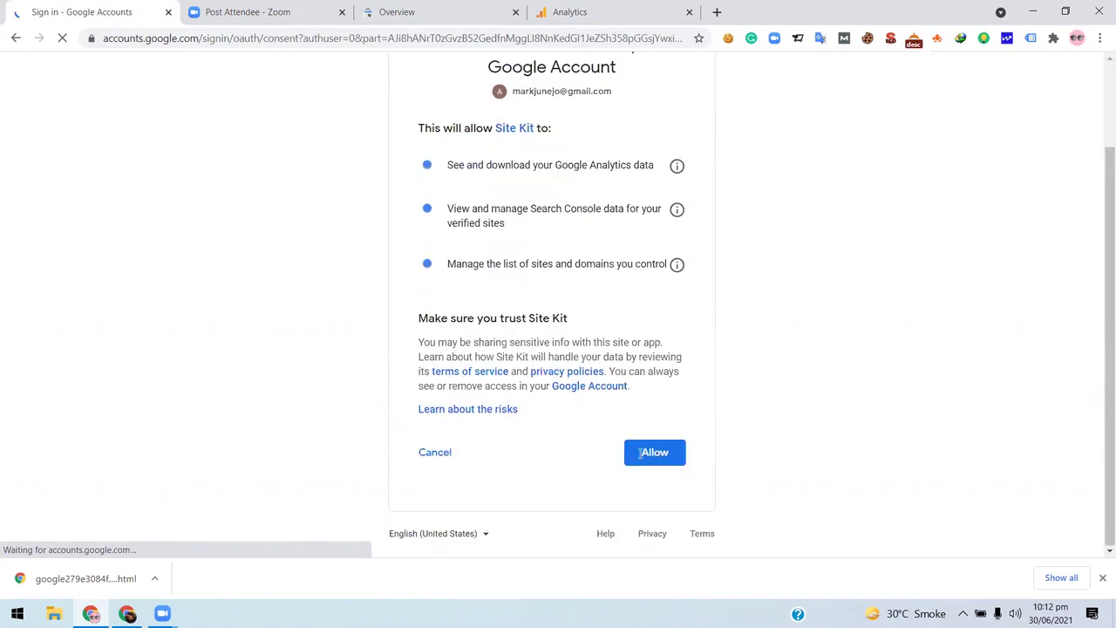
pyautogui.scroll(2, 661, 453)
pyautogui.scroll(-2, 688, 427)
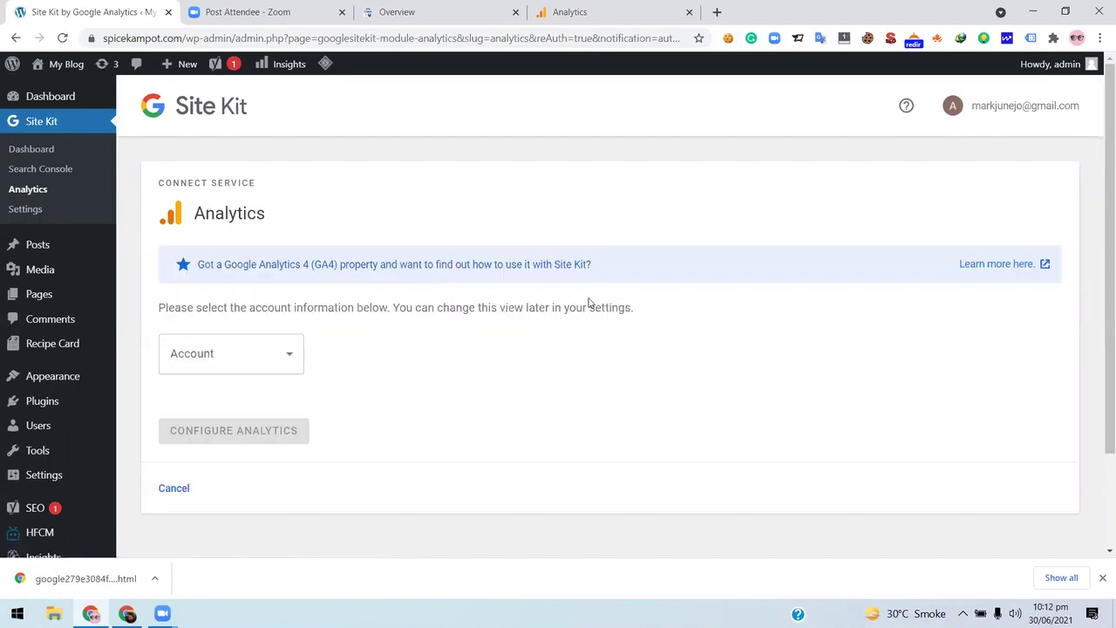
# - Select Spice Kampot as the Analytics account in Site Kit
pyautogui.click(329, 355)
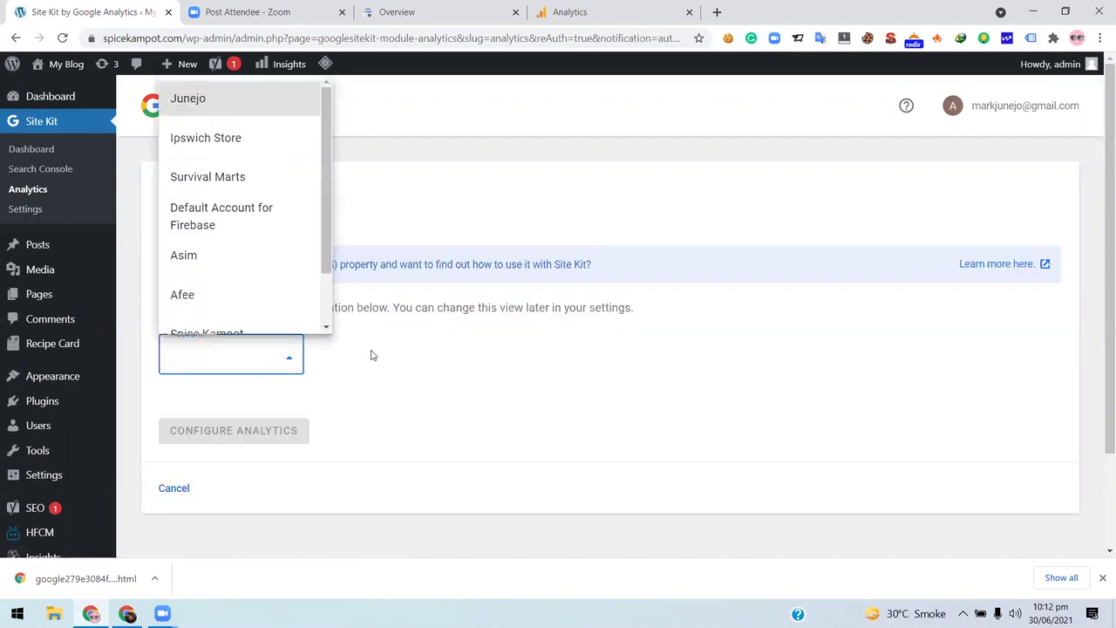
pyautogui.scroll(-2, 241, 261)
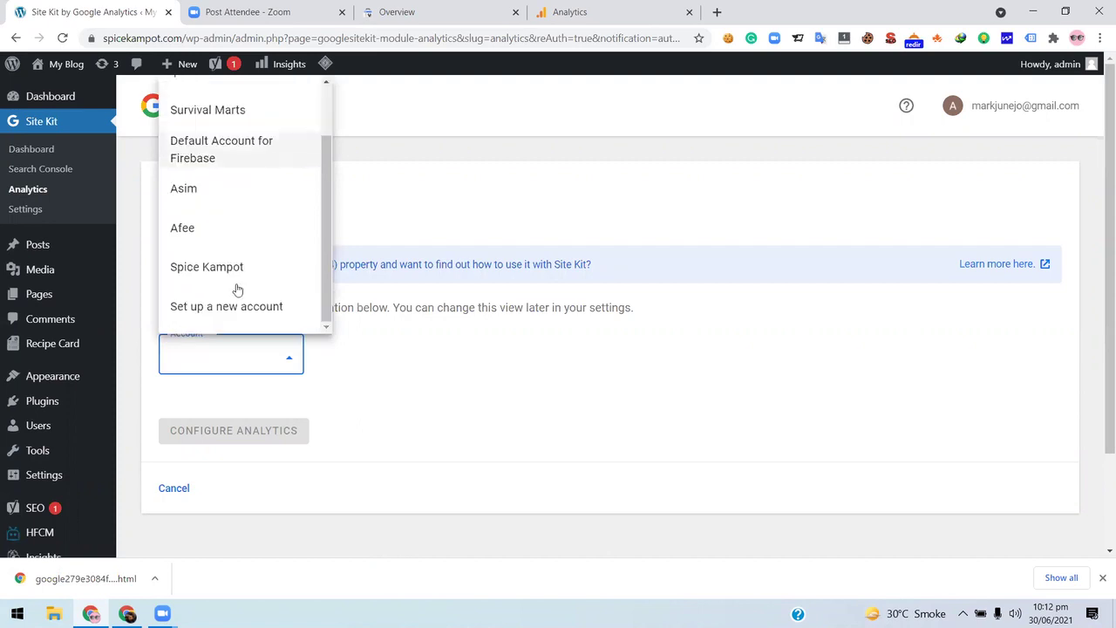
pyautogui.press('Return')
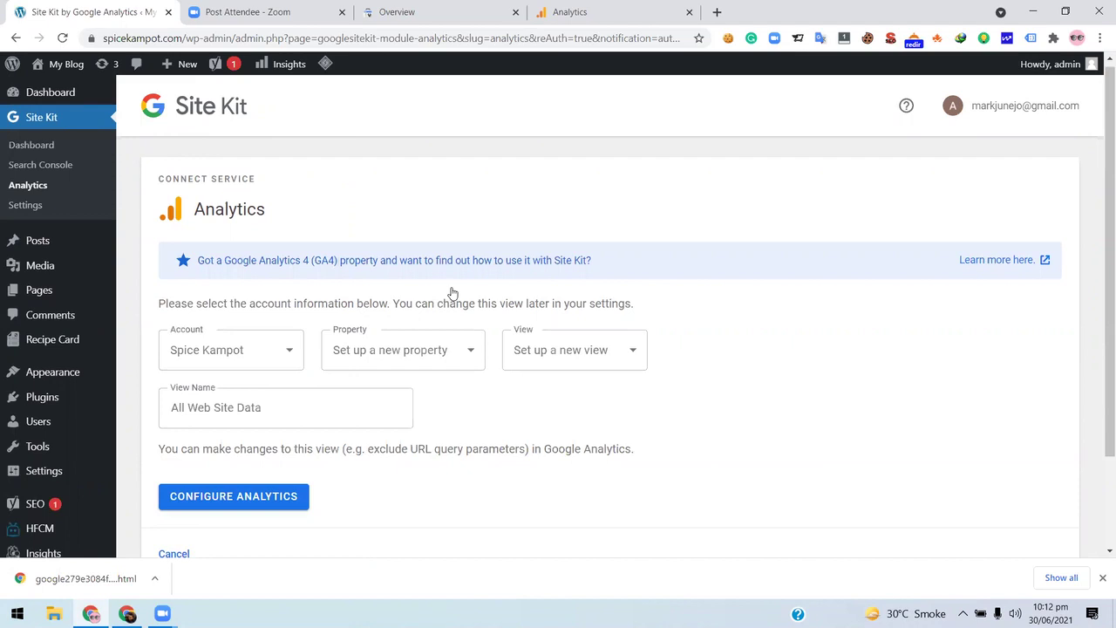
pyautogui.scroll(-1, 452, 293)
# - Keep a new property and view, submit Configure Analytics, and proceed with additional permissions
pyautogui.click(462, 282)
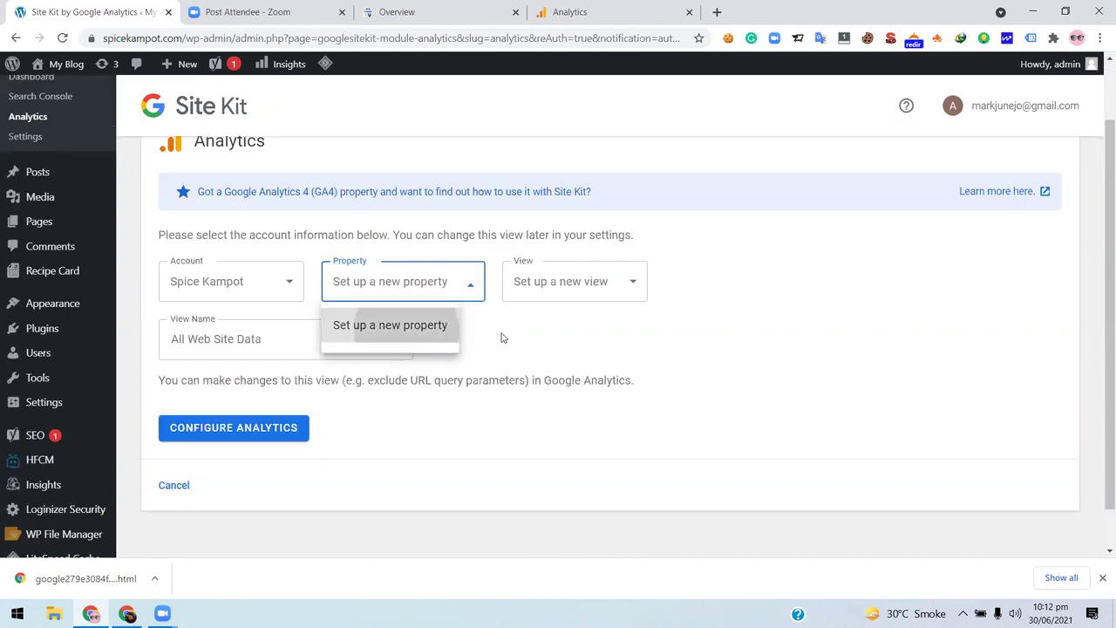
pyautogui.click(624, 292)
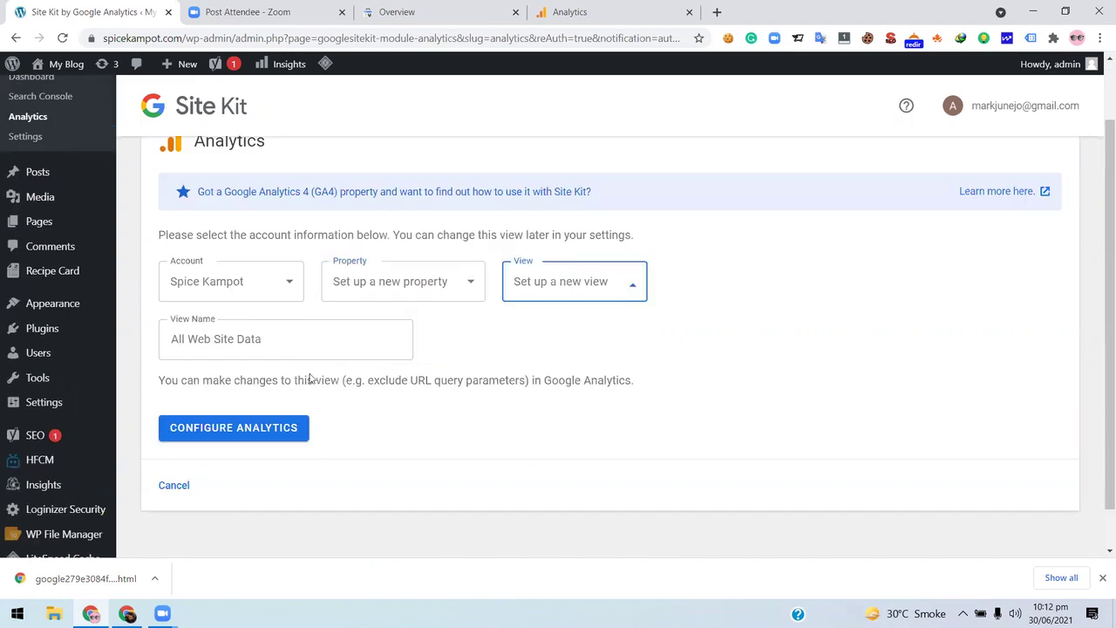
pyautogui.click(285, 341)
pyautogui.click(239, 428)
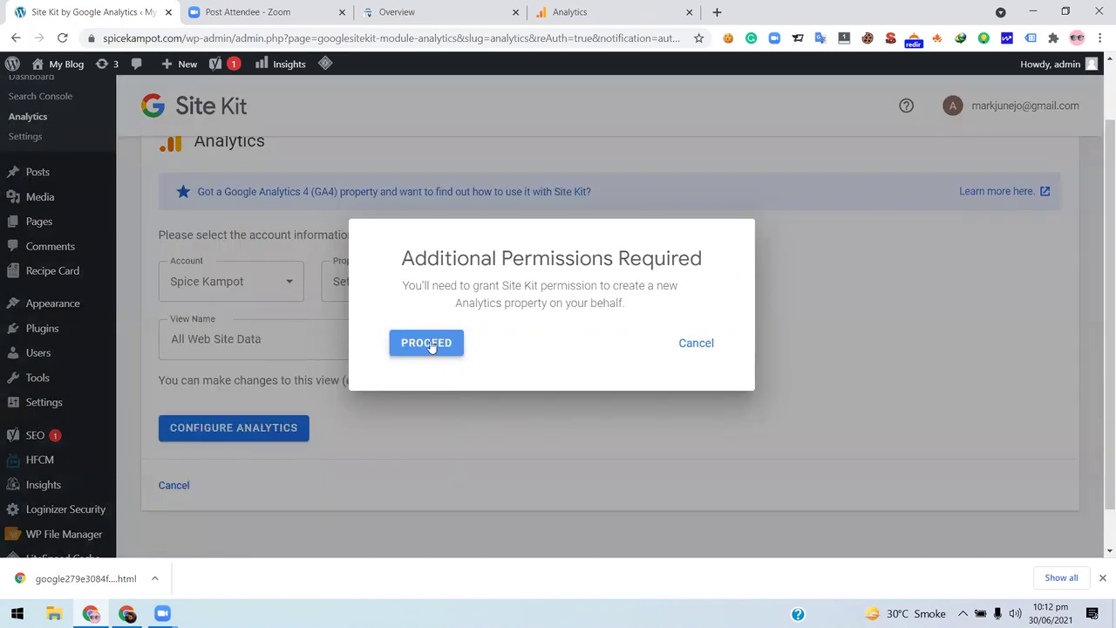
pyautogui.click(431, 345)
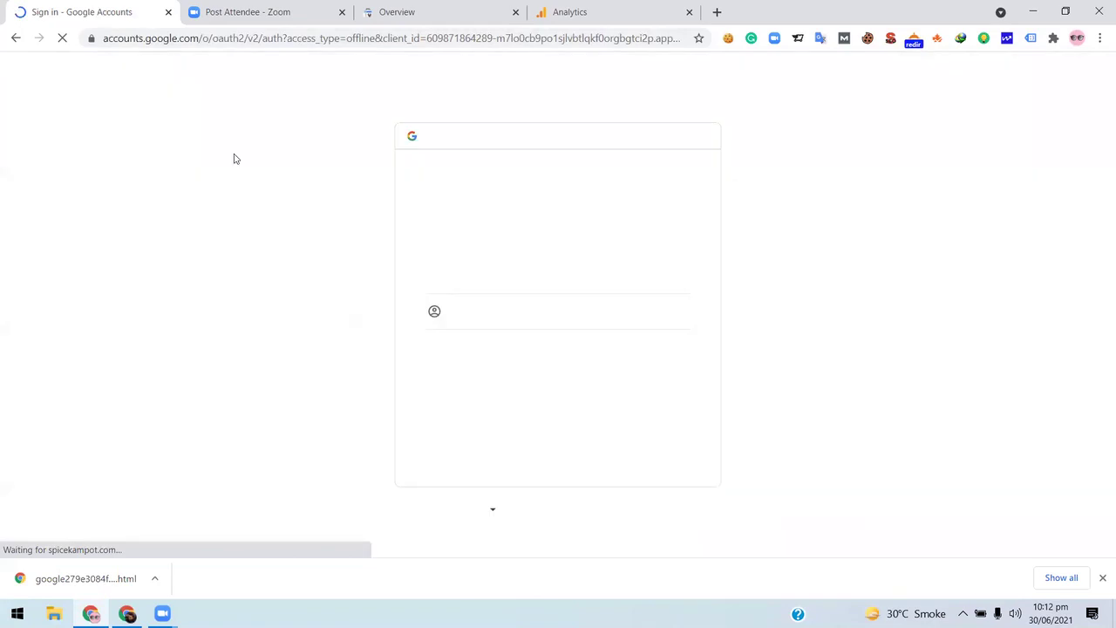
# - Choose the Google account and go through the consent screen to grant Site Kit's extra permissions
pyautogui.click(553, 278)
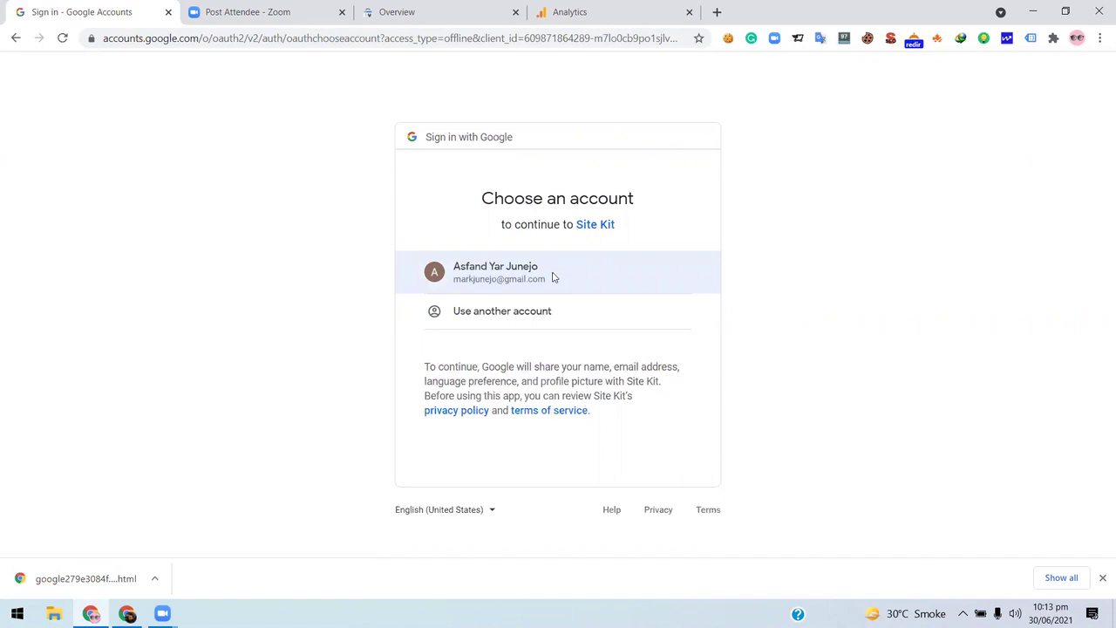
pyautogui.click(553, 277)
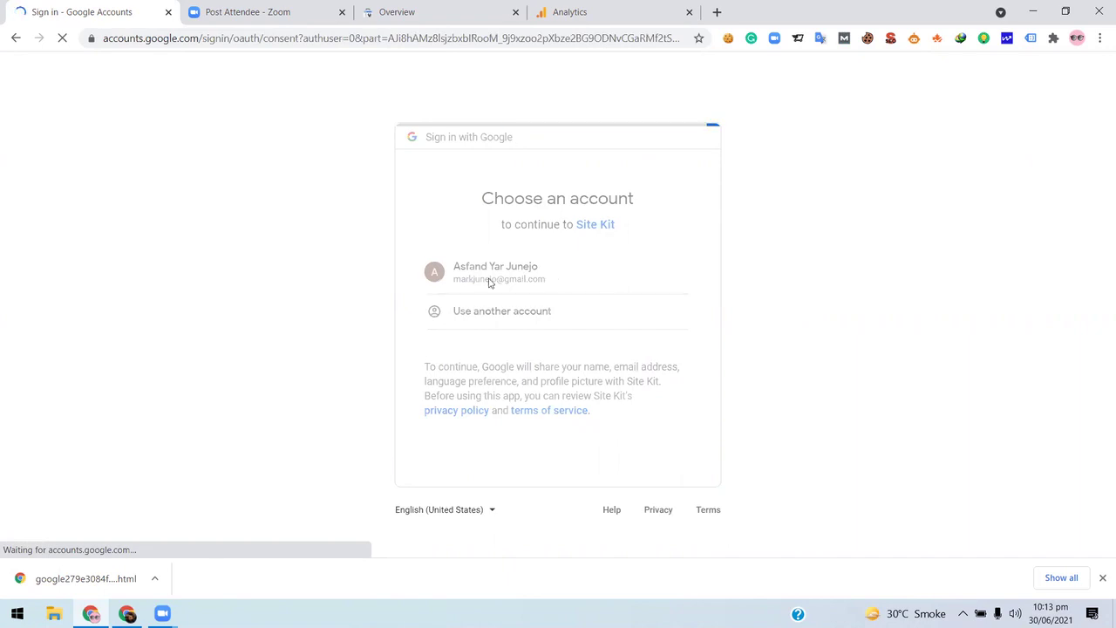
pyautogui.scroll(-2, 654, 428)
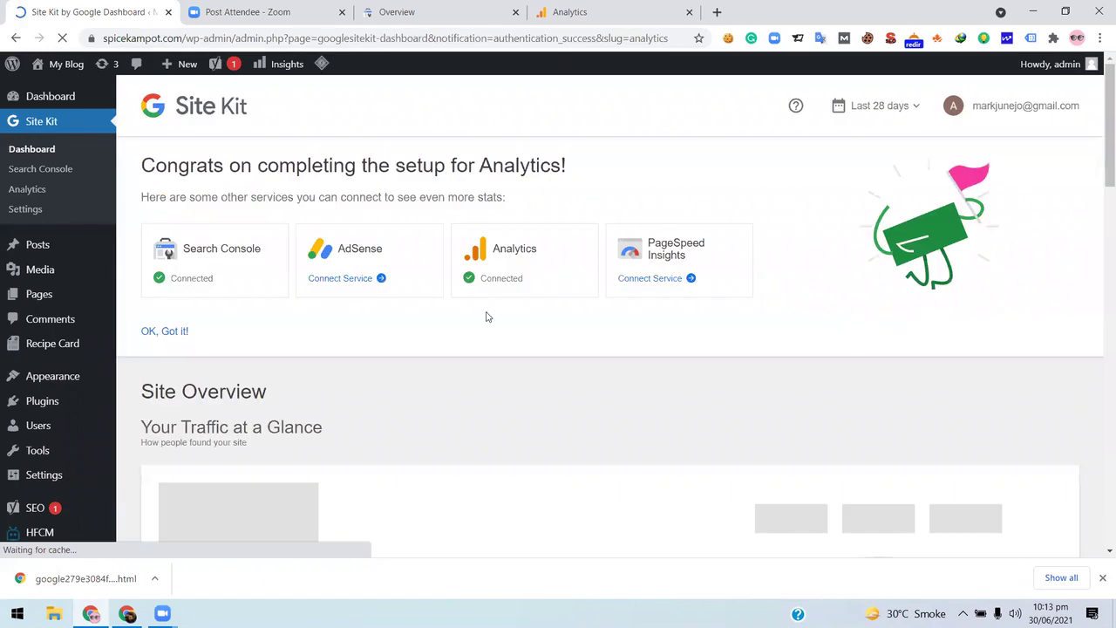
pyautogui.scroll(-3, 515, 288)
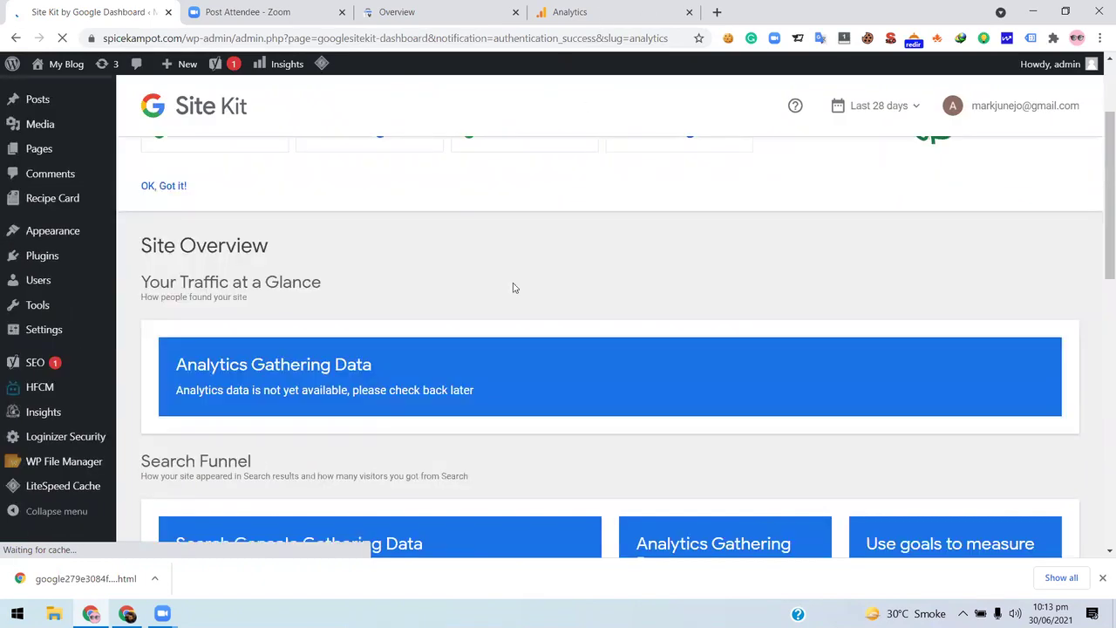
pyautogui.scroll(2, 521, 305)
pyautogui.scroll(1, 505, 270)
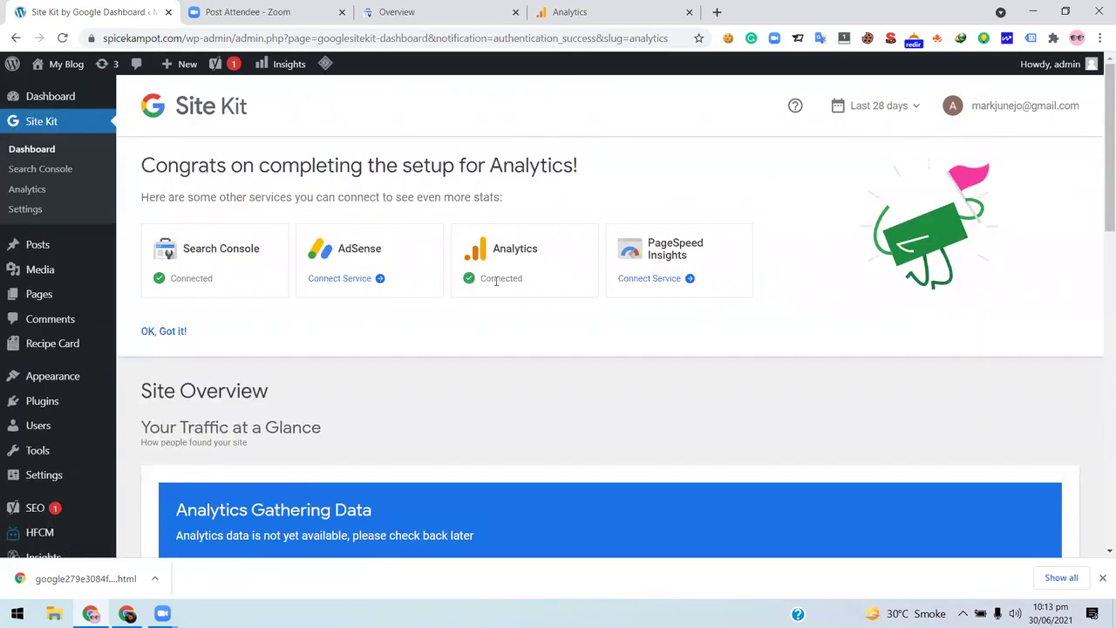
pyautogui.scroll(-3, 495, 322)
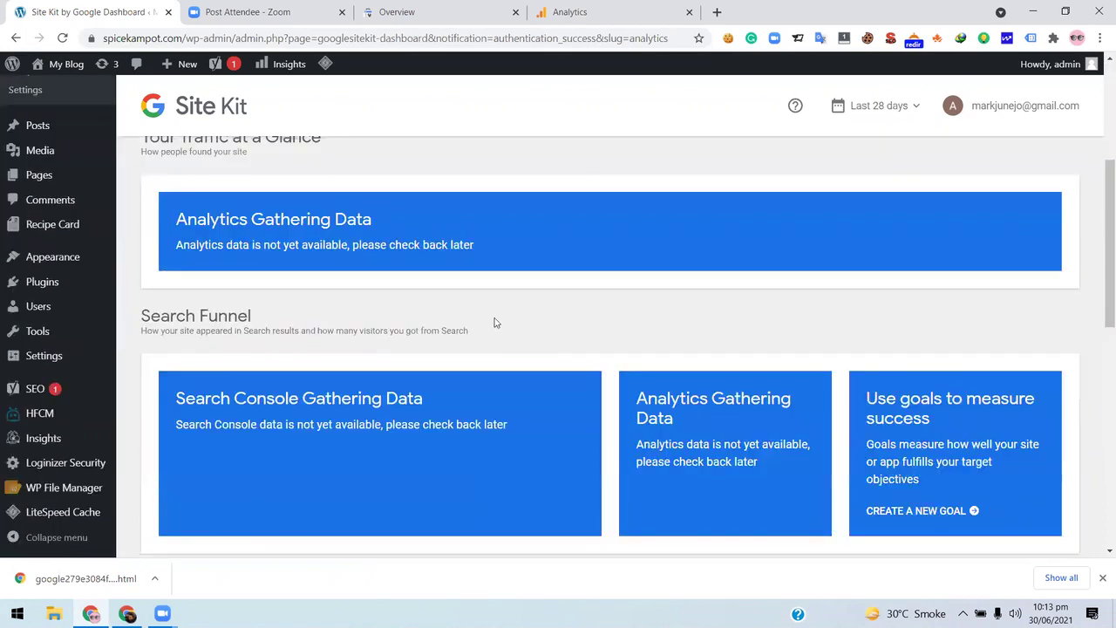
pyautogui.scroll(-2, 383, 324)
pyautogui.scroll(-5, 382, 324)
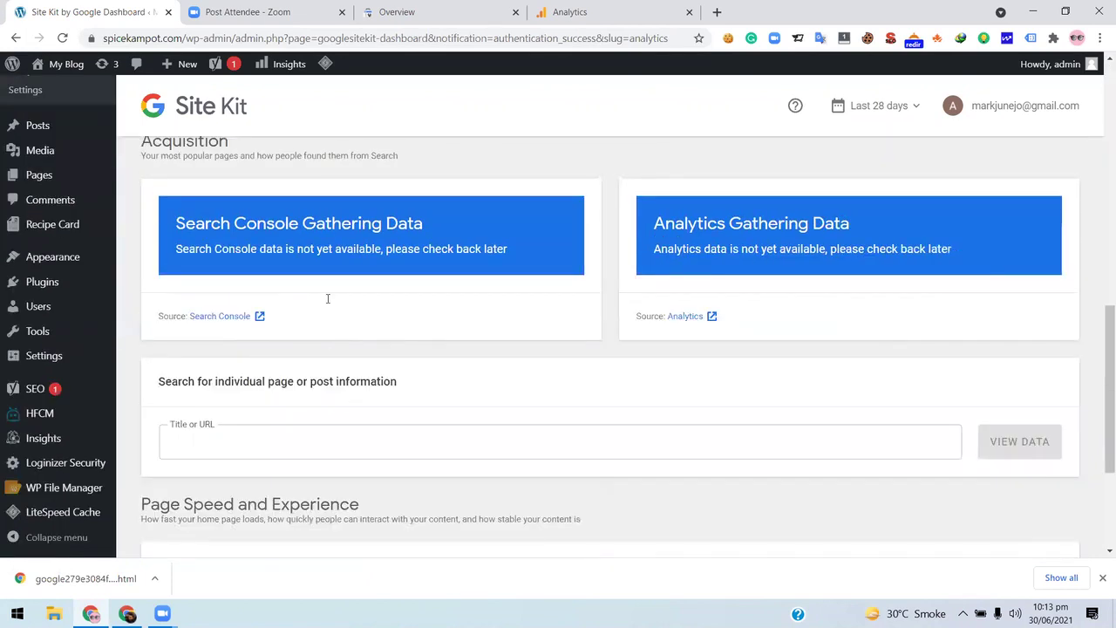
pyautogui.scroll(5, 339, 346)
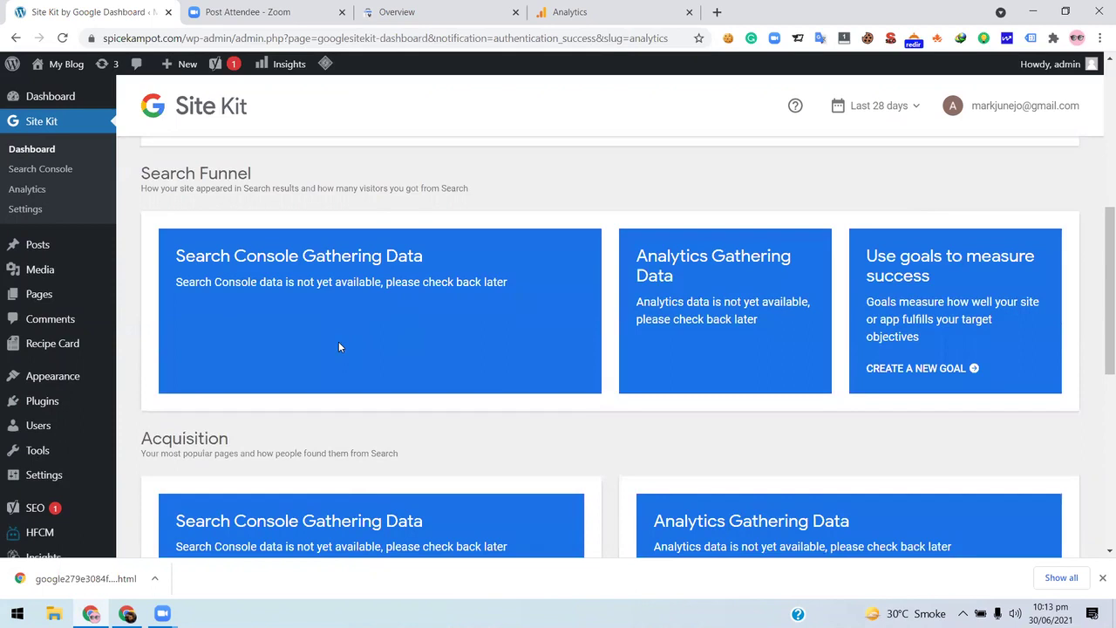
pyautogui.scroll(5, 339, 346)
pyautogui.scroll(-5, 340, 345)
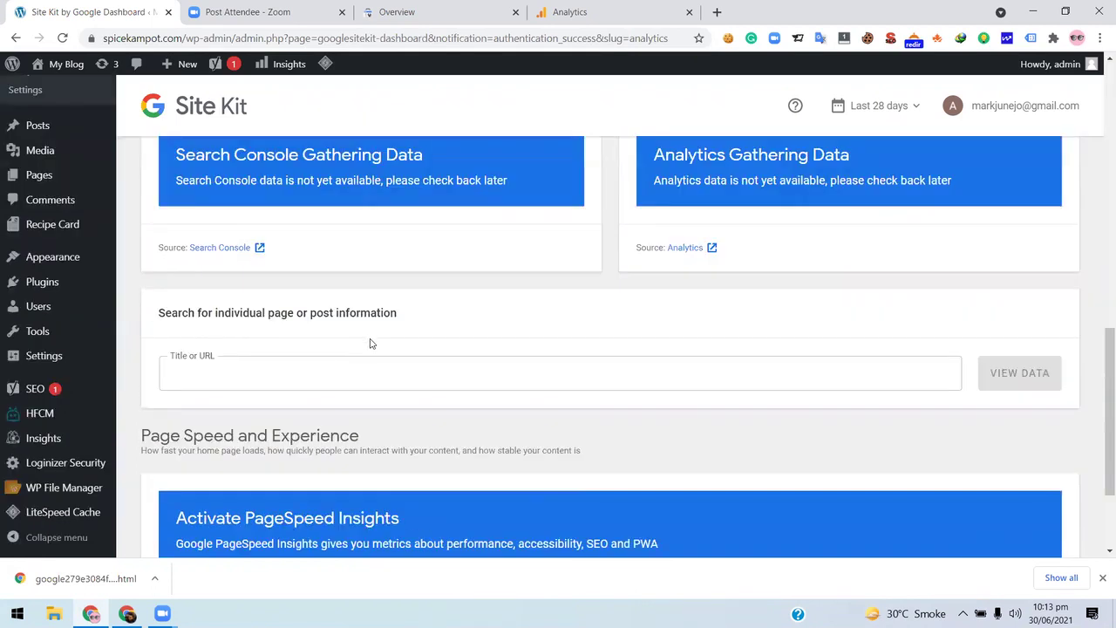
pyautogui.scroll(-2, 369, 344)
pyautogui.scroll(10, 508, 306)
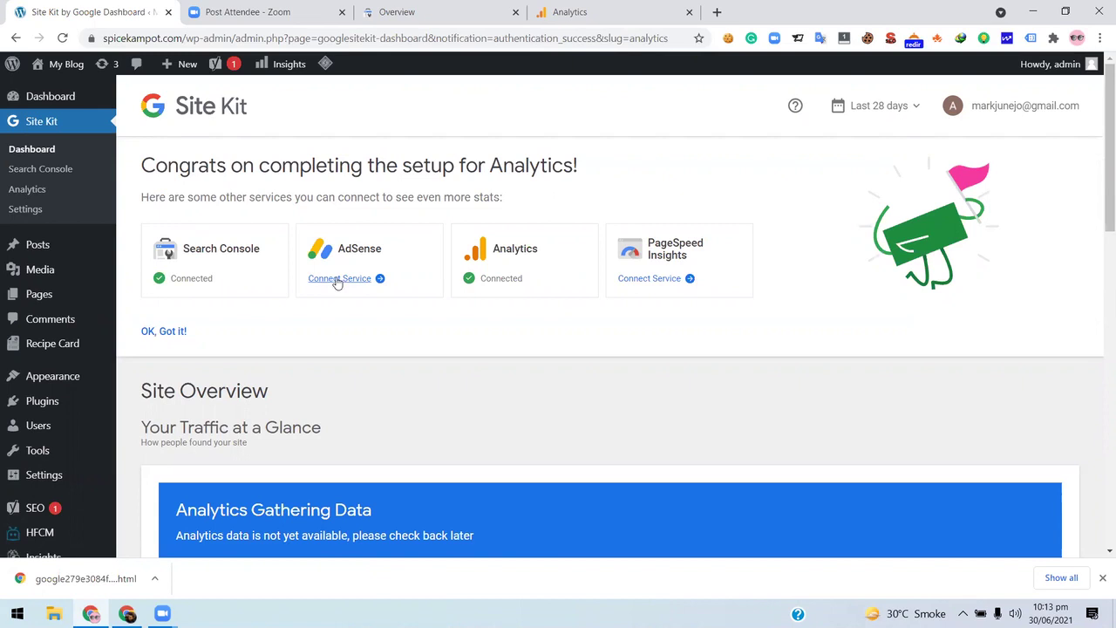
# - Connect PageSpeed Insights by choosing the Google account and allowing Site Kit access
pyautogui.click(660, 280)
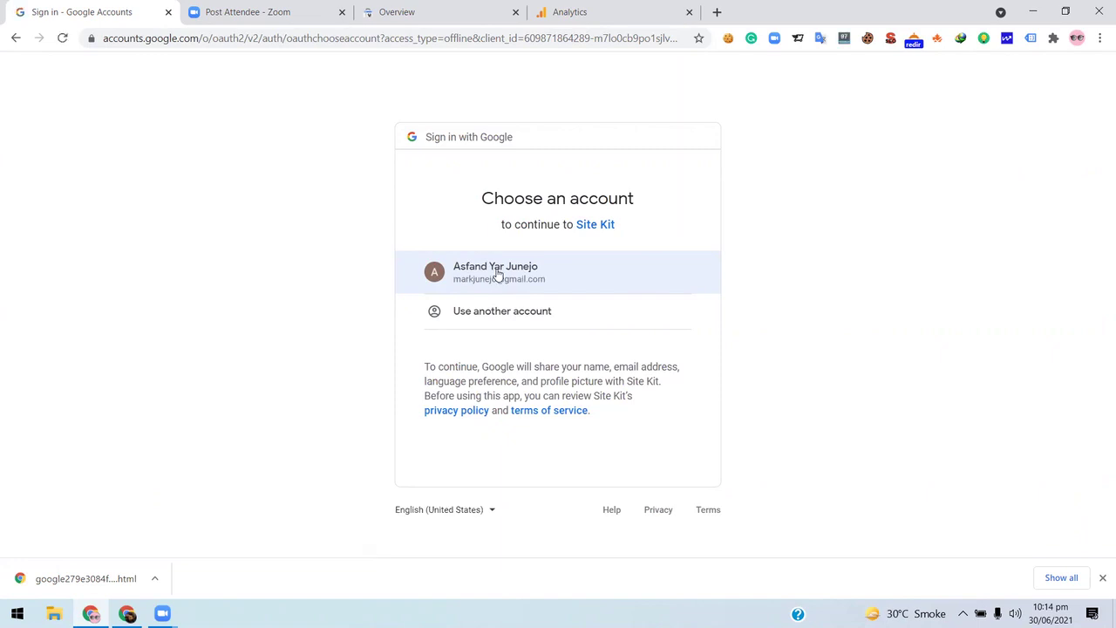
pyautogui.click(497, 274)
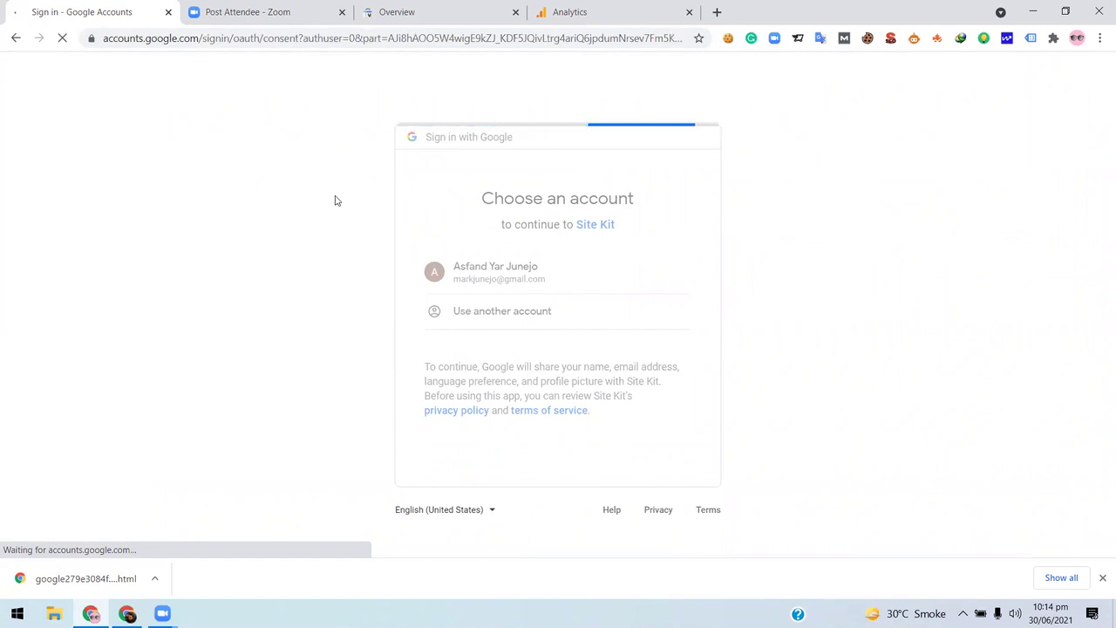
pyautogui.scroll(-2, 704, 351)
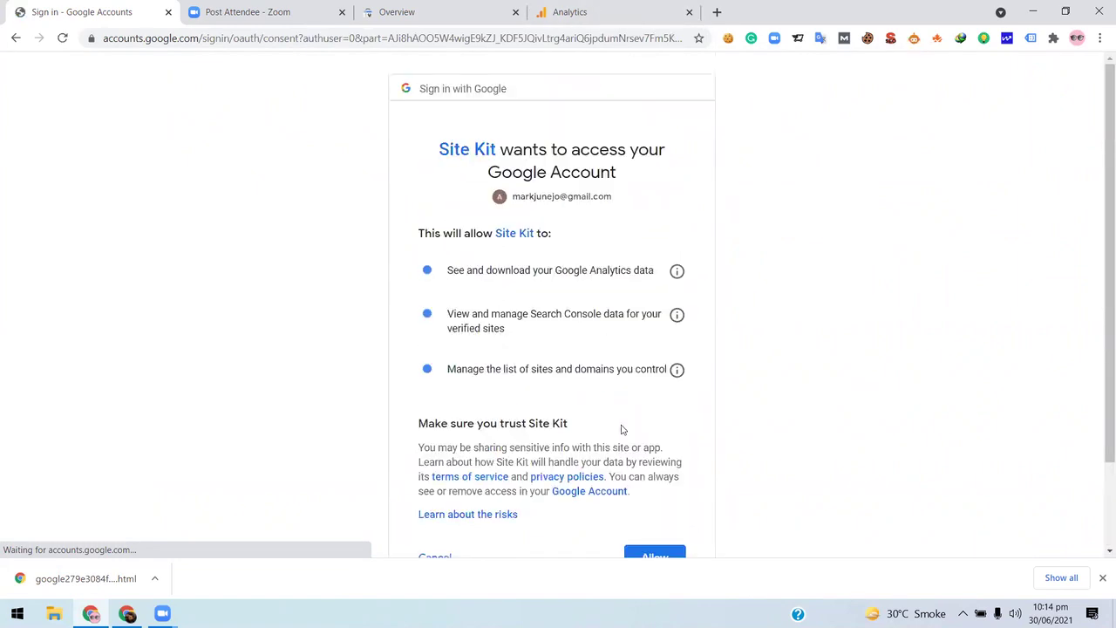
pyautogui.scroll(-2, 648, 456)
pyautogui.click(660, 459)
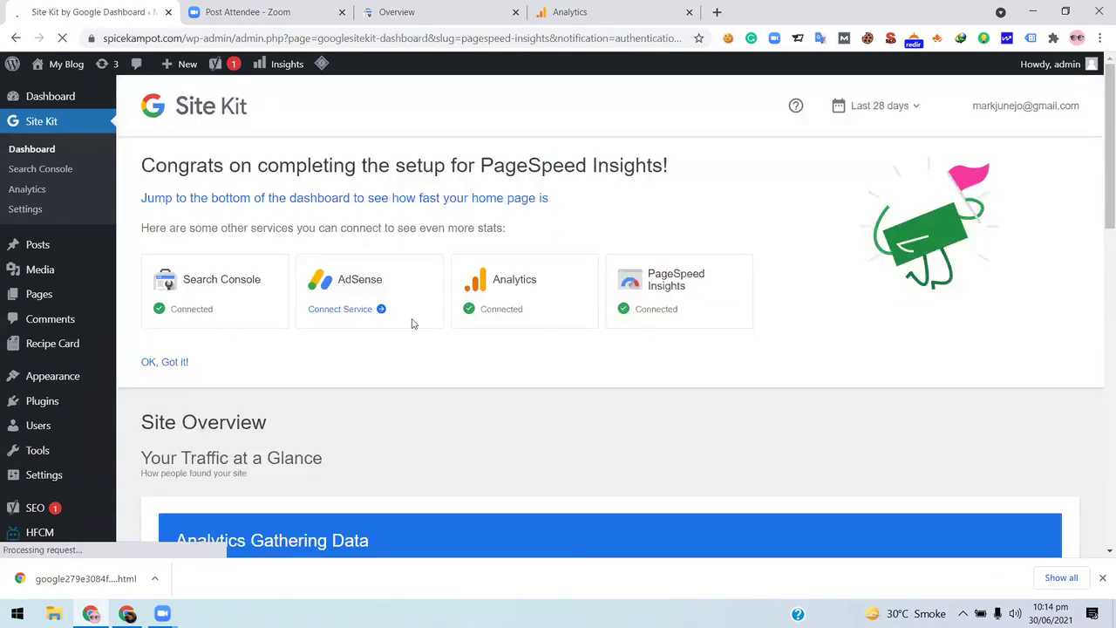
pyautogui.scroll(-3, 535, 264)
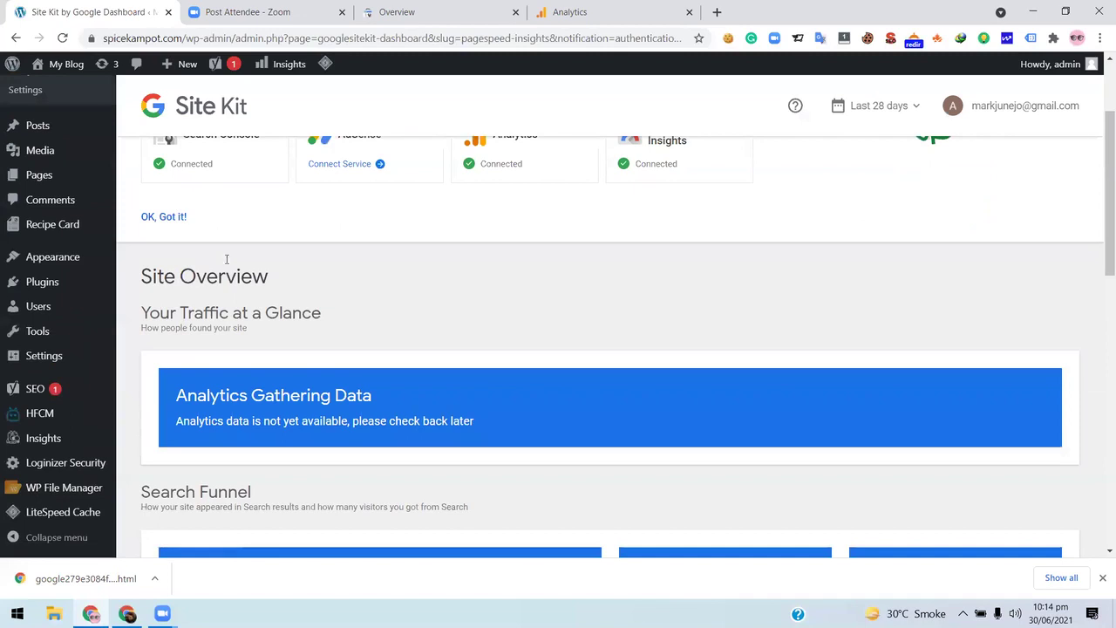
pyautogui.scroll(-3, 433, 311)
pyautogui.scroll(-4, 431, 312)
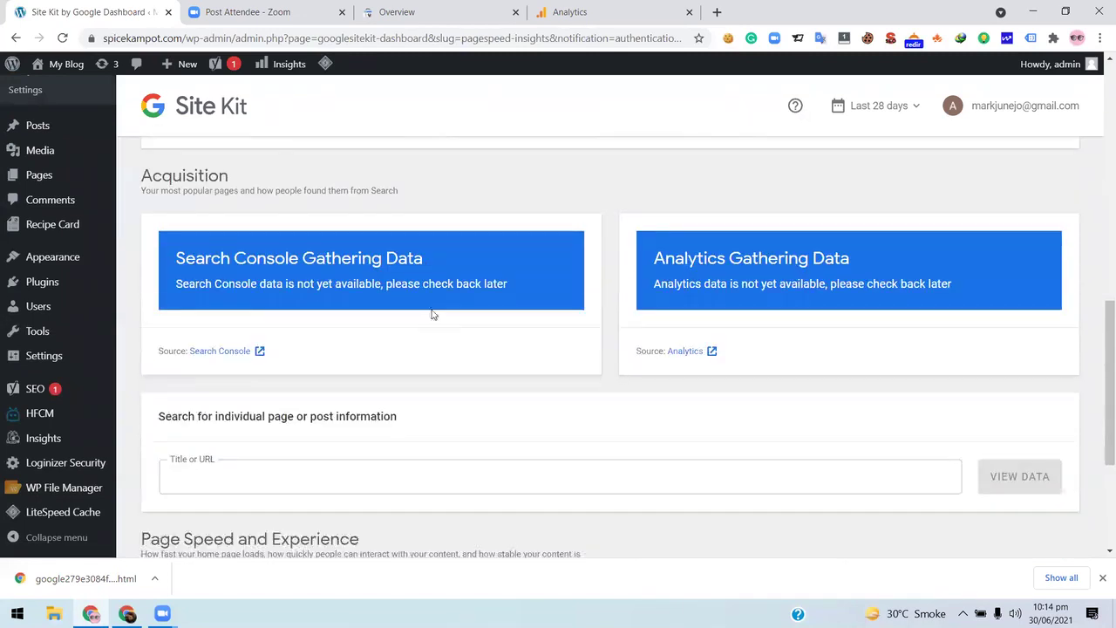
pyautogui.scroll(5, 430, 237)
pyautogui.scroll(2, 429, 237)
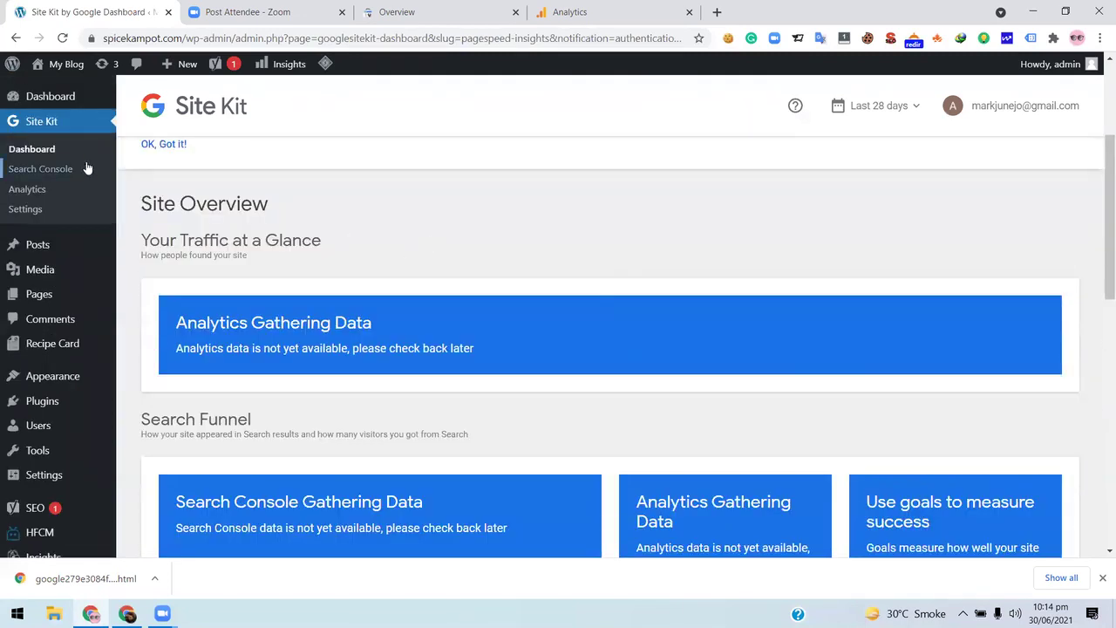
pyautogui.scroll(-3, 656, 318)
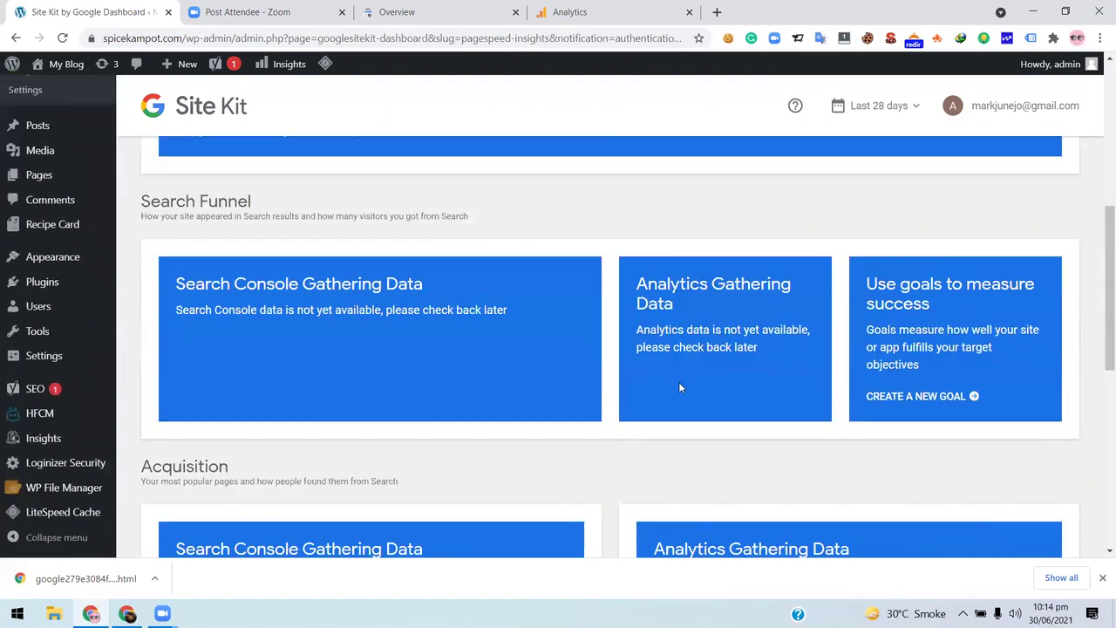
pyautogui.scroll(-3, 790, 402)
pyautogui.scroll(-4, 791, 401)
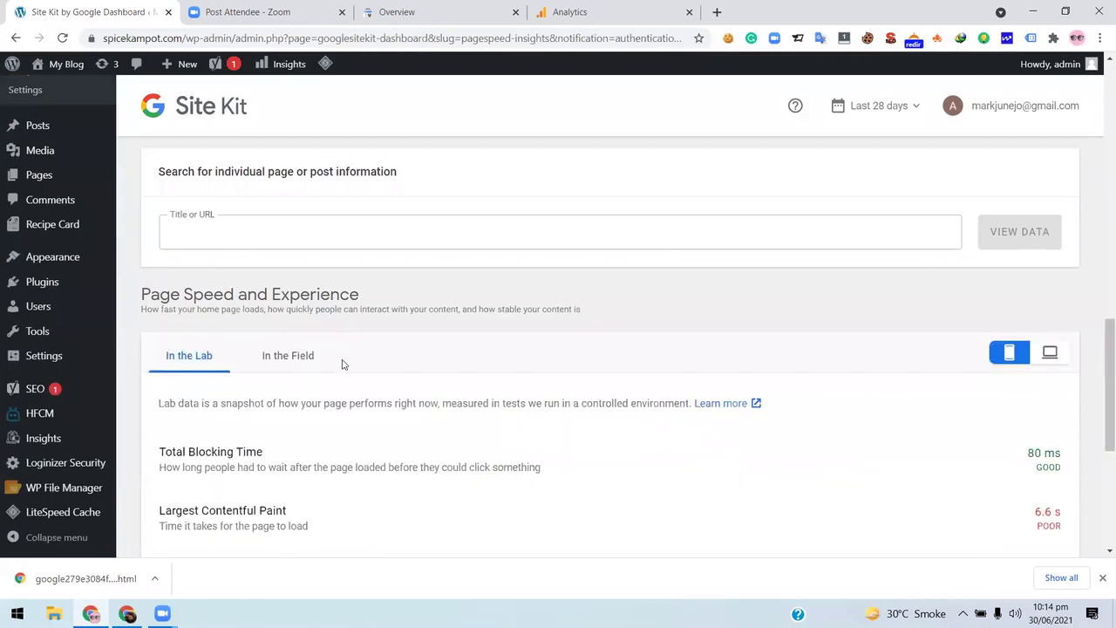
pyautogui.scroll(-3, 1007, 258)
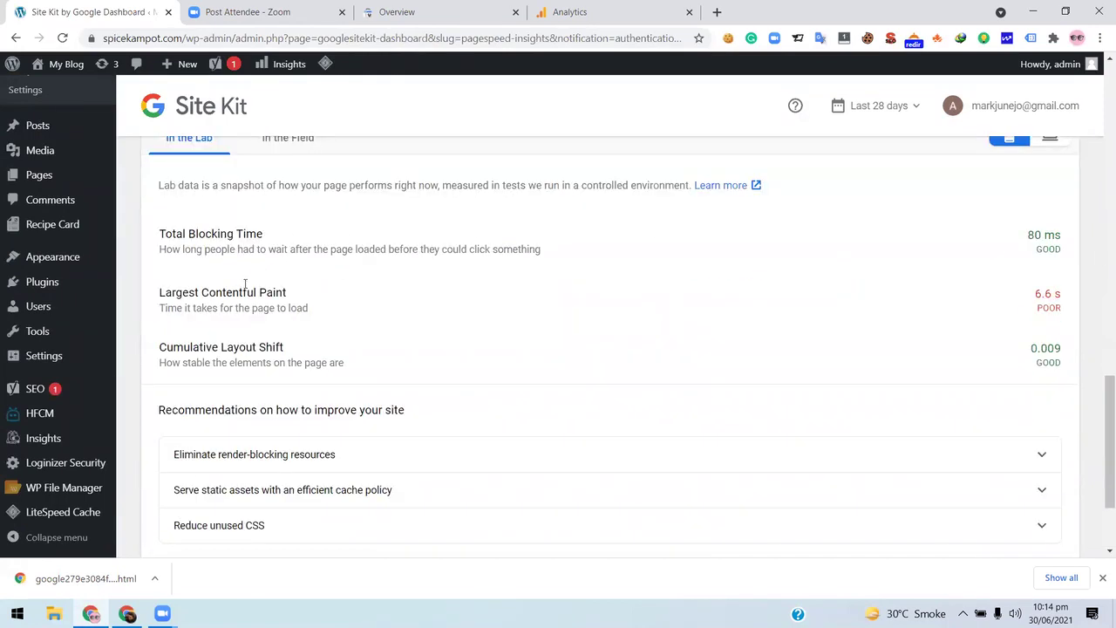
pyautogui.scroll(-2, 398, 369)
pyautogui.scroll(2, 1021, 327)
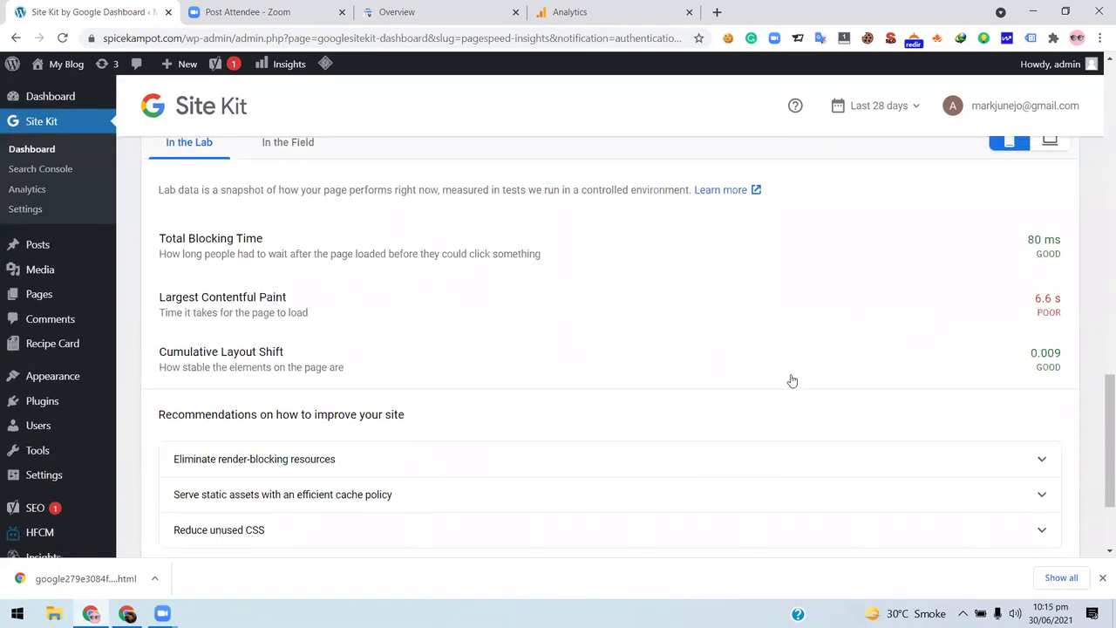
pyautogui.scroll(-2, 514, 363)
pyautogui.scroll(5, 477, 347)
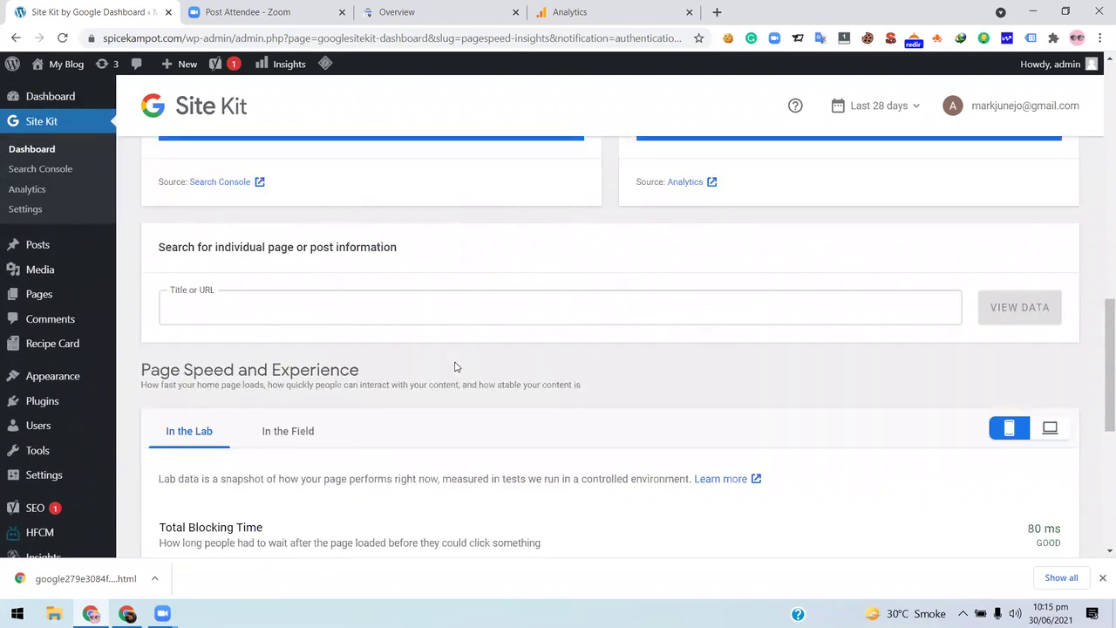
pyautogui.scroll(-3, 456, 366)
pyautogui.scroll(-1, 358, 288)
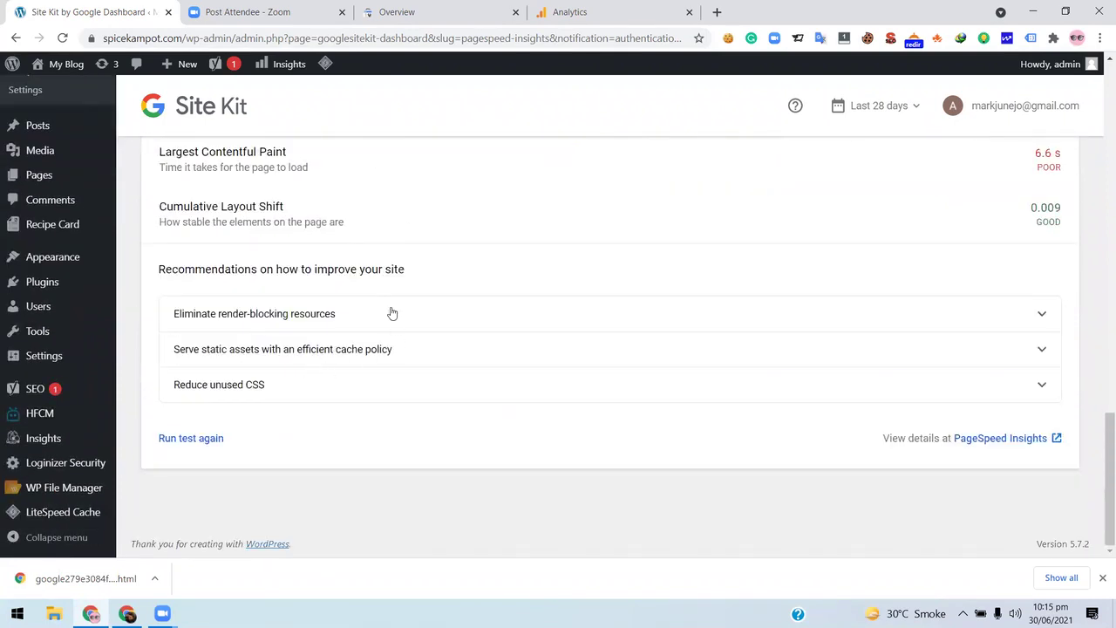
pyautogui.scroll(3, 363, 294)
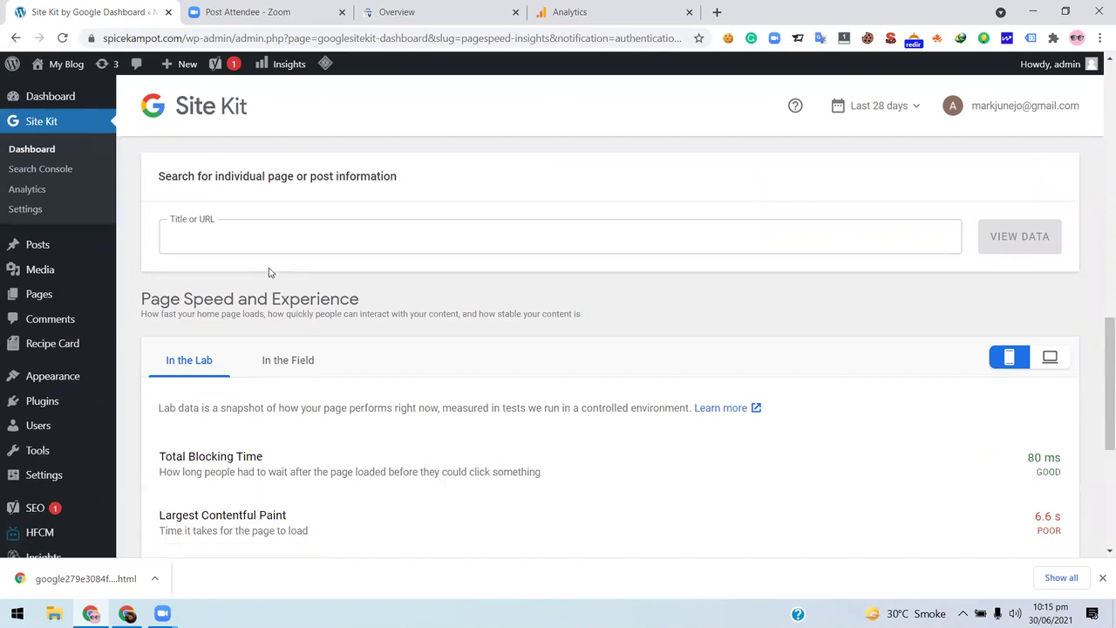
pyautogui.scroll(5, 328, 233)
pyautogui.scroll(7, 328, 234)
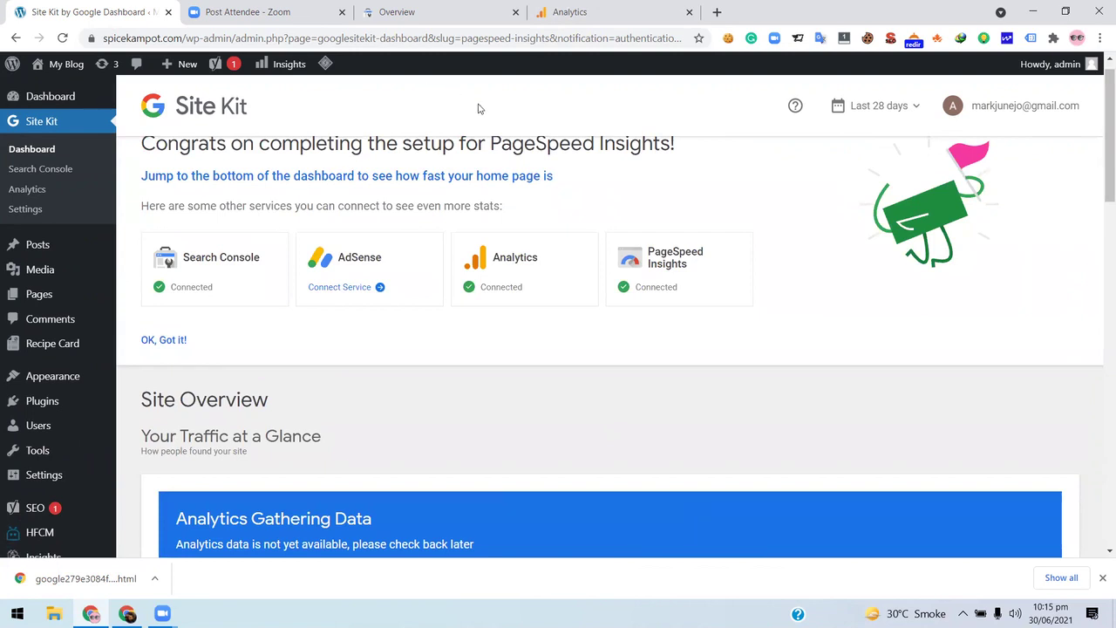
# - Close the Analytics web stream details, then go back to the Site Kit dashboard and scroll through it
pyautogui.click(604, 11)
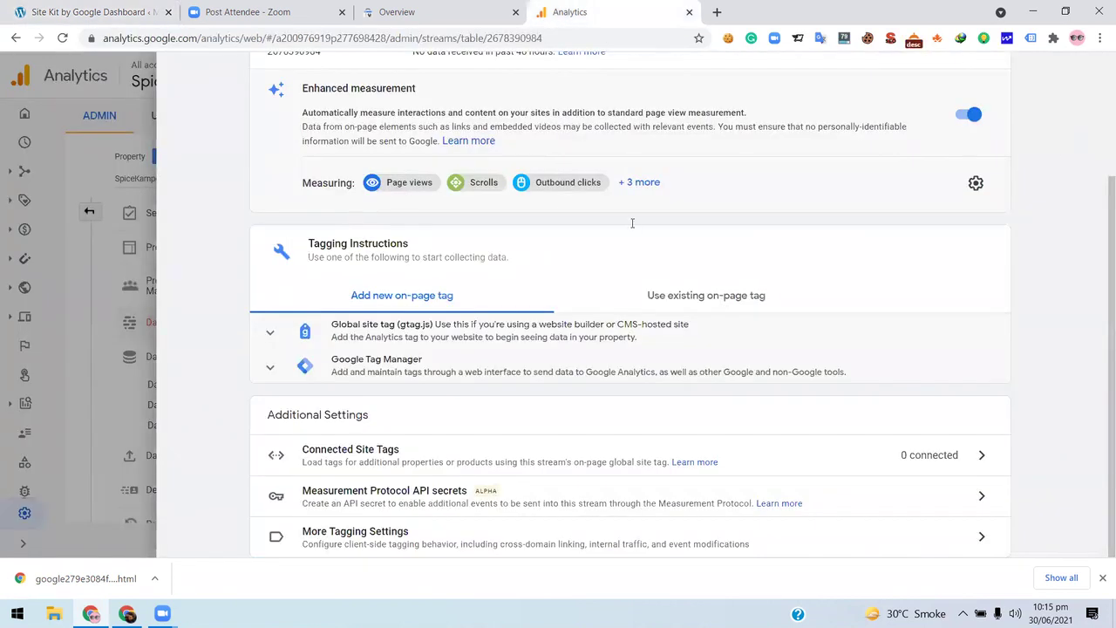
pyautogui.scroll(3, 1021, 124)
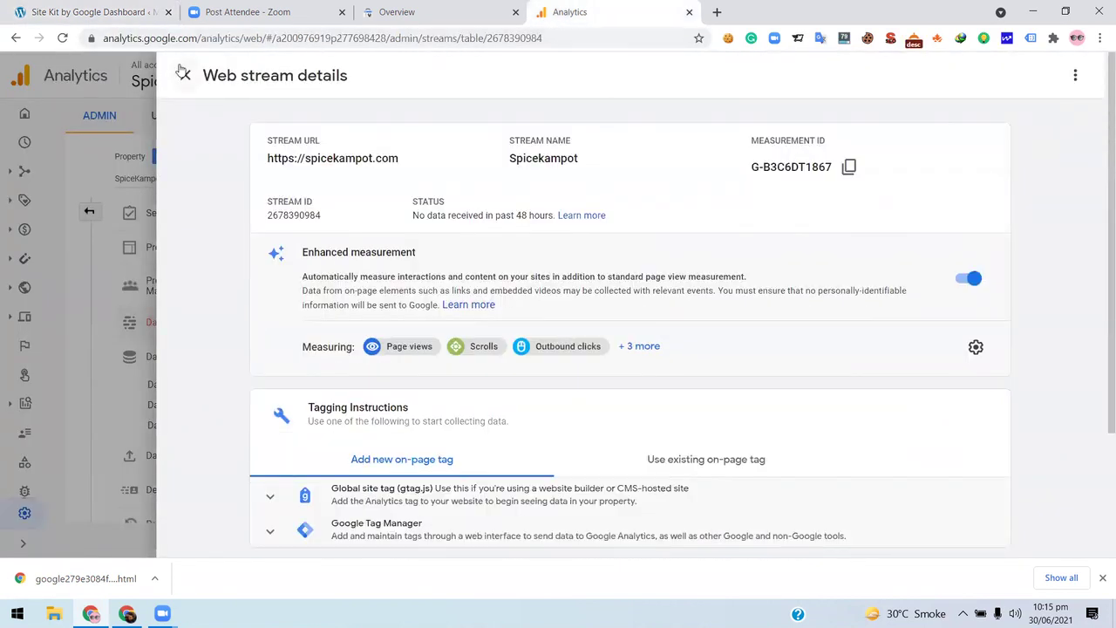
pyautogui.click(183, 74)
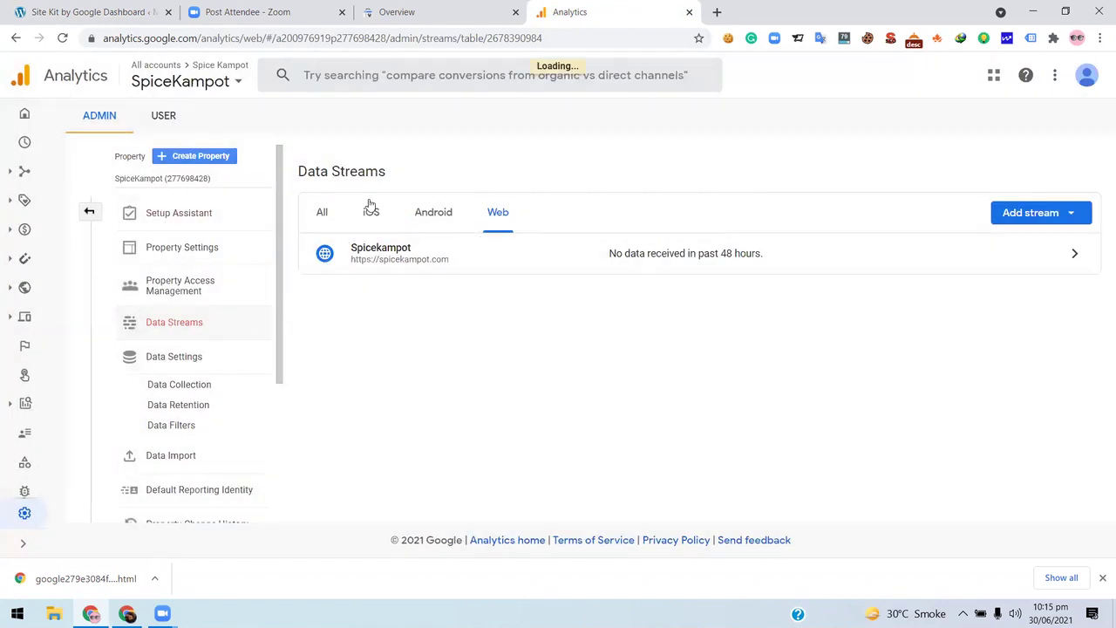
pyautogui.click(137, 7)
pyautogui.scroll(-8, 329, 287)
pyautogui.scroll(-5, 330, 288)
pyautogui.scroll(10, 330, 288)
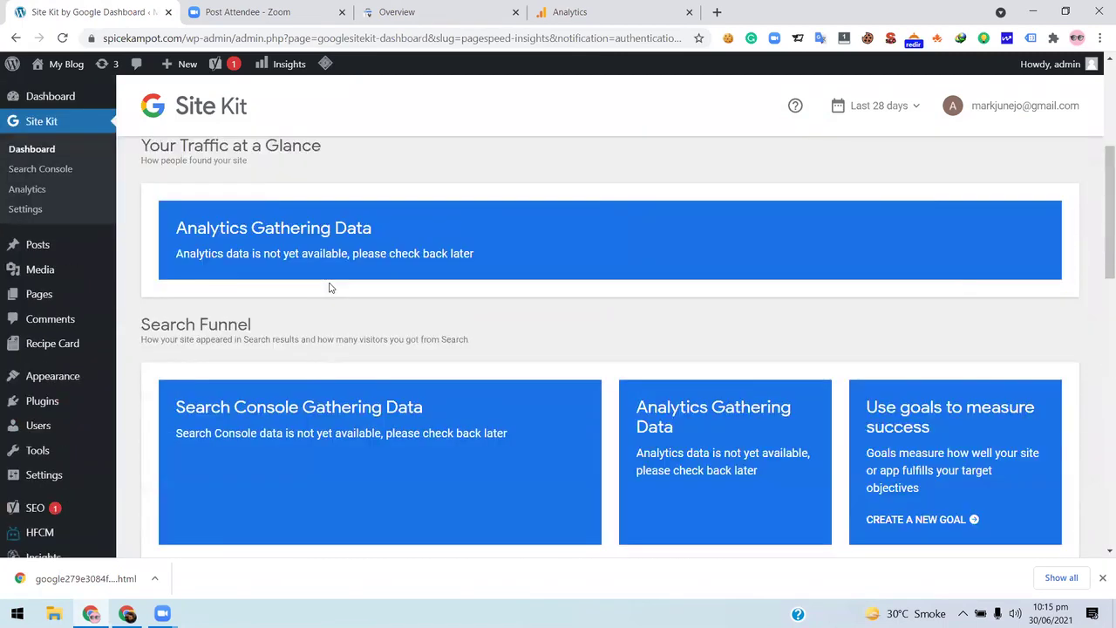
# - Scroll to the top of the Site Kit dashboard, then switch to the Google Analytics home report window
pyautogui.scroll(4, 329, 287)
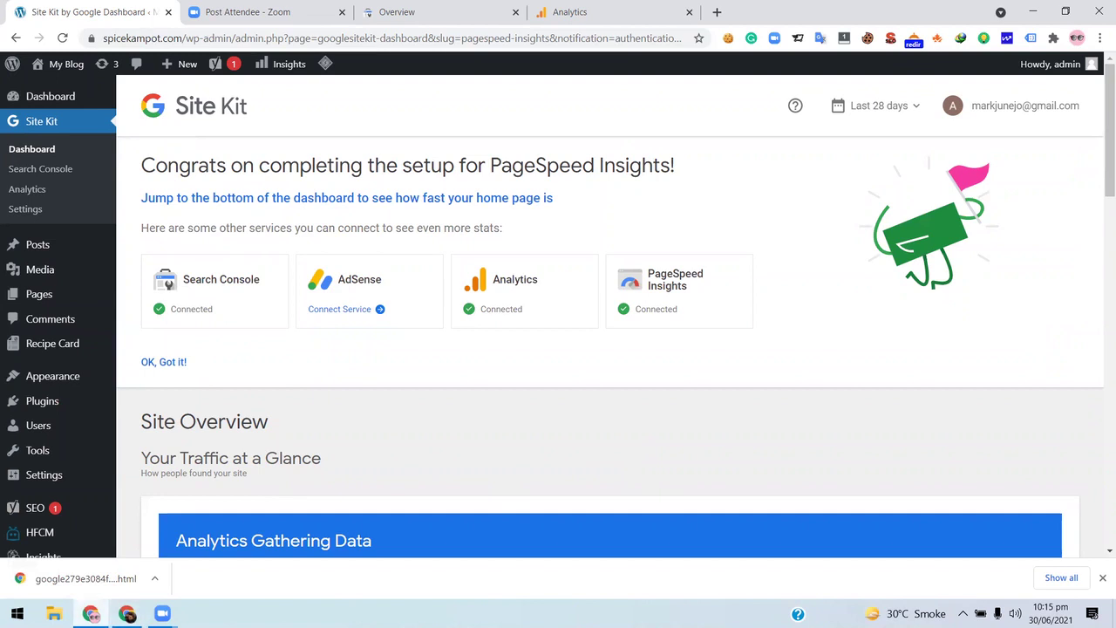
pyautogui.moveTo(90, 613)
pyautogui.click(128, 612)
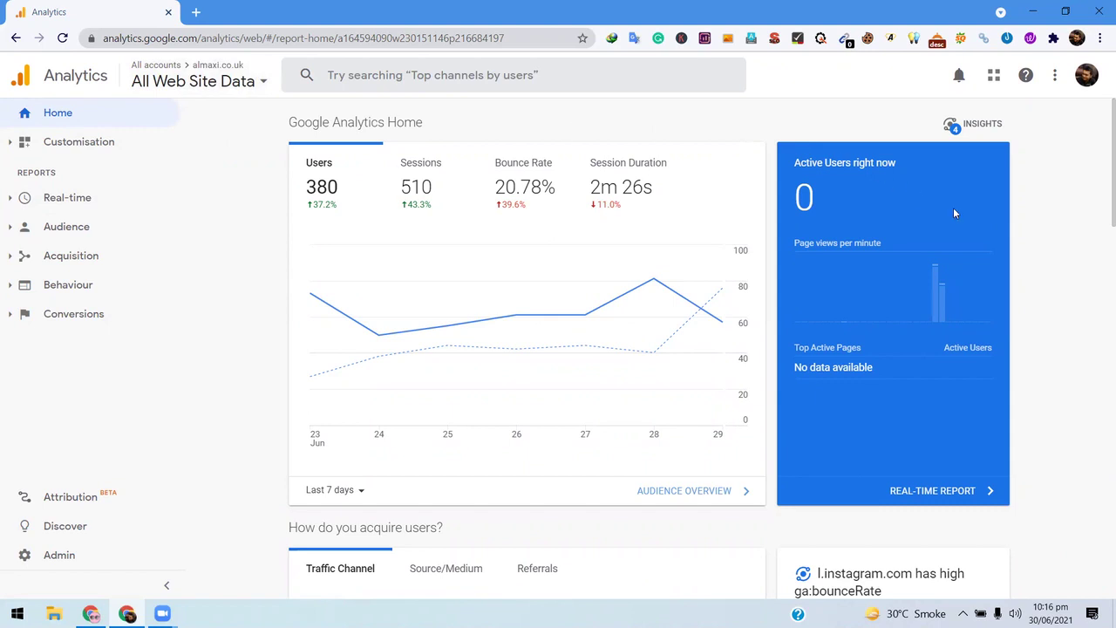
pyautogui.scroll(-3, 625, 384)
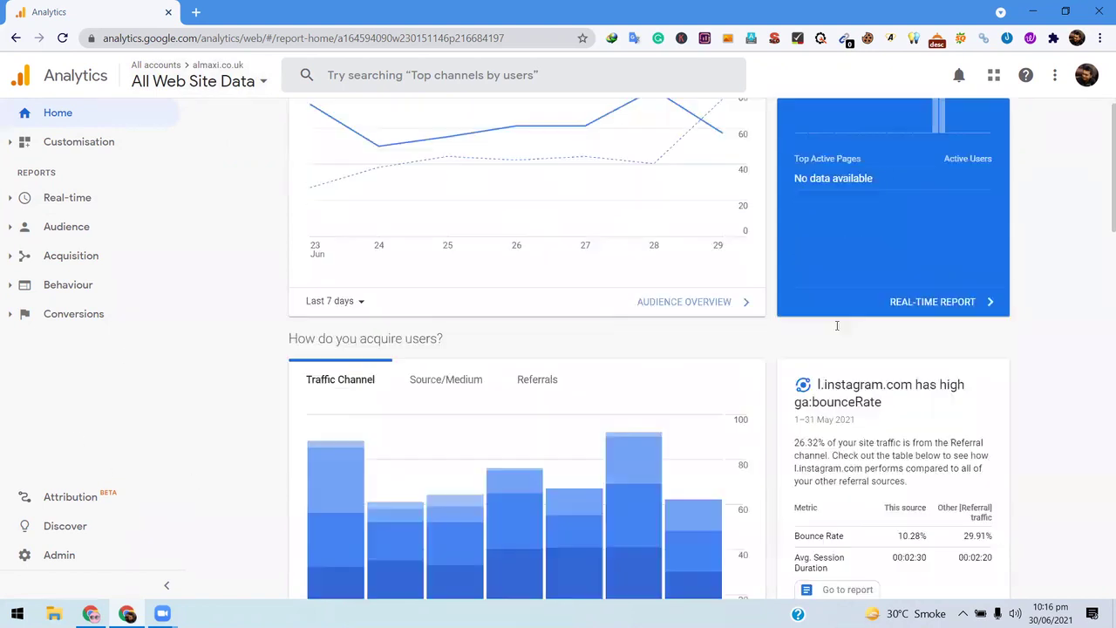
pyautogui.scroll(-5, 620, 305)
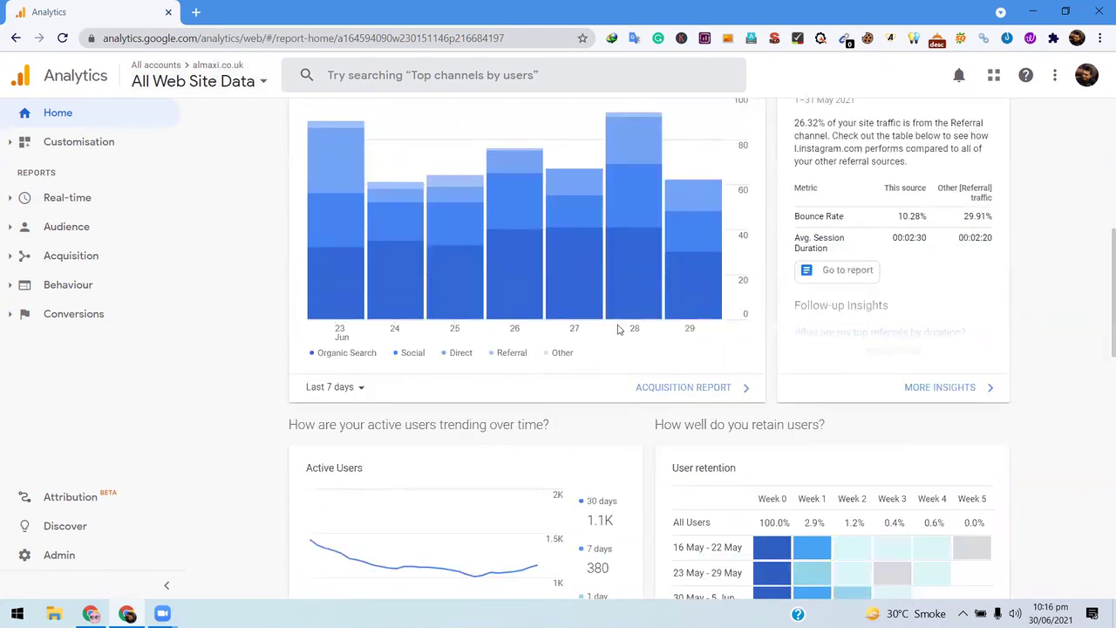
pyautogui.scroll(-1, 625, 338)
pyautogui.scroll(2, 625, 338)
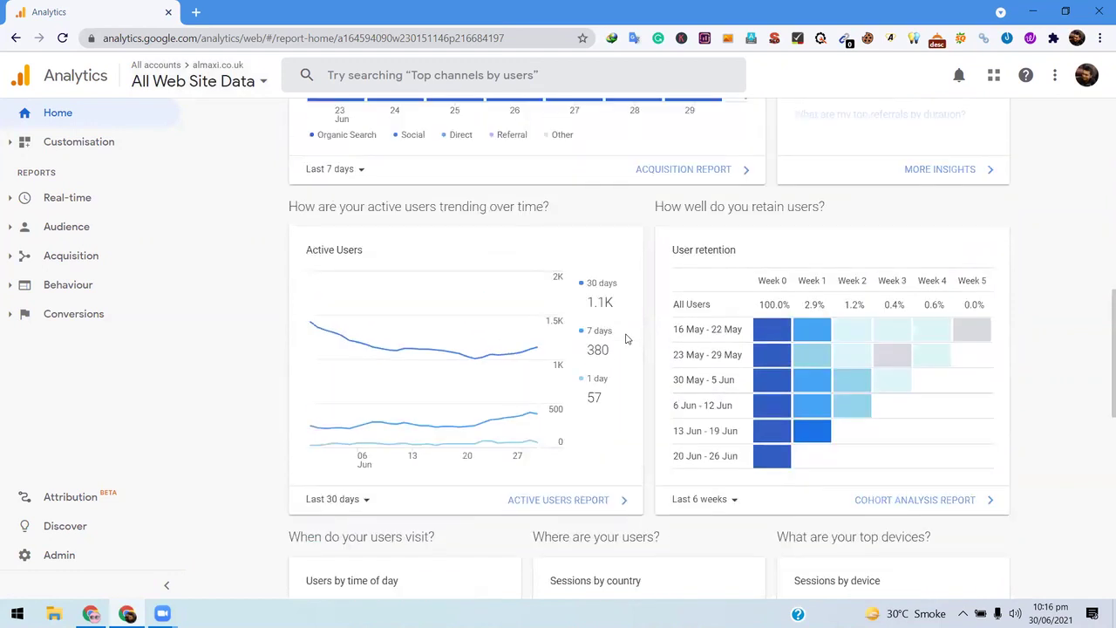
pyautogui.scroll(-2, 625, 338)
pyautogui.scroll(2, 625, 338)
pyautogui.scroll(-2, 582, 403)
pyautogui.scroll(-5, 583, 403)
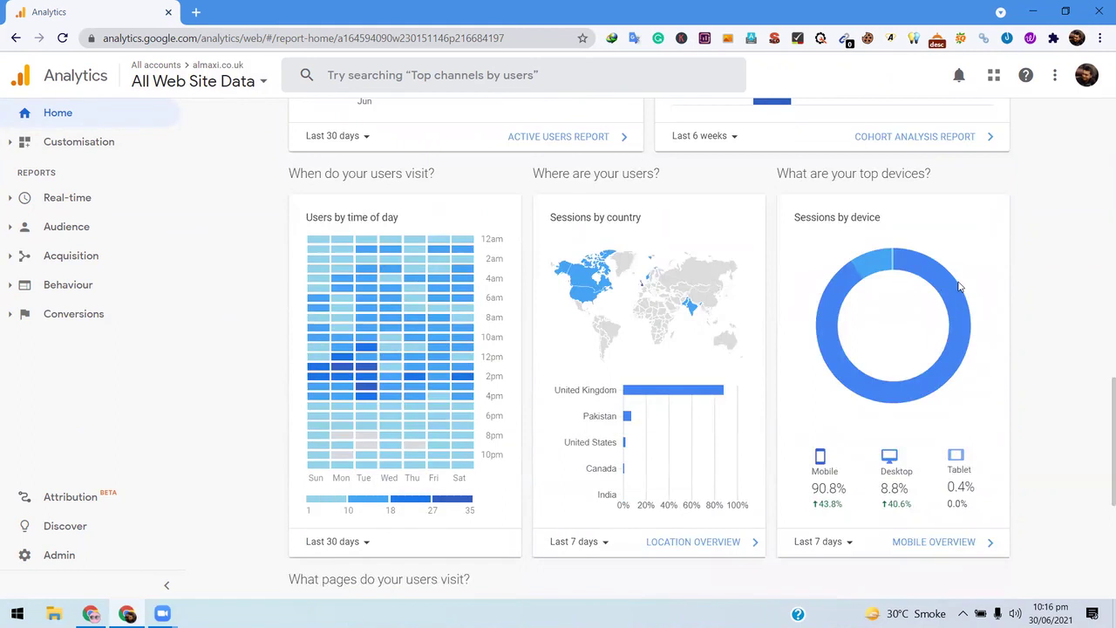
pyautogui.scroll(6, 820, 314)
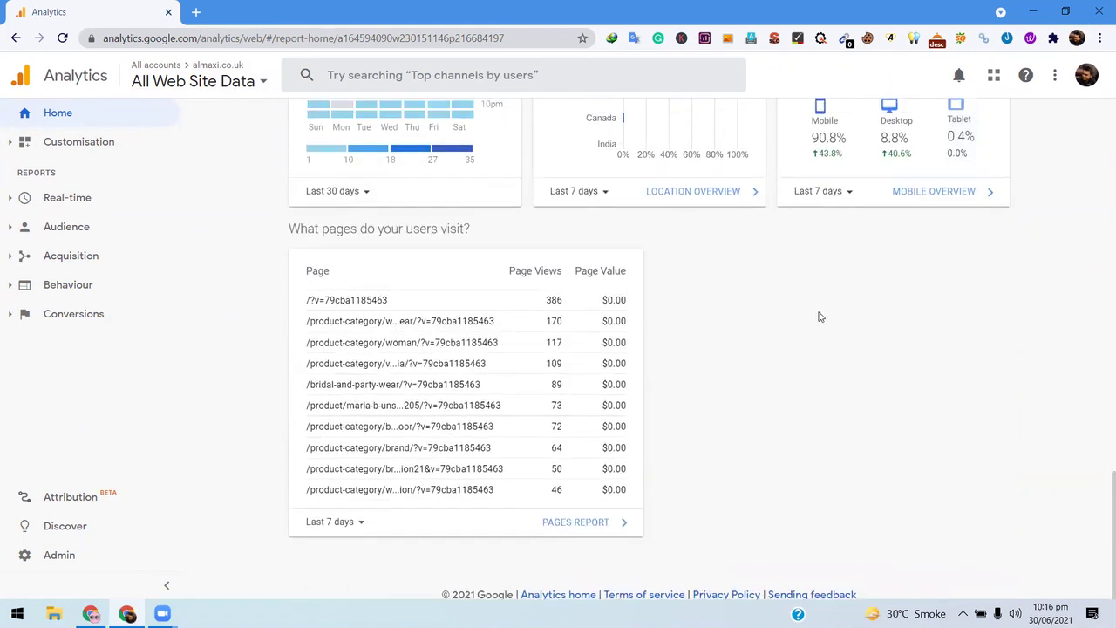
pyautogui.scroll(12, 819, 316)
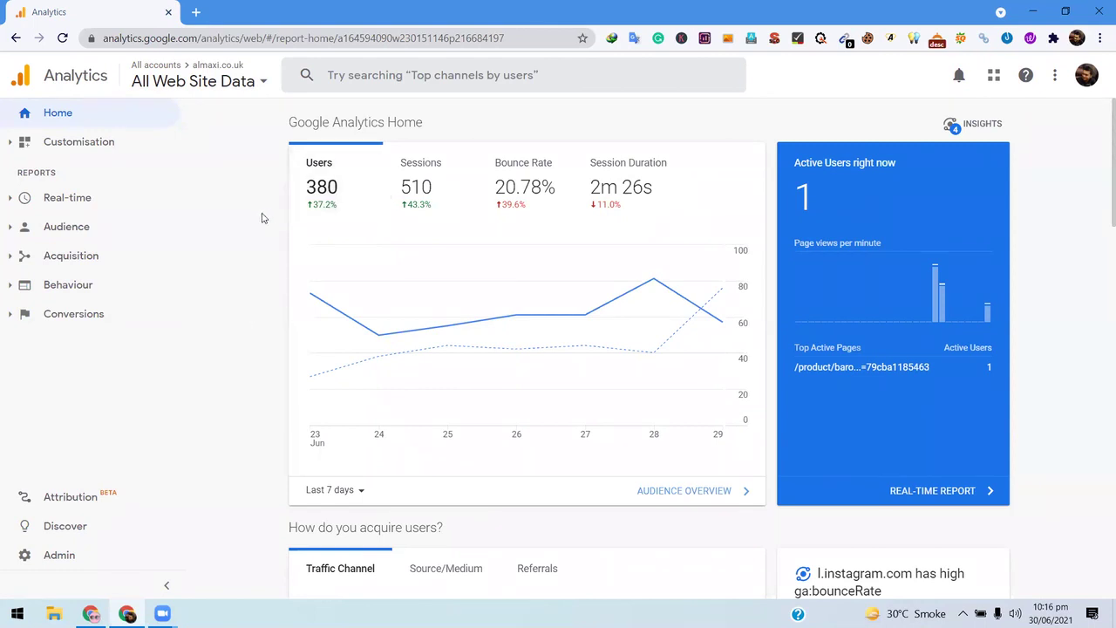
pyautogui.scroll(-1, 232, 239)
pyautogui.scroll(1, 232, 239)
# - Leave the date range at Last 7 days, chart sessions instead of users, and open a new tab
pyautogui.click(356, 493)
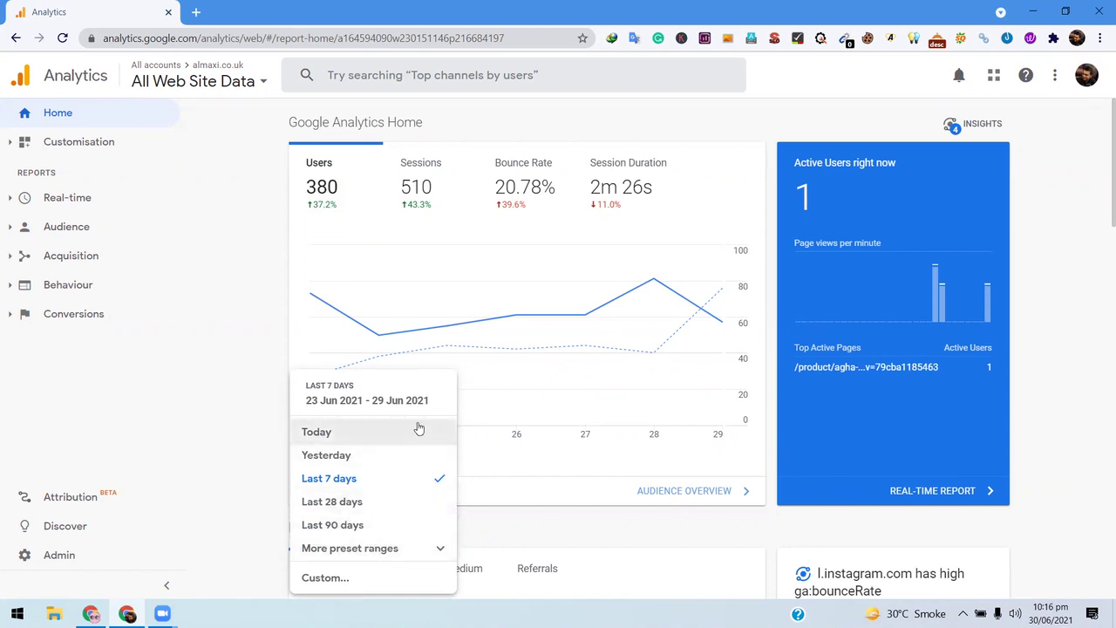
pyautogui.click(218, 271)
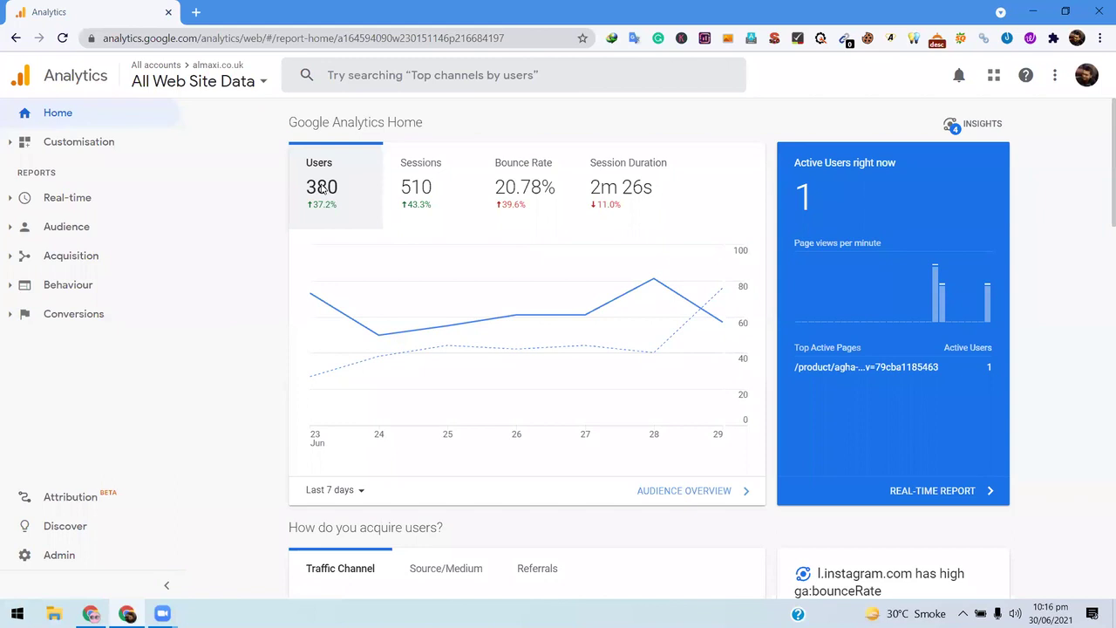
pyautogui.click(428, 195)
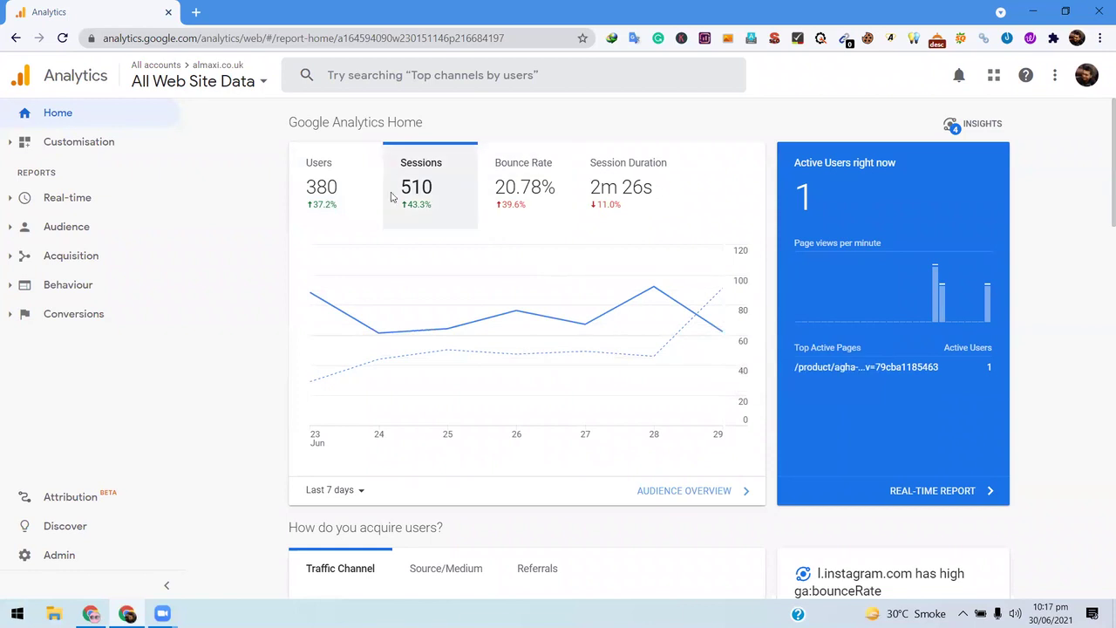
pyautogui.click(196, 12)
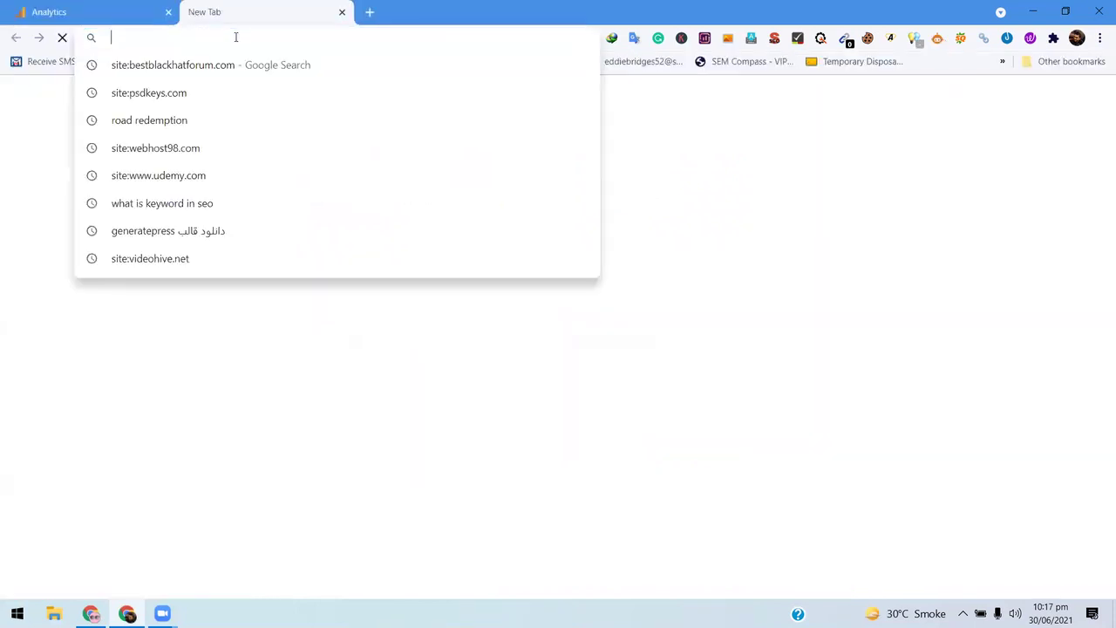
# - Load almaxi.co.uk in the new tab
pyautogui.write('almaxi.co.uk')
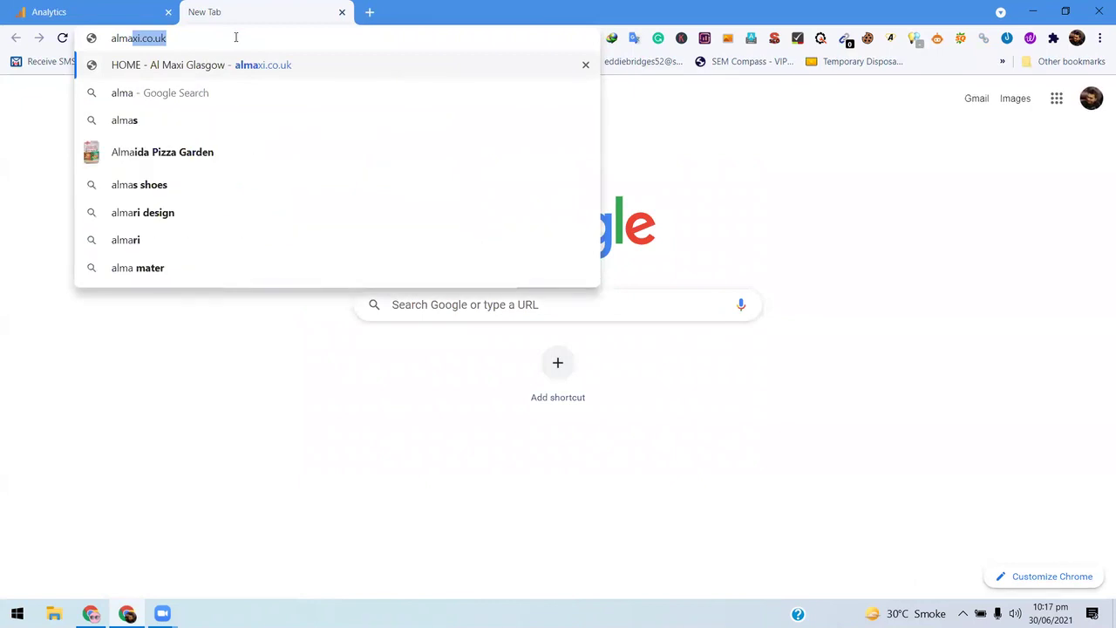
pyautogui.press('Return')
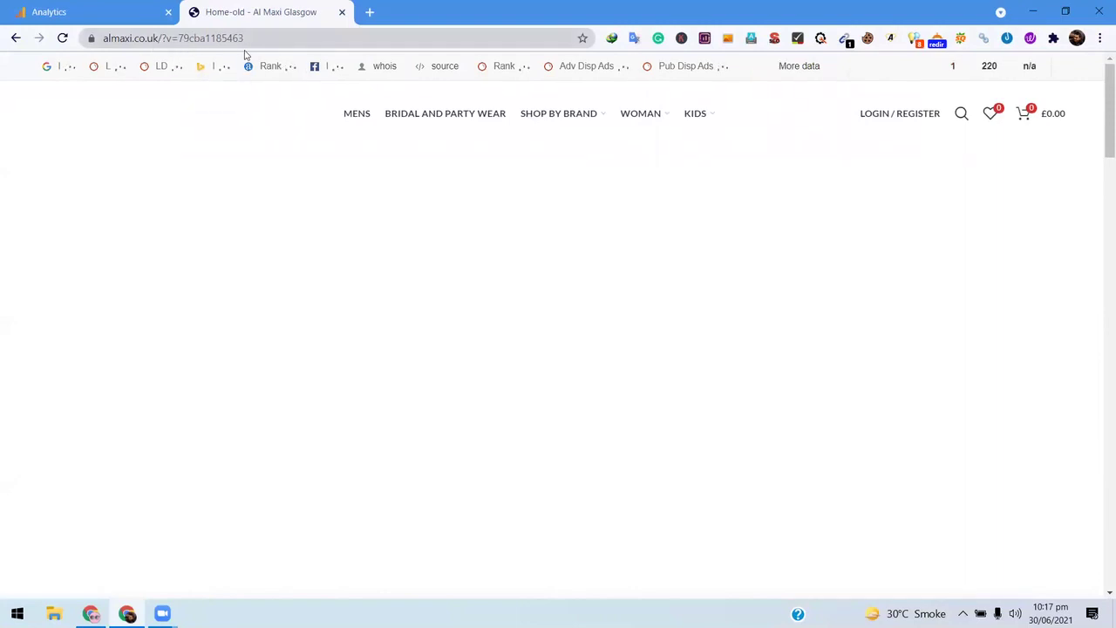
# - Scroll through the Al Maxi shop home page
pyautogui.scroll(-3, 296, 202)
pyautogui.scroll(3, 296, 202)
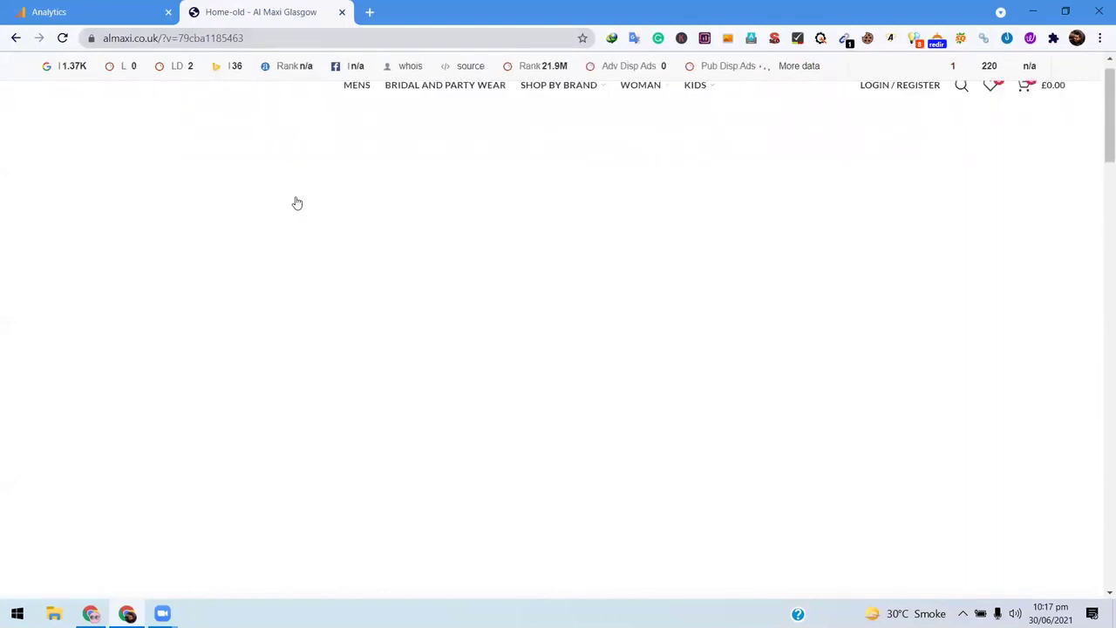
pyautogui.scroll(-5, 297, 202)
pyautogui.scroll(5, 296, 202)
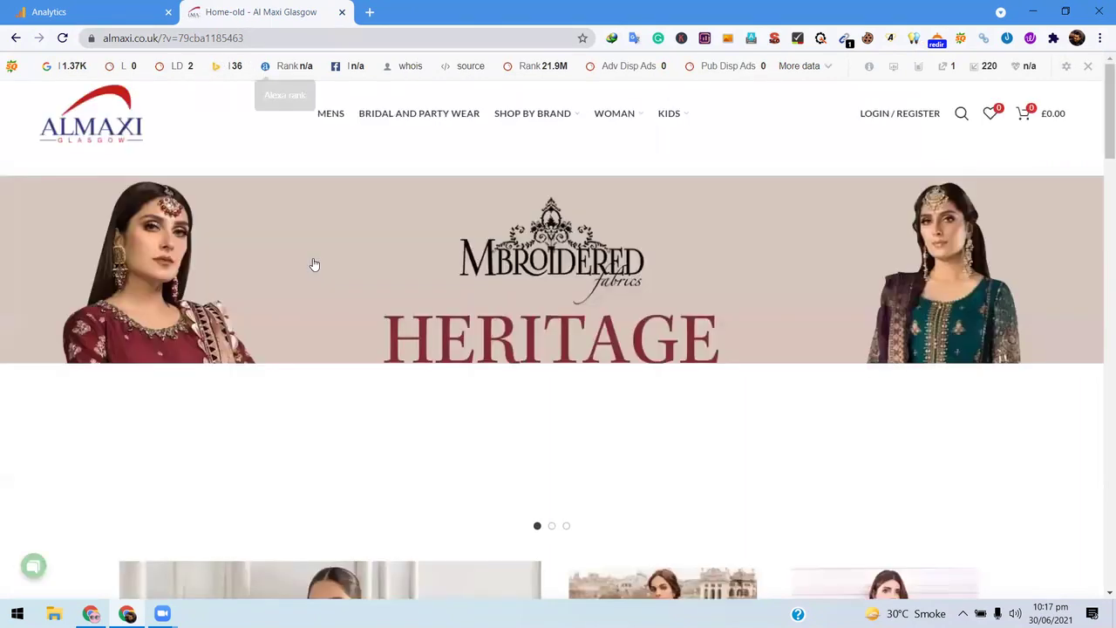
pyautogui.scroll(-1, 486, 206)
pyautogui.scroll(-5, 484, 205)
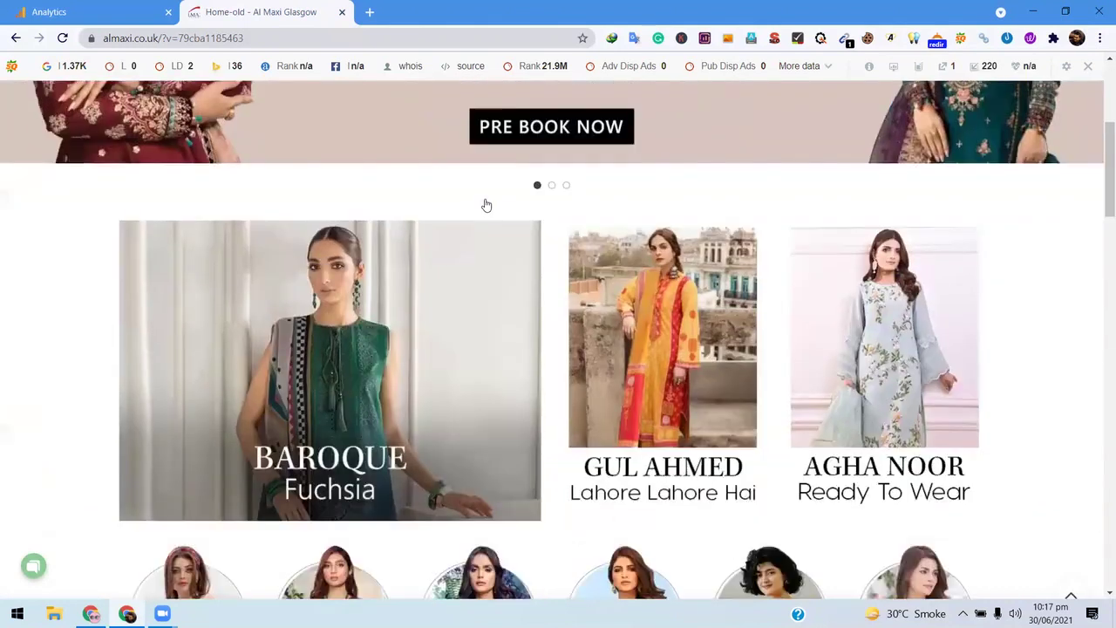
pyautogui.scroll(6, 483, 204)
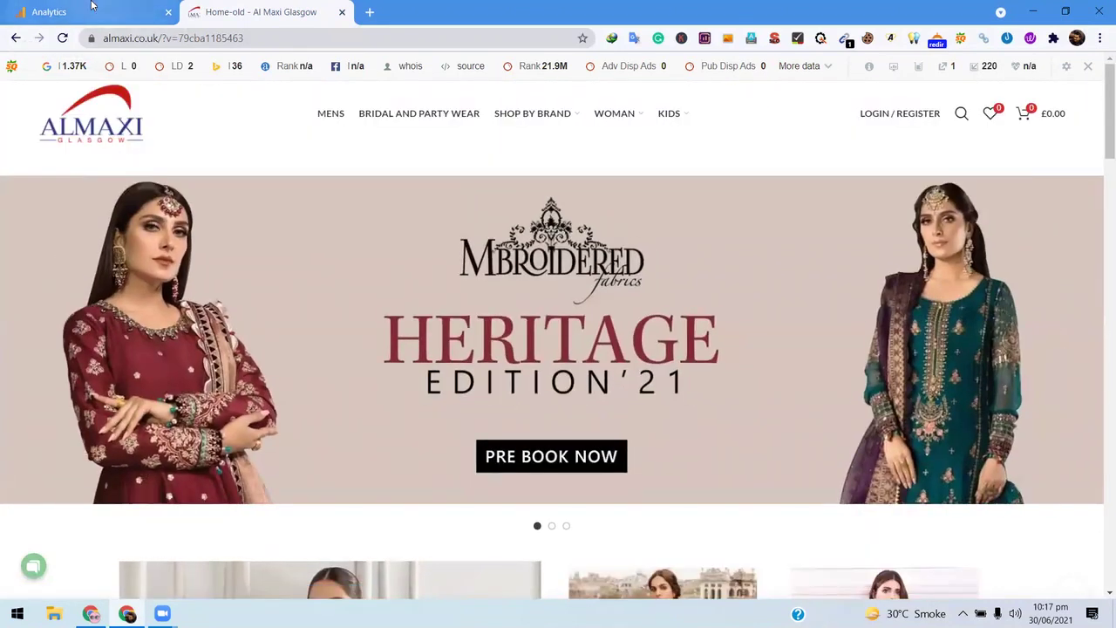
# - Switch between the Analytics and shop tabs, ending on the Analytics home report
pyautogui.hotkey('ctrl', 'shift', 'Tab')
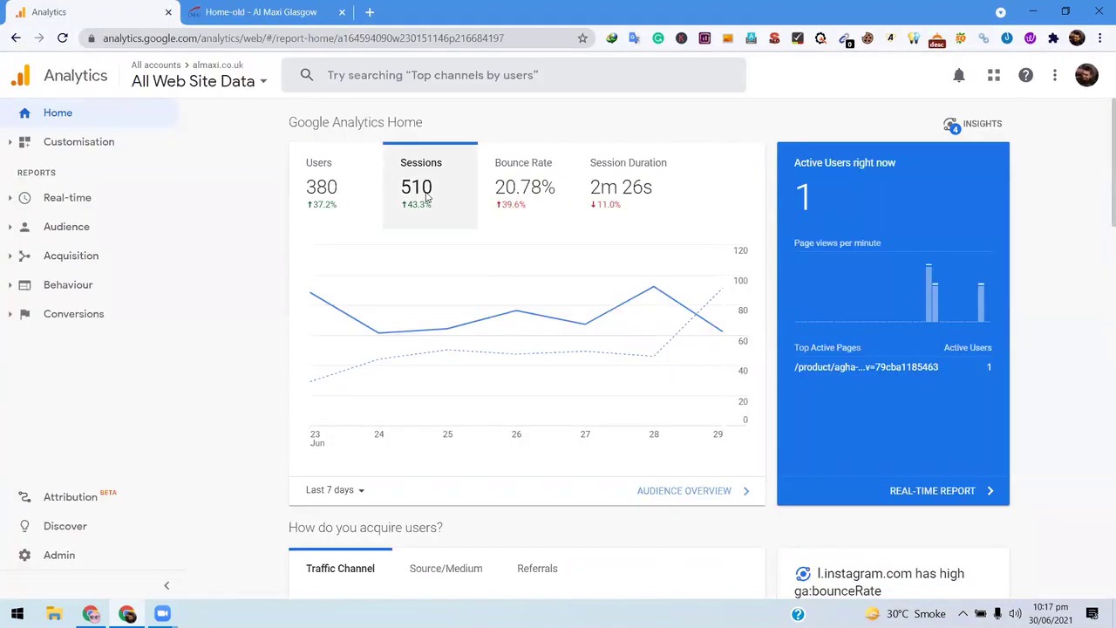
pyautogui.hotkey('ctrl', 'Tab')
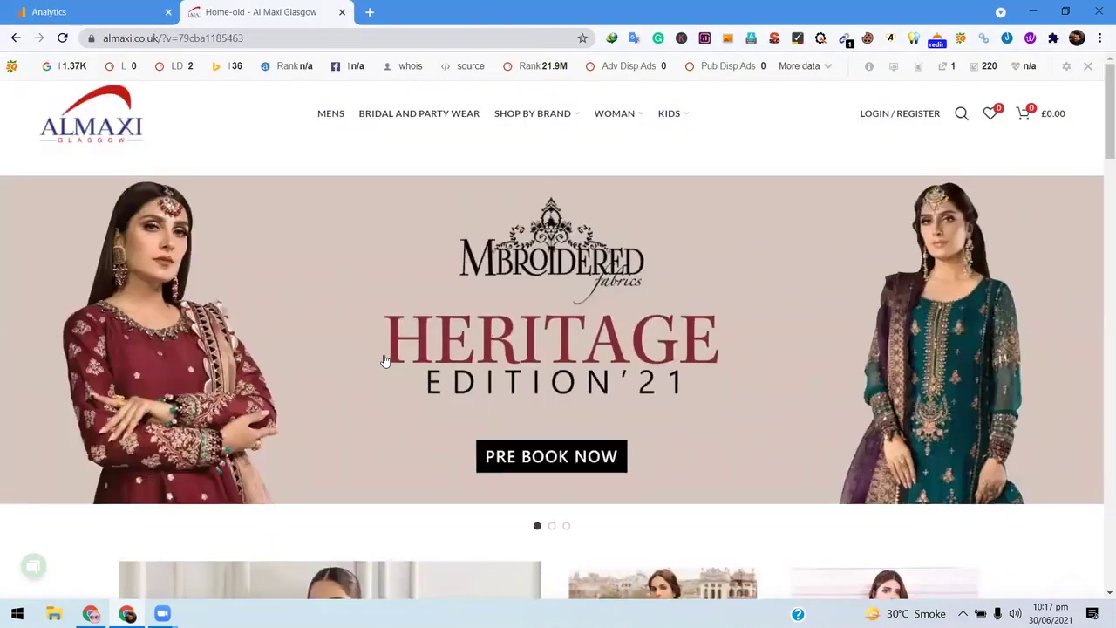
pyautogui.scroll(-3, 385, 360)
pyautogui.scroll(3, 459, 388)
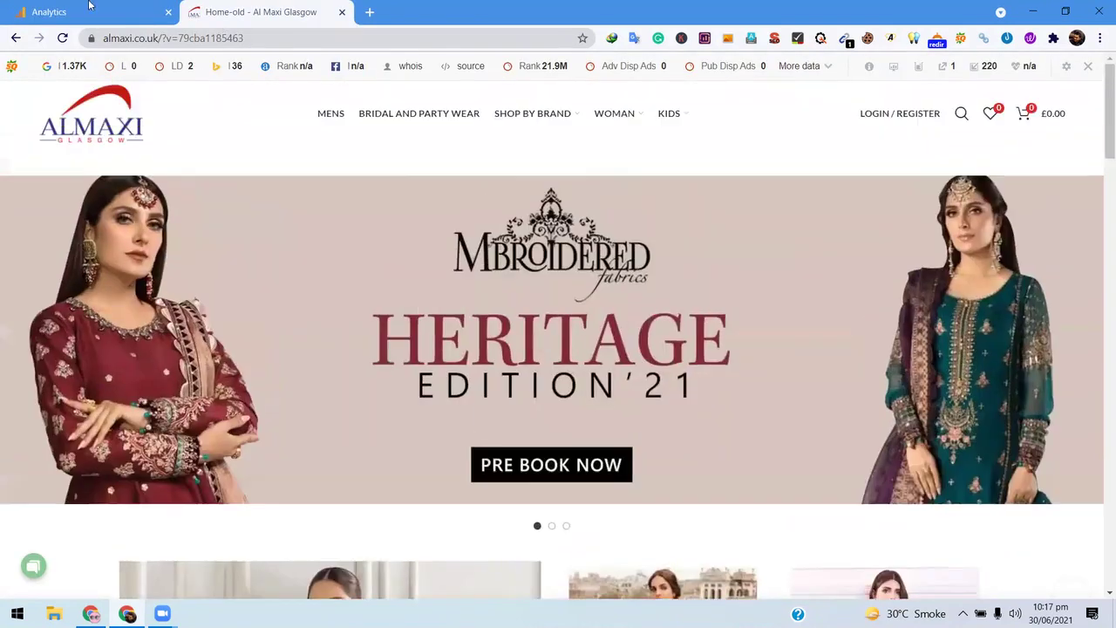
pyautogui.click(89, 6)
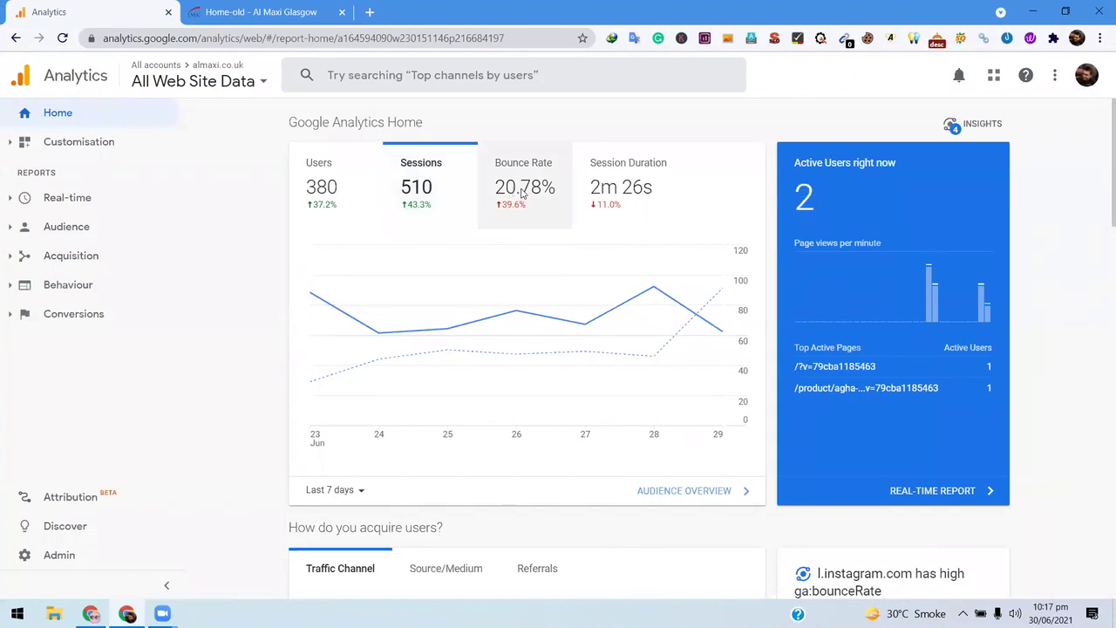
# - Chart bounce rate on the home report, then browse the Al Maxi shop tab and close it
pyautogui.click(521, 194)
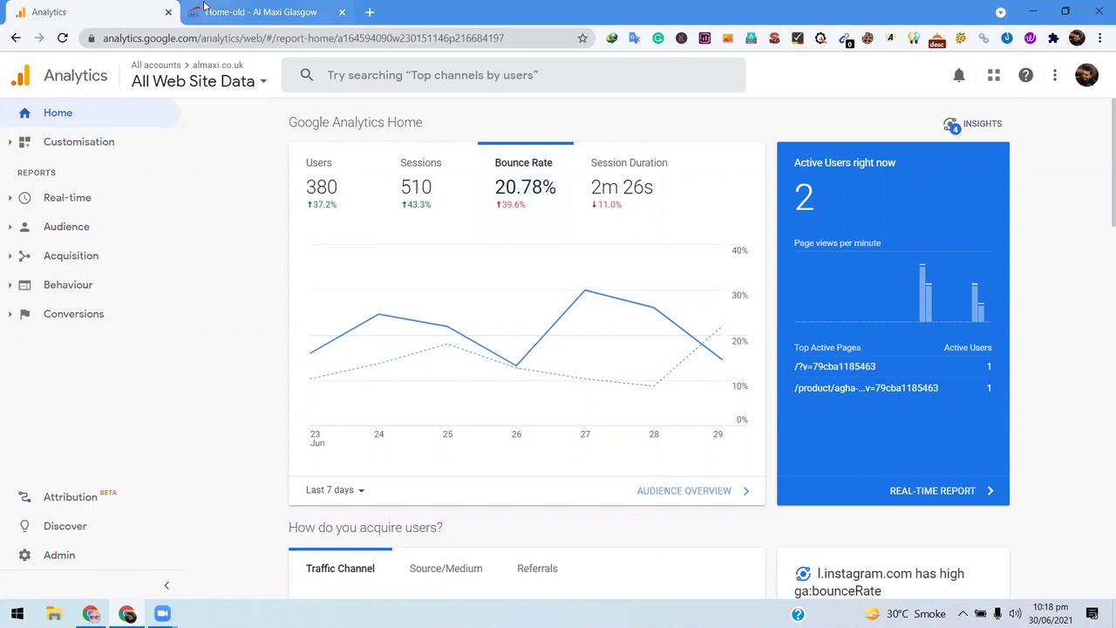
pyautogui.hotkey('ctrl', 'Tab')
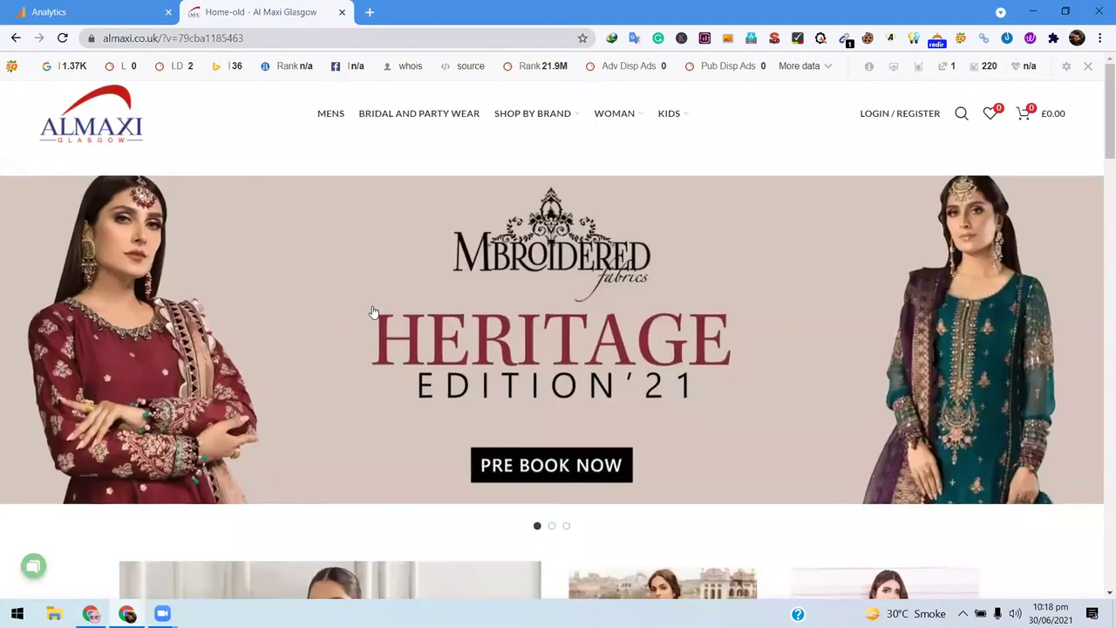
pyautogui.scroll(-10, 372, 311)
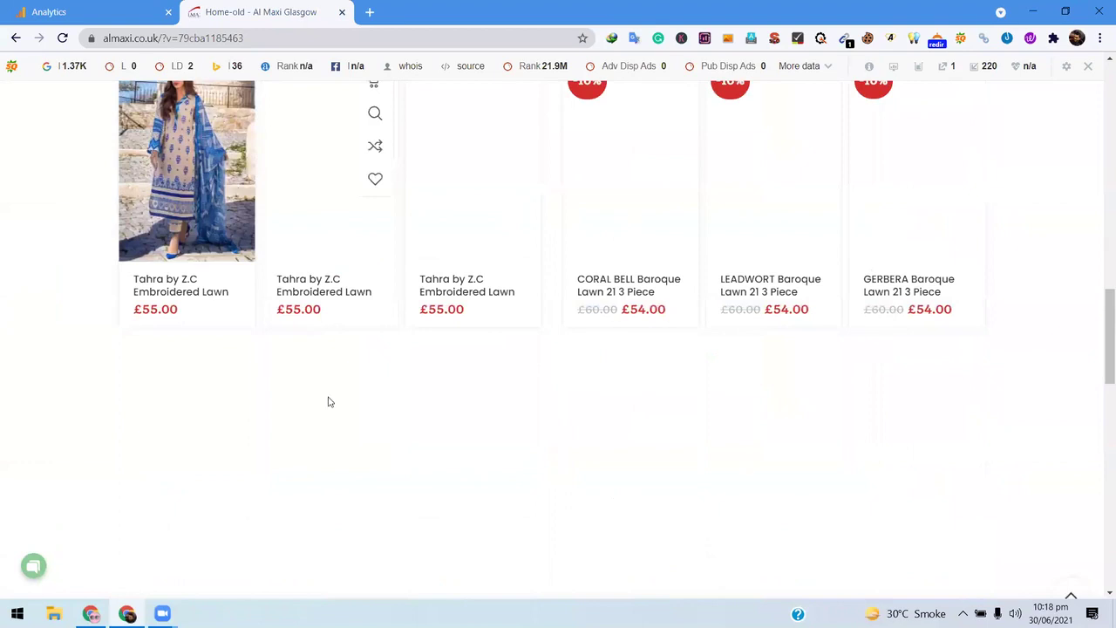
pyautogui.scroll(-8, 846, 309)
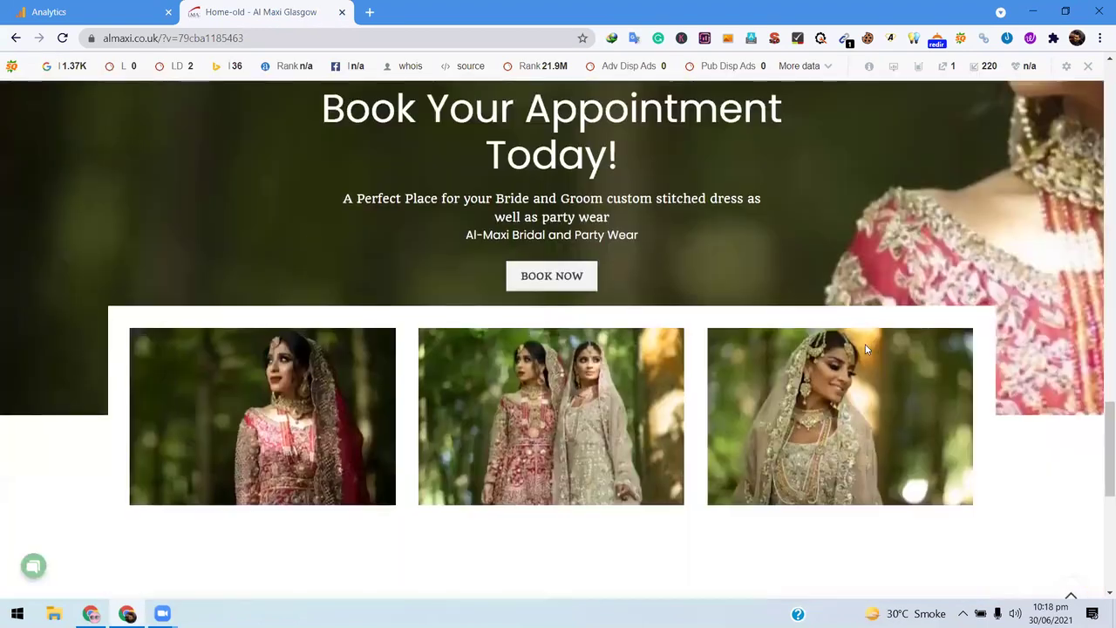
pyautogui.scroll(6, 865, 349)
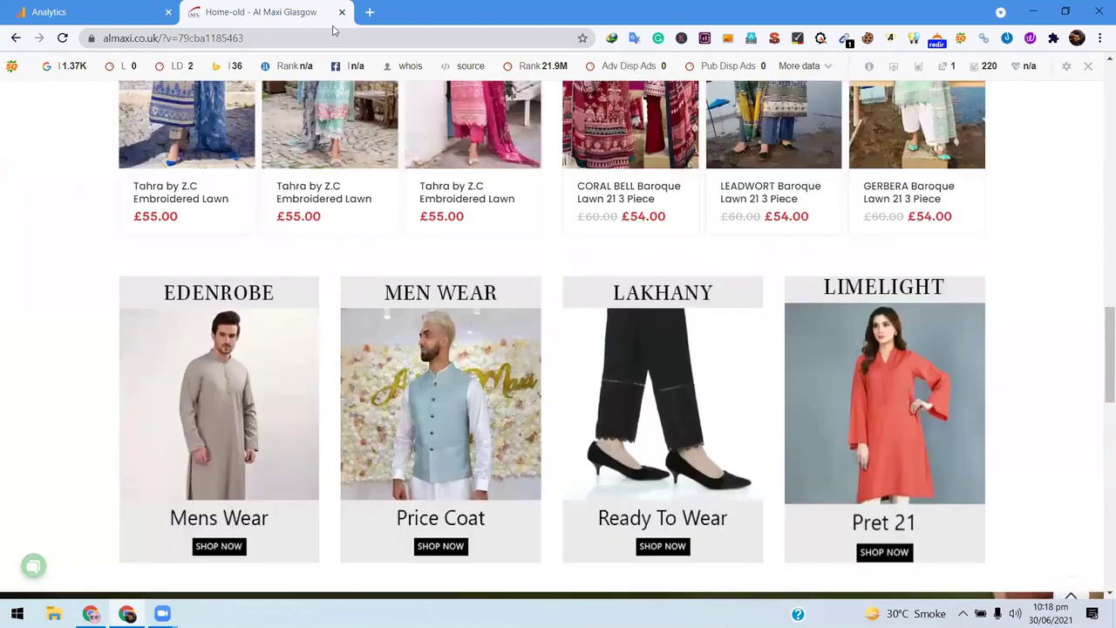
pyautogui.scroll(5, 689, 279)
pyautogui.hotkey('ctrl', 'w')
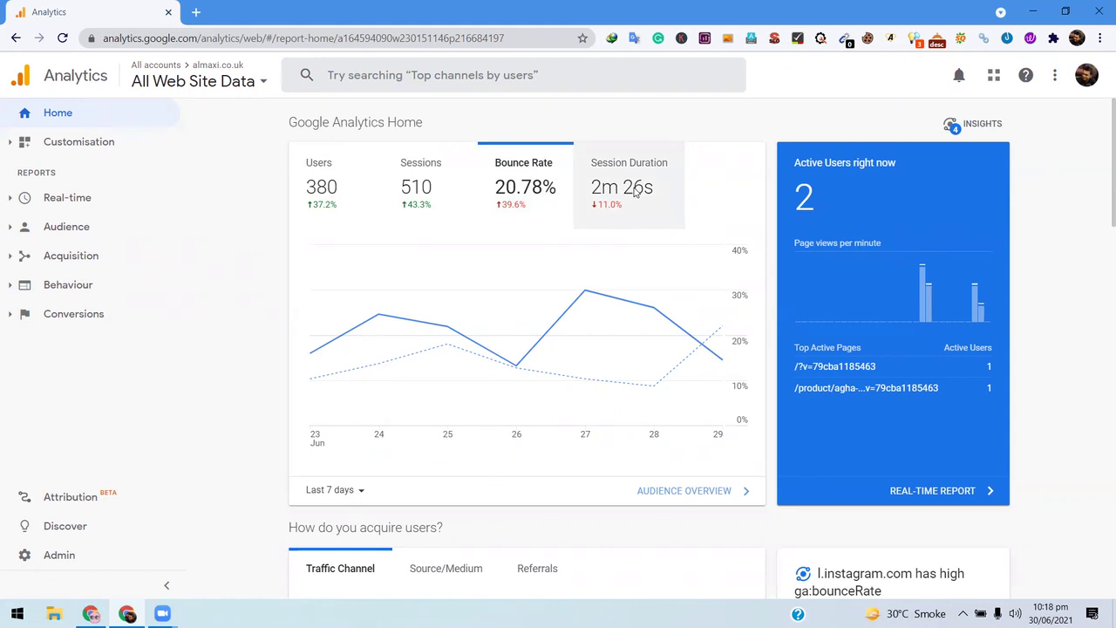
# - Chart session duration instead of bounce rate on the home report
pyautogui.click(635, 193)
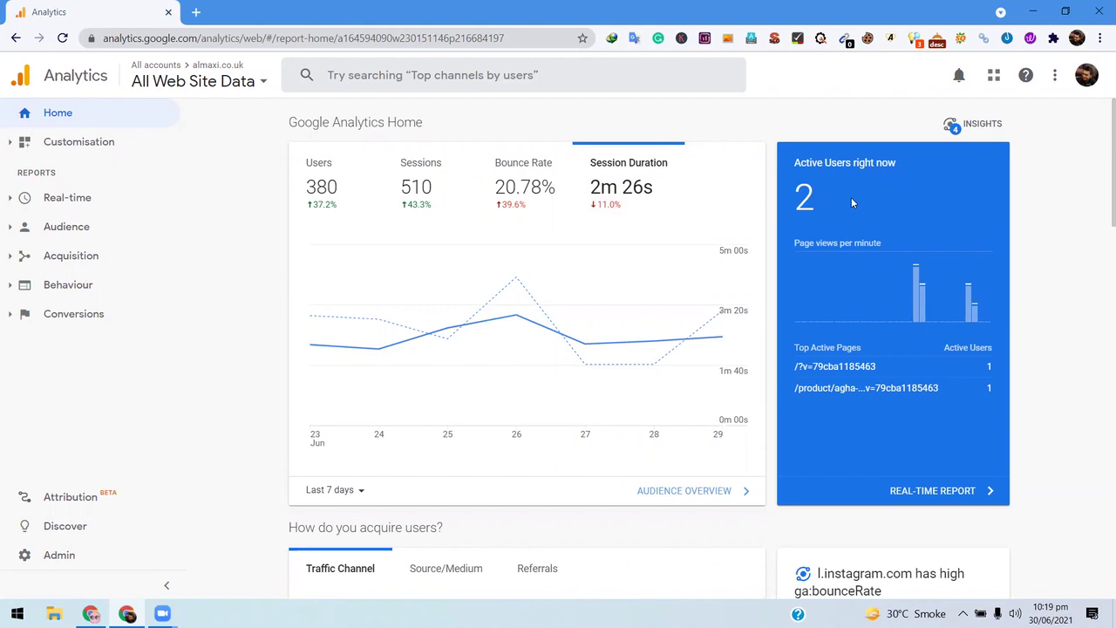
pyautogui.scroll(-3, 929, 253)
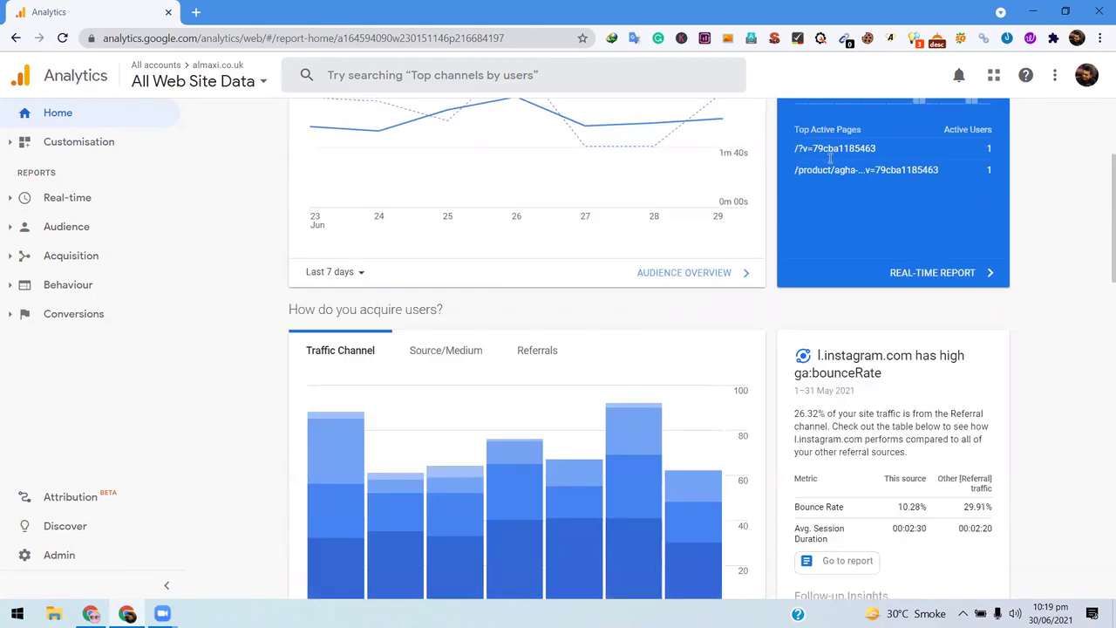
pyautogui.scroll(3, 887, 240)
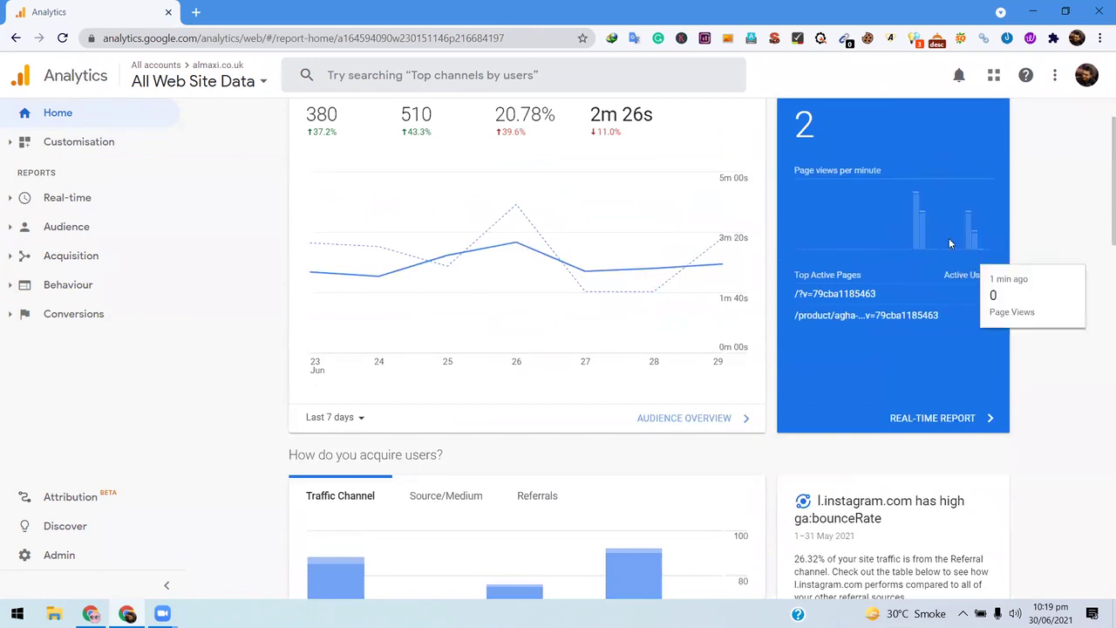
pyautogui.moveTo(923, 239)
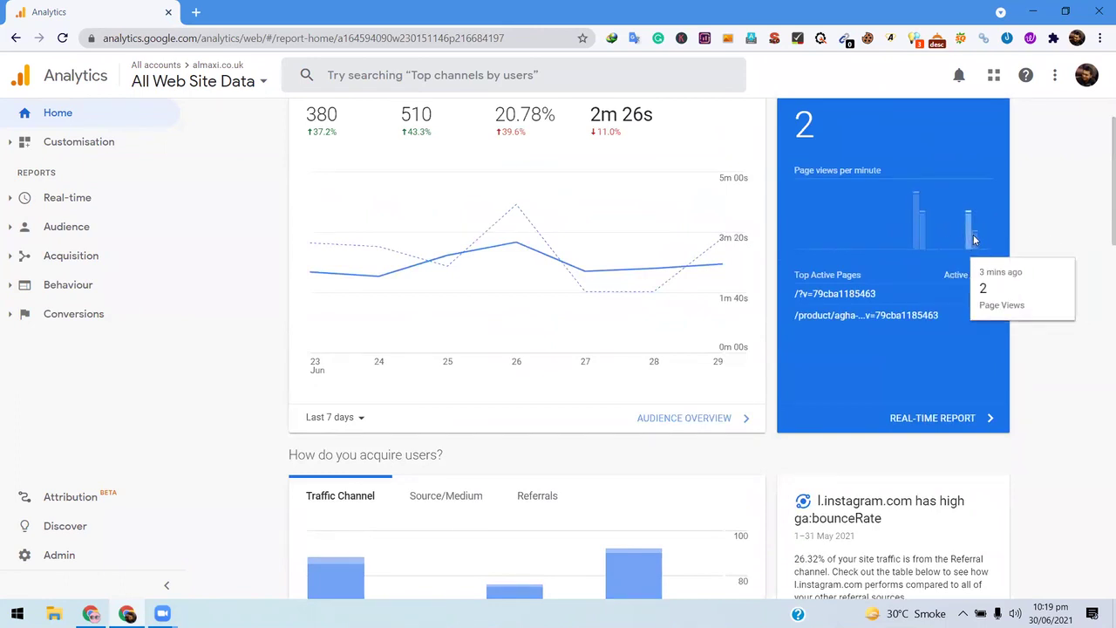
# - Scroll to the Traffic Channel chart and read 26 Jun: Organic Search 40, Social 25, Direct 10
pyautogui.scroll(-3, 1059, 264)
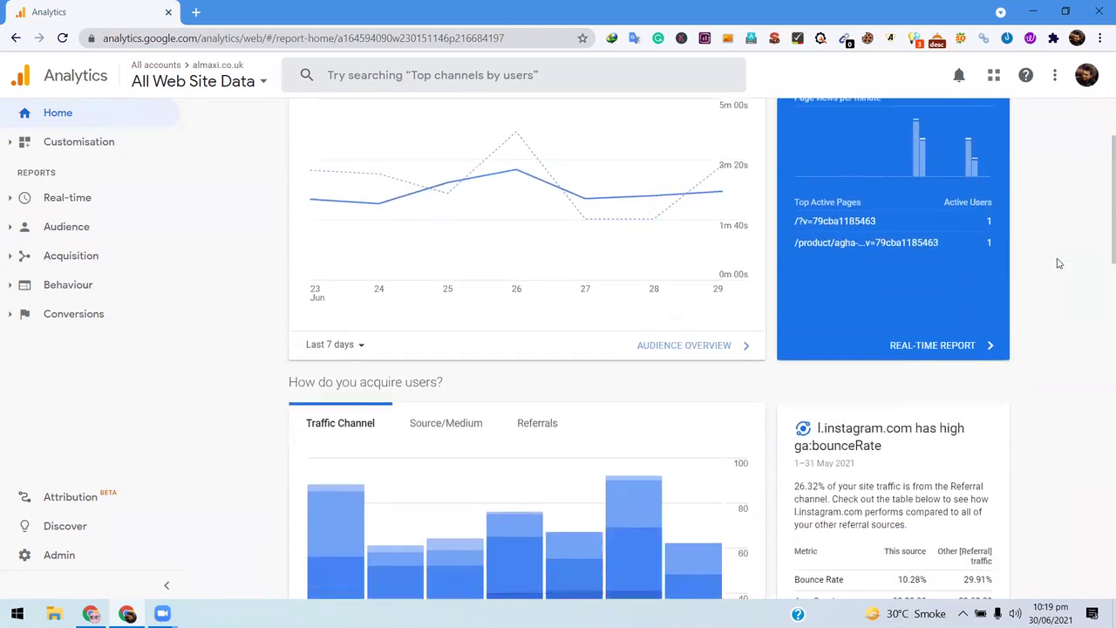
pyautogui.scroll(-1, 1052, 250)
pyautogui.scroll(-2, 410, 229)
pyautogui.scroll(2, 328, 210)
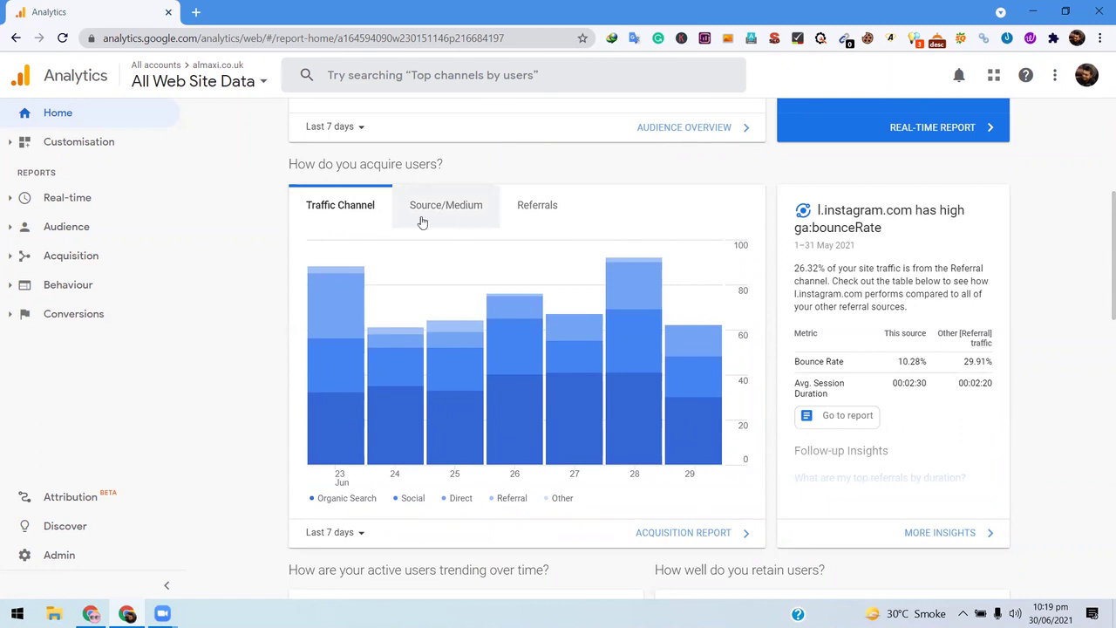
pyautogui.scroll(-1, 347, 321)
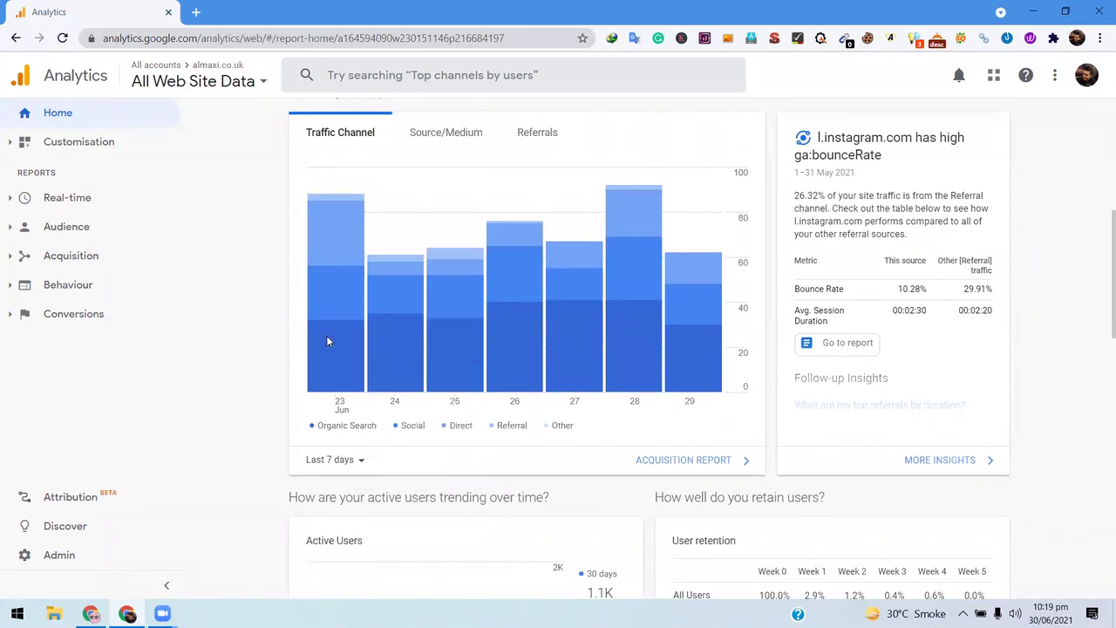
pyautogui.moveTo(338, 218)
pyautogui.moveTo(341, 288)
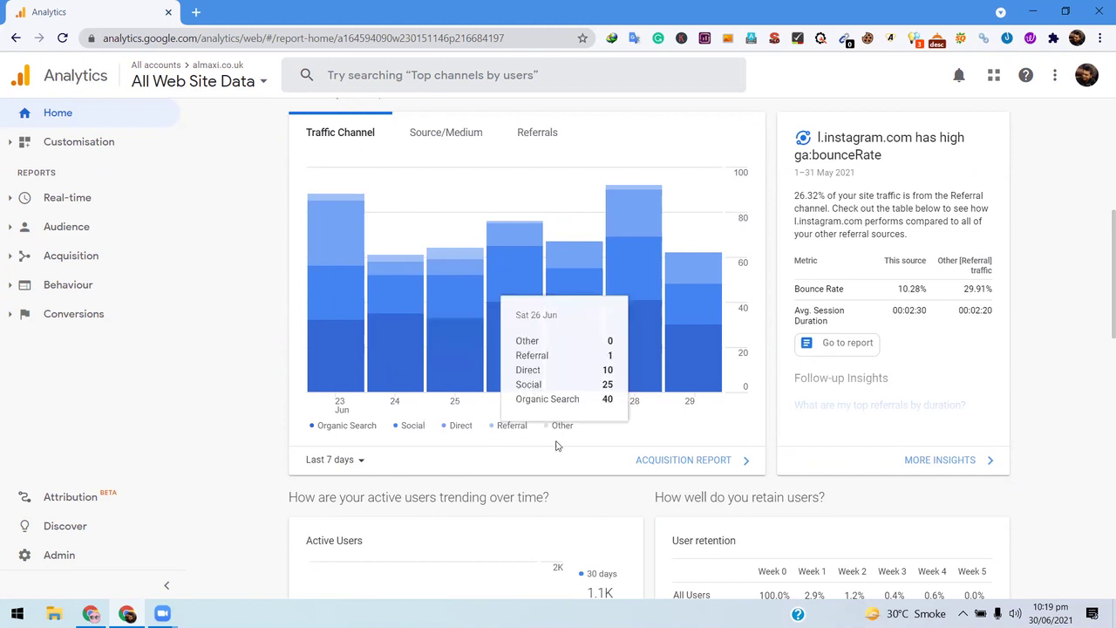
# - Open a blank new tab, type 'alma' in its address bar, and return to the Analytics report
pyautogui.moveTo(468, 333)
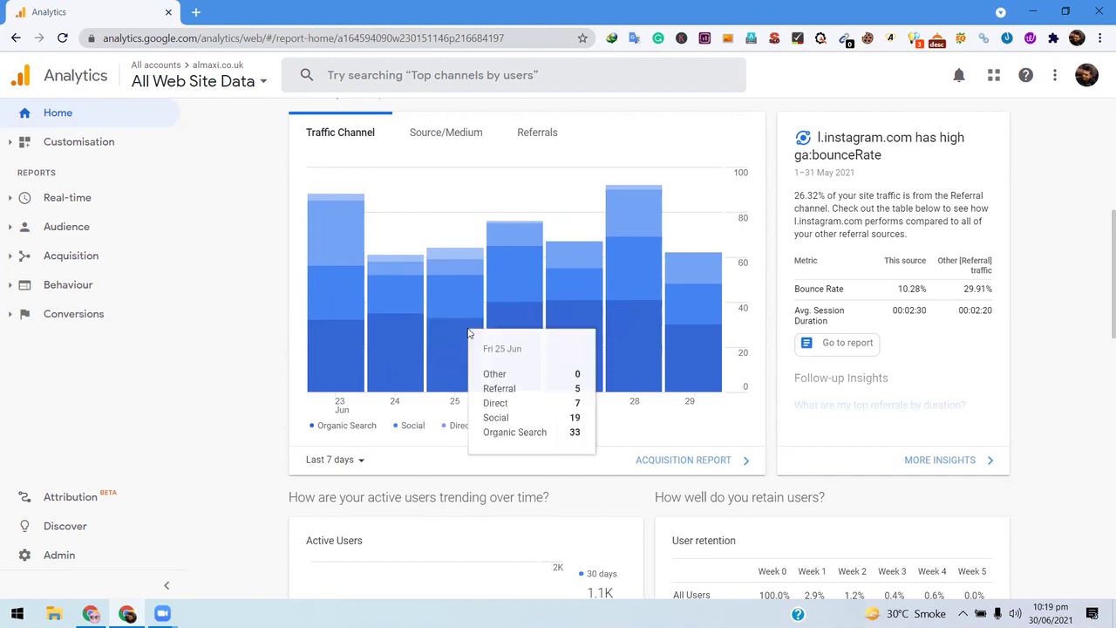
pyautogui.click(195, 13)
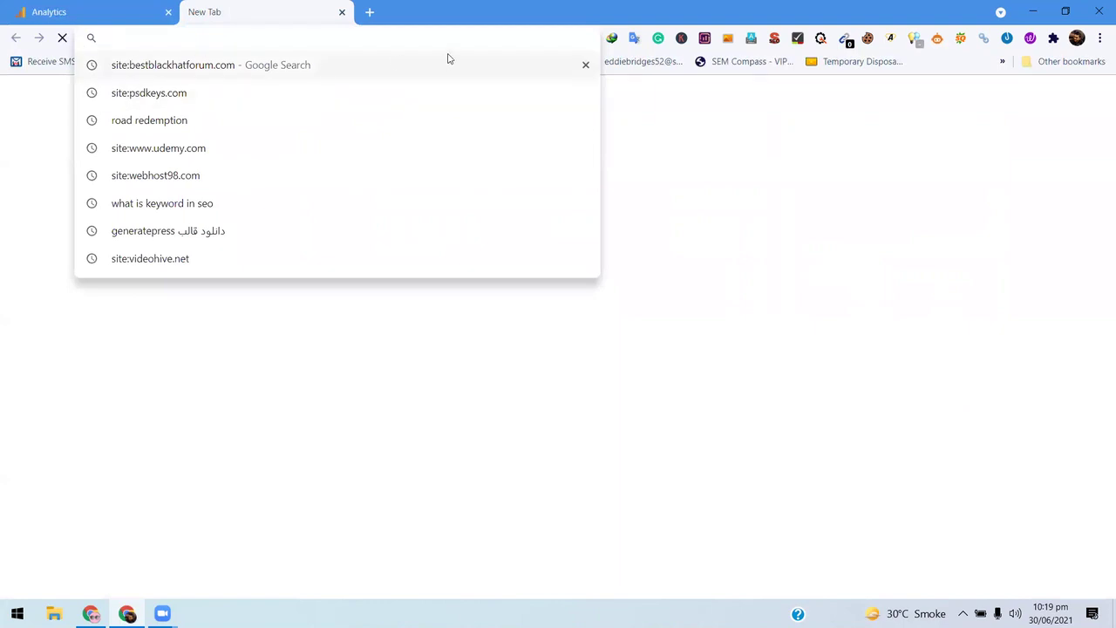
pyautogui.write('al')
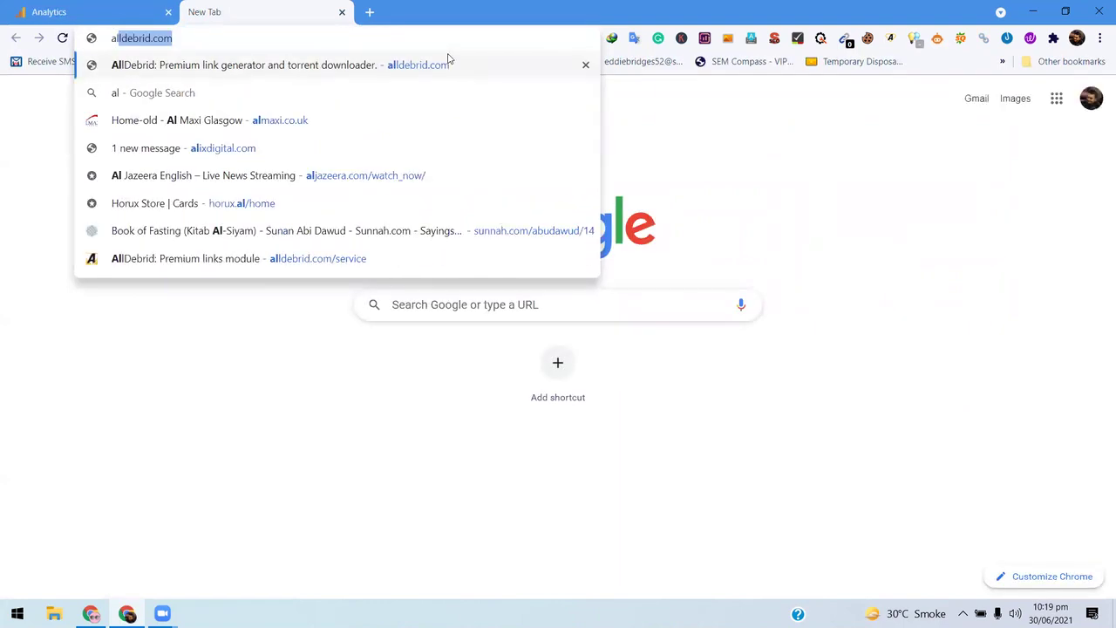
pyautogui.write('ma')
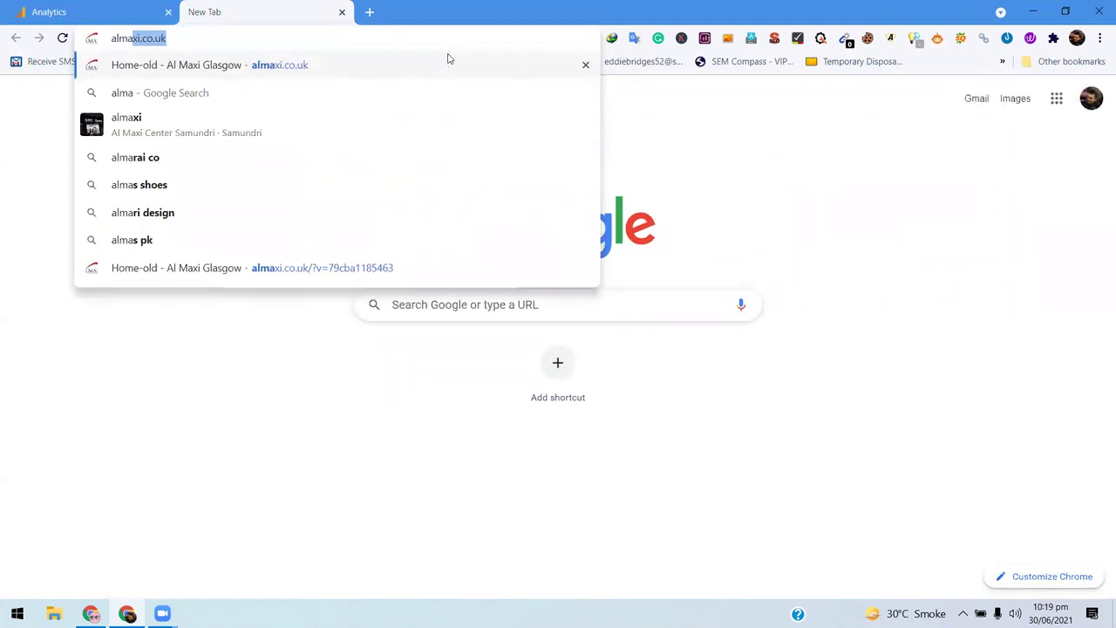
pyautogui.click(84, 9)
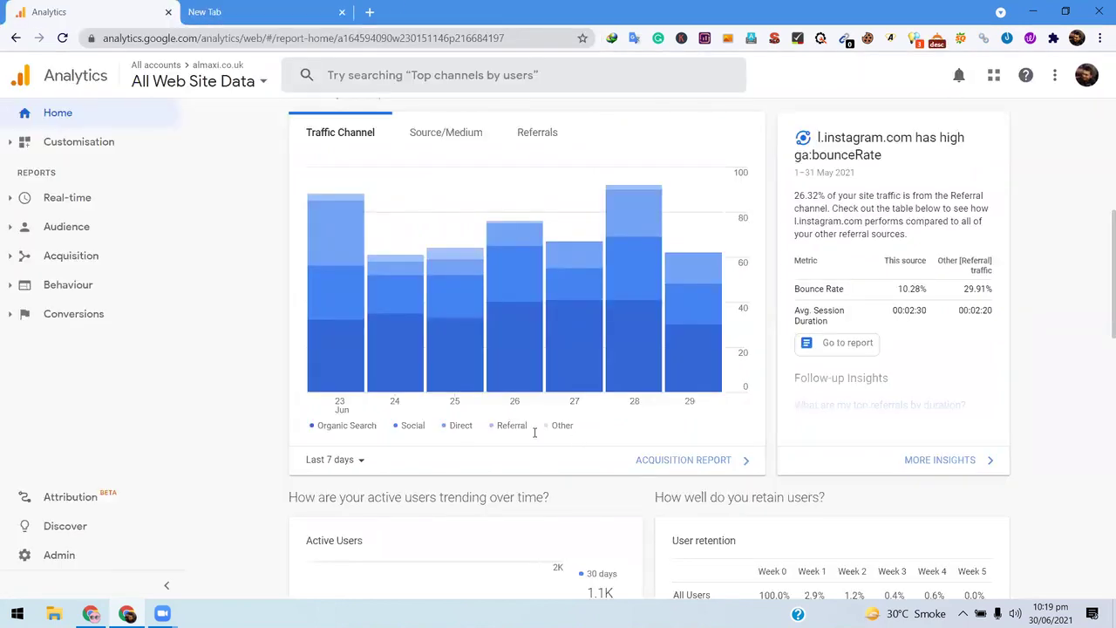
# - Break the acquisition chart down by Source/Medium and Referrals, led by instagram.com with 11 users on 23 Jun
pyautogui.moveTo(542, 410)
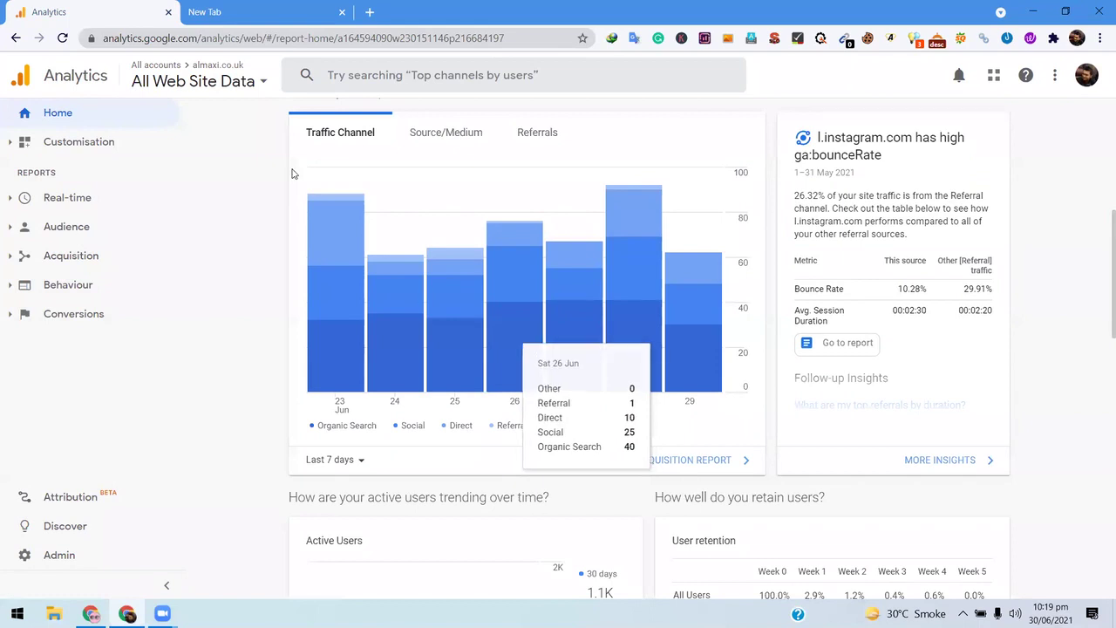
pyautogui.moveTo(555, 338)
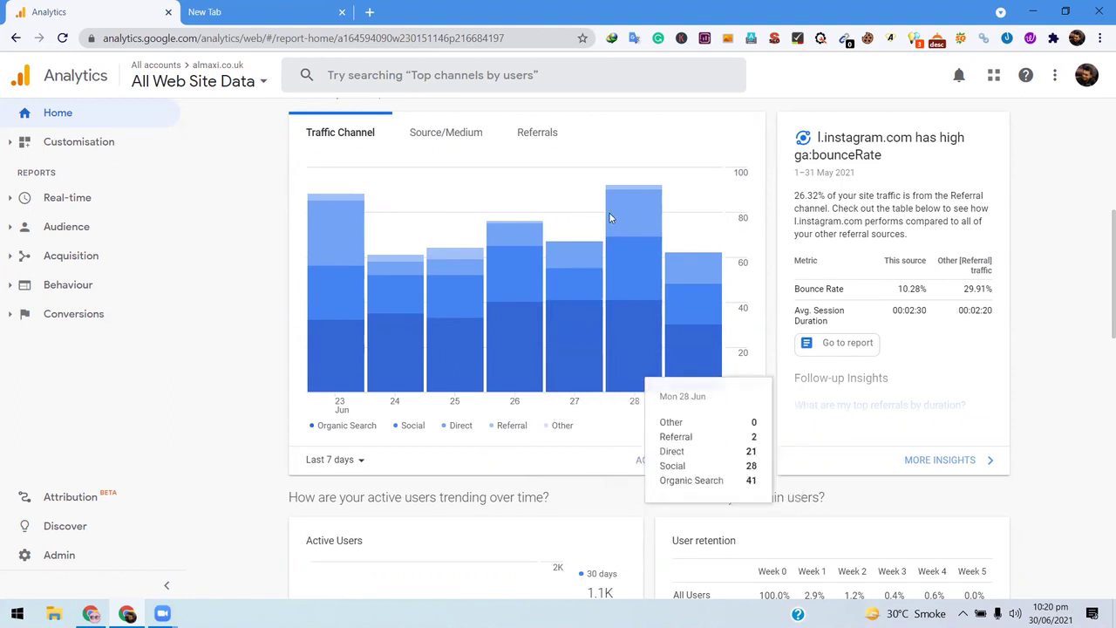
pyautogui.click(496, 150)
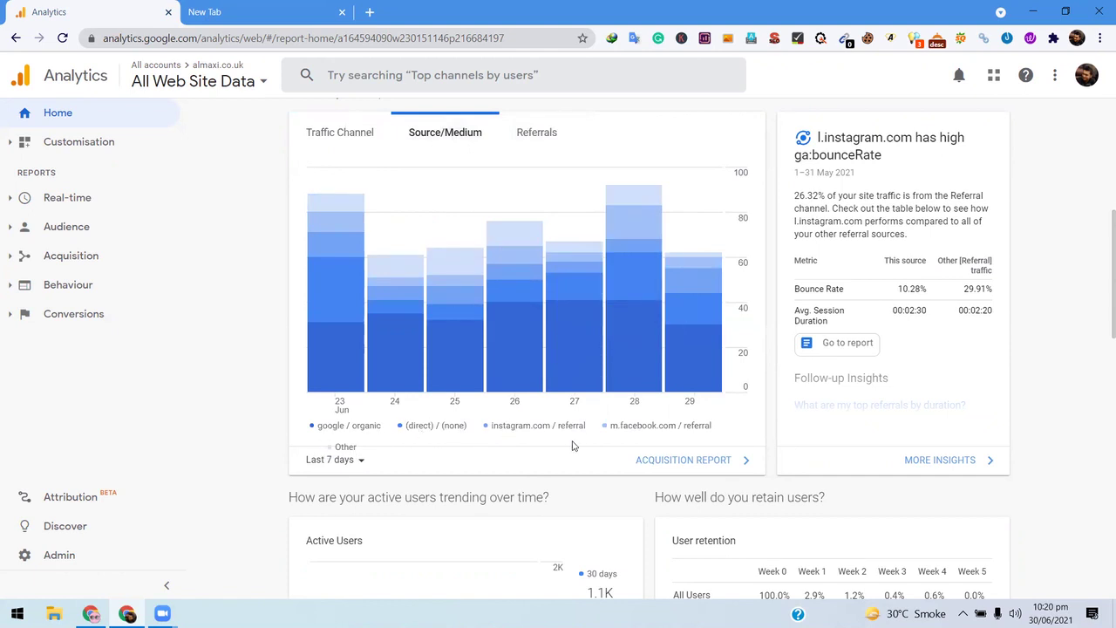
pyautogui.moveTo(528, 297)
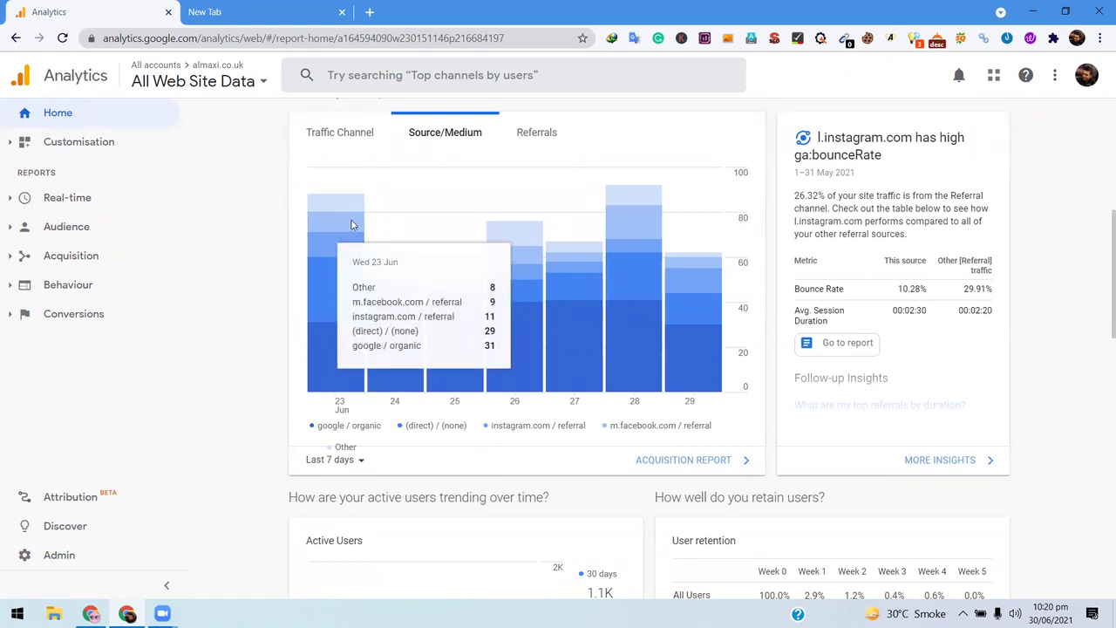
pyautogui.moveTo(405, 343)
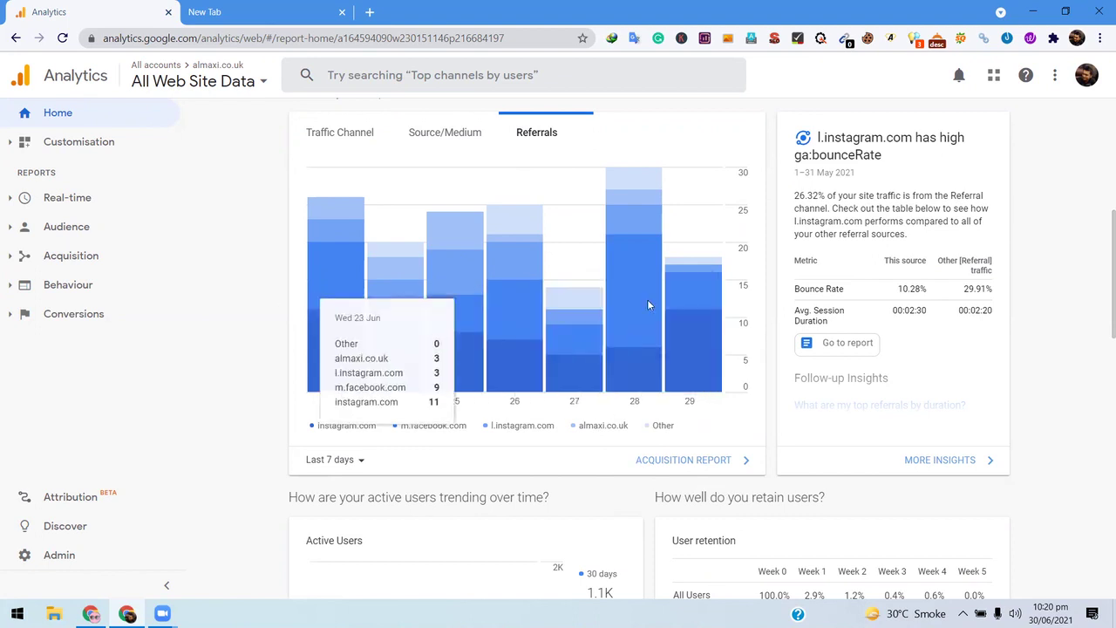
# - Scroll to the Active Users card: 1.1K over 30 days, 380 over 7 days, 57 over 1 day
pyautogui.scroll(2, 1098, 296)
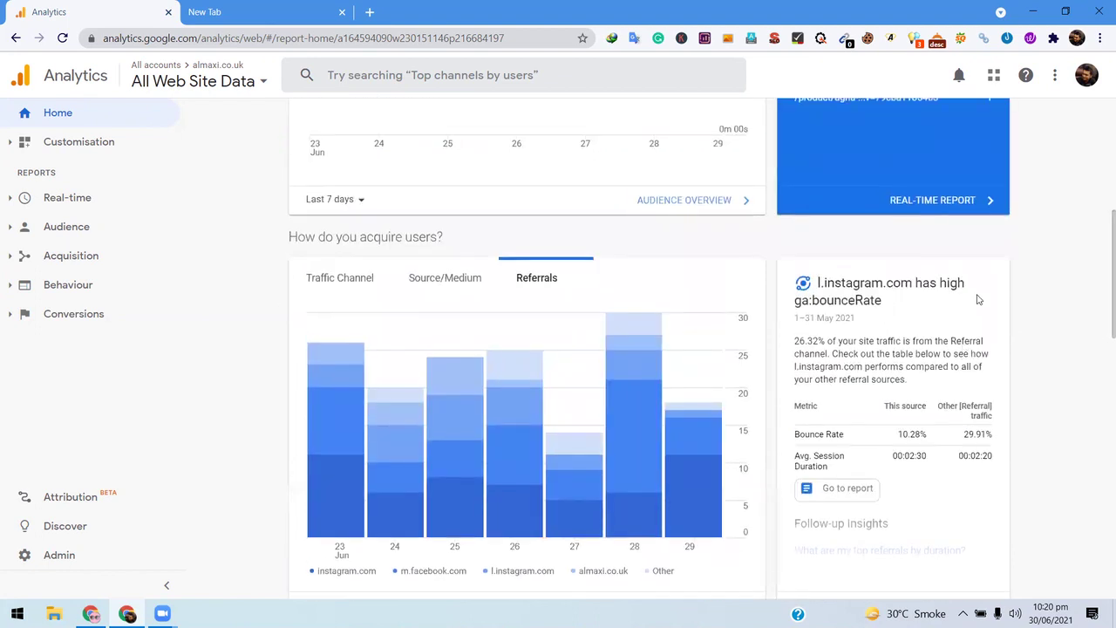
pyautogui.scroll(-2, 884, 144)
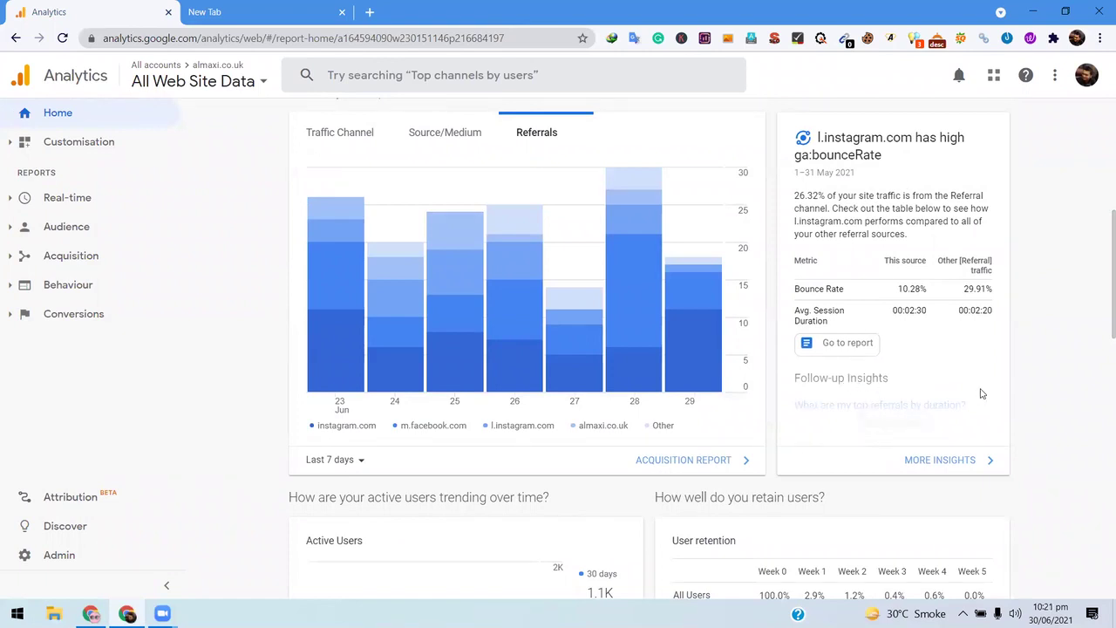
pyautogui.scroll(-1, 1011, 383)
pyautogui.scroll(1, 663, 261)
pyautogui.scroll(-5, 1037, 287)
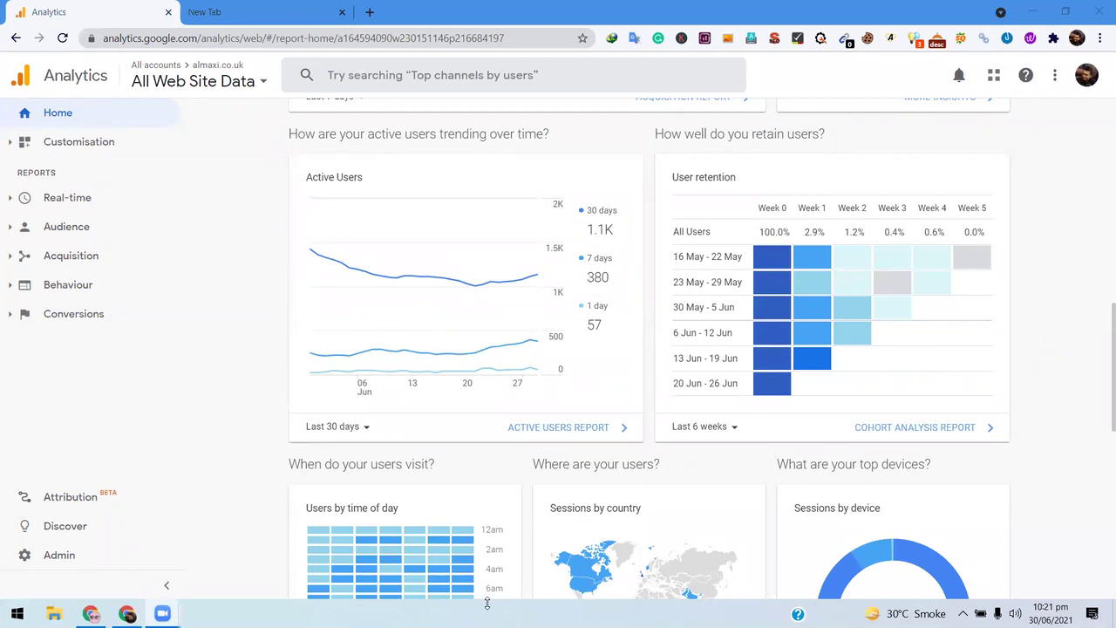
# - Scroll the Home report to the time-of-day, country and device cards (90.8% mobile sessions)
pyautogui.moveTo(413, 551)
pyautogui.scroll(-1, 1037, 370)
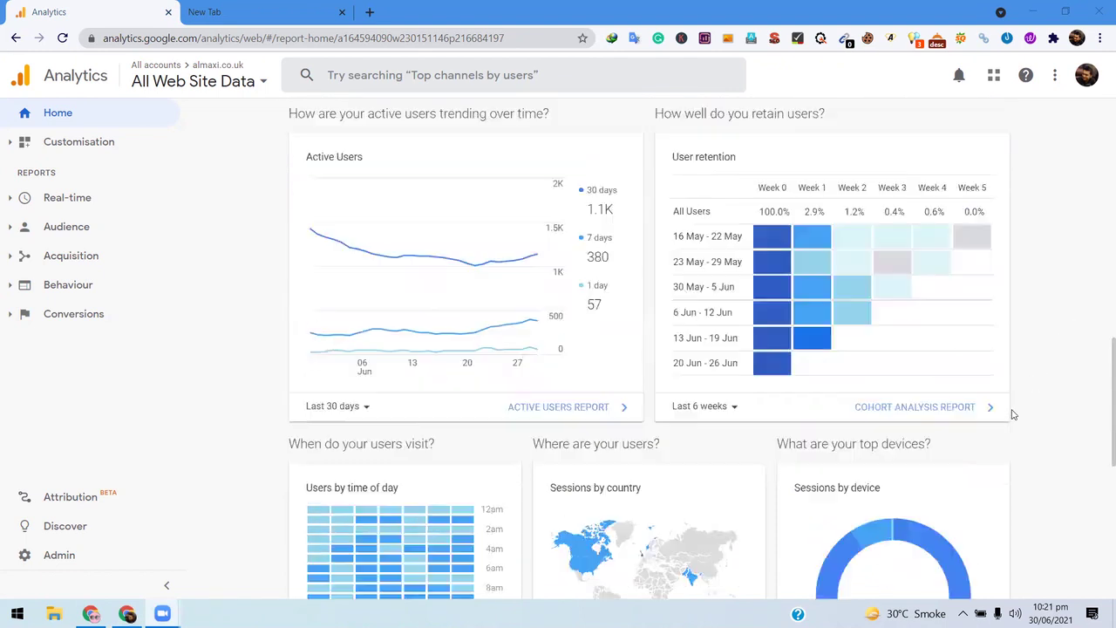
pyautogui.scroll(3, 1014, 414)
pyautogui.scroll(-3, 1014, 414)
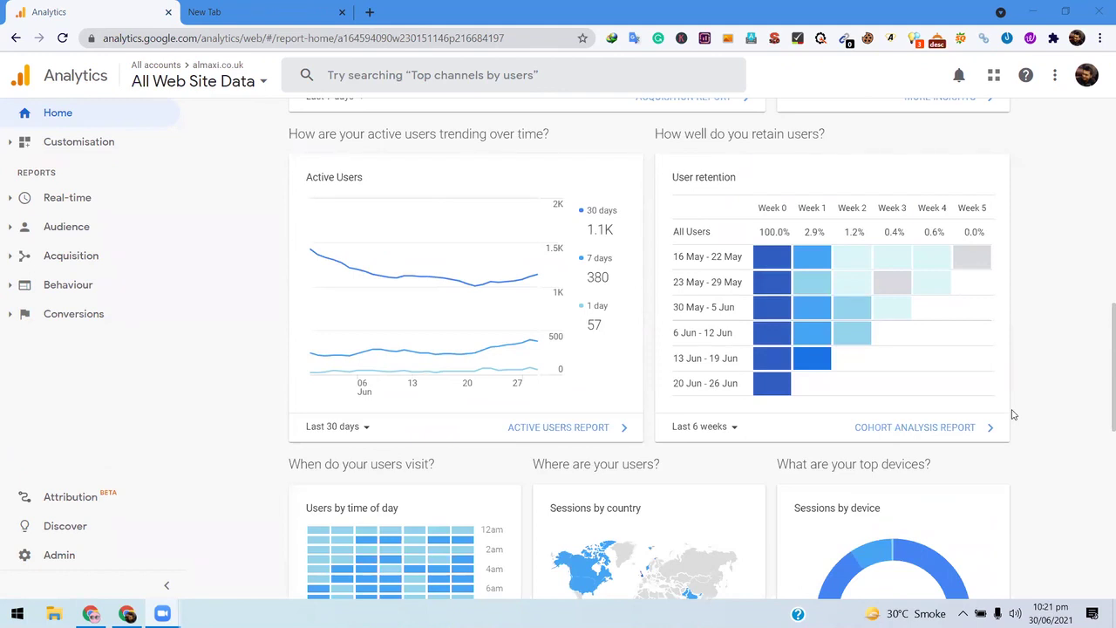
pyautogui.scroll(2, 985, 409)
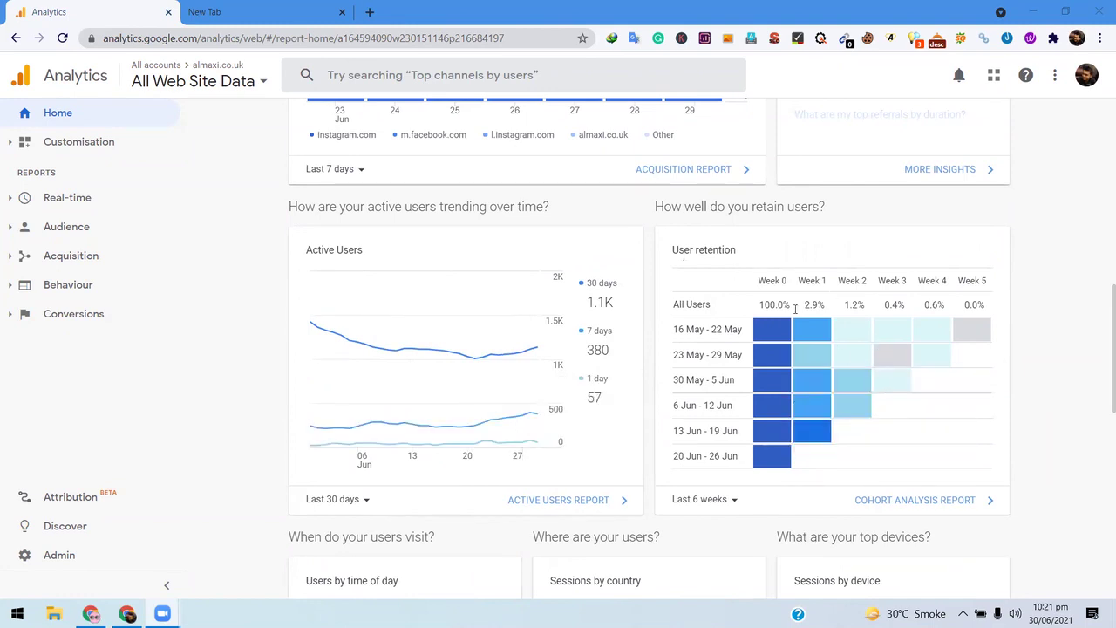
pyautogui.scroll(-2, 871, 383)
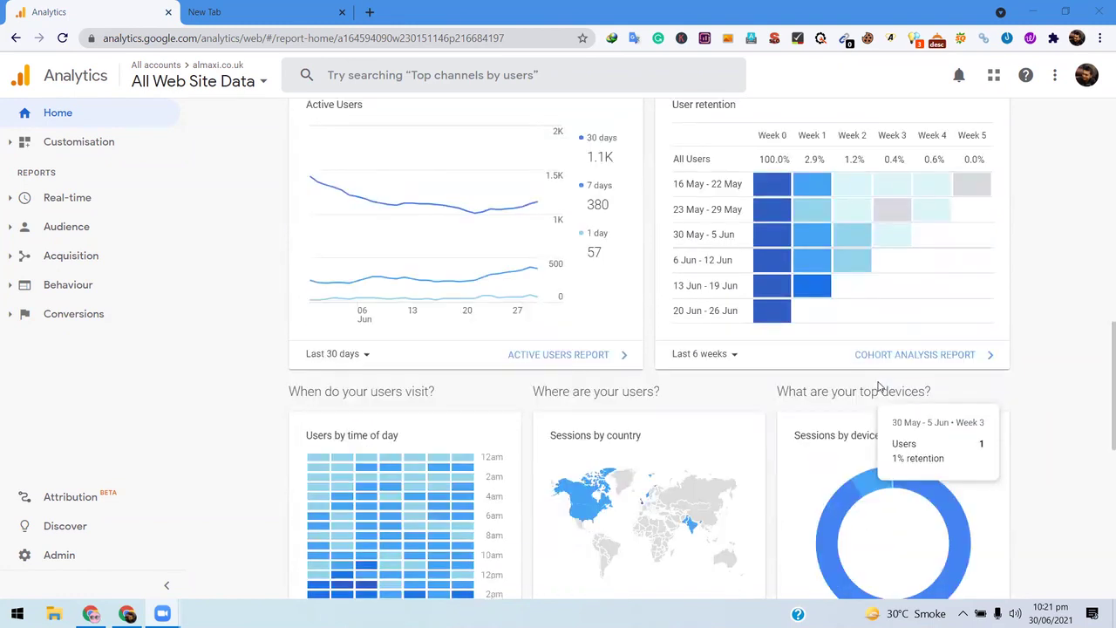
pyautogui.scroll(1, 879, 386)
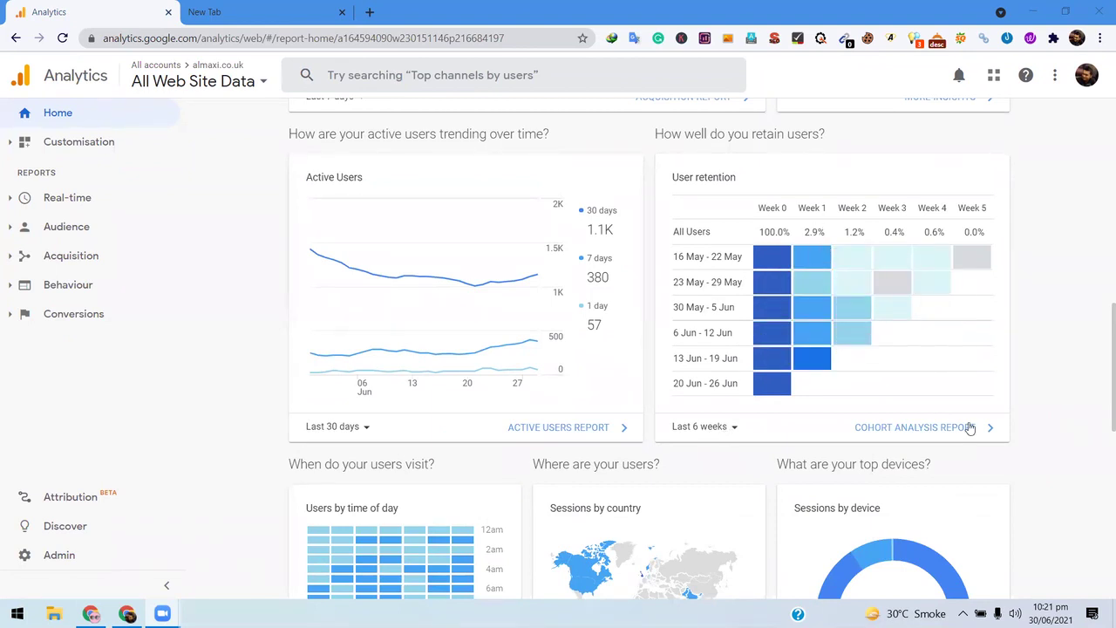
pyautogui.scroll(-1, 884, 356)
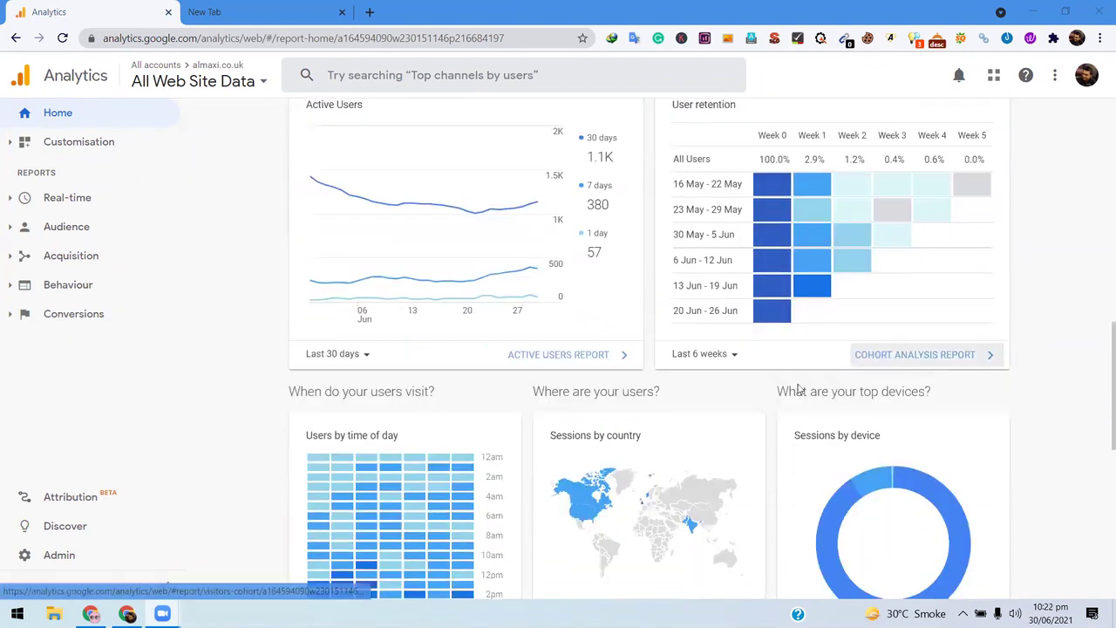
pyautogui.scroll(-3, 715, 348)
pyautogui.scroll(-1, 441, 352)
pyautogui.scroll(2, 437, 366)
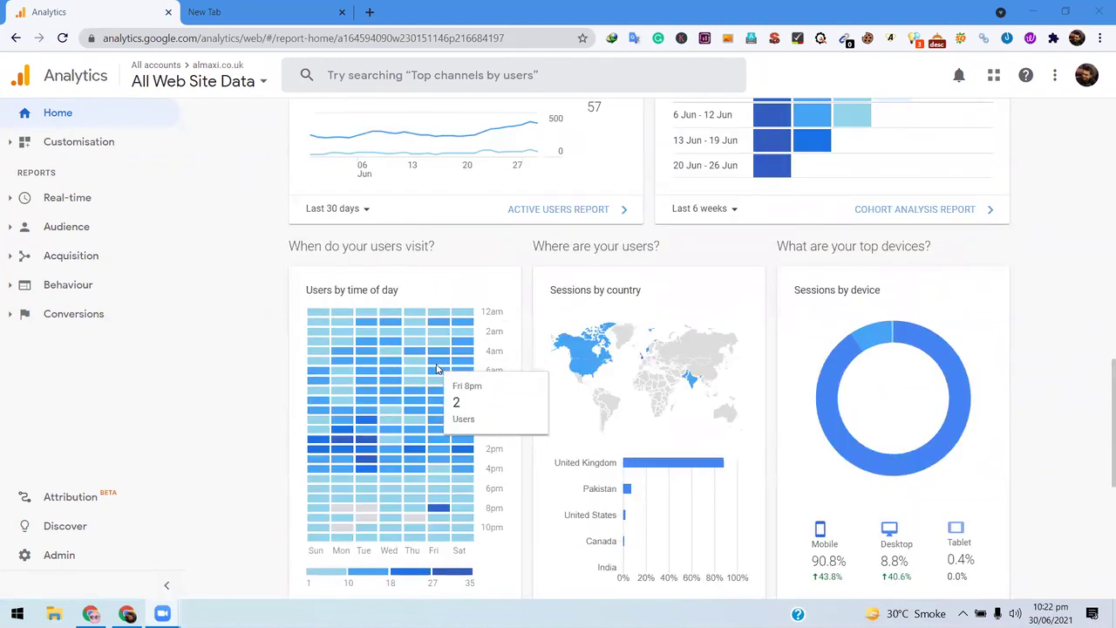
pyautogui.scroll(-1, 418, 368)
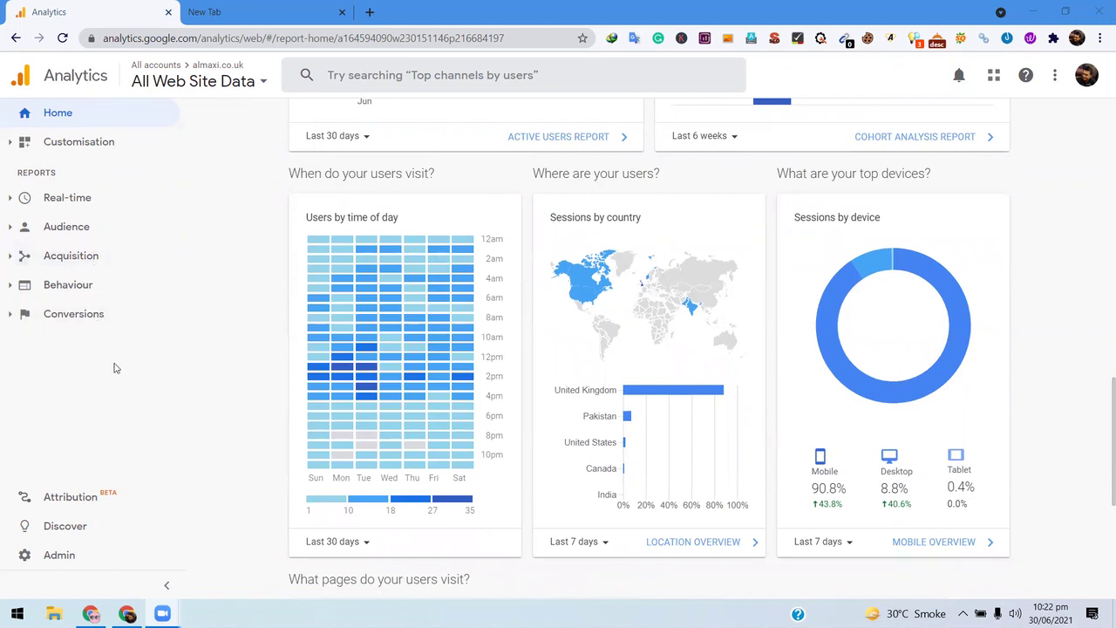
pyautogui.scroll(-2, 206, 307)
pyautogui.scroll(2, 222, 294)
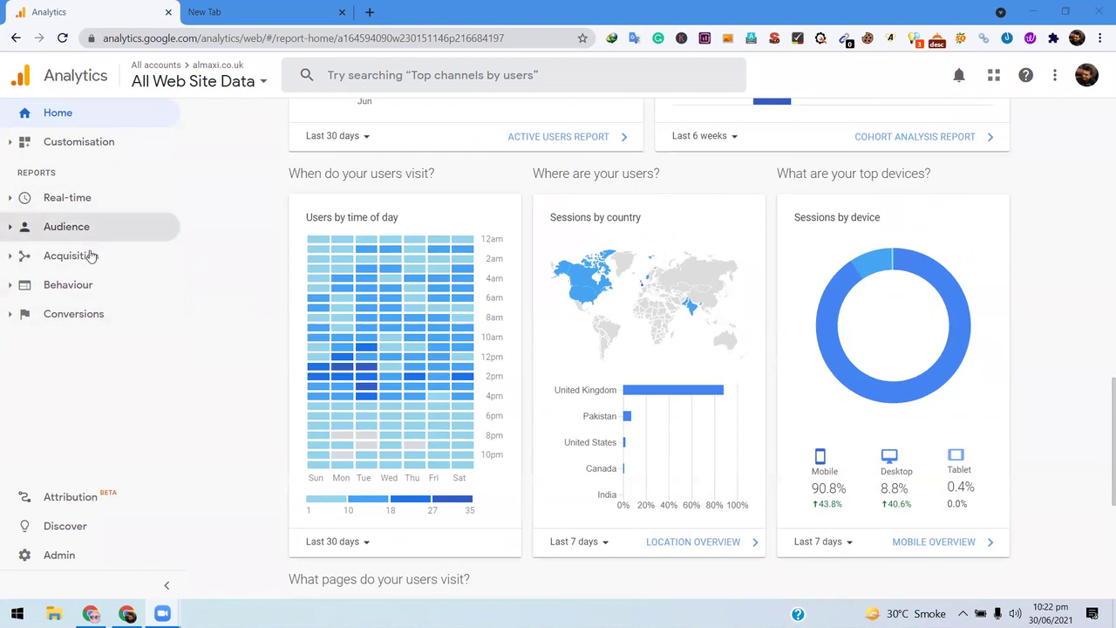
pyautogui.scroll(-1, 213, 295)
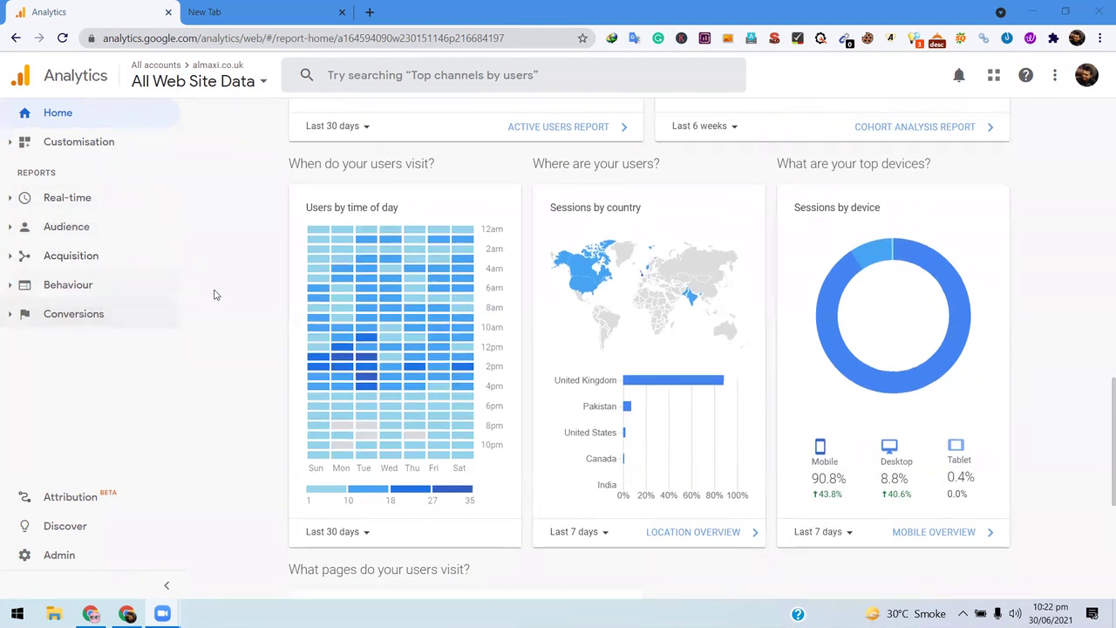
pyautogui.scroll(-2, 213, 295)
pyautogui.scroll(3, 216, 293)
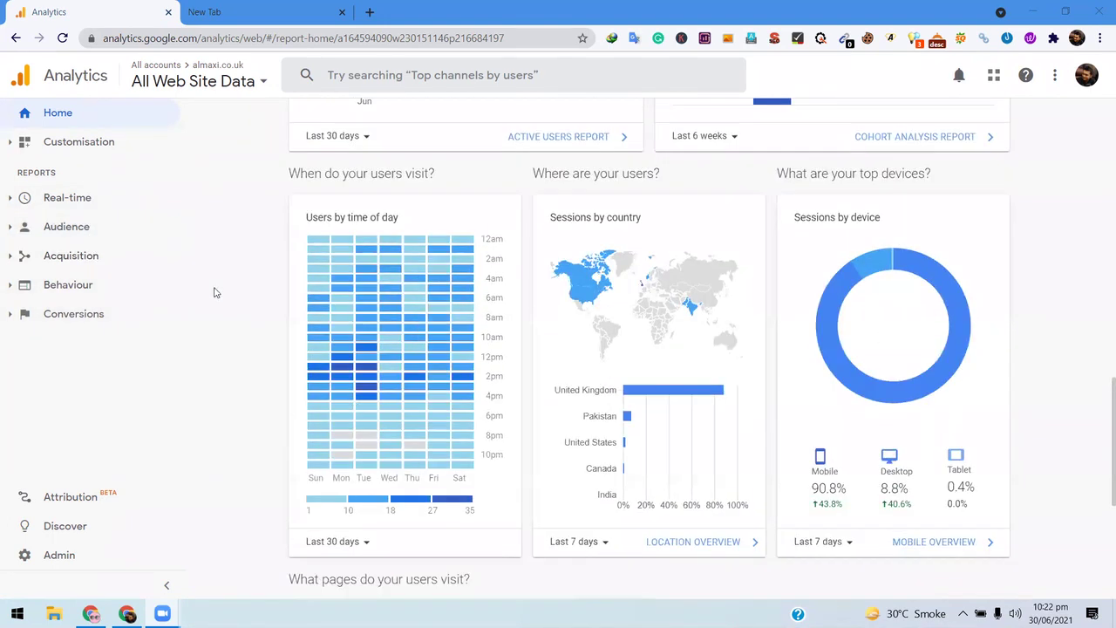
pyautogui.scroll(-1, 213, 290)
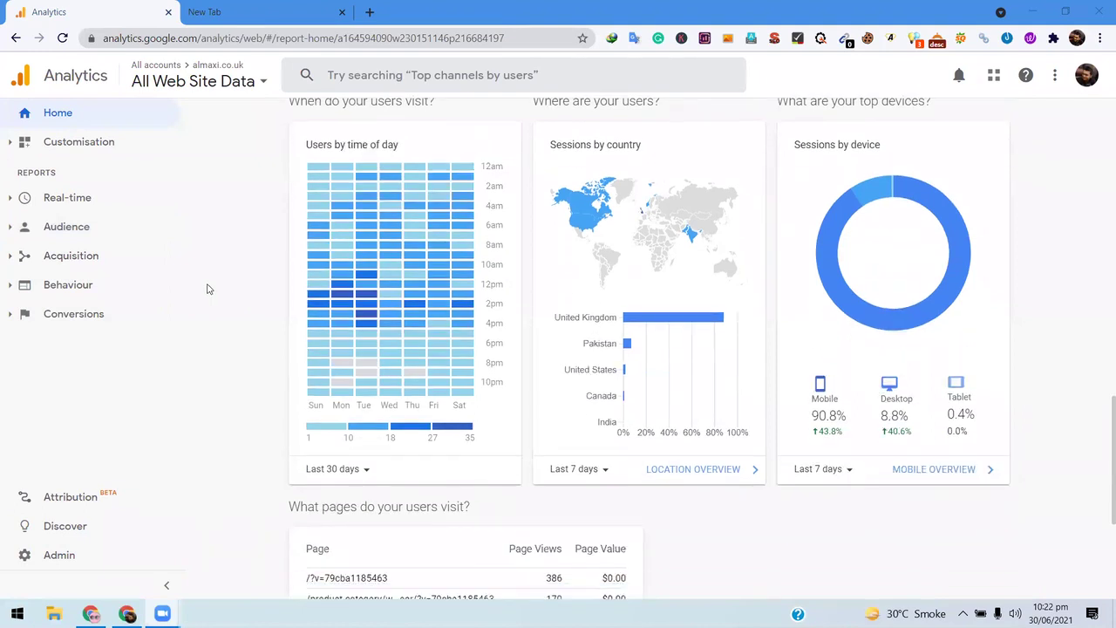
pyautogui.scroll(2, 207, 289)
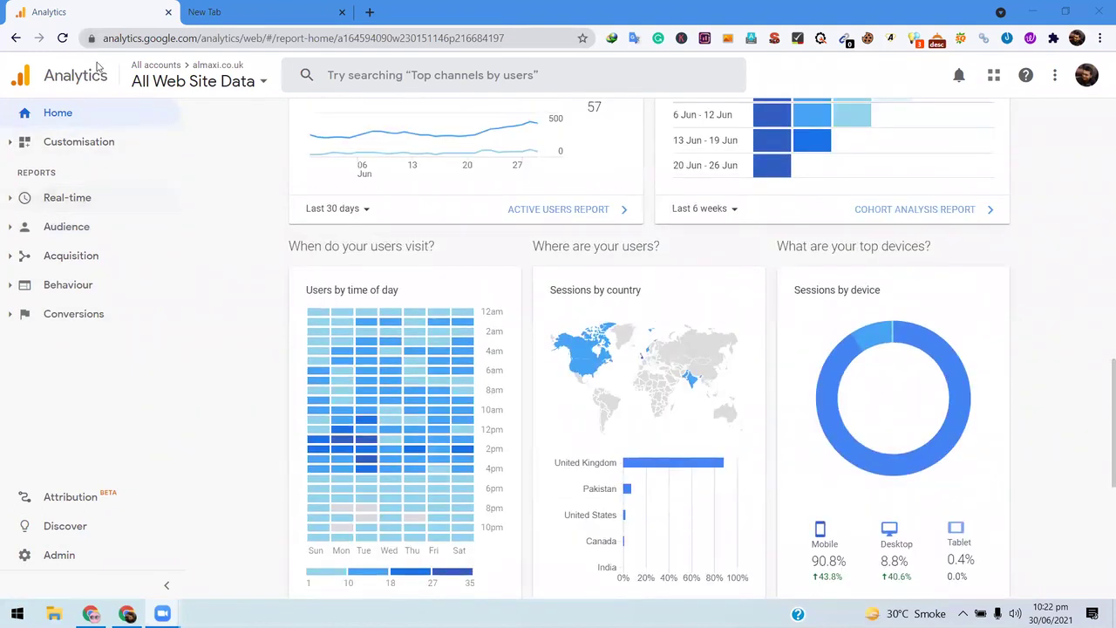
pyautogui.scroll(-3, 262, 293)
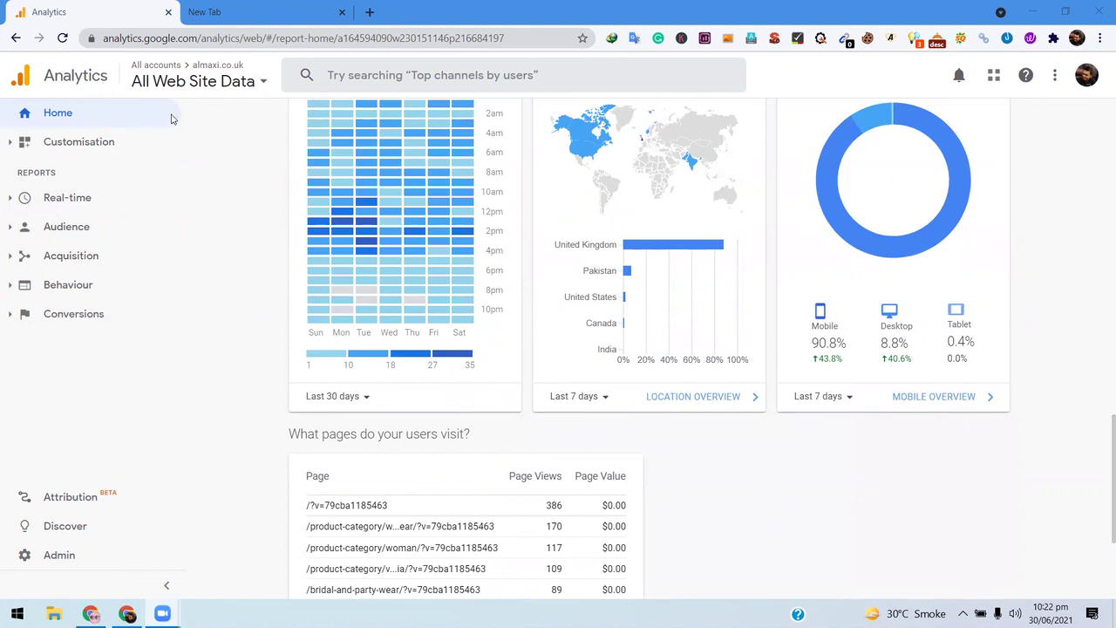
pyautogui.scroll(3, 204, 177)
pyautogui.scroll(-2, 329, 185)
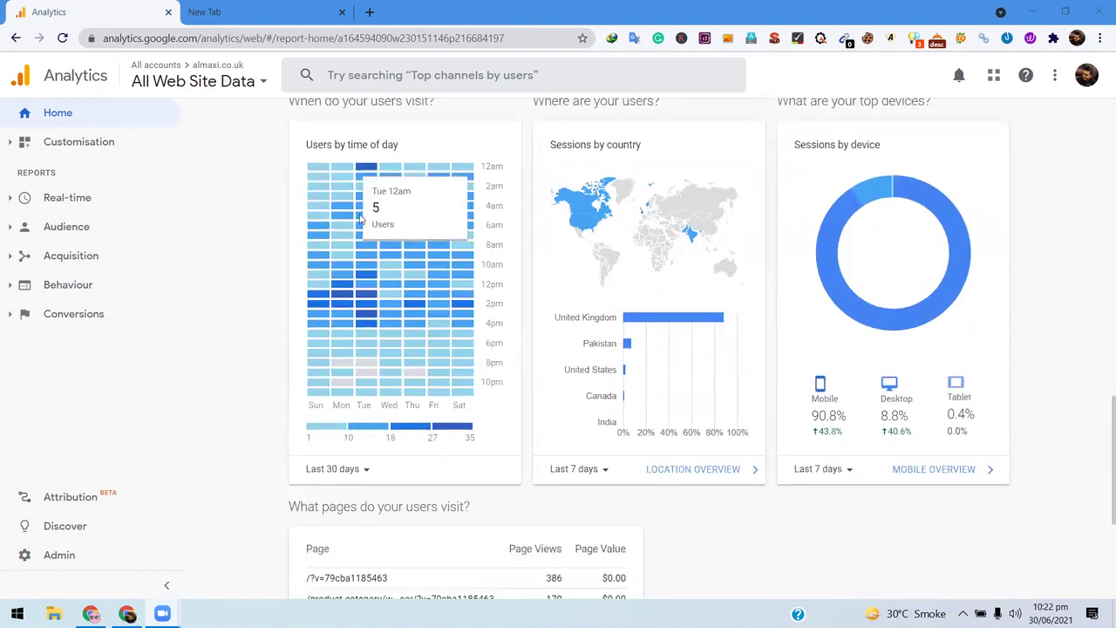
pyautogui.scroll(1, 306, 200)
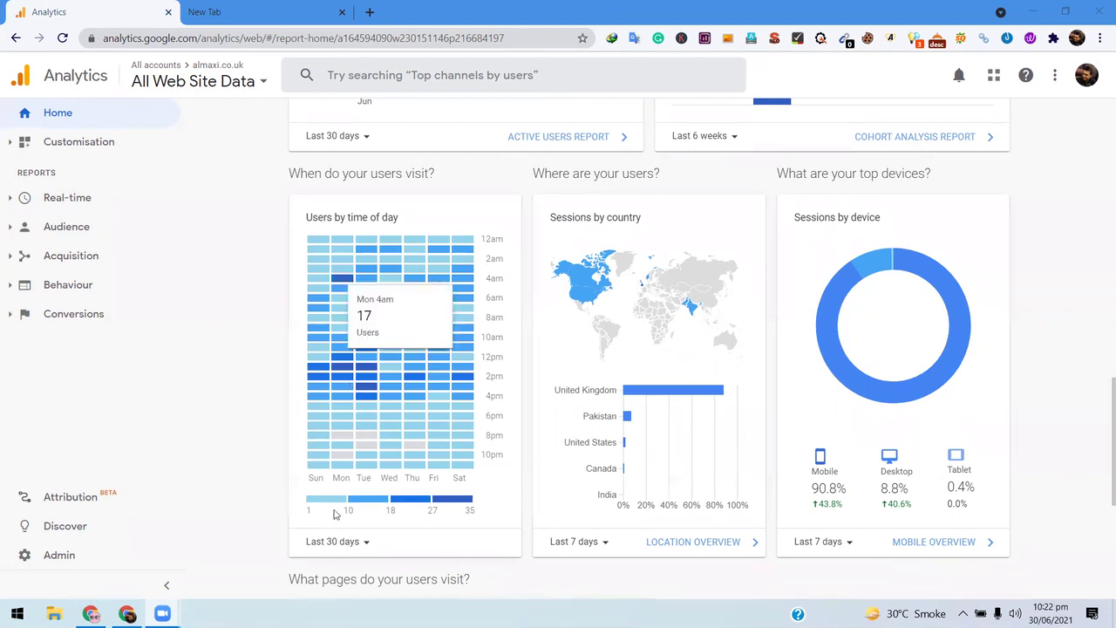
pyautogui.scroll(-1, 591, 173)
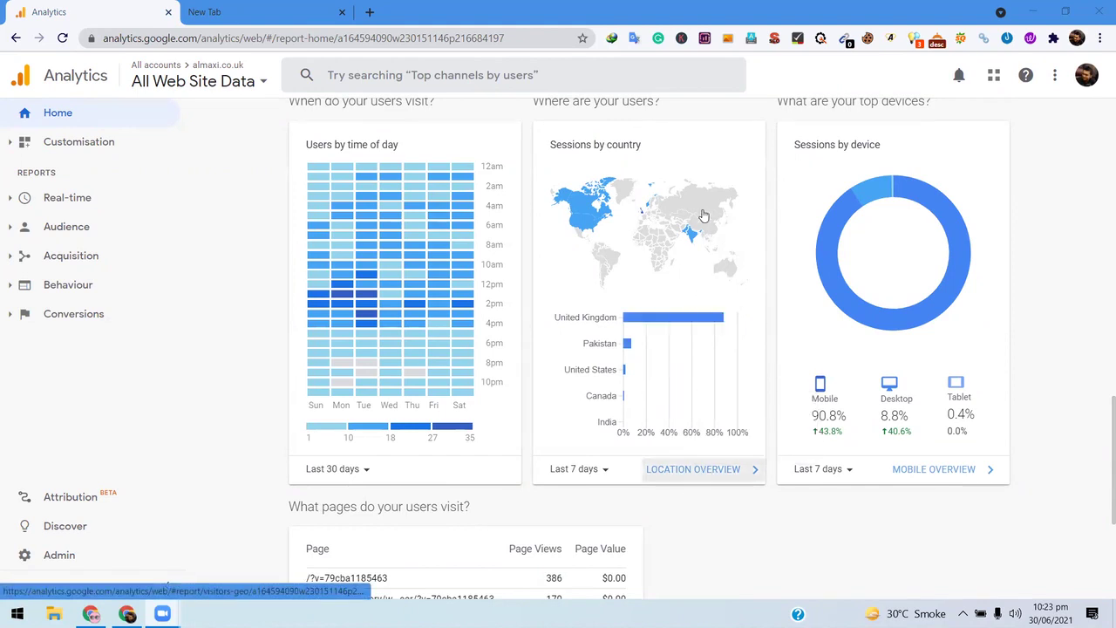
pyautogui.scroll(1, 700, 282)
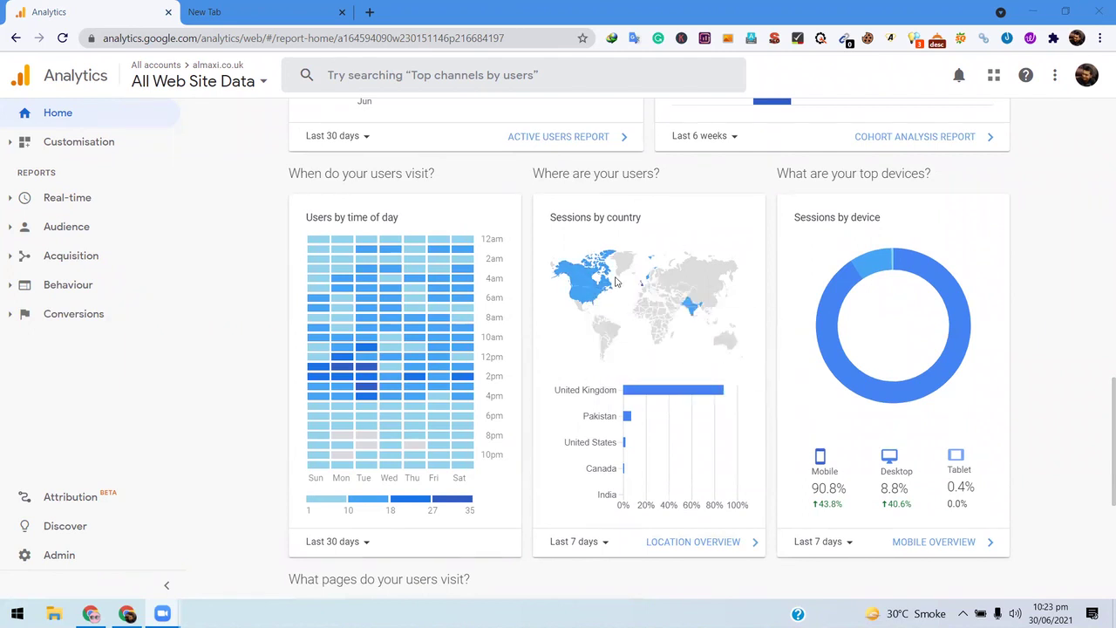
pyautogui.moveTo(647, 279)
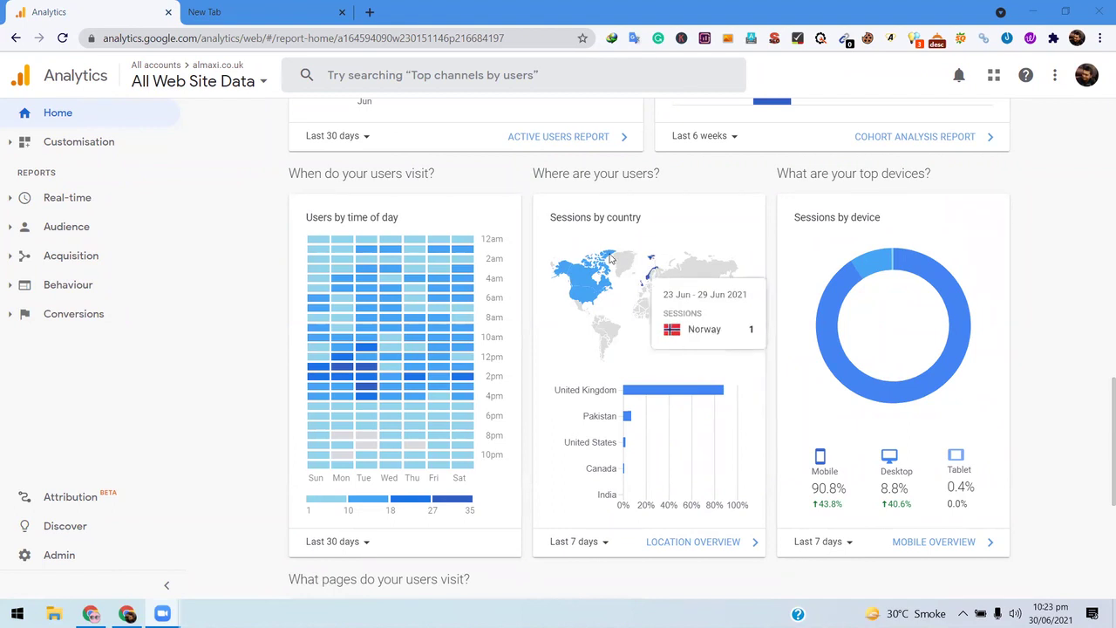
pyautogui.moveTo(609, 256)
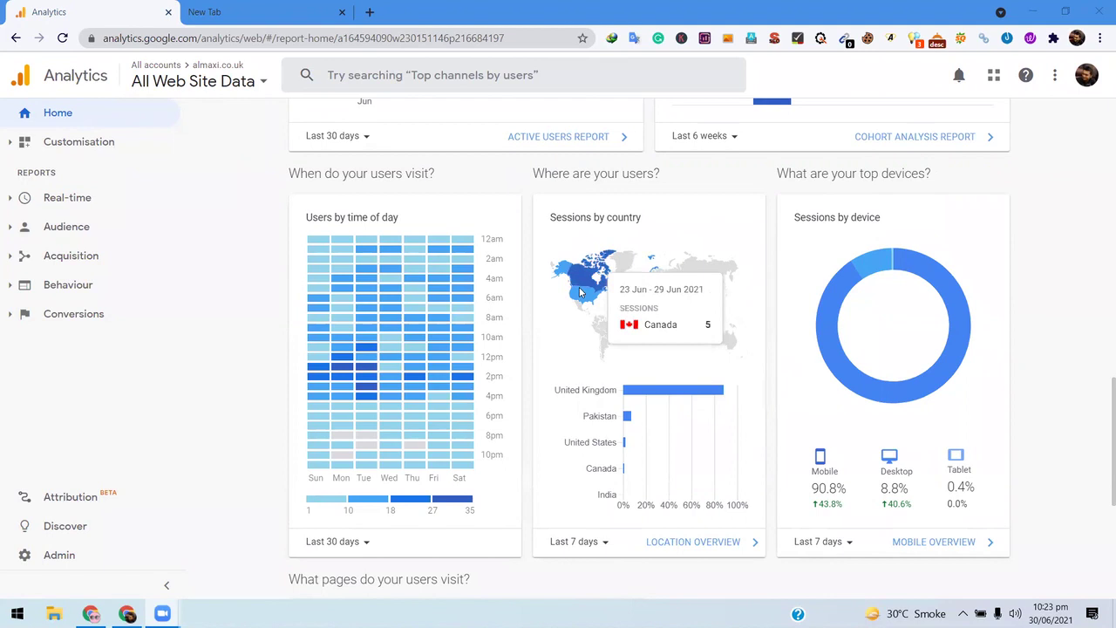
pyautogui.moveTo(588, 299)
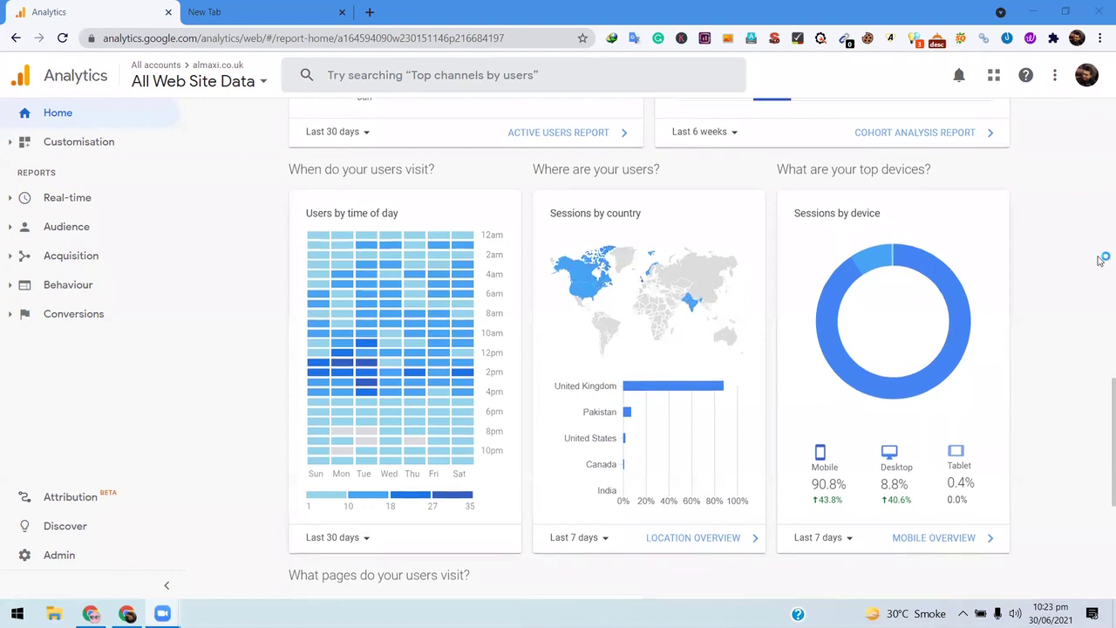
pyautogui.scroll(-3, 914, 181)
pyautogui.moveTo(824, 272)
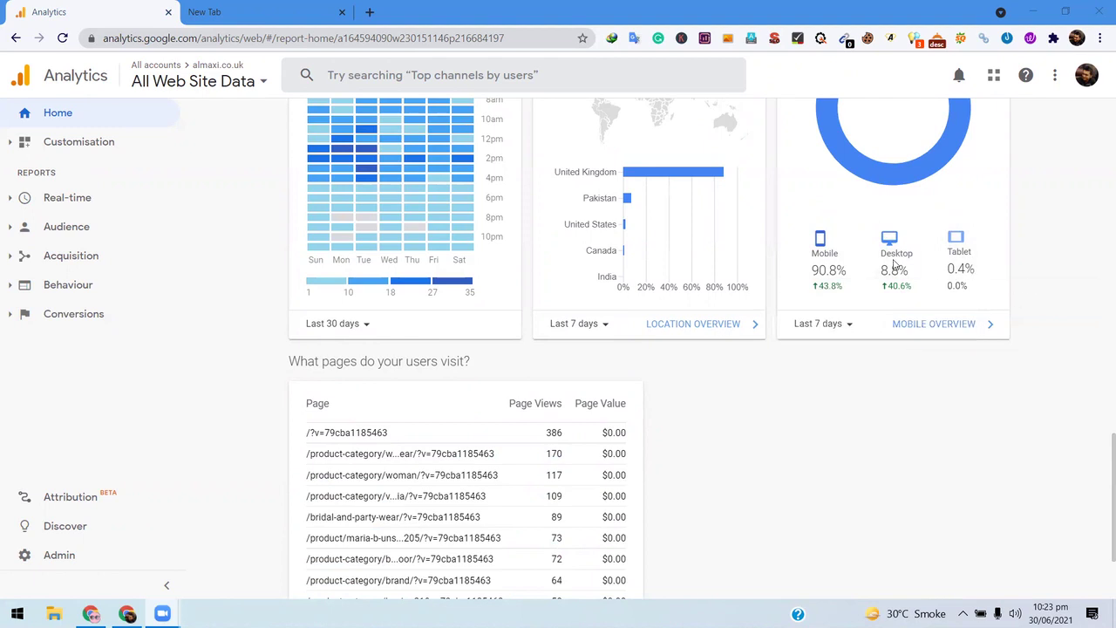
pyautogui.scroll(-3, 715, 391)
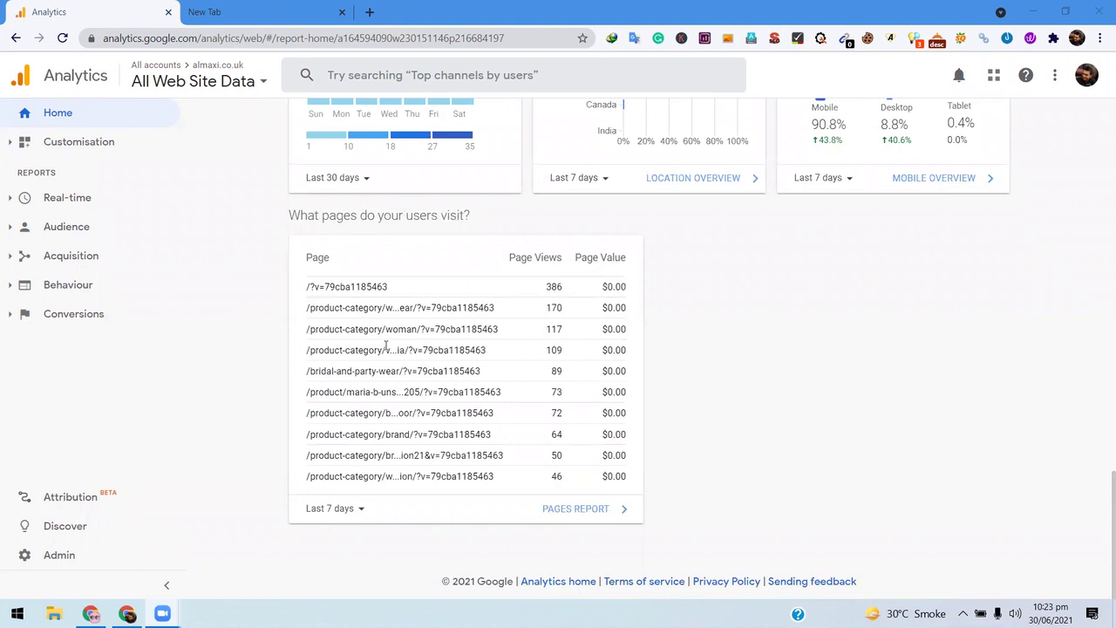
pyautogui.scroll(10, 194, 378)
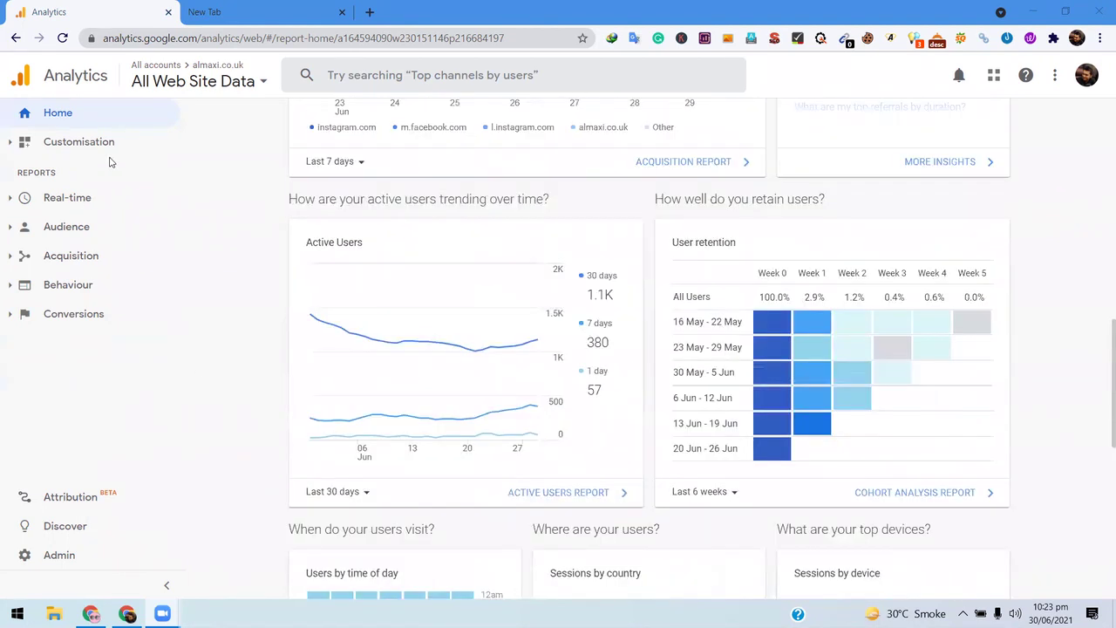
pyautogui.scroll(1, 108, 157)
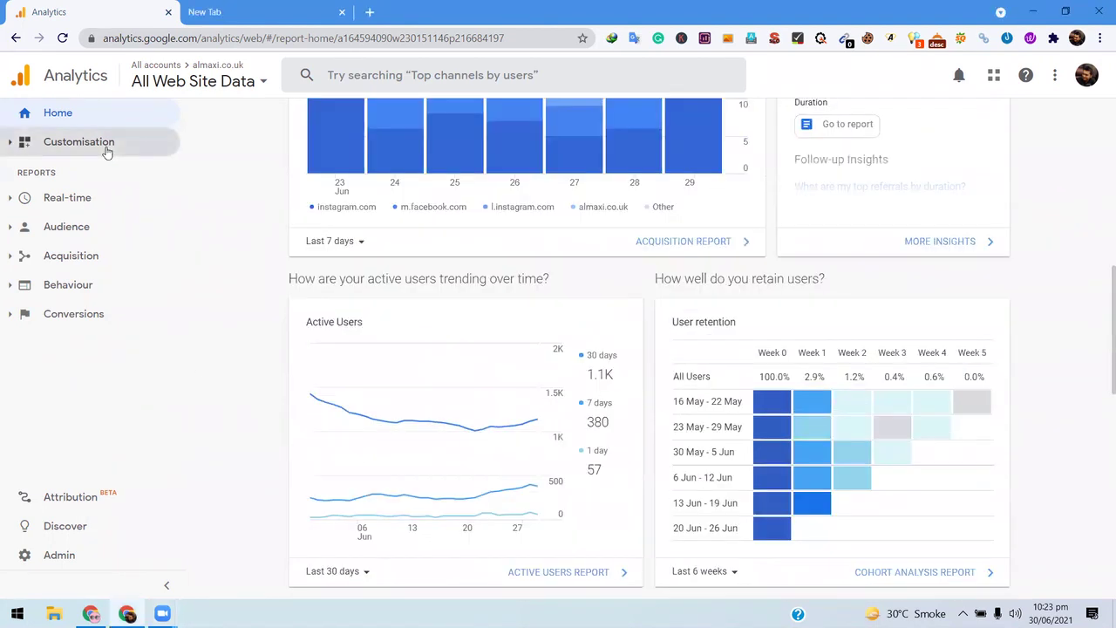
# - Expand the Customisation section in the left sidebar and choose Dashboards
pyautogui.click(106, 152)
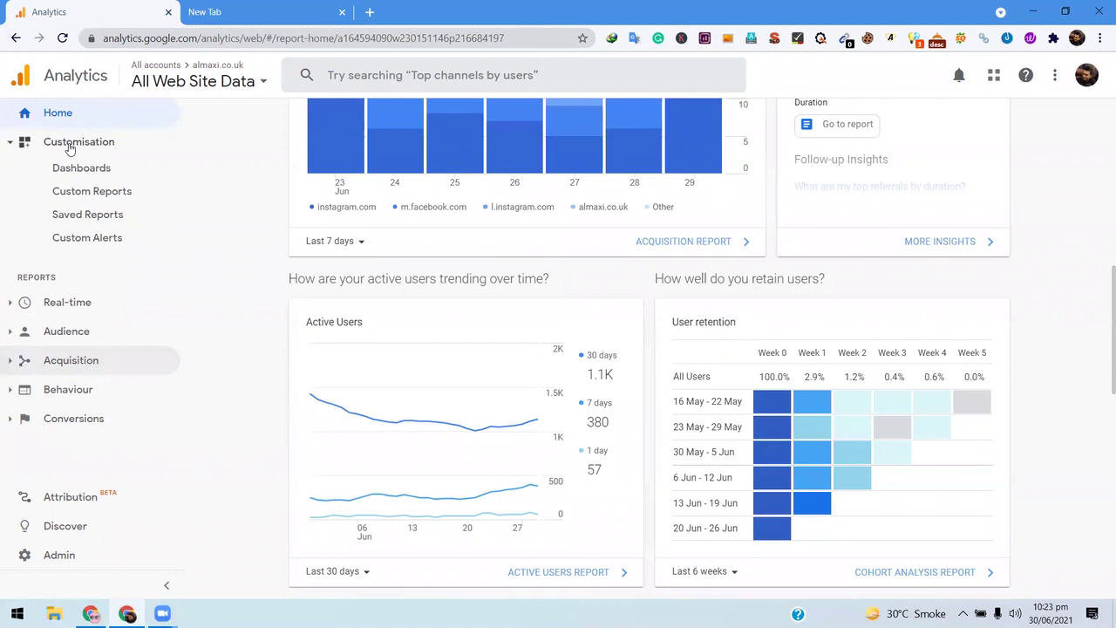
pyautogui.click(120, 147)
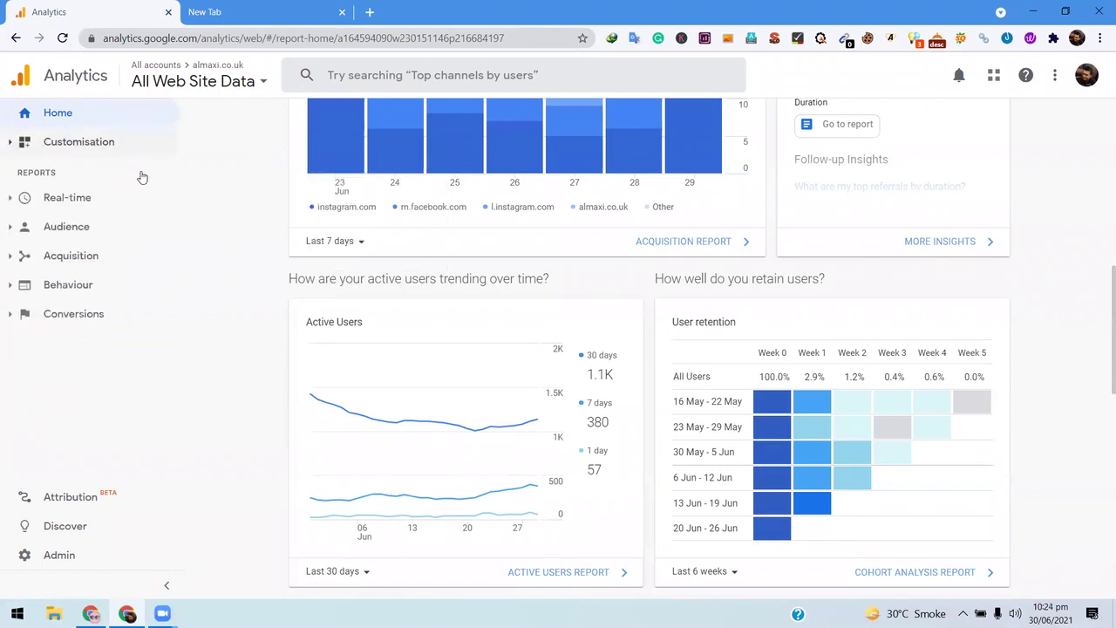
pyautogui.scroll(5, 219, 230)
pyautogui.click(118, 145)
pyautogui.click(96, 144)
pyautogui.click(96, 144)
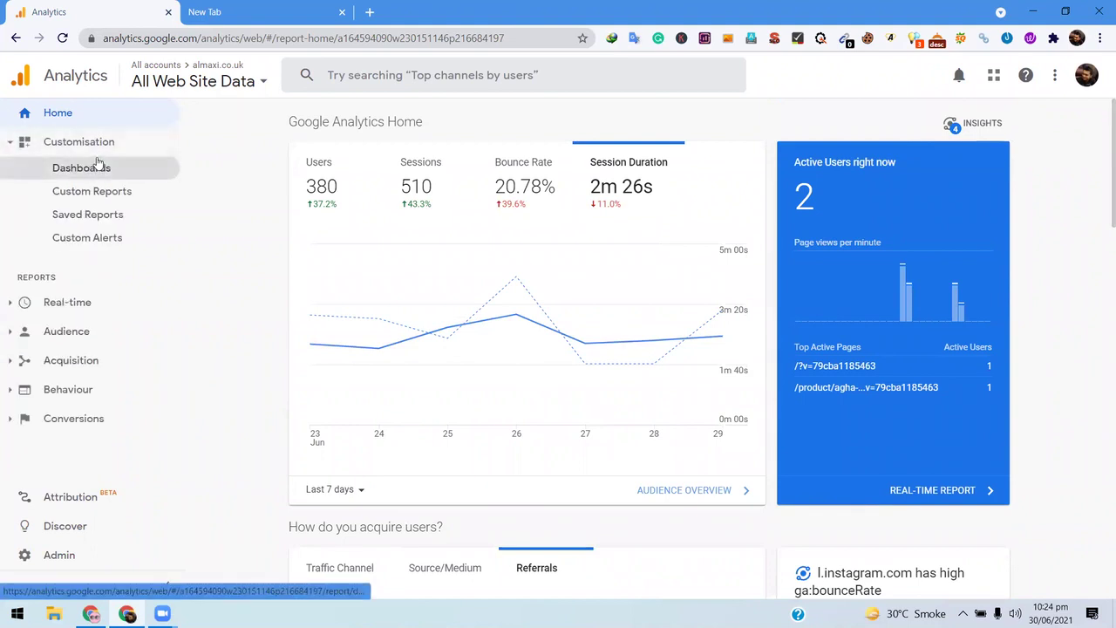
pyautogui.click(139, 168)
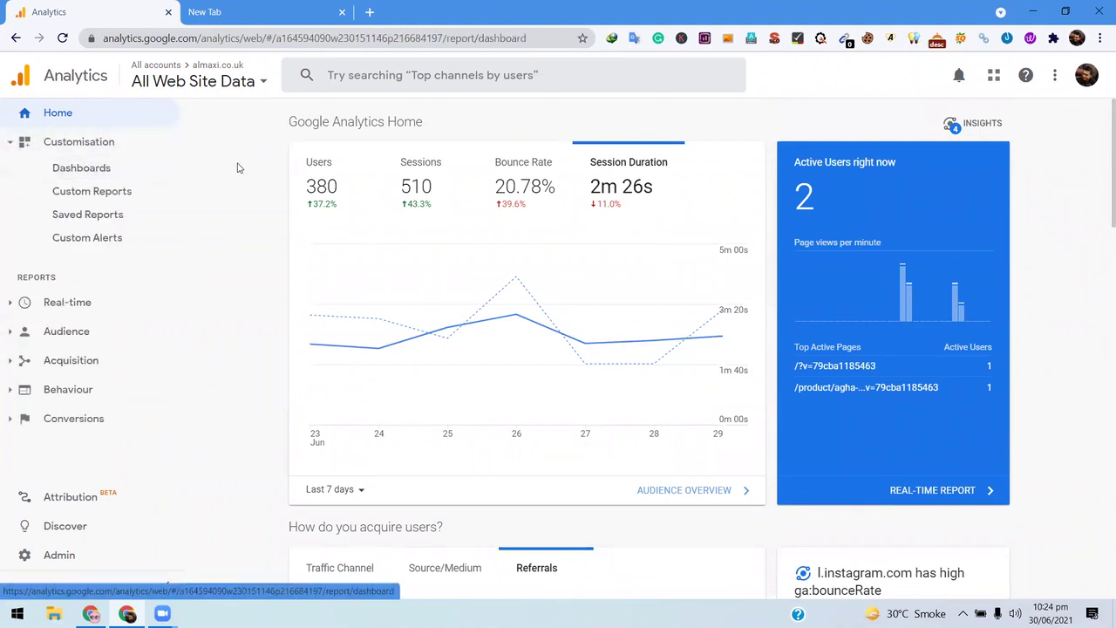
# - Load Dashboards and highlight the Data Studio promo lines 'Connect to all your data' and 'Create interactive reports'
pyautogui.click(85, 171)
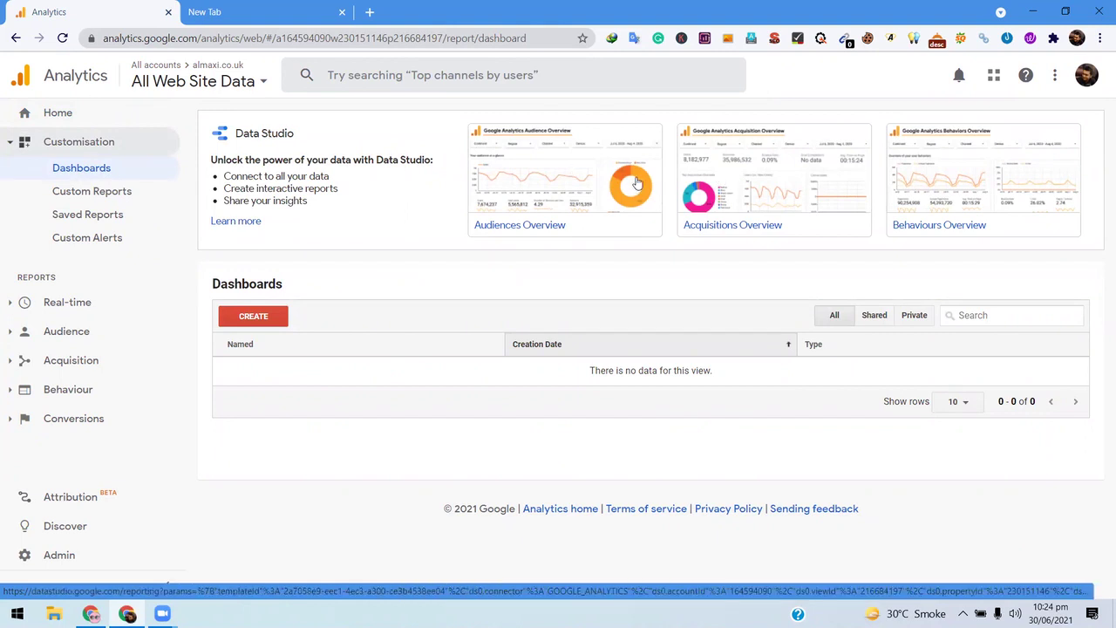
pyautogui.moveTo(377, 160); pyautogui.dragTo(420, 160)
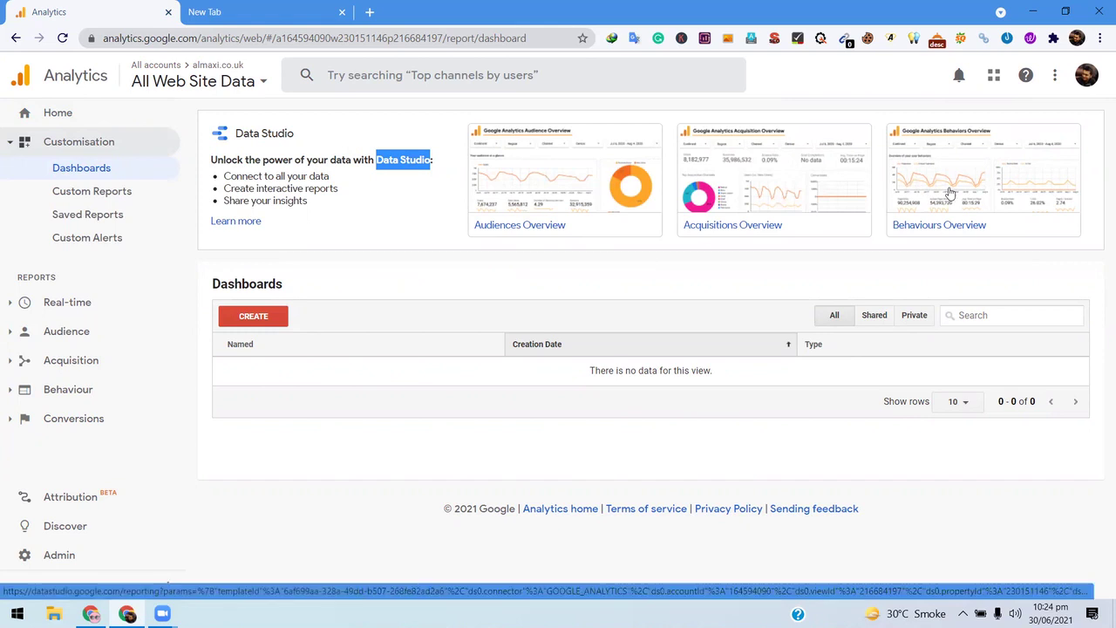
pyautogui.doubleClick(279, 188)
pyautogui.tripleClick(316, 175)
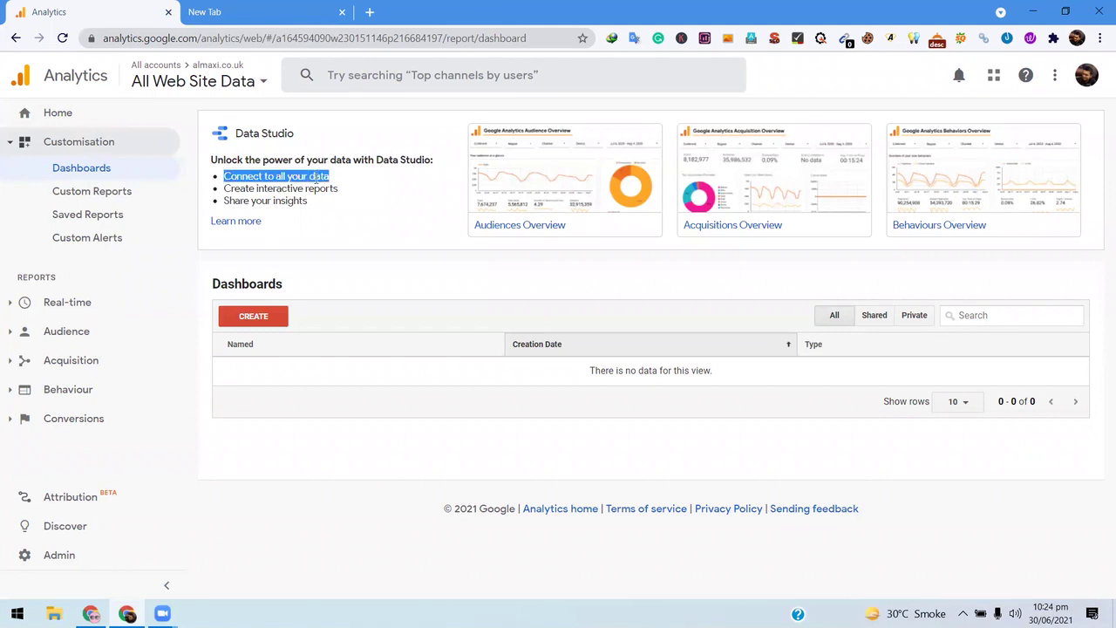
pyautogui.tripleClick(316, 188)
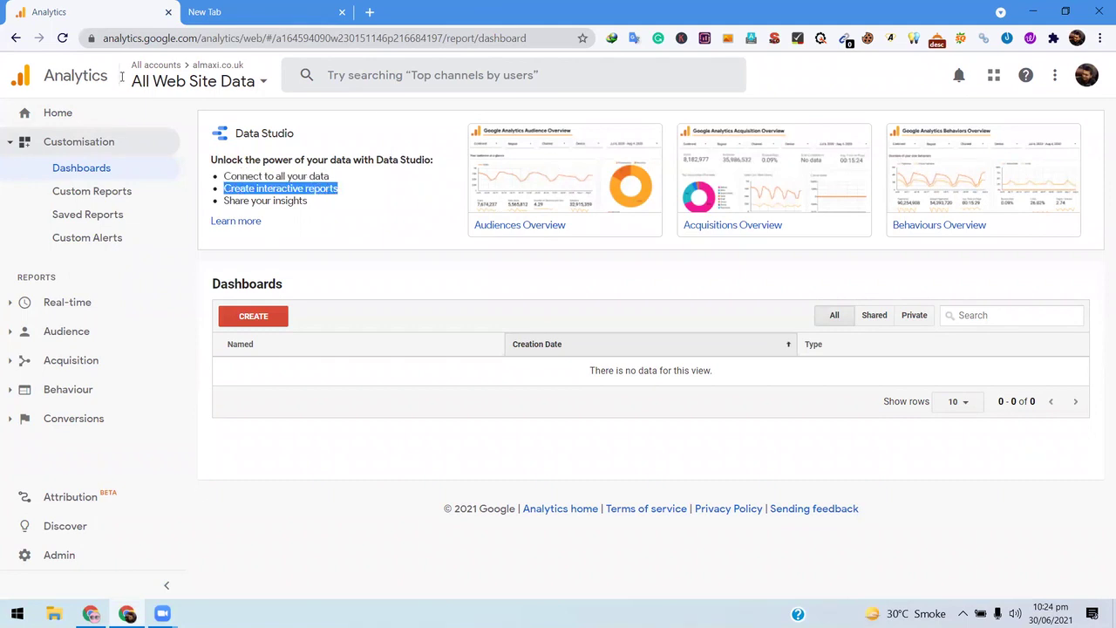
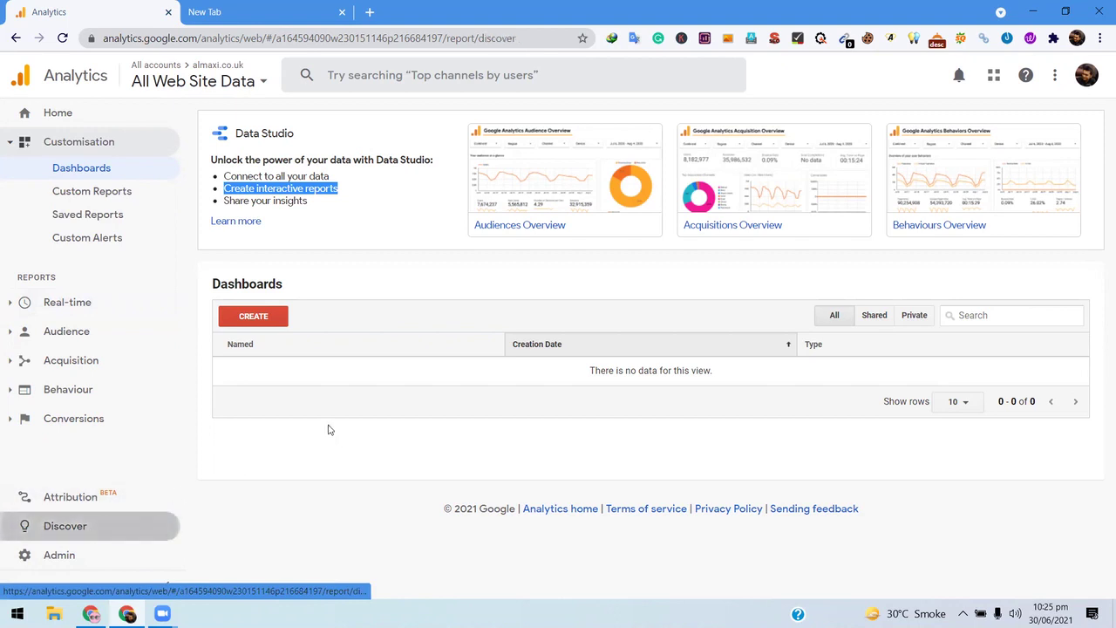
# - Browse the Discover page's cards, including the Analytics app, Demo Account, Customised Alerts and Analytics Academy
pyautogui.click(55, 539)
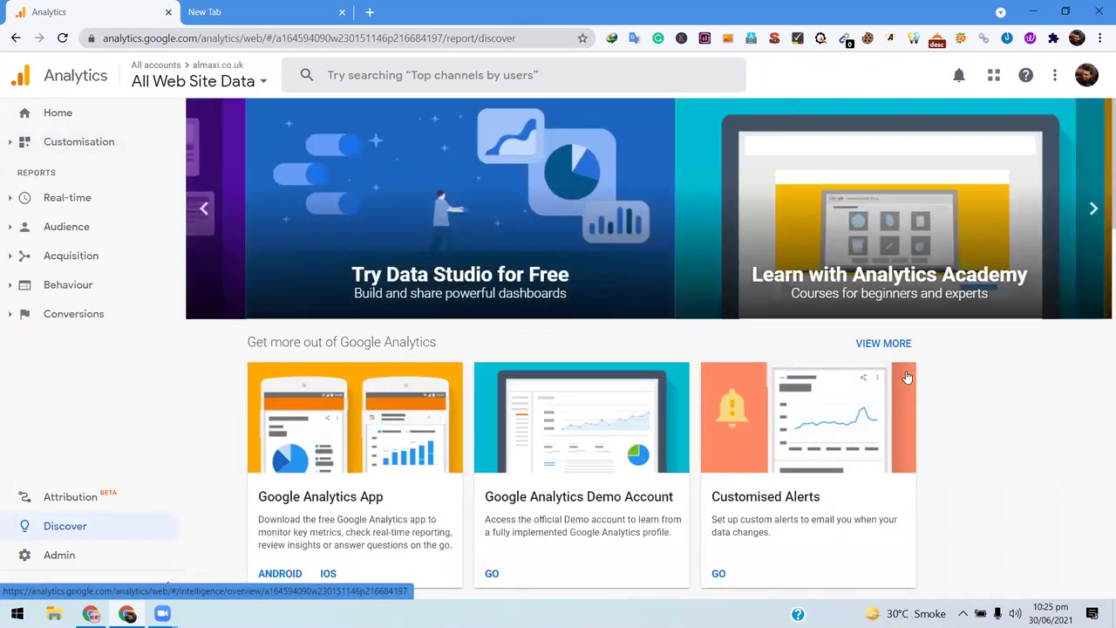
pyautogui.scroll(-3, 863, 266)
pyautogui.scroll(-5, 863, 266)
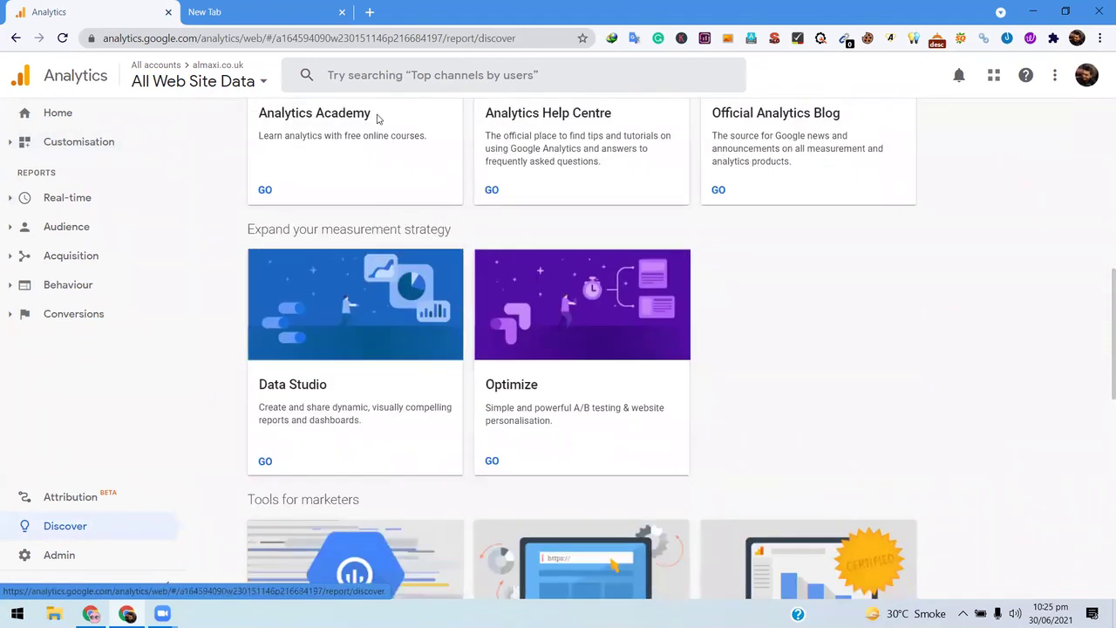
pyautogui.scroll(-7, 788, 270)
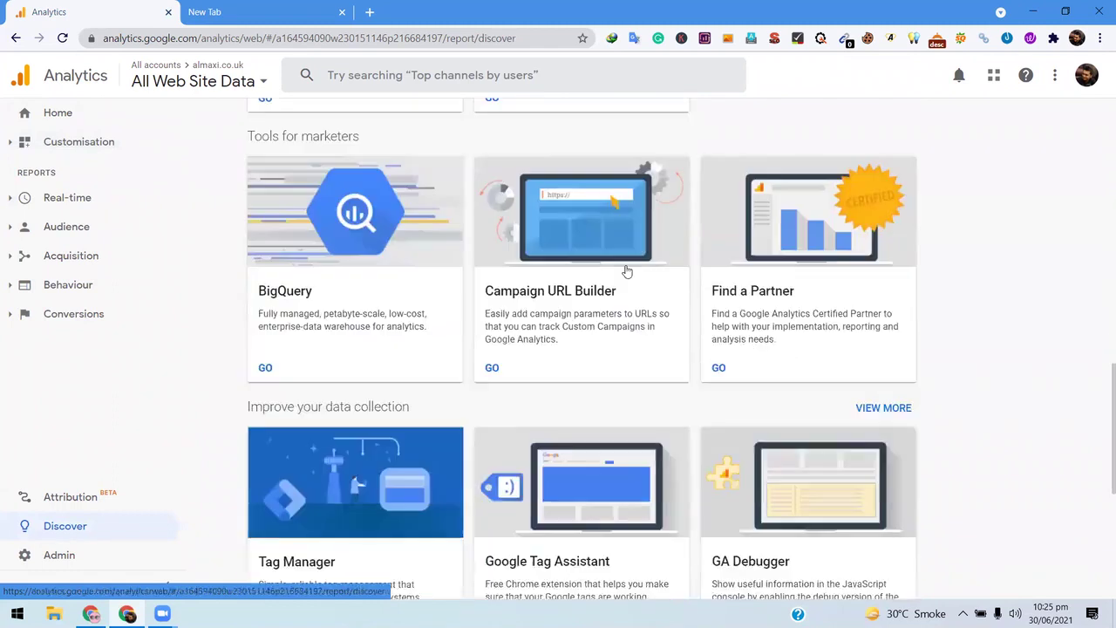
pyautogui.scroll(-3, 378, 248)
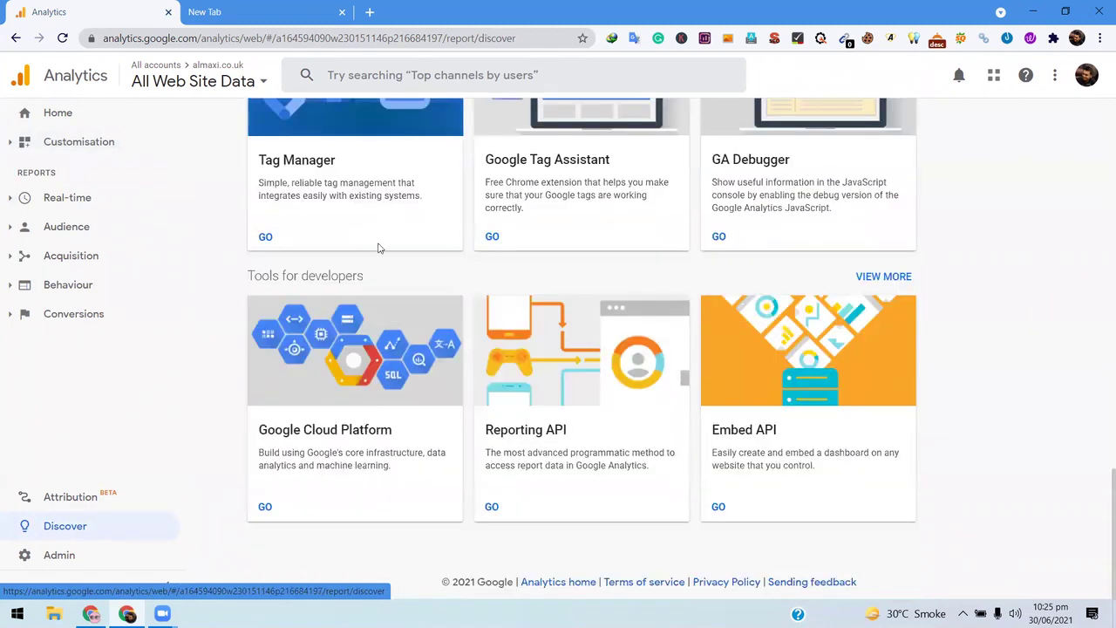
pyautogui.scroll(12, 310, 261)
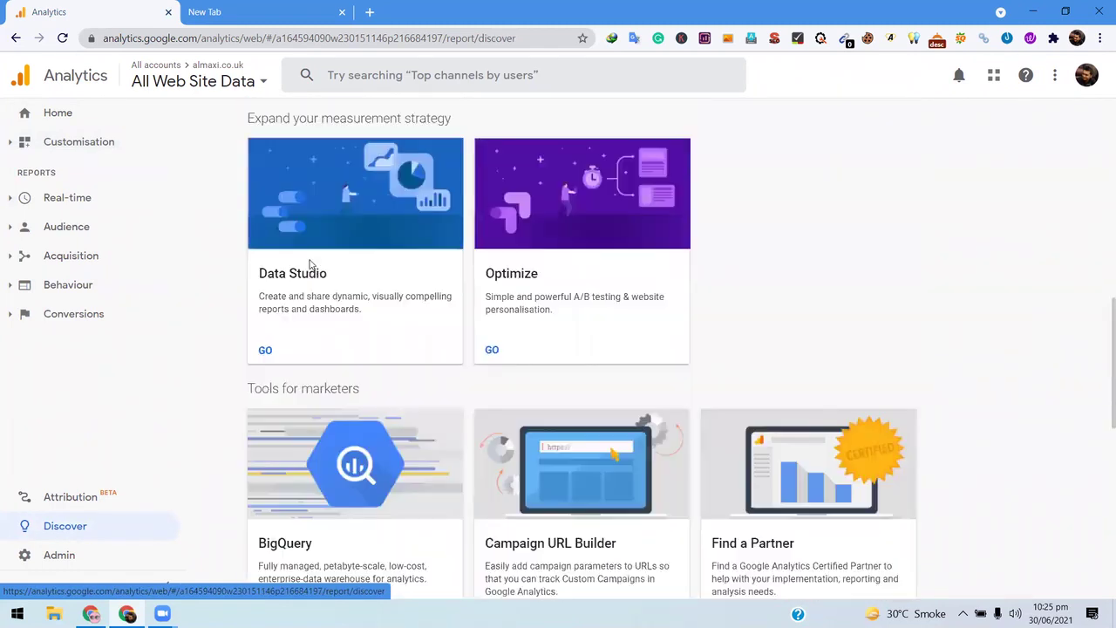
pyautogui.scroll(4, 349, 244)
pyautogui.scroll(-2, 411, 212)
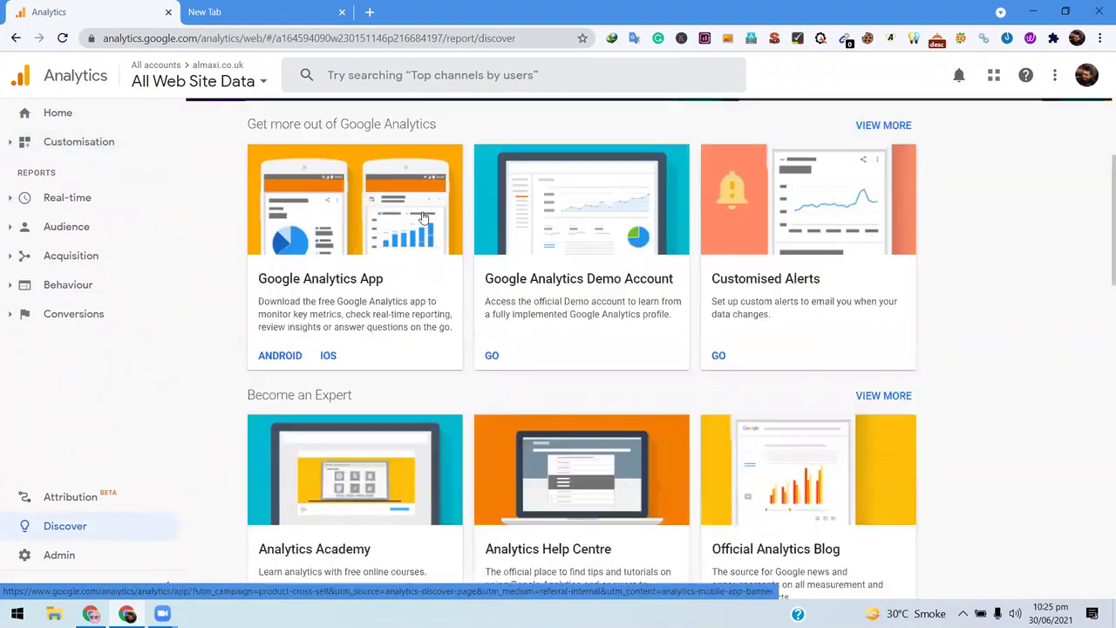
pyautogui.scroll(2, 867, 209)
pyautogui.scroll(-5, 399, 244)
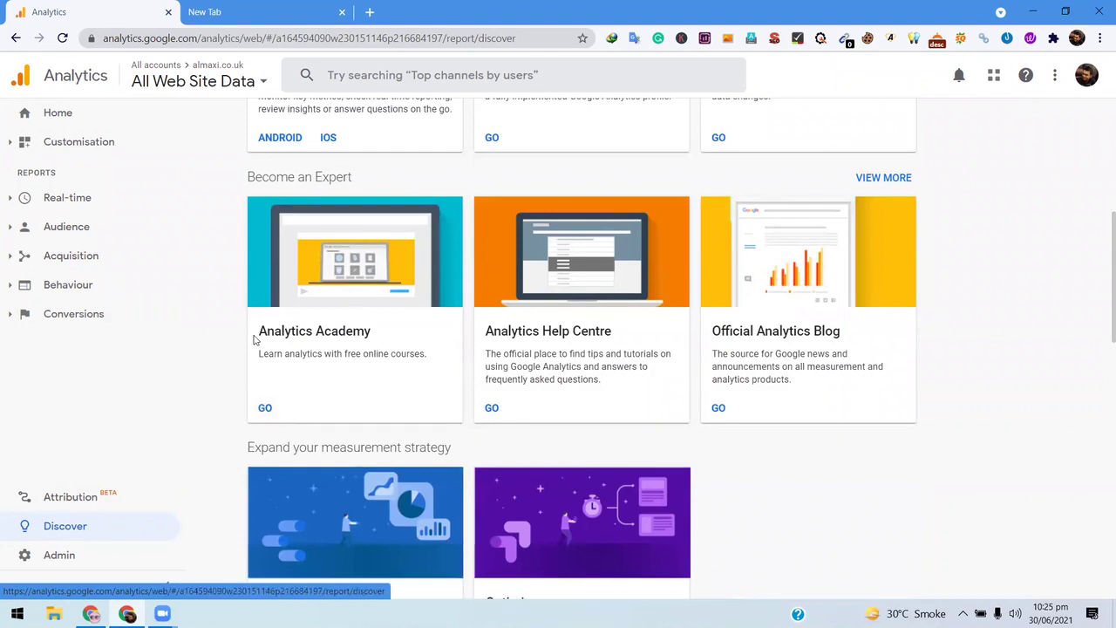
pyautogui.scroll(2, 600, 340)
pyautogui.scroll(-3, 869, 293)
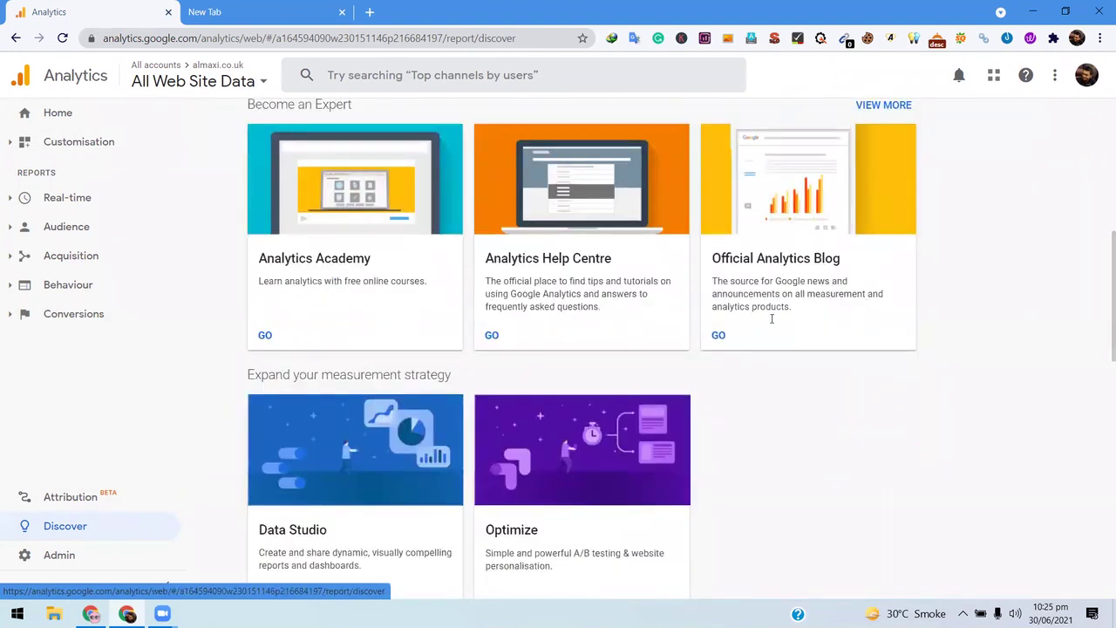
# - Scroll back up and expand the Real-time report list in the sidebar
pyautogui.scroll(1, 764, 307)
pyautogui.scroll(4, 103, 261)
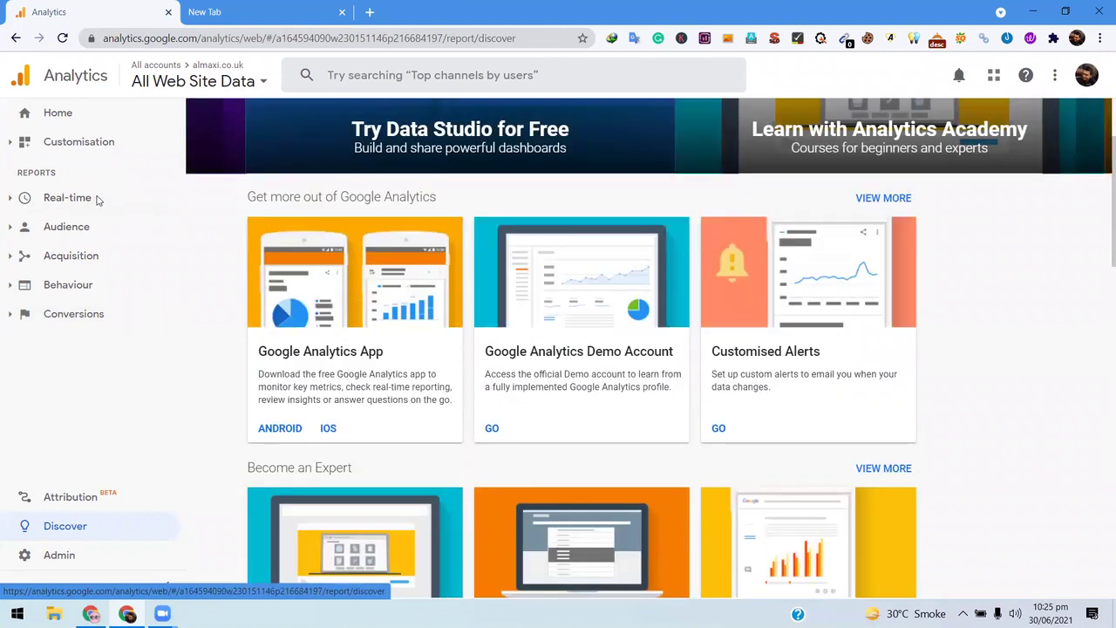
pyautogui.click(105, 198)
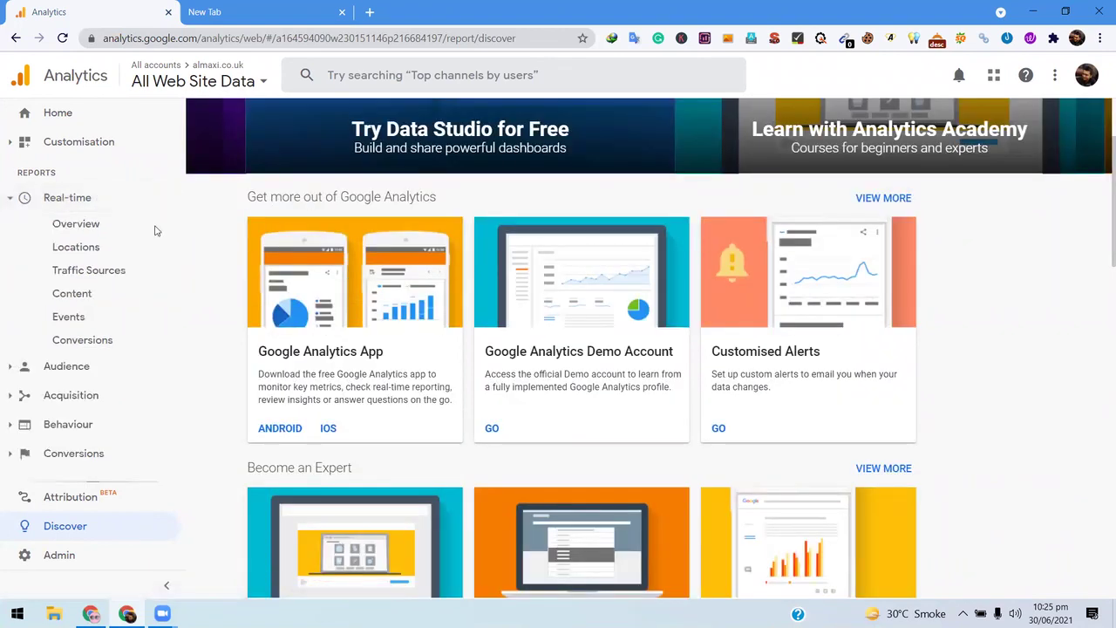
# - Open the Real-time Overview report and scroll through its visitor map
pyautogui.click(75, 224)
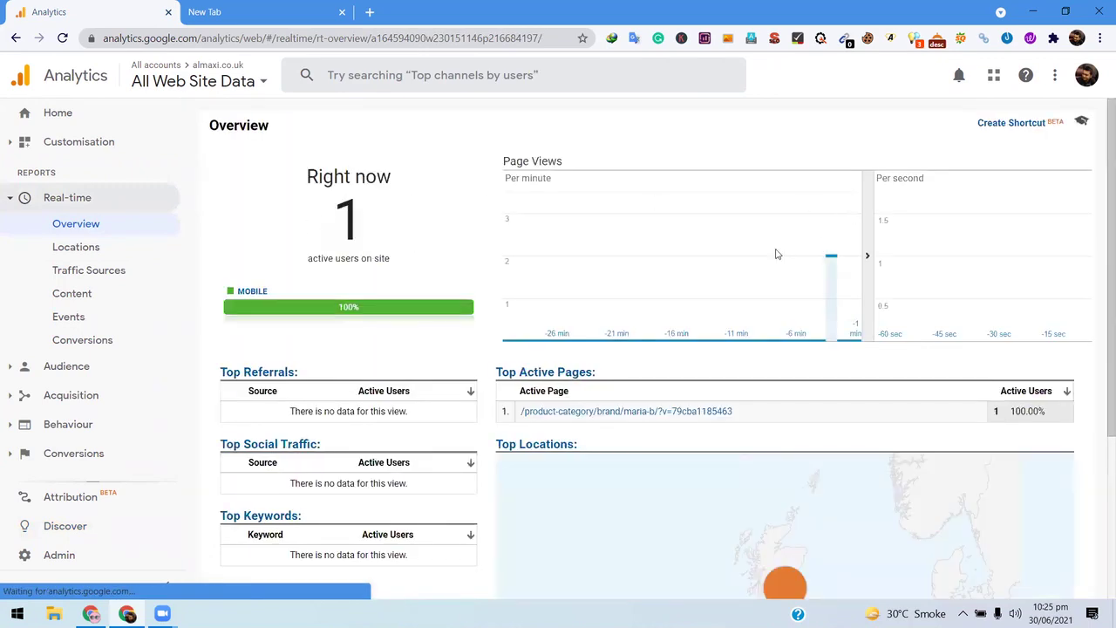
pyautogui.moveTo(833, 260)
pyautogui.scroll(-1, 370, 253)
pyautogui.scroll(-3, 391, 259)
pyautogui.moveTo(780, 346)
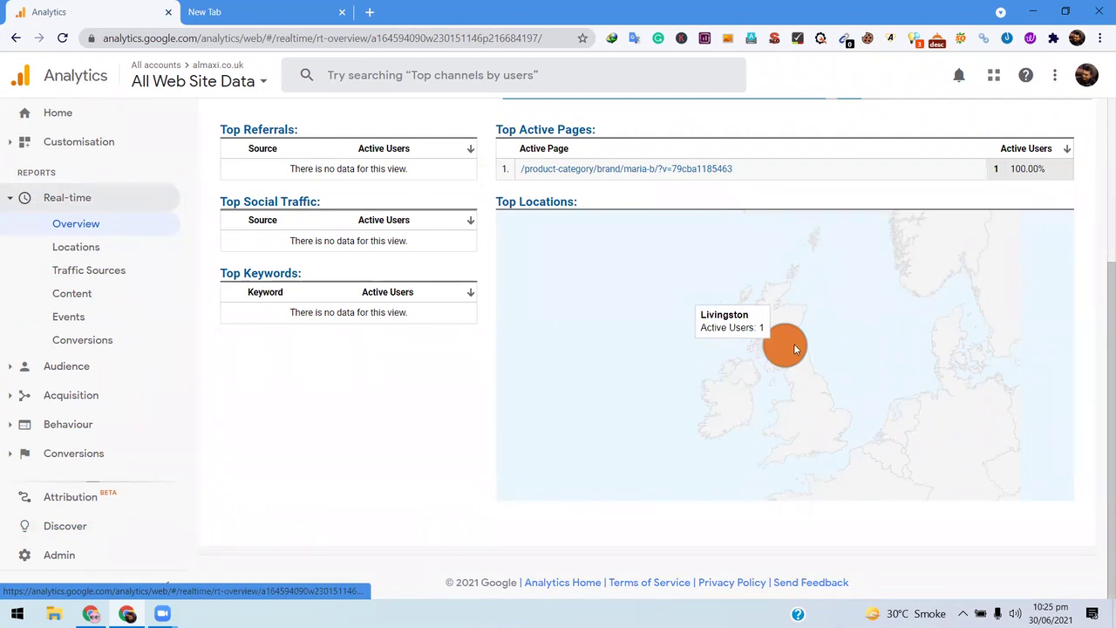
pyautogui.scroll(3, 923, 270)
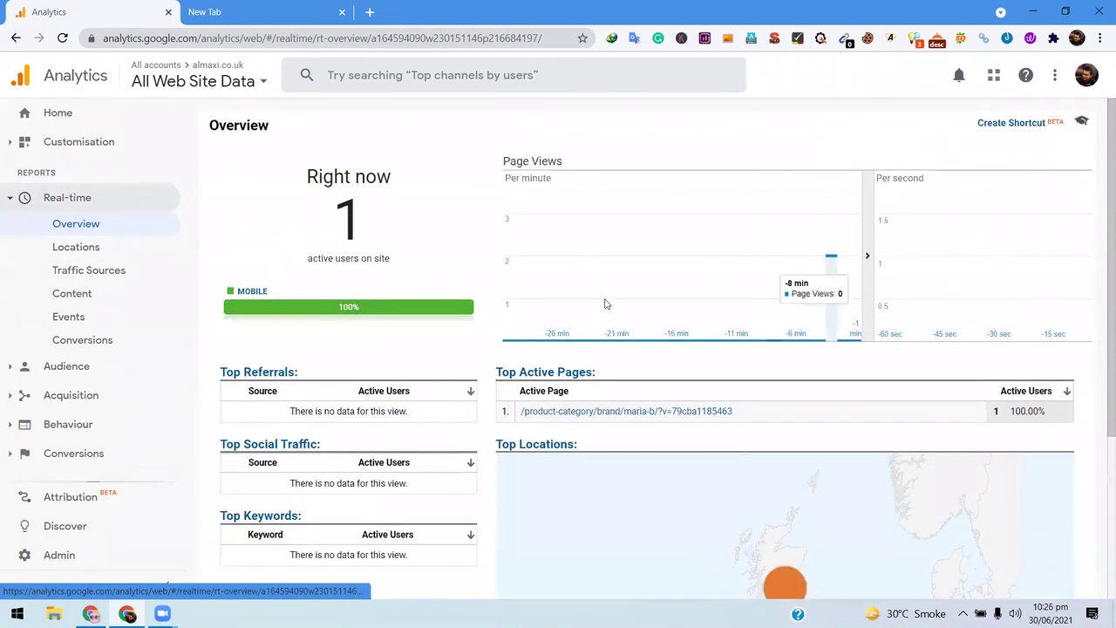
# - View the real-time Locations report (1 UK user), then the Traffic Sources report
pyautogui.click(94, 248)
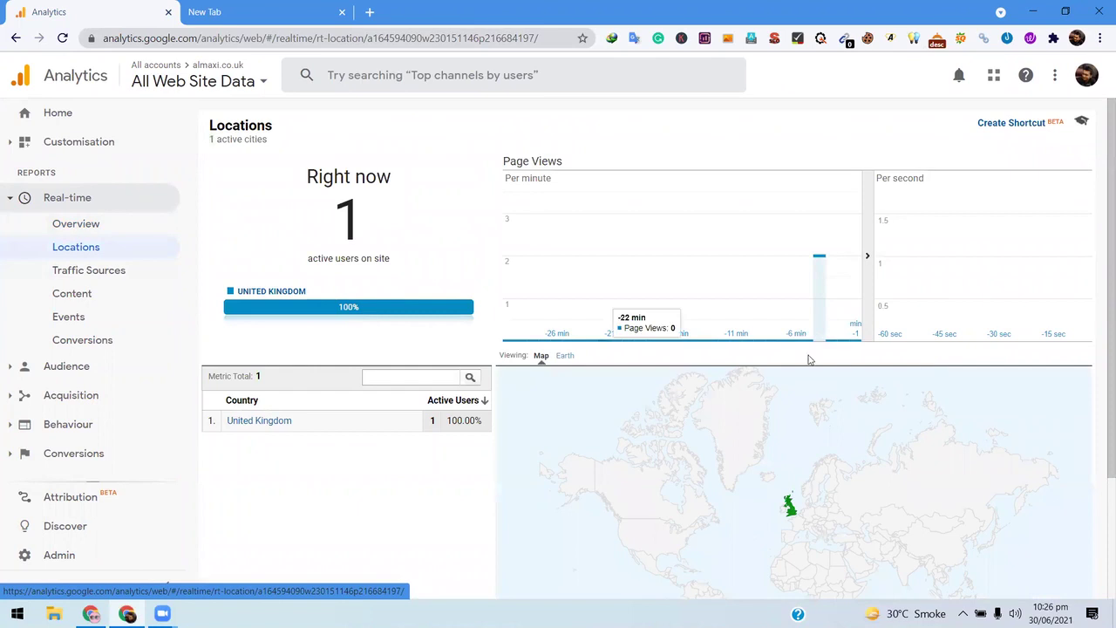
pyautogui.scroll(-1, 92, 275)
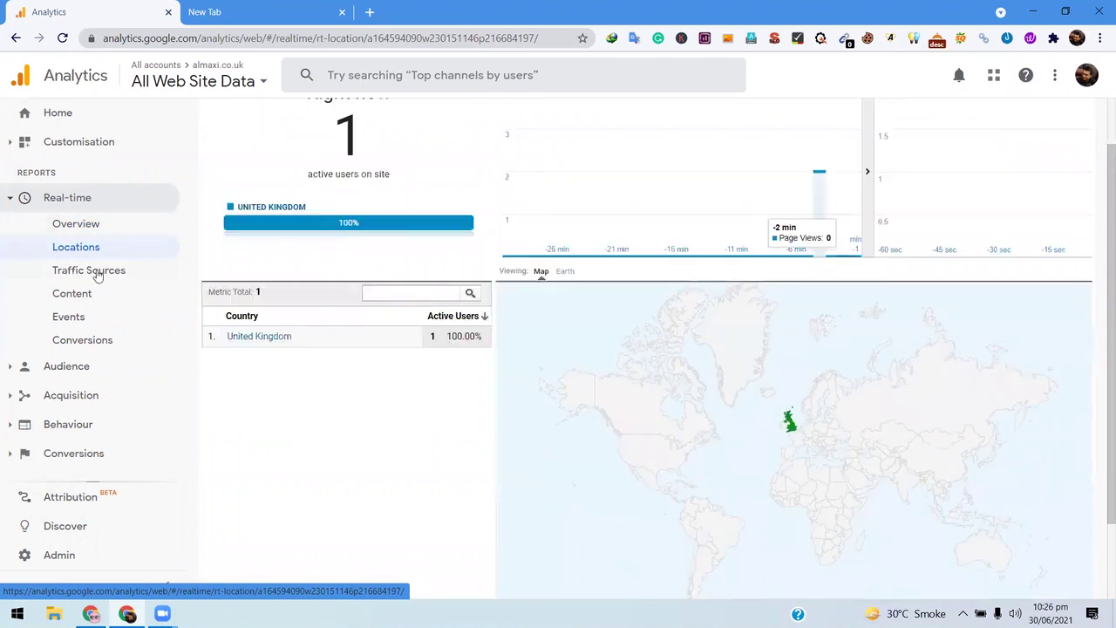
pyautogui.click(98, 276)
pyautogui.scroll(-1, 200, 277)
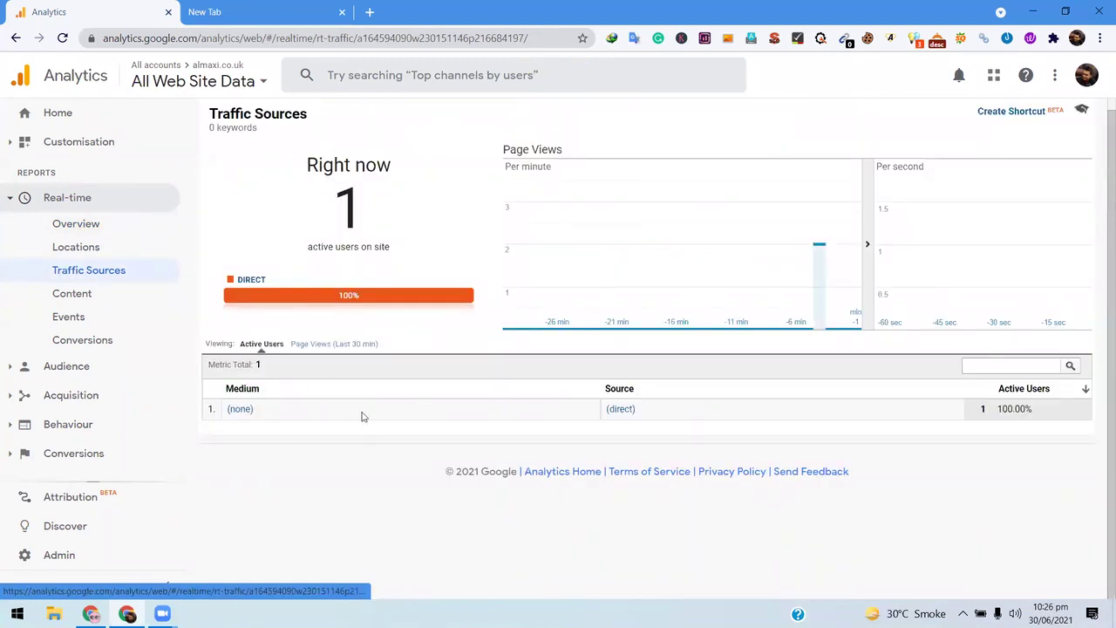
# - Open the Real-time Content report and filter it to the active product-category page
pyautogui.click(87, 293)
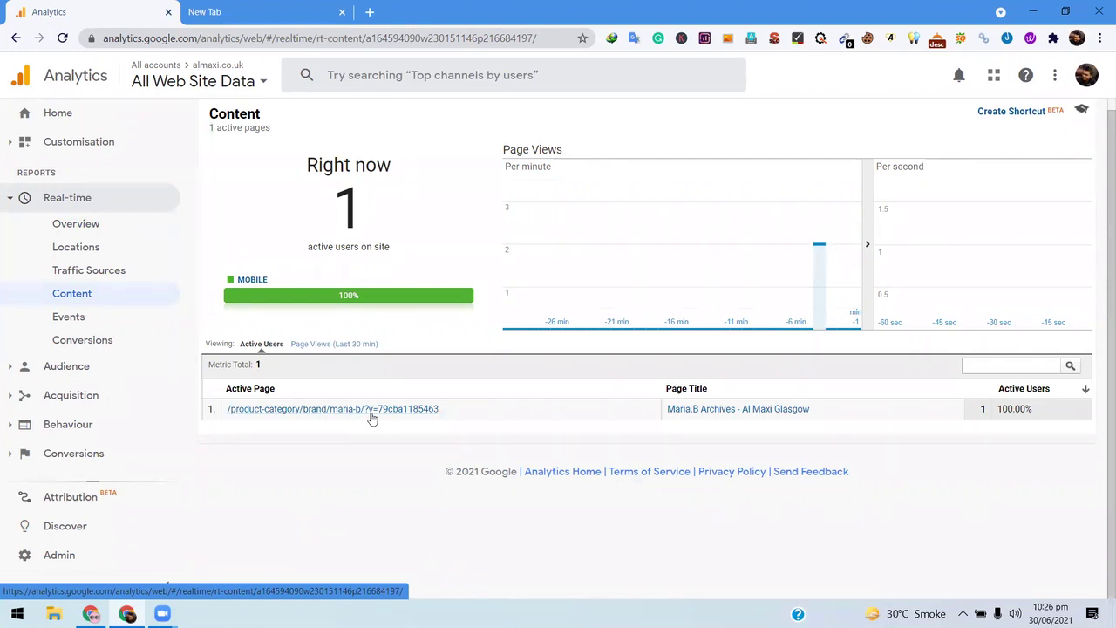
pyautogui.click(262, 409)
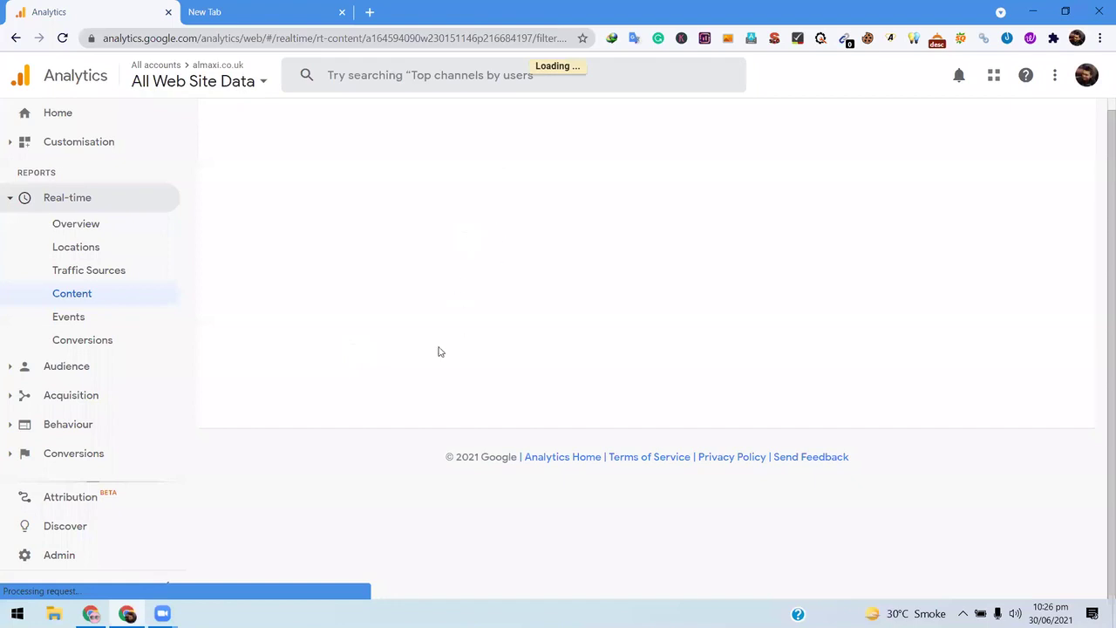
pyautogui.click(319, 436)
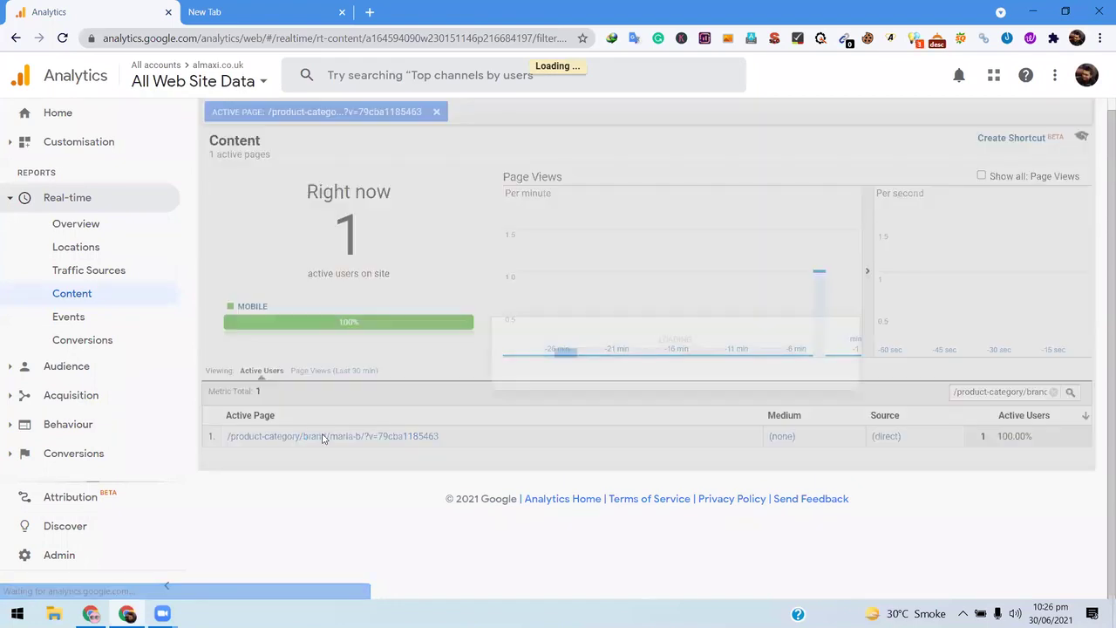
pyautogui.rightClick(297, 442)
pyautogui.click(758, 417)
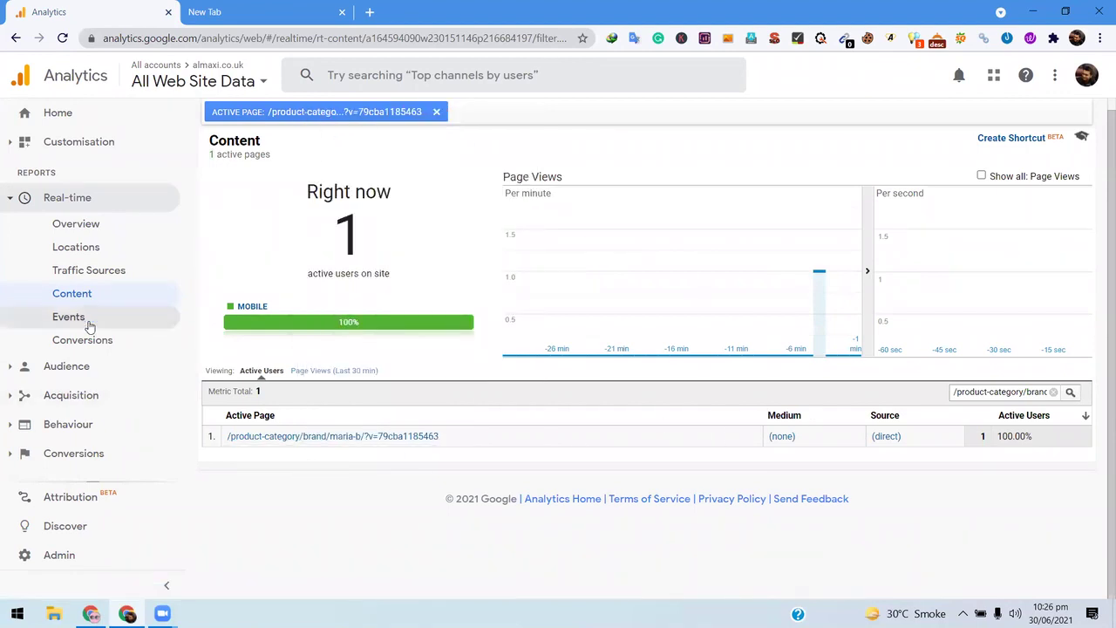
# - Check that page's real-time Events and Conversions: 1 mobile user, no goal hits
pyautogui.click(164, 323)
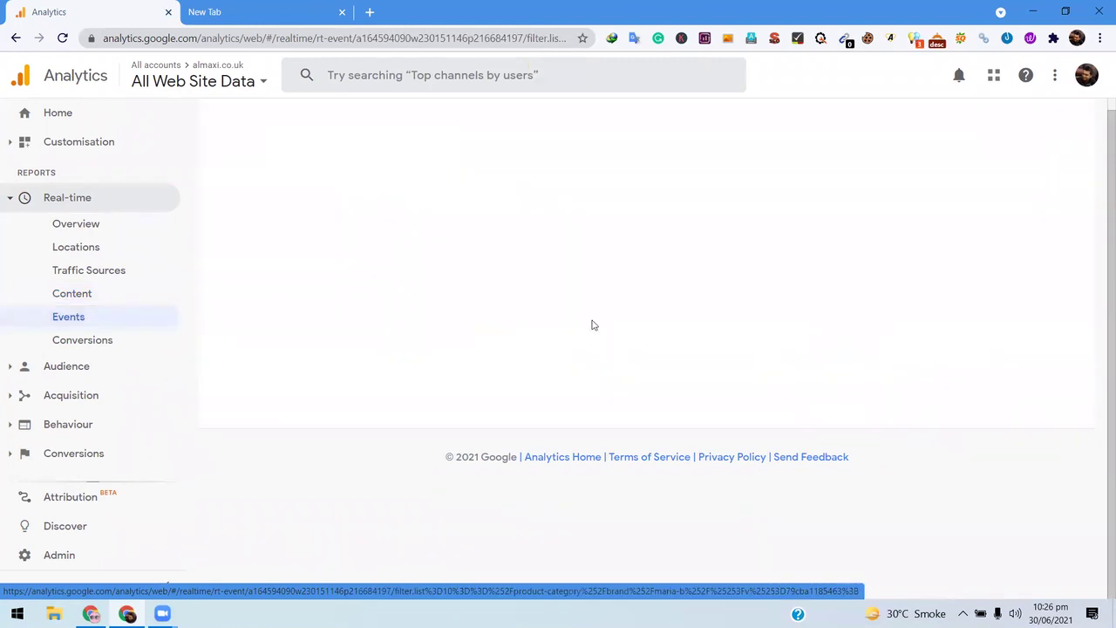
pyautogui.click(109, 345)
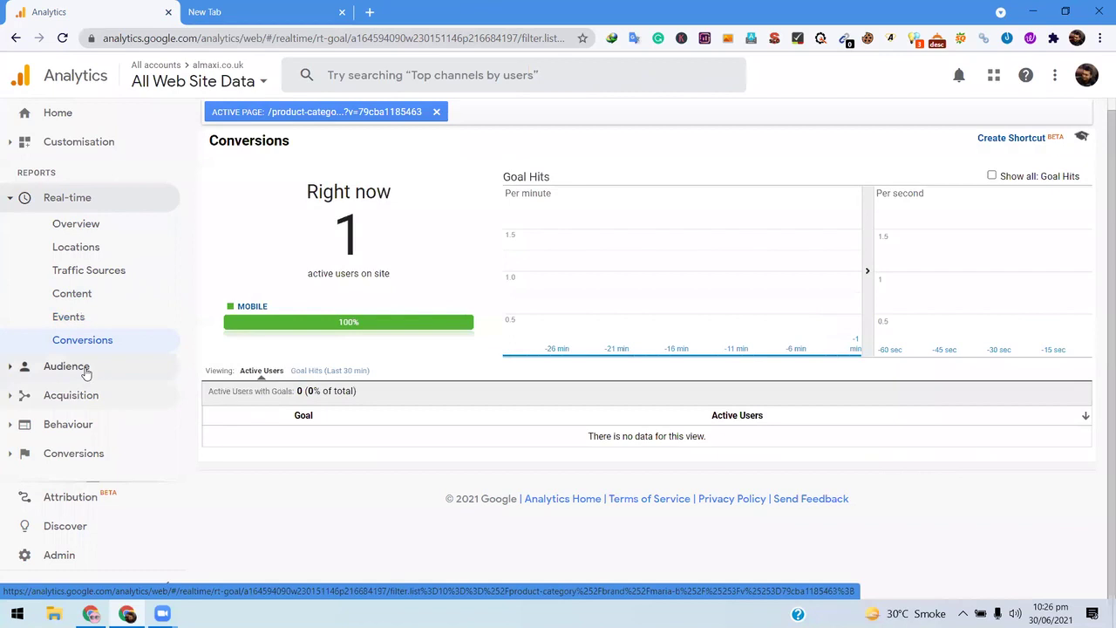
pyautogui.click(86, 372)
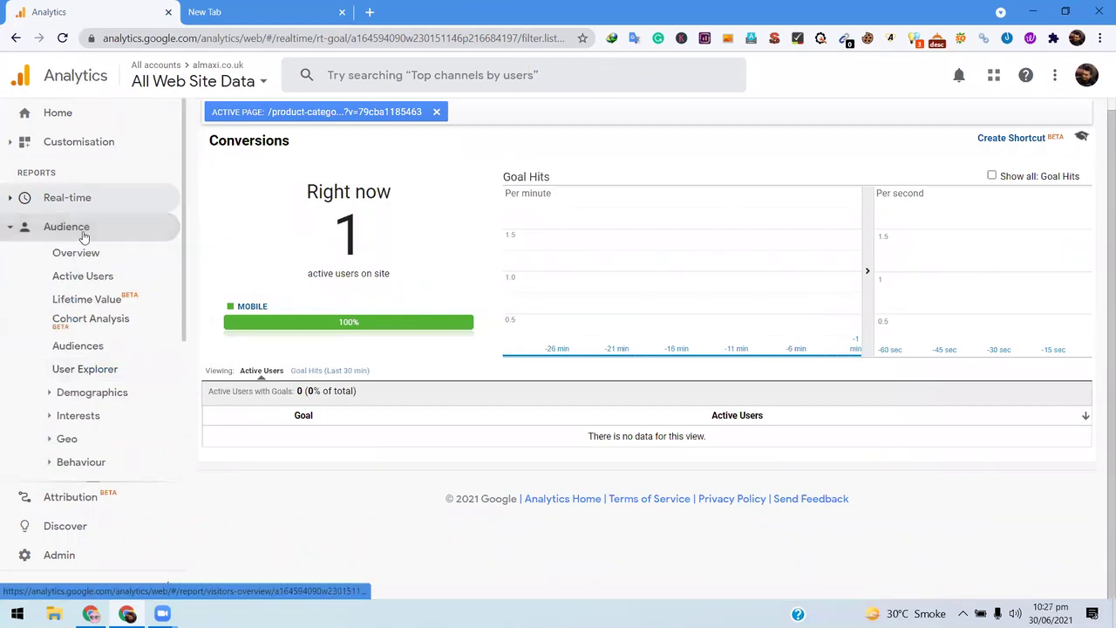
# - Open the Audience Overview report and scroll through its charts
pyautogui.click(83, 231)
pyautogui.click(92, 239)
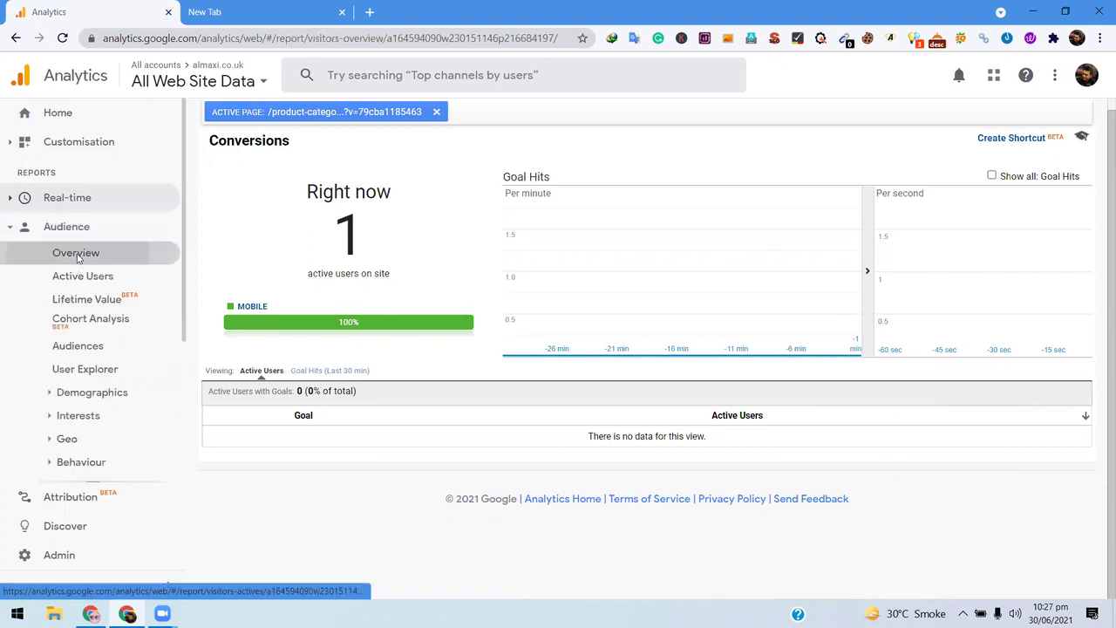
pyautogui.click(78, 254)
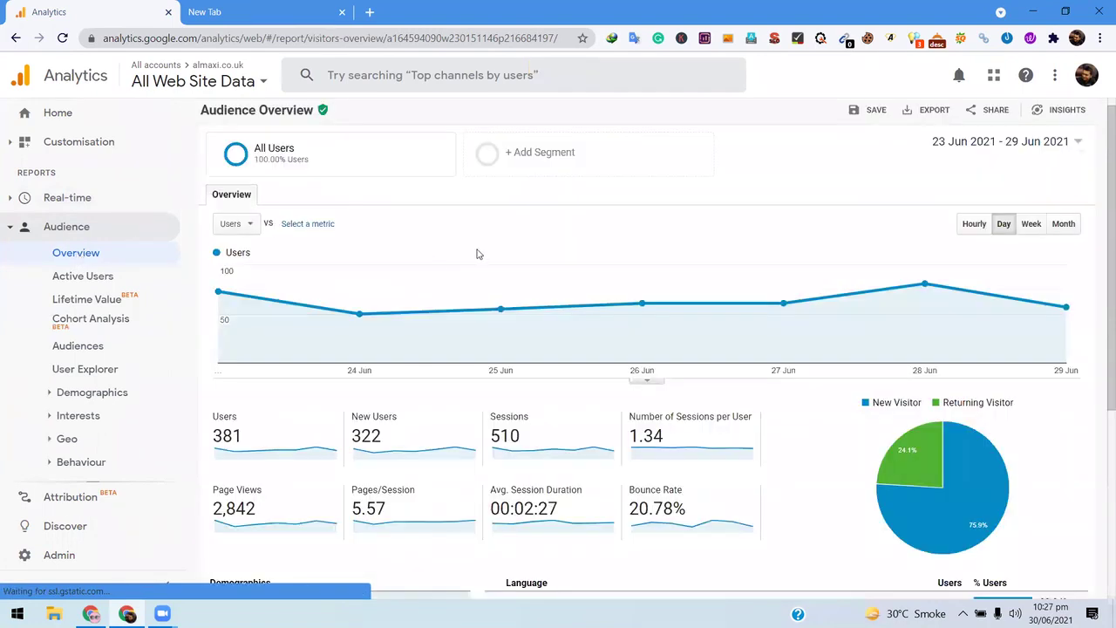
pyautogui.scroll(-4, 418, 273)
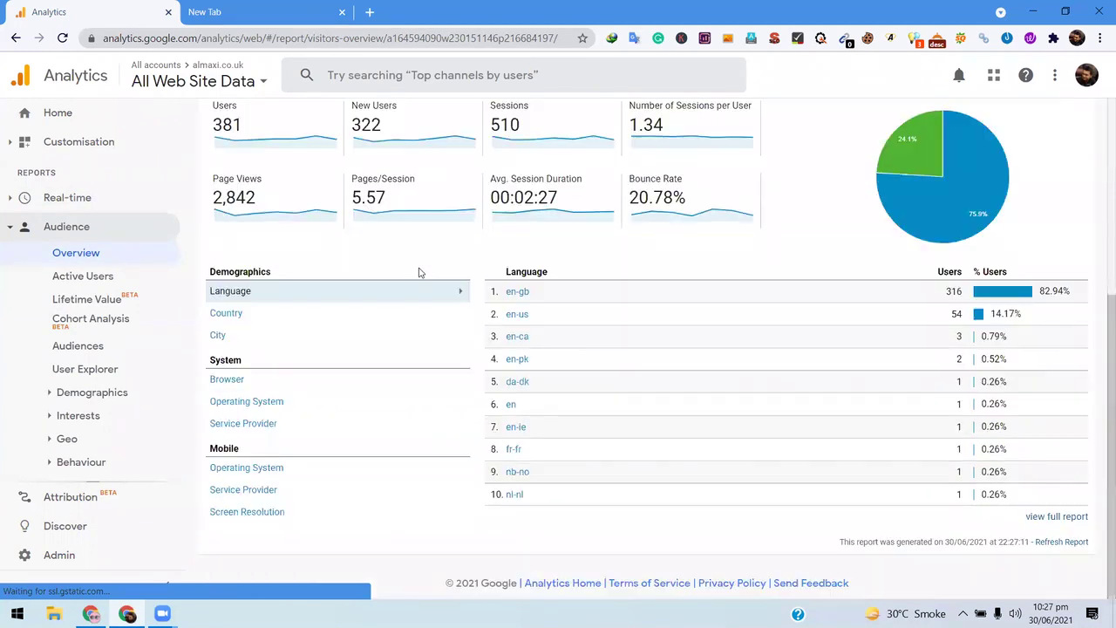
pyautogui.scroll(2, 331, 244)
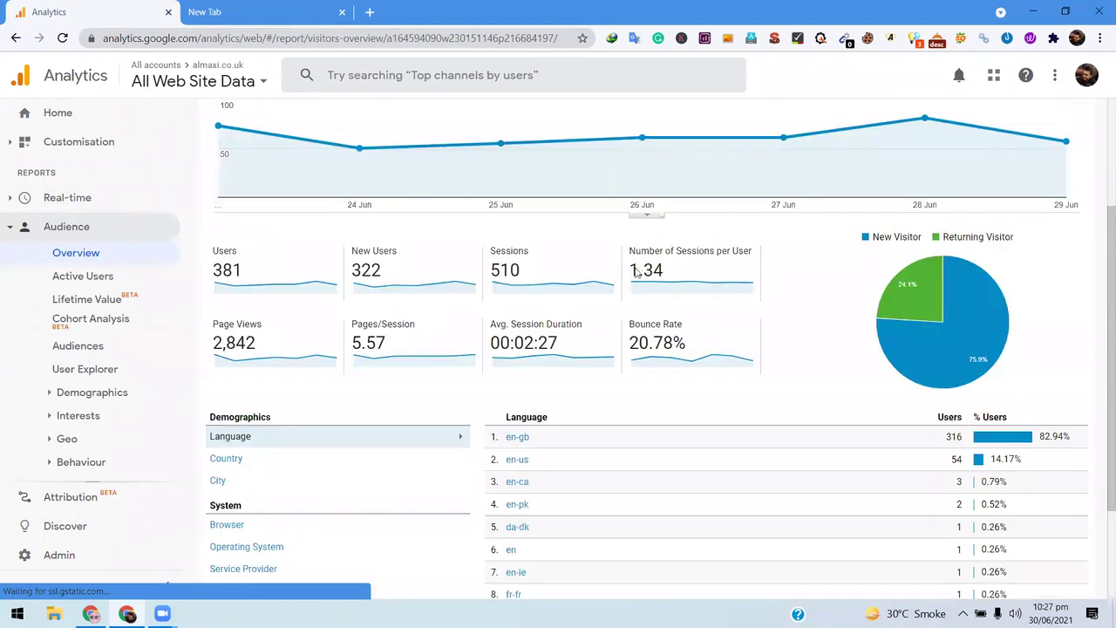
pyautogui.scroll(2, 288, 201)
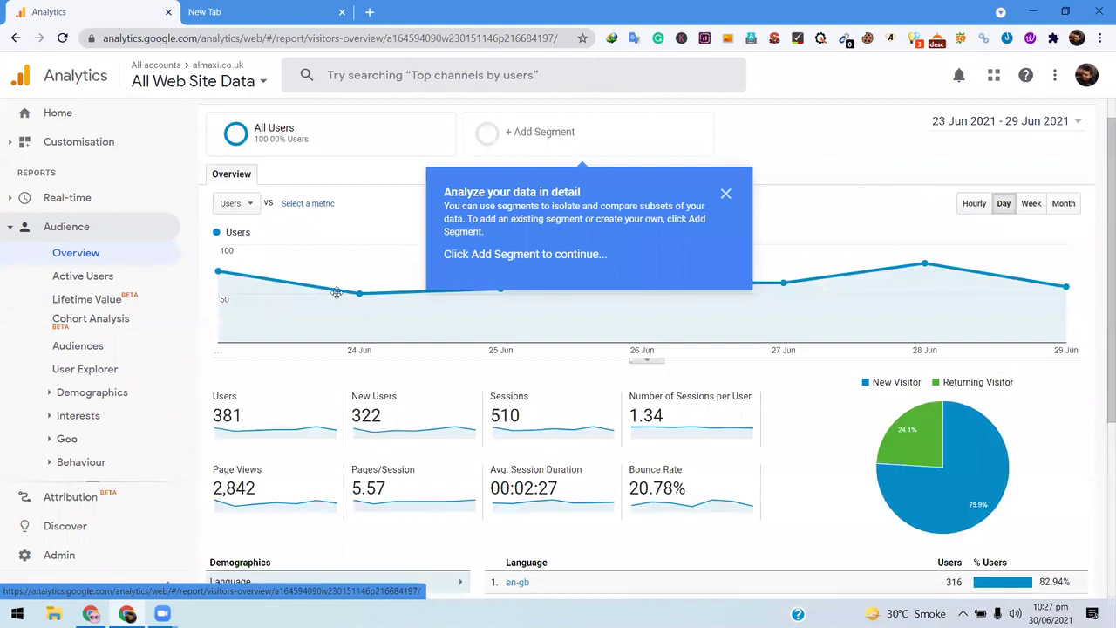
# - Highlight the New Users figure 322 and the Users total 381 in the overview
pyautogui.scroll(-2, 828, 313)
pyautogui.scroll(-1, 820, 283)
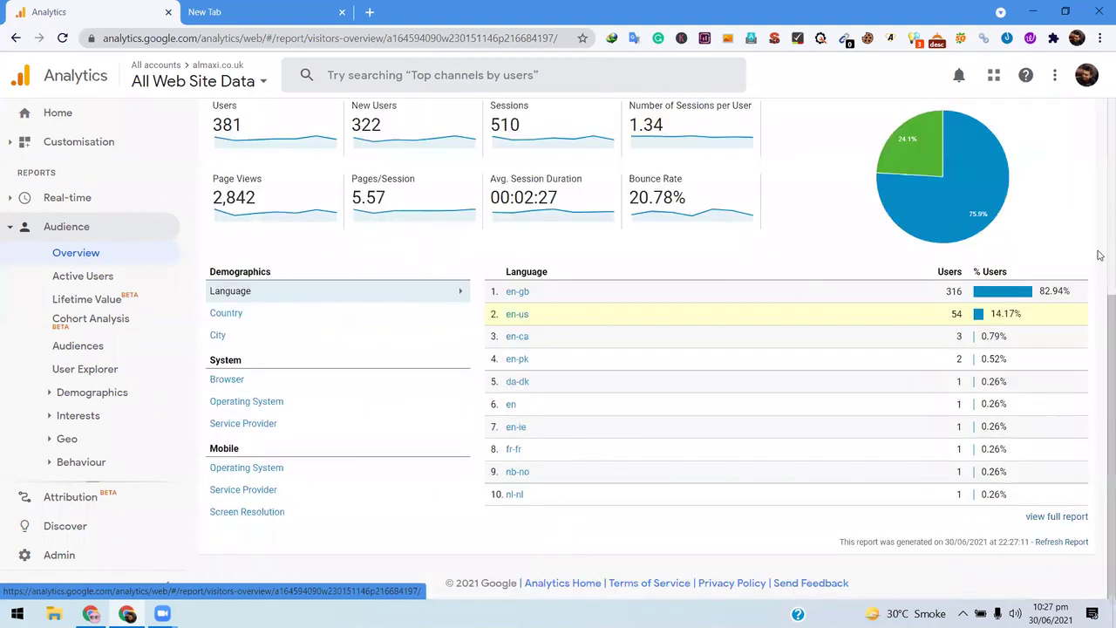
pyautogui.scroll(3, 991, 334)
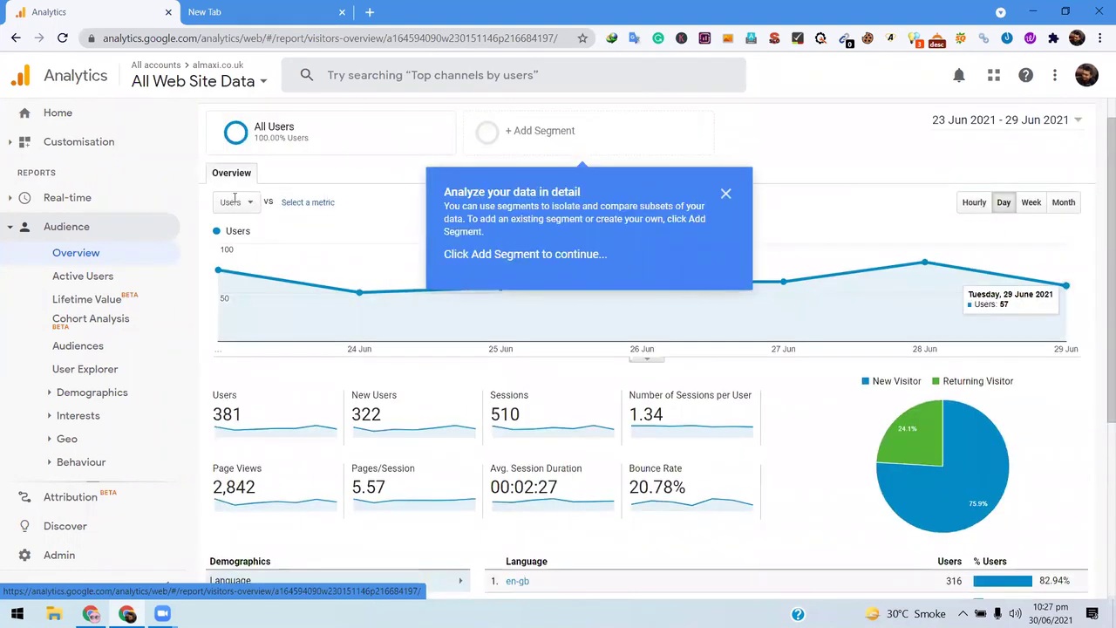
pyautogui.scroll(-2, 343, 214)
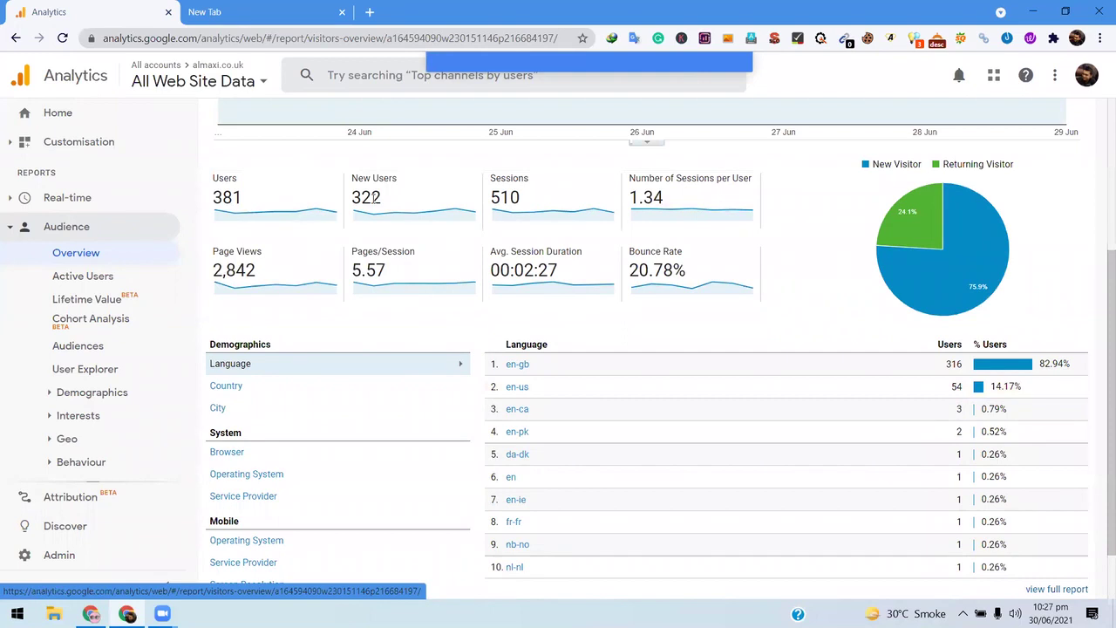
pyautogui.doubleClick(387, 203)
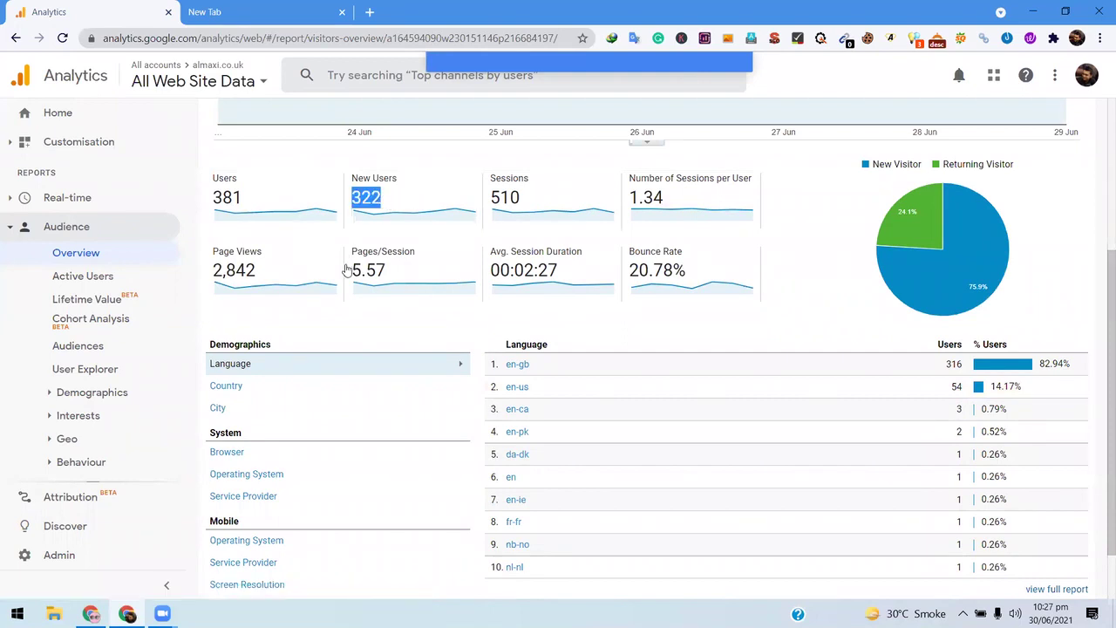
pyautogui.scroll(2, 376, 335)
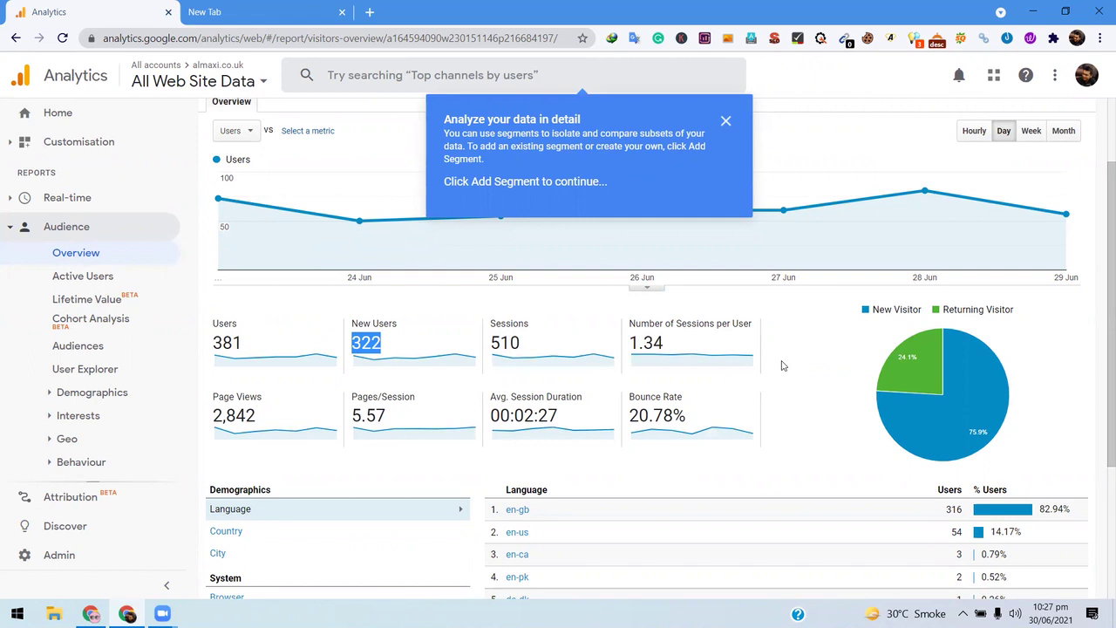
pyautogui.doubleClick(237, 342)
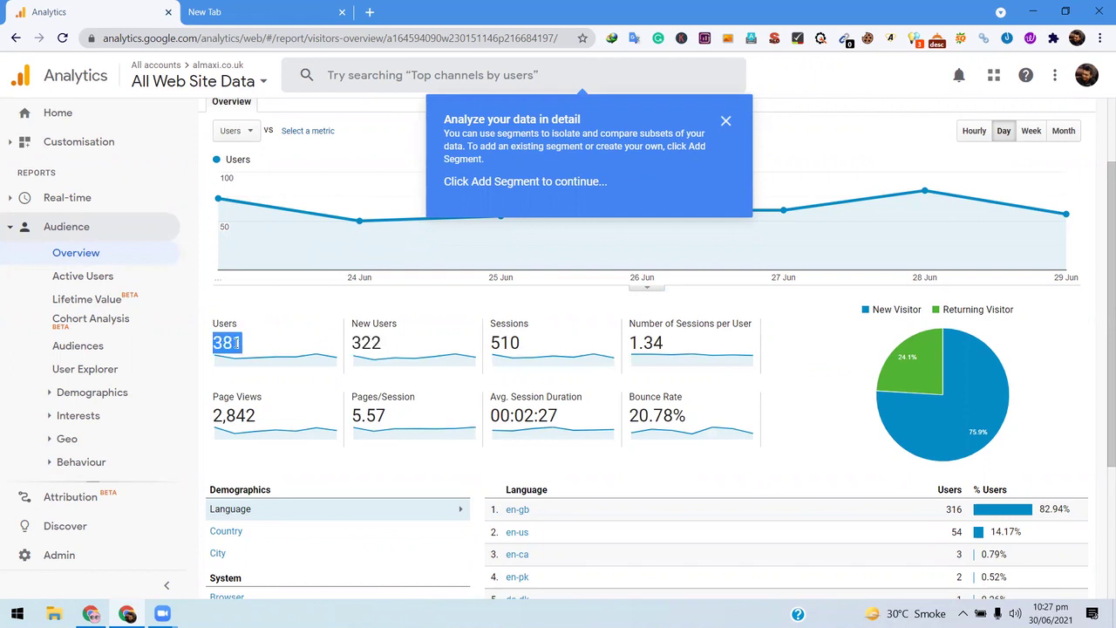
pyautogui.doubleClick(367, 343)
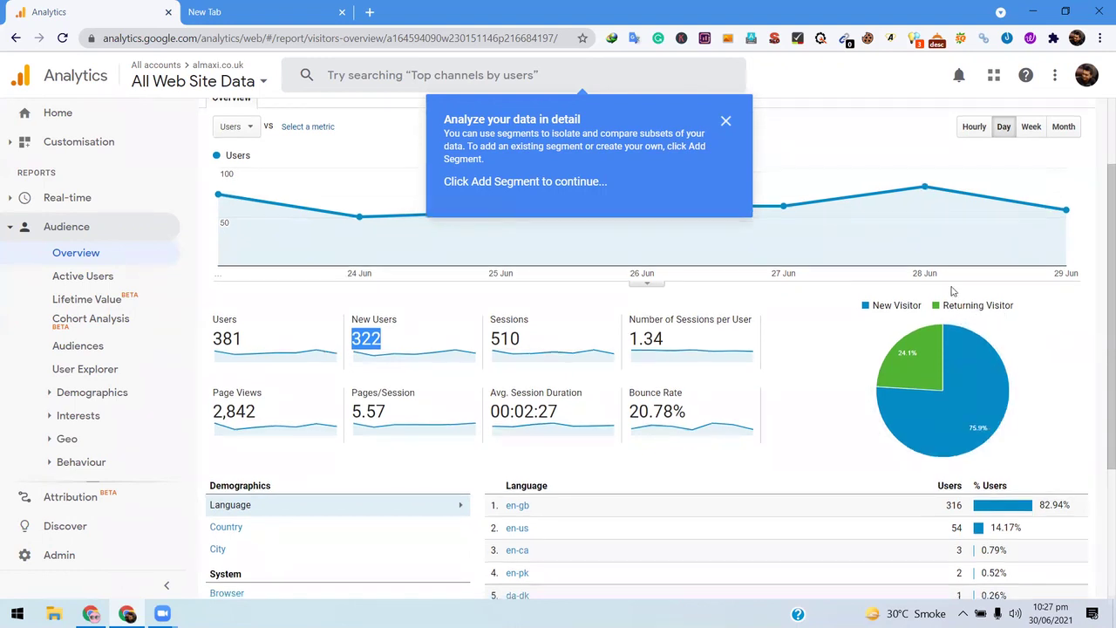
# - Collapse the Audience report list and dismiss the 'Analyze your data in detail' tip
pyautogui.scroll(-1, 944, 253)
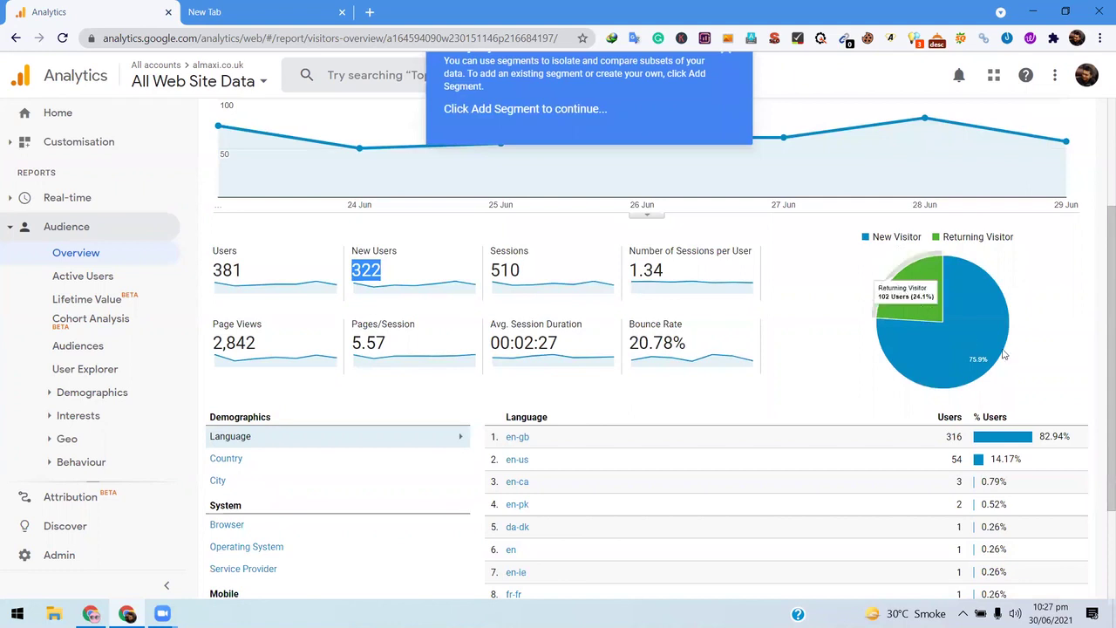
pyautogui.moveTo(992, 292)
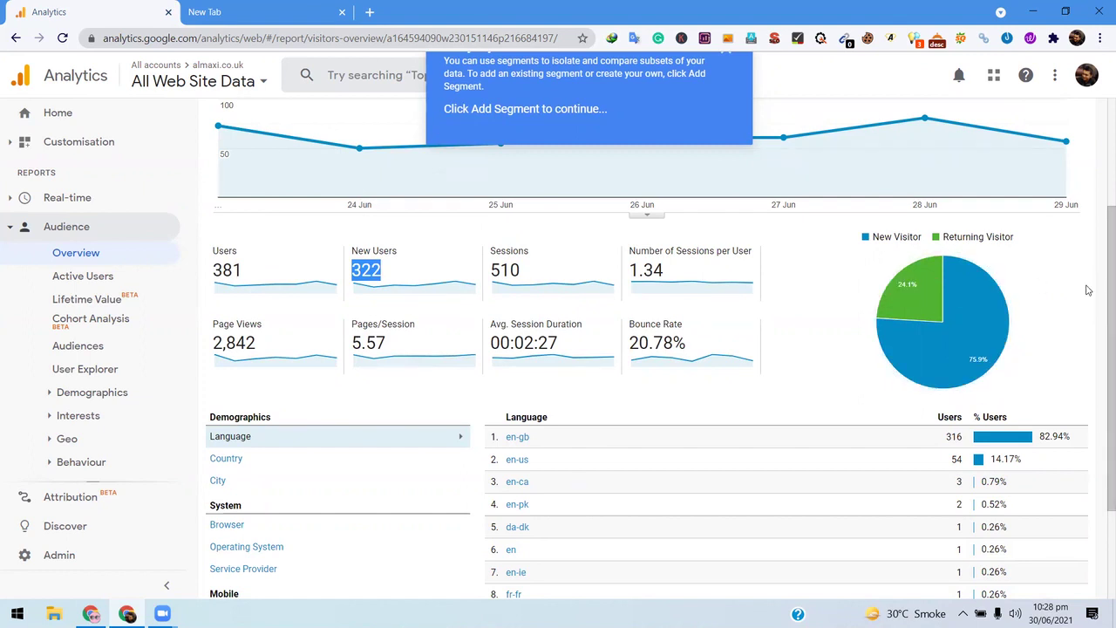
pyautogui.scroll(-3, 799, 311)
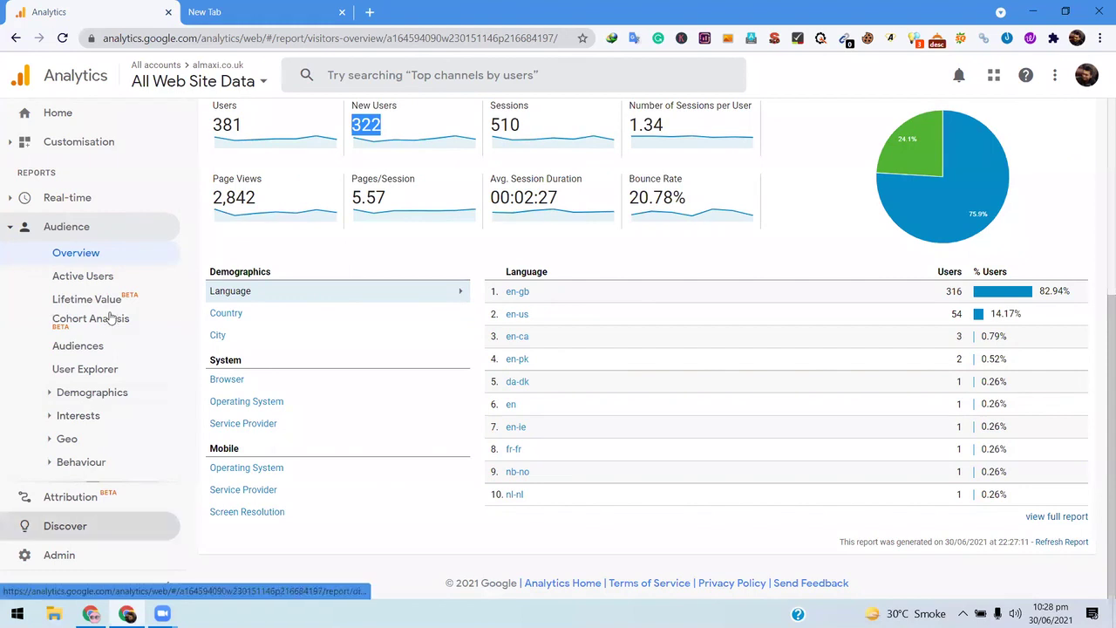
pyautogui.click(12, 231)
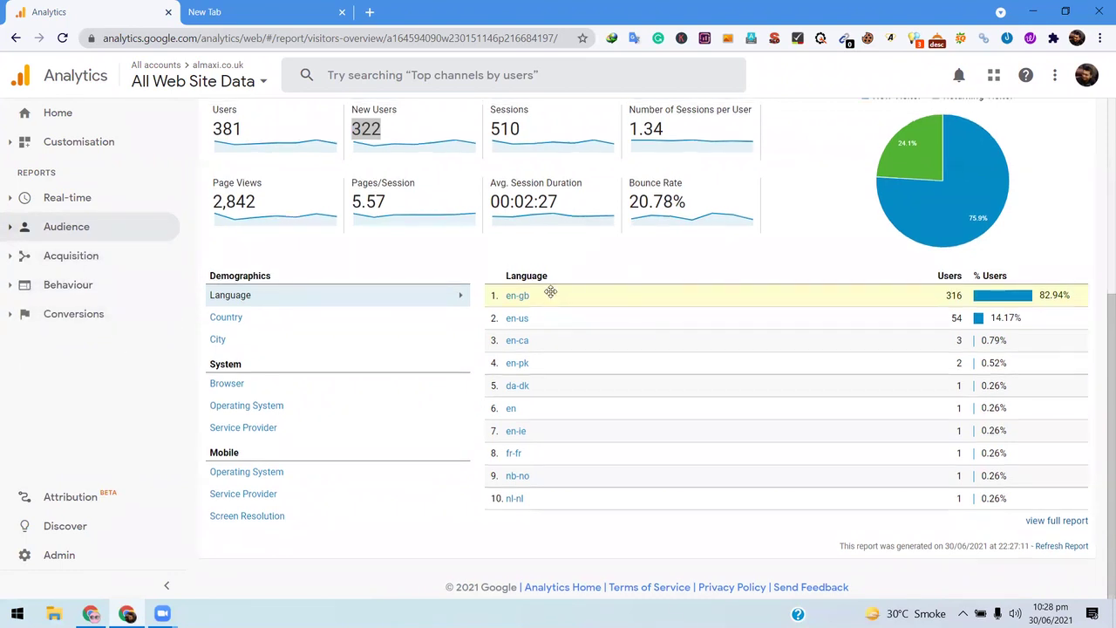
pyautogui.scroll(4, 551, 292)
pyautogui.click(726, 226)
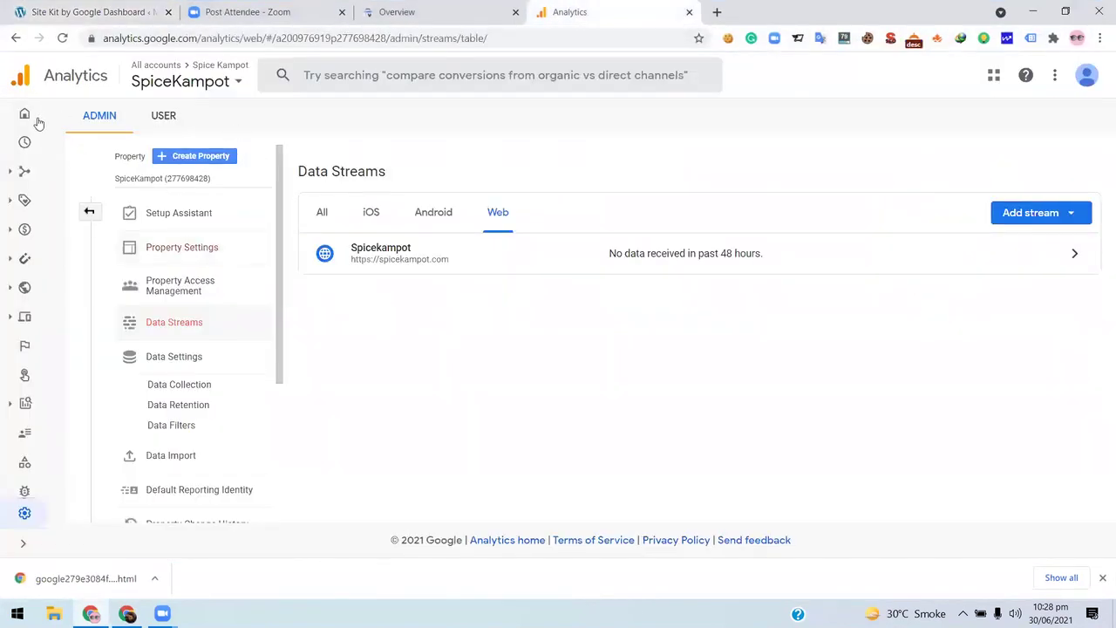
# - Load the Google Analytics 4 Home report for the site's property
pyautogui.click(24, 115)
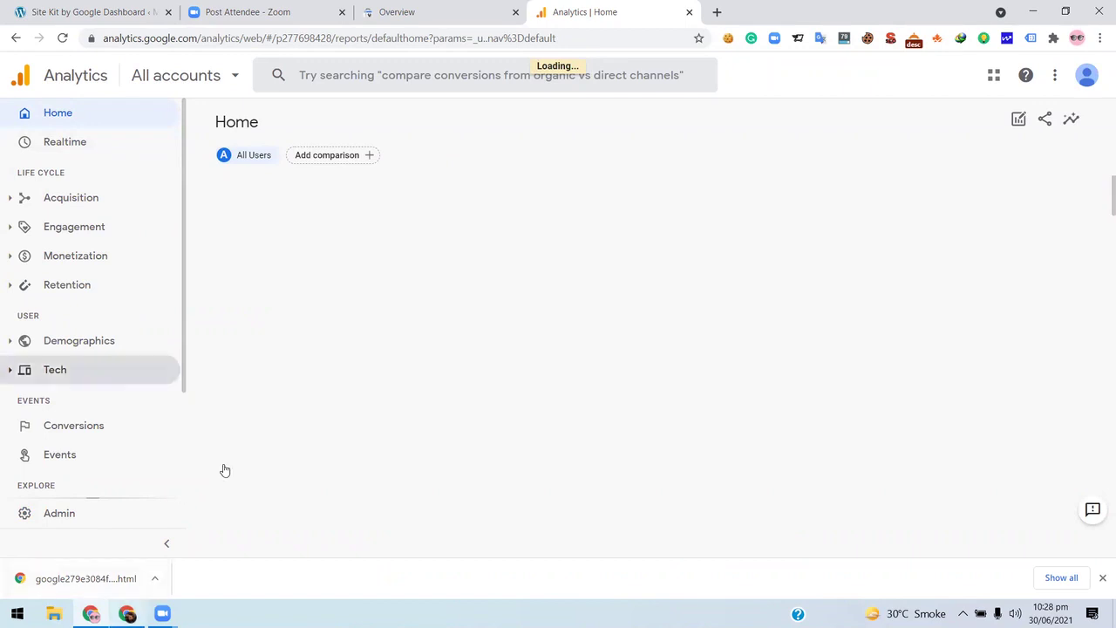
# - Return to the Universal Analytics Audience Overview showing 381 users, 322 new users and 510 sessions
pyautogui.hotkey('alt', 'Tab')
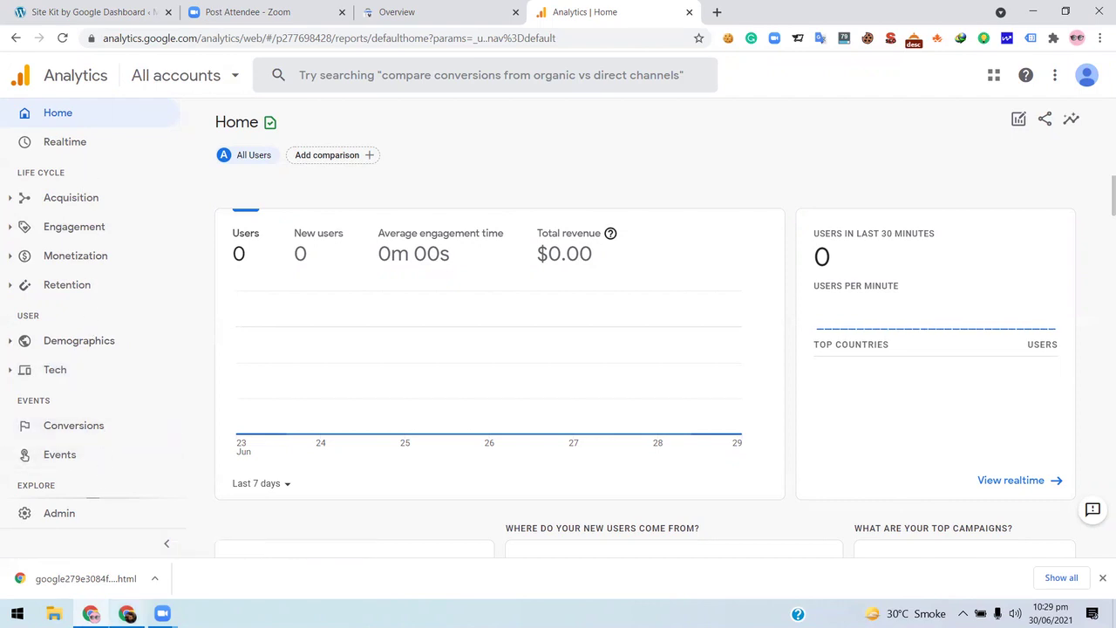
pyautogui.hotkey('alt', 'Tab')
pyautogui.scroll(-2, 709, 386)
pyautogui.scroll(2, 551, 365)
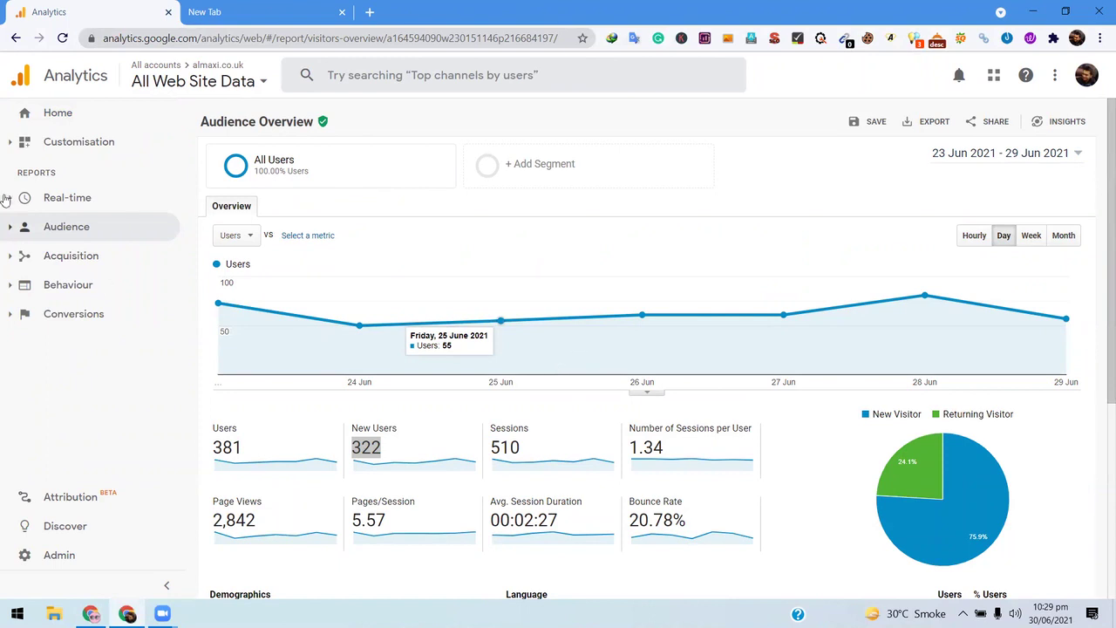
pyautogui.click(72, 122)
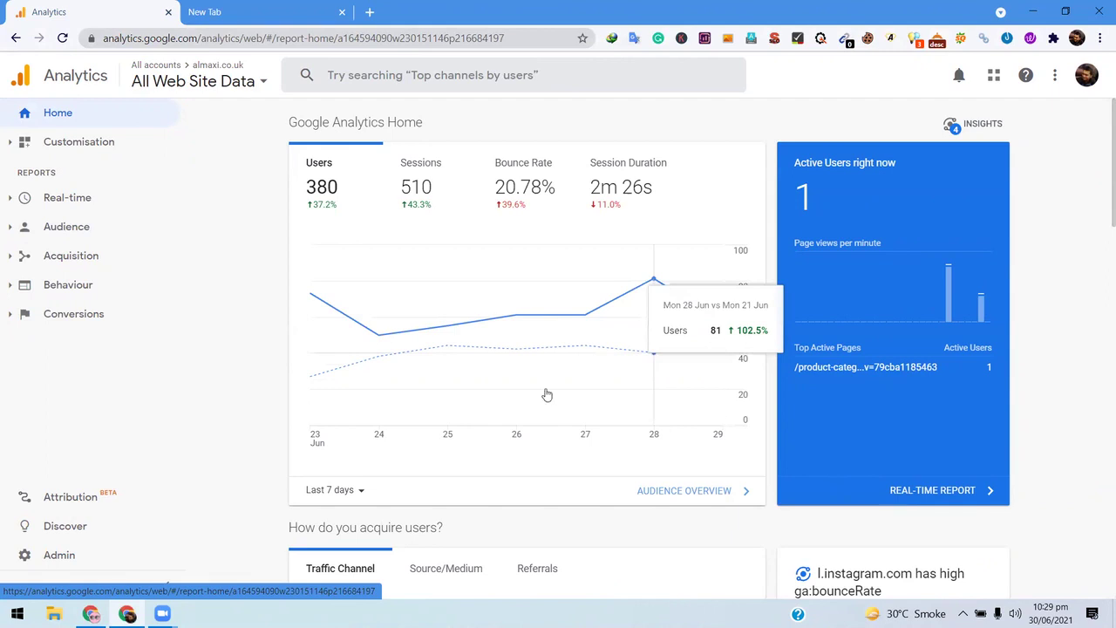
pyautogui.scroll(-1, 763, 353)
pyautogui.scroll(-1, 741, 351)
pyautogui.click(557, 353)
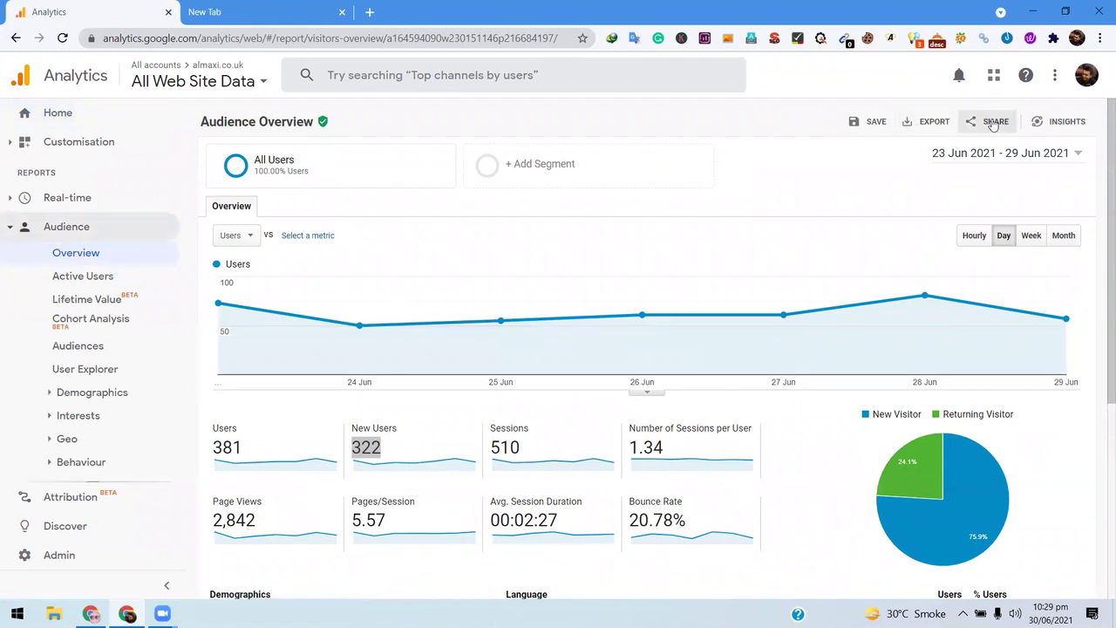
pyautogui.click(913, 122)
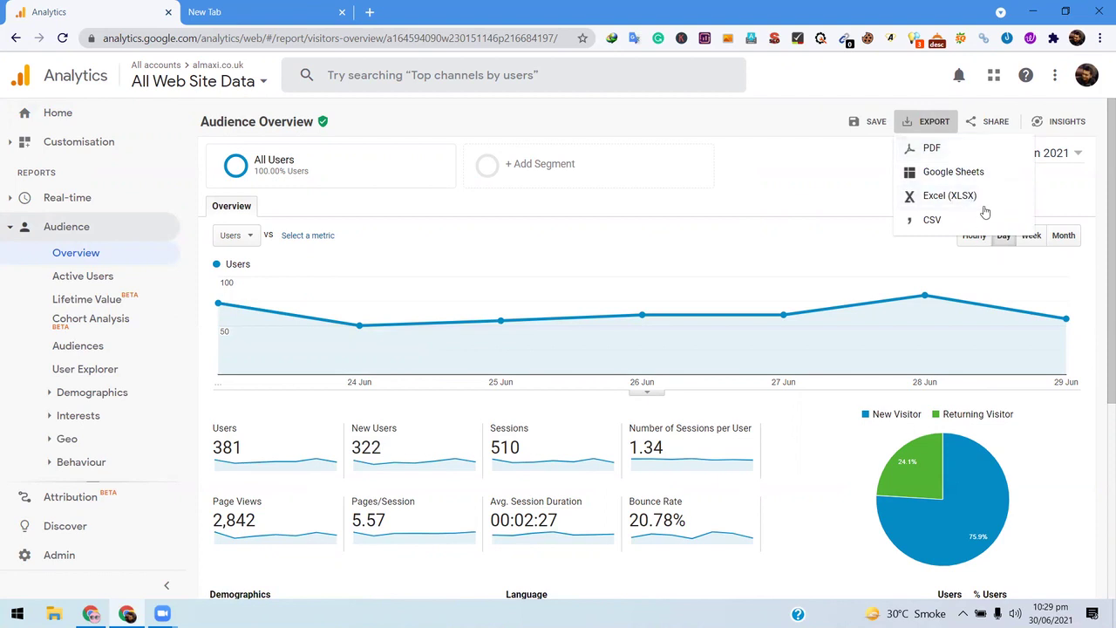
pyautogui.scroll(-1, 550, 343)
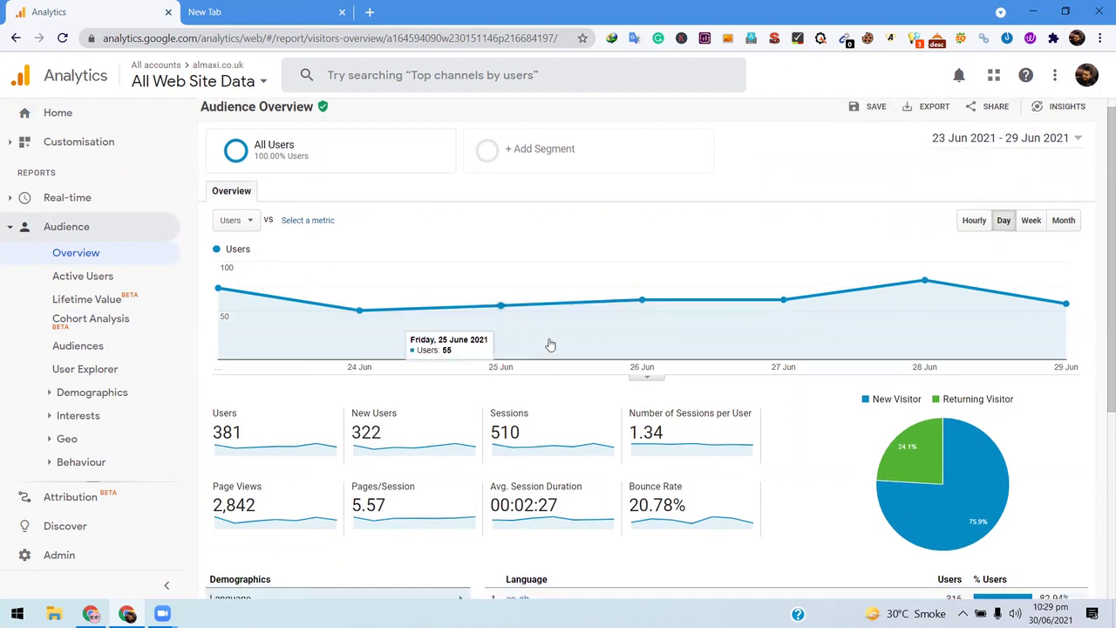
pyautogui.scroll(-4, 550, 344)
pyautogui.scroll(4, 550, 343)
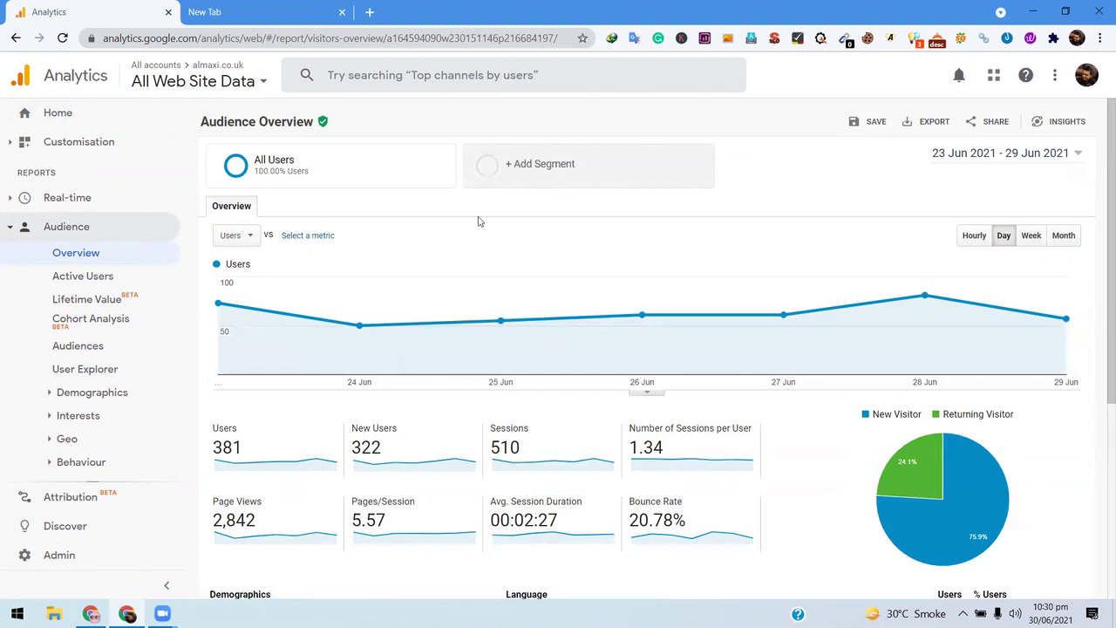
pyautogui.scroll(-1, 355, 291)
pyautogui.scroll(-1, 356, 291)
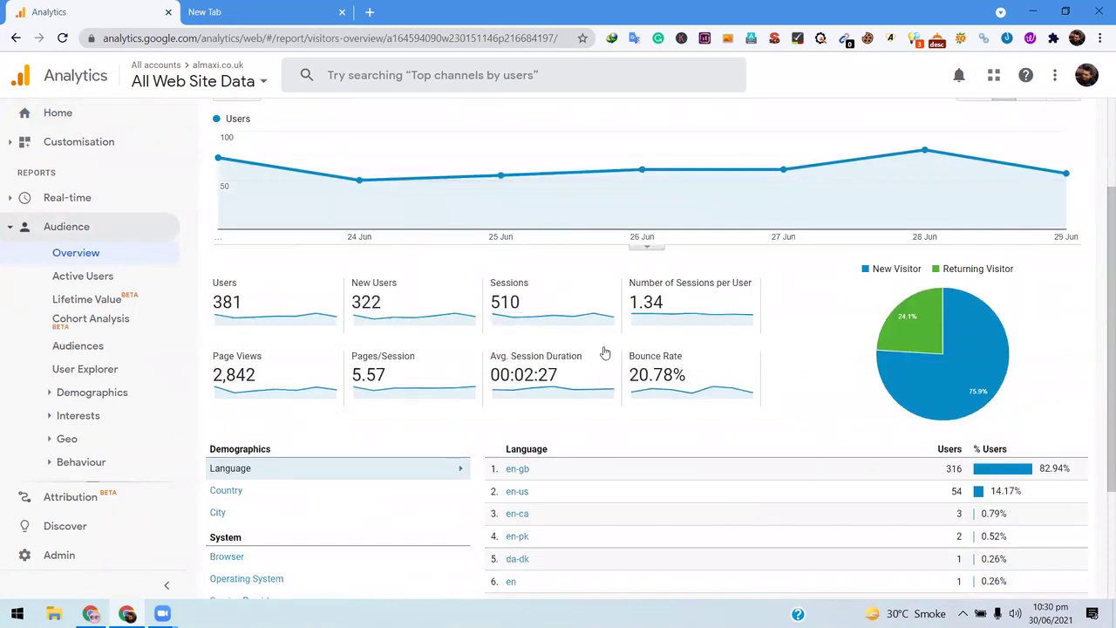
pyautogui.scroll(1, 319, 382)
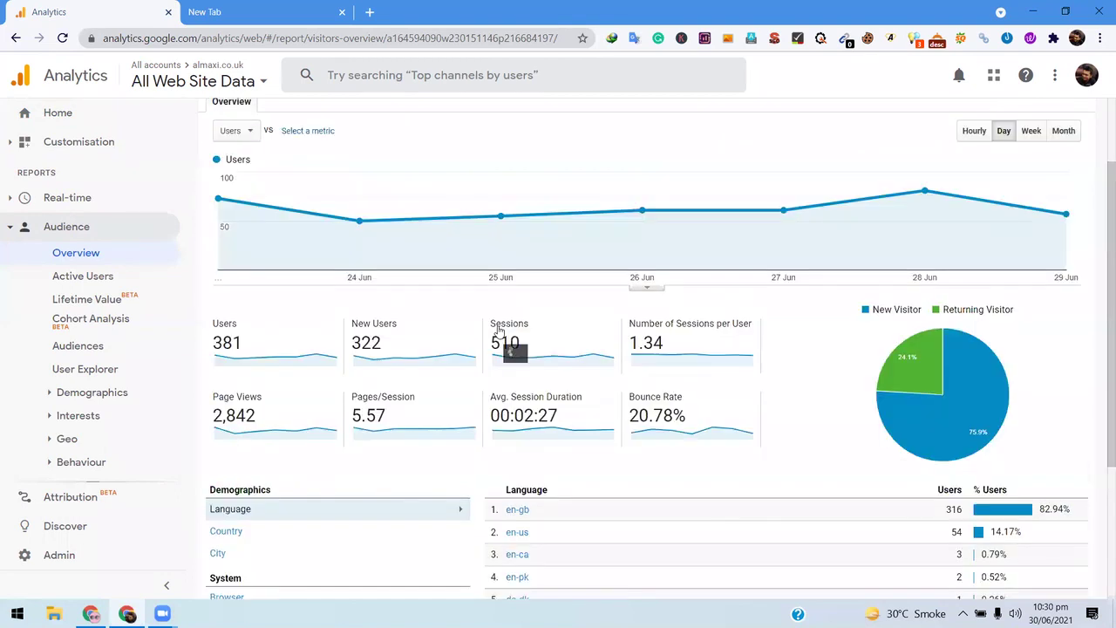
pyautogui.moveTo(498, 329)
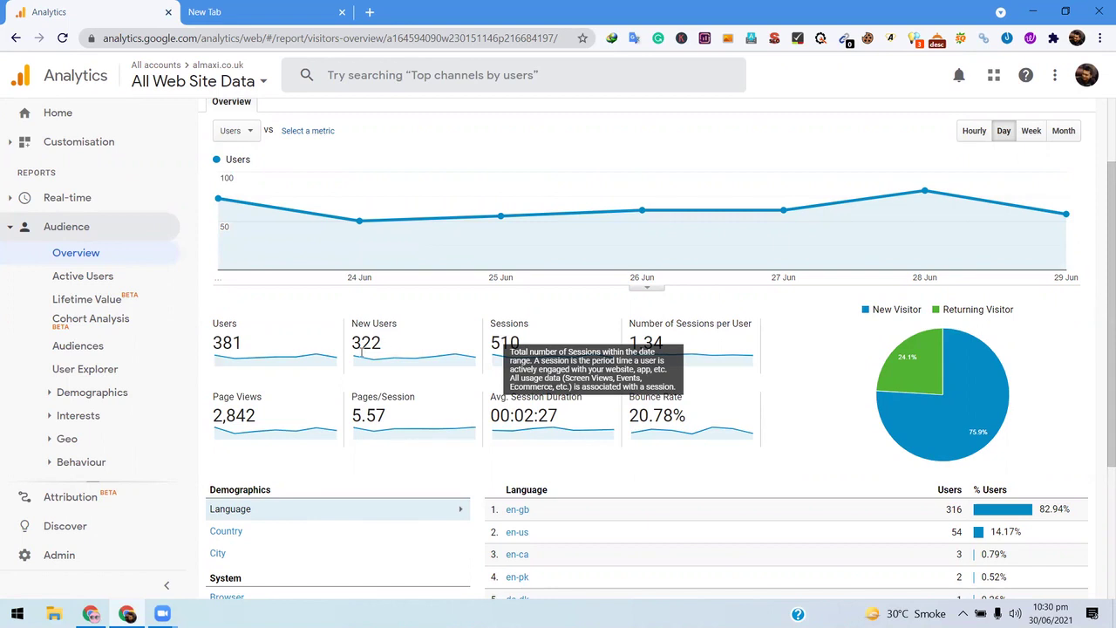
pyautogui.doubleClick(365, 343)
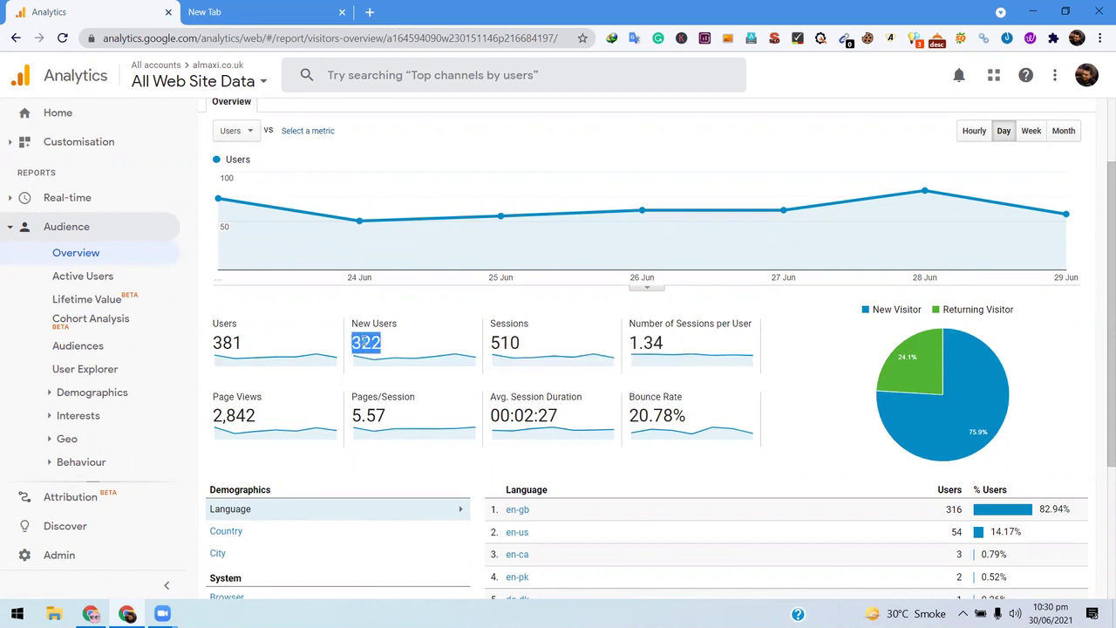
pyautogui.doubleClick(235, 343)
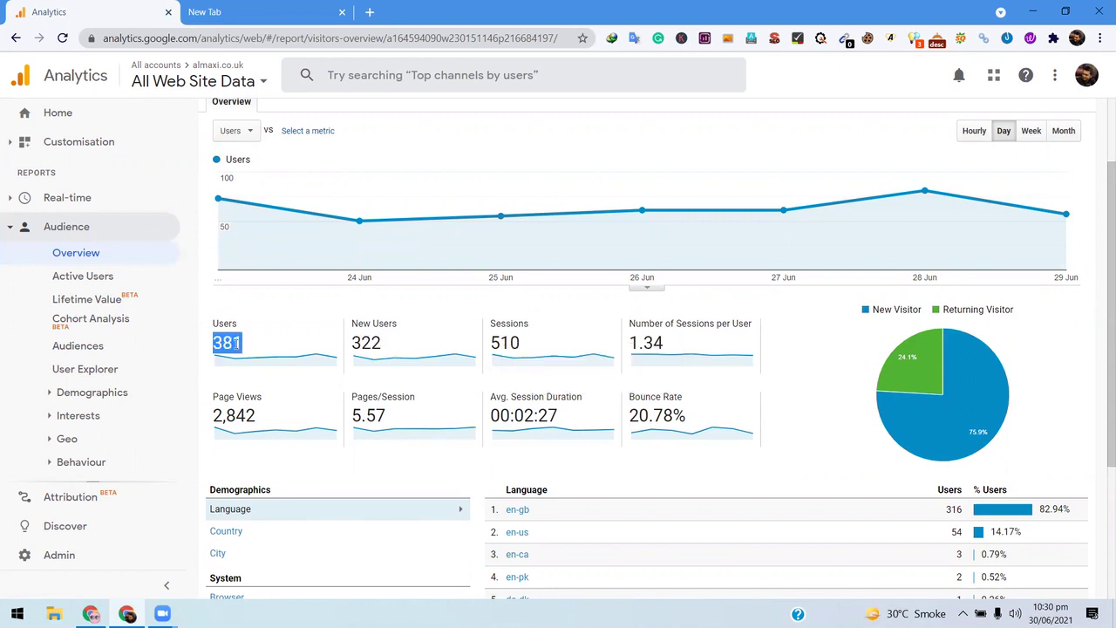
pyautogui.doubleClick(506, 342)
pyautogui.doubleClick(638, 342)
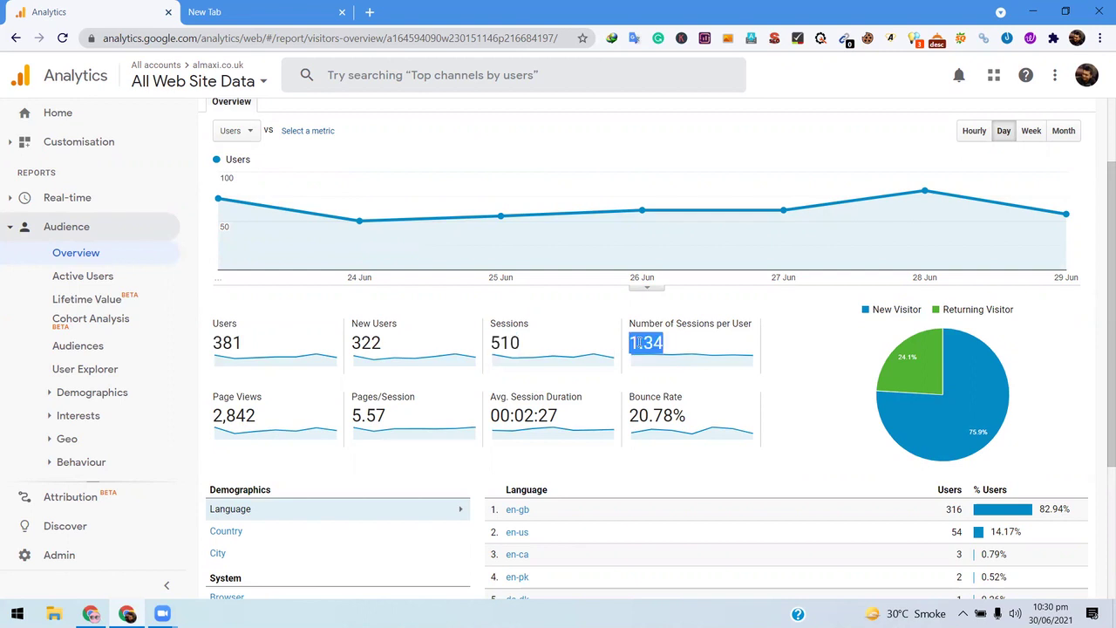
pyautogui.doubleClick(232, 415)
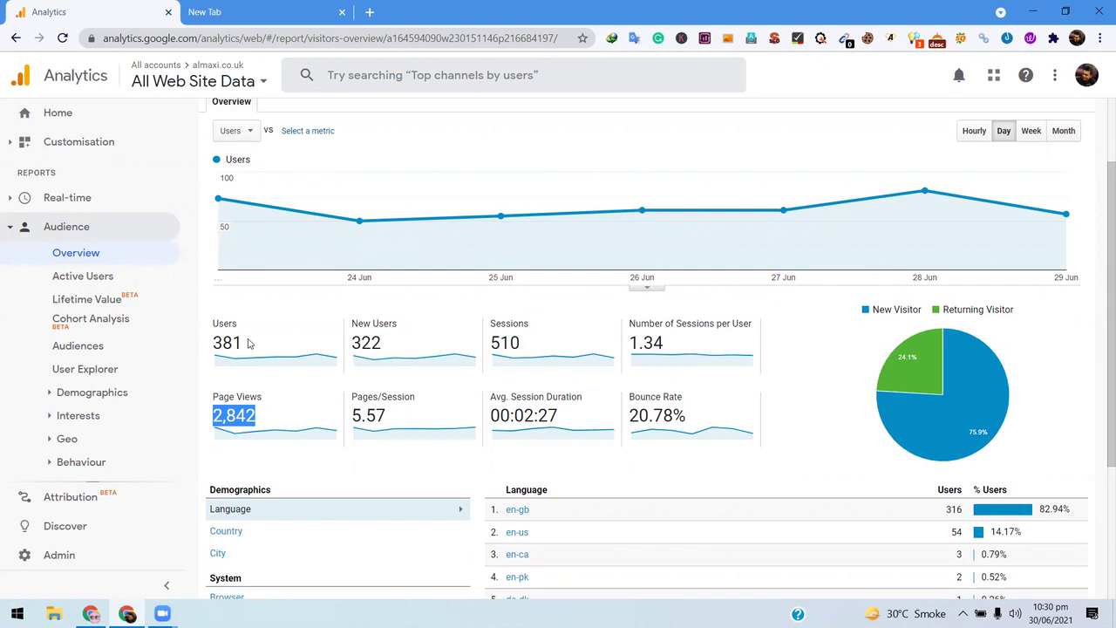
pyautogui.doubleClick(366, 343)
pyautogui.doubleClick(506, 343)
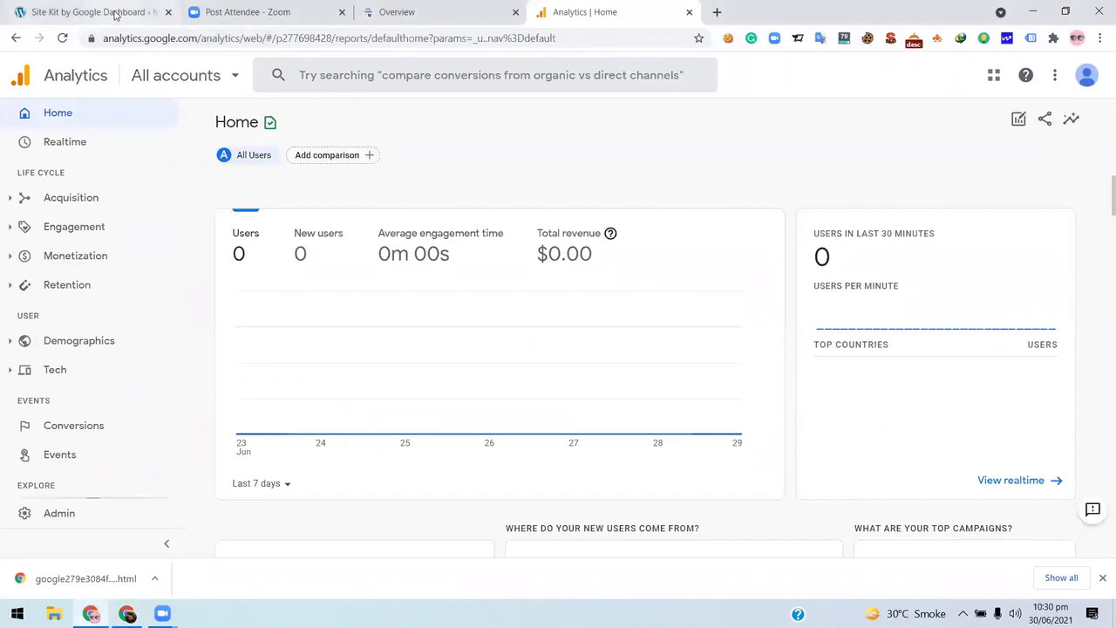
# - Review the Site Kit dashboard's Search Funnel and Acquisition cards, then open a new blank tab
pyautogui.click(113, 12)
pyautogui.scroll(-1, 547, 336)
pyautogui.scroll(2, 548, 336)
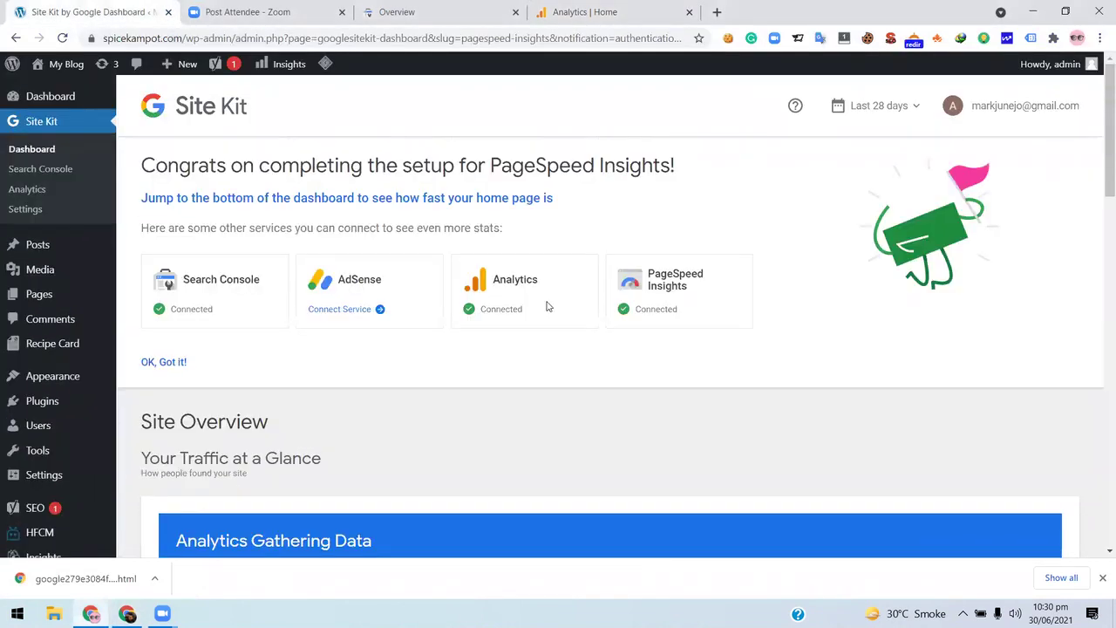
pyautogui.scroll(-3, 349, 270)
pyautogui.scroll(3, 352, 340)
pyautogui.scroll(-4, 426, 377)
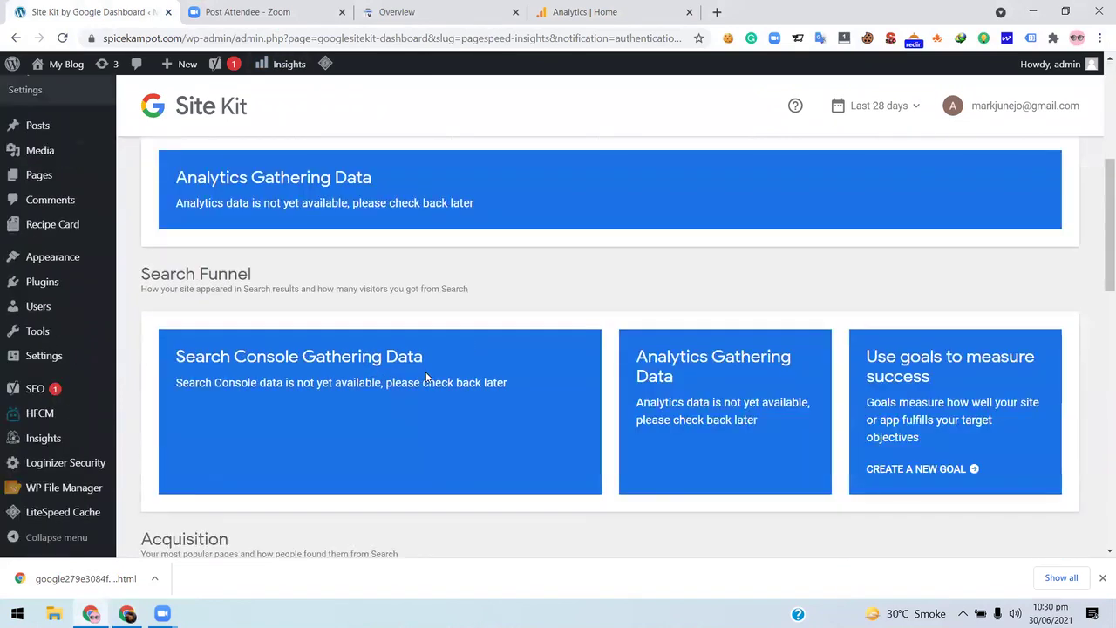
pyautogui.scroll(-2, 266, 253)
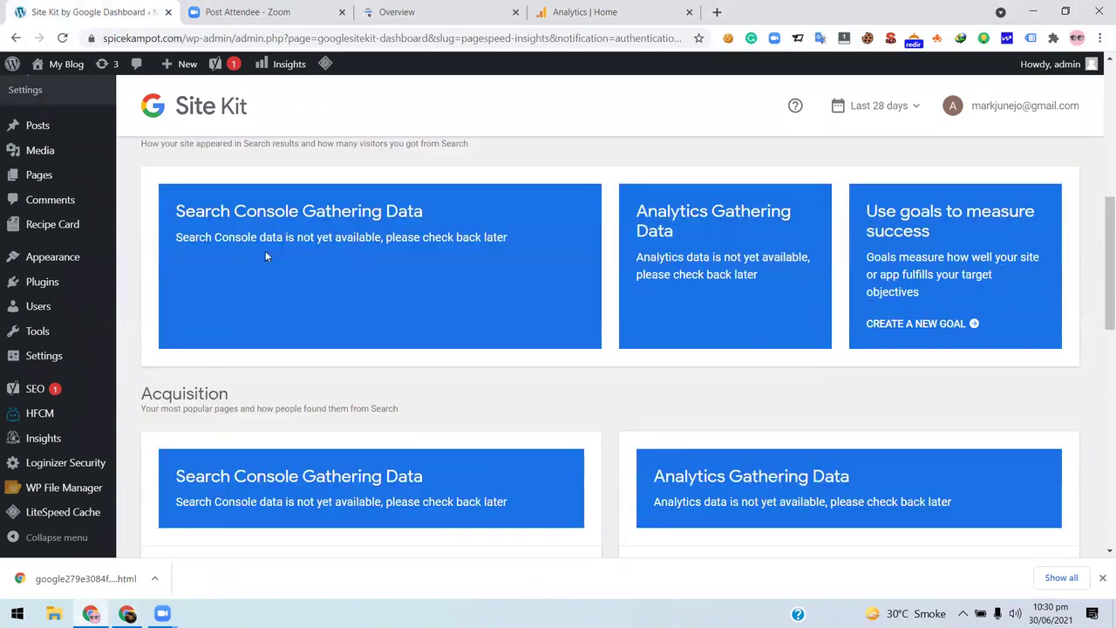
pyautogui.click(715, 12)
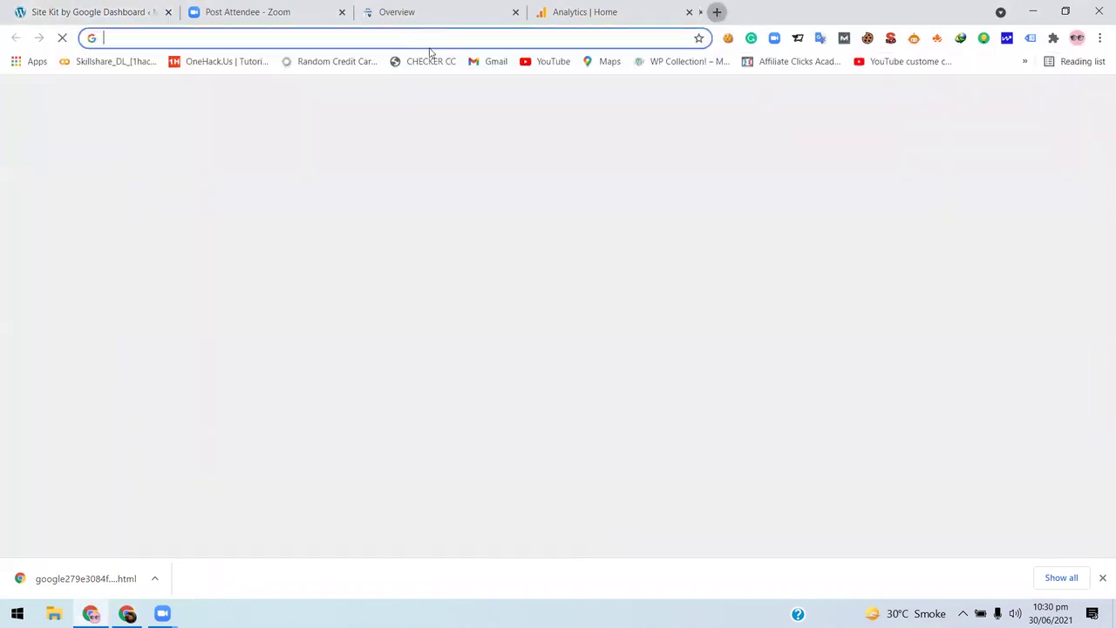
# - Go to namechk.com in the new tab
pyautogui.click(406, 39)
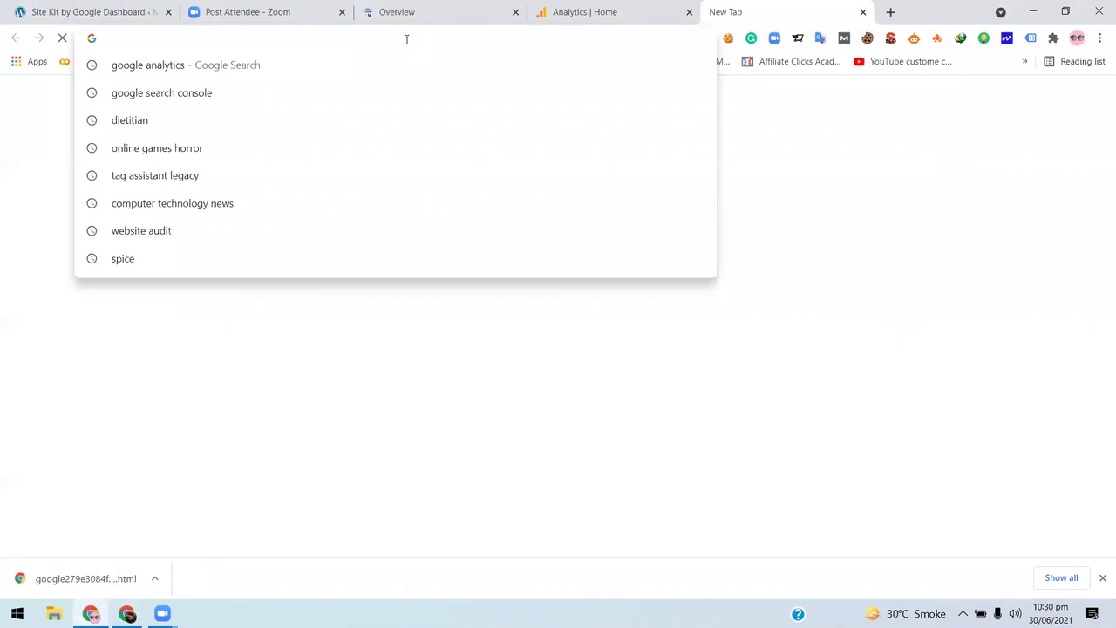
pyautogui.write('namech')
pyautogui.press('BackSpace')
pyautogui.press('BackSpace')
pyautogui.press('BackSpace')
pyautogui.write('chk')
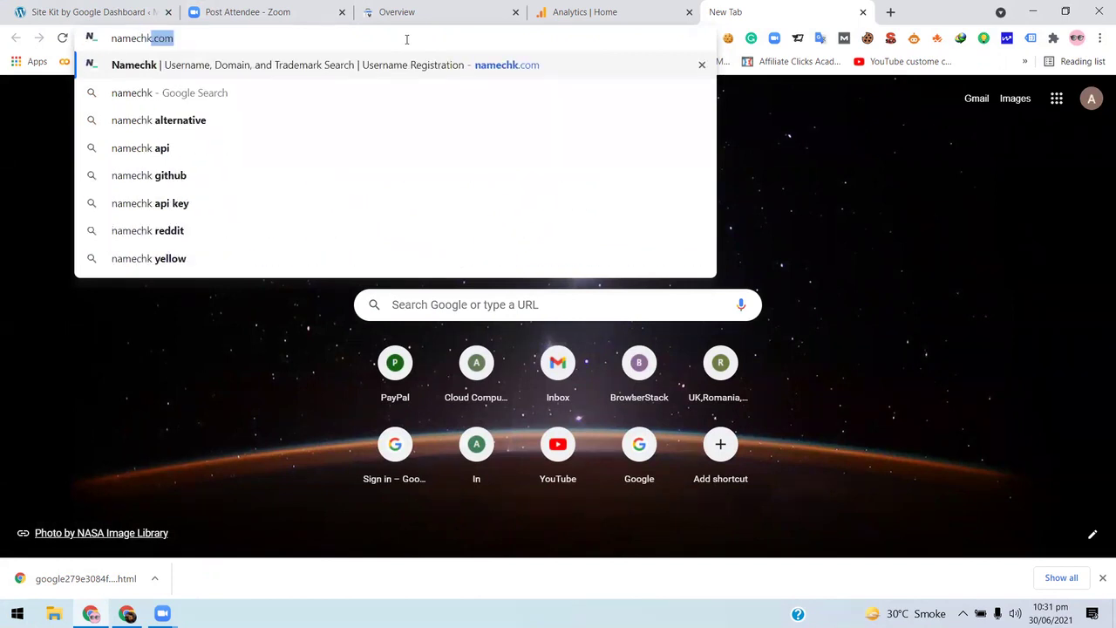
pyautogui.press('Return')
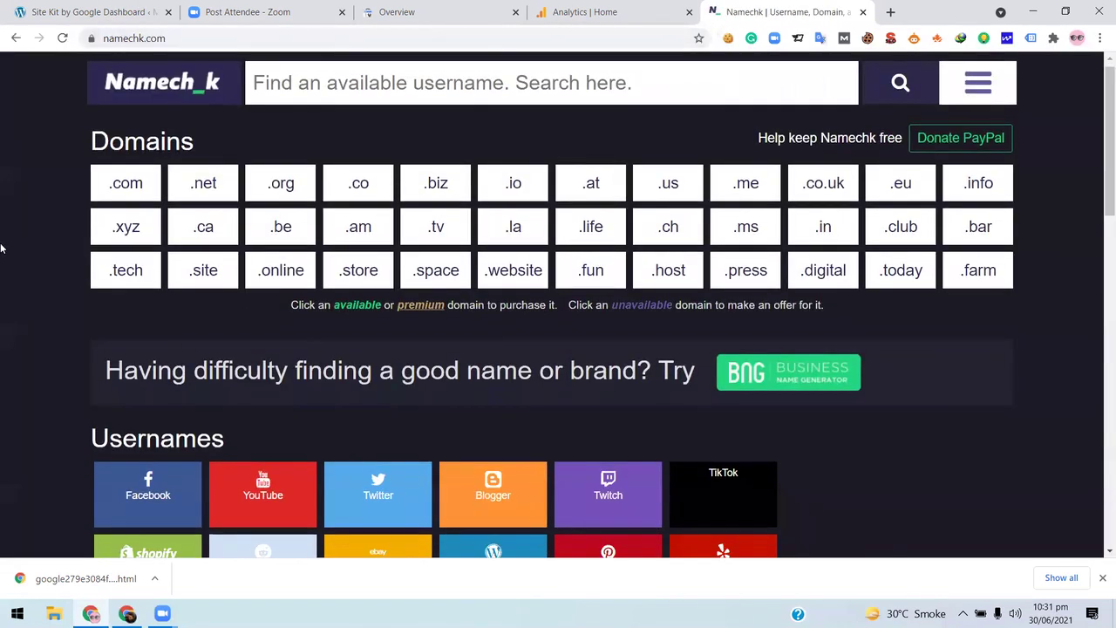
# - Search Namechk for the site owner's full name as a username
pyautogui.scroll(-5, 1, 249)
pyautogui.scroll(6, 2, 249)
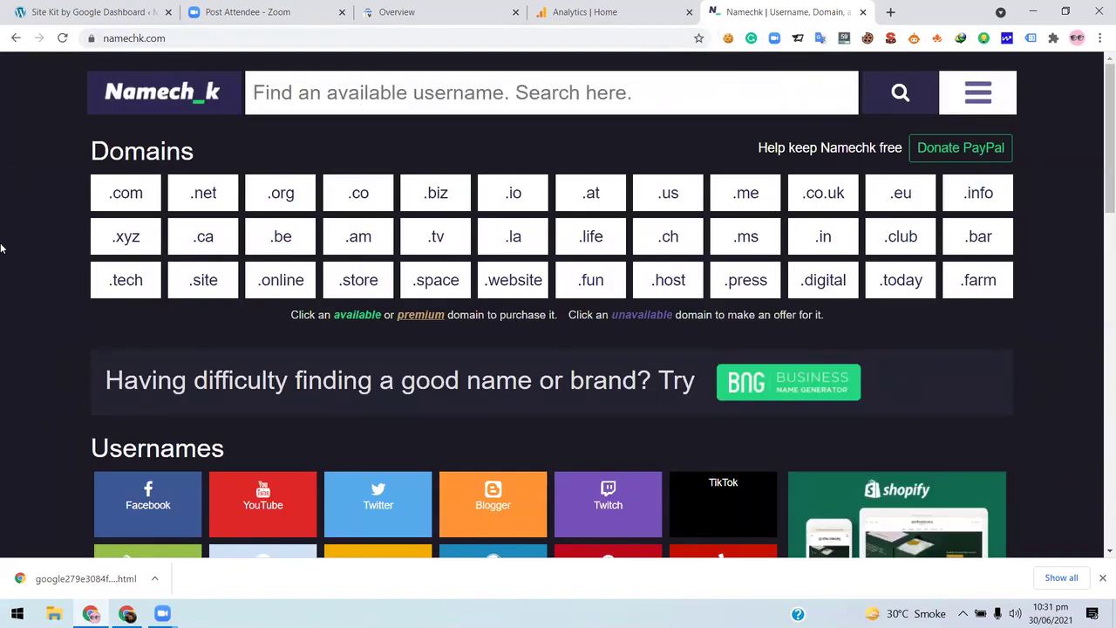
pyautogui.scroll(-3, 1, 249)
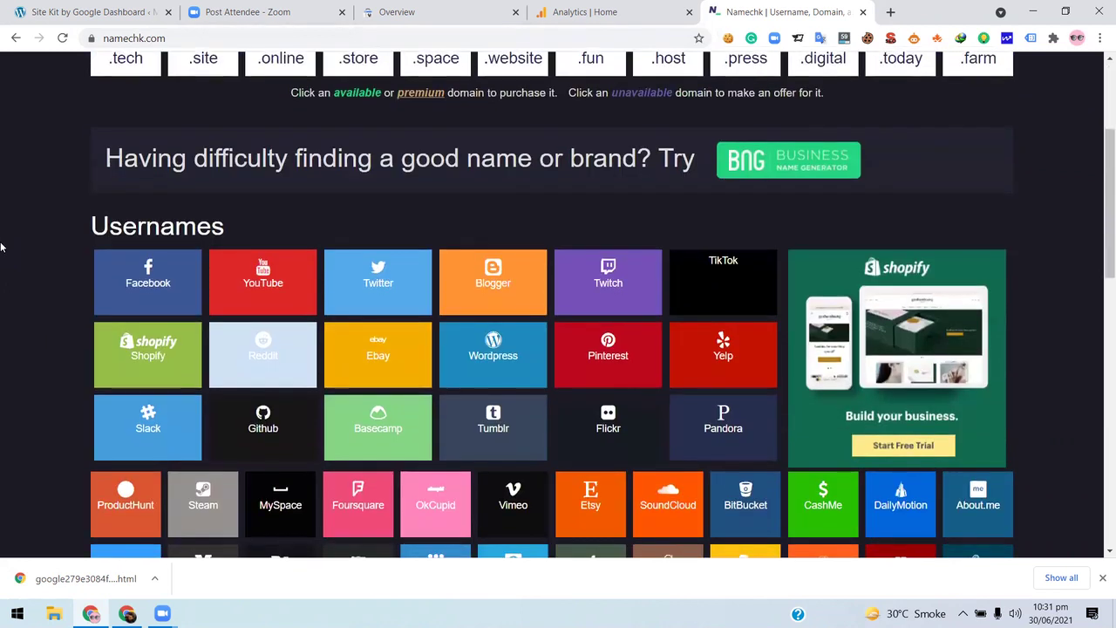
pyautogui.scroll(-3, 2, 247)
pyautogui.scroll(6, 256, 137)
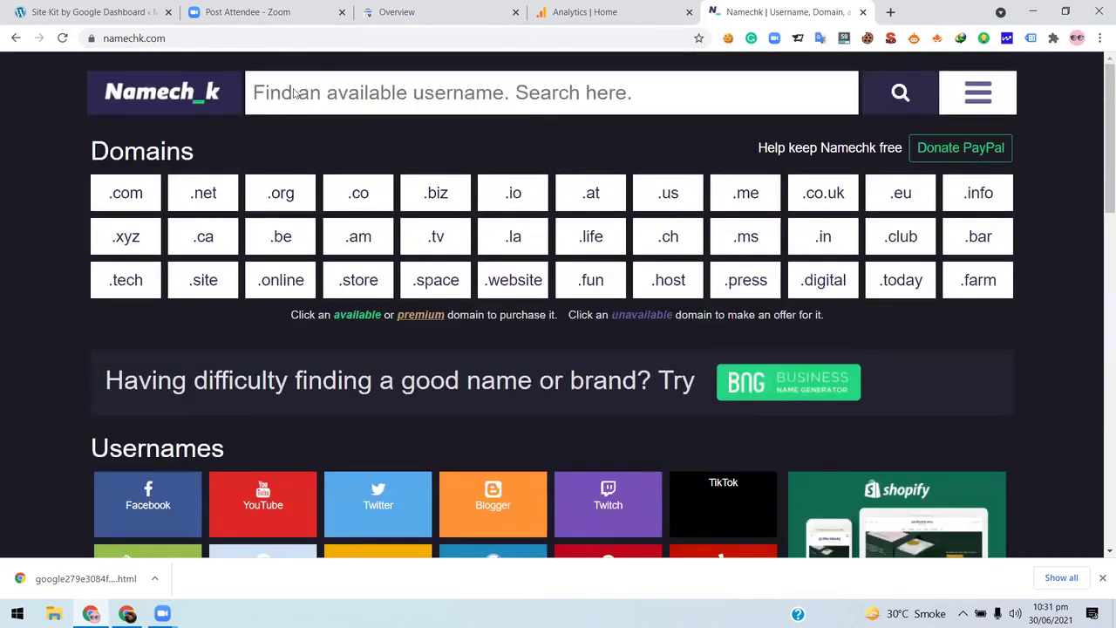
pyautogui.scroll(1, 297, 131)
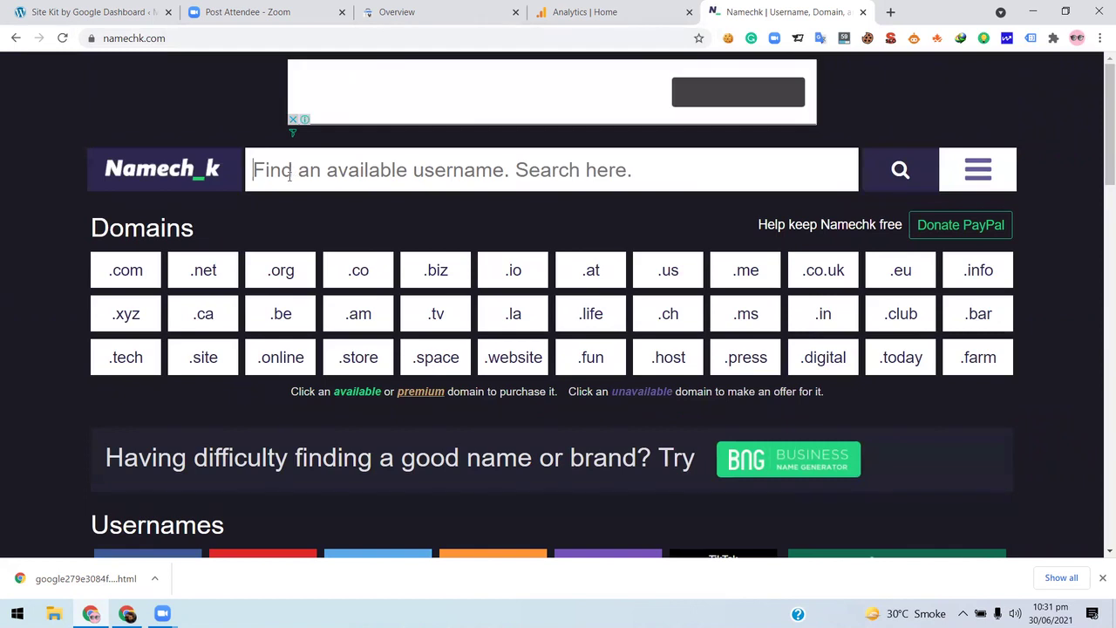
pyautogui.scroll(-1, 291, 174)
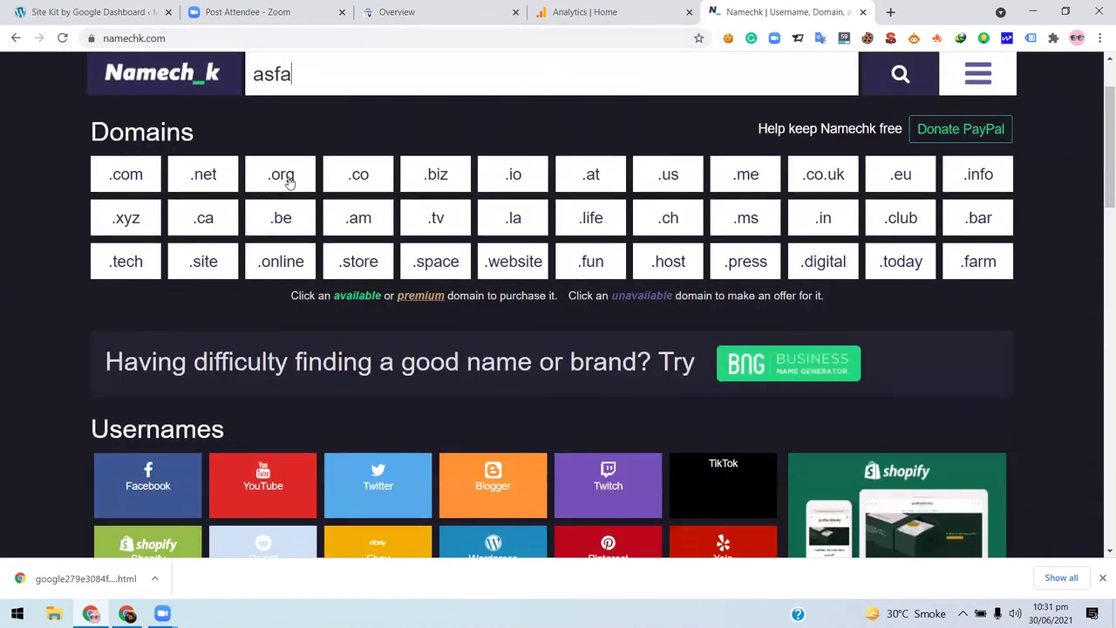
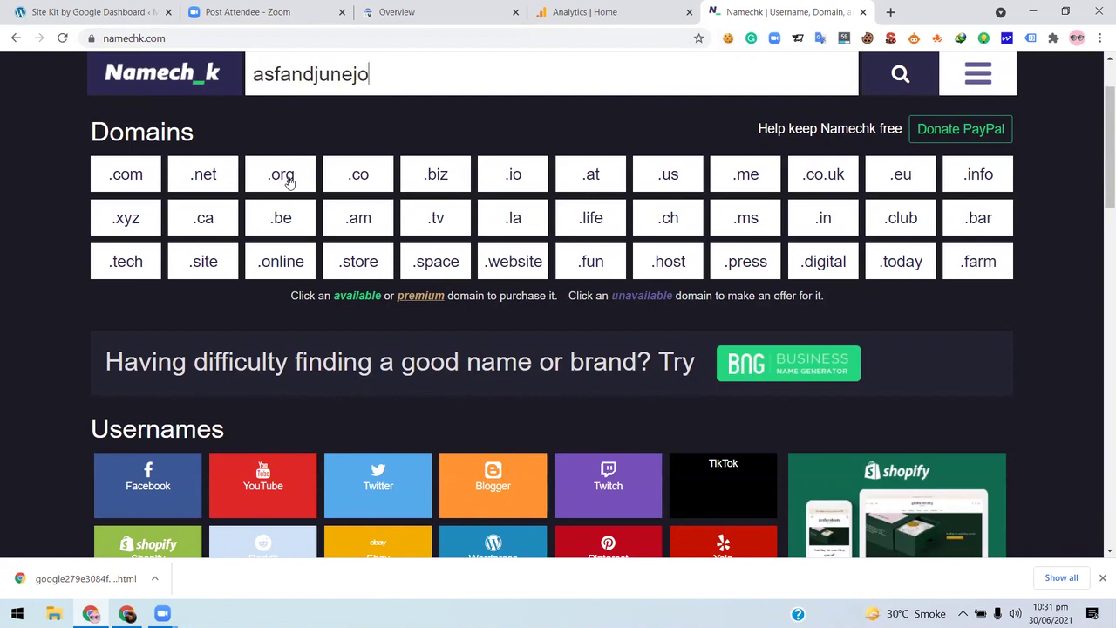
pyautogui.click(891, 80)
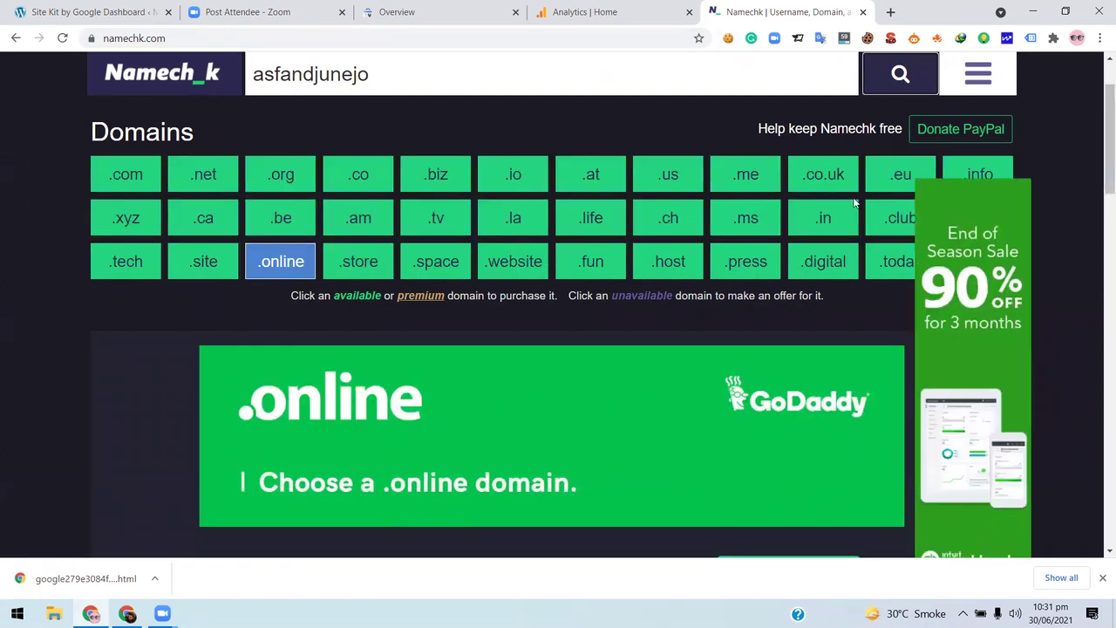
# - Review which domain endings and social usernames are available for the name
pyautogui.scroll(-1, 703, 257)
pyautogui.scroll(2, 700, 261)
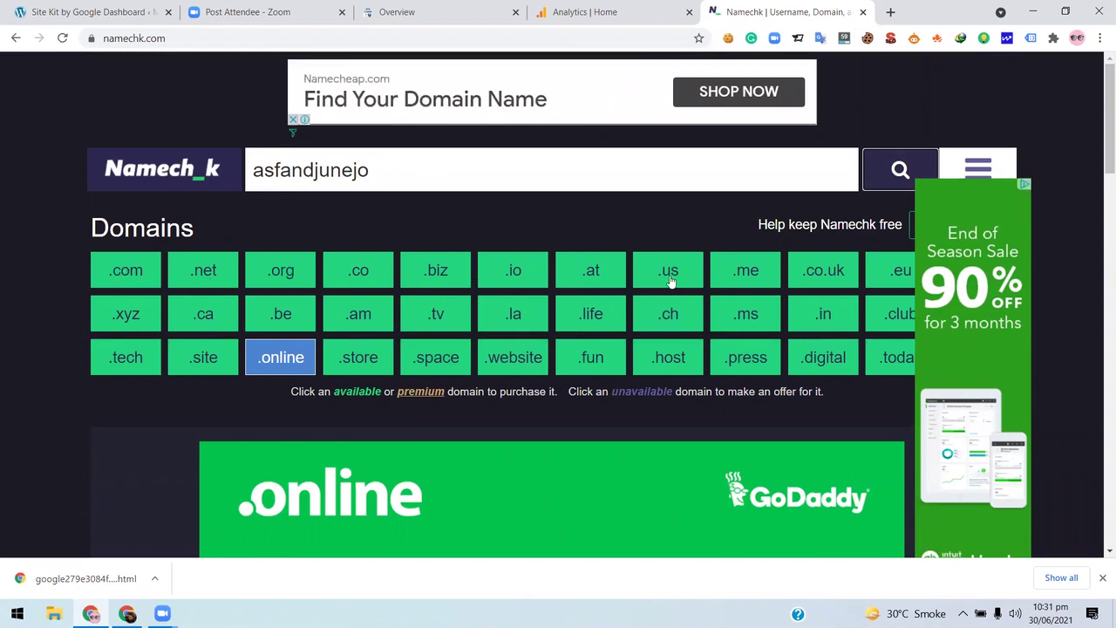
pyautogui.scroll(-3, 671, 279)
pyautogui.scroll(3, 480, 132)
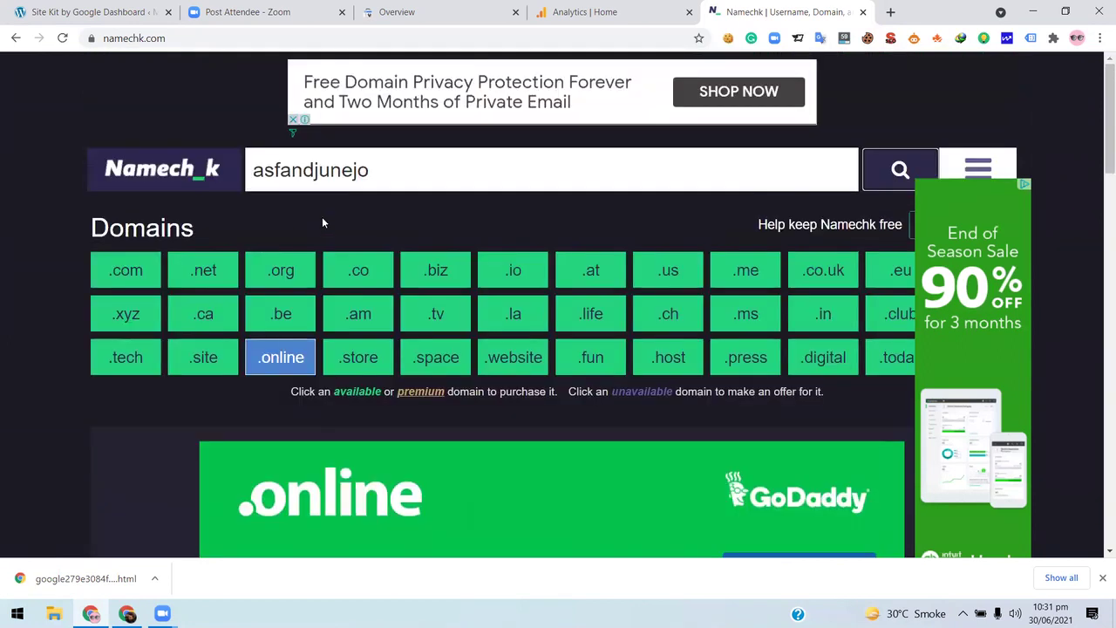
pyautogui.scroll(-2, 705, 146)
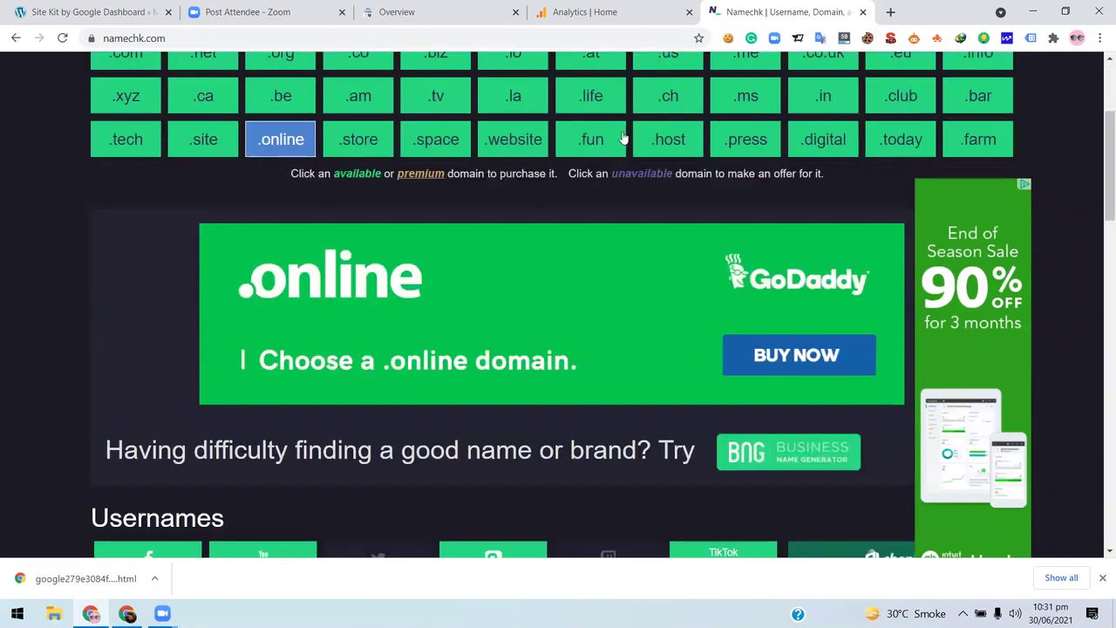
pyautogui.scroll(2, 319, 212)
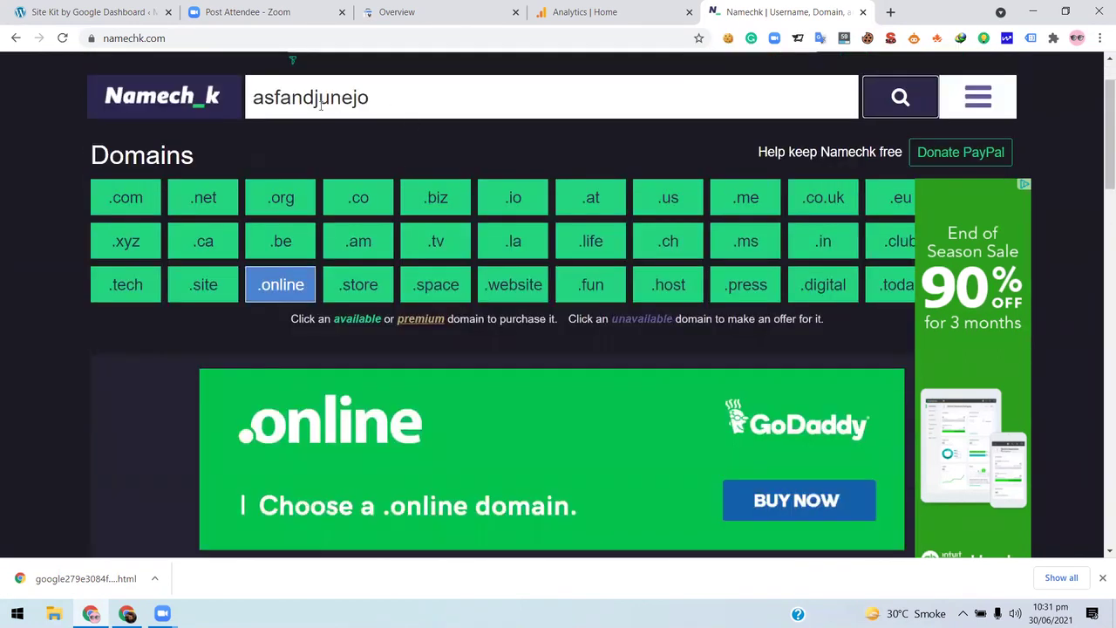
pyautogui.click(408, 101)
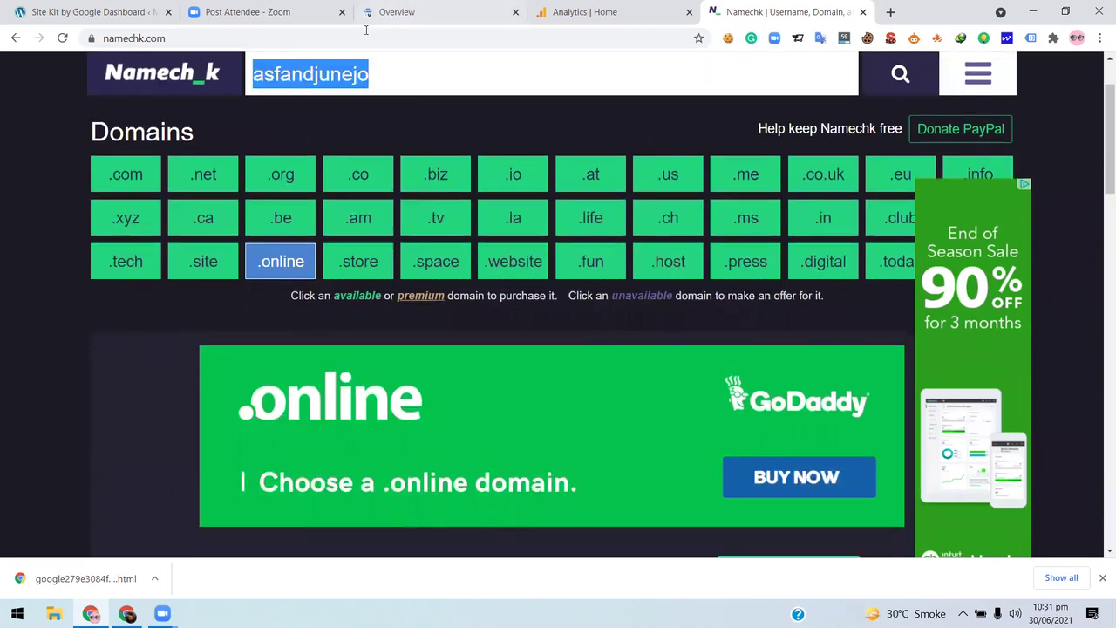
pyautogui.scroll(-4, 124, 255)
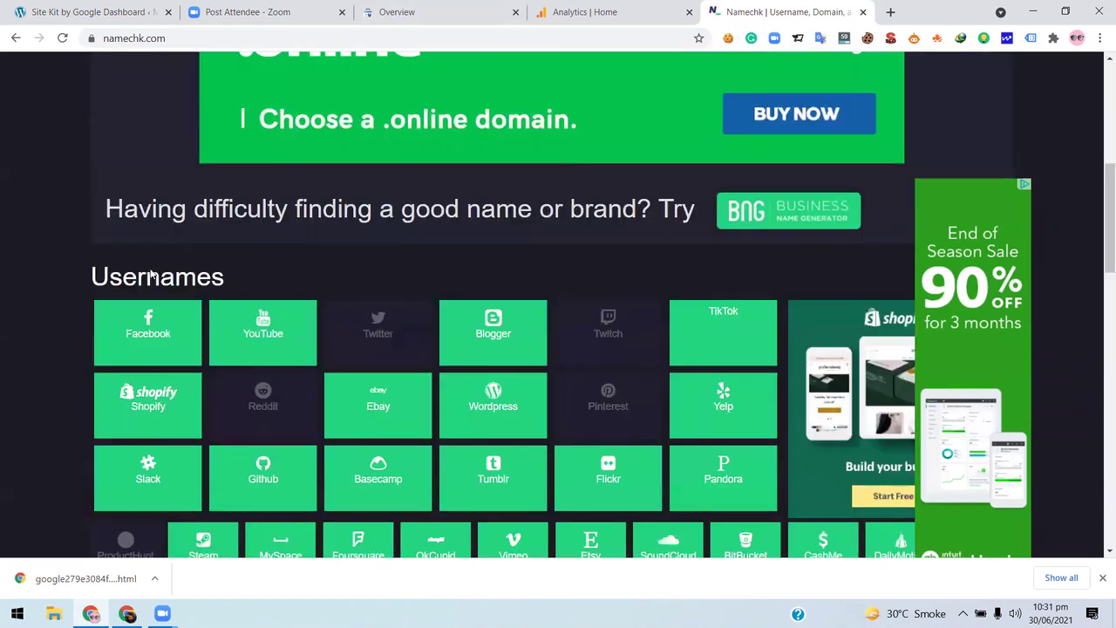
pyautogui.scroll(-1, 150, 274)
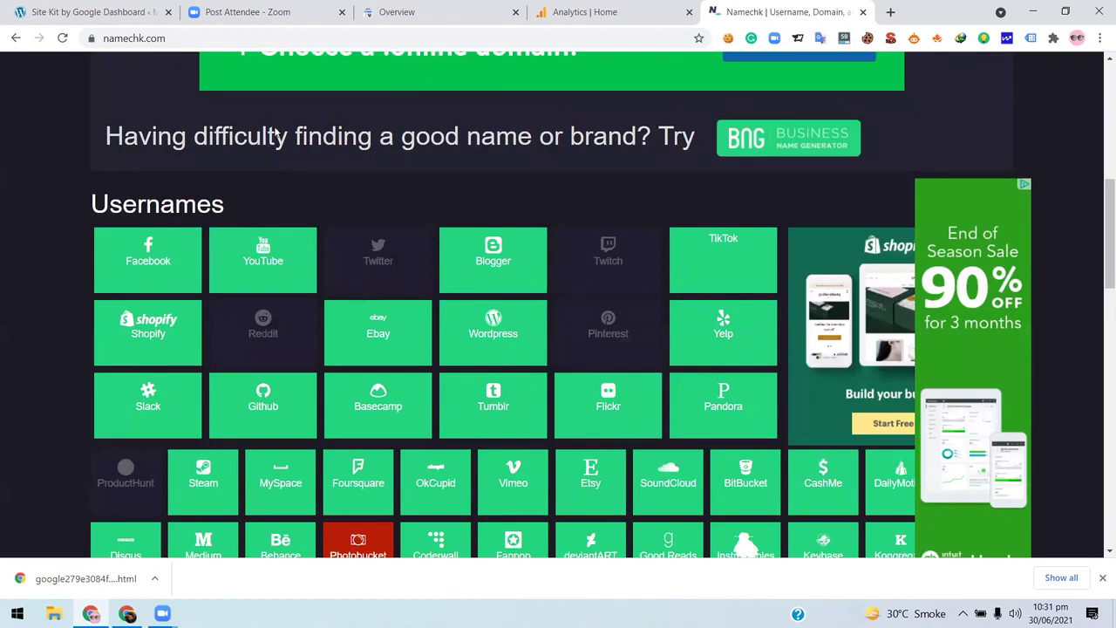
pyautogui.scroll(5, 275, 136)
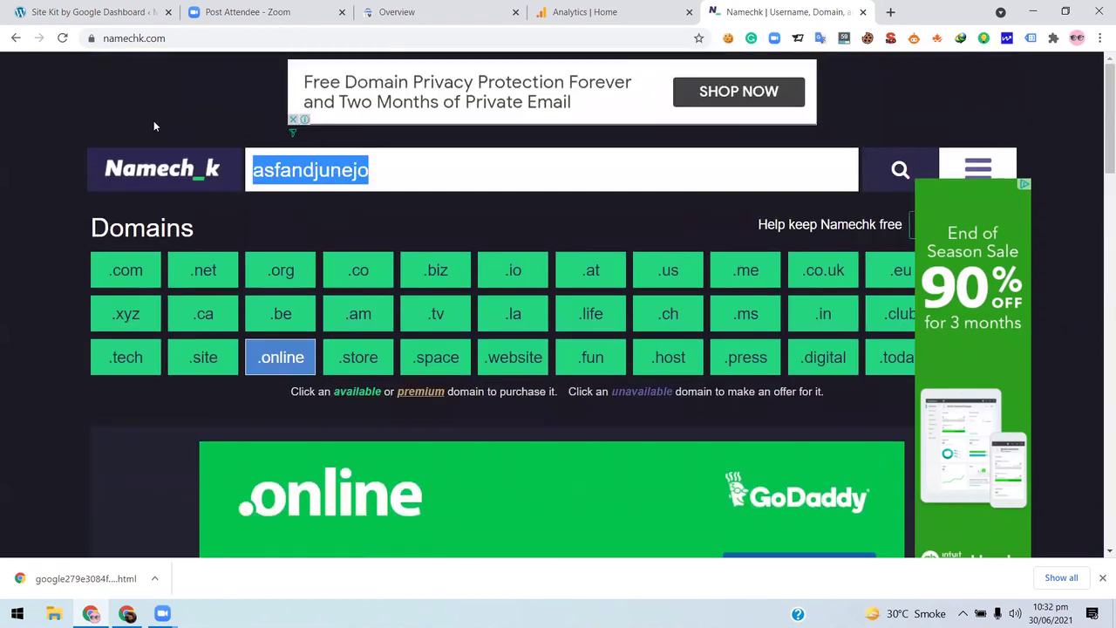
pyautogui.scroll(-5, 154, 122)
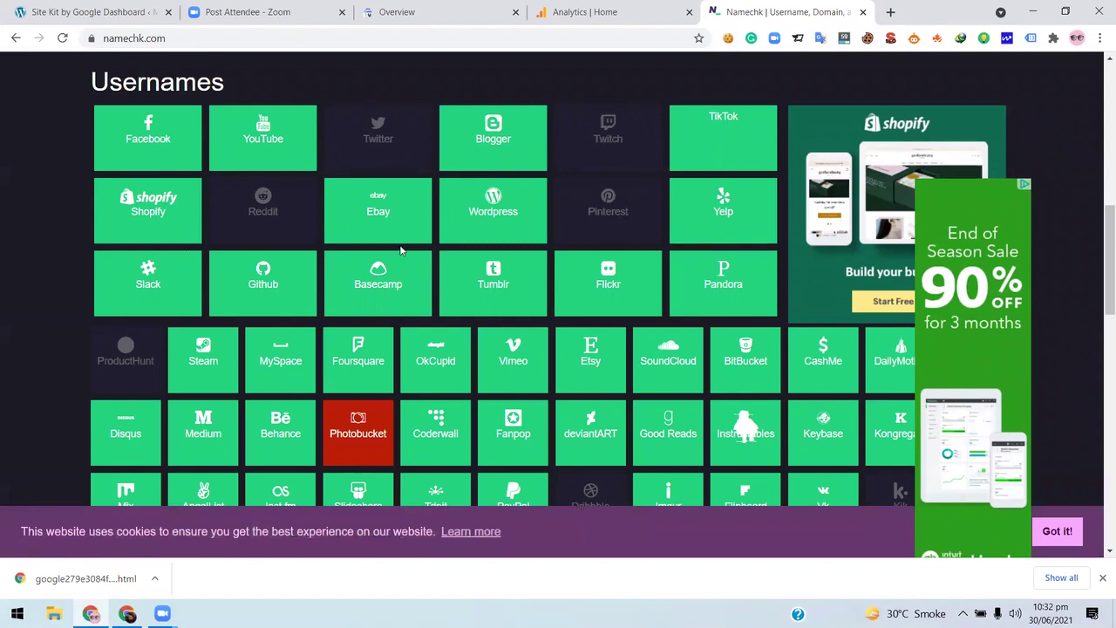
pyautogui.scroll(-1, 401, 250)
pyautogui.scroll(2, 400, 250)
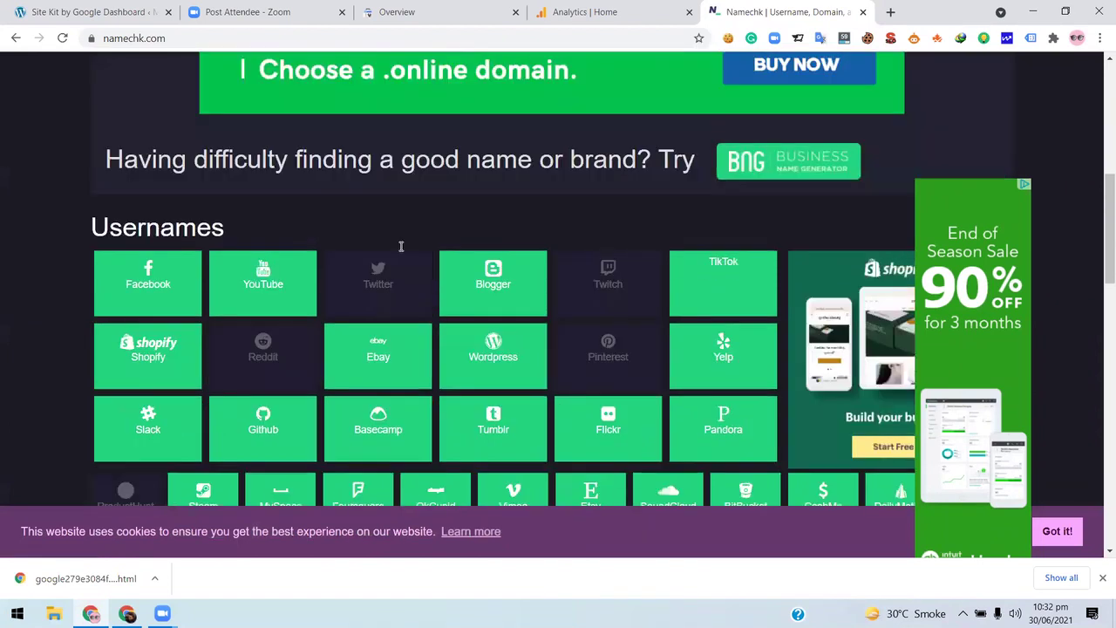
pyautogui.scroll(5, 400, 247)
pyautogui.scroll(1, 400, 250)
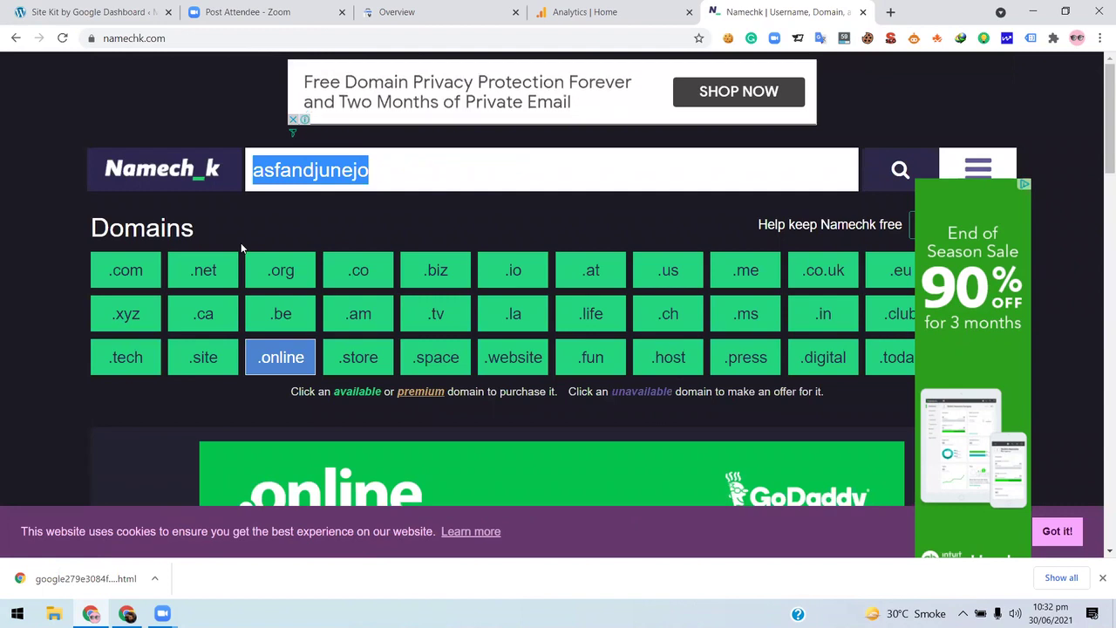
pyautogui.scroll(-1, 75, 261)
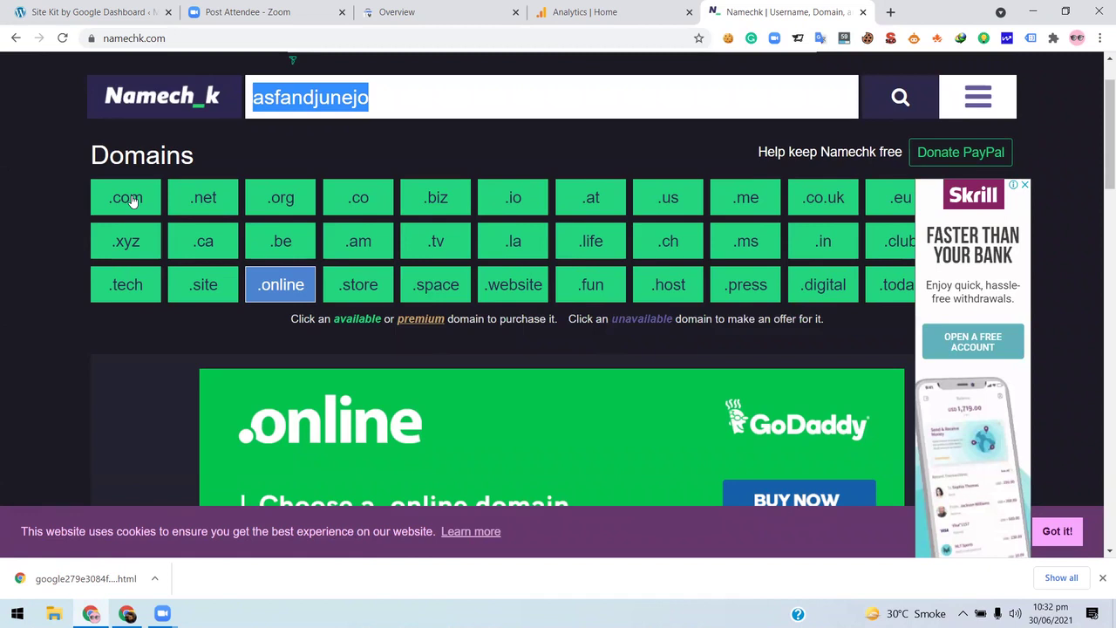
pyautogui.scroll(-6, 6, 207)
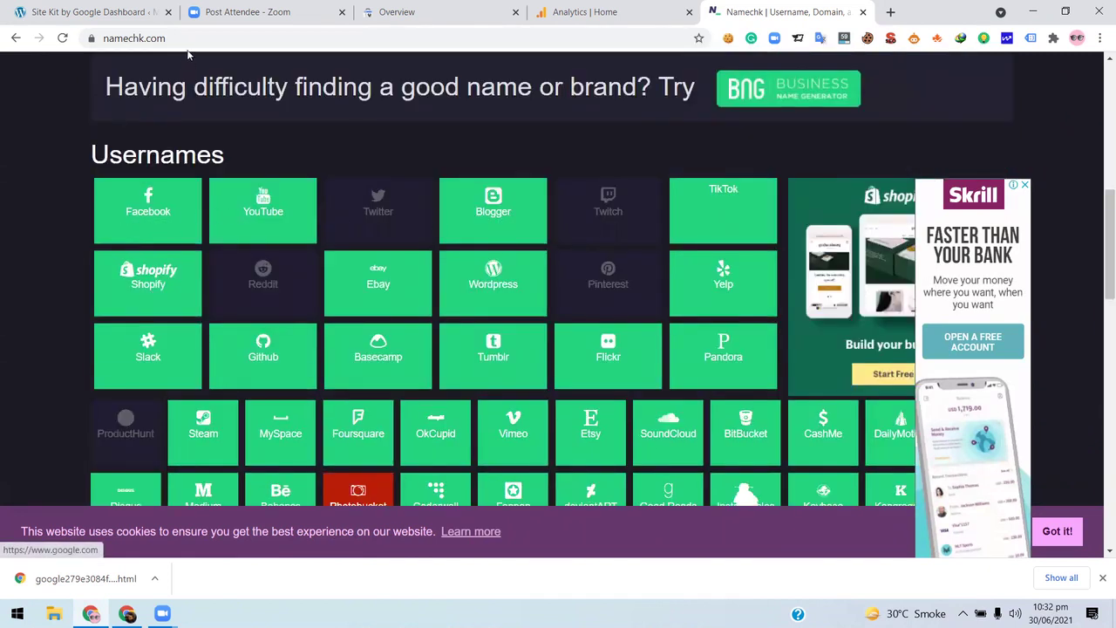
pyautogui.scroll(8, 188, 54)
# - Select the results page's web address and keep scanning the availability grid
pyautogui.click(162, 44)
pyautogui.click(102, 57)
pyautogui.scroll(-1, 101, 57)
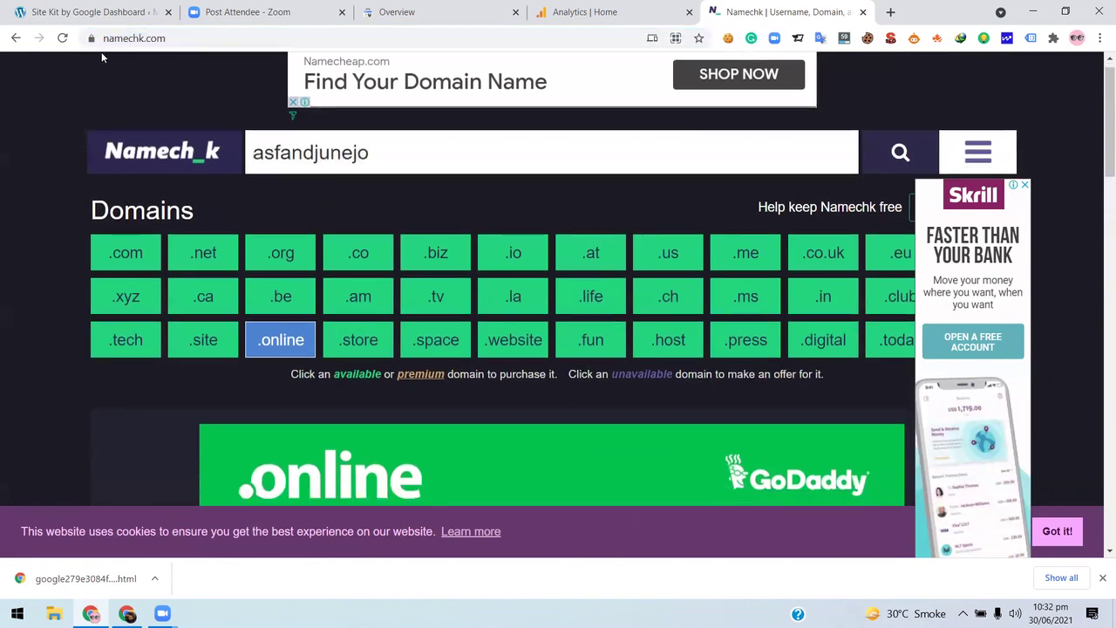
pyautogui.scroll(-1, 3, 179)
pyautogui.scroll(2, 2, 188)
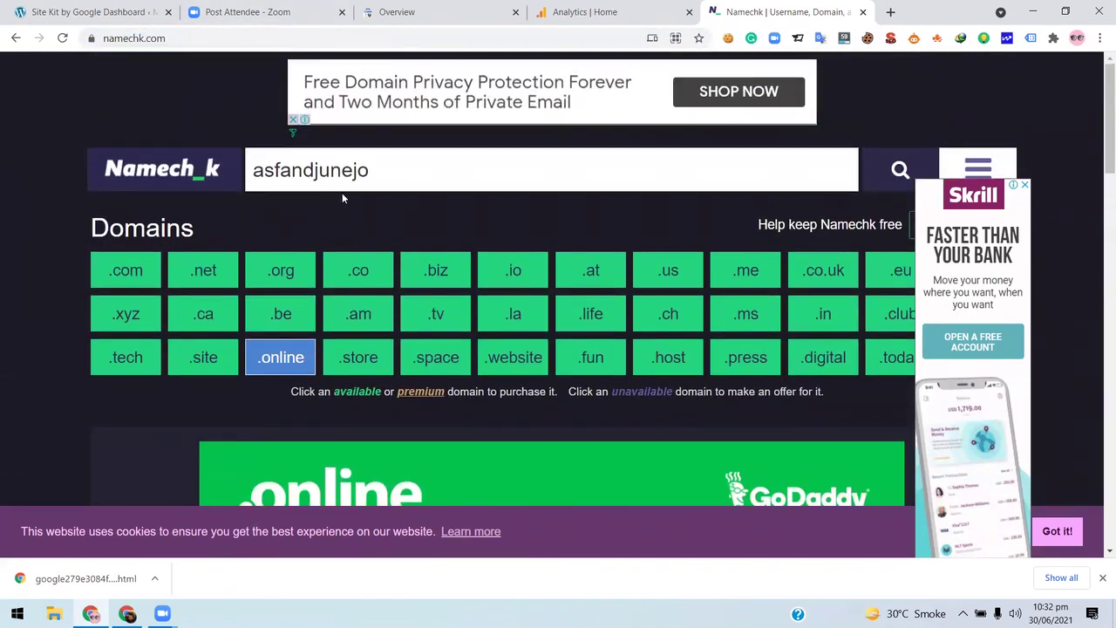
pyautogui.scroll(-5, 367, 313)
pyautogui.scroll(3, 461, 304)
# - Copy the Namechk results page's web address
pyautogui.doubleClick(174, 38)
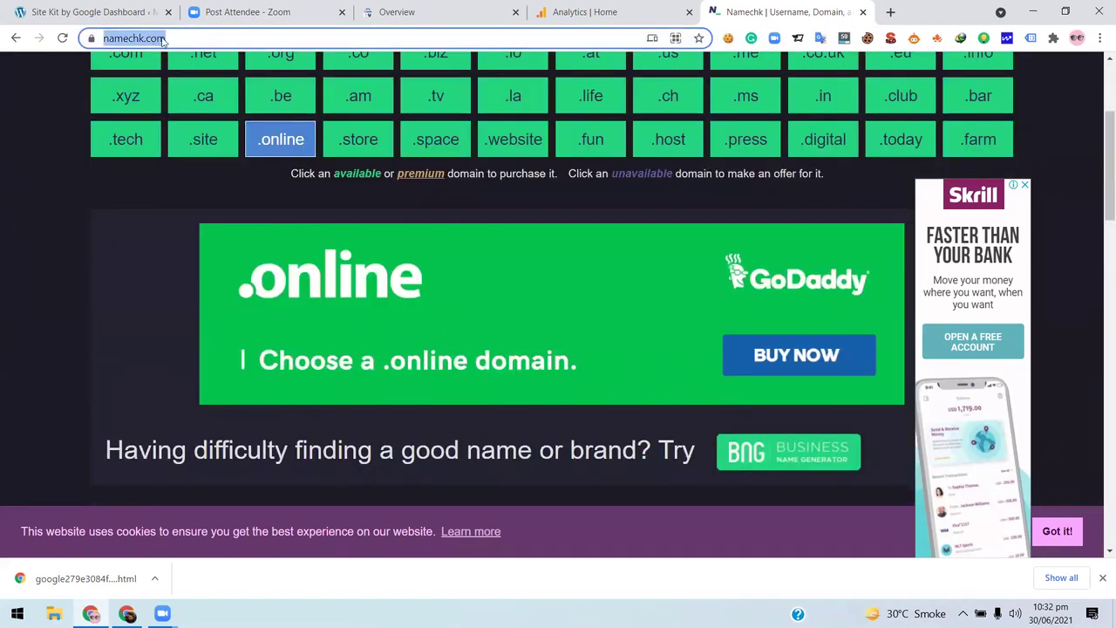
pyautogui.rightClick(174, 39)
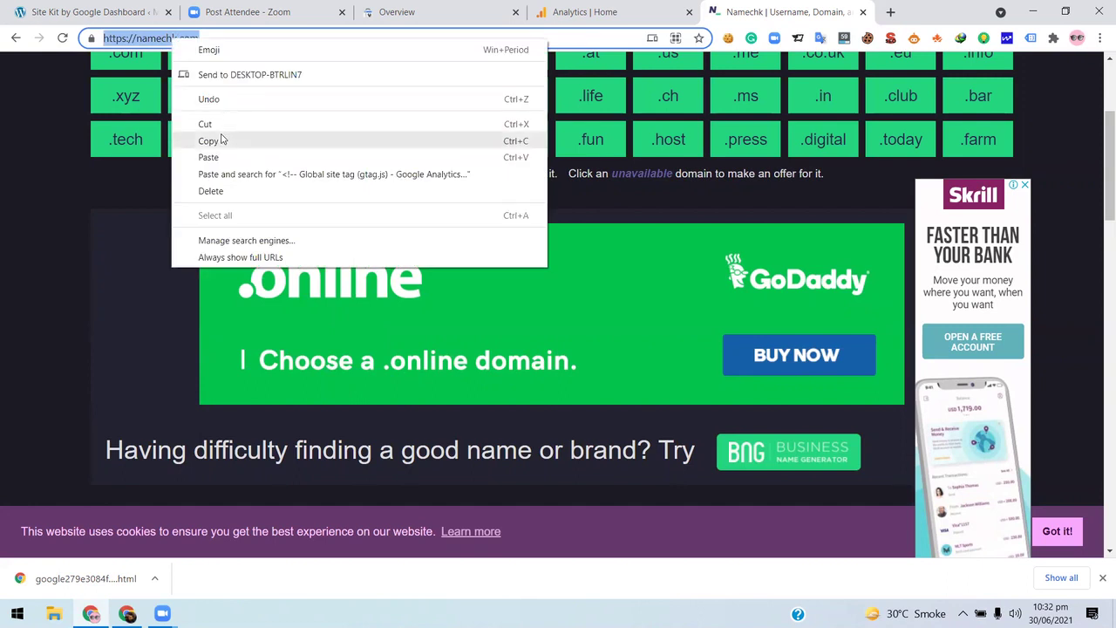
pyautogui.click(222, 139)
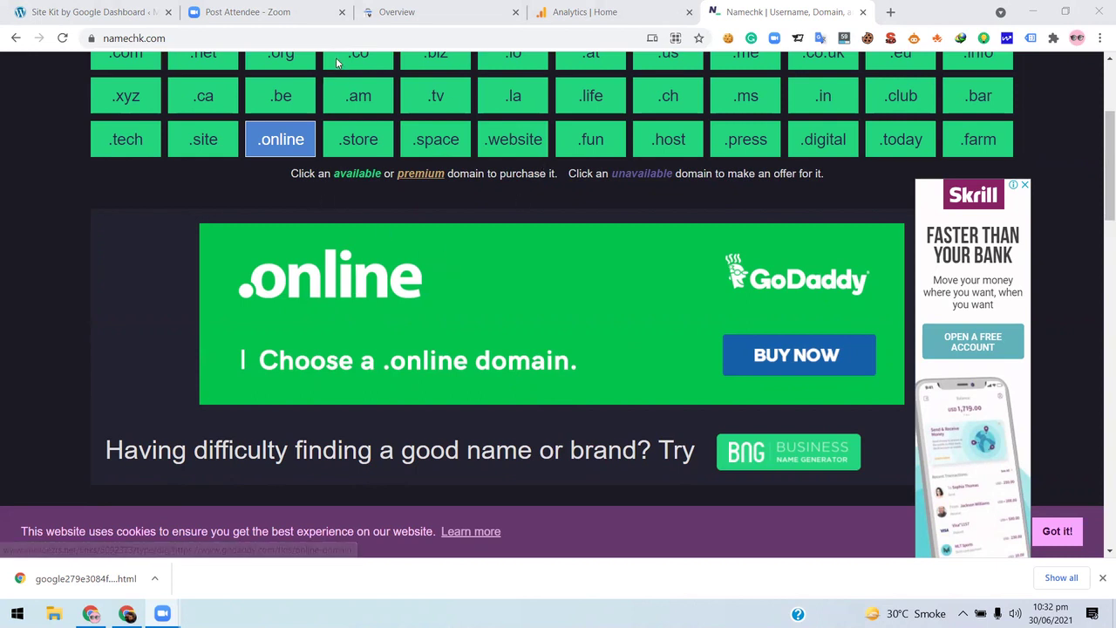
# - Bookmark the Namechk page in the Bookmarks bar folder
pyautogui.scroll(3, 35, 218)
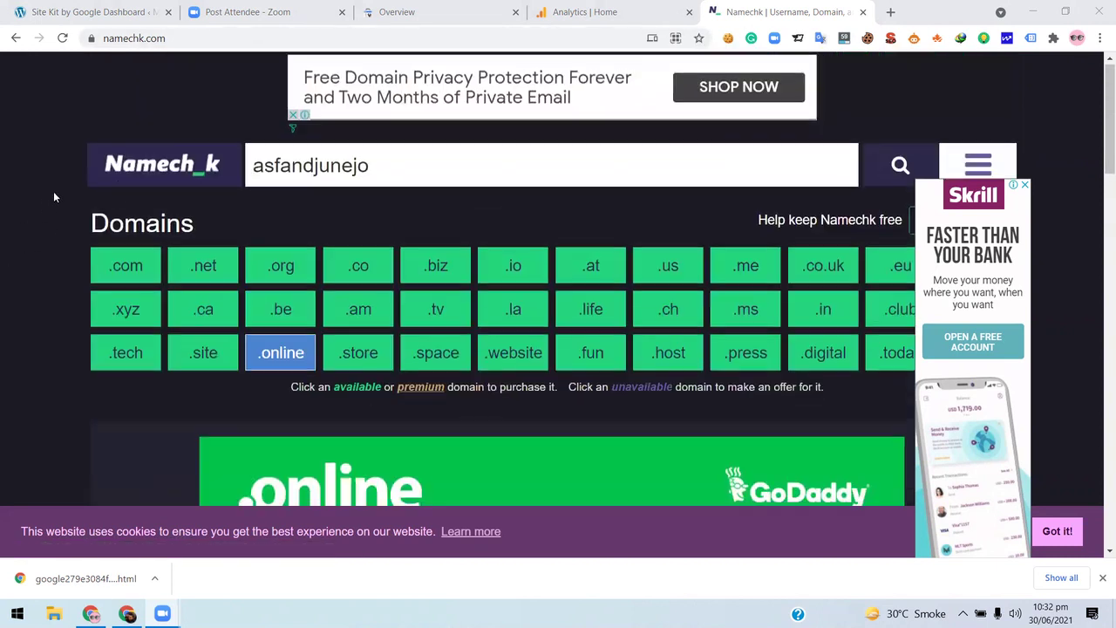
pyautogui.hotkey('ctrl', 'd')
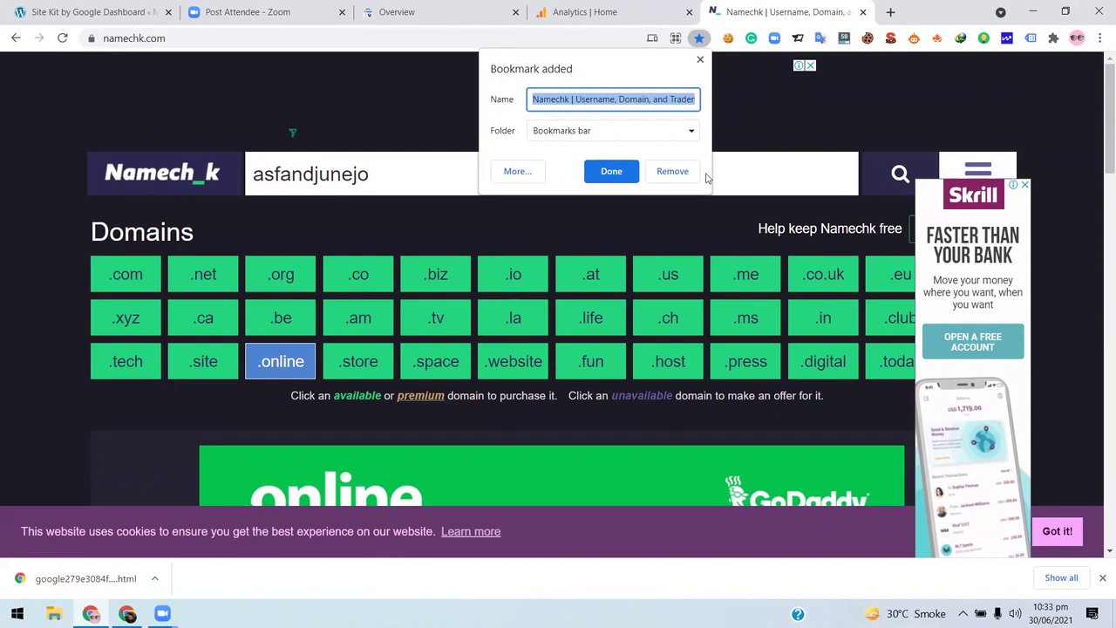
pyautogui.click(699, 59)
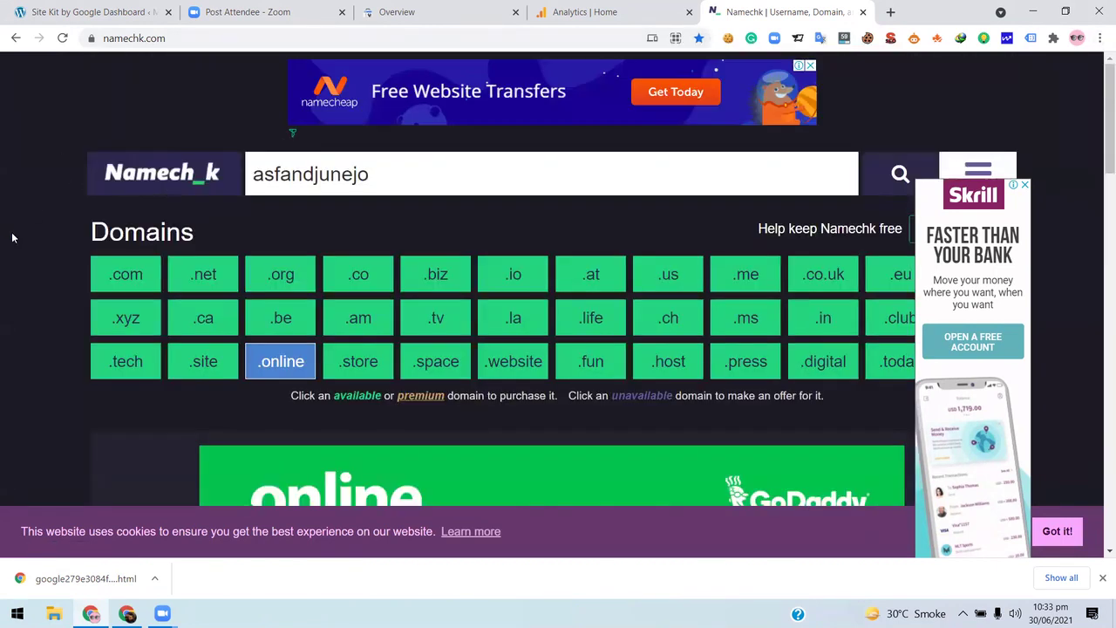
pyautogui.scroll(-8, 10, 236)
pyautogui.scroll(1, 147, 196)
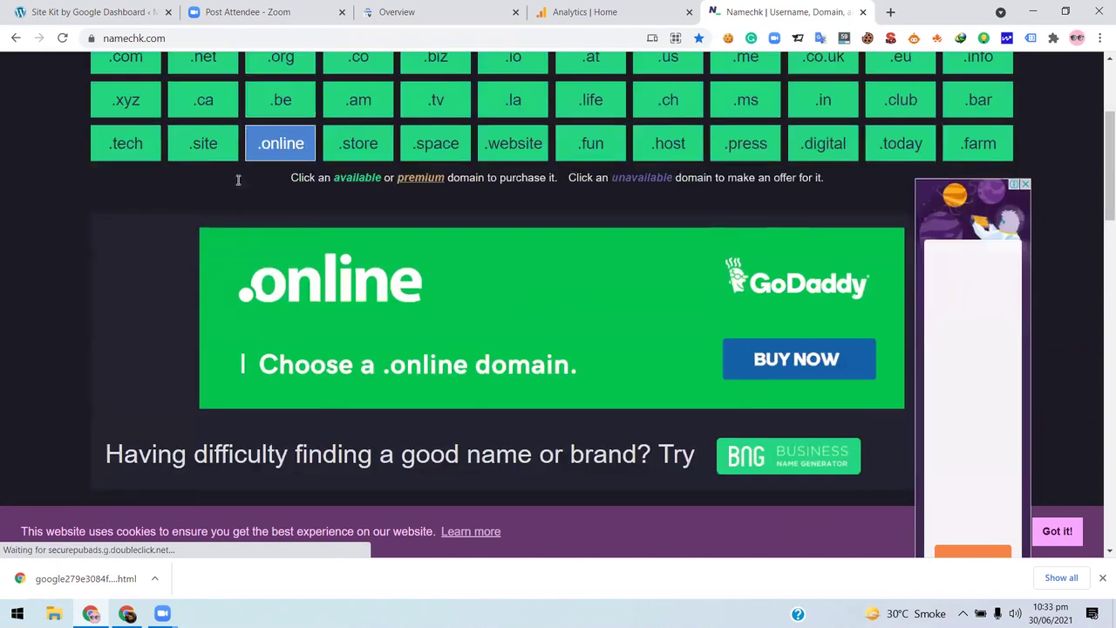
pyautogui.scroll(-4, 210, 215)
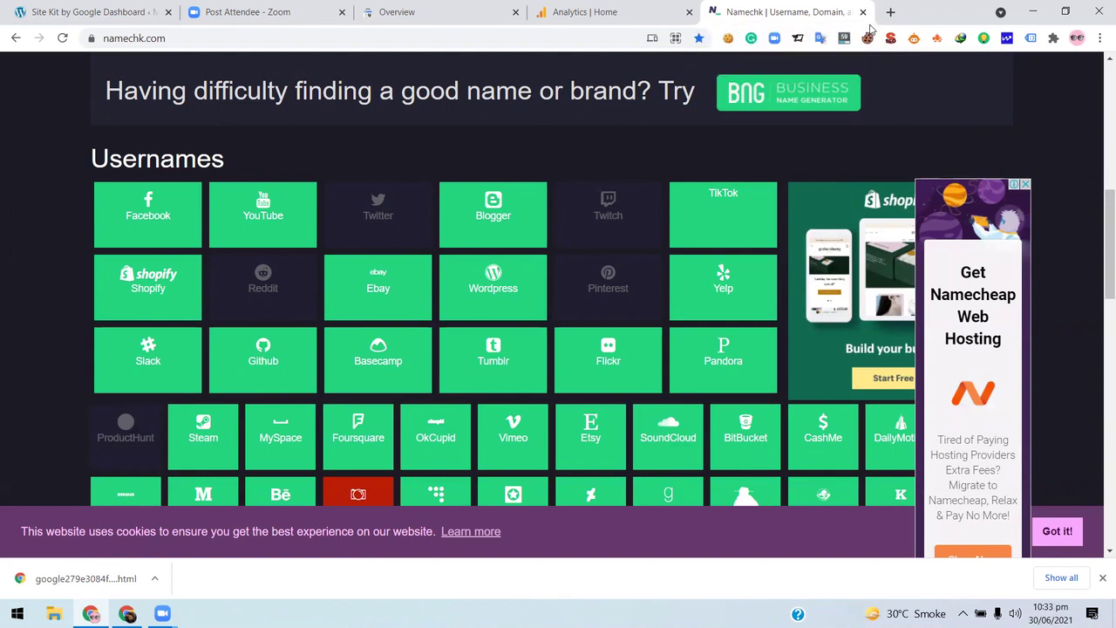
pyautogui.scroll(3, 236, 171)
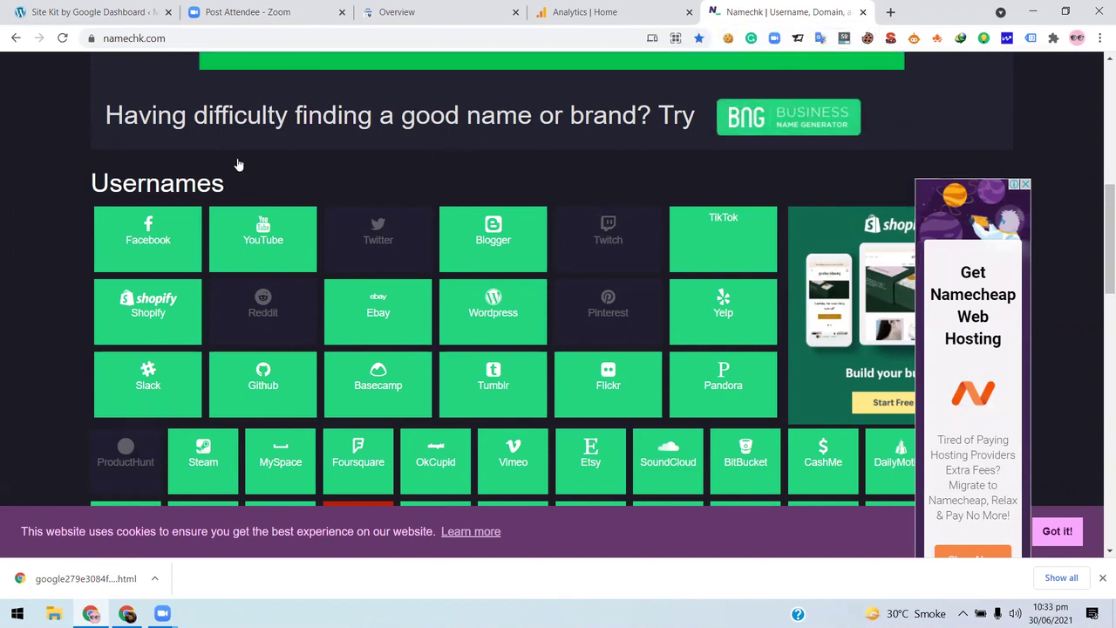
pyautogui.scroll(-3, 236, 164)
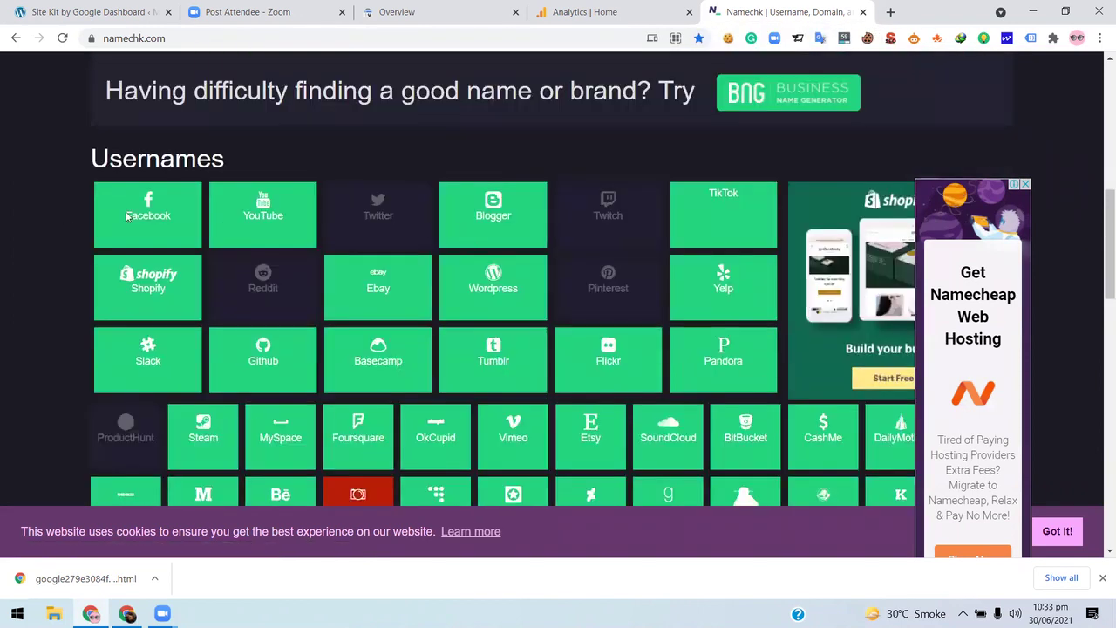
pyautogui.scroll(-2, 639, 177)
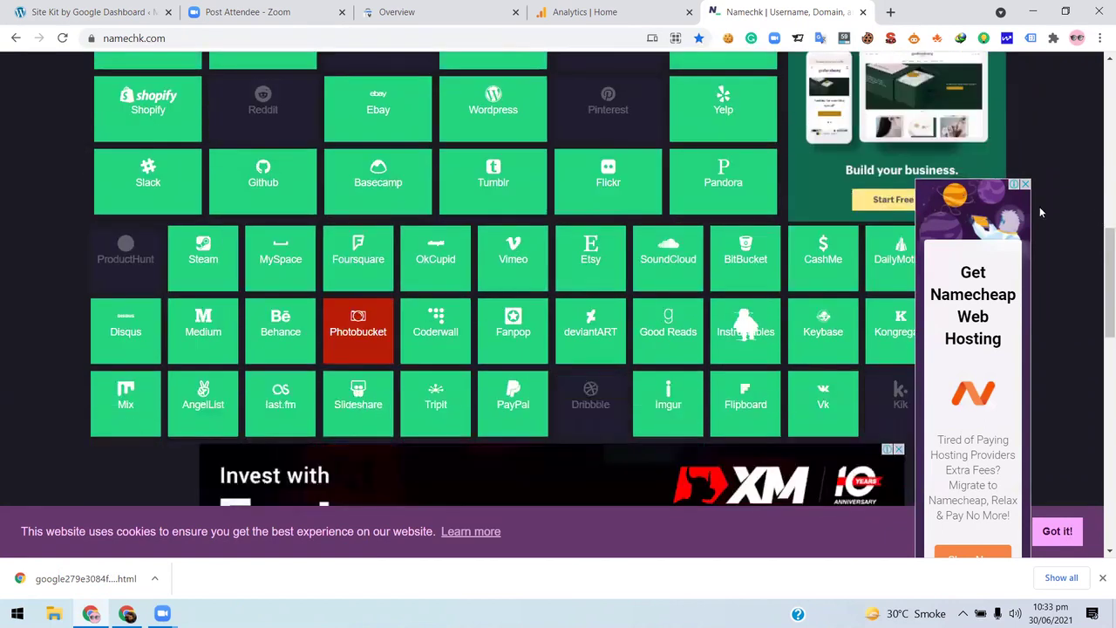
pyautogui.click(1024, 185)
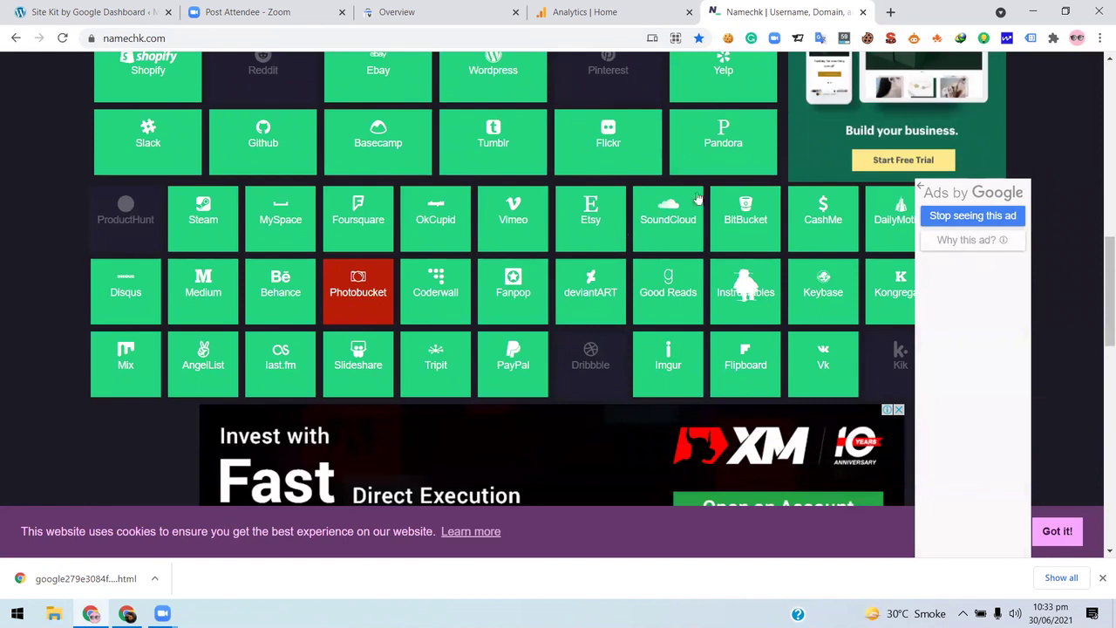
# - Close the XM ad between the username tiles and the reappeared Namecheap ad
pyautogui.scroll(-3, 316, 278)
pyautogui.scroll(-3, 413, 297)
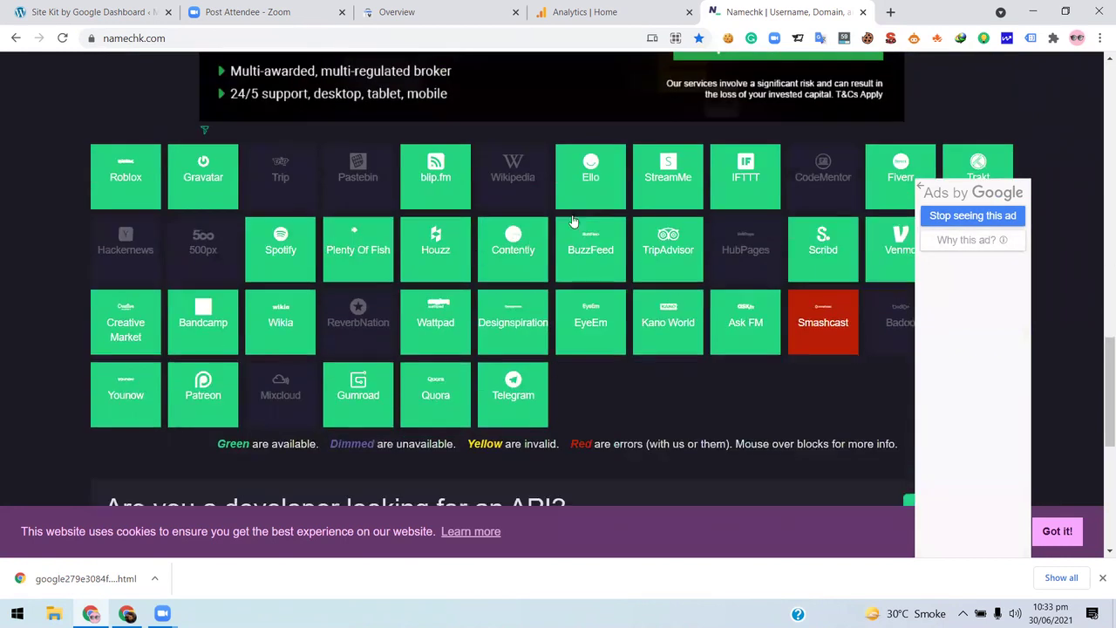
pyautogui.scroll(3, 256, 233)
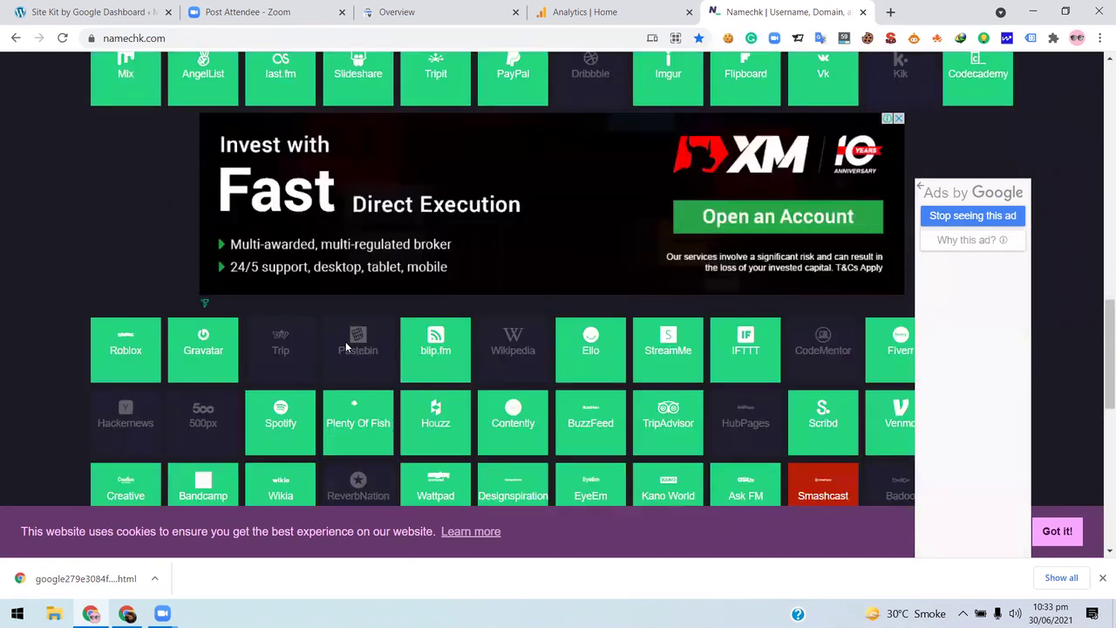
pyautogui.scroll(-2, 345, 341)
pyautogui.scroll(-1, 630, 203)
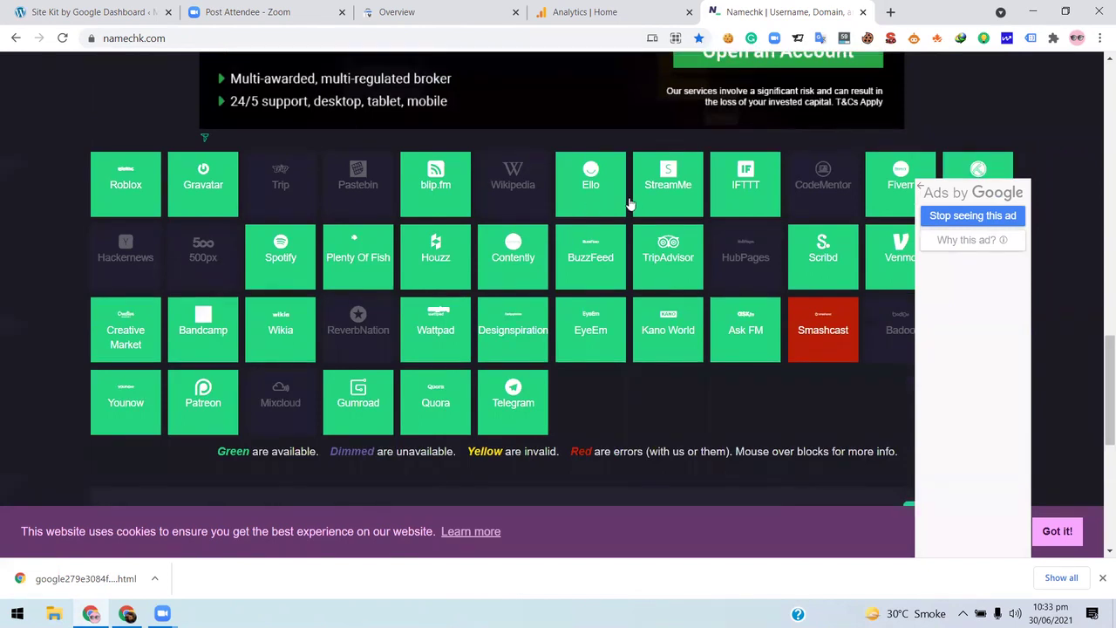
pyautogui.scroll(-2, 630, 203)
pyautogui.scroll(4, 782, 192)
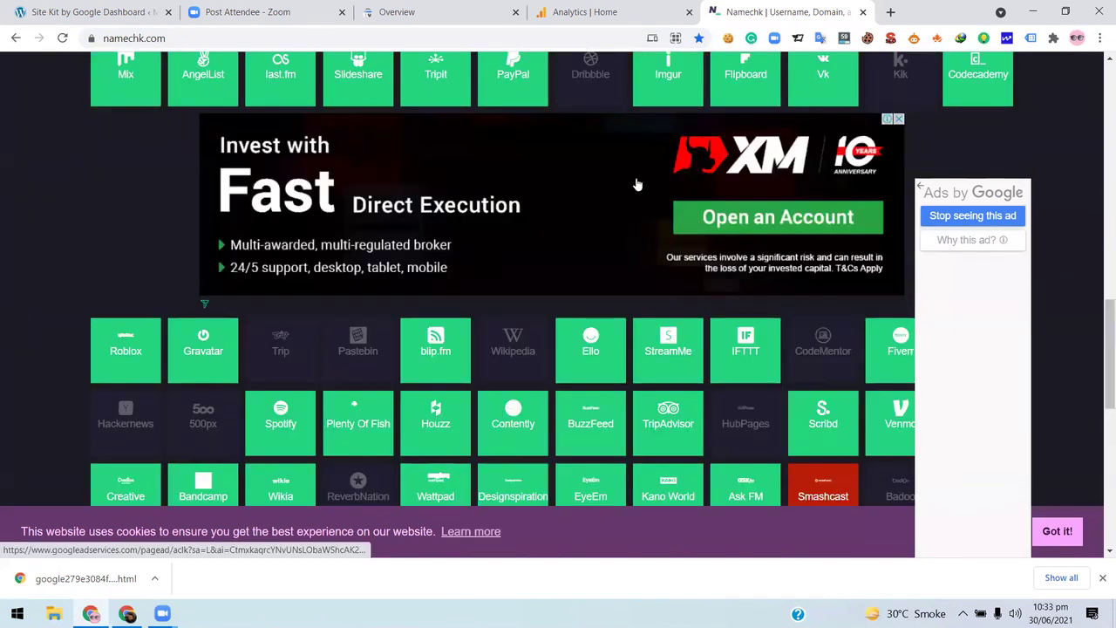
pyautogui.click(897, 120)
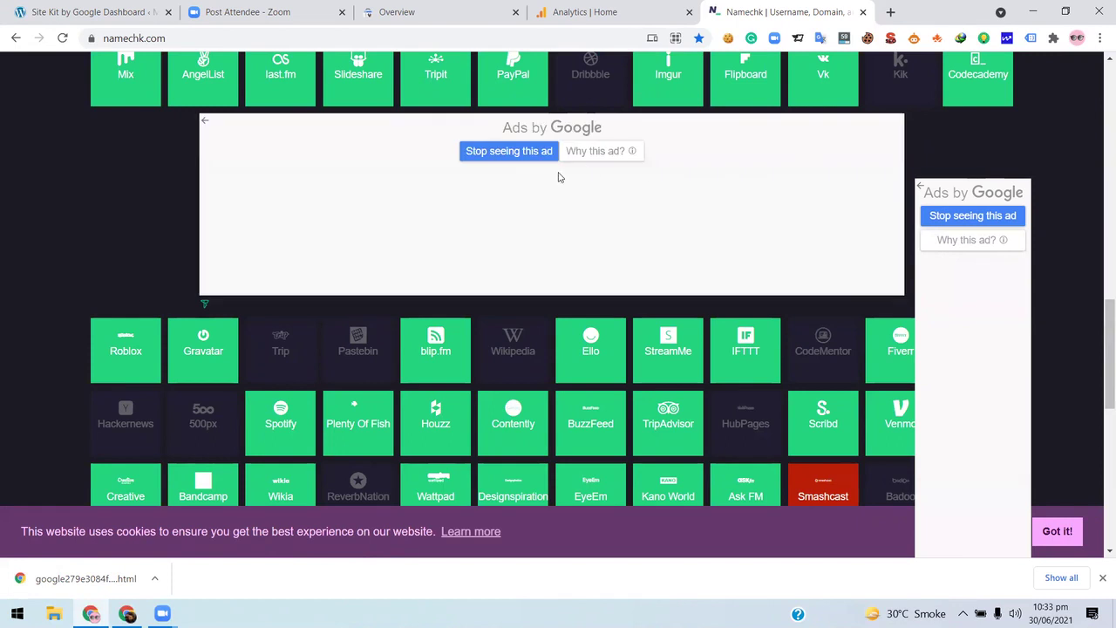
pyautogui.scroll(3, 423, 254)
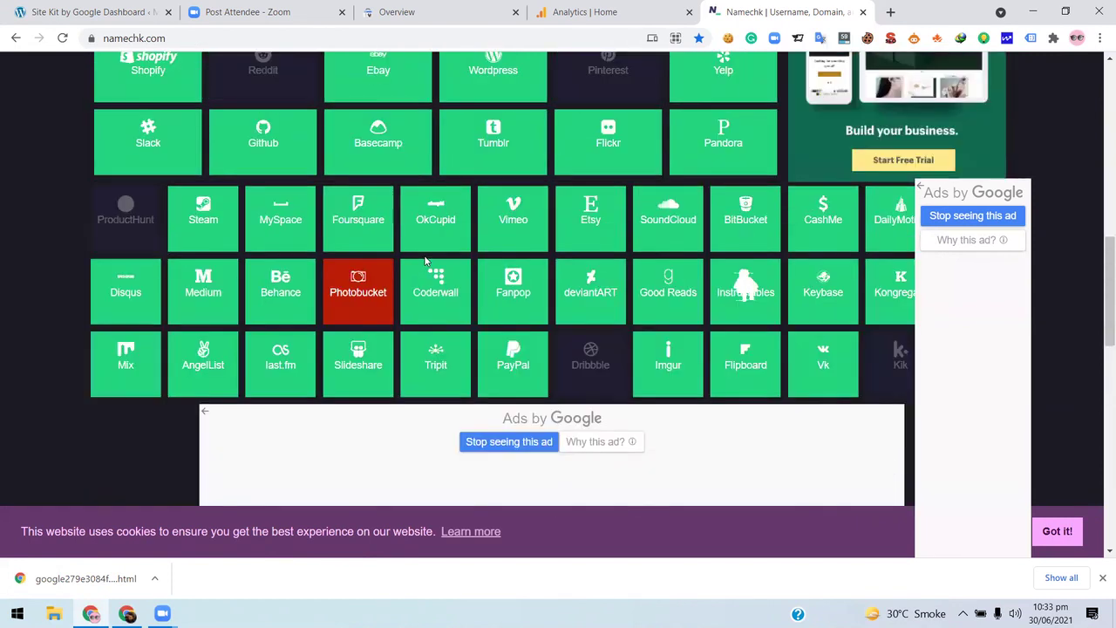
pyautogui.scroll(-5, 424, 259)
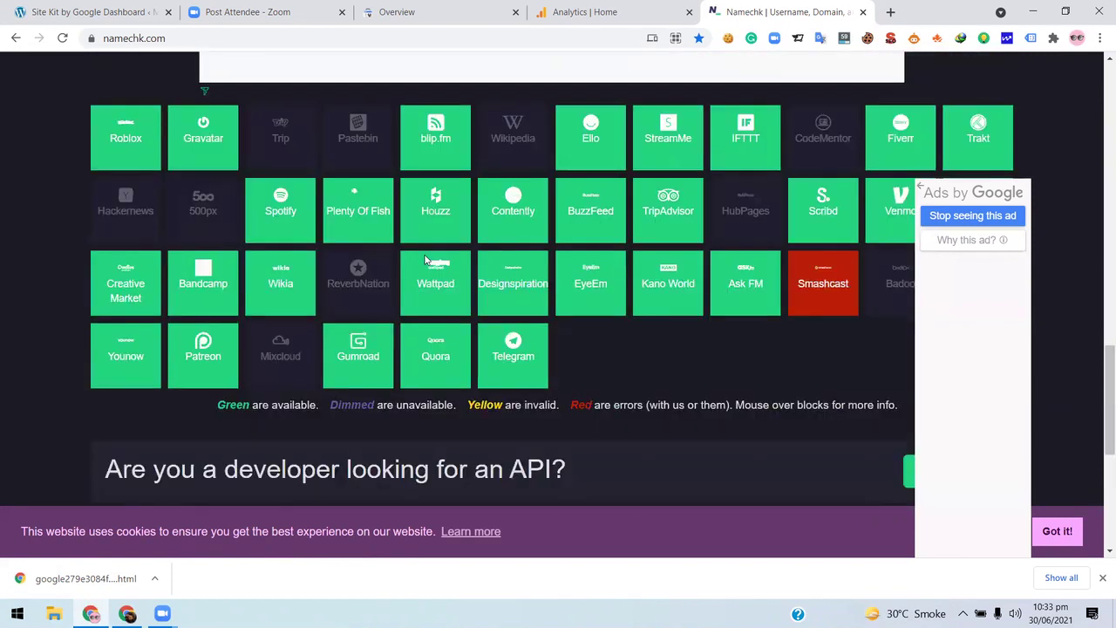
pyautogui.scroll(-2, 424, 253)
pyautogui.scroll(9, 424, 254)
pyautogui.scroll(-2, 1027, 189)
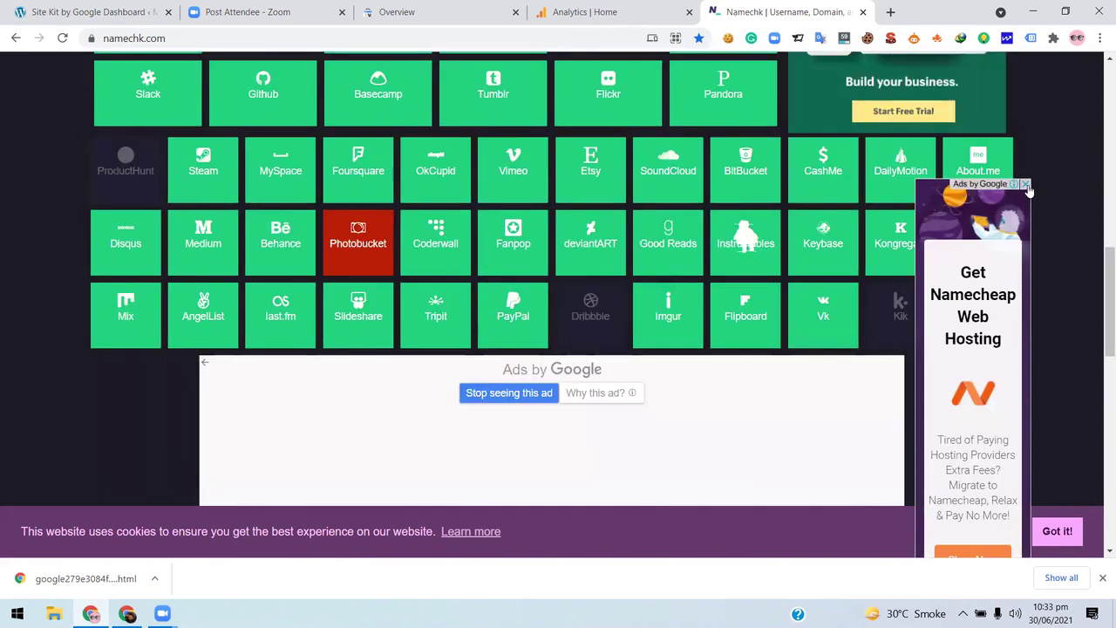
pyautogui.click(1026, 186)
# - Review the domain listing, with every ending from .com to .digital available
pyautogui.scroll(-5, 673, 292)
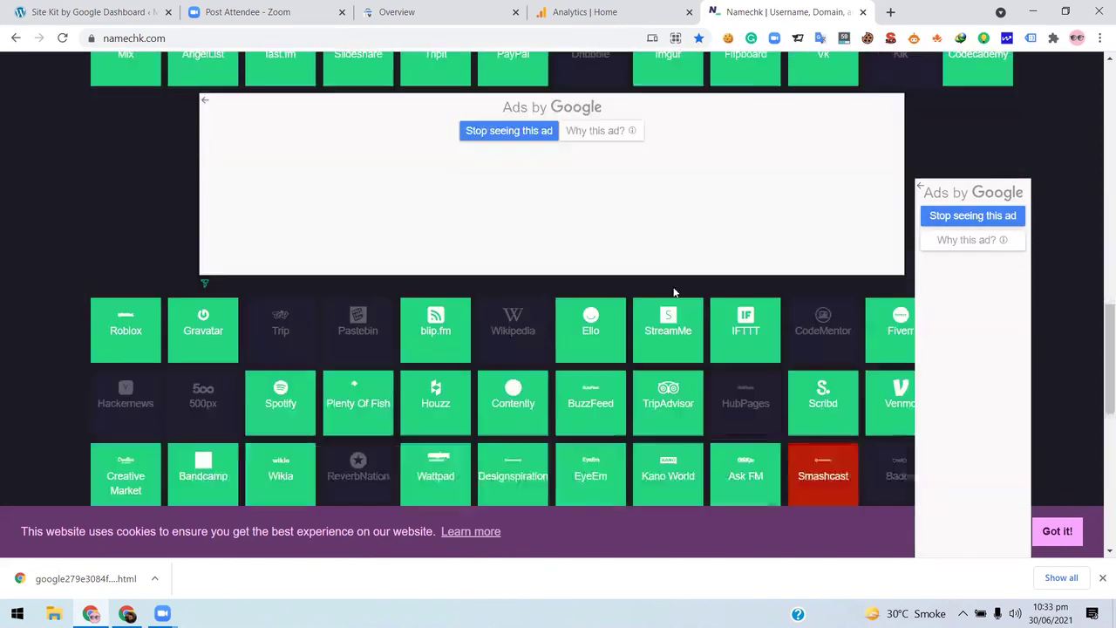
pyautogui.scroll(-4, 673, 292)
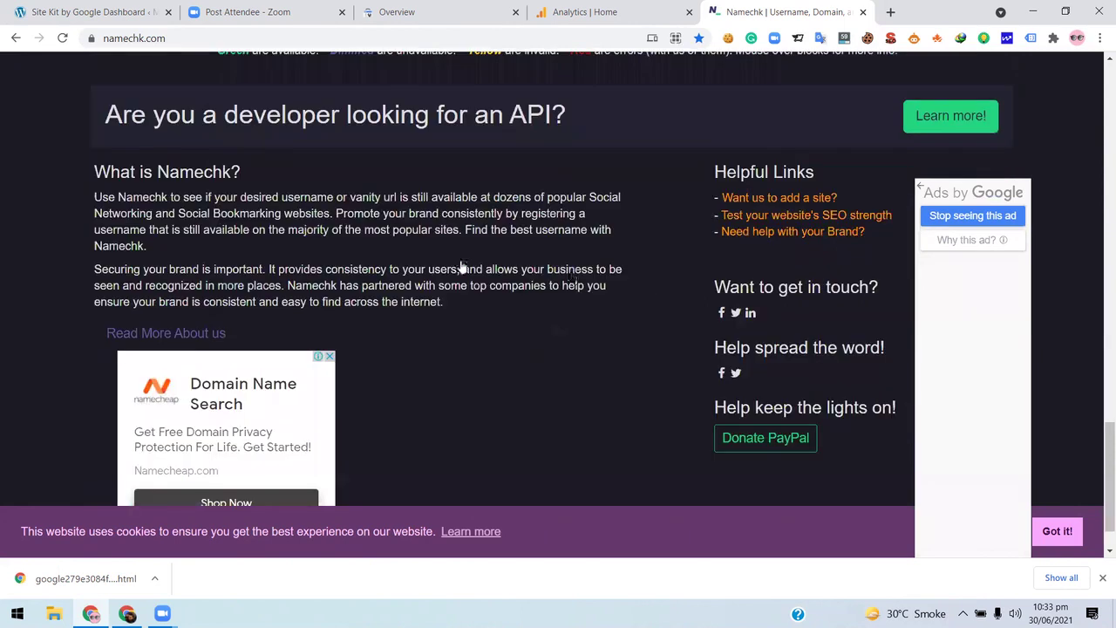
pyautogui.scroll(10, 459, 267)
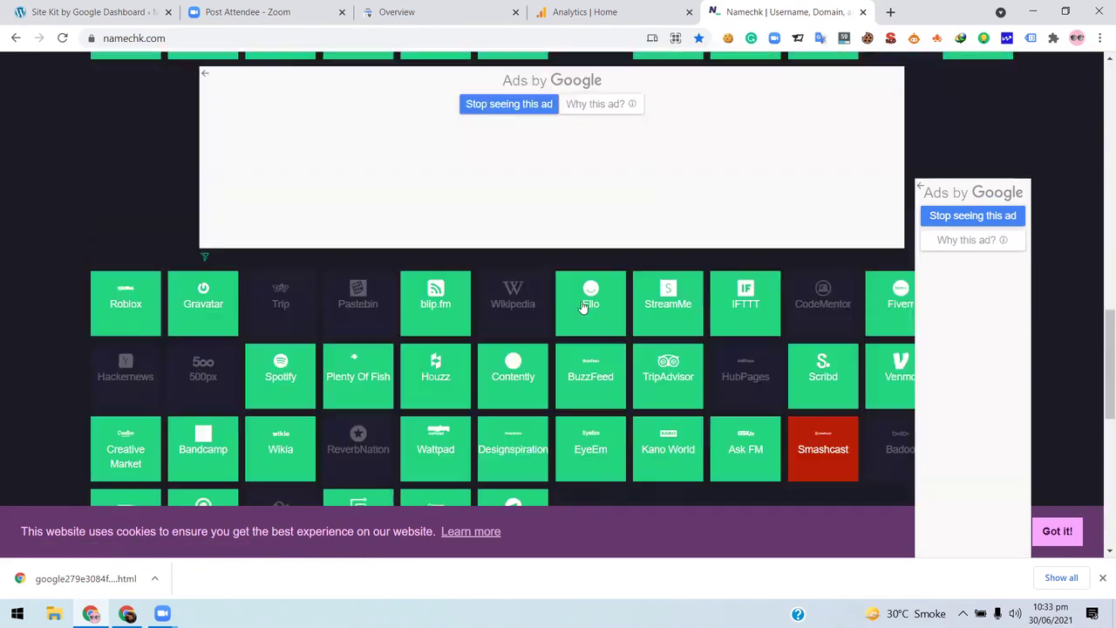
pyautogui.scroll(4, 409, 200)
pyautogui.scroll(3, 426, 203)
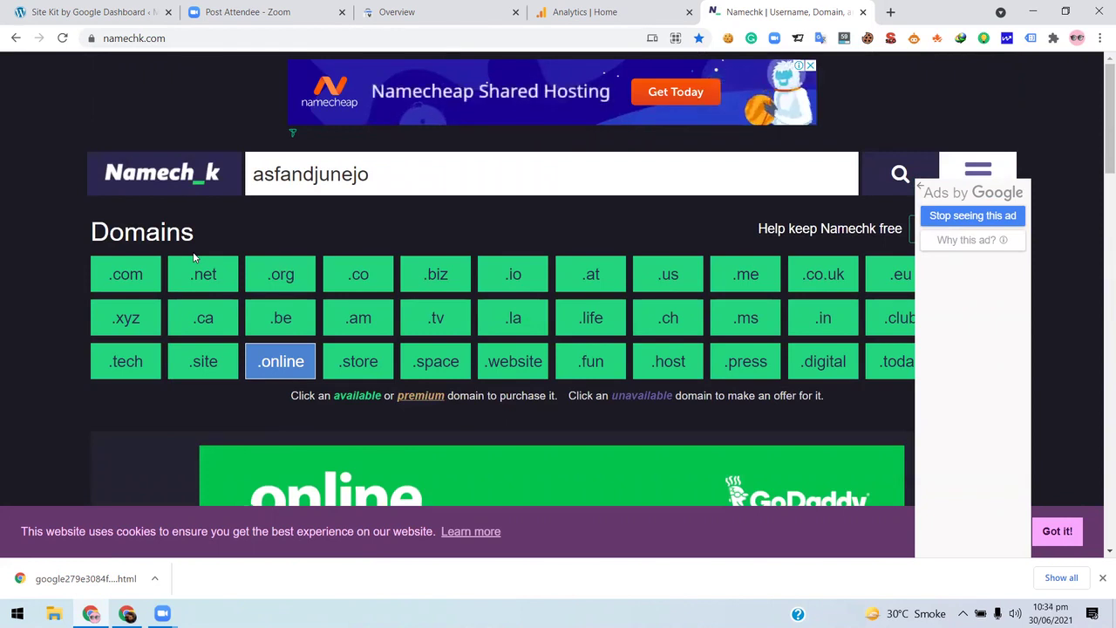
pyautogui.scroll(-1, 383, 184)
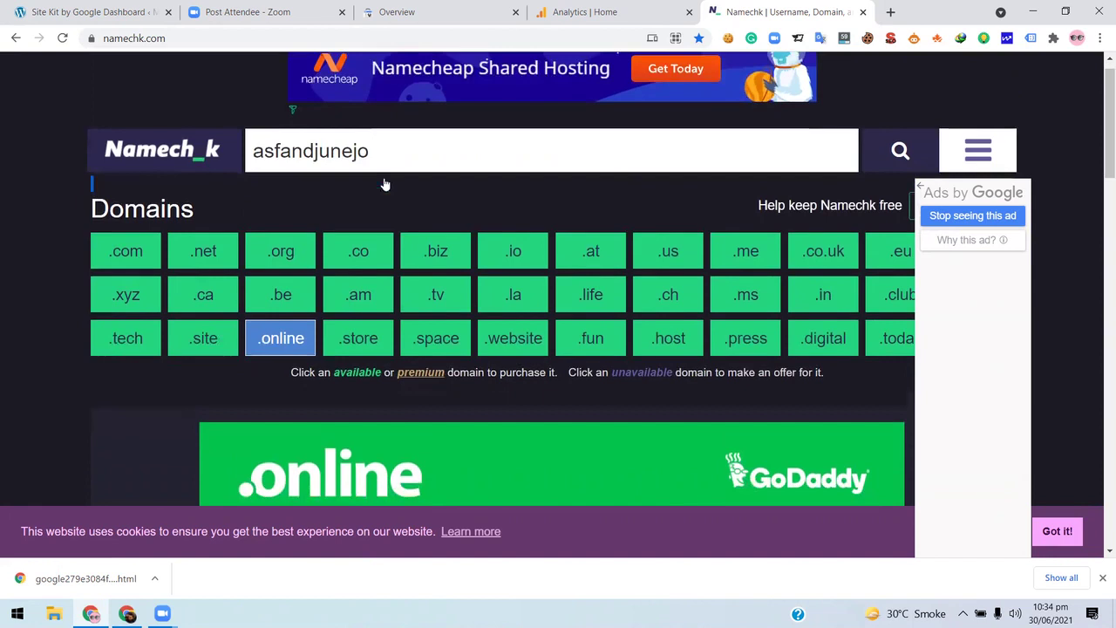
pyautogui.scroll(-4, 143, 318)
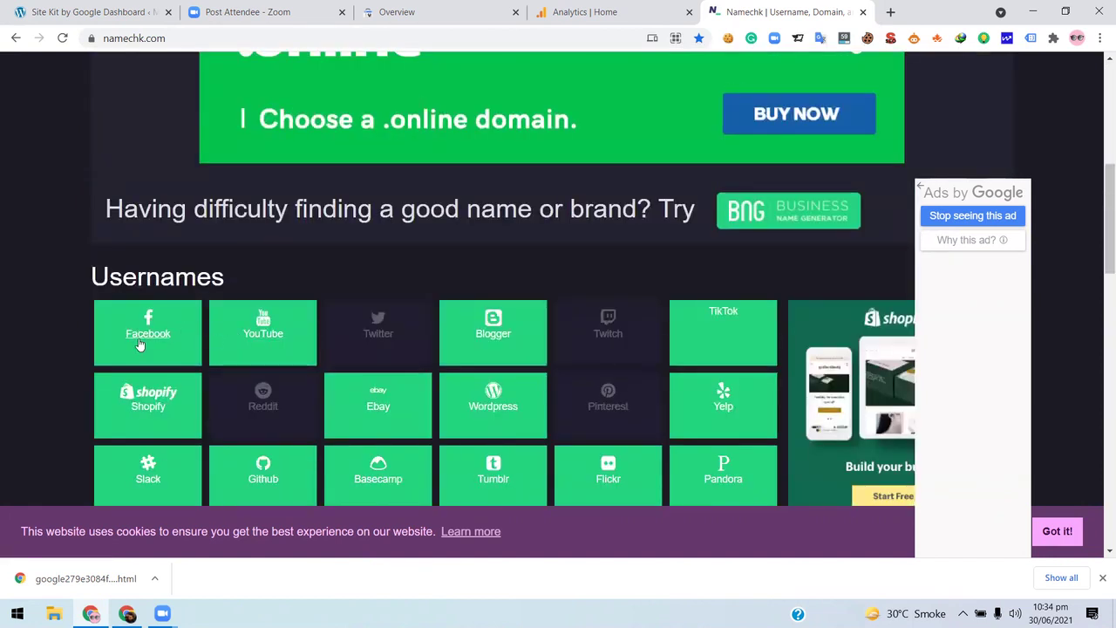
pyautogui.scroll(5, 261, 262)
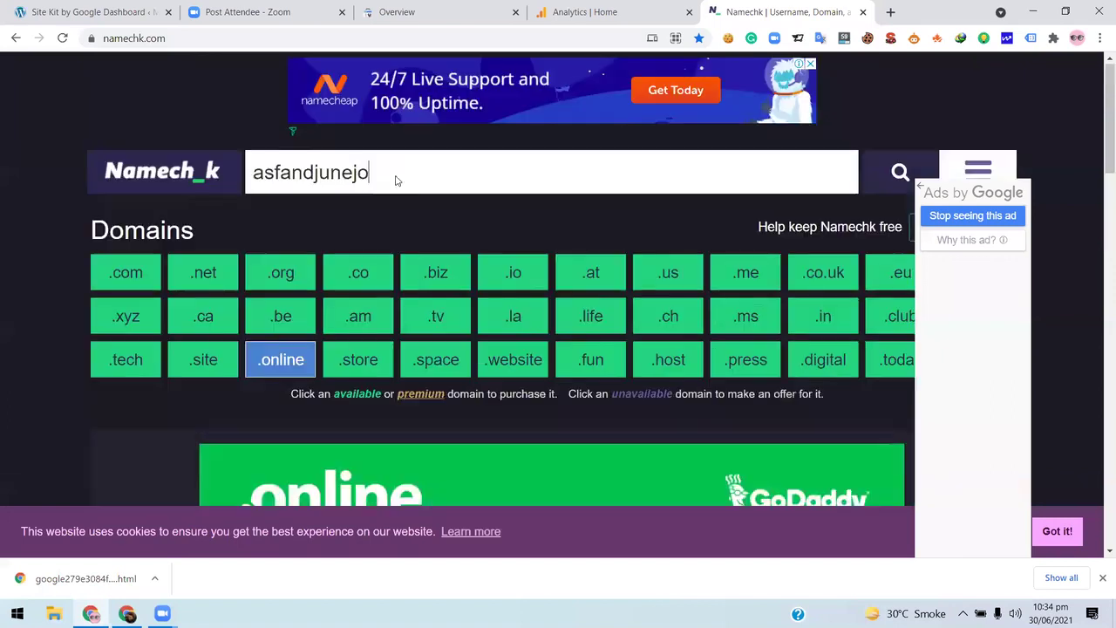
pyautogui.scroll(-1, 399, 168)
pyautogui.tripleClick(399, 169)
pyautogui.scroll(1, 398, 168)
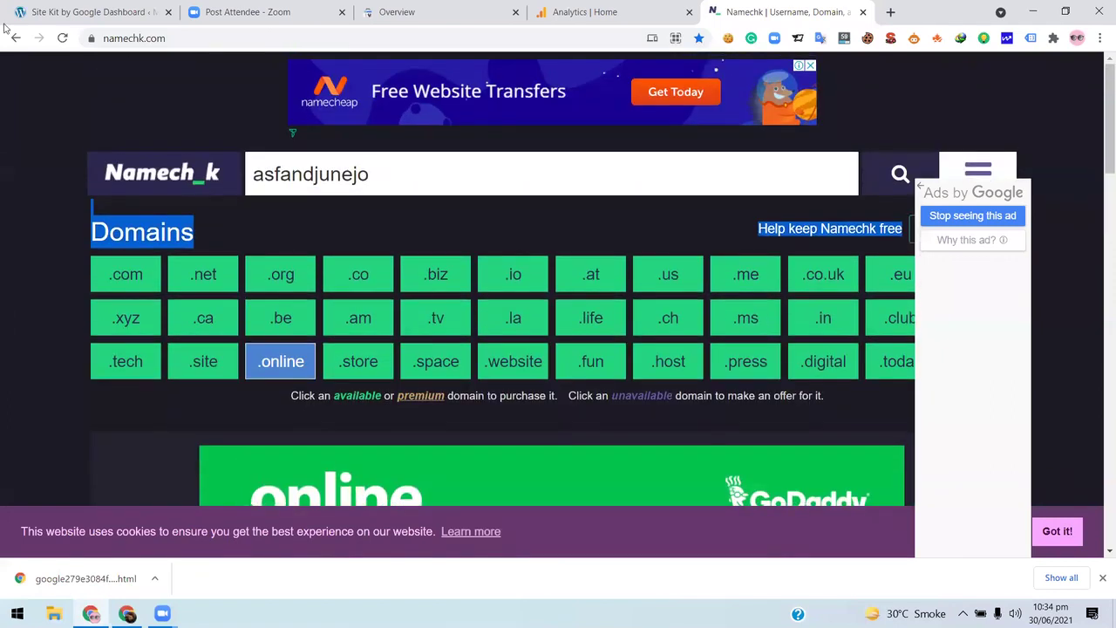
# - Reload Namechk and run an availability search for cocacola
pyautogui.click(62, 38)
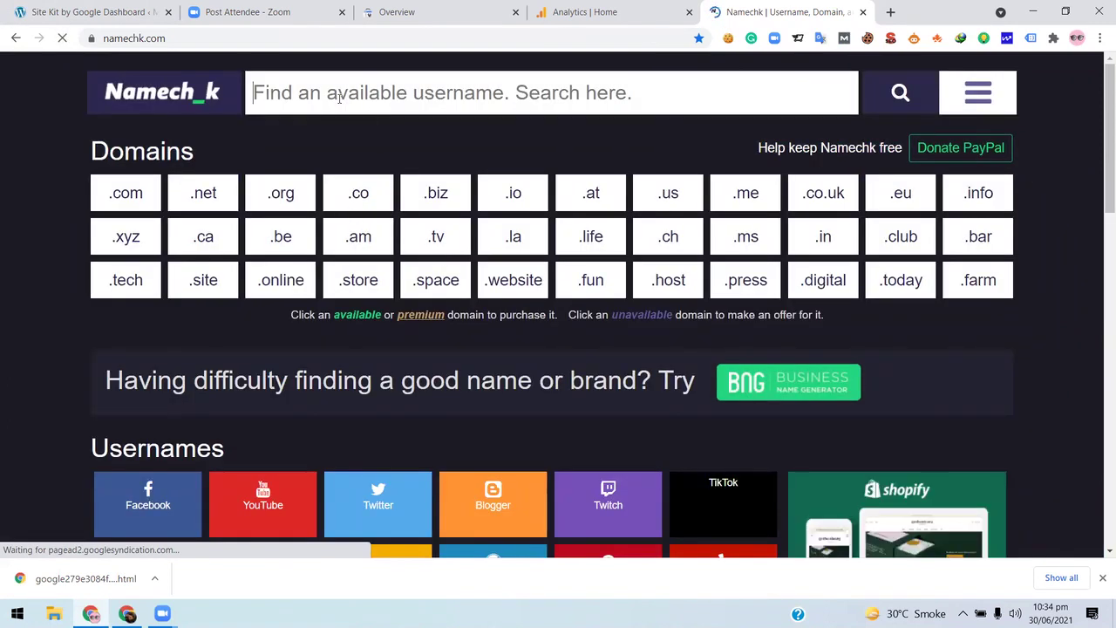
pyautogui.scroll(-1, 339, 100)
pyautogui.write('co')
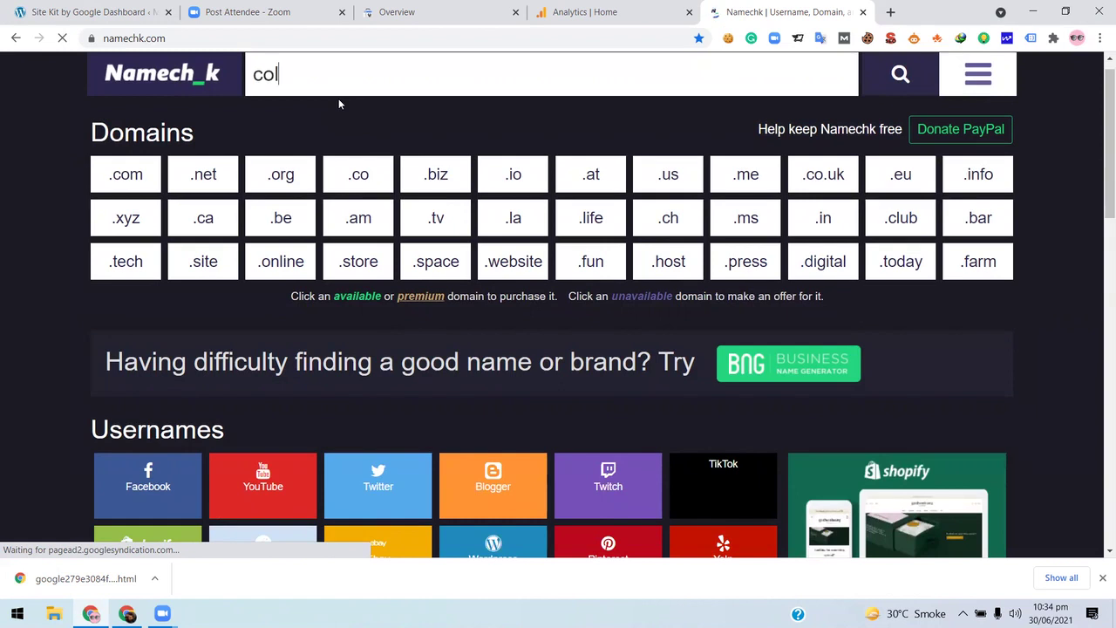
pyautogui.write('caco')
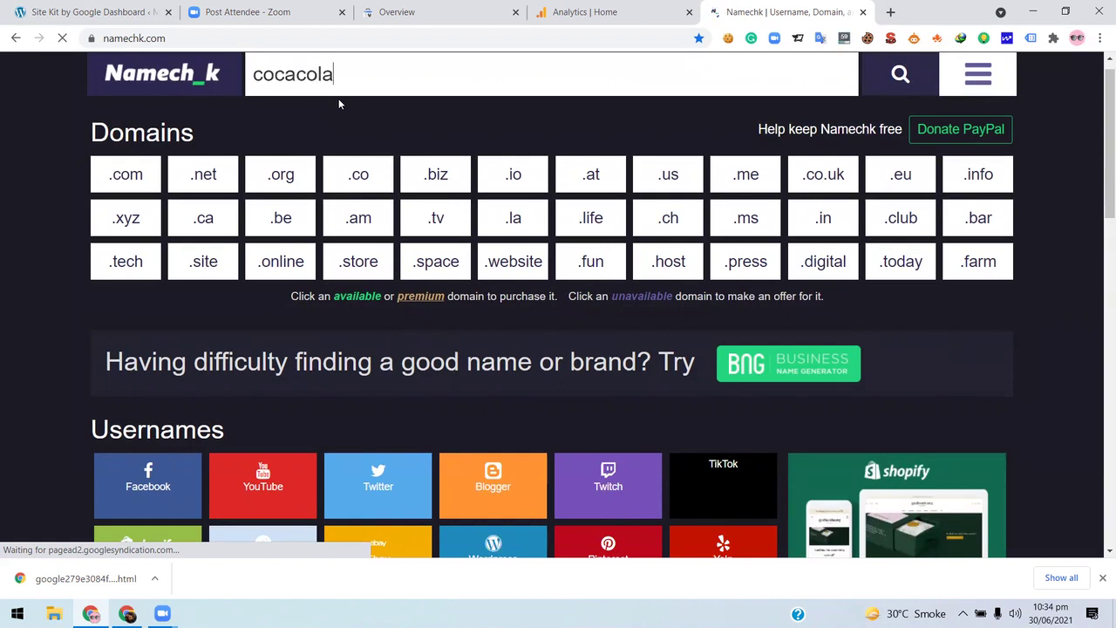
pyautogui.click(900, 76)
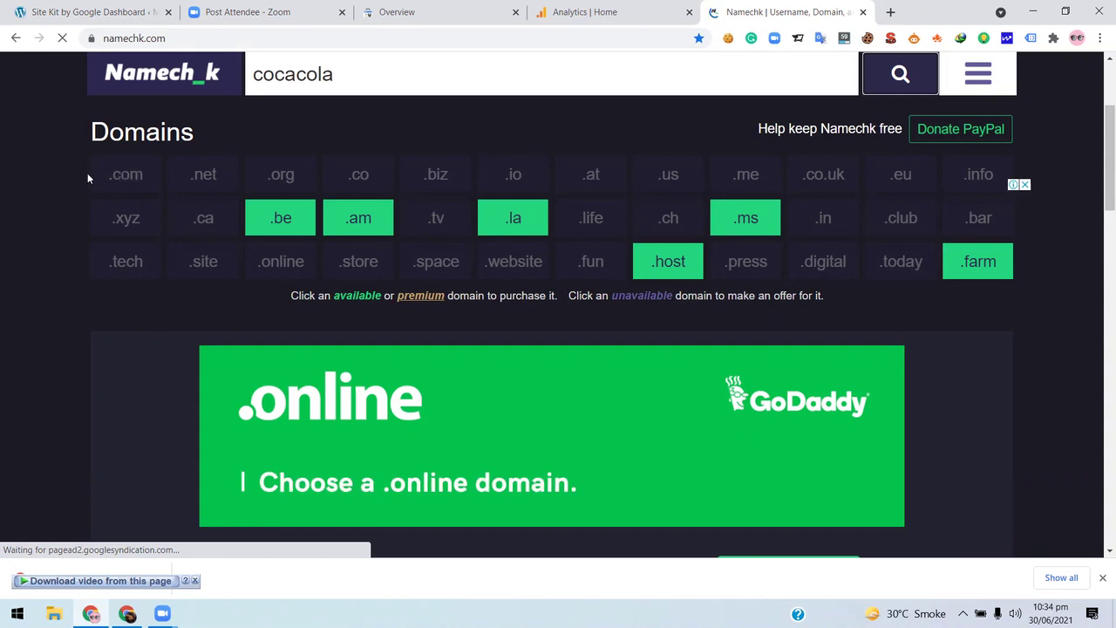
pyautogui.scroll(-2, 269, 312)
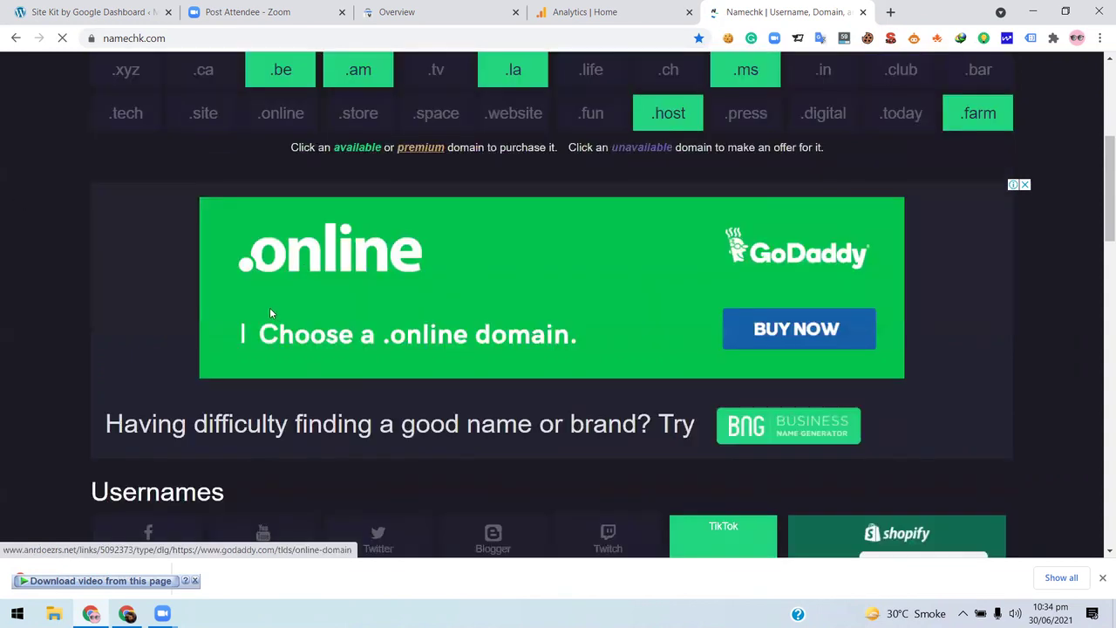
# - Buy cocacola.be through Namecheap, opening its Domain Name Search in a new tab
pyautogui.scroll(5, 350, 393)
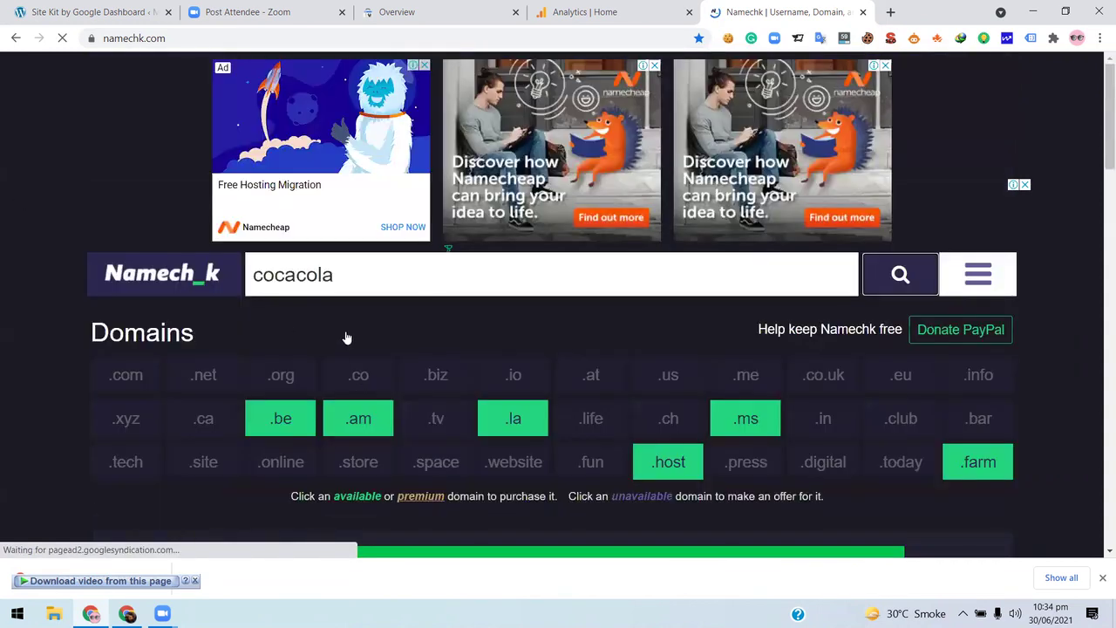
pyautogui.scroll(-4, 344, 336)
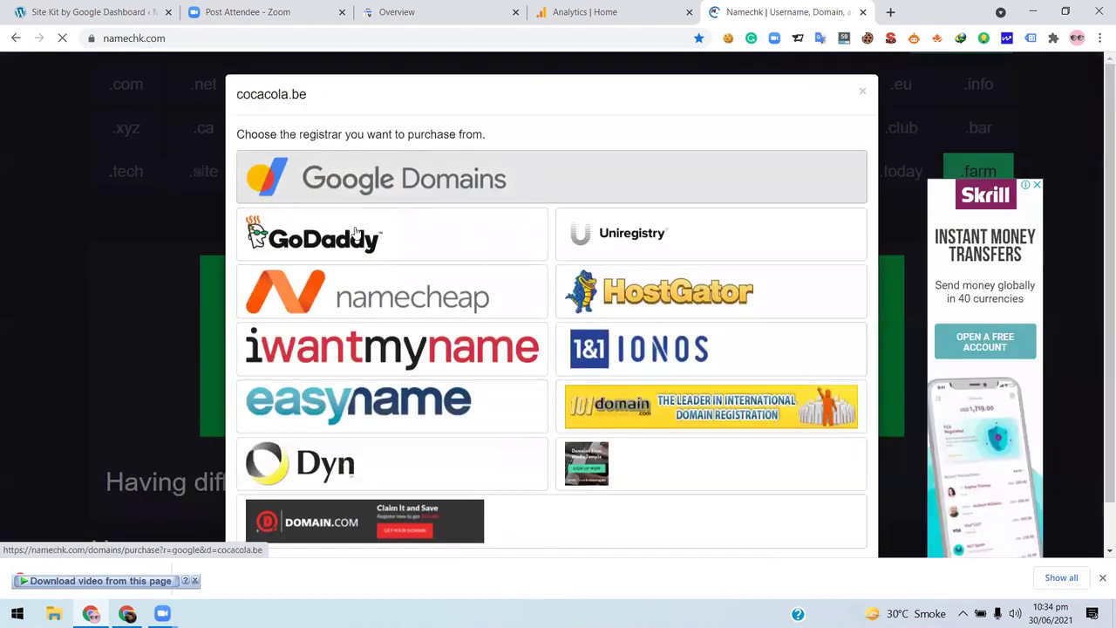
pyautogui.scroll(-1, 370, 278)
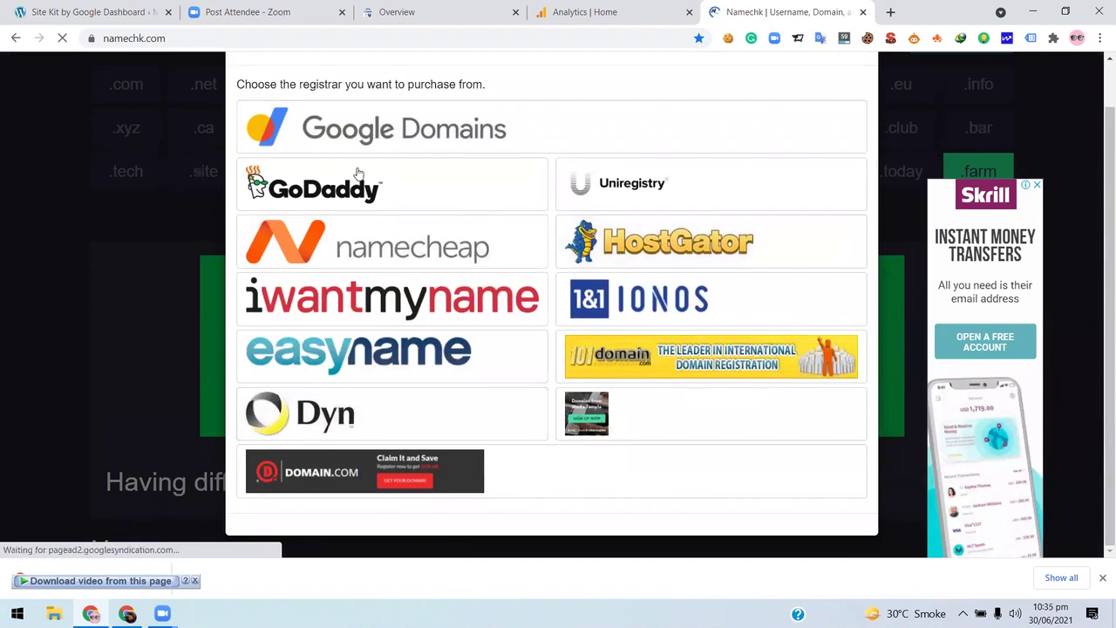
pyautogui.click(410, 242)
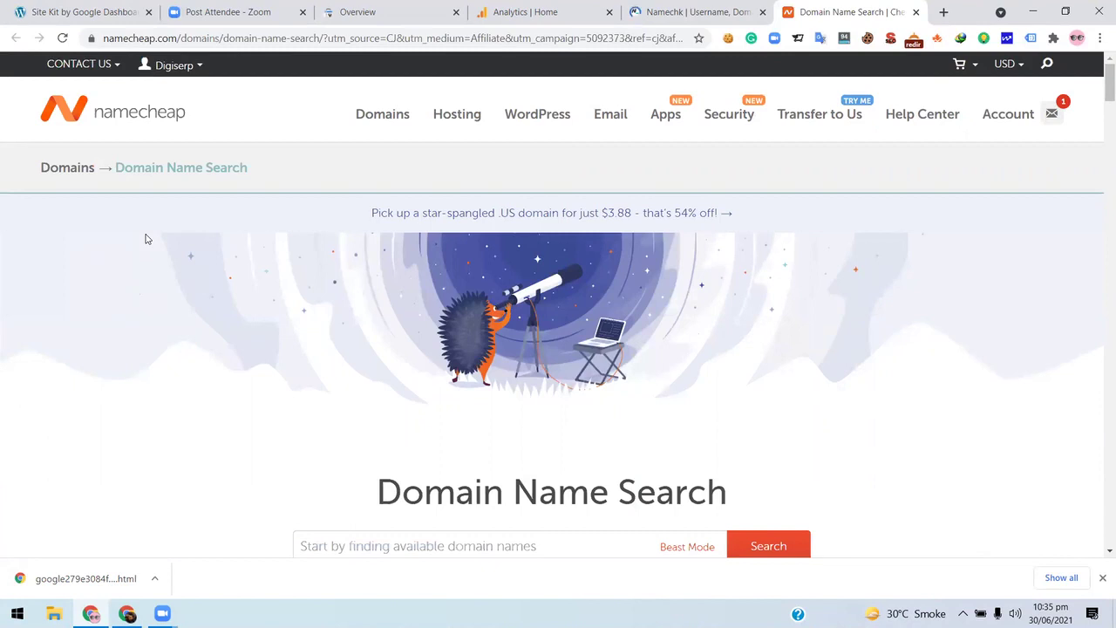
# - Back on Namechk, dismiss the registrar choices and copy the name cocacola
pyautogui.scroll(-5, 274, 202)
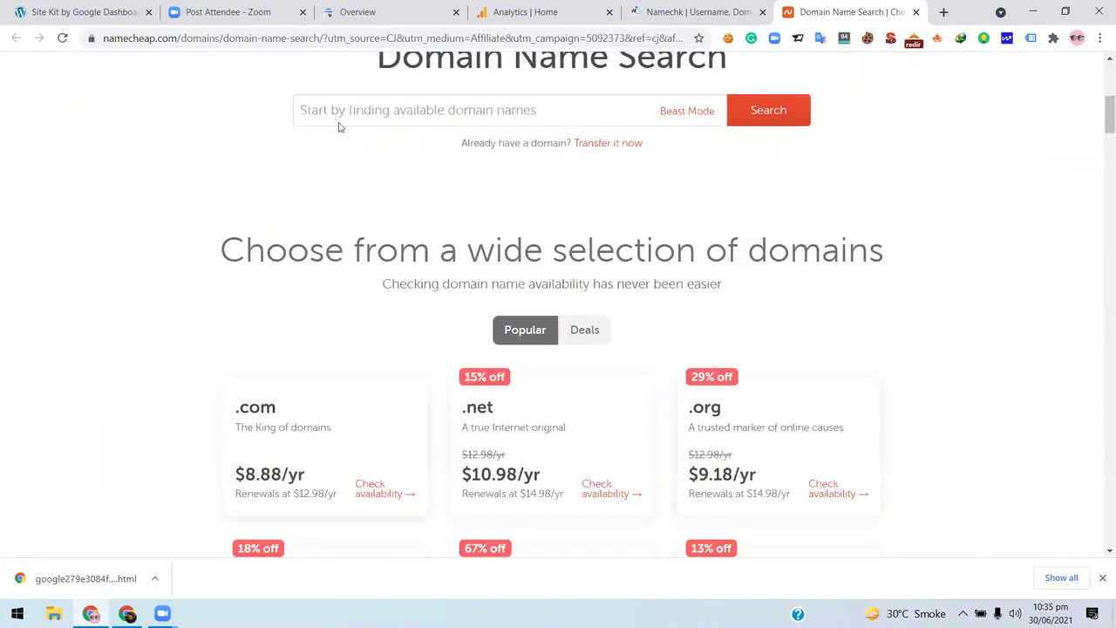
pyautogui.click(698, 11)
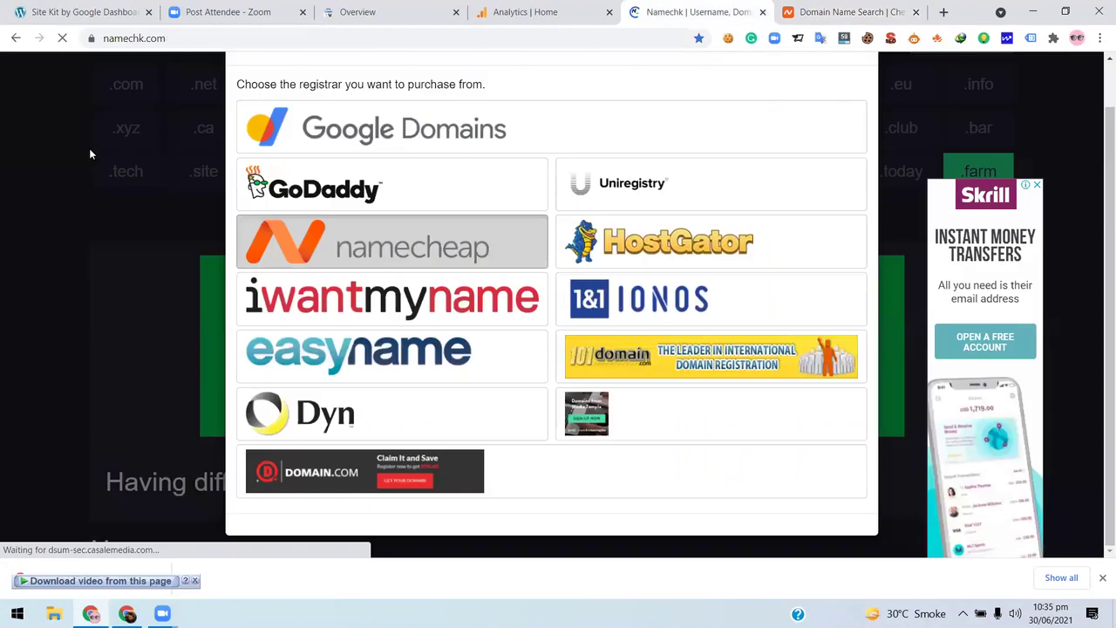
pyautogui.press('Escape')
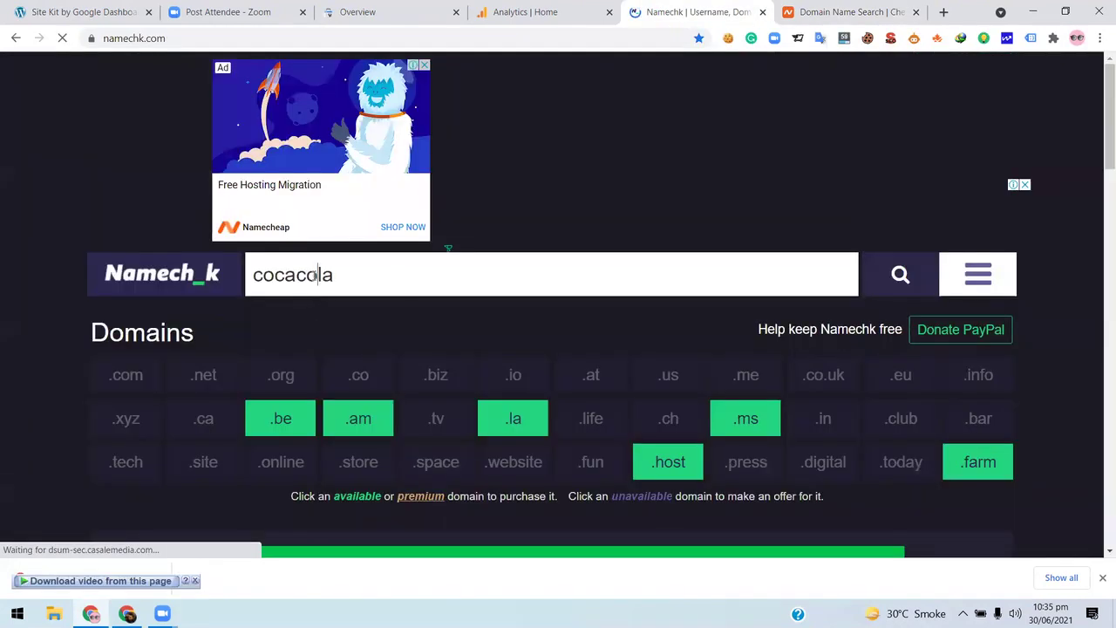
pyautogui.doubleClick(269, 272)
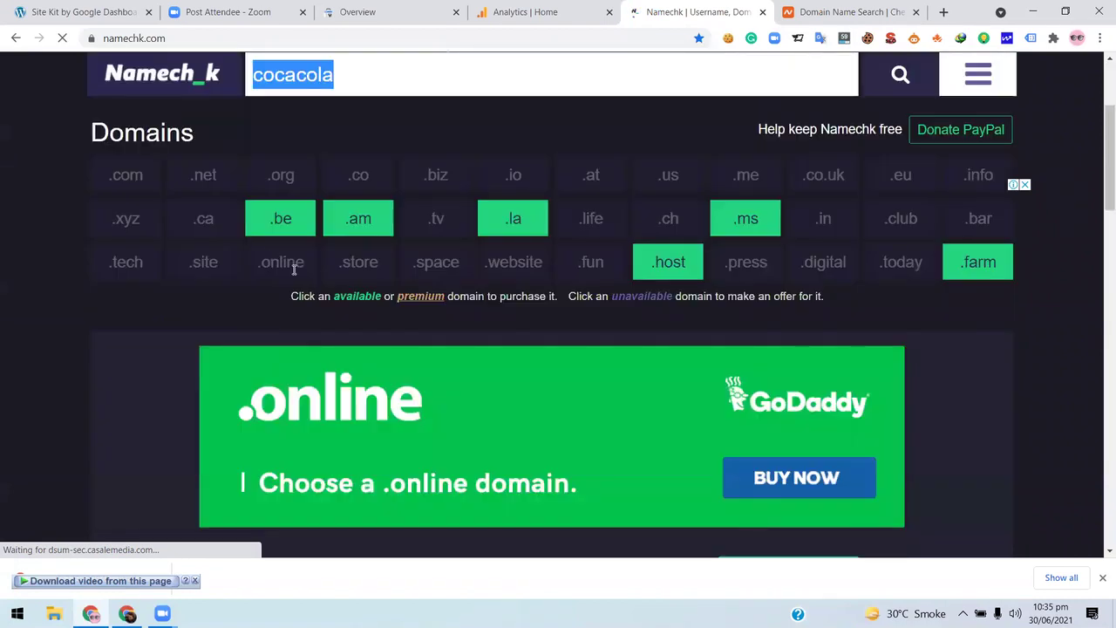
pyautogui.scroll(2, 294, 269)
pyautogui.rightClick(294, 274)
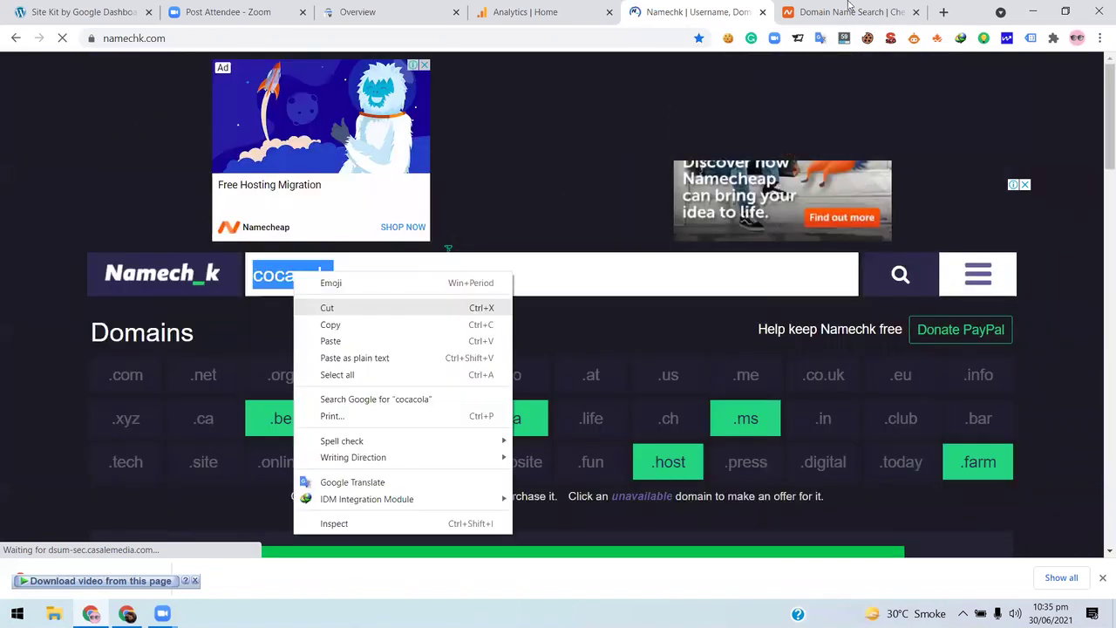
# - Paste cocacola into Namecheap's domain search and run it
pyautogui.click(488, 324)
pyautogui.hotkey('ctrl', 'Tab')
pyautogui.click(447, 183)
pyautogui.hotkey('ctrl', 'v')
pyautogui.press('Return')
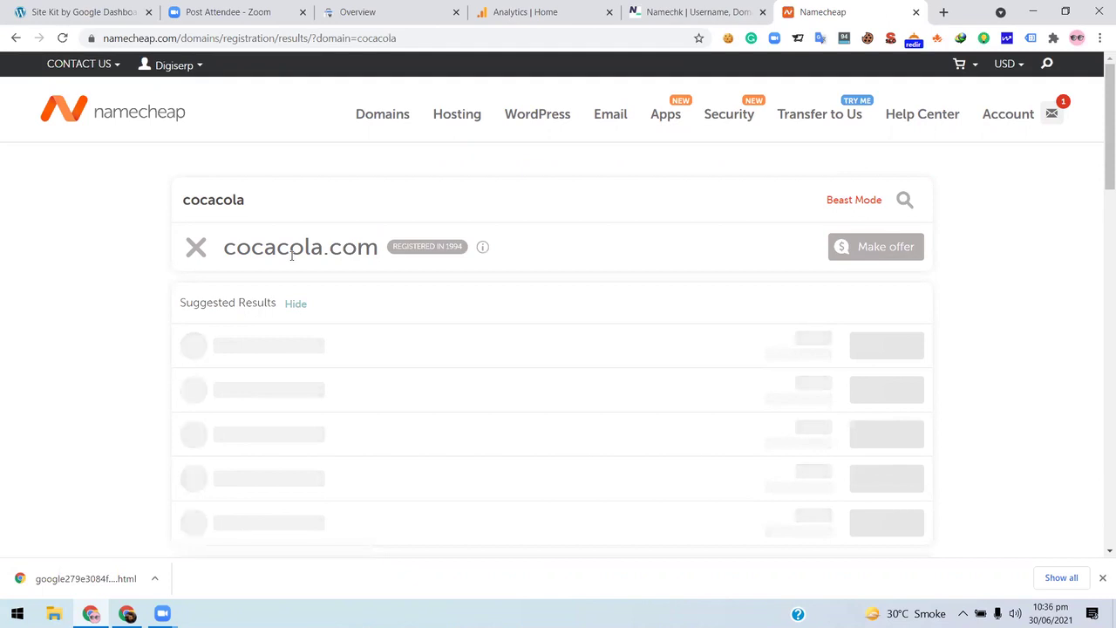
# - Scroll the cocacola results and expand the 400+ additional extensions with category filters
pyautogui.scroll(-3, 87, 279)
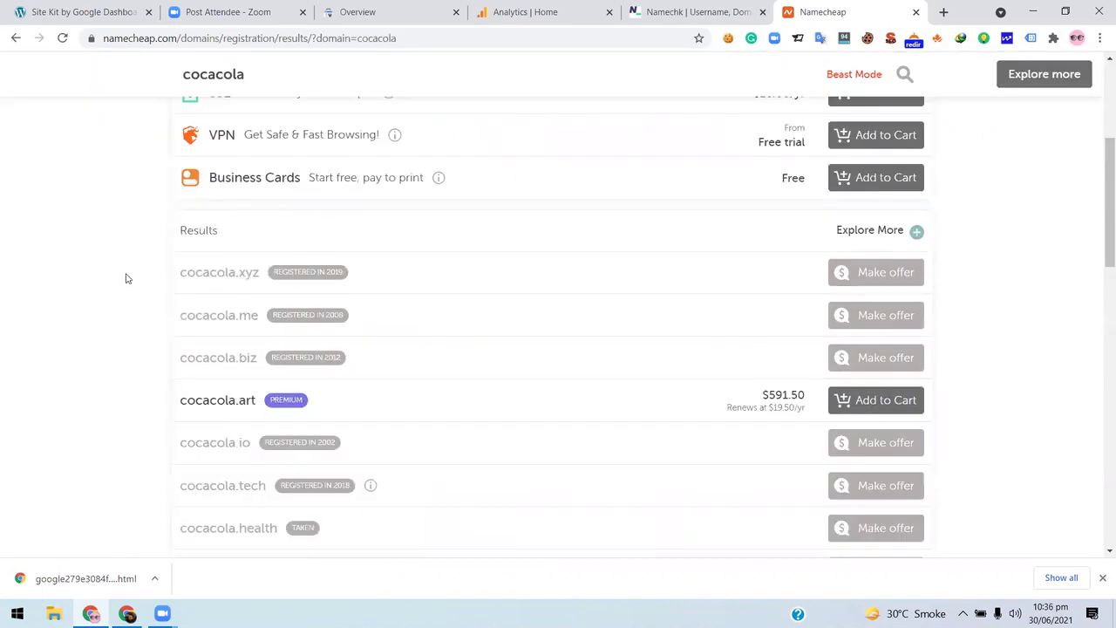
pyautogui.scroll(-2, 126, 278)
pyautogui.scroll(3, 262, 266)
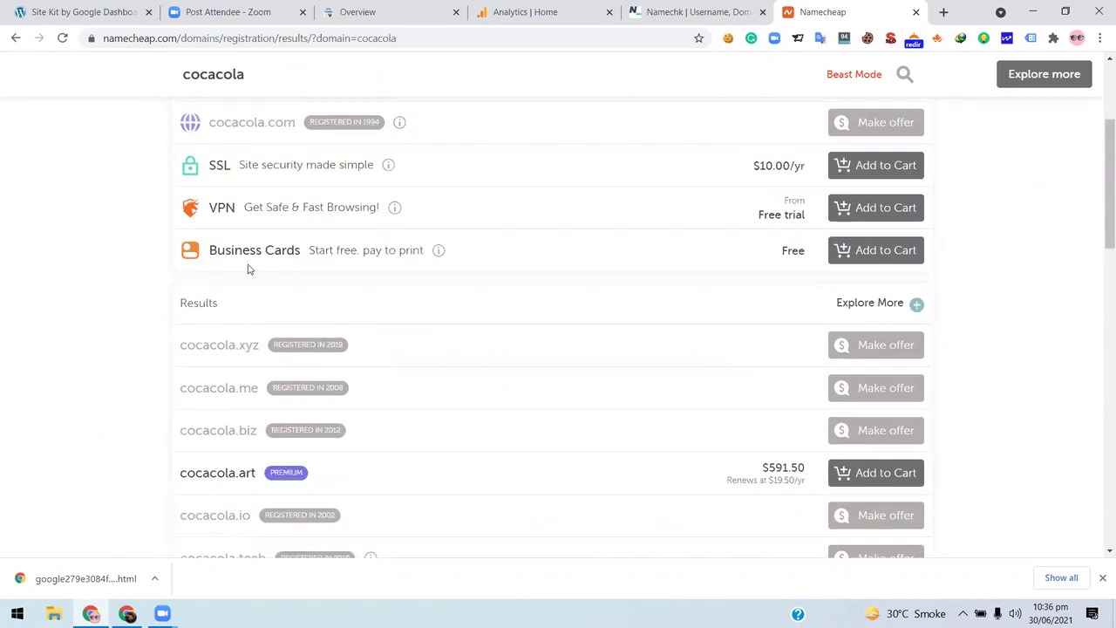
pyautogui.scroll(-3, 253, 267)
pyautogui.moveTo(305, 261)
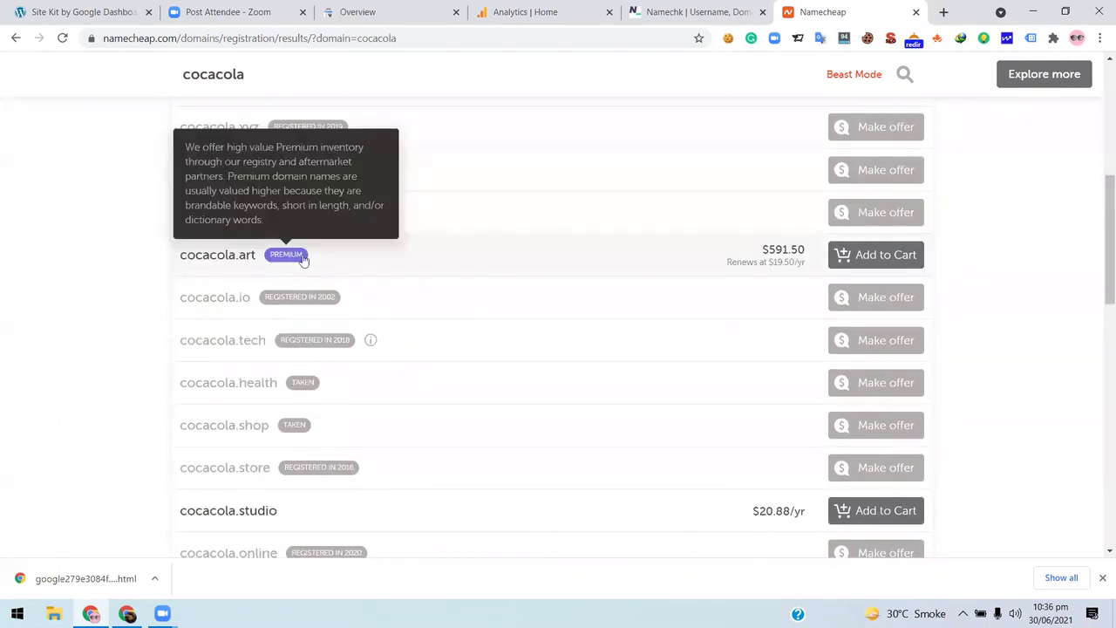
pyautogui.scroll(-2, 545, 367)
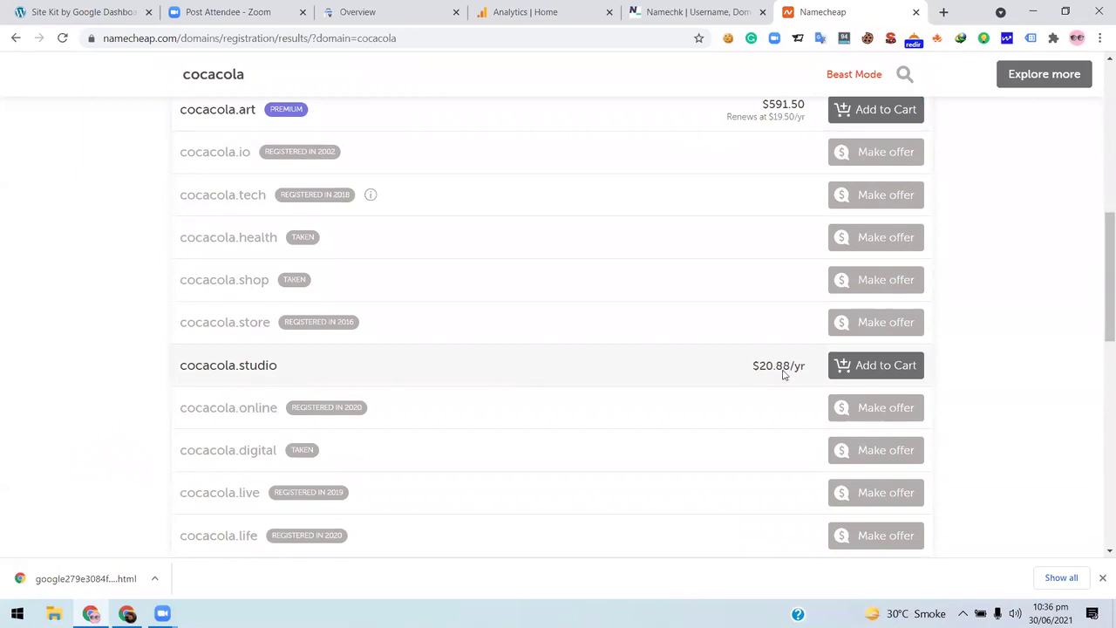
pyautogui.scroll(-3, 783, 373)
pyautogui.scroll(-2, 518, 374)
pyautogui.scroll(-1, 204, 367)
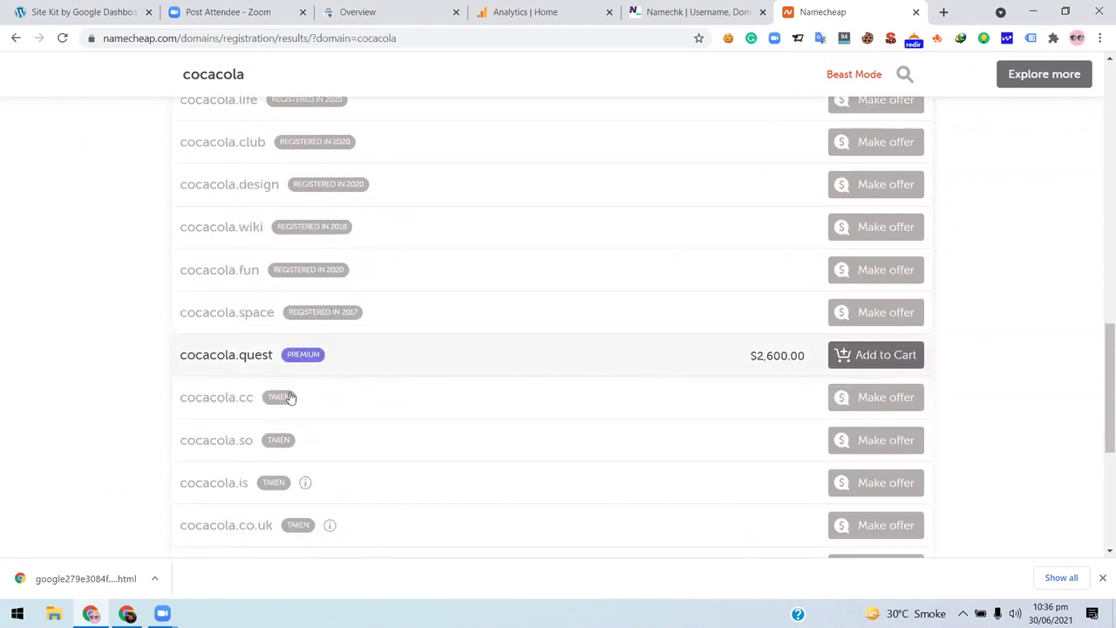
pyautogui.scroll(-3, 290, 397)
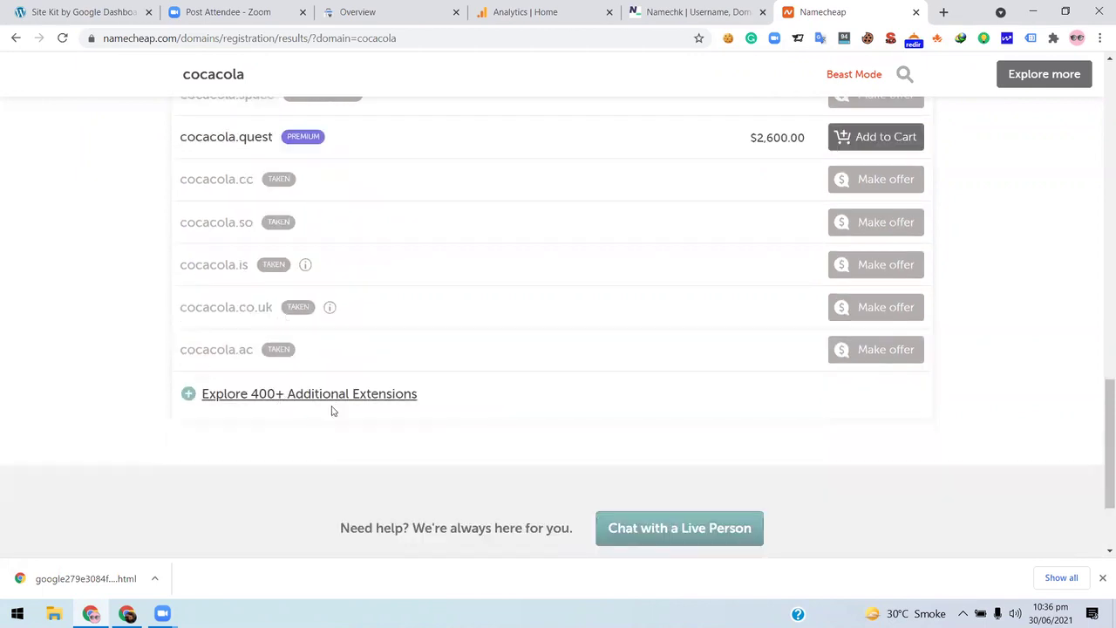
pyautogui.click(332, 406)
pyautogui.scroll(-2, 279, 174)
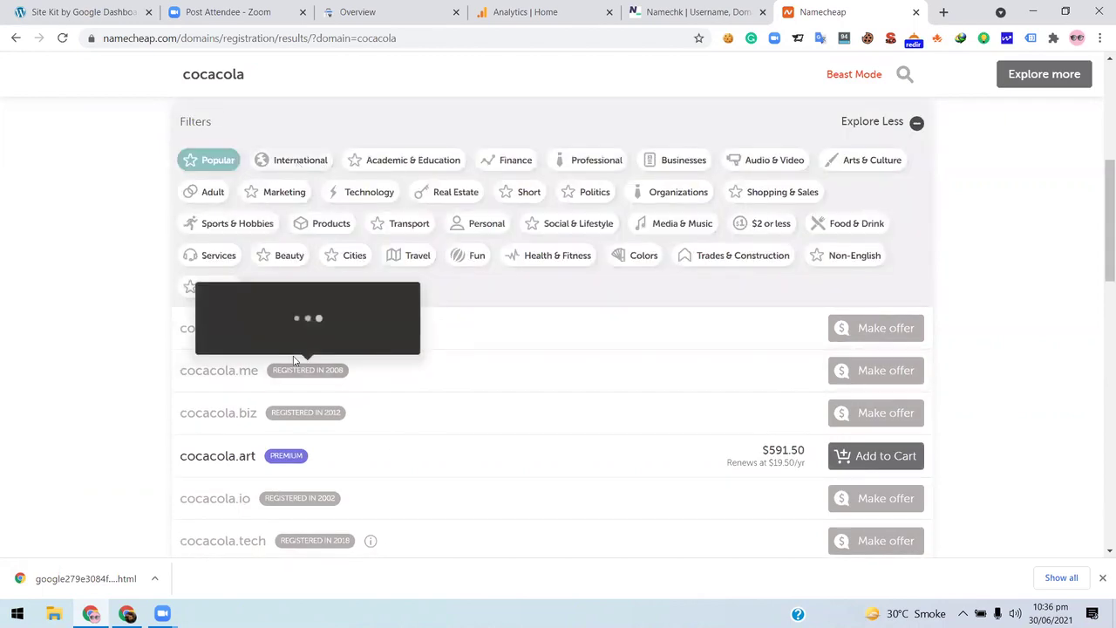
pyautogui.scroll(-2, 272, 403)
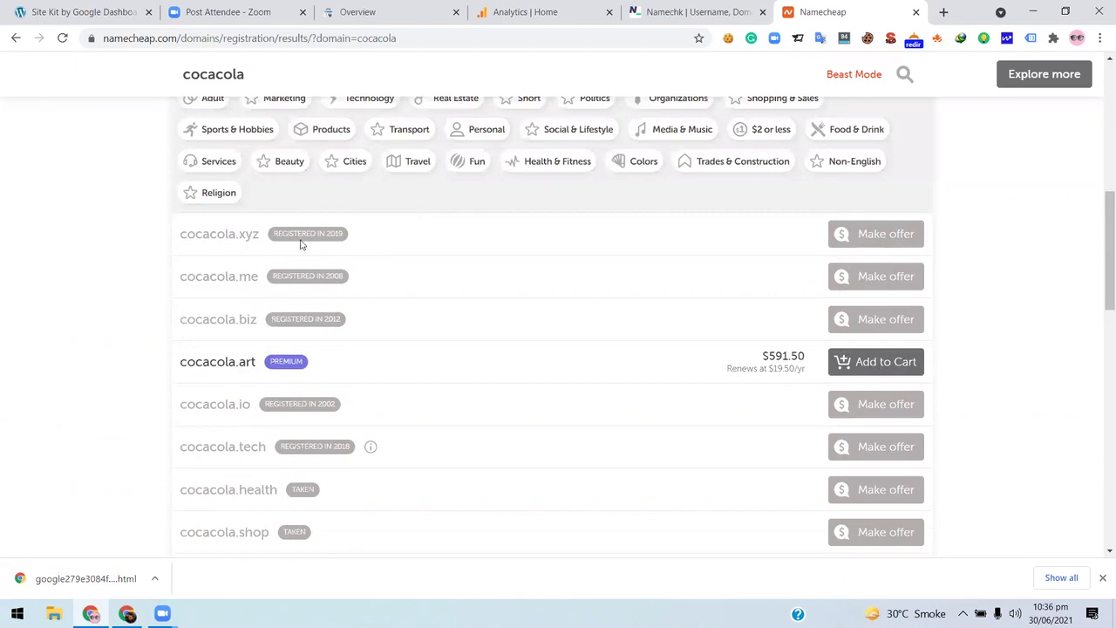
pyautogui.scroll(2, 299, 235)
pyautogui.click(299, 218)
pyautogui.scroll(-3, 384, 357)
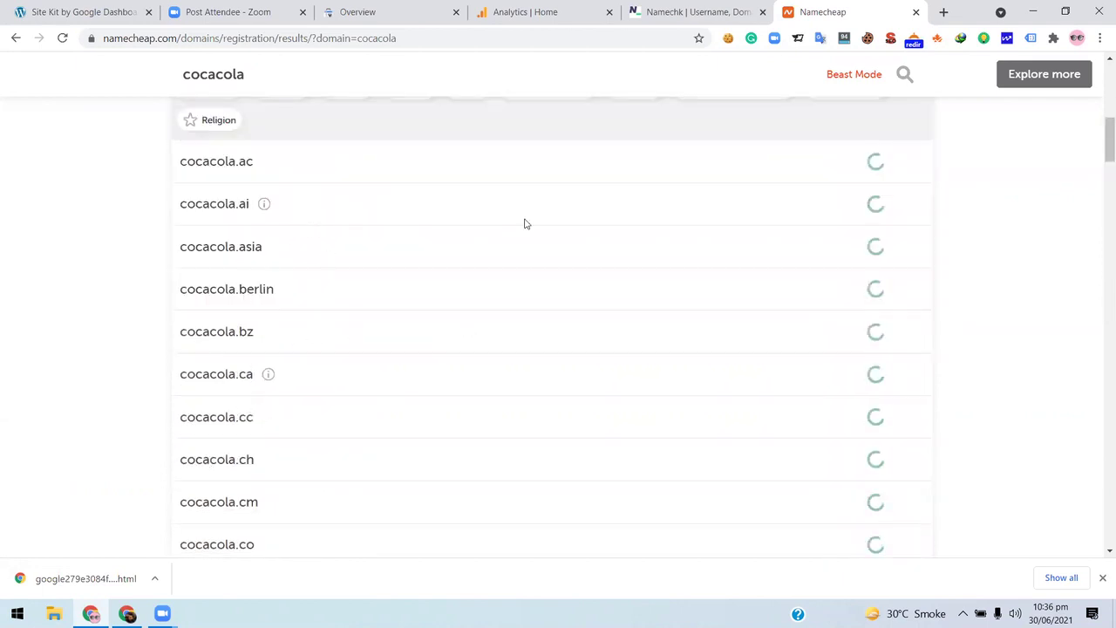
pyautogui.scroll(3, 523, 221)
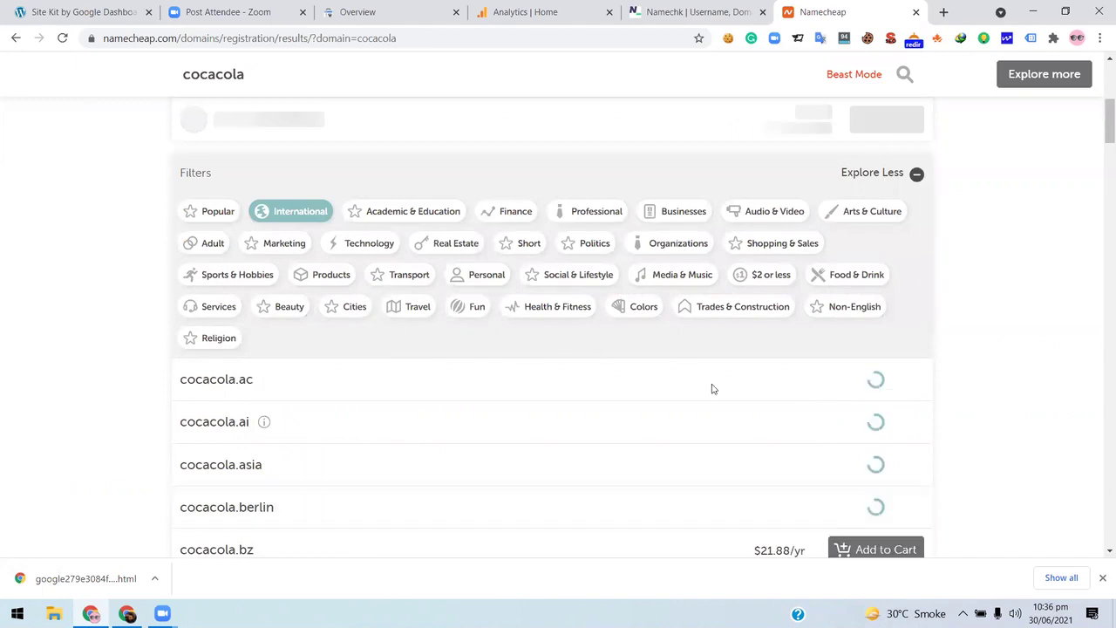
pyautogui.scroll(-5, 710, 386)
pyautogui.scroll(2, 235, 349)
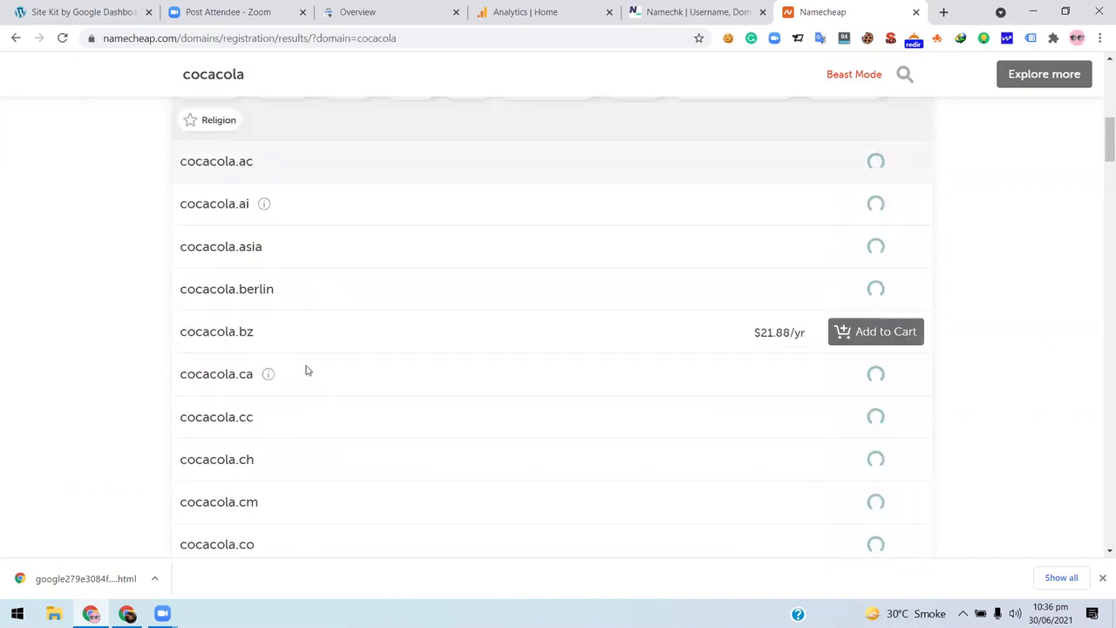
pyautogui.scroll(-4, 306, 371)
pyautogui.scroll(1, 252, 381)
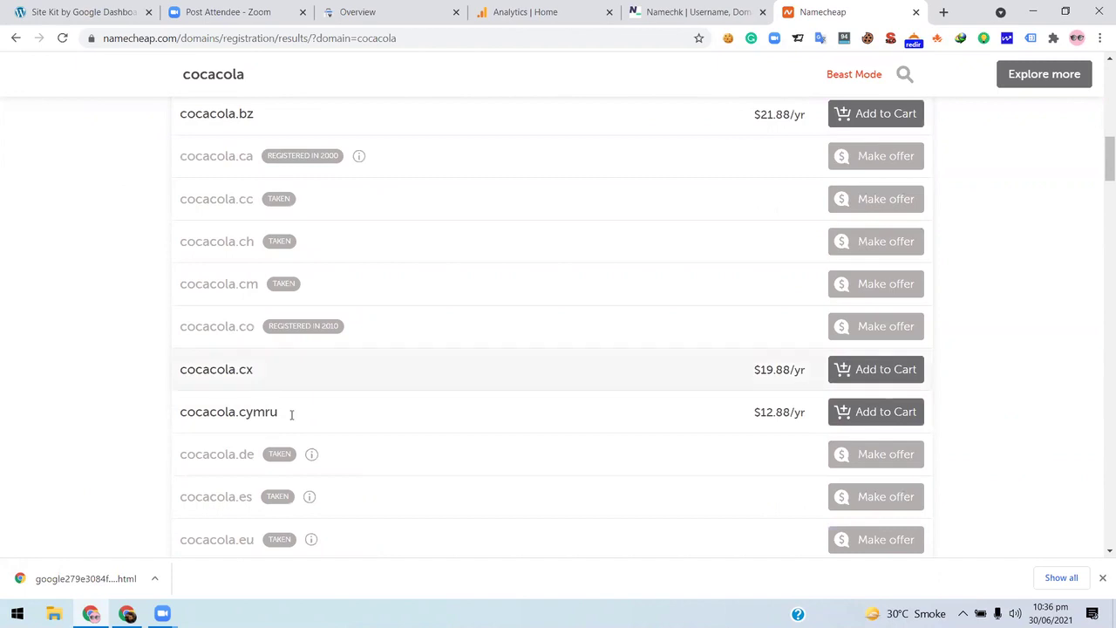
pyautogui.scroll(-2, 560, 416)
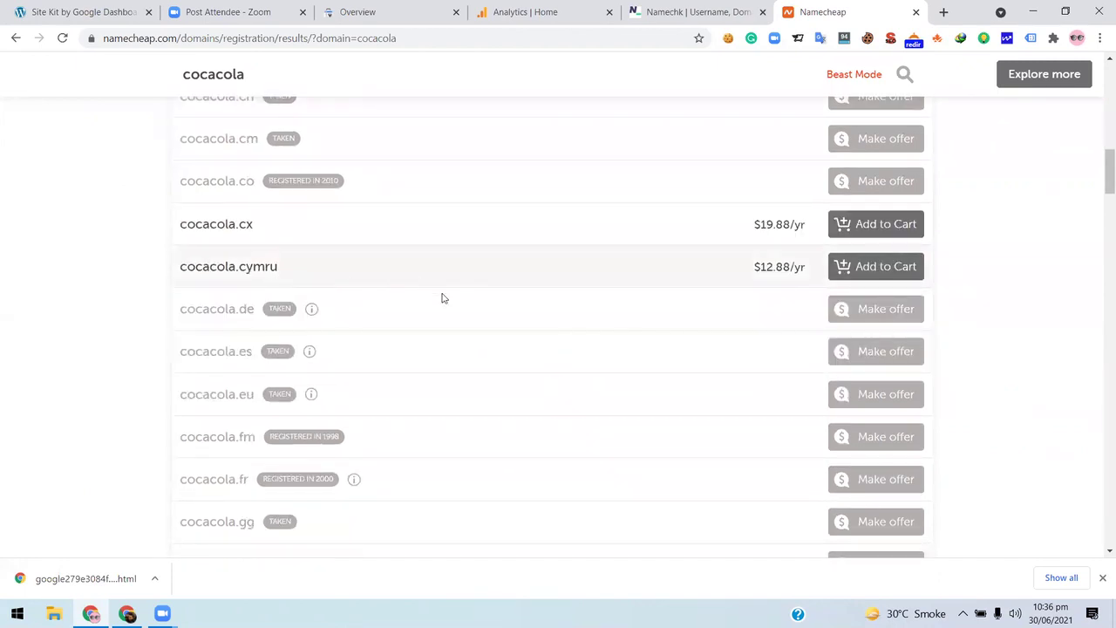
pyautogui.scroll(-7, 685, 229)
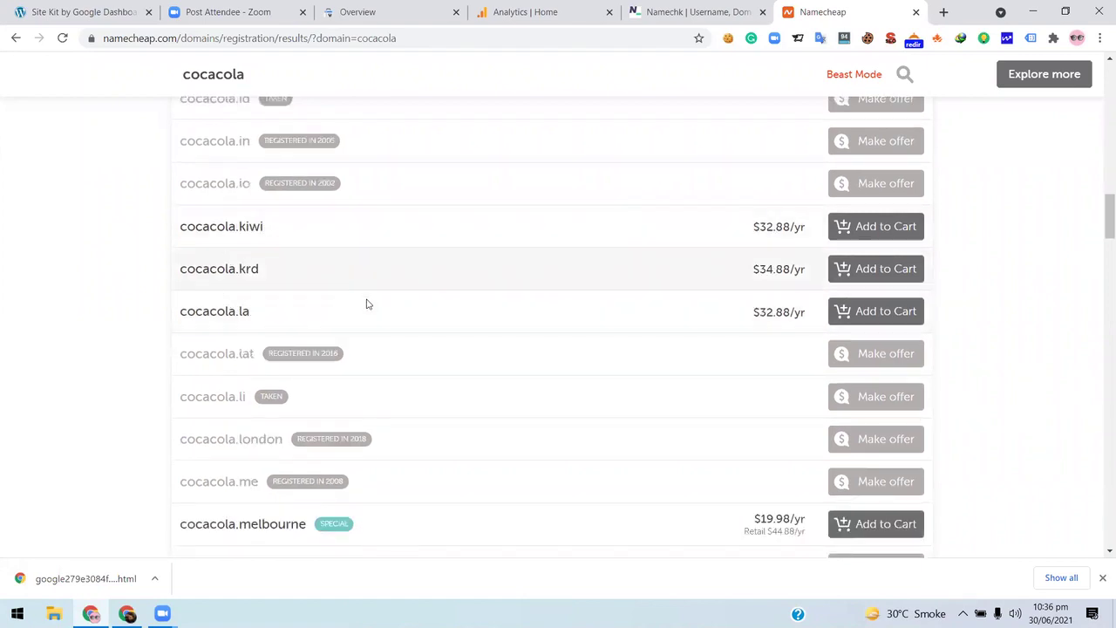
pyautogui.scroll(-2, 318, 318)
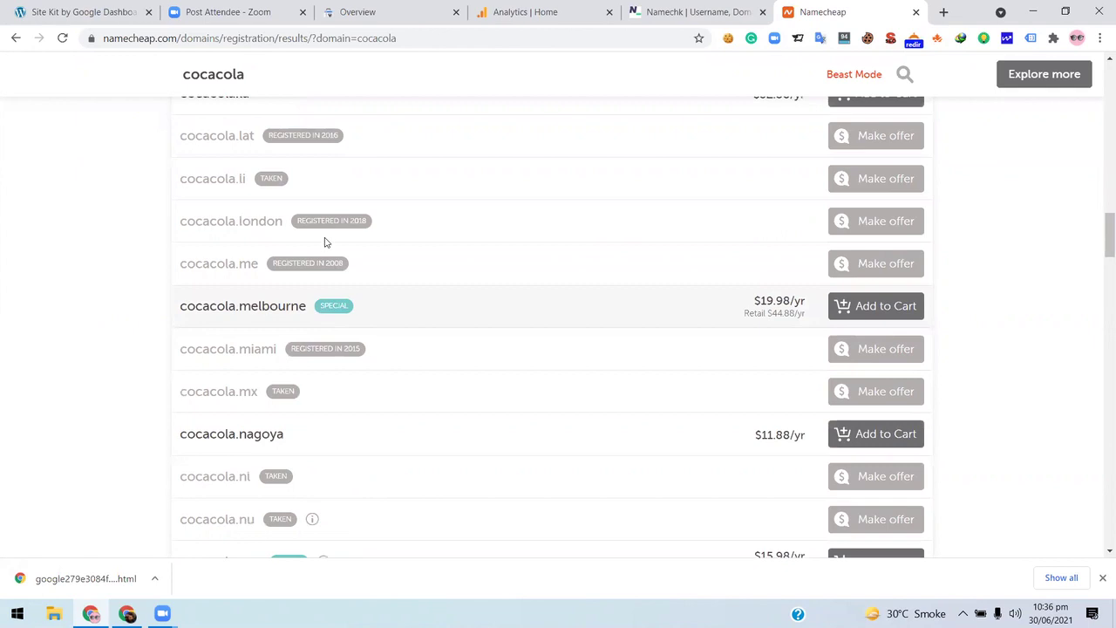
pyautogui.scroll(-2, 336, 232)
pyautogui.scroll(-2, 336, 233)
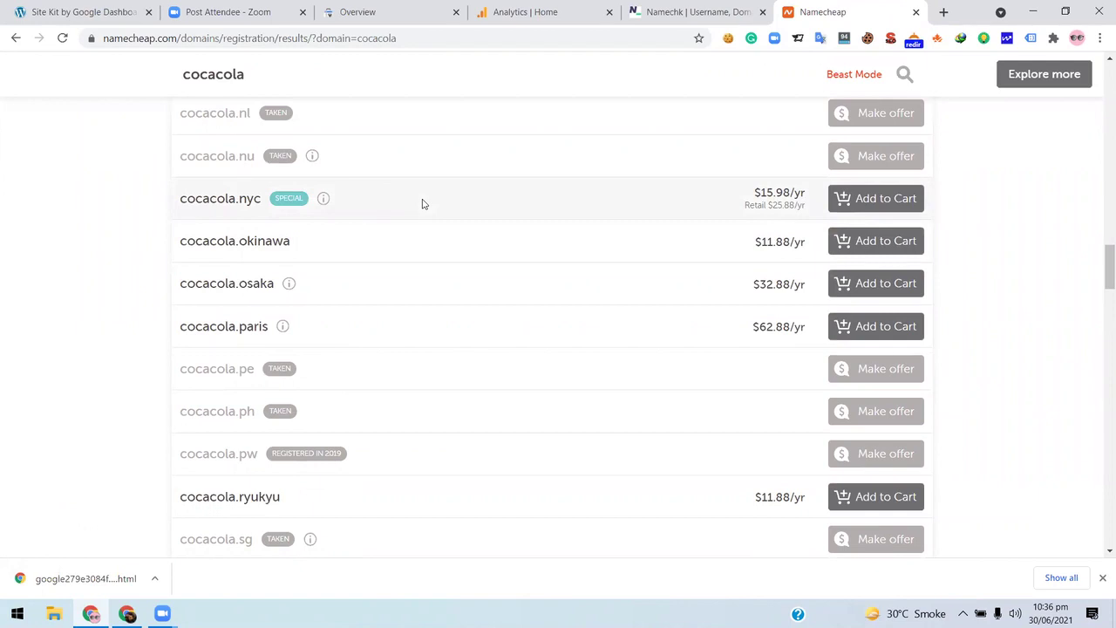
pyautogui.scroll(-7, 422, 204)
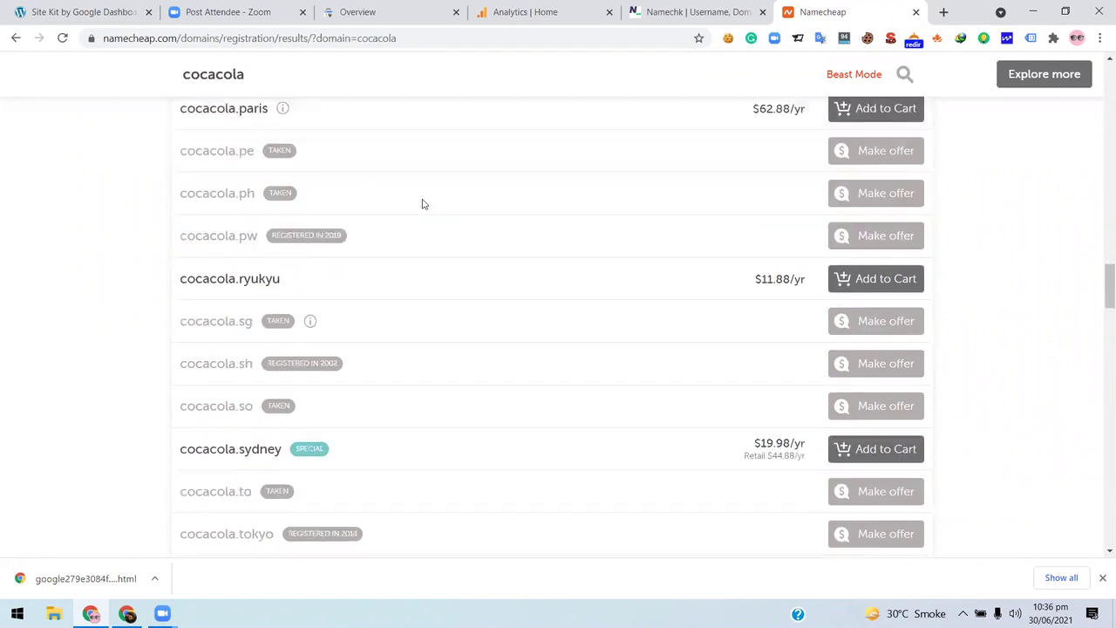
pyautogui.scroll(-2, 422, 204)
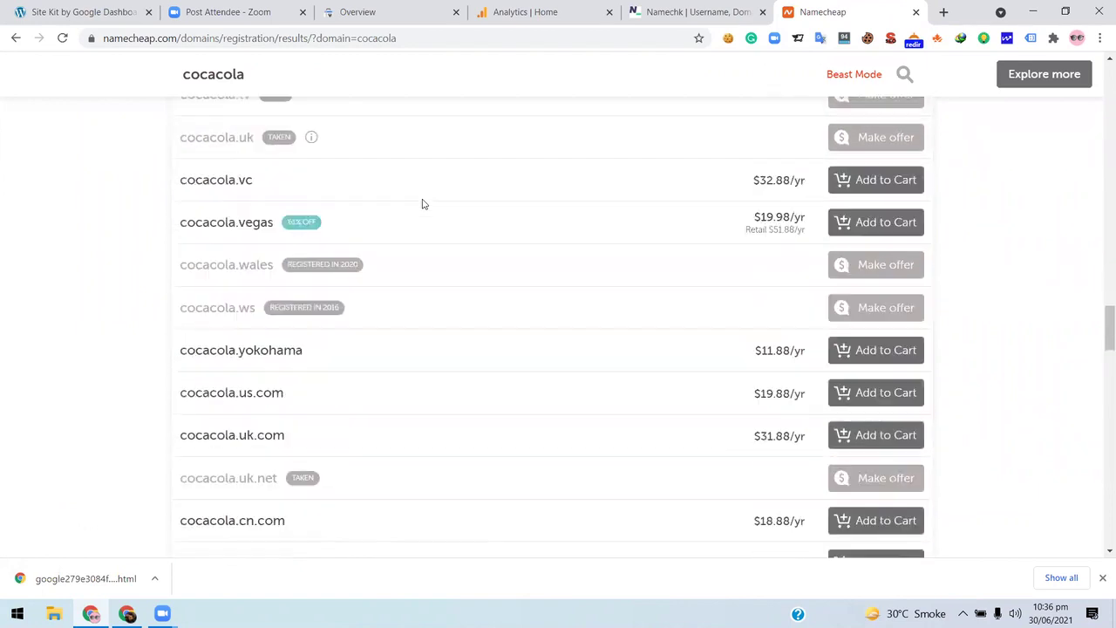
pyautogui.scroll(-2, 422, 204)
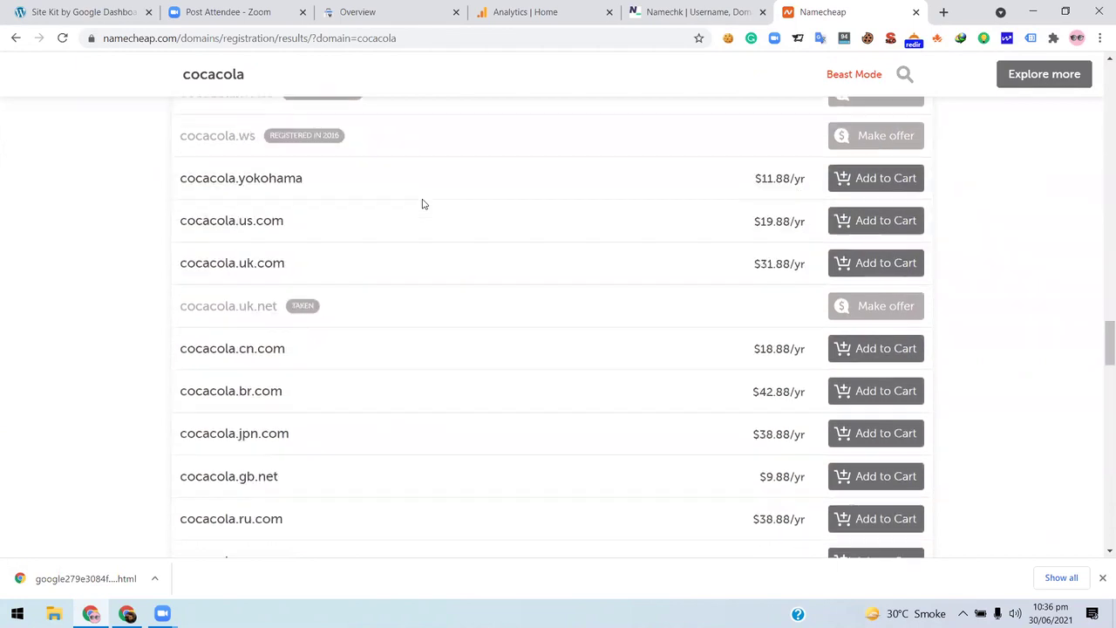
pyautogui.scroll(3, 411, 224)
pyautogui.scroll(5, 406, 226)
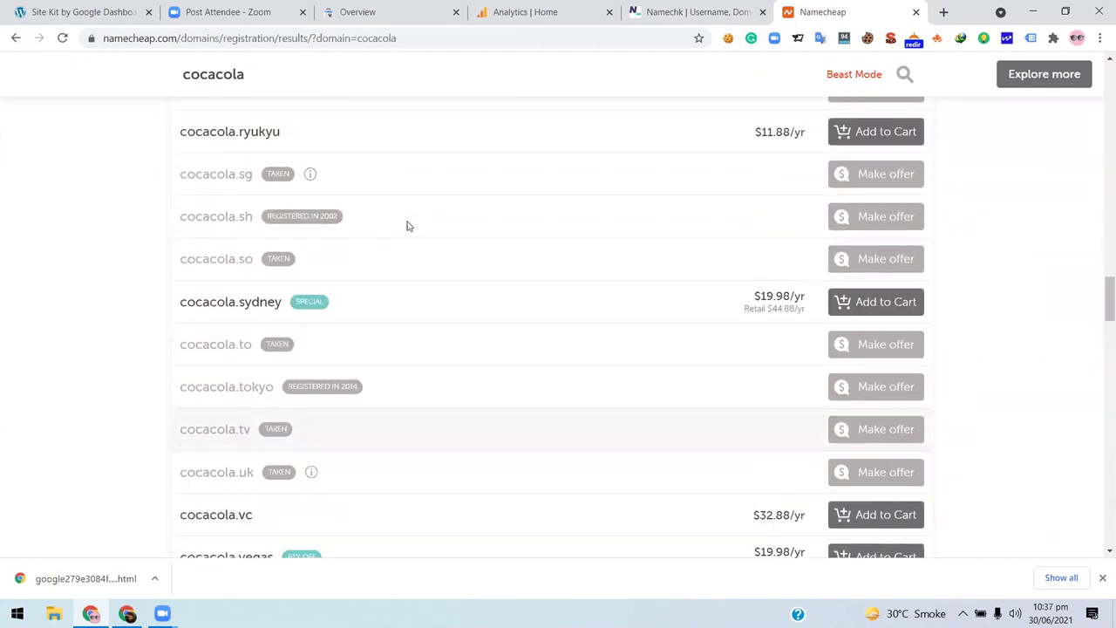
pyautogui.scroll(5, 406, 226)
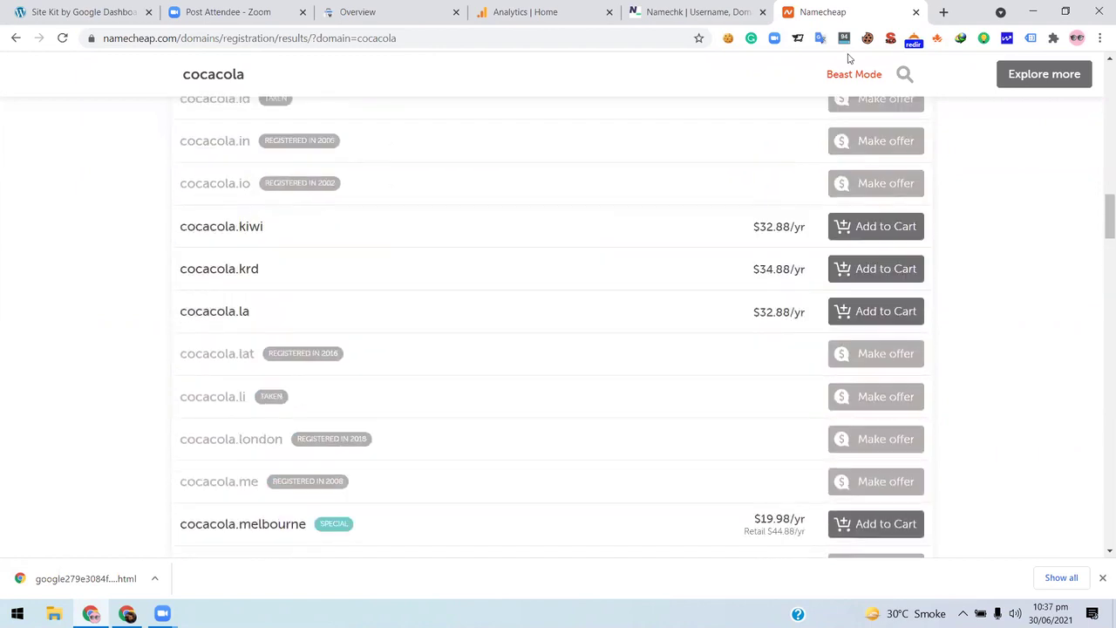
pyautogui.scroll(15, 262, 219)
pyautogui.scroll(10, 265, 218)
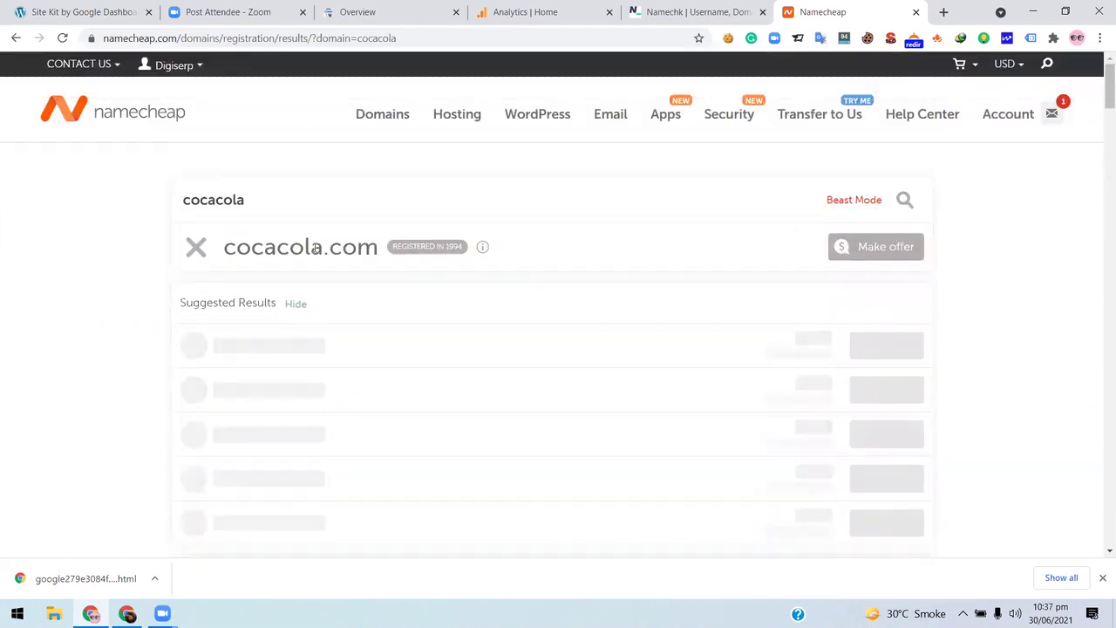
pyautogui.scroll(-2, 294, 145)
# - Replace the cocacola search term with blogger.uk and search
pyautogui.click(305, 131)
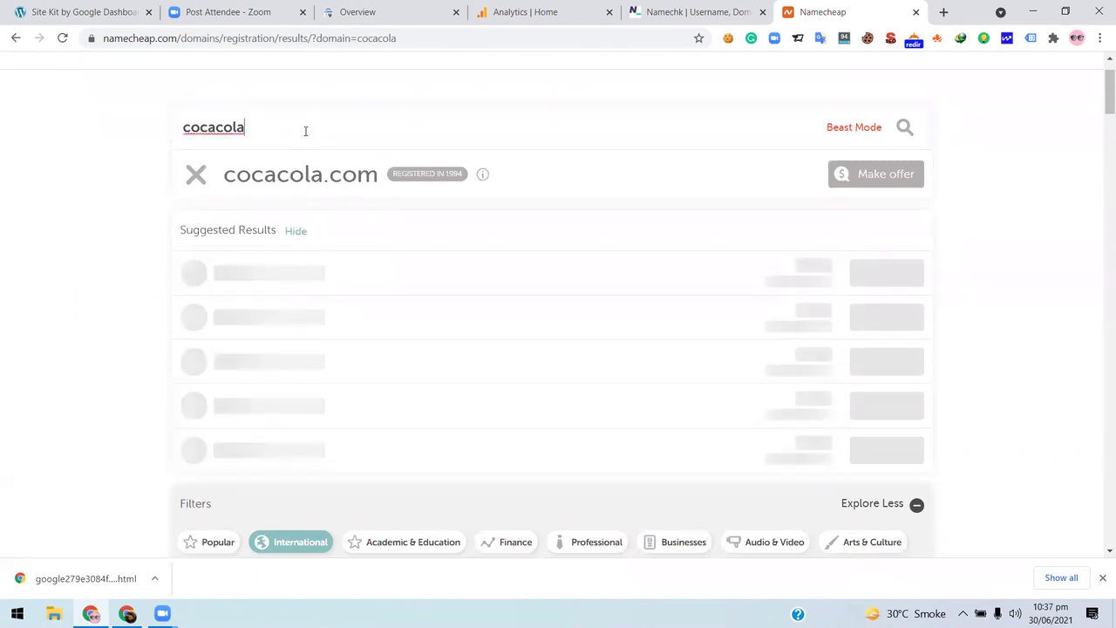
pyautogui.press('BackSpace')
pyautogui.press('BackSpace')
pyautogui.press('BackSpace')
pyautogui.press('BackSpace')
pyautogui.press('BackSpace')
pyautogui.press('BackSpace')
pyautogui.press('BackSpace')
pyautogui.press('BackSpace')
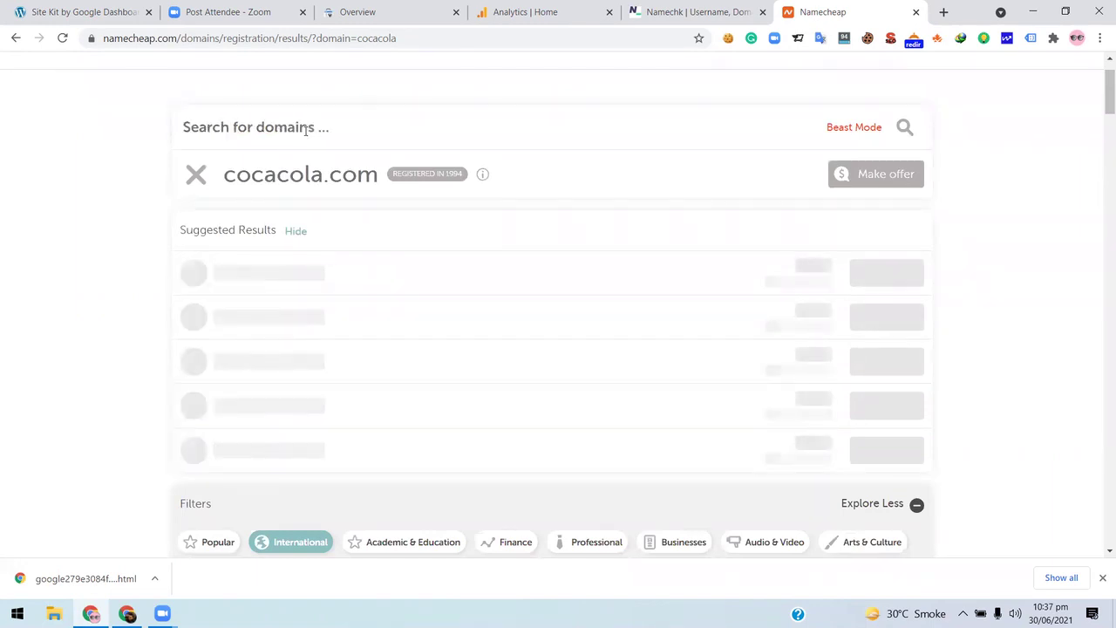
pyautogui.write('blo')
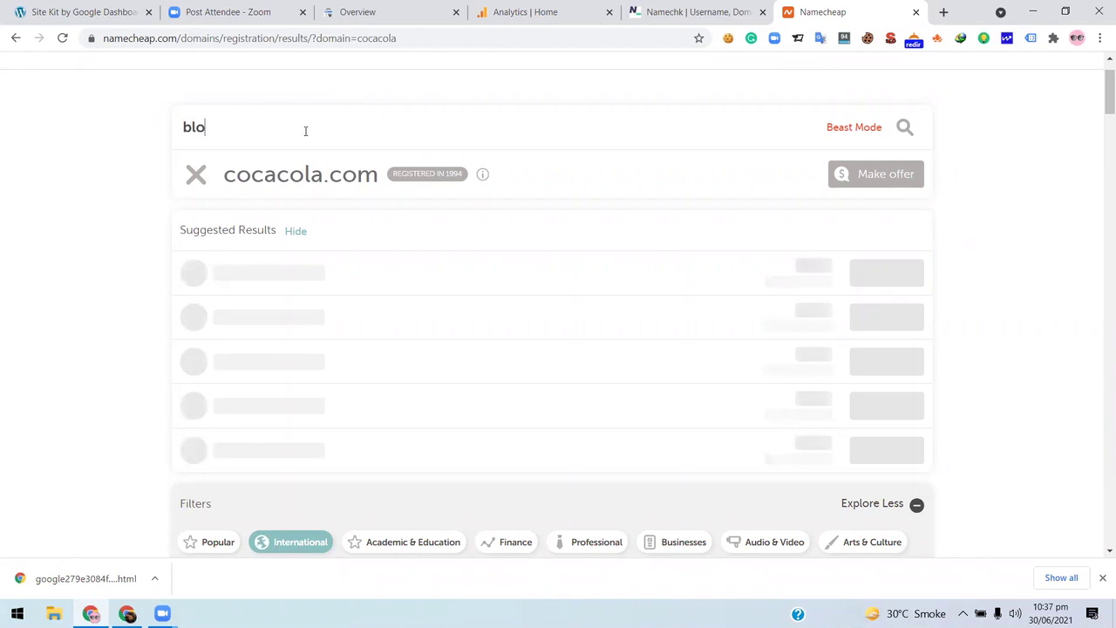
pyautogui.write('gger.')
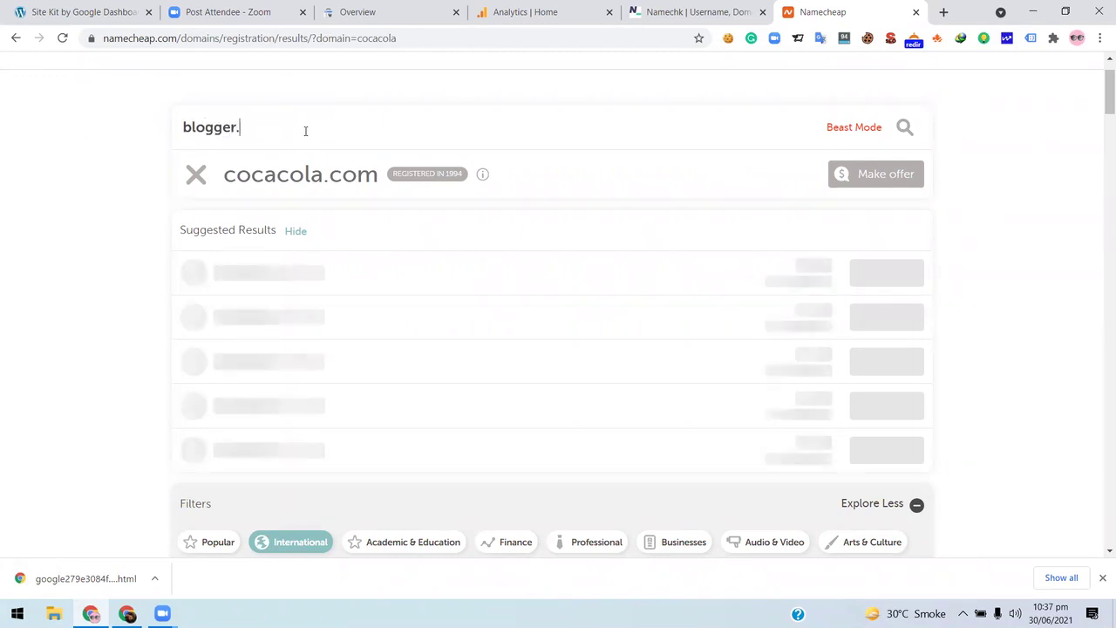
pyautogui.write('uk')
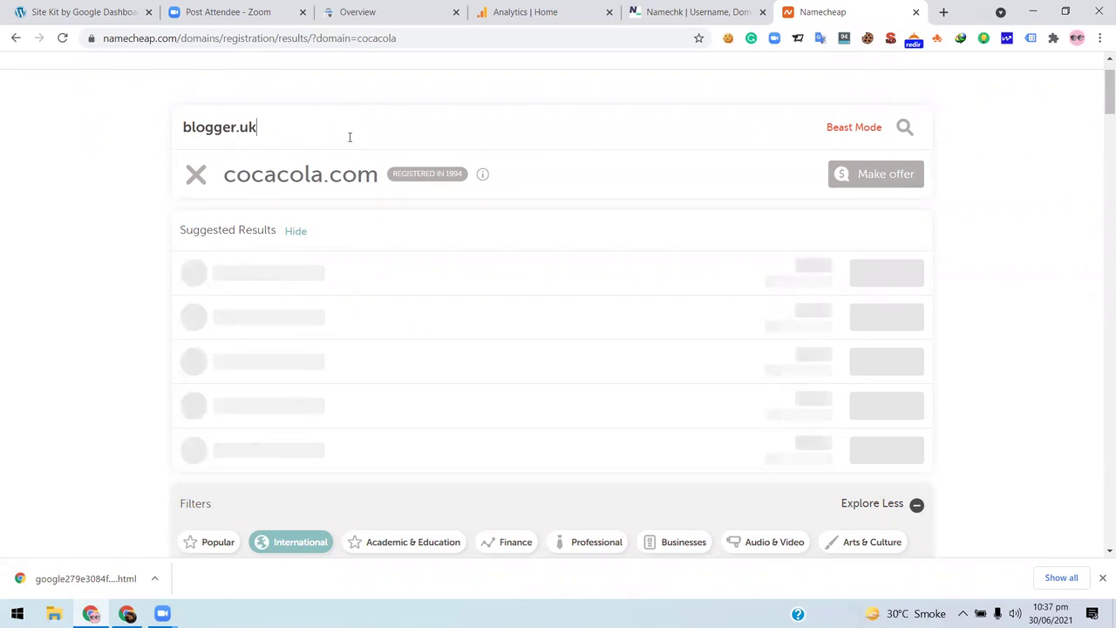
pyautogui.press('Return')
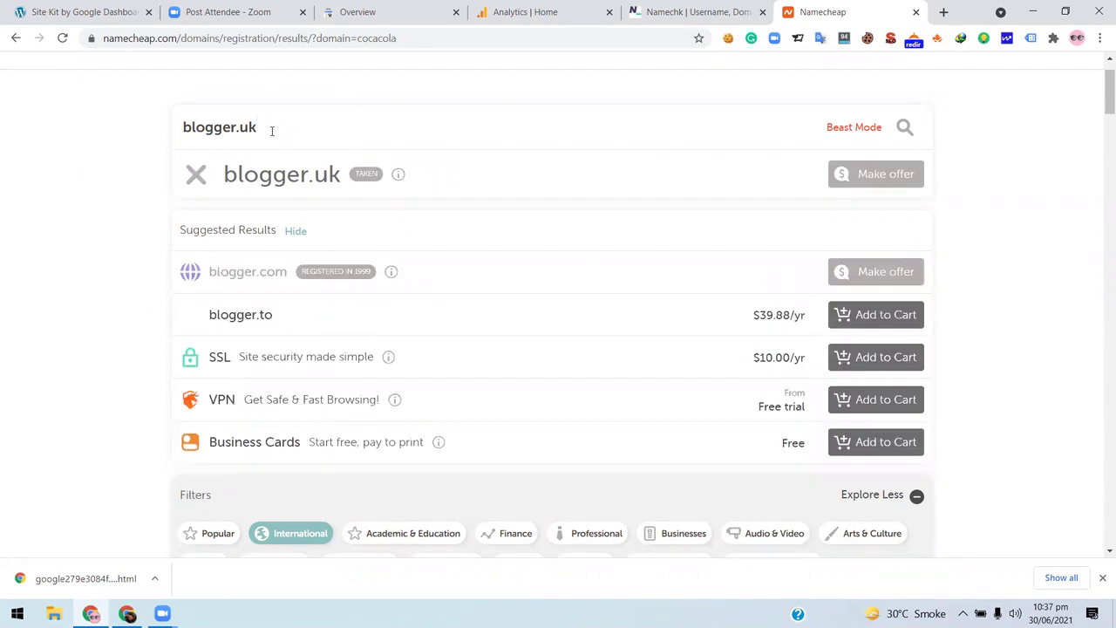
# - Filter to Popular extensions and highlight blogger.io's premium price
pyautogui.scroll(-5, 29, 292)
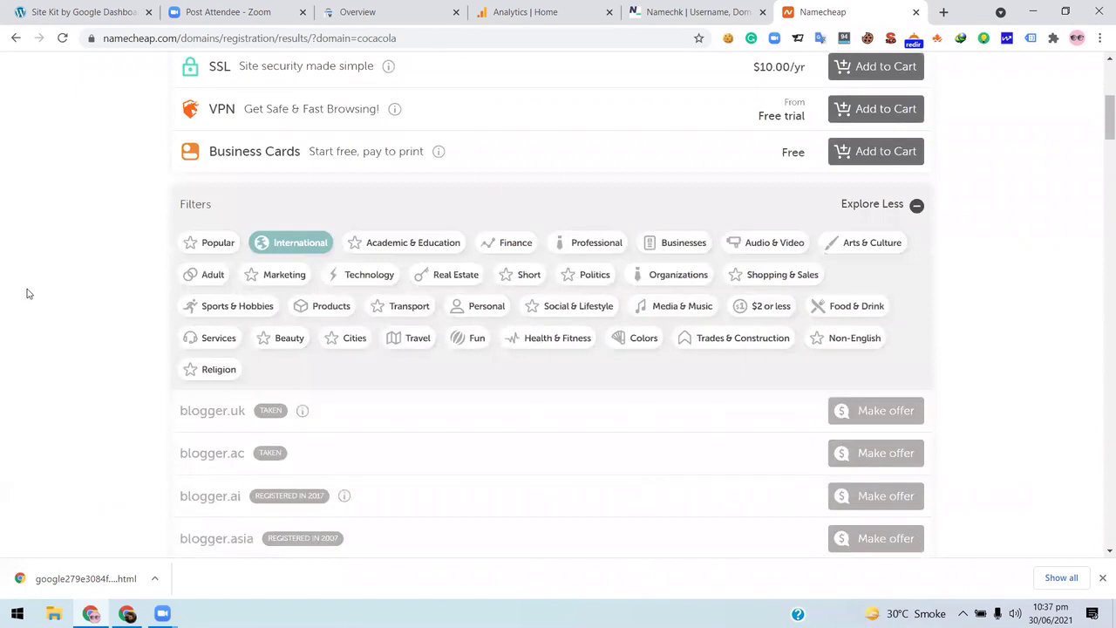
pyautogui.scroll(3, 192, 312)
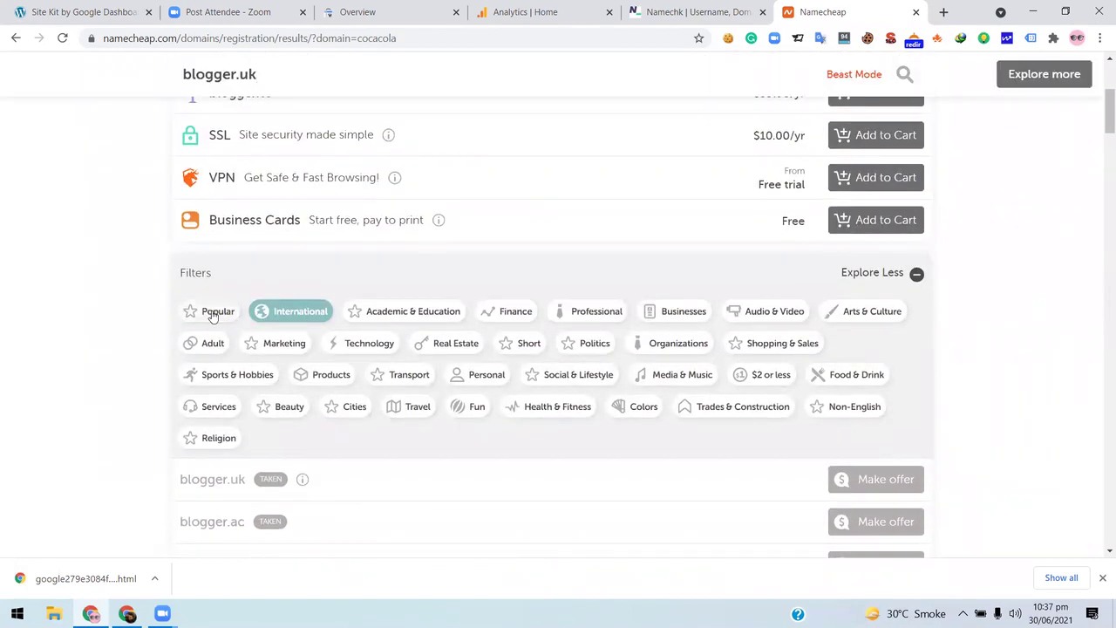
pyautogui.scroll(3, 157, 265)
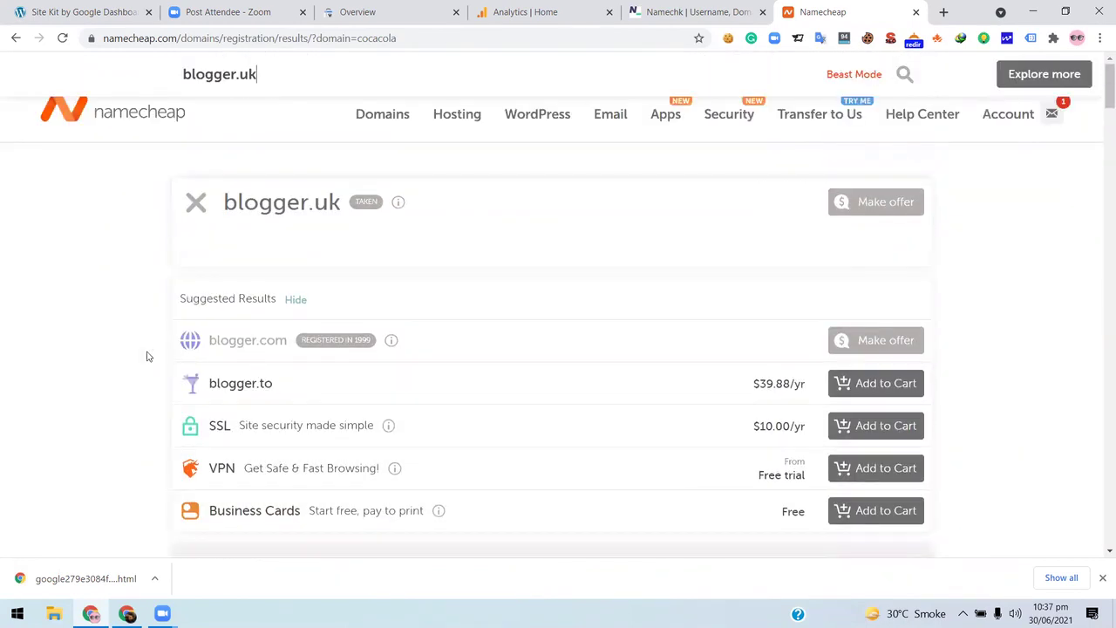
pyautogui.scroll(-3, 207, 387)
pyautogui.click(203, 388)
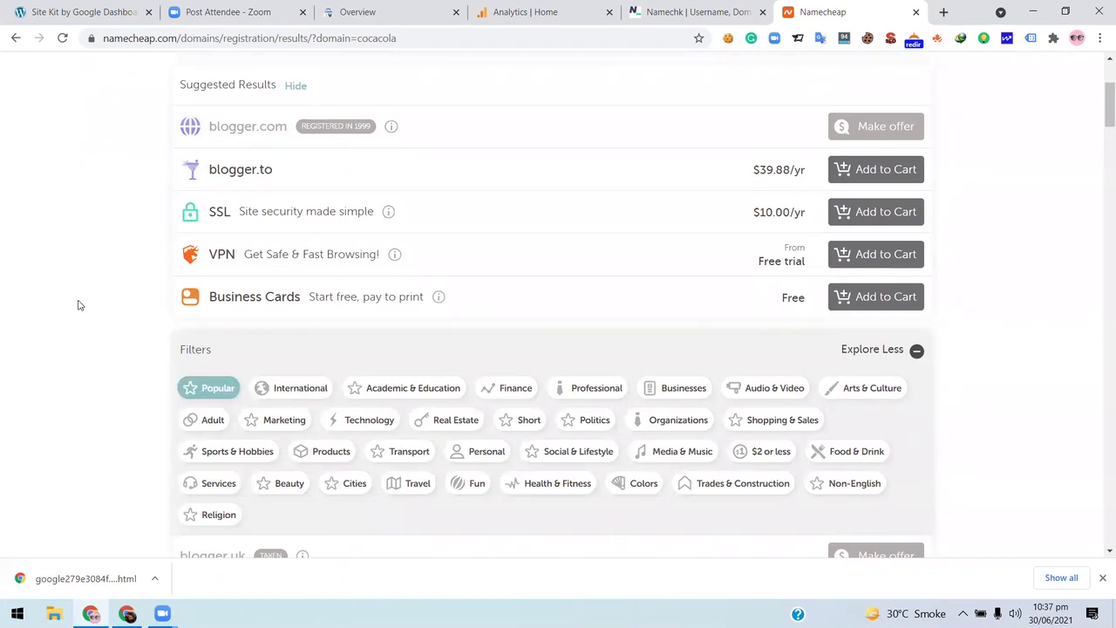
pyautogui.scroll(-3, 77, 304)
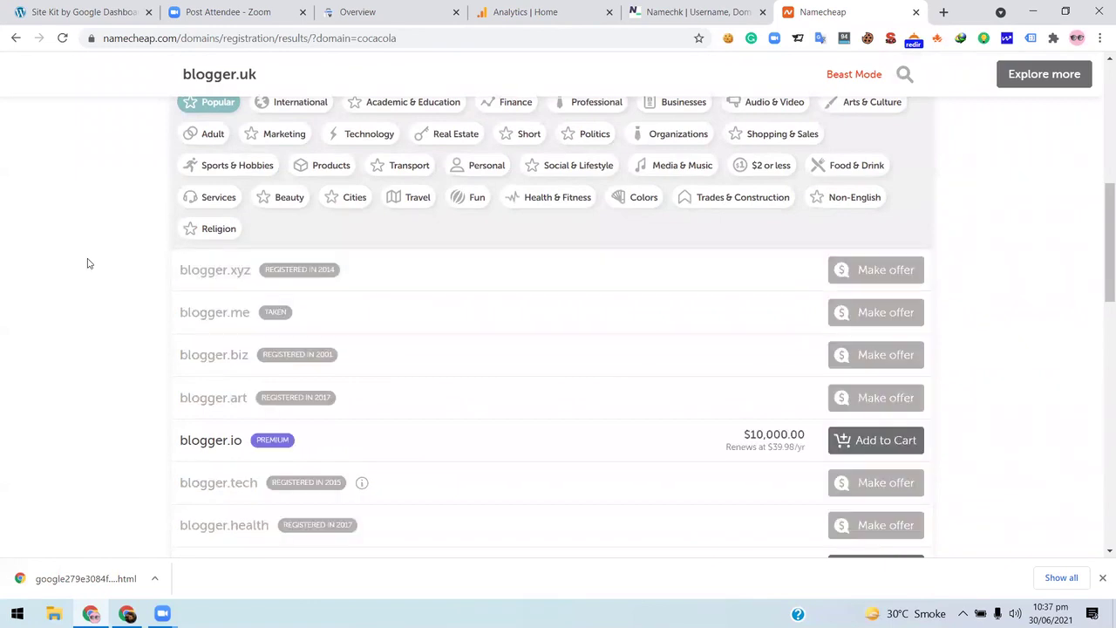
pyautogui.scroll(-2, 82, 262)
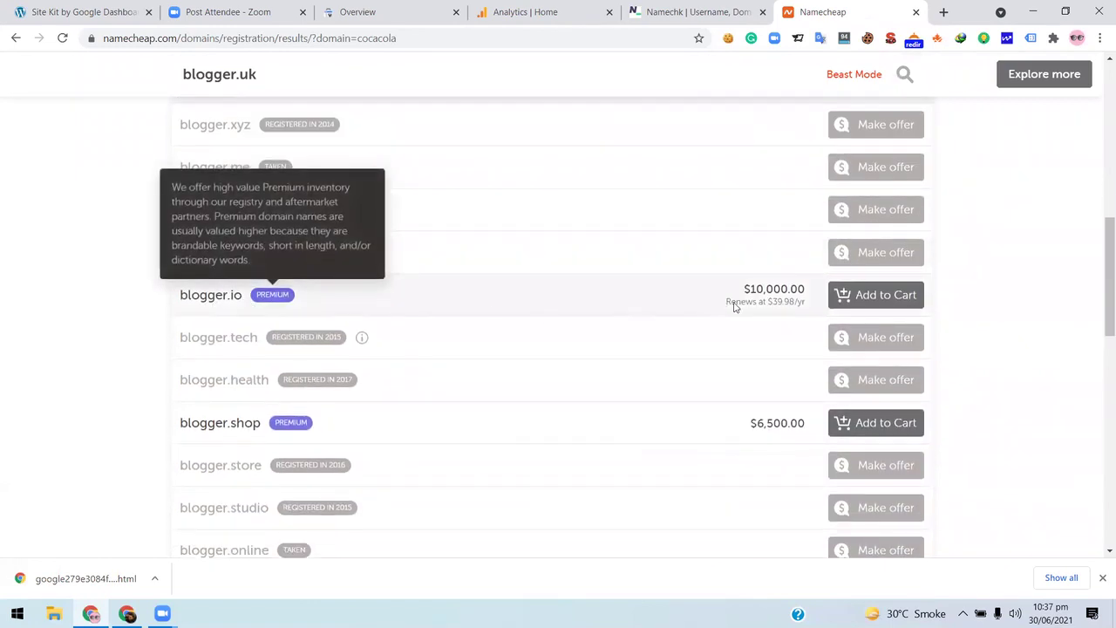
pyautogui.moveTo(752, 290); pyautogui.dragTo(785, 306)
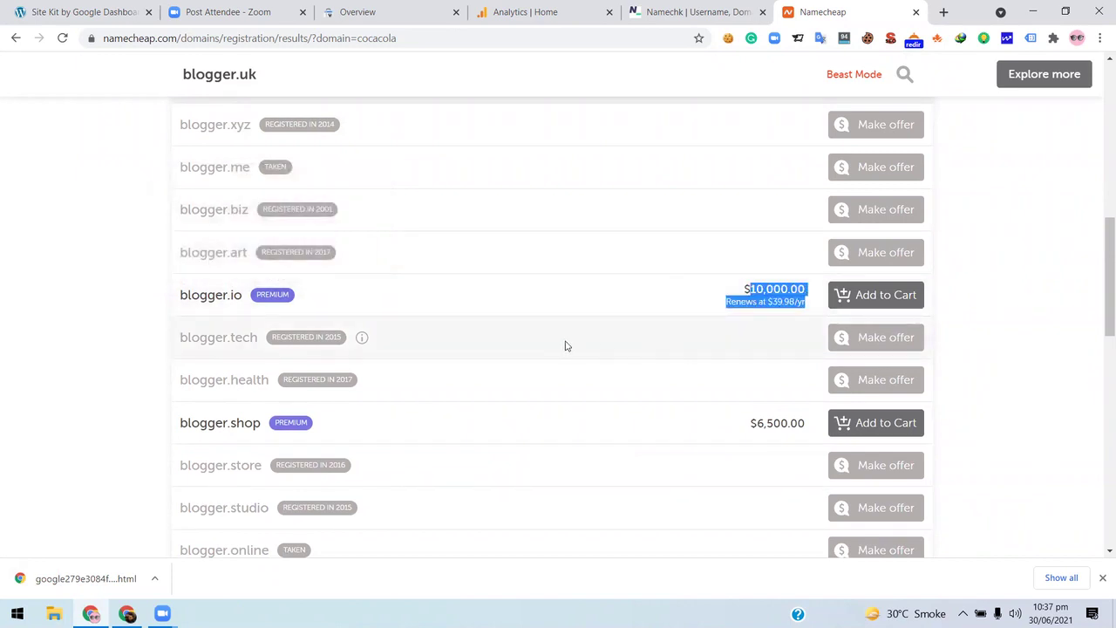
# - Compare the other blogger extensions' prices, most of them taken
pyautogui.scroll(-1, 565, 346)
pyautogui.scroll(-1, 620, 371)
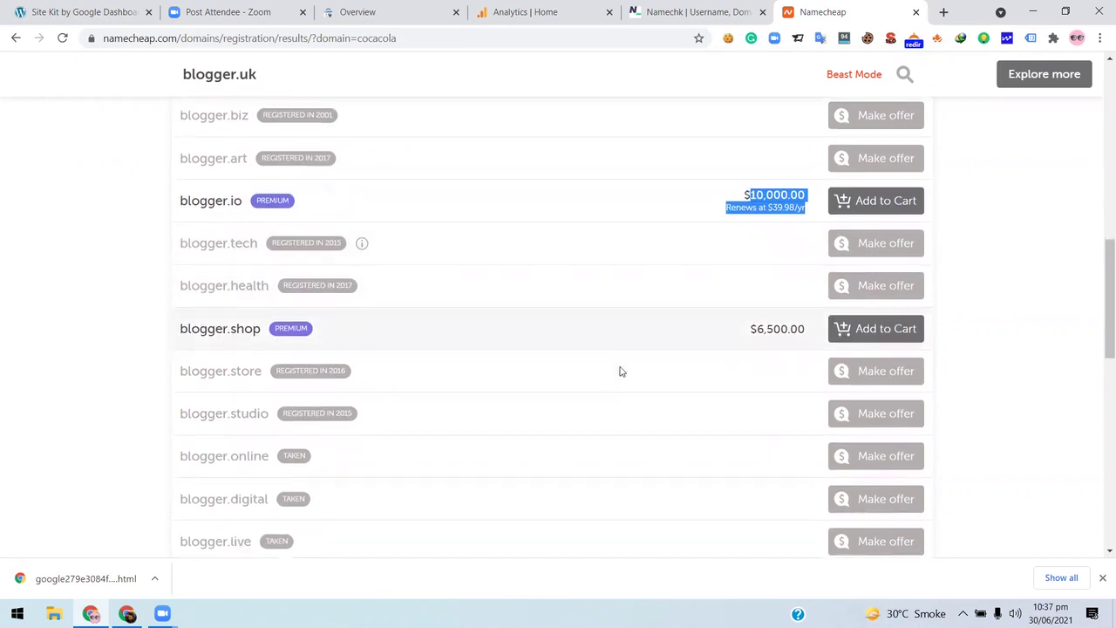
pyautogui.scroll(-3, 620, 371)
pyautogui.scroll(3, 789, 292)
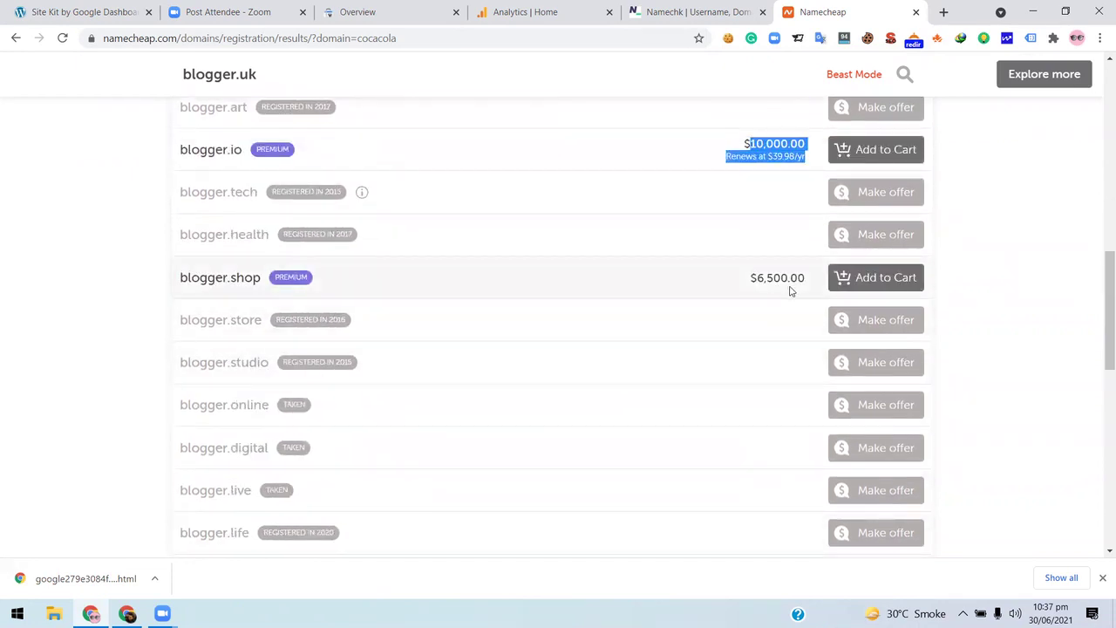
pyautogui.scroll(2, 773, 277)
pyautogui.scroll(-3, 377, 369)
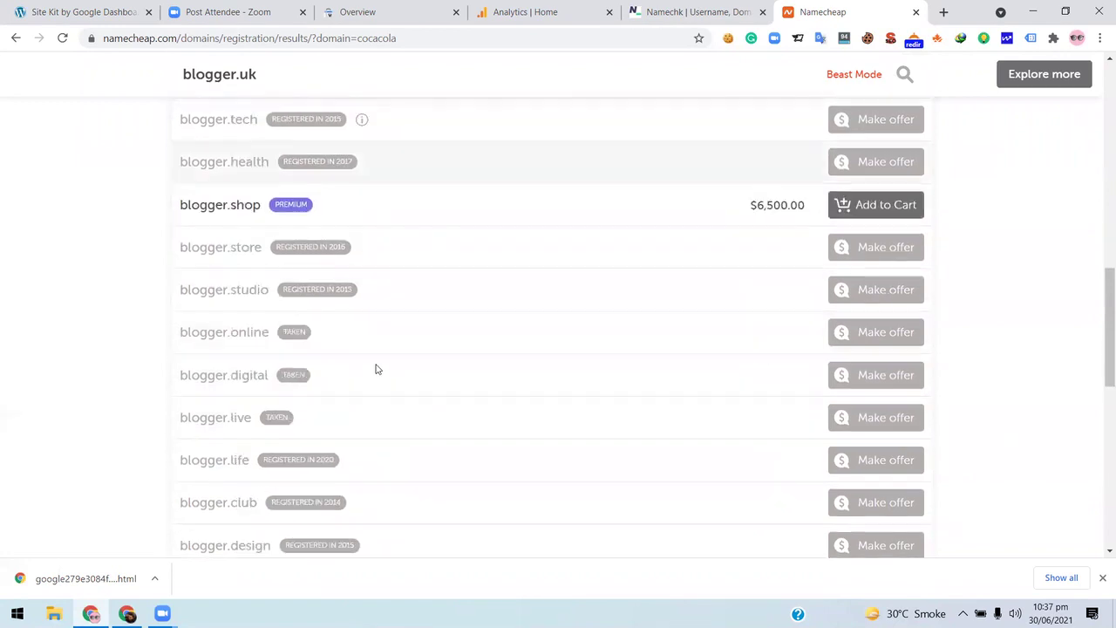
pyautogui.scroll(-5, 461, 352)
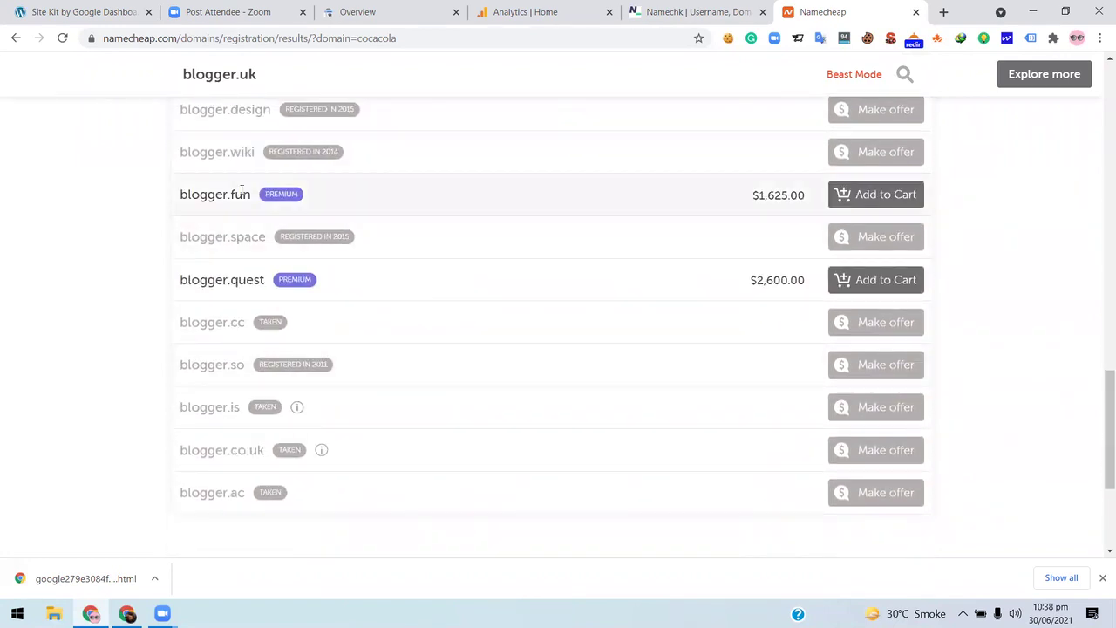
pyautogui.scroll(-2, 423, 227)
pyautogui.scroll(3, 426, 249)
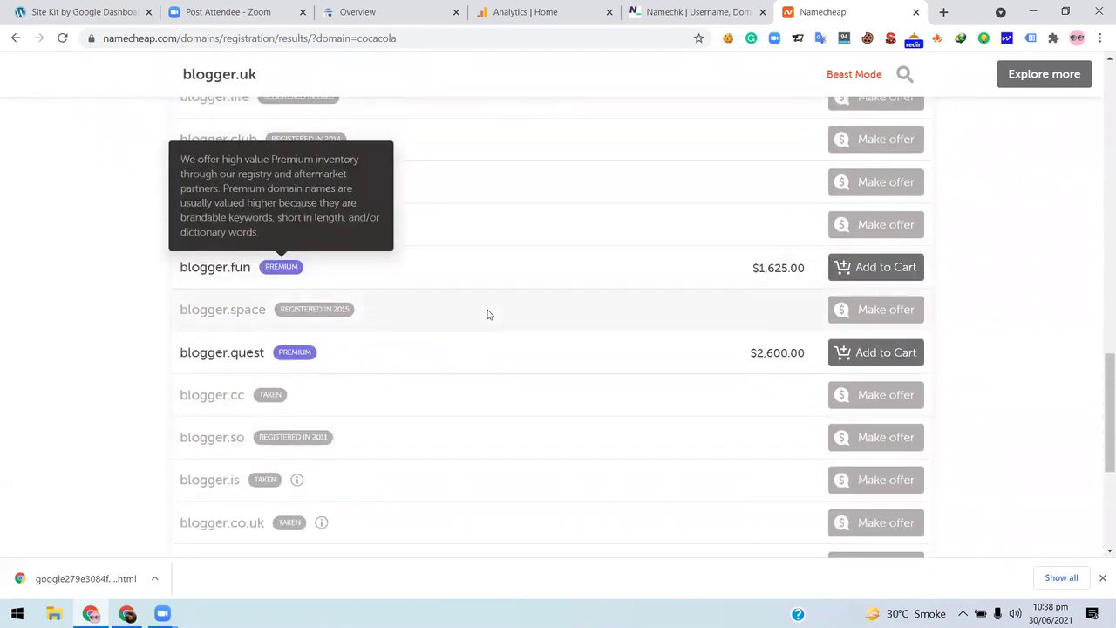
pyautogui.scroll(-2, 488, 314)
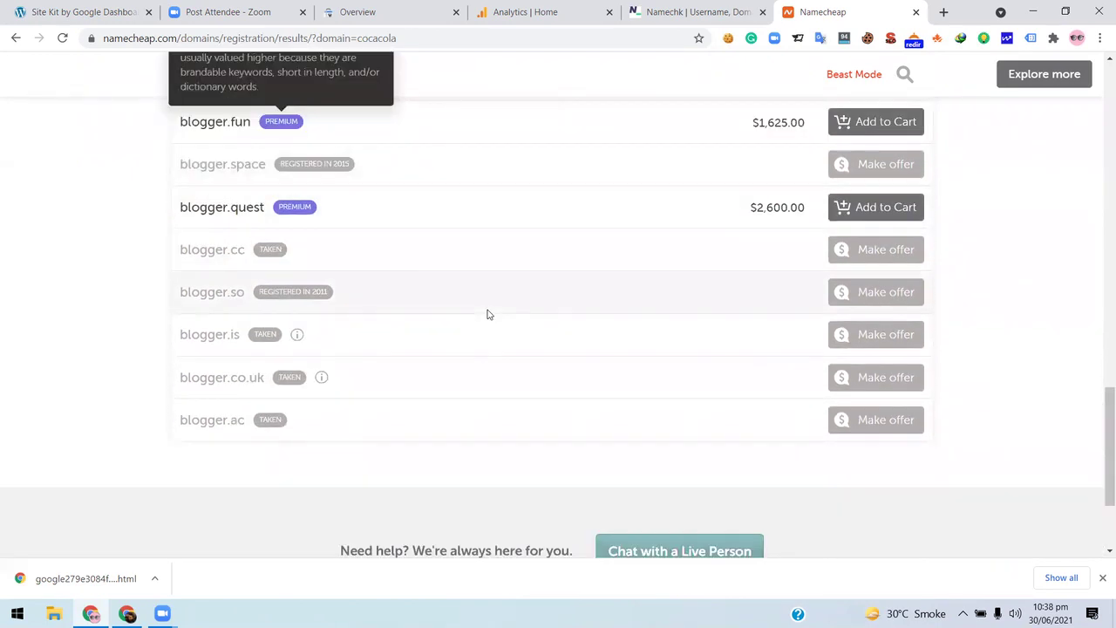
pyautogui.scroll(10, 388, 332)
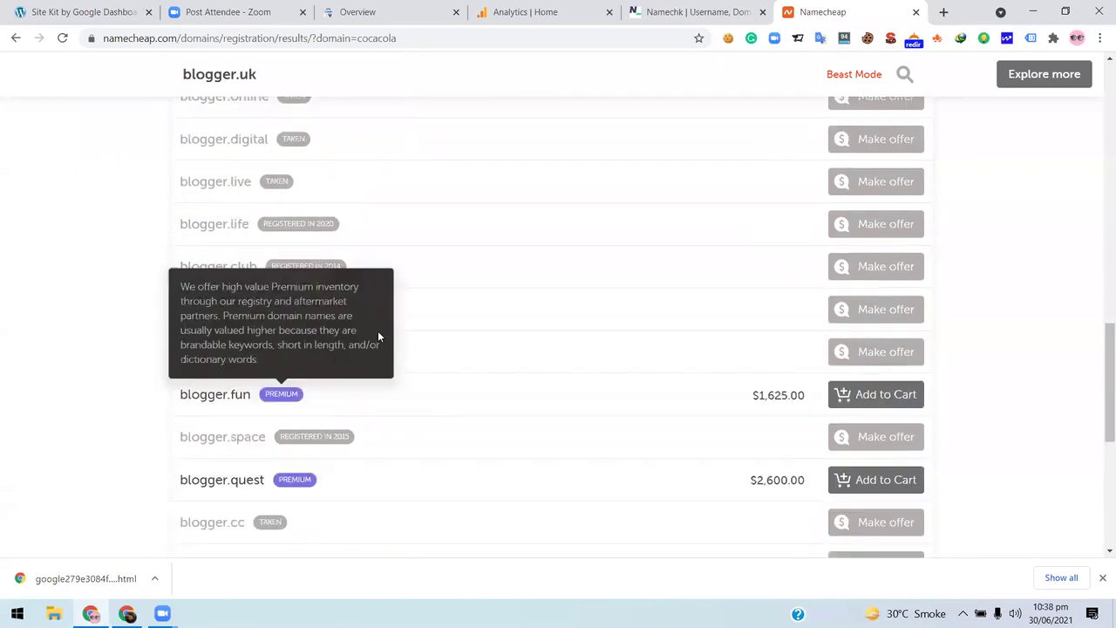
pyautogui.click(59, 258)
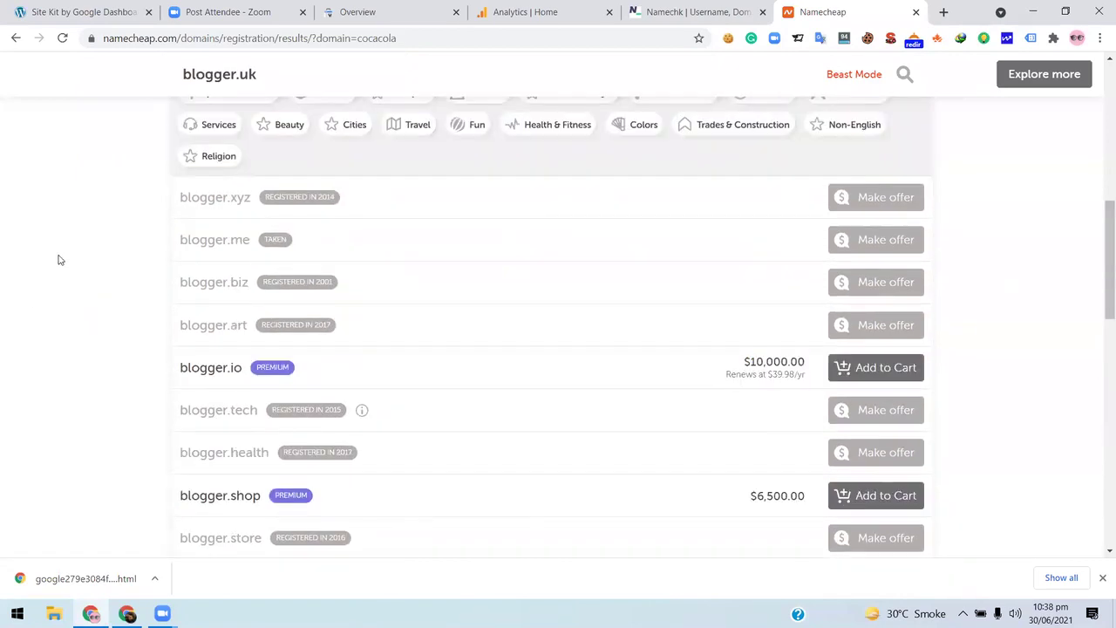
pyautogui.scroll(1, 207, 262)
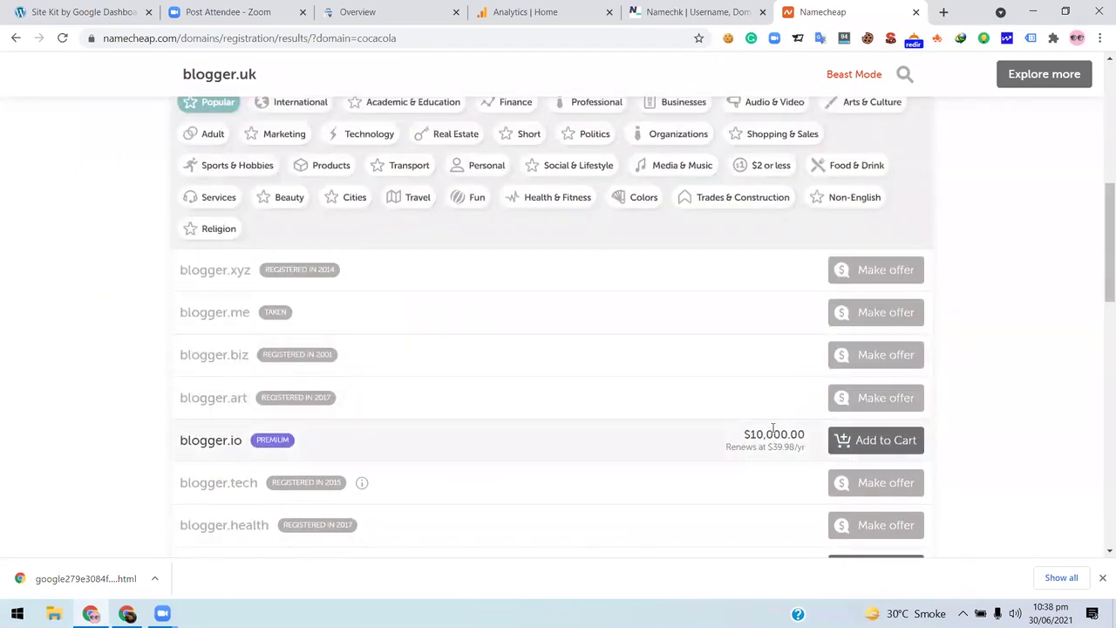
pyautogui.scroll(-3, 772, 431)
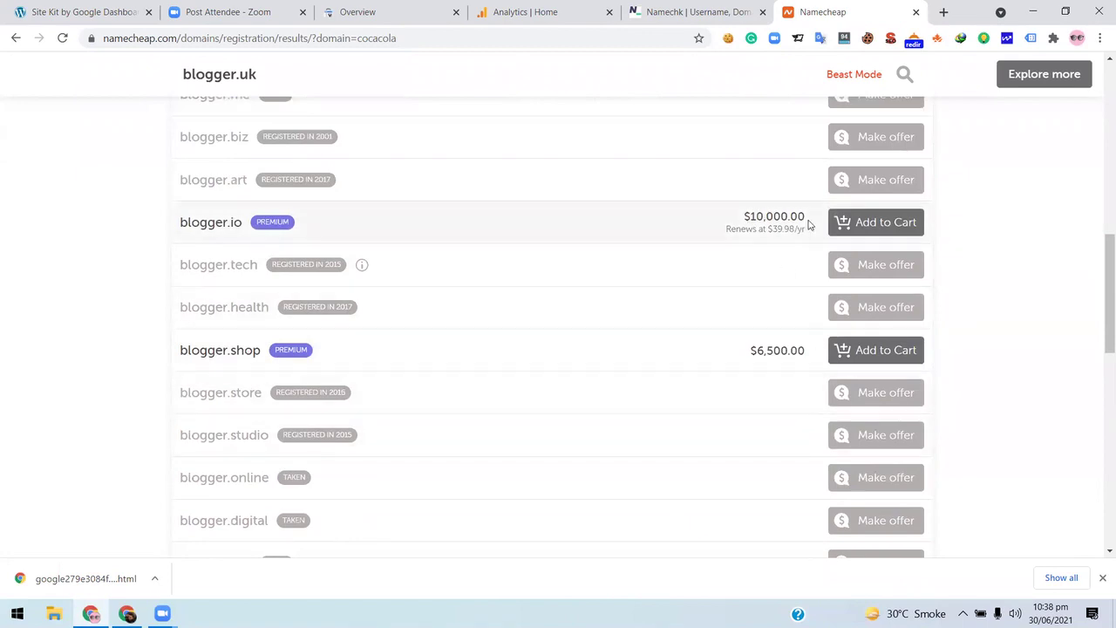
# - Feature blogger.io as the main result: $10,000.00 premium, renewing at $39.98/yr
pyautogui.click(186, 234)
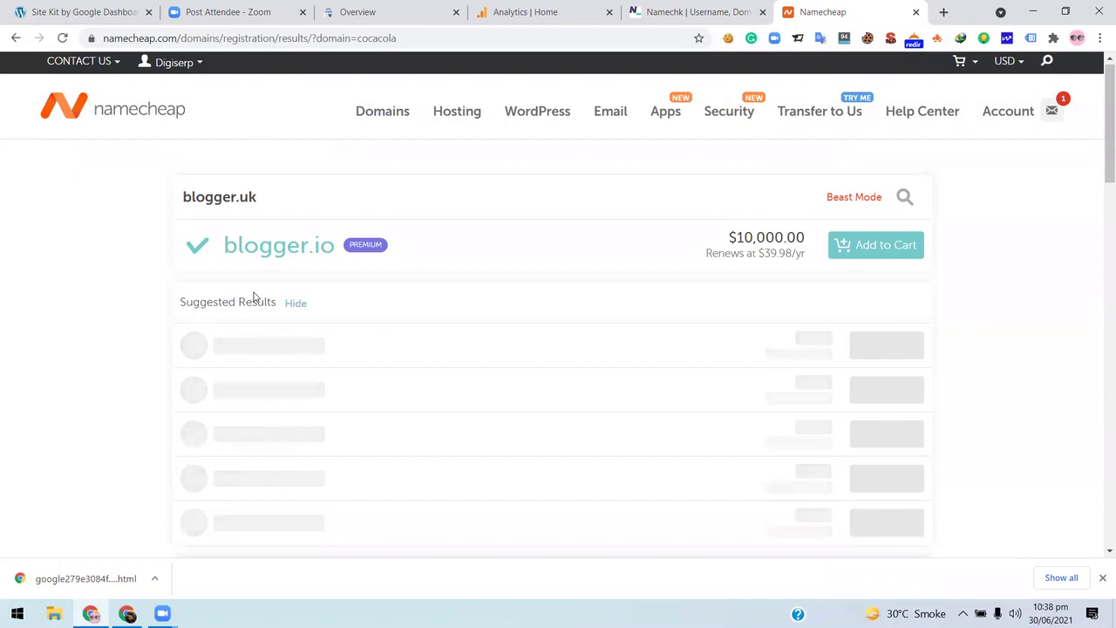
pyautogui.scroll(-7, 422, 316)
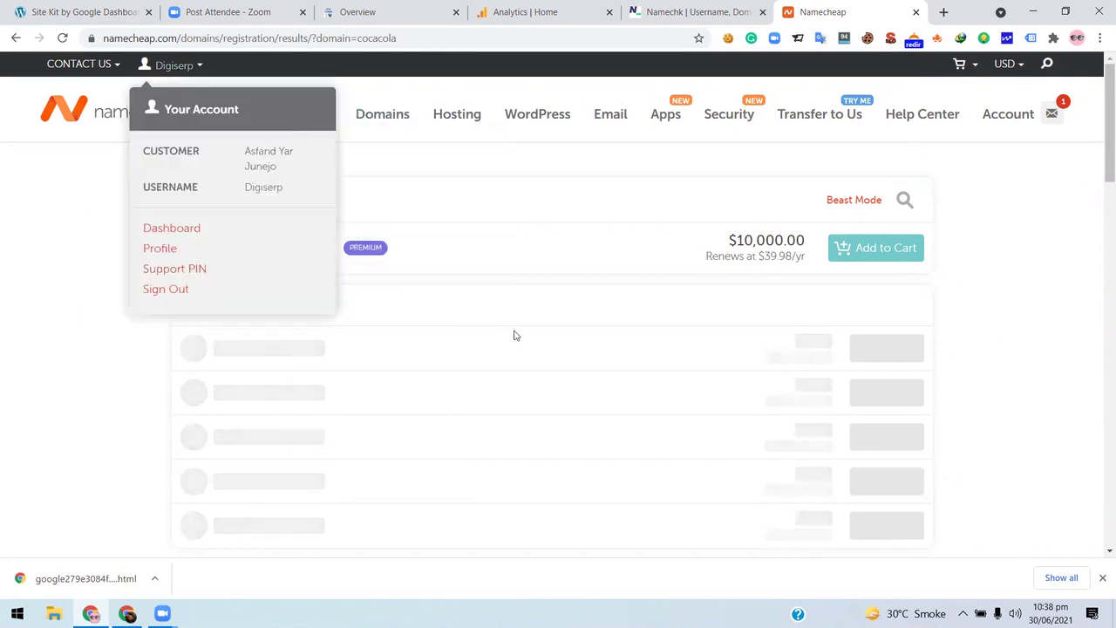
pyautogui.scroll(-6, 10, 351)
pyautogui.scroll(6, 575, 187)
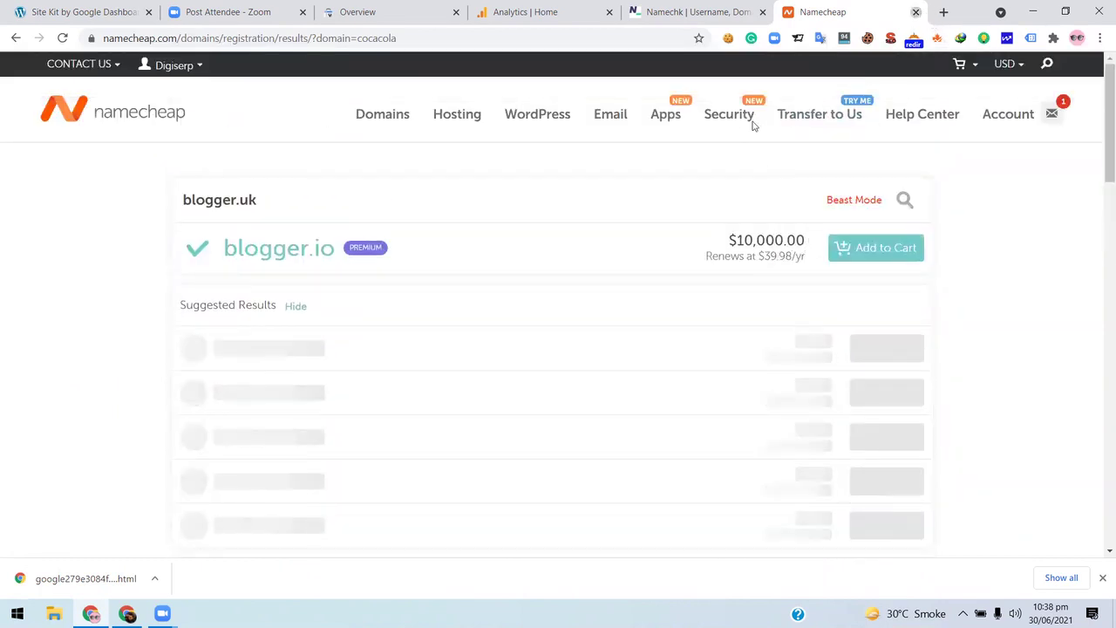
# - Close Namecheap, view Namechk's cocacola Domains grid, then return to Analytics Home
pyautogui.hotkey('ctrl', 'w')
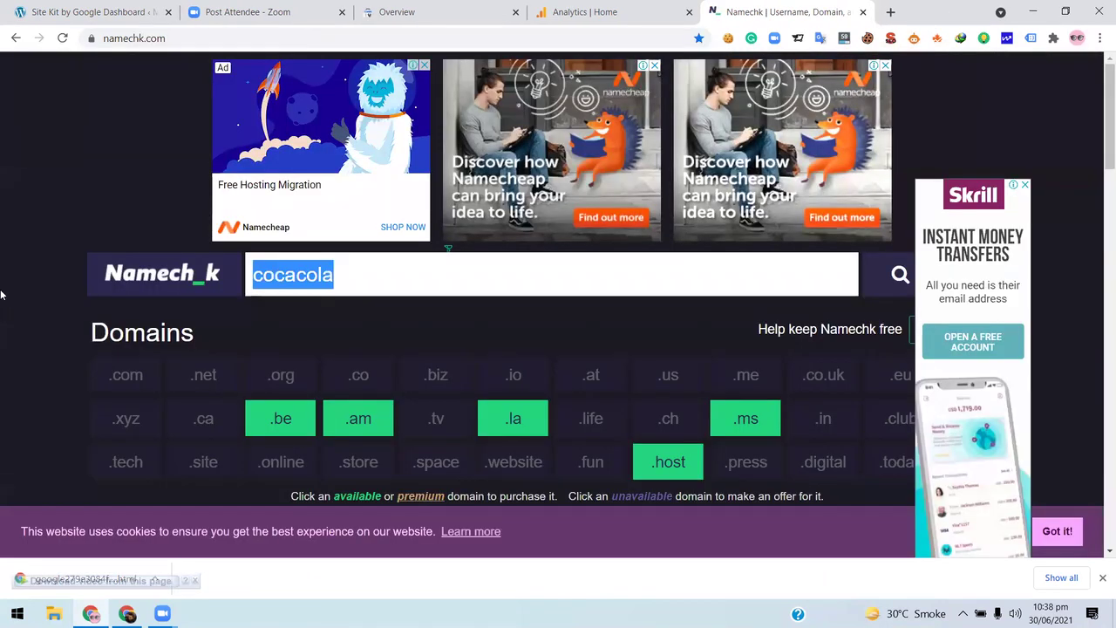
pyautogui.scroll(-2, 2, 294)
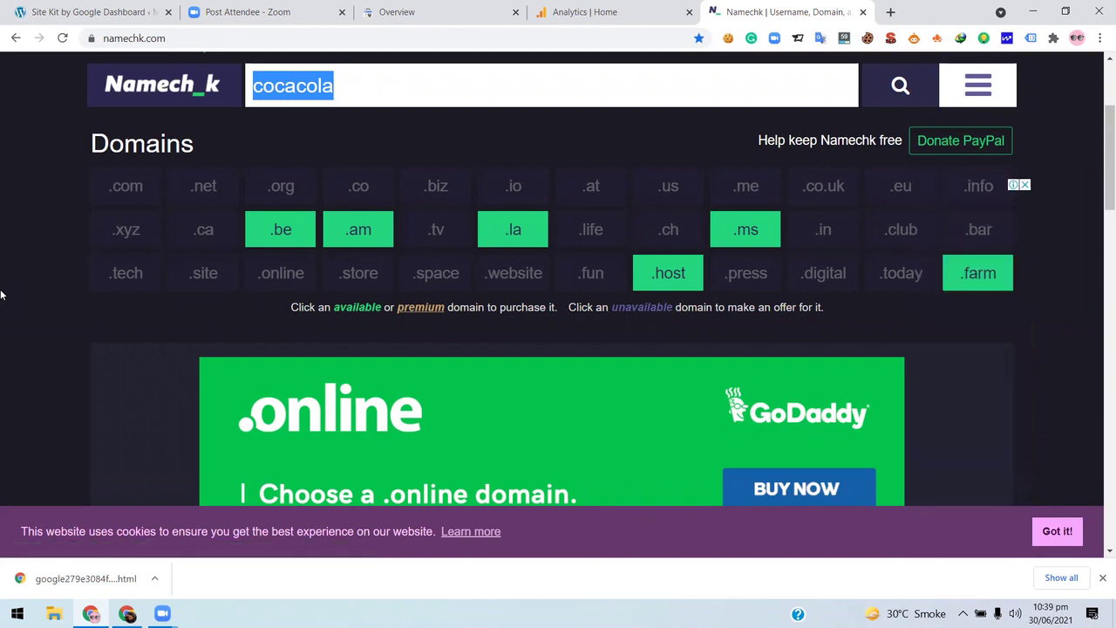
pyautogui.click(374, 10)
pyautogui.click(618, 10)
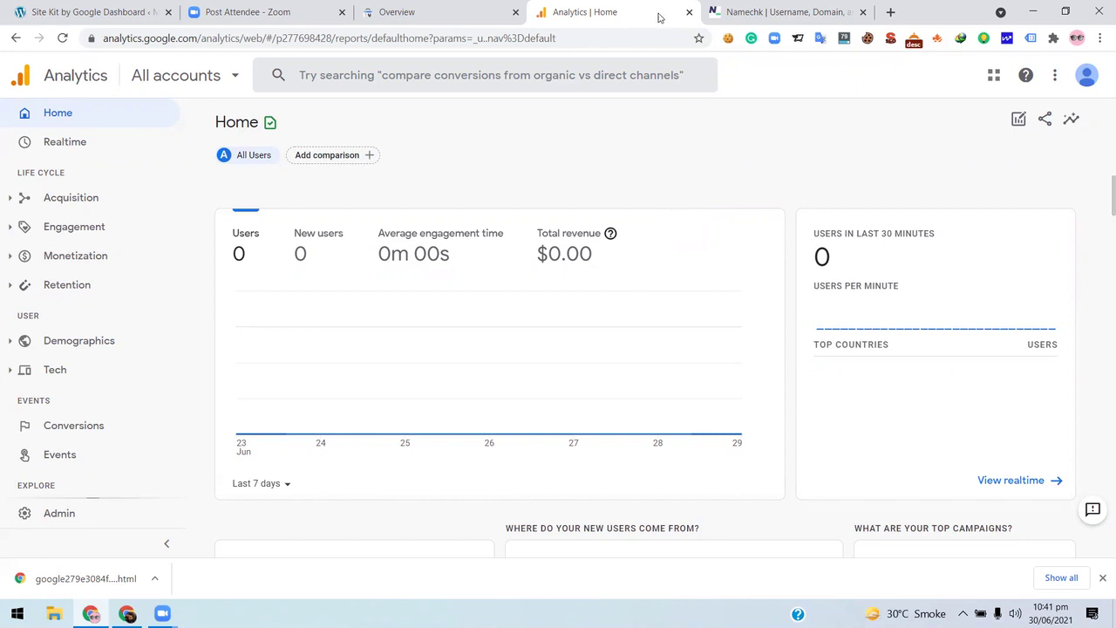
# - Browse the spicekampot.com Search Console Overview, alternating with Analytics, then reach the Zoom page
pyautogui.click(399, 8)
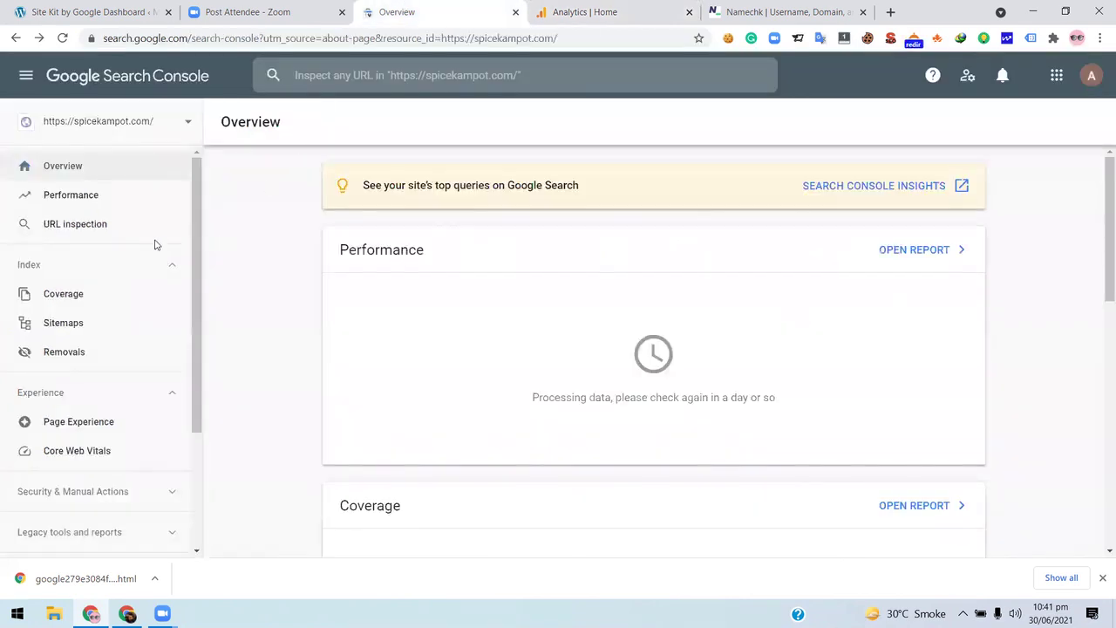
pyautogui.scroll(-2, 131, 253)
pyautogui.scroll(2, 94, 369)
pyautogui.scroll(-2, 94, 369)
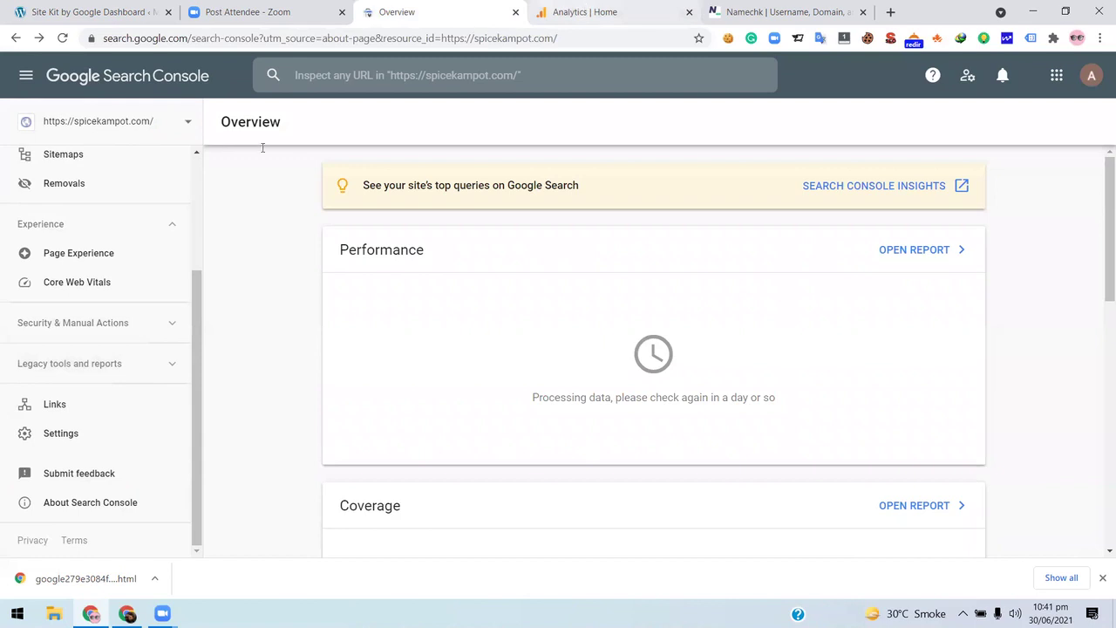
pyautogui.hotkey('ctrl', 'Tab')
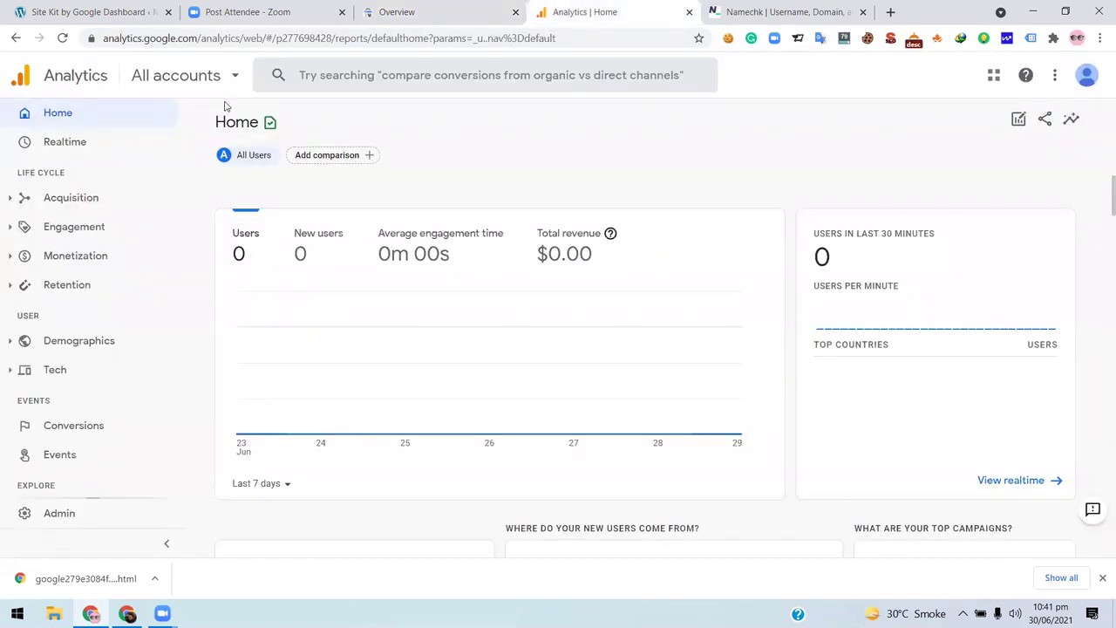
pyautogui.click(448, 9)
pyautogui.click(573, 9)
pyautogui.click(453, 9)
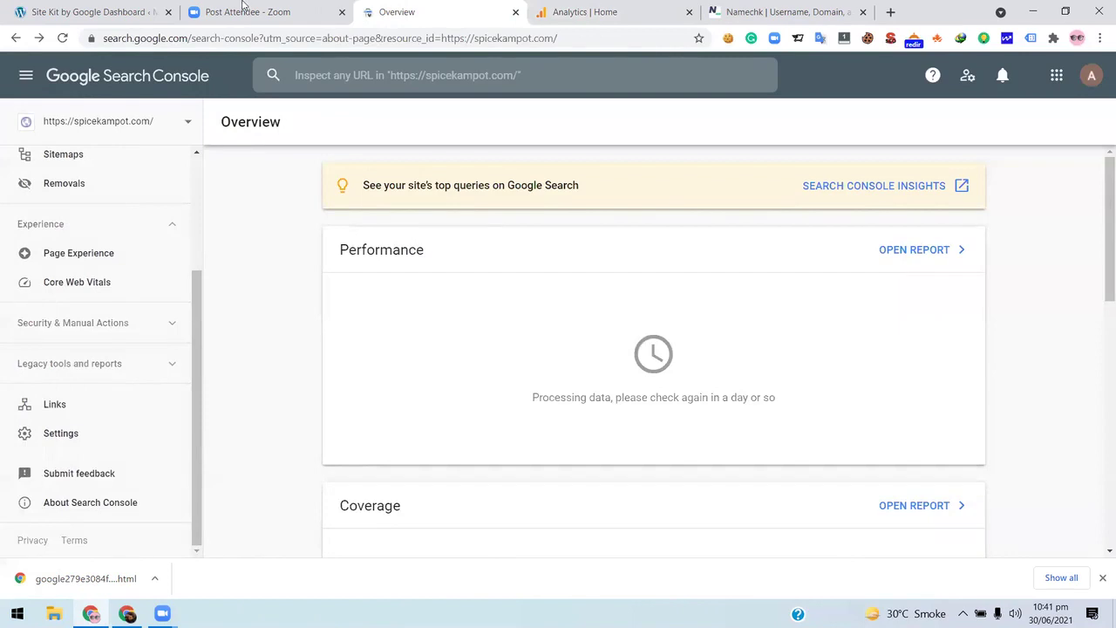
pyautogui.click(252, 9)
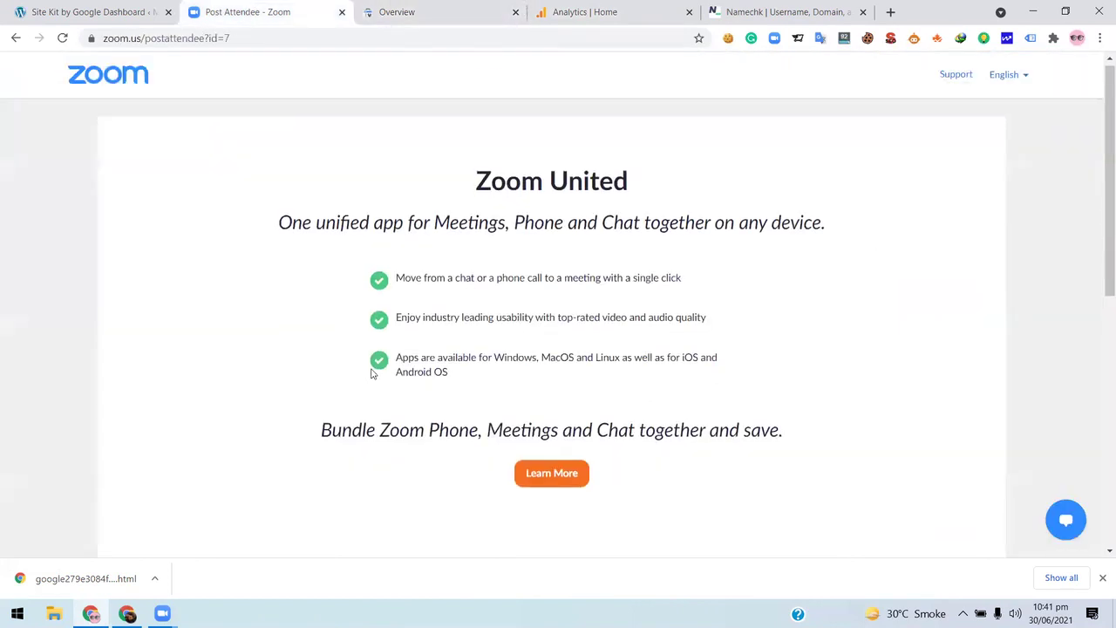
# - Return to the Analytics Home report showing 0 users for 23–29 June
pyautogui.click(616, 9)
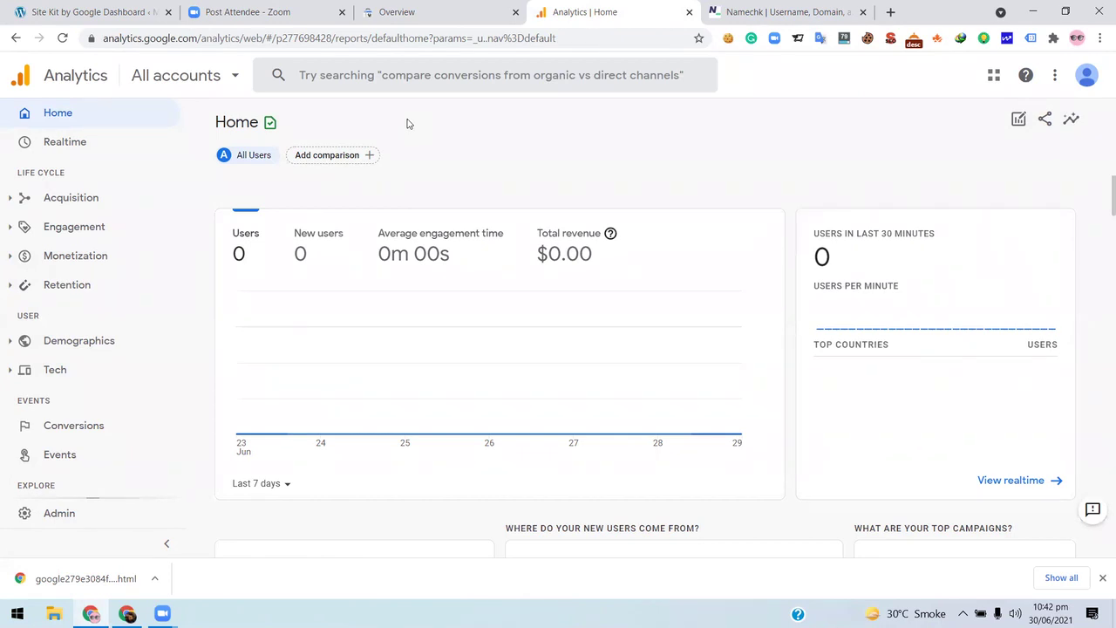
# - Show the padlock's 'Connection is secure' details confirming the valid certificate, then dismiss them
pyautogui.click(90, 38)
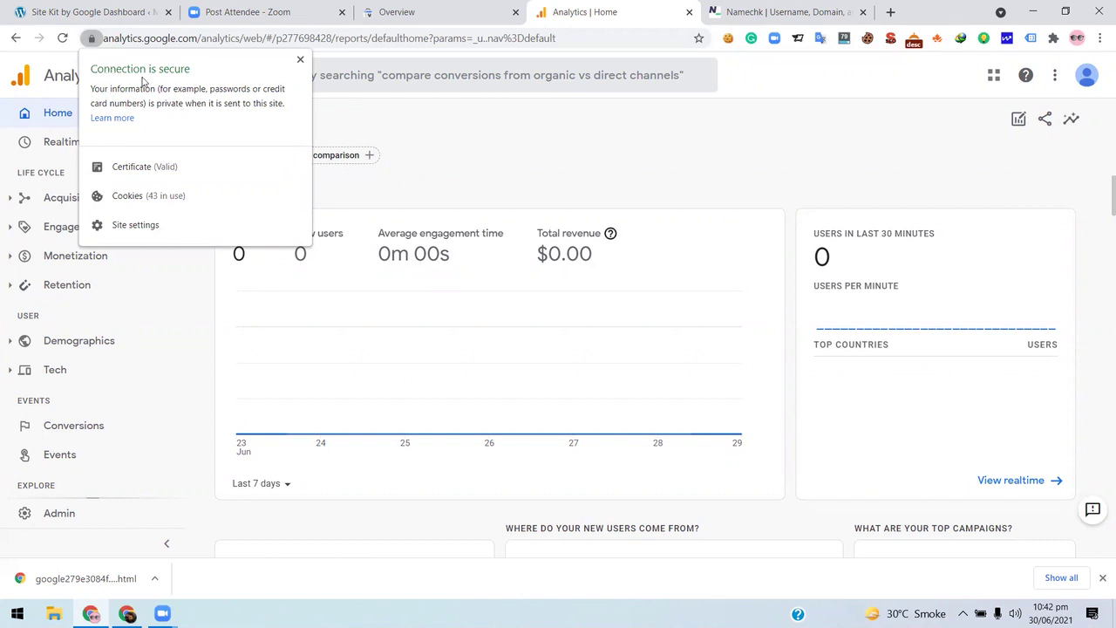
pyautogui.click(89, 39)
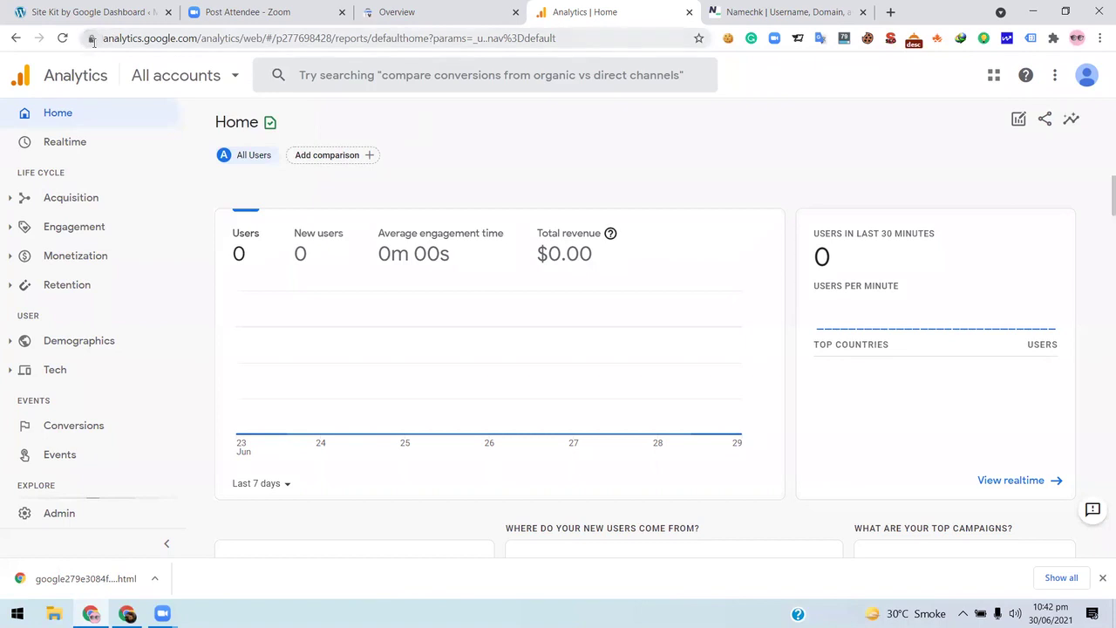
pyautogui.click(90, 40)
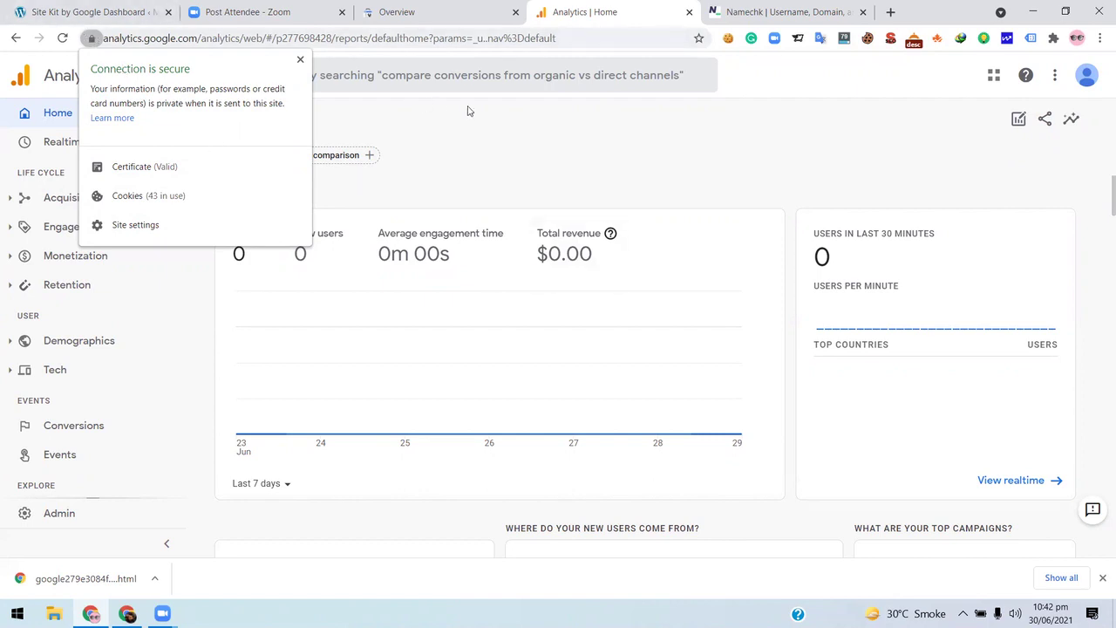
pyautogui.click(91, 39)
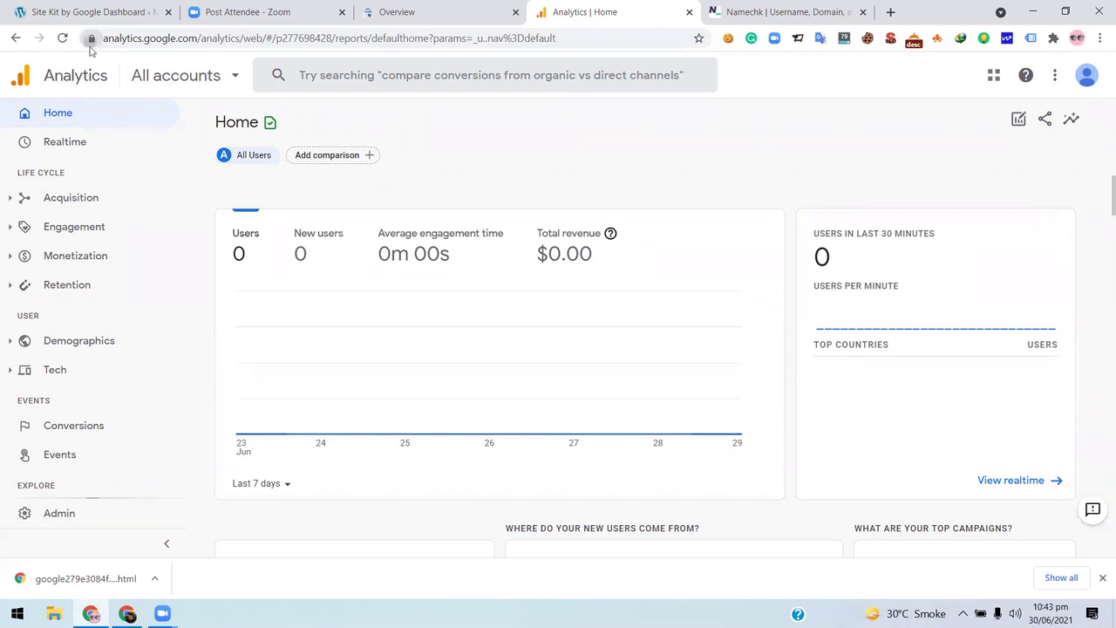
pyautogui.click(91, 39)
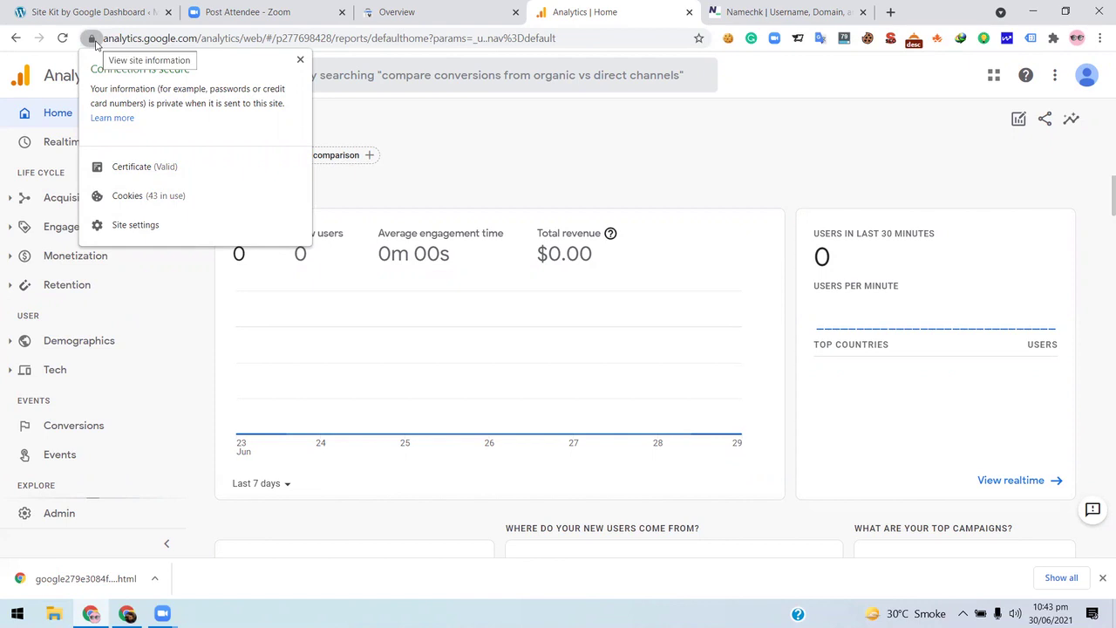
pyautogui.click(343, 44)
# - Highlight the 'https' part of the Analytics web address
pyautogui.click(142, 37)
pyautogui.click(142, 38)
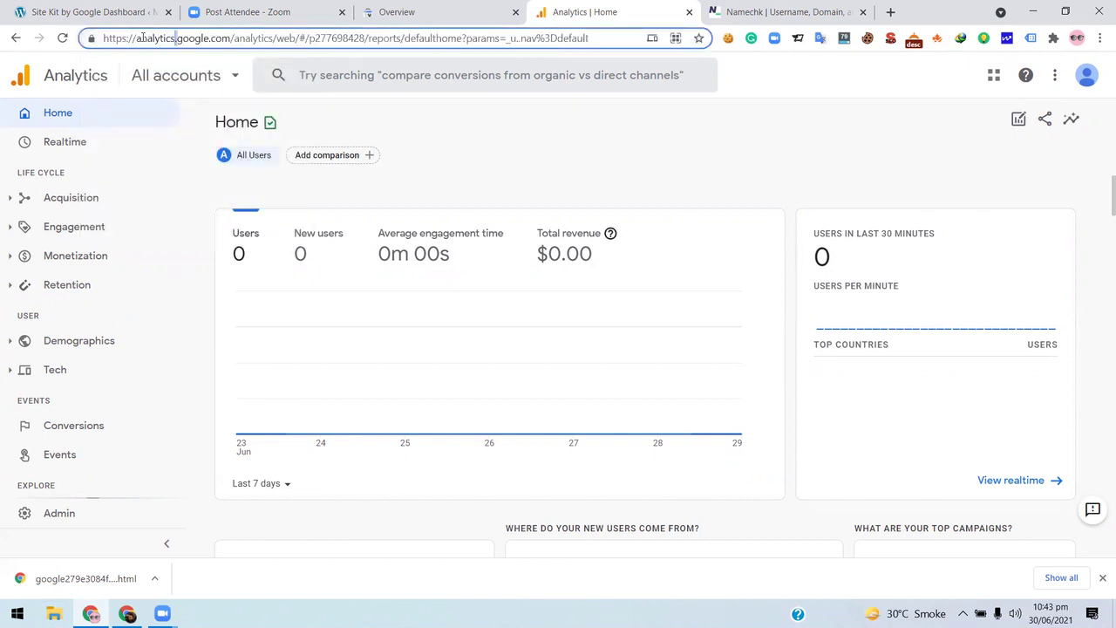
pyautogui.moveTo(127, 38); pyautogui.dragTo(128, 44)
pyautogui.doubleClick(125, 39)
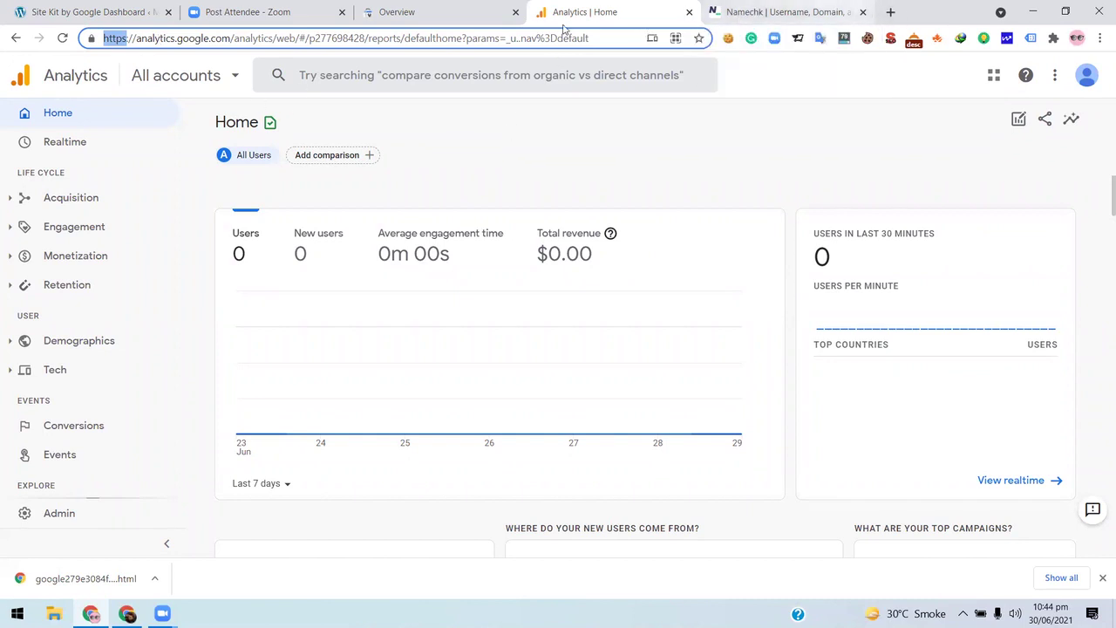
# - Load namecheap.com in the Namechk tab
pyautogui.hotkey('ctrl', 'Tab')
pyautogui.write('name')
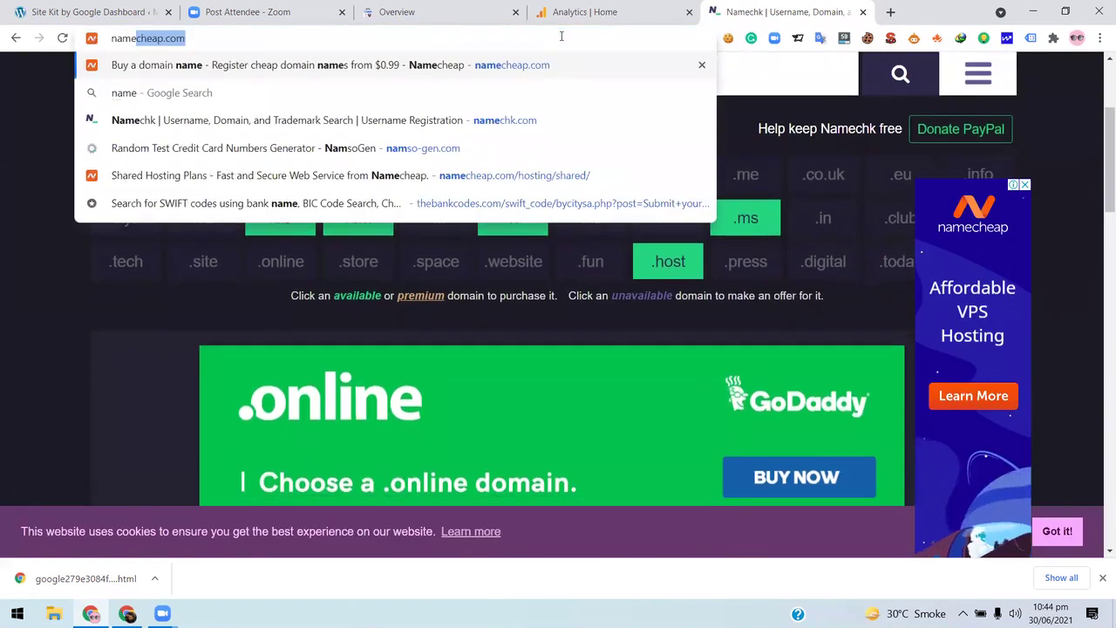
pyautogui.press('Return')
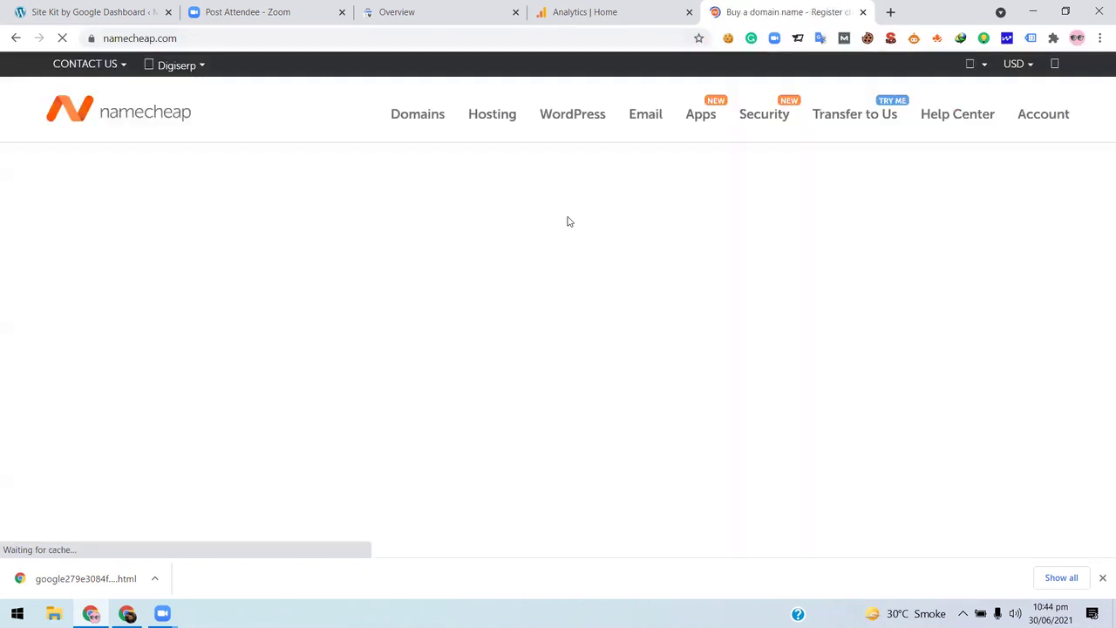
# - Skim the Namecheap home page and choose Shared Hosting from the Hosting menu
pyautogui.scroll(-6, 551, 309)
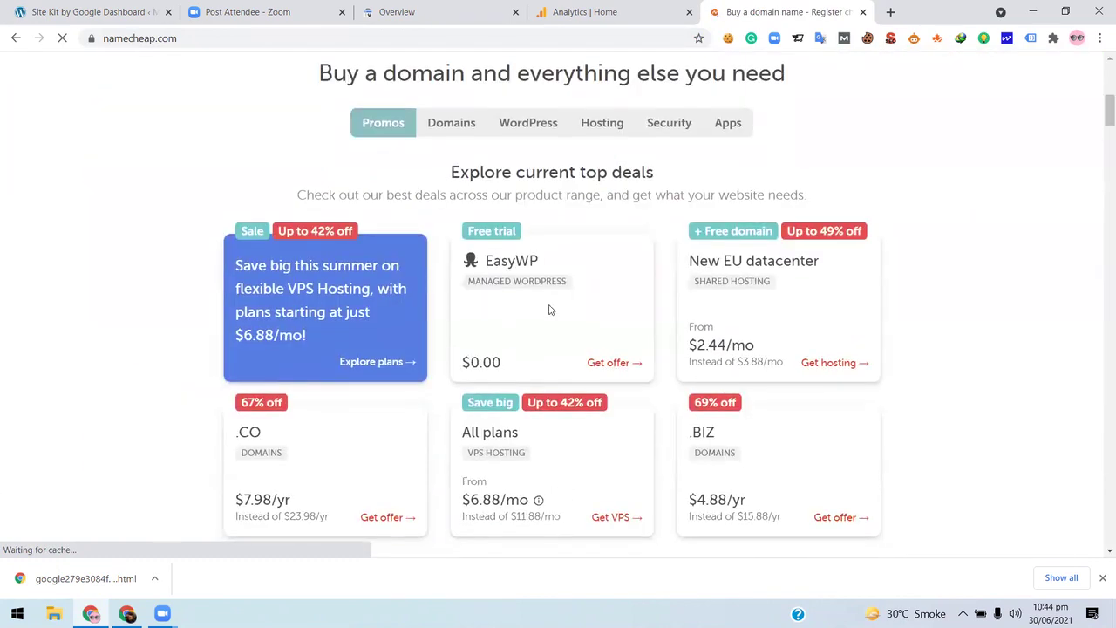
pyautogui.scroll(-3, 550, 311)
pyautogui.scroll(4, 550, 311)
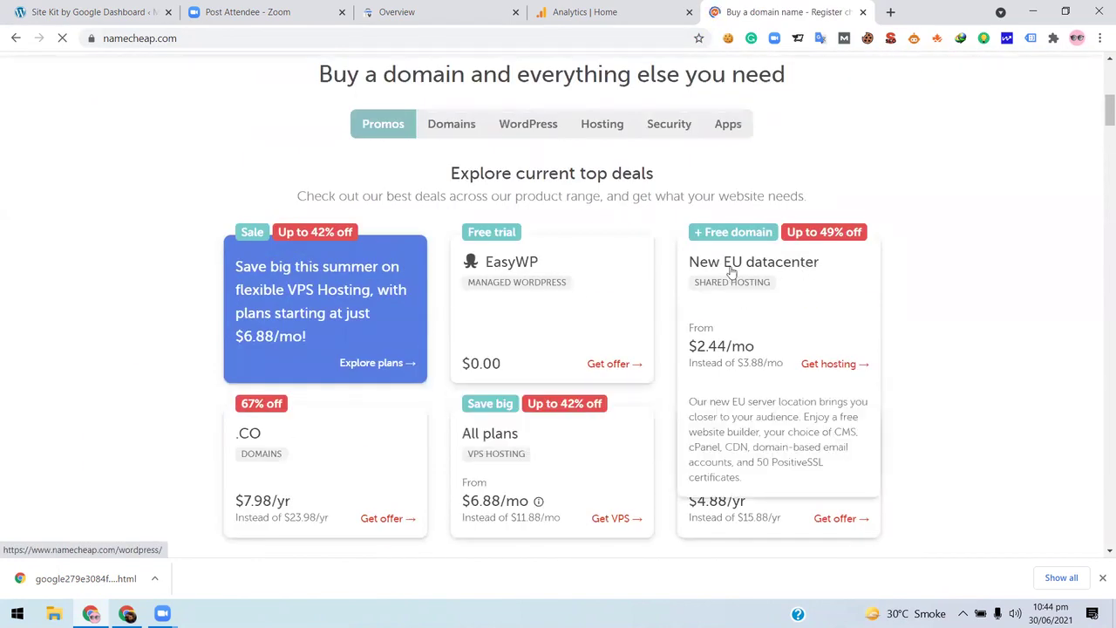
pyautogui.scroll(-1, 684, 279)
pyautogui.scroll(-2, 653, 279)
pyautogui.scroll(8, 494, 169)
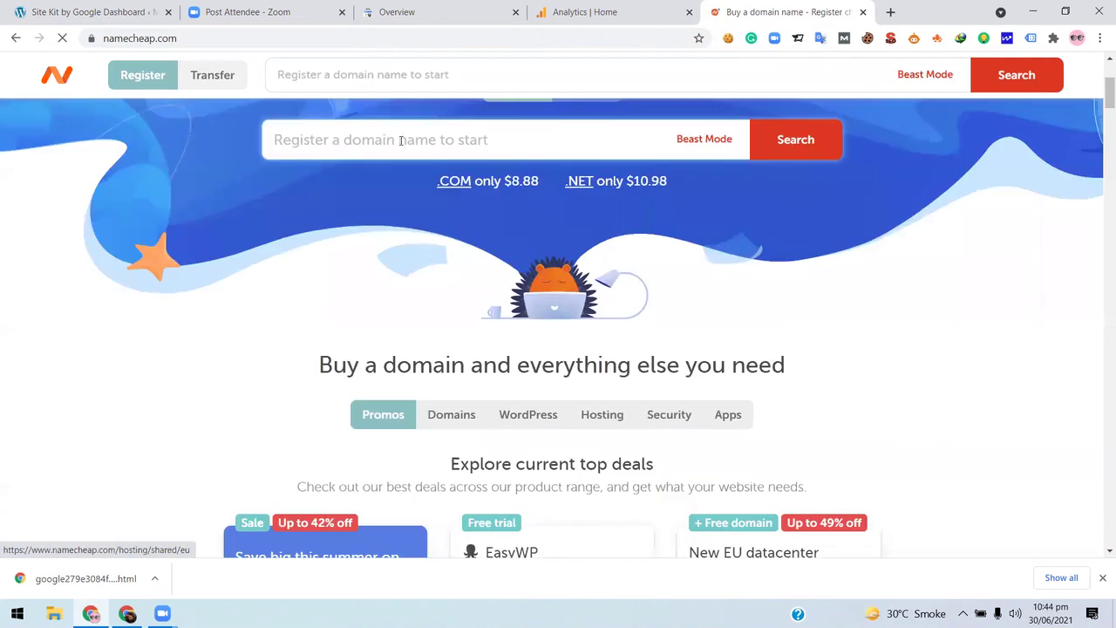
pyautogui.moveTo(498, 119)
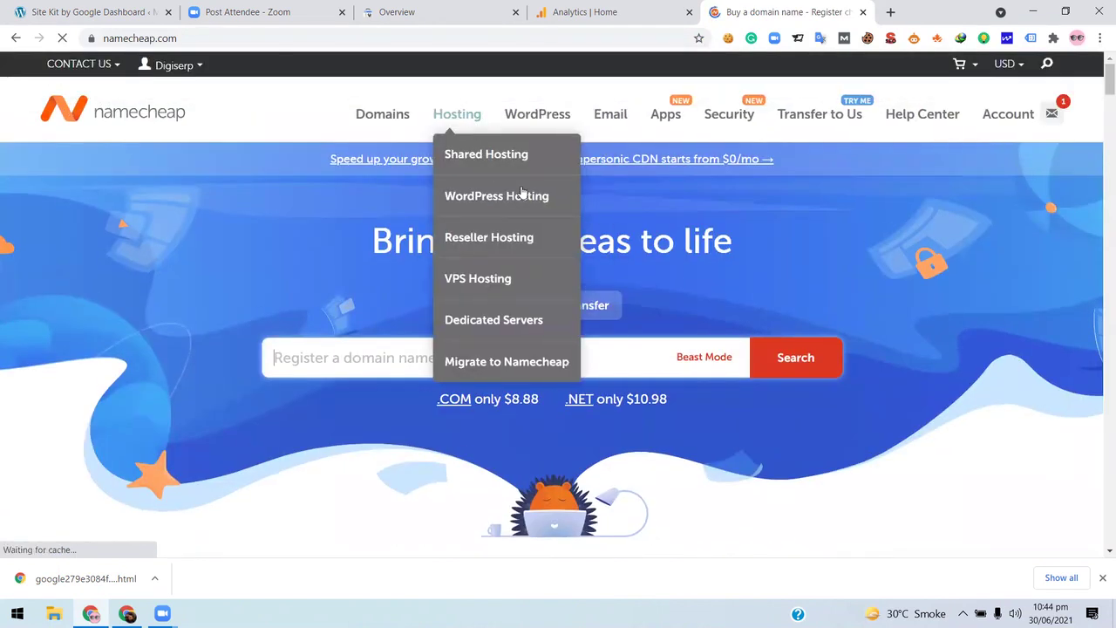
pyautogui.click(502, 161)
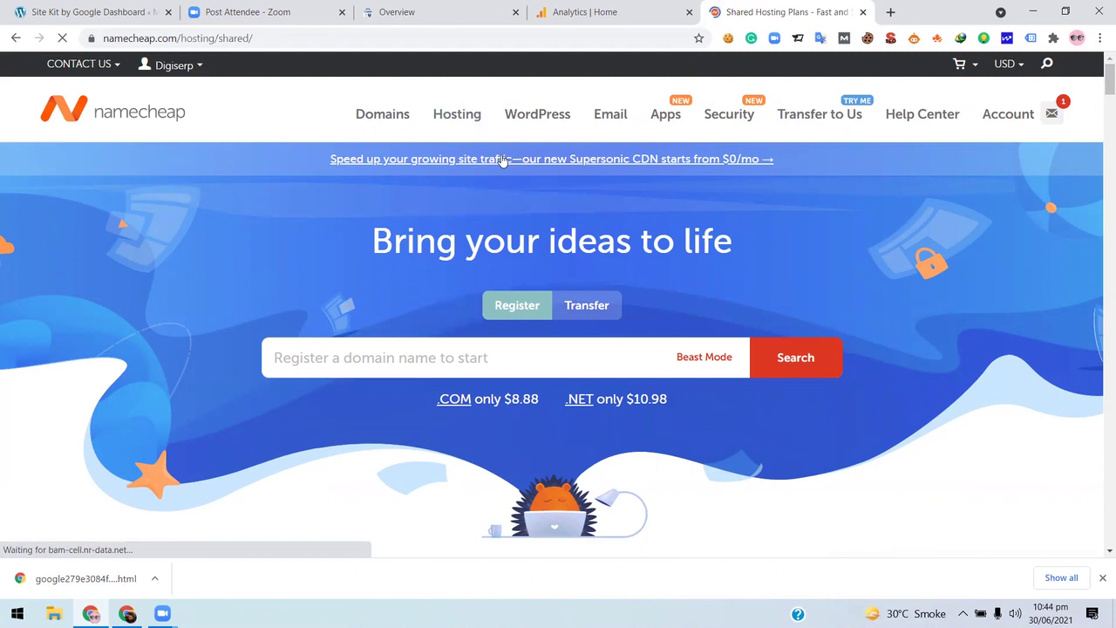
pyautogui.scroll(-3, 301, 319)
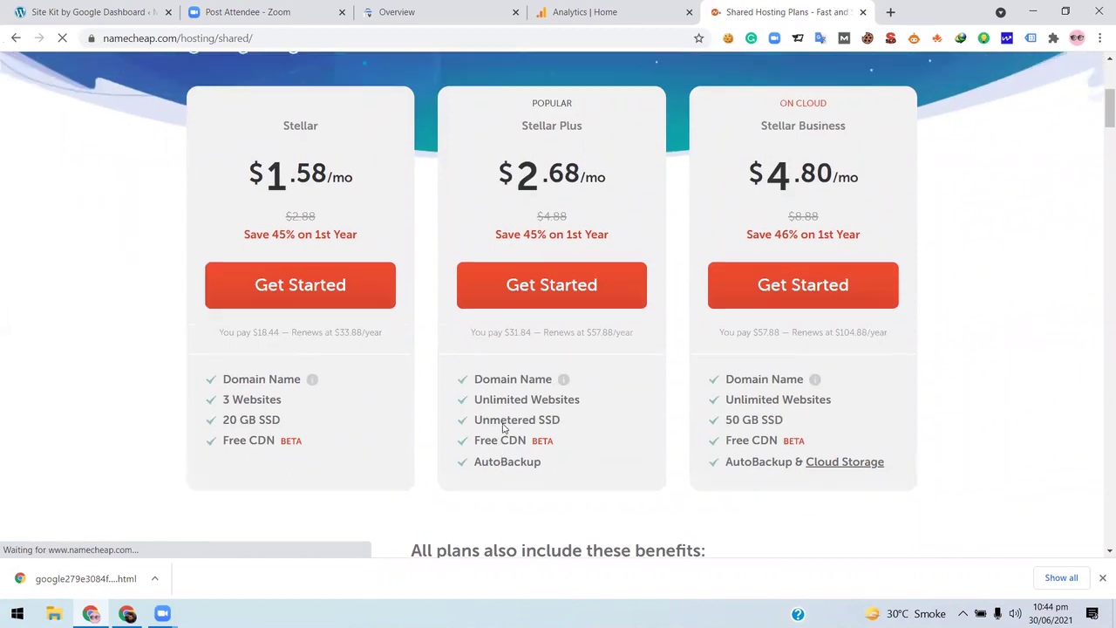
pyautogui.scroll(-1, 632, 382)
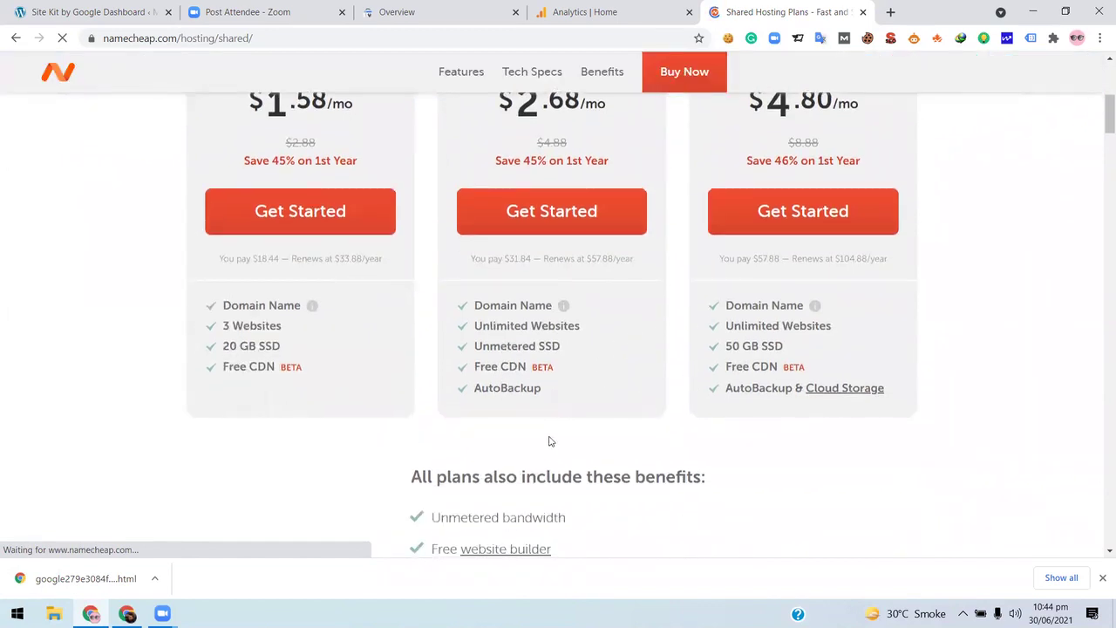
pyautogui.scroll(-7, 543, 431)
pyautogui.scroll(-10, 177, 376)
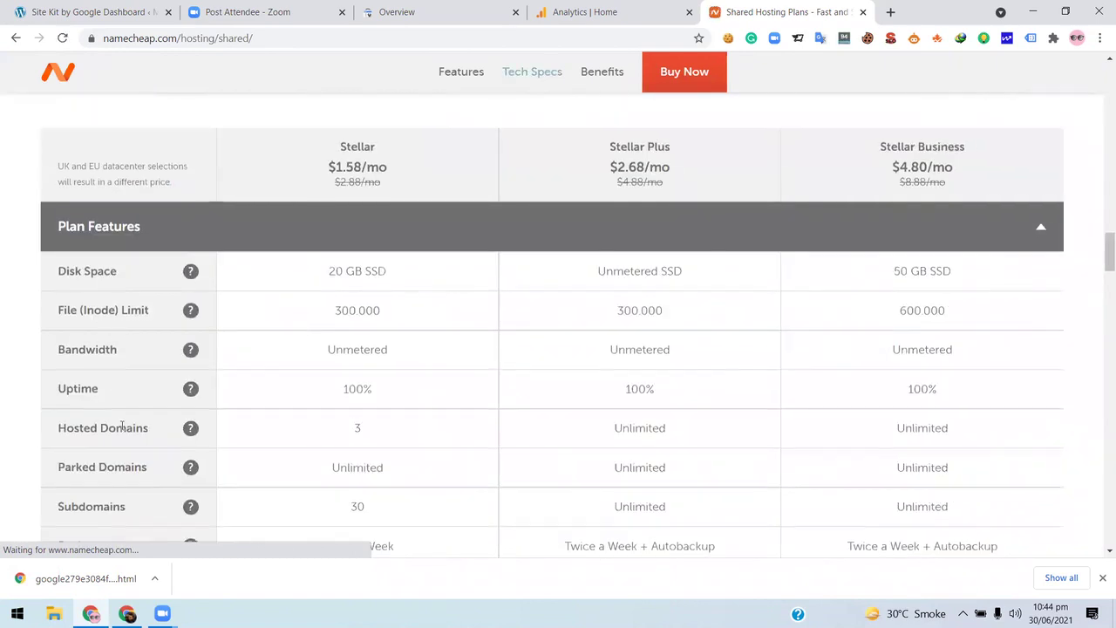
pyautogui.scroll(-3, 119, 424)
pyautogui.scroll(-6, 121, 425)
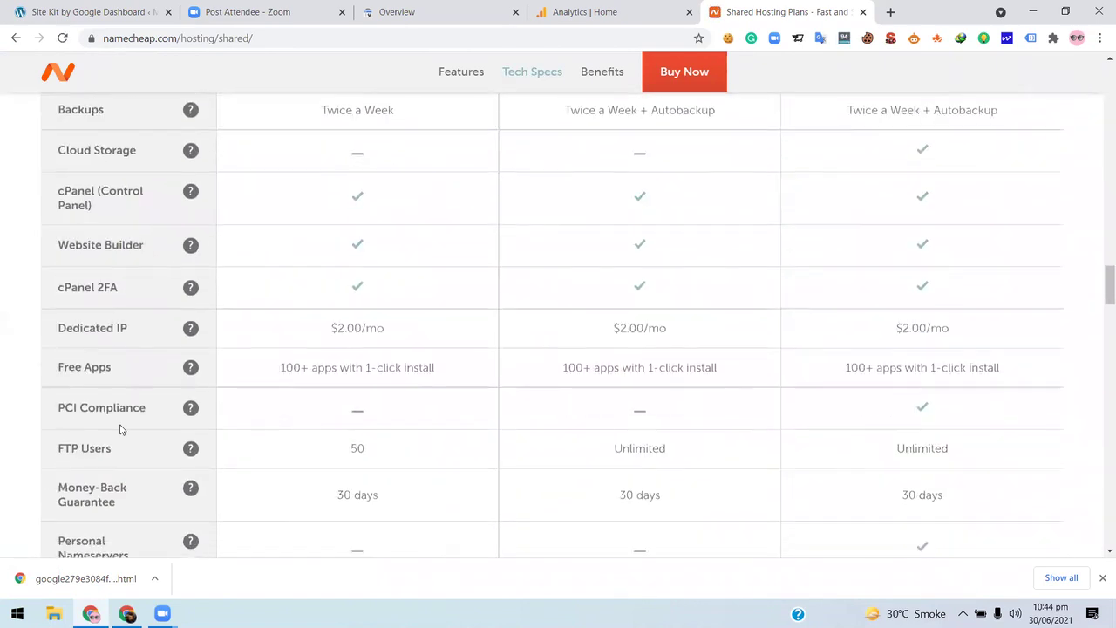
pyautogui.scroll(-4, 120, 427)
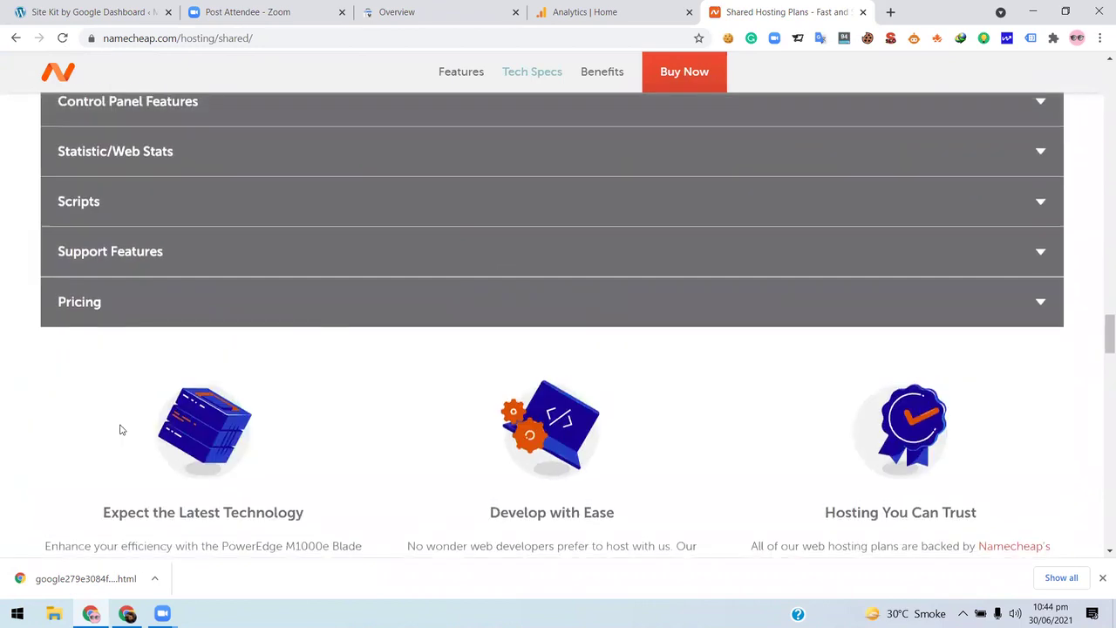
pyautogui.scroll(7, 120, 427)
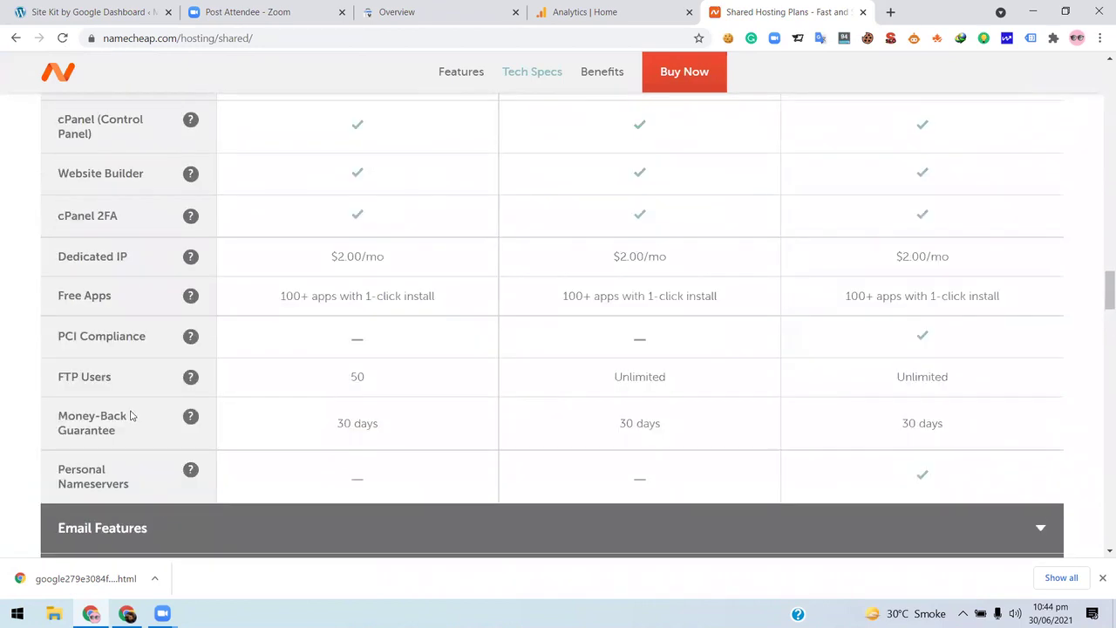
pyautogui.scroll(2, 132, 415)
pyautogui.scroll(2, 132, 415)
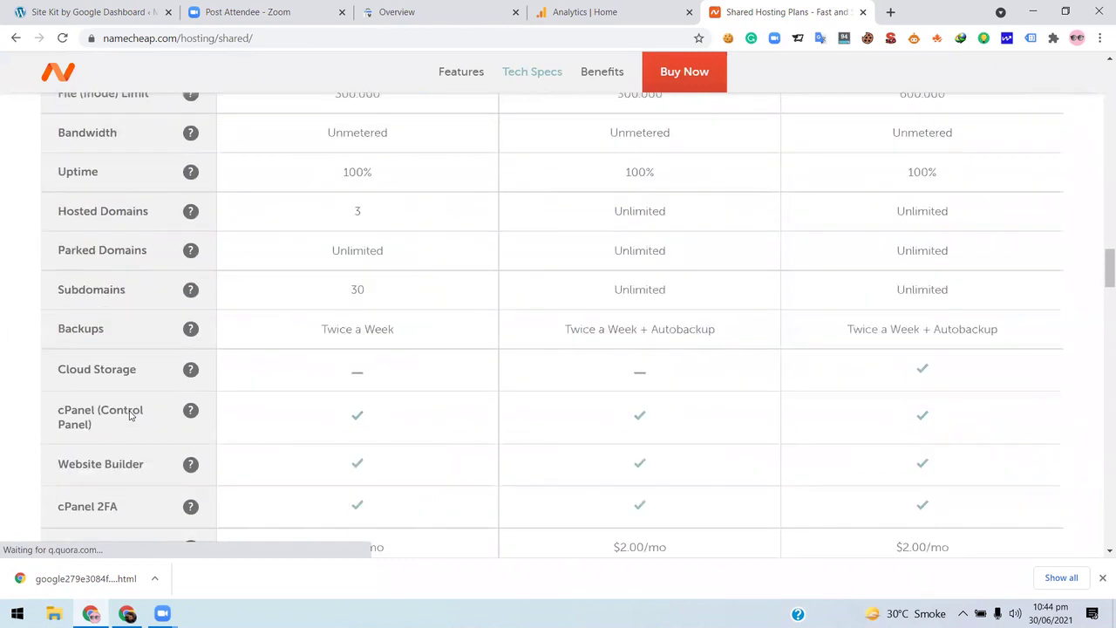
pyautogui.scroll(8, 130, 414)
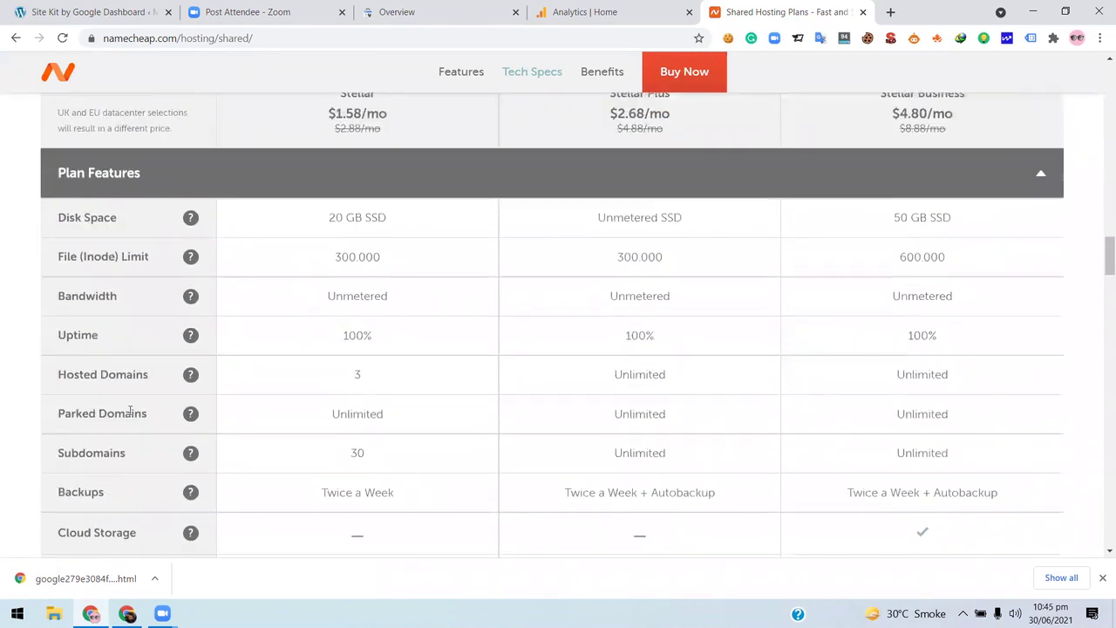
pyautogui.scroll(15, 127, 416)
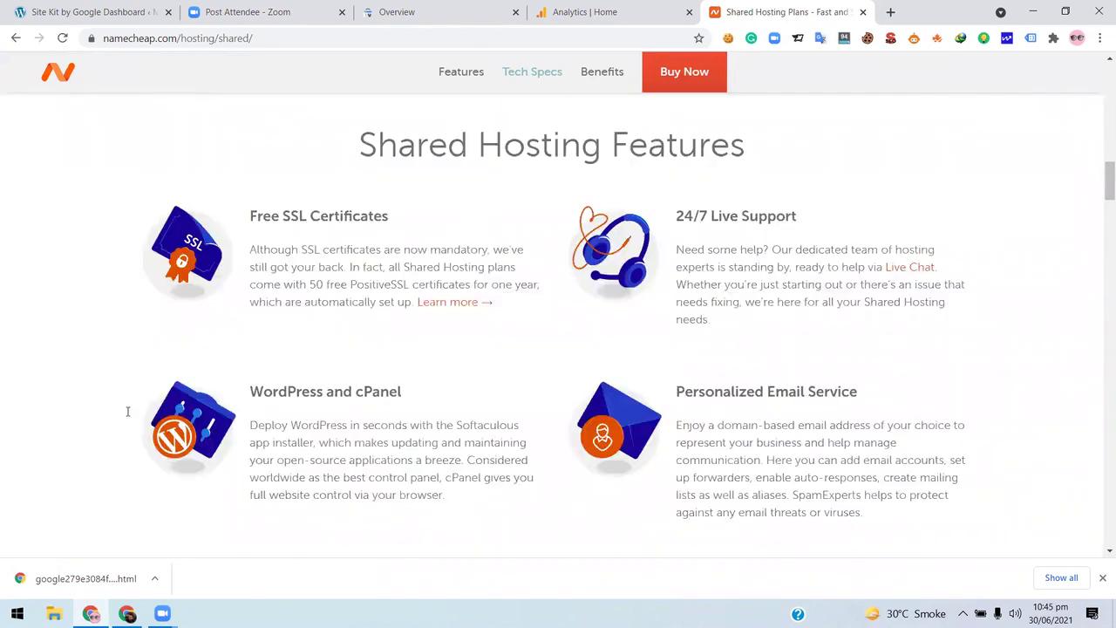
pyautogui.scroll(6, 81, 409)
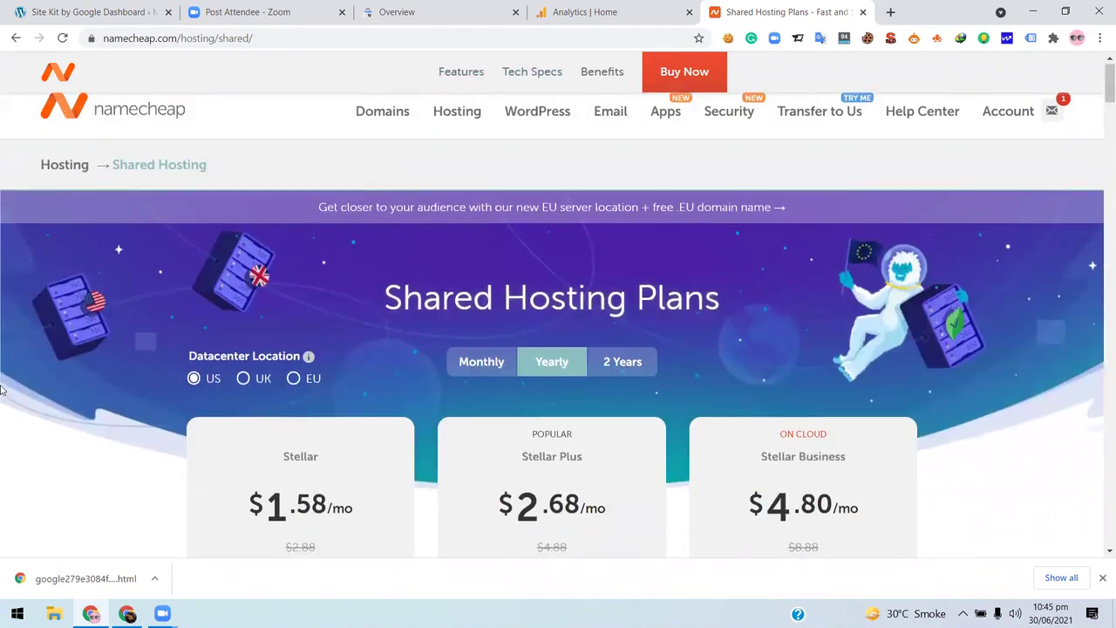
pyautogui.scroll(-10, 2, 389)
pyautogui.scroll(3, 2, 389)
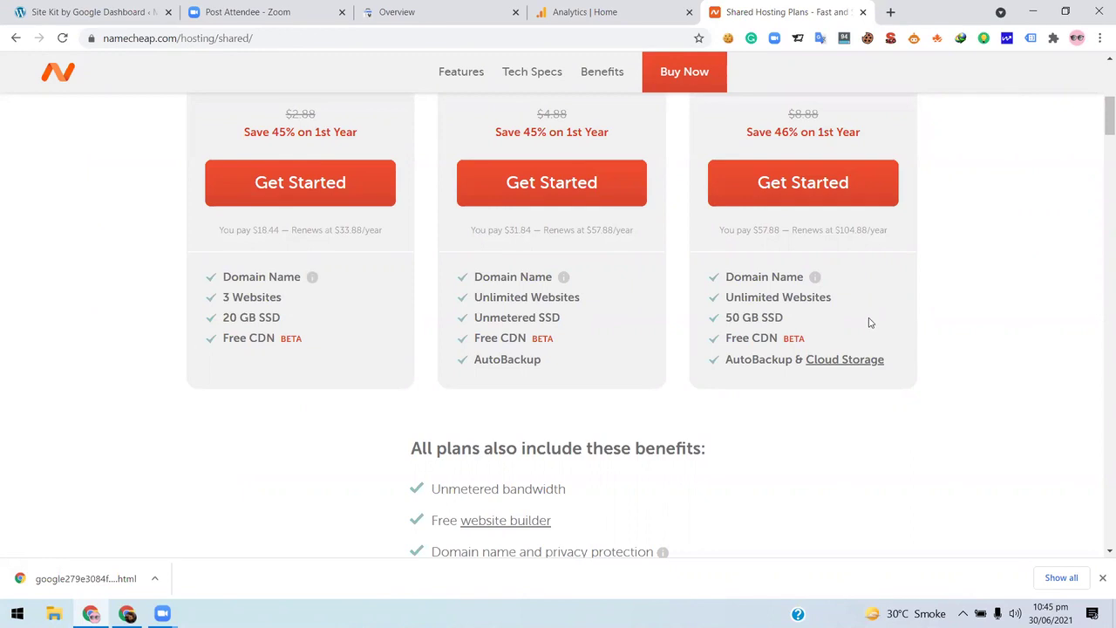
# - Look over the Site Kit dashboard in WordPress
pyautogui.click(48, 9)
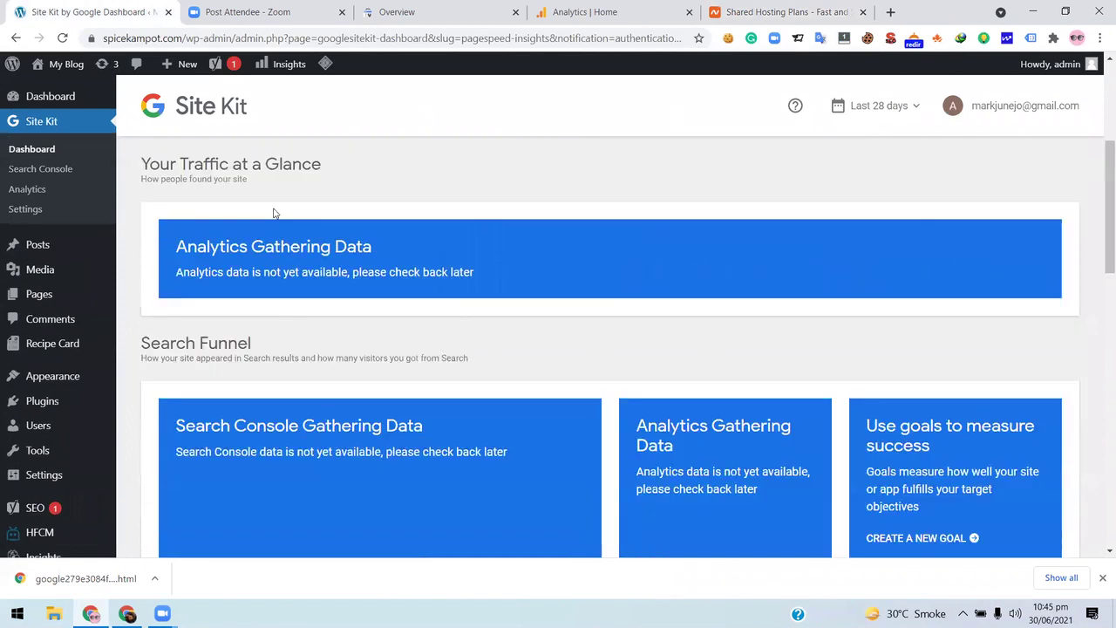
pyautogui.scroll(-6, 285, 224)
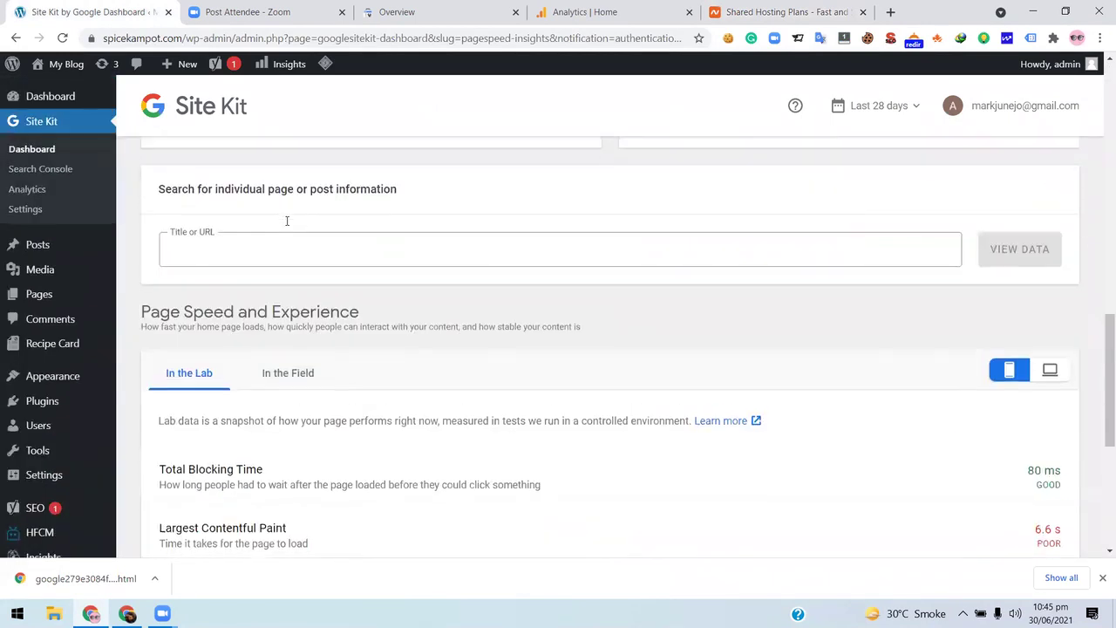
pyautogui.scroll(10, 287, 221)
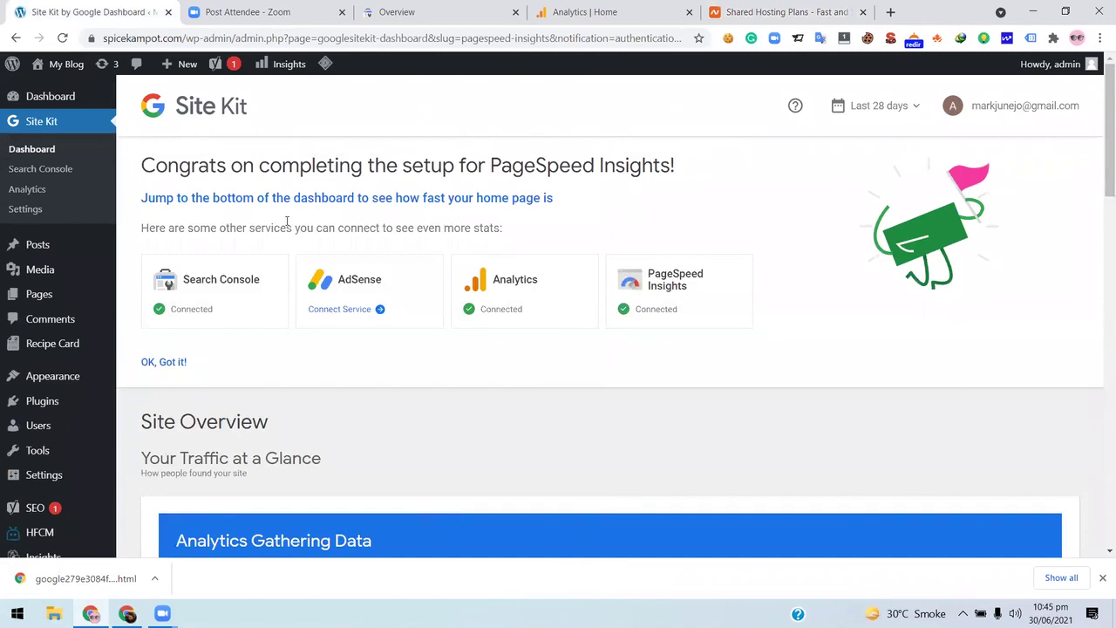
# - Cycle through the Analytics and Namecheap tabs, ending on the Zoom United page
pyautogui.click(616, 10)
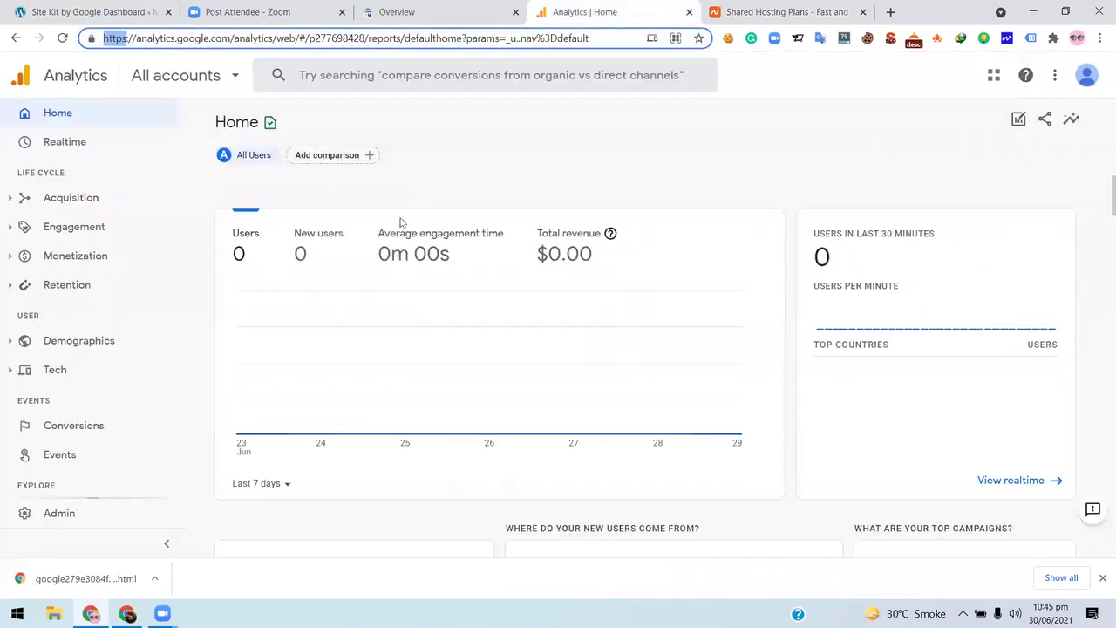
pyautogui.click(771, 10)
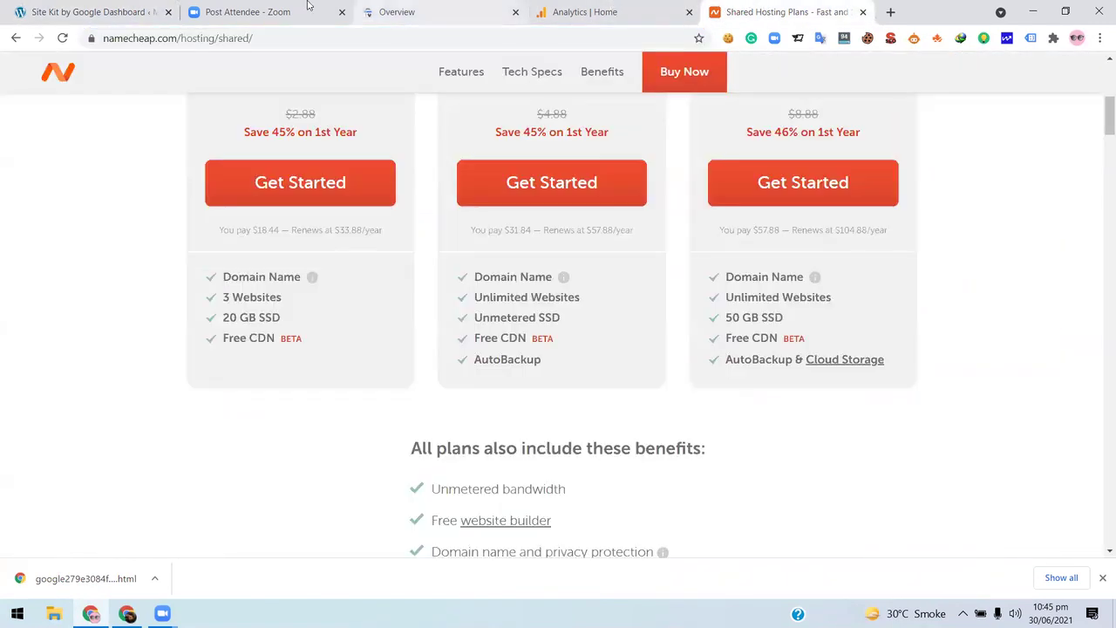
pyautogui.click(267, 7)
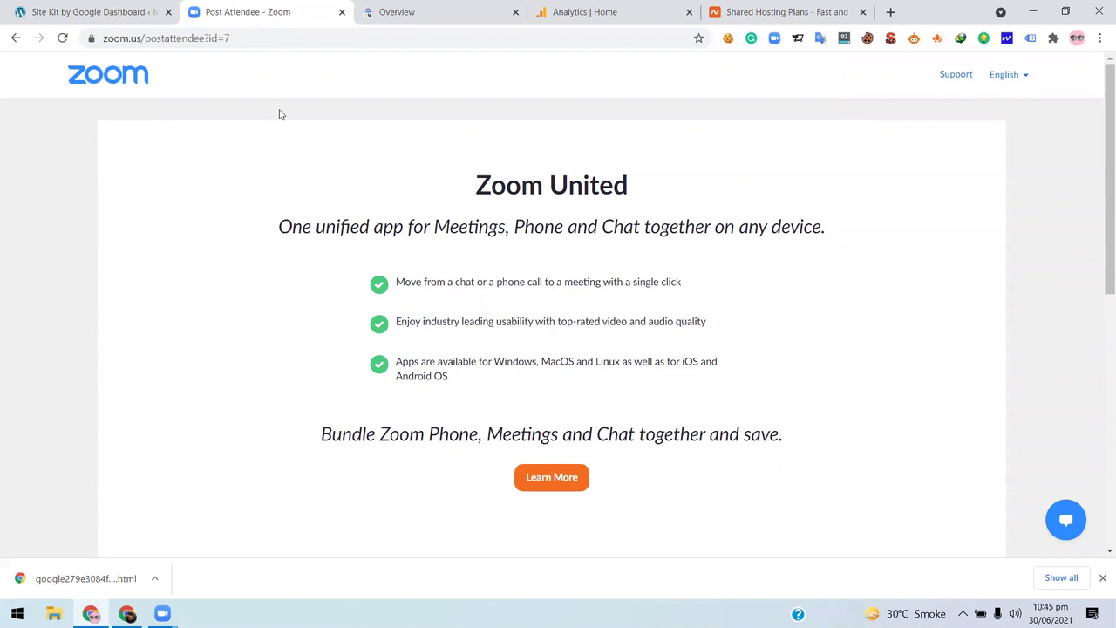
# - Read through the Zoom United post-attendee page
pyautogui.scroll(-3, 281, 124)
pyautogui.scroll(3, 284, 134)
pyautogui.scroll(-2, 286, 140)
pyautogui.scroll(-3, 284, 140)
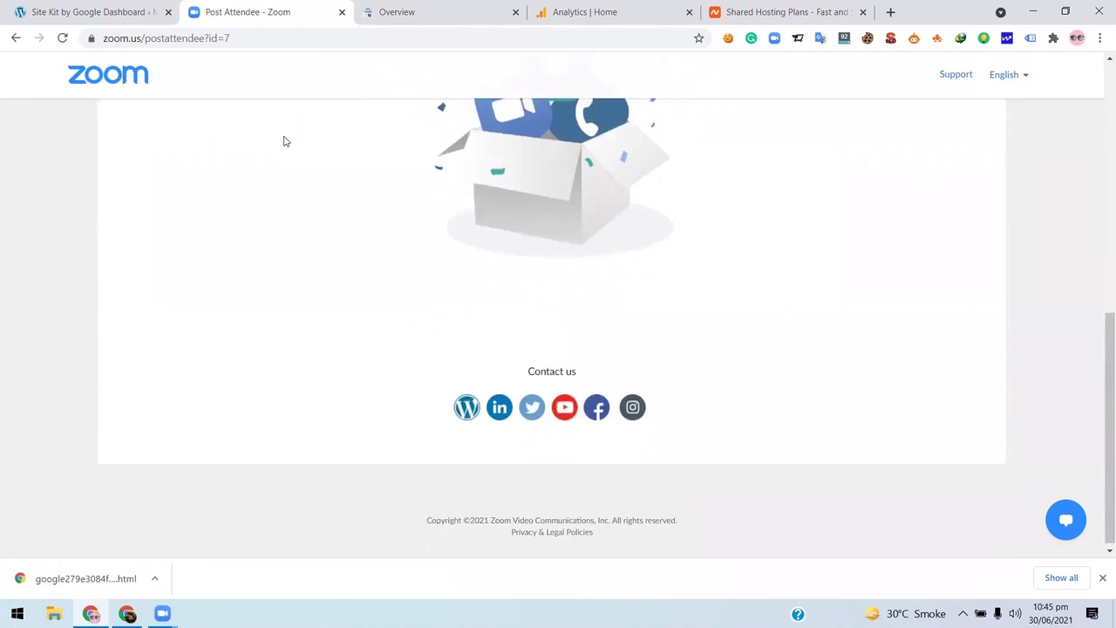
pyautogui.scroll(6, 284, 140)
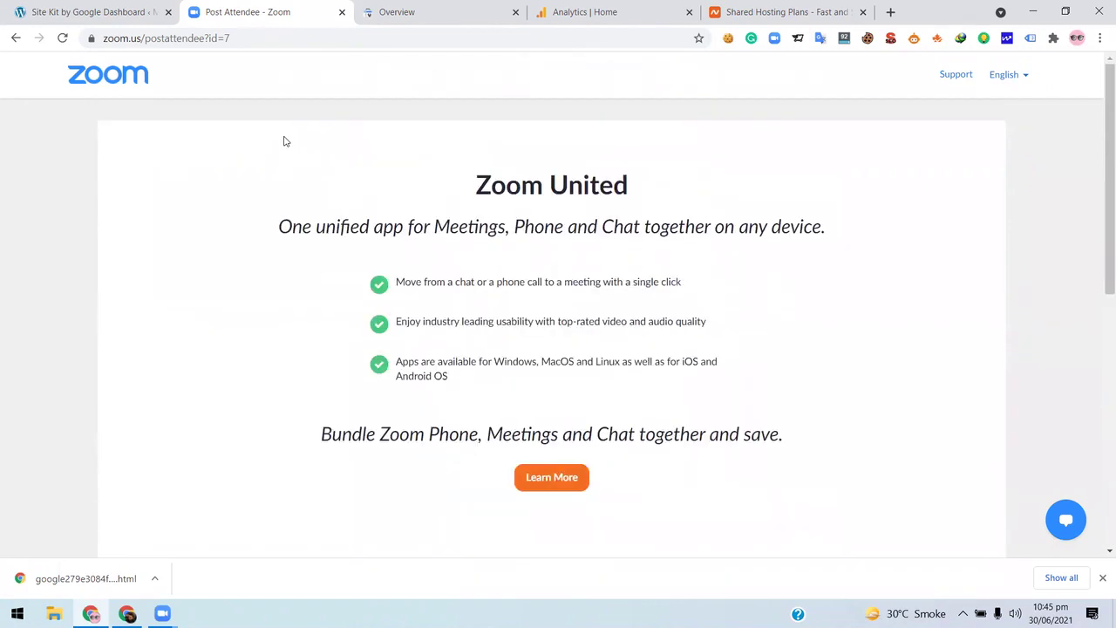
pyautogui.scroll(-5, 284, 141)
pyautogui.scroll(3, 286, 139)
# - Check the Analytics home report and Search Console overview, then revisit the Zoom page
pyautogui.click(619, 12)
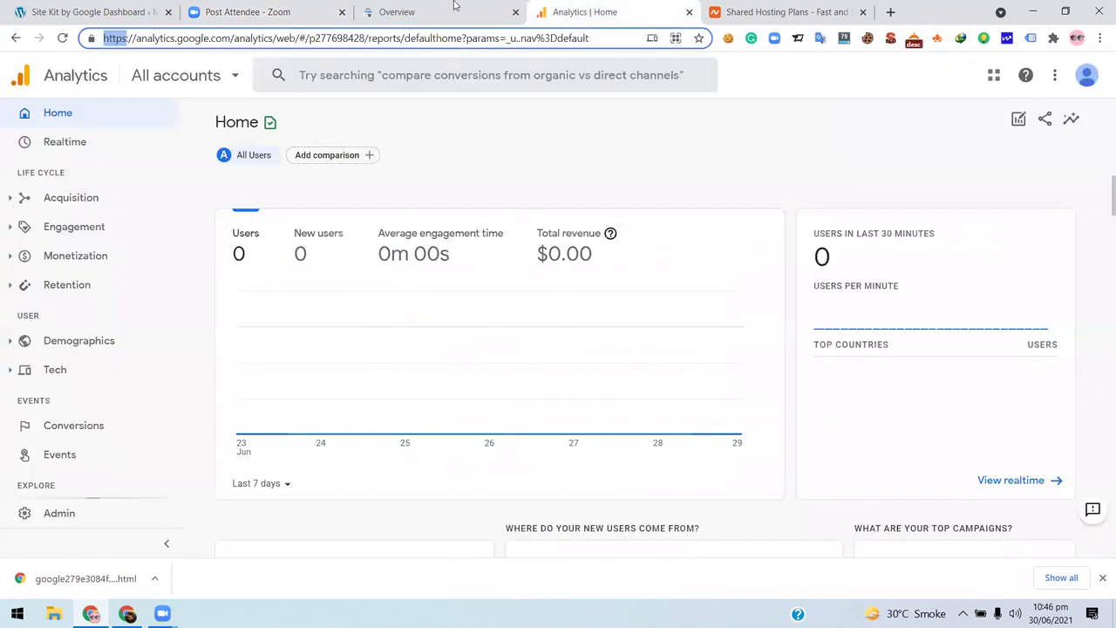
pyautogui.click(406, 12)
pyautogui.click(309, 9)
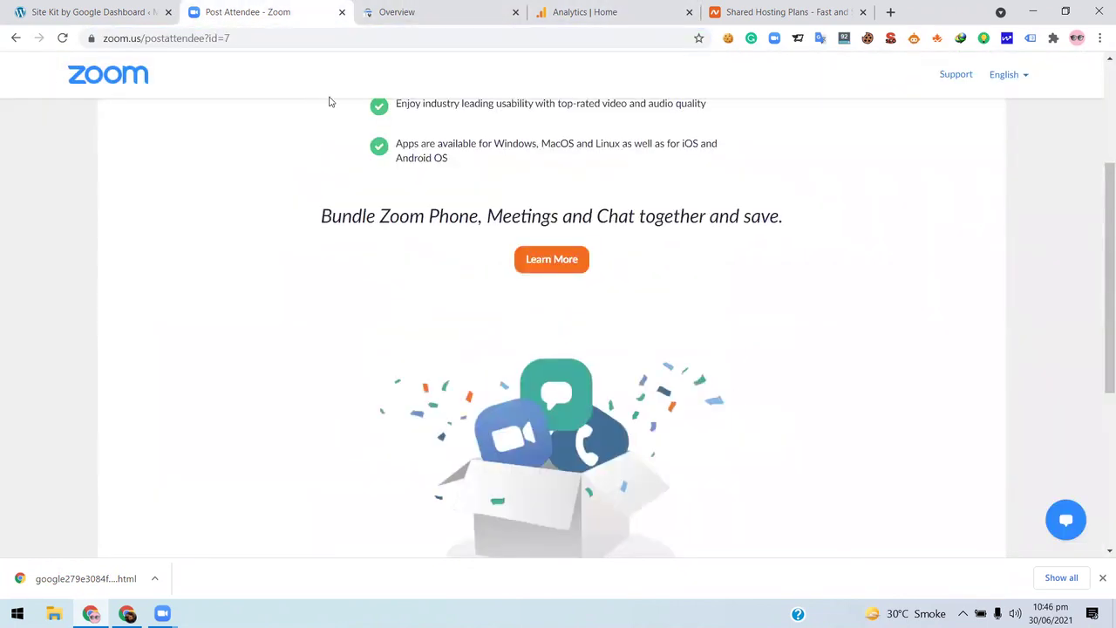
pyautogui.scroll(-5, 349, 150)
pyautogui.scroll(5, 351, 151)
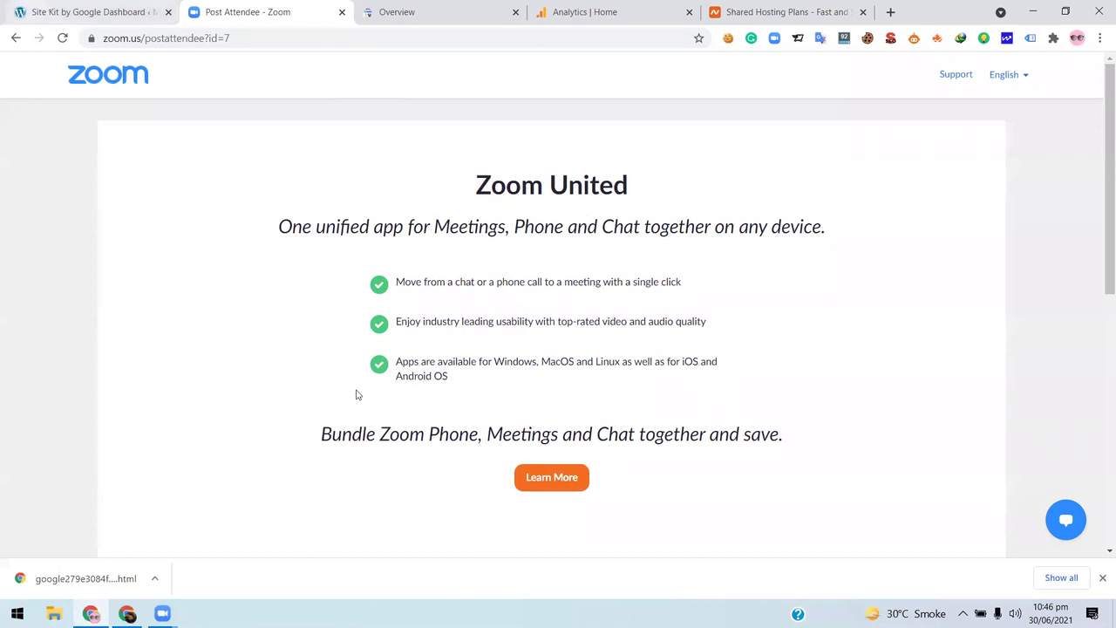
# - Return to the Site Kit dashboard with Ctrl+Shift+Tab and look over its cards
pyautogui.hotkey('ctrl', 'shift', 'Tab')
pyautogui.scroll(-4, 79, 239)
pyautogui.scroll(-2, 247, 307)
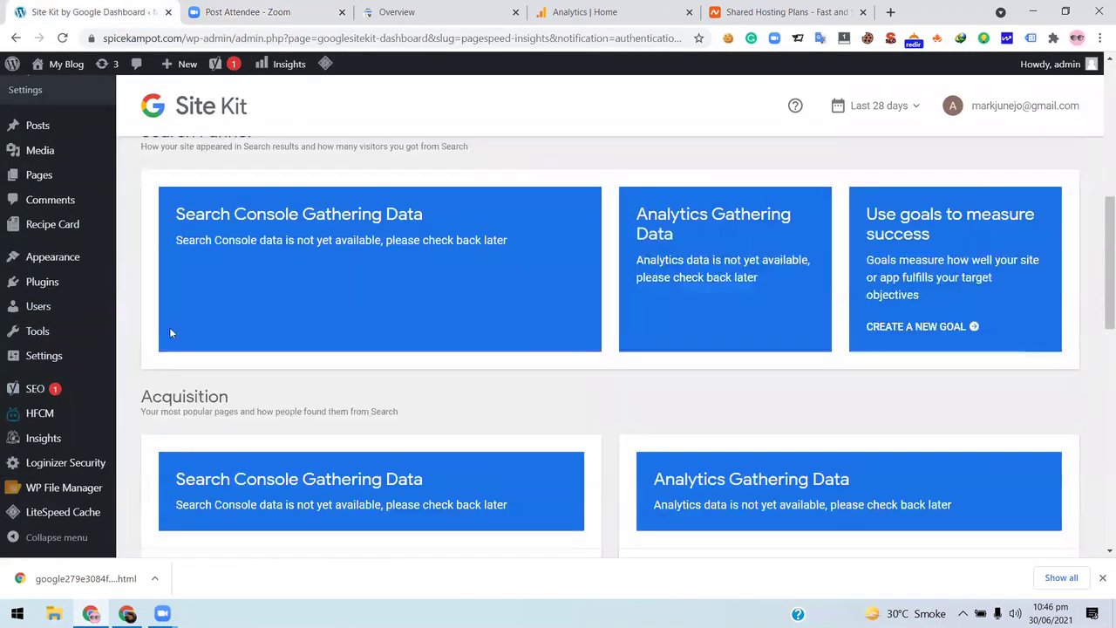
pyautogui.scroll(-2, 246, 308)
pyautogui.scroll(-1, 390, 282)
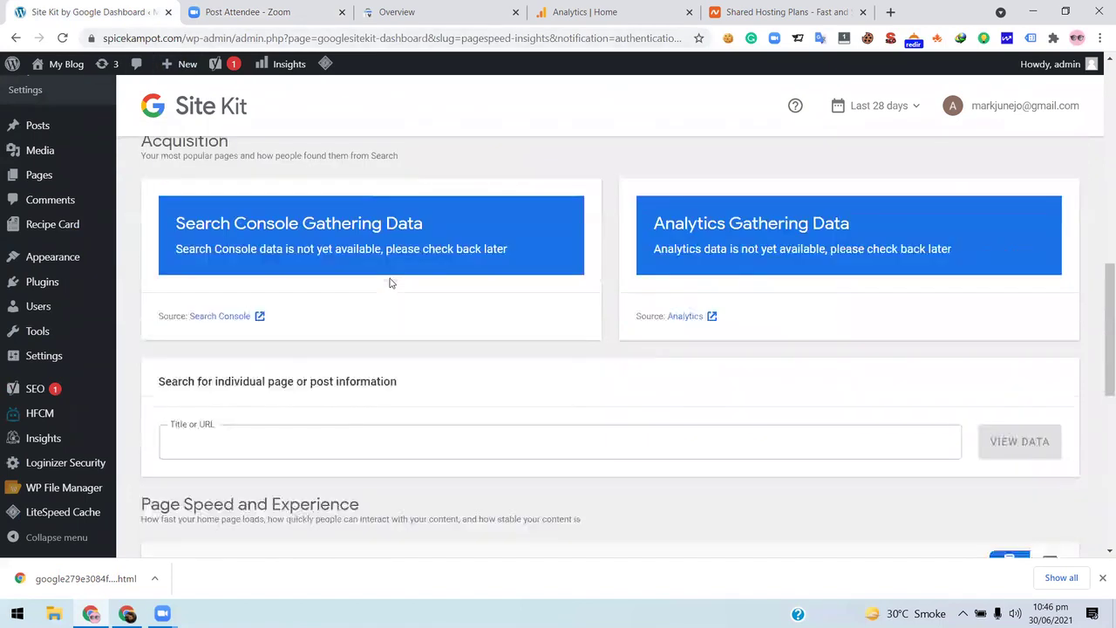
pyautogui.scroll(-4, 390, 283)
pyautogui.scroll(4, 389, 283)
pyautogui.scroll(-1, 389, 283)
pyautogui.scroll(-4, 390, 283)
pyautogui.scroll(1, 390, 283)
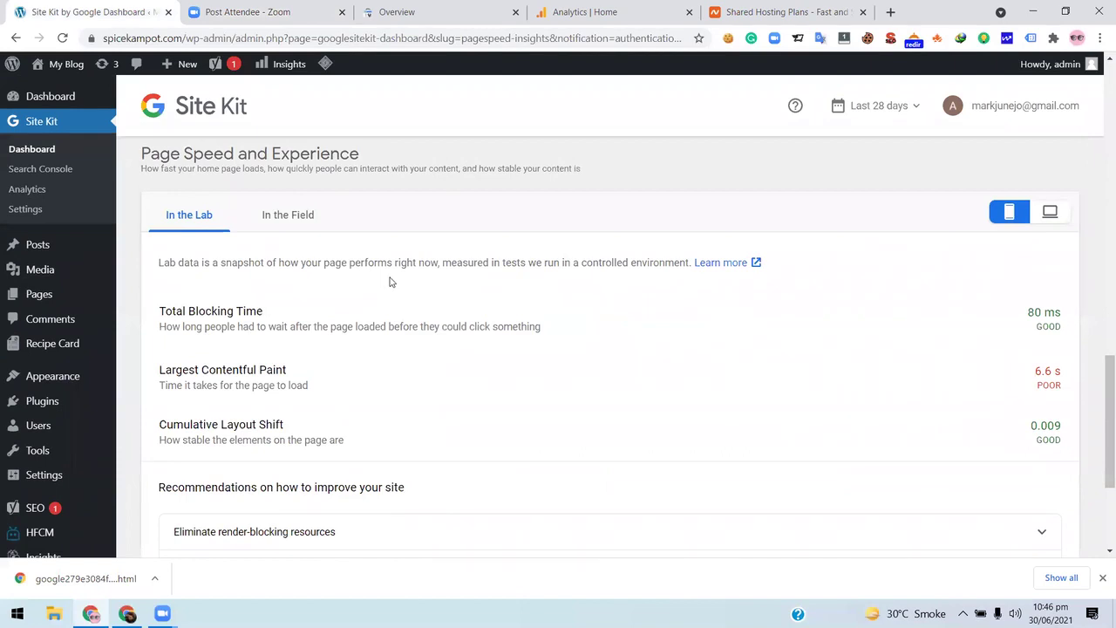
pyautogui.scroll(10, 390, 281)
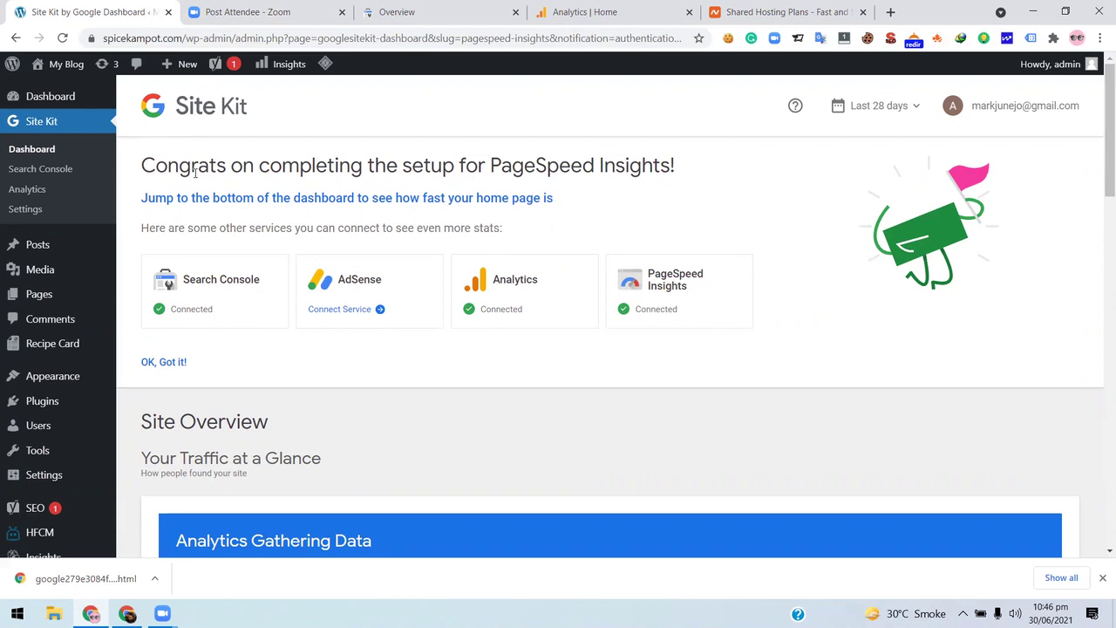
pyautogui.click(1051, 607)
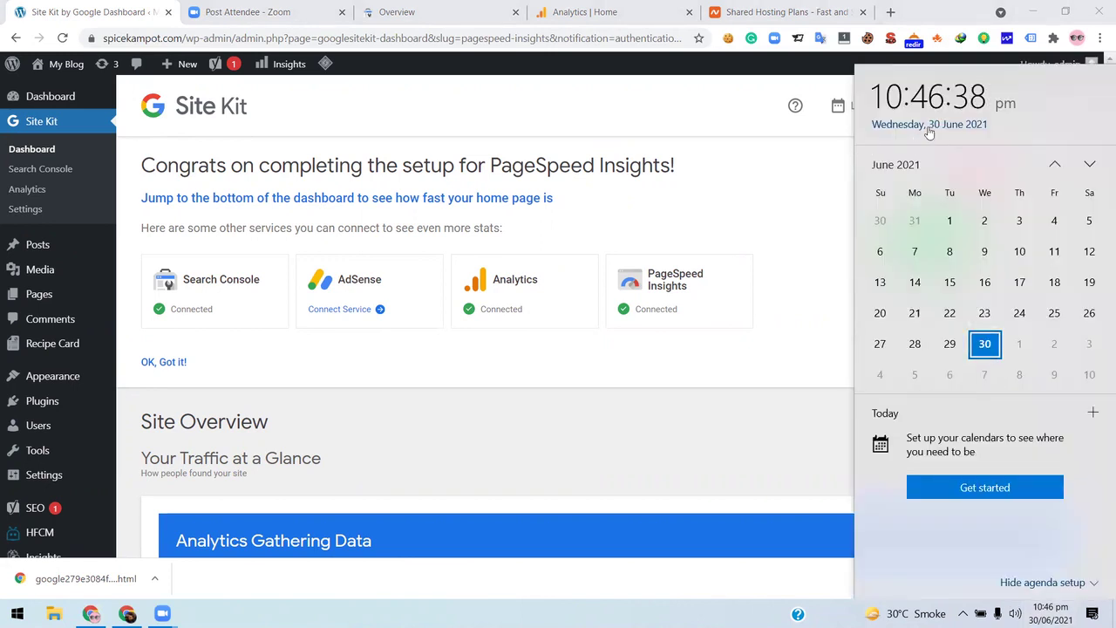
pyautogui.click(776, 452)
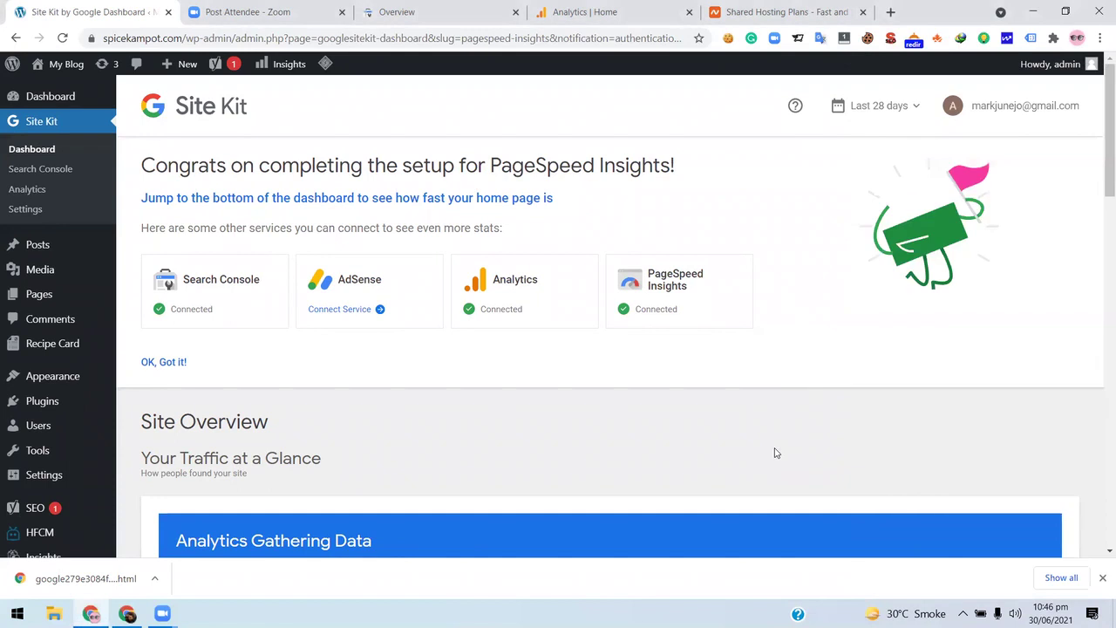
pyautogui.scroll(-8, 782, 459)
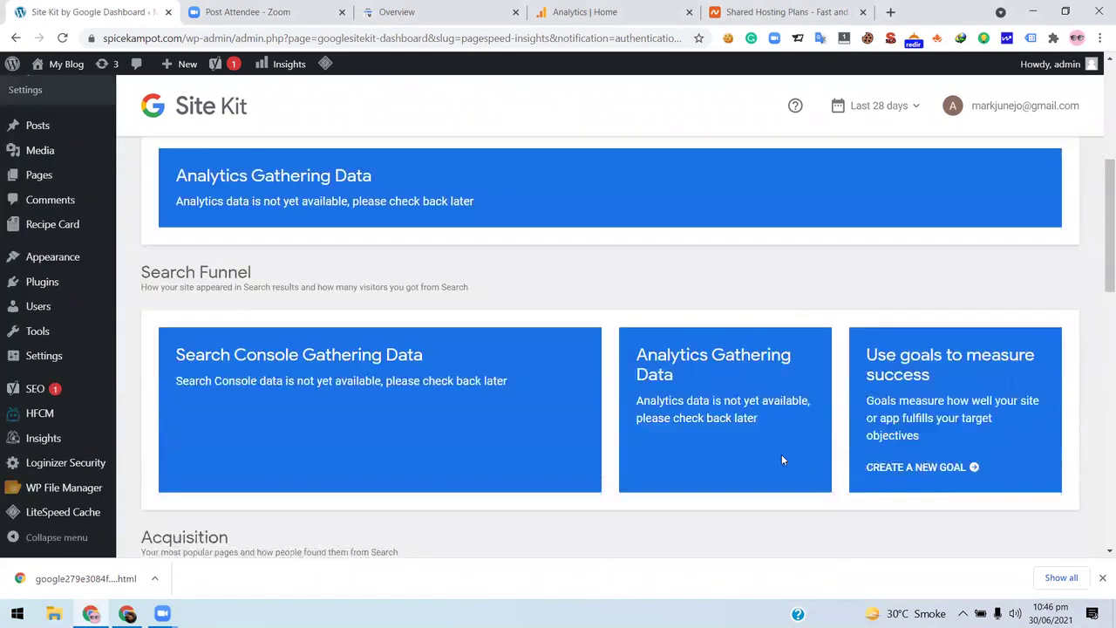
pyautogui.scroll(5, 782, 460)
pyautogui.scroll(4, 782, 463)
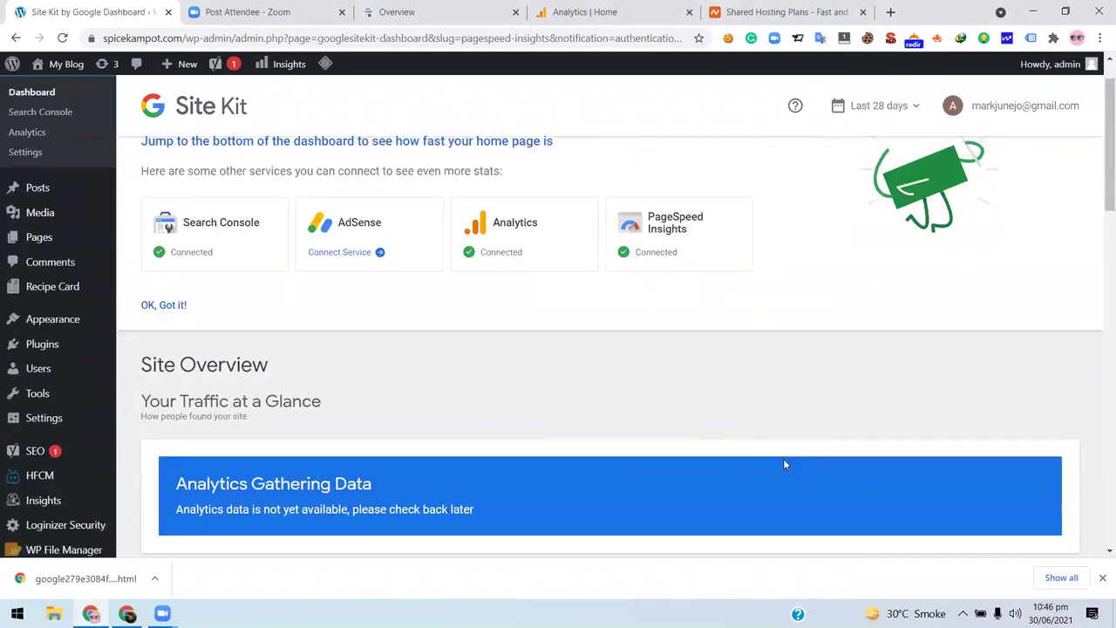
pyautogui.scroll(-3, 783, 463)
pyautogui.scroll(-8, 783, 463)
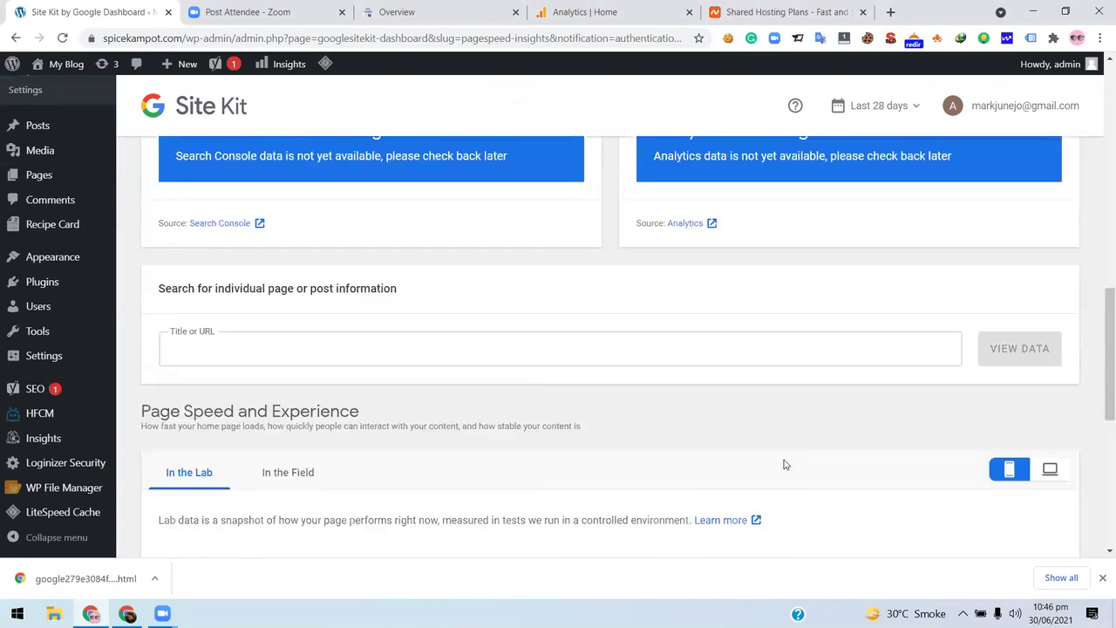
pyautogui.scroll(4, 783, 463)
pyautogui.scroll(8, 875, 449)
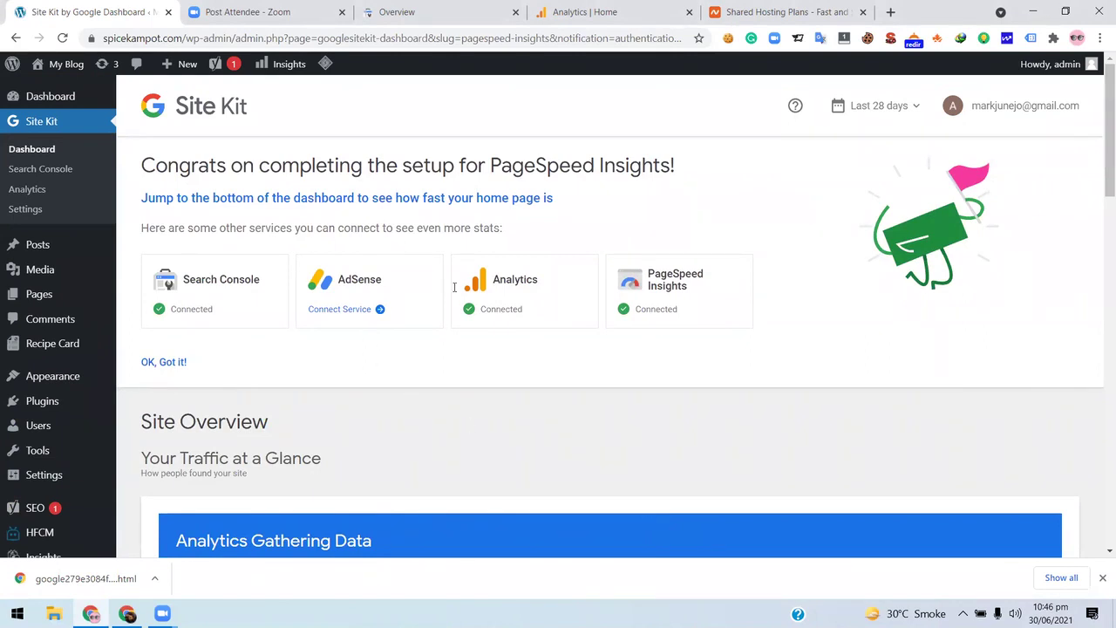
pyautogui.moveTo(74, 70)
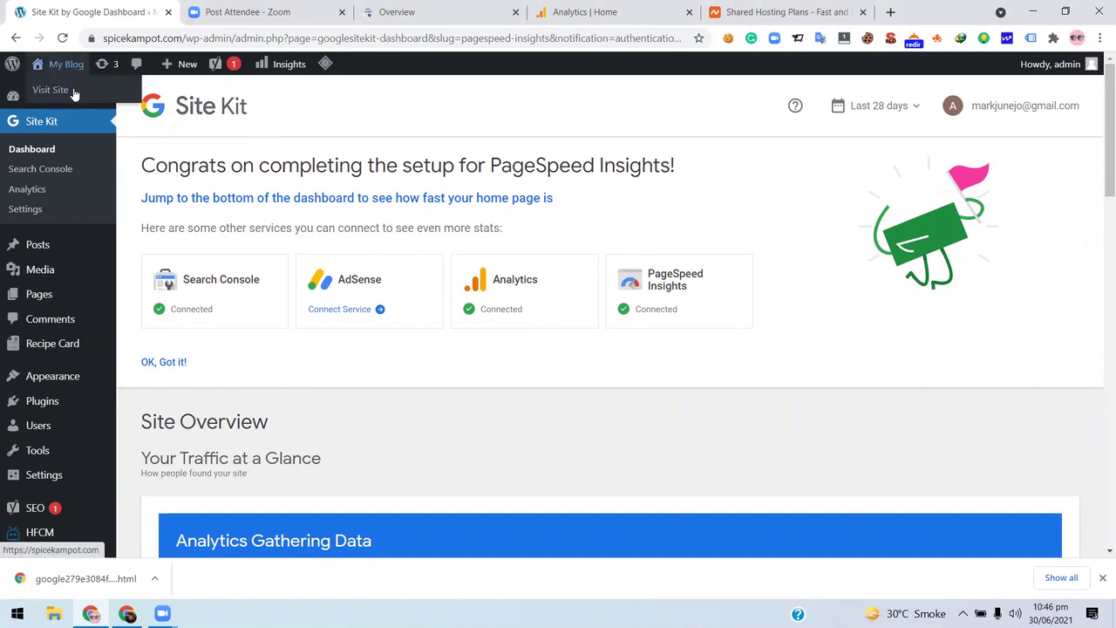
pyautogui.click(78, 93)
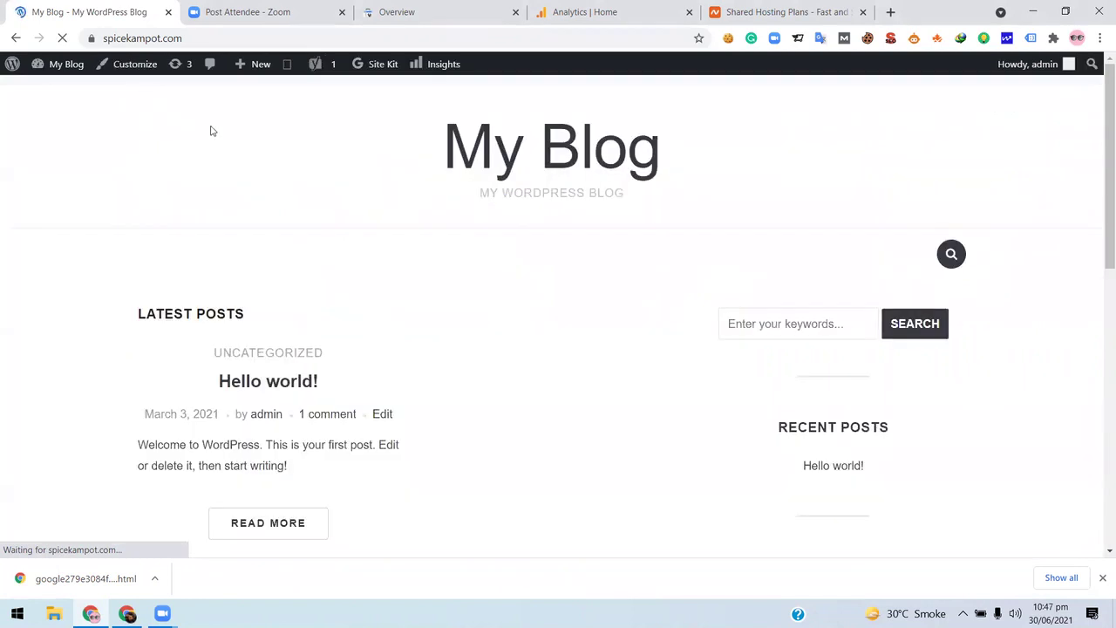
pyautogui.scroll(-3, 576, 216)
pyautogui.scroll(2, 1021, 337)
pyautogui.scroll(-7, 773, 349)
pyautogui.scroll(8, 772, 348)
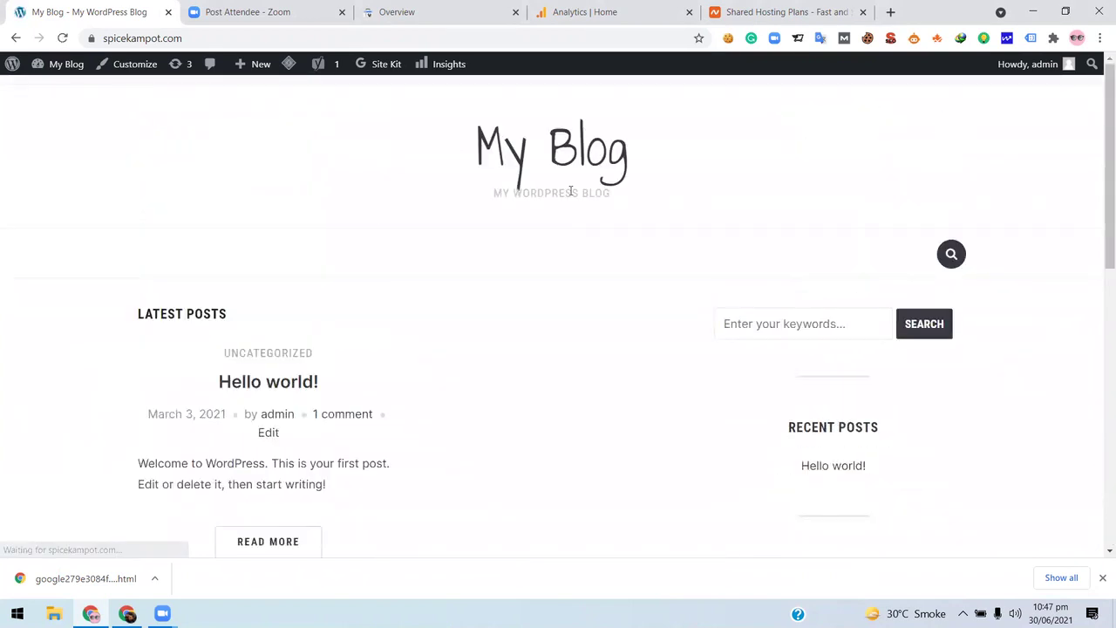
pyautogui.click(15, 39)
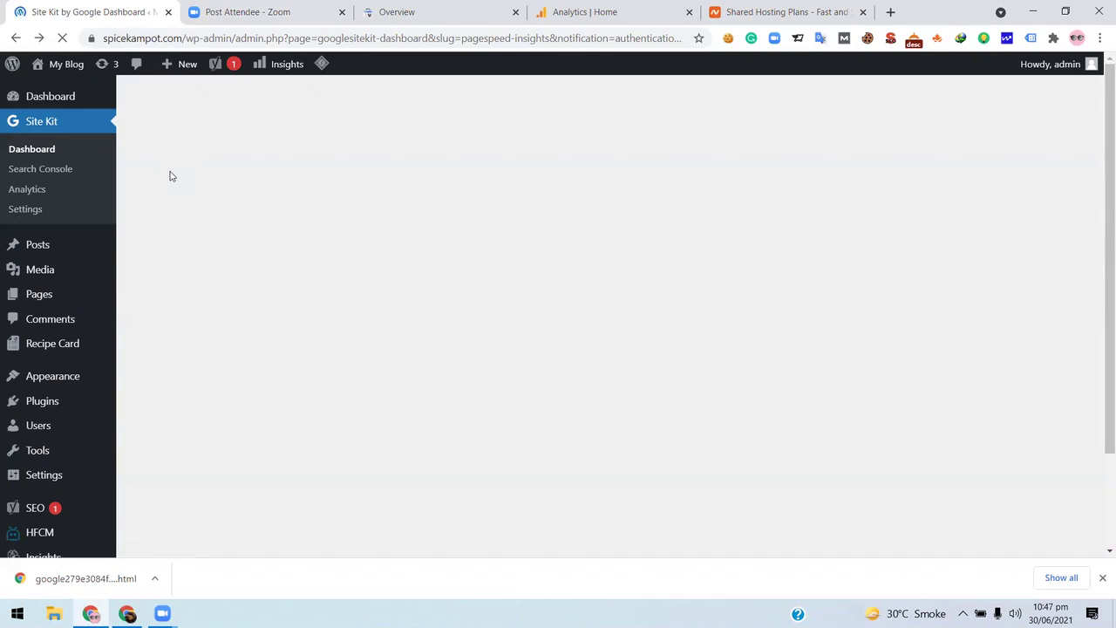
pyautogui.scroll(-2, 172, 174)
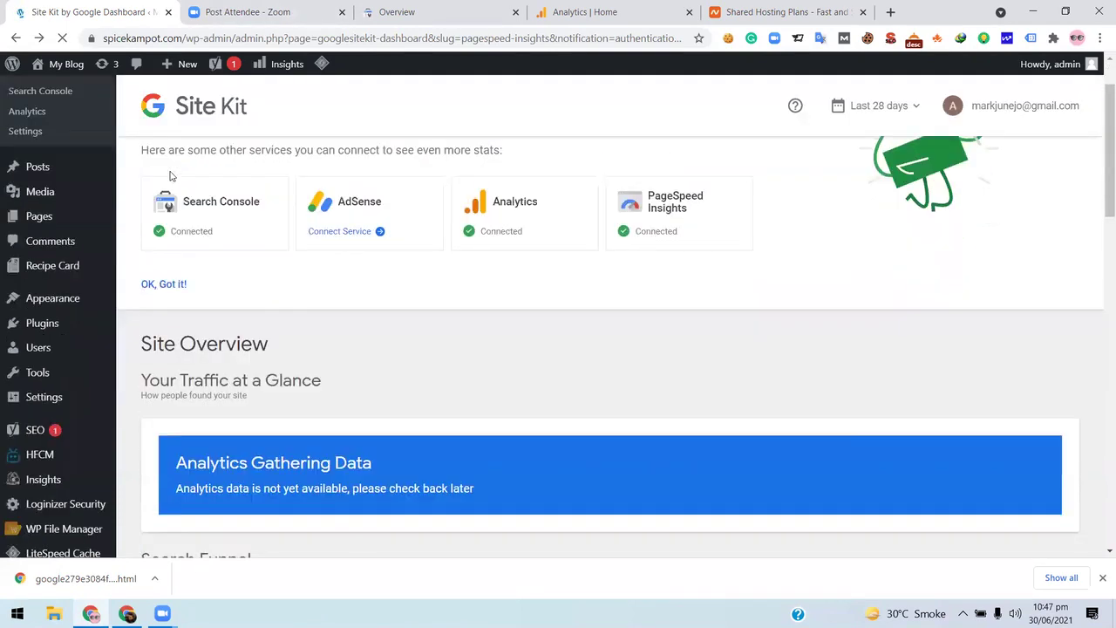
pyautogui.scroll(2, 253, 142)
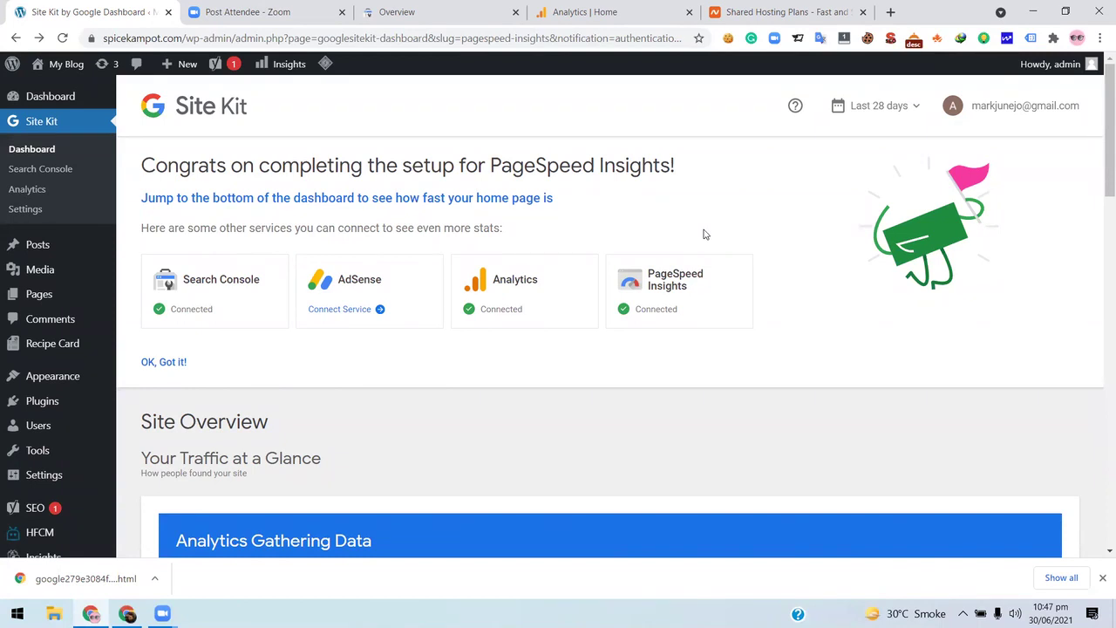
# - Leave the Site Kit dashboard for the Google Search Console site overview tab
pyautogui.scroll(-3, 702, 237)
pyautogui.scroll(3, 665, 238)
pyautogui.scroll(-3, 665, 245)
pyautogui.scroll(3, 665, 245)
pyautogui.moveTo(127, 612)
pyautogui.click(460, 9)
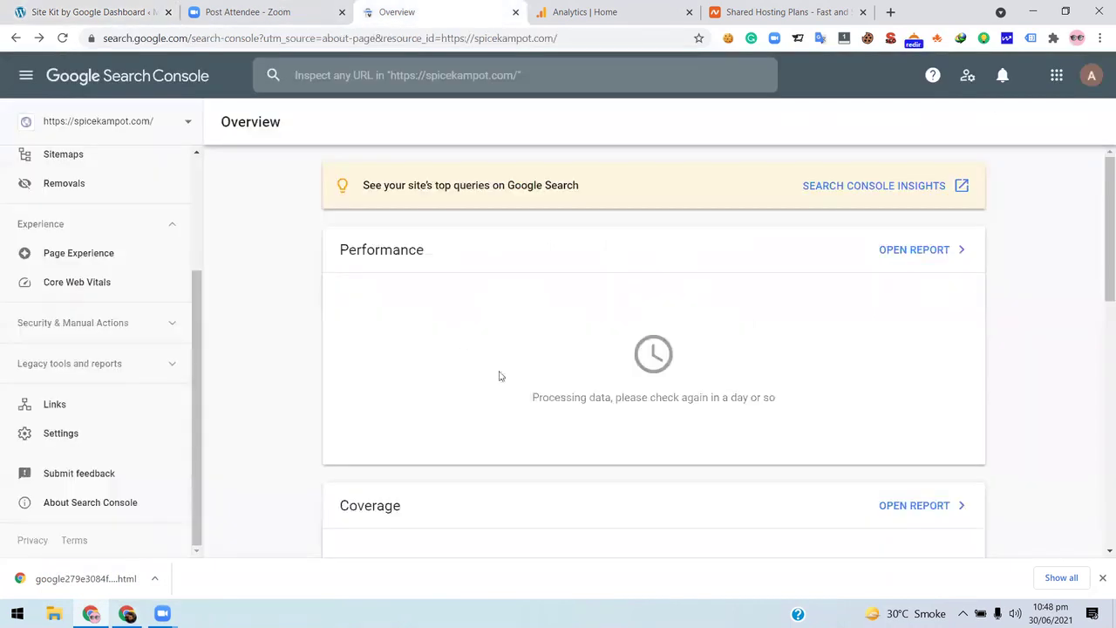
# - Switch to the property's Google Analytics Home dashboard tab
pyautogui.scroll(-4, 687, 401)
pyautogui.scroll(4, 692, 448)
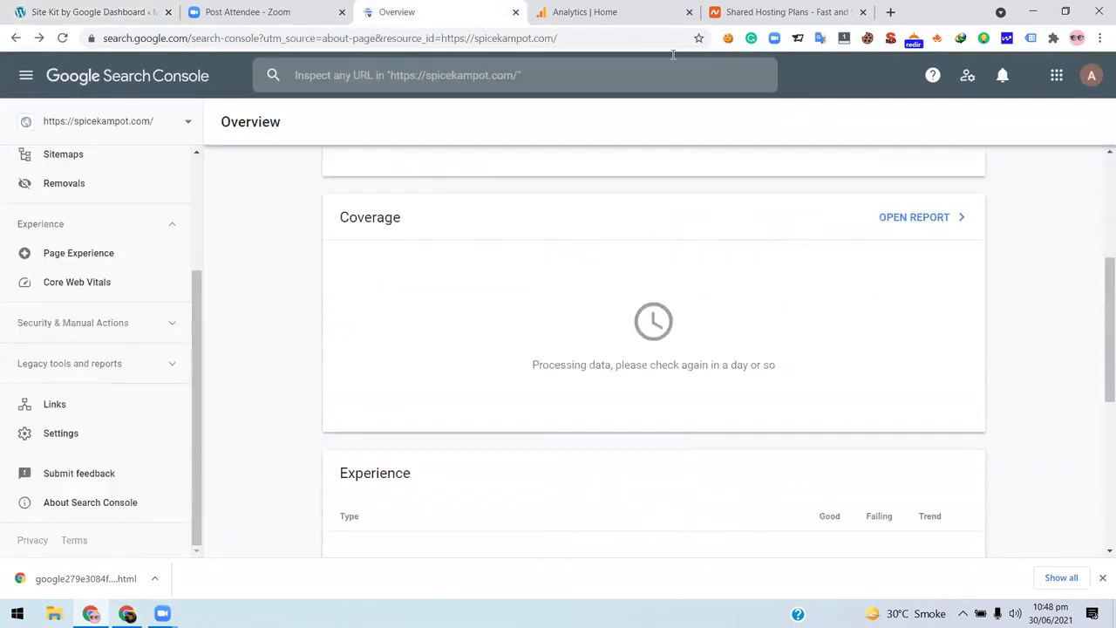
pyautogui.click(598, 9)
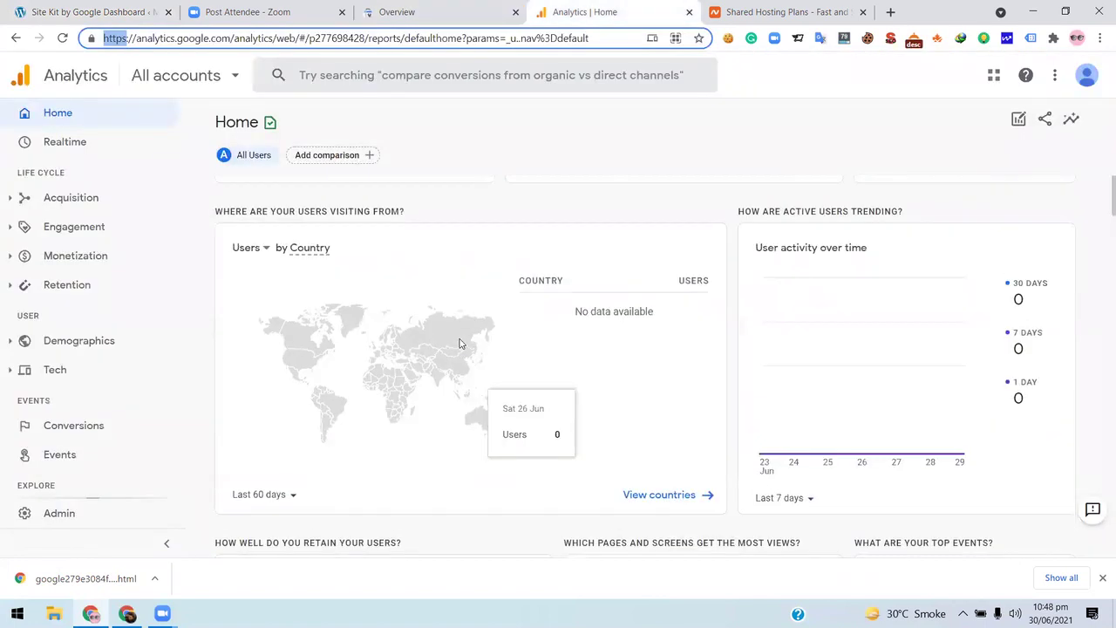
# - Scroll through the Home report cards, all showing 0 users and no data, and back up
pyautogui.scroll(-3, 501, 244)
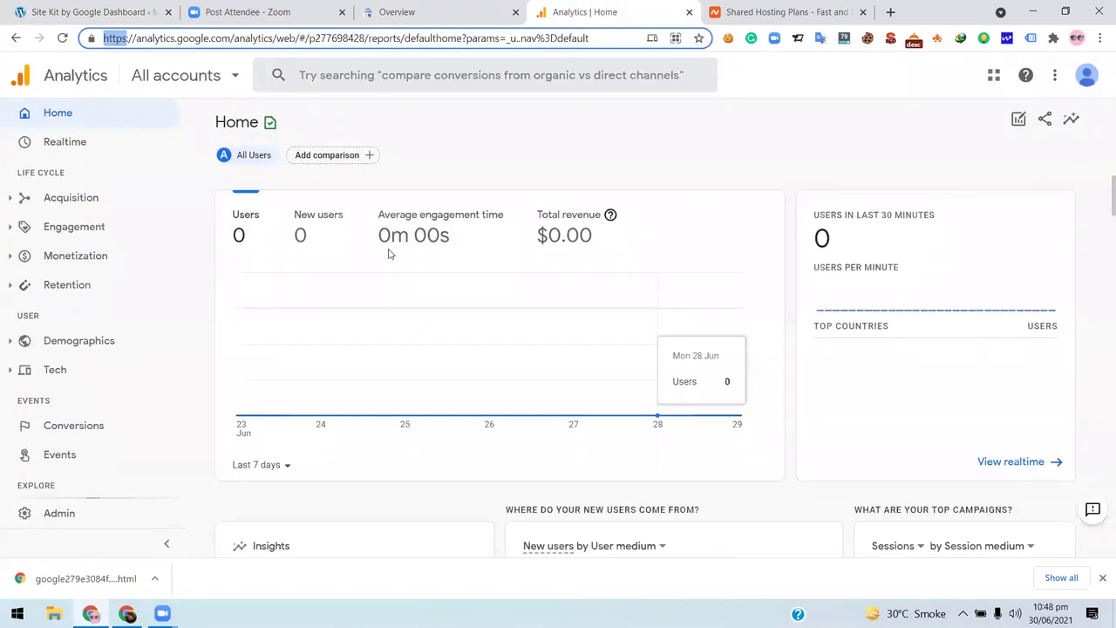
pyautogui.scroll(-3, 570, 366)
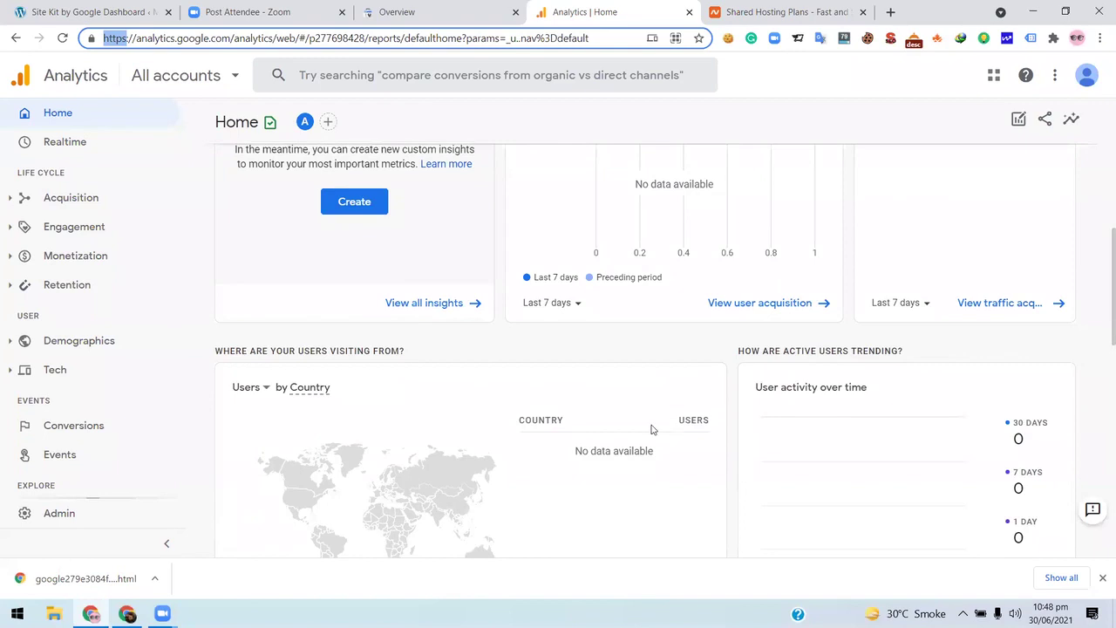
pyautogui.scroll(-3, 332, 288)
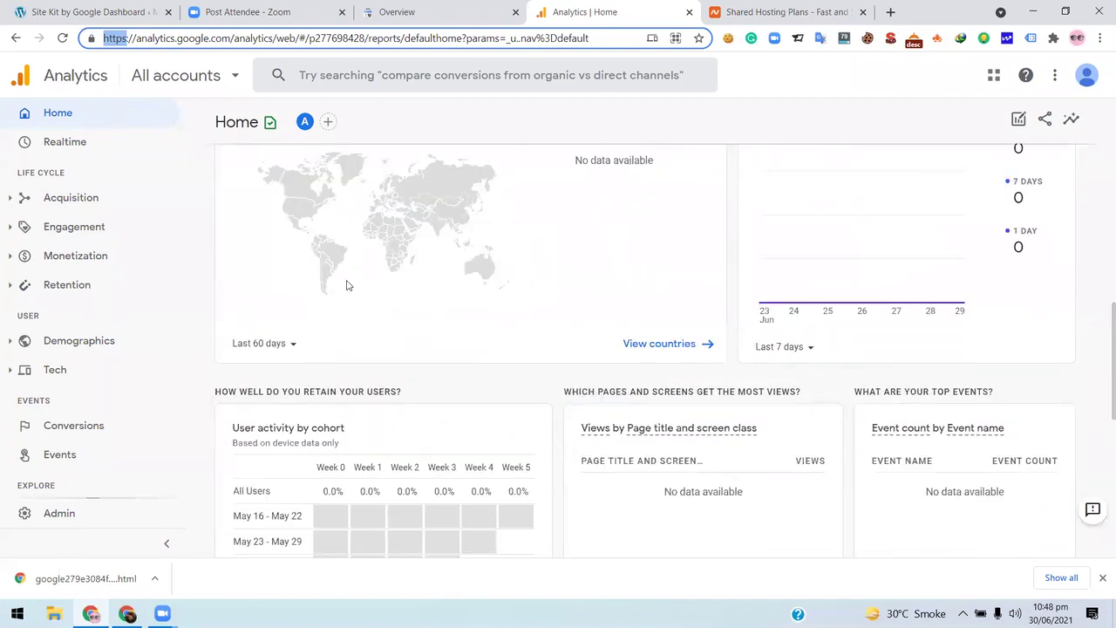
pyautogui.scroll(-3, 415, 327)
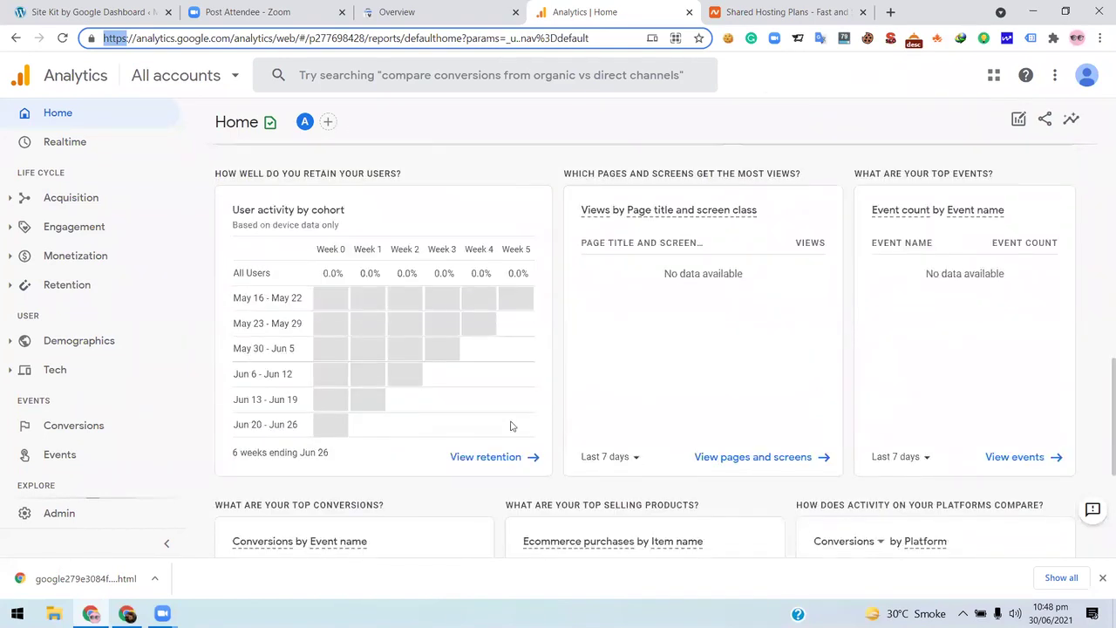
pyautogui.scroll(-3, 512, 428)
pyautogui.scroll(7, 514, 431)
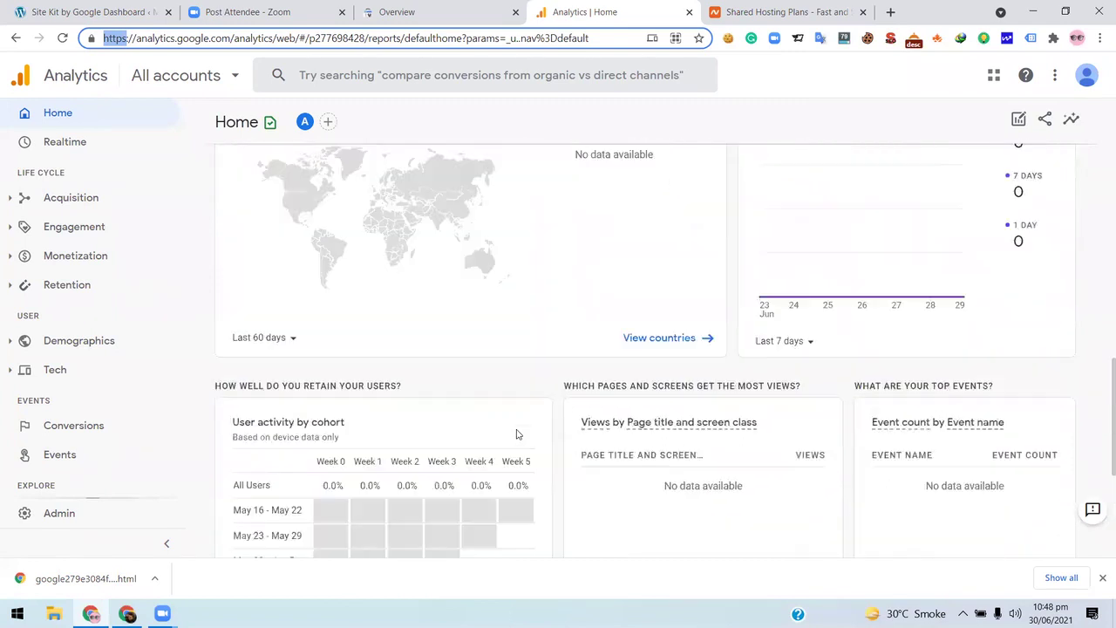
pyautogui.scroll(5, 497, 401)
pyautogui.scroll(-5, 473, 335)
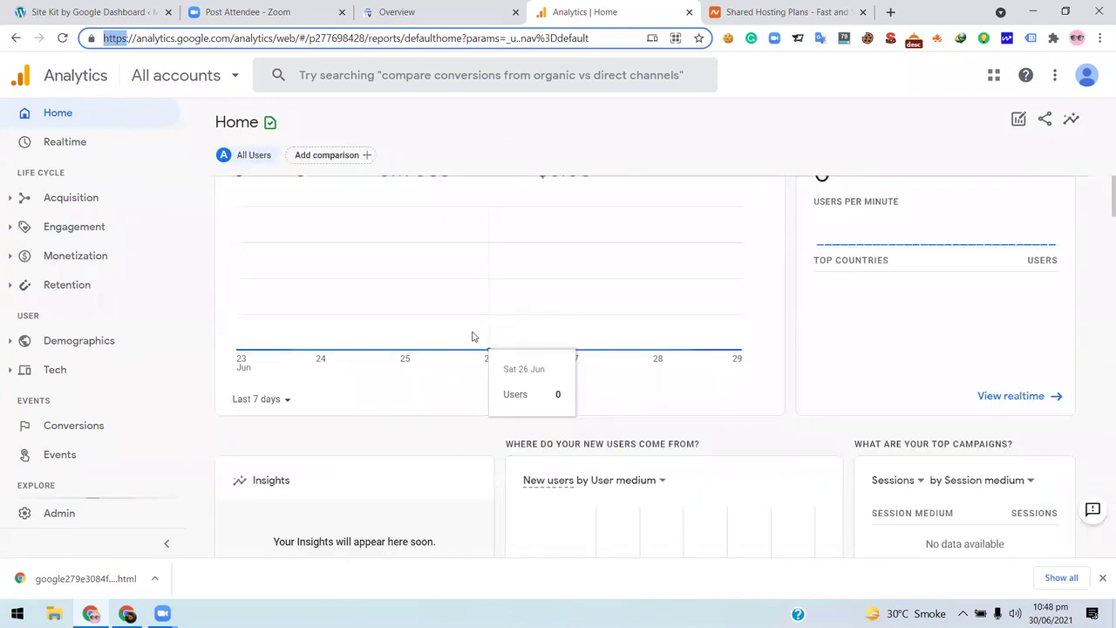
pyautogui.scroll(-6, 473, 336)
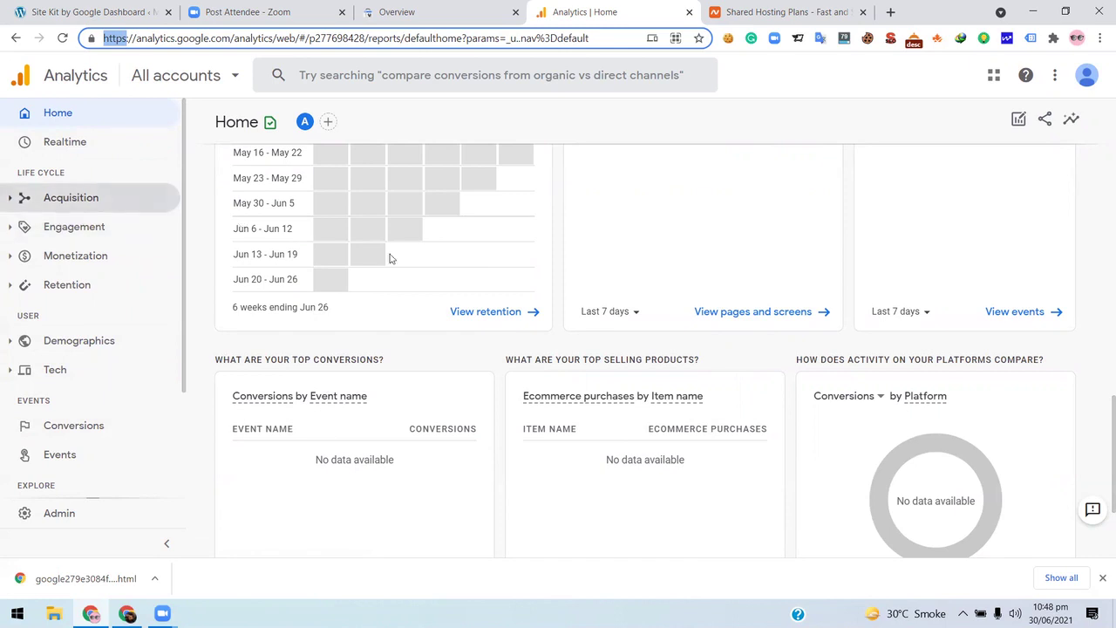
pyautogui.scroll(-2, 404, 366)
pyautogui.scroll(12, 404, 366)
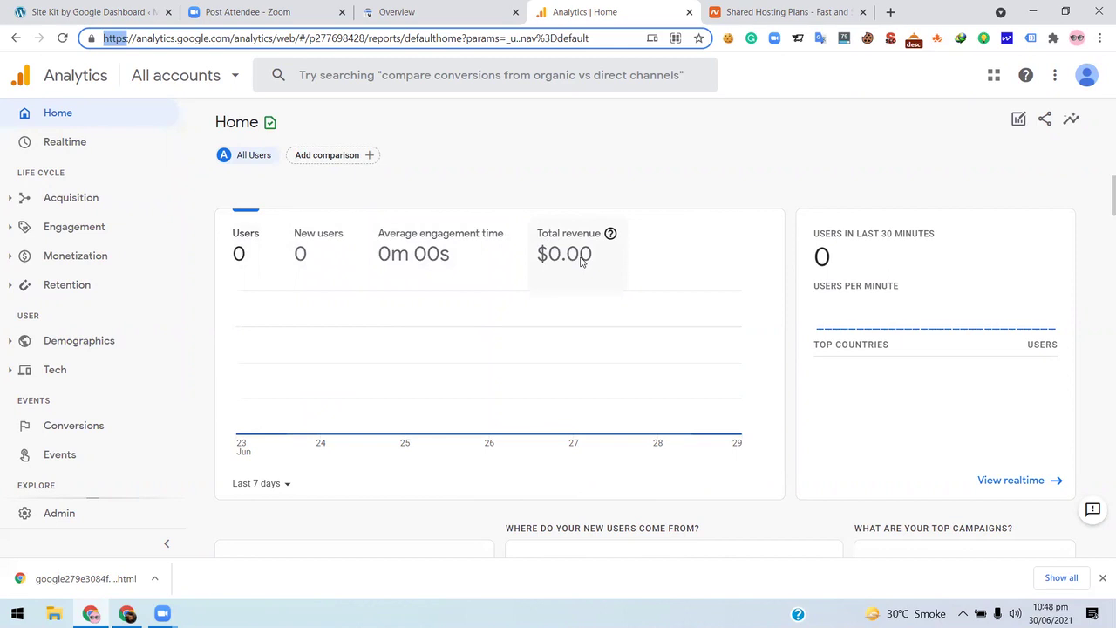
# - Return briefly to the Search Console overview, then back to the Site Kit dashboard
pyautogui.click(411, 11)
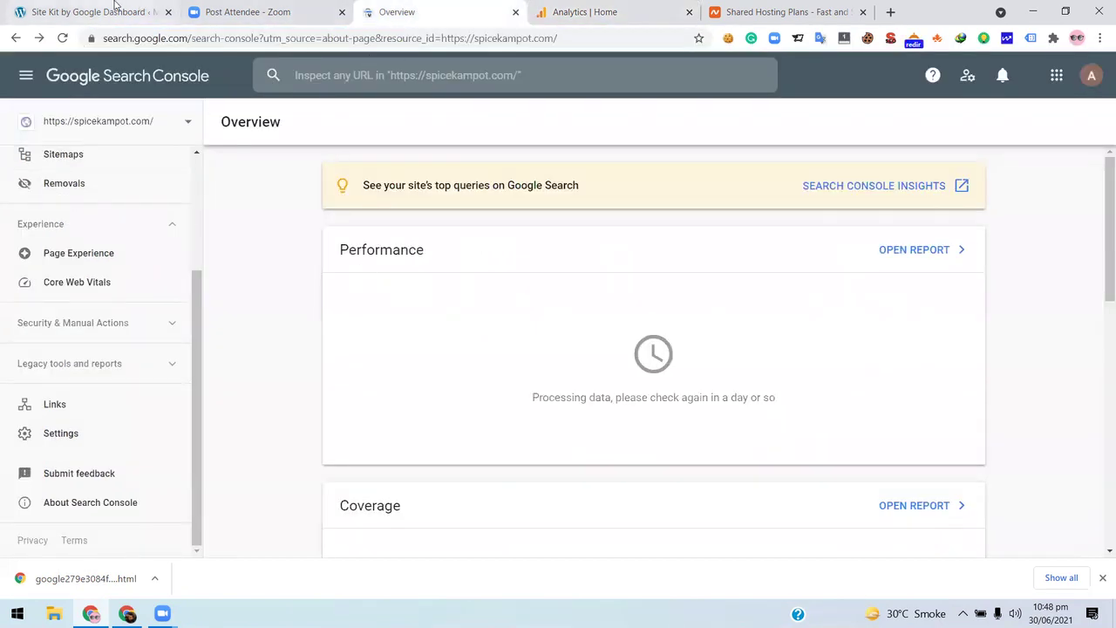
pyautogui.hotkey('ctrl', '1')
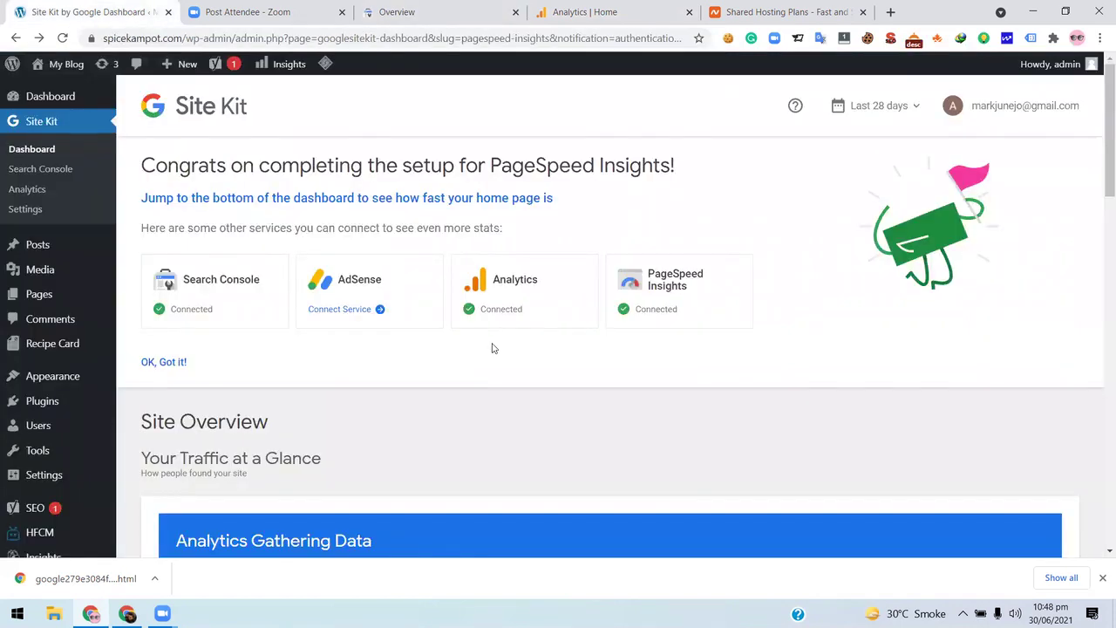
pyautogui.scroll(-5, 492, 348)
# - Check the WordPress dashboard's Site Kit Summary, then switch to Namecheap's shared hosting plans
pyautogui.click(48, 104)
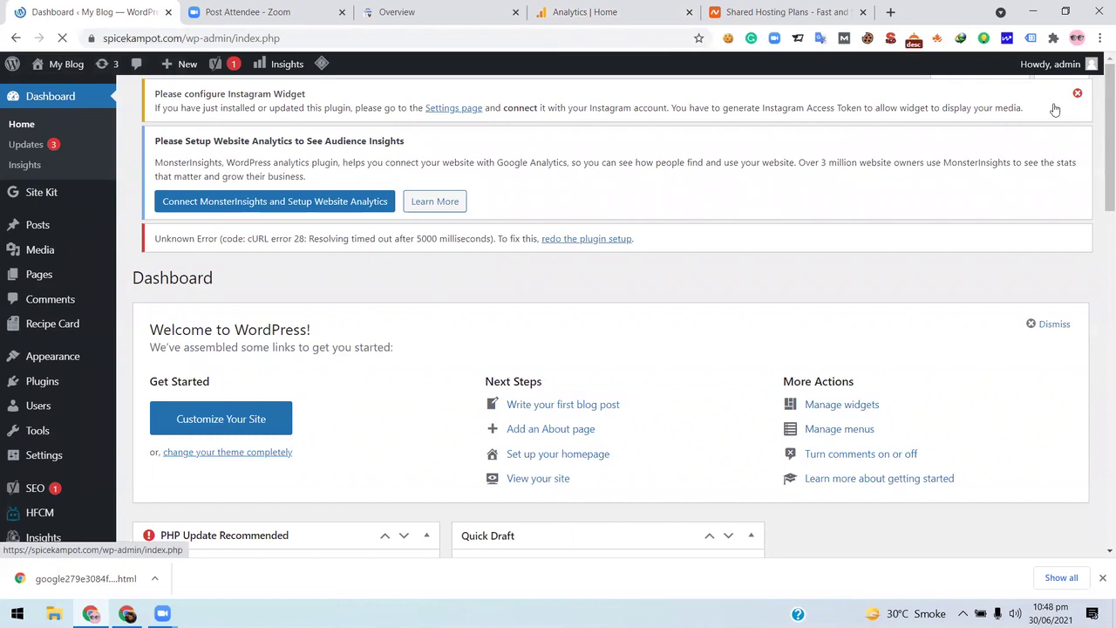
pyautogui.scroll(-9, 614, 366)
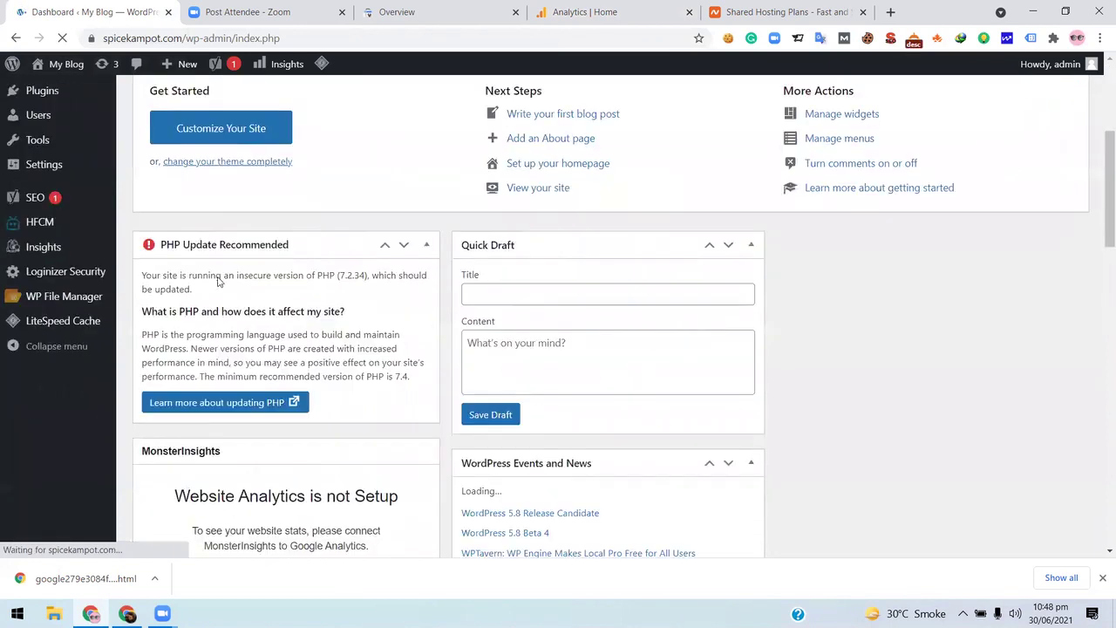
pyautogui.scroll(3, 177, 264)
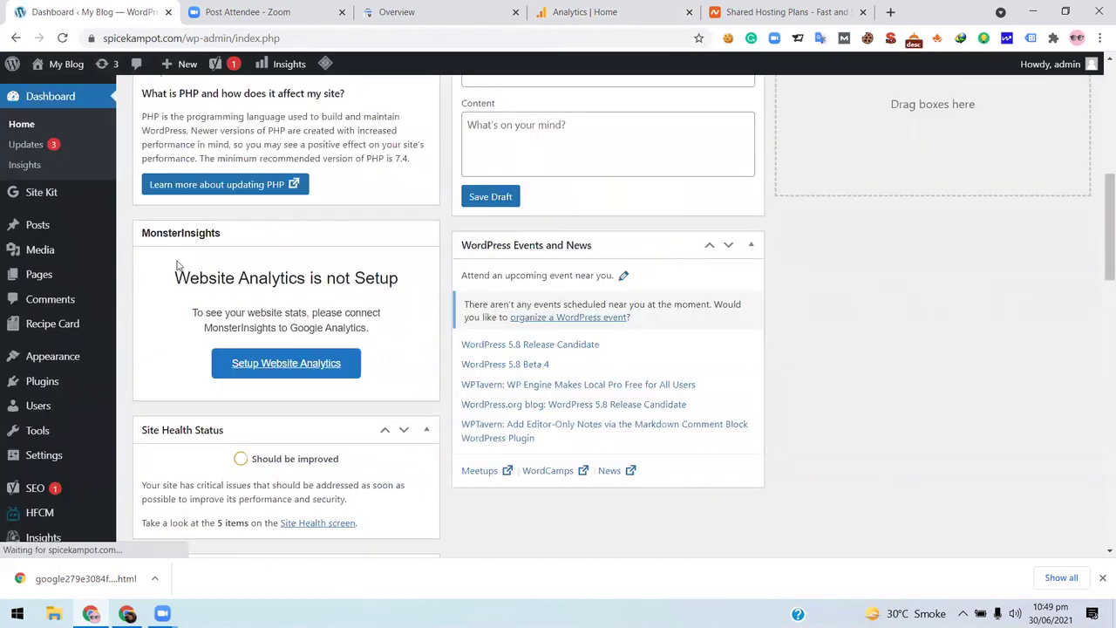
pyautogui.scroll(-10, 614, 314)
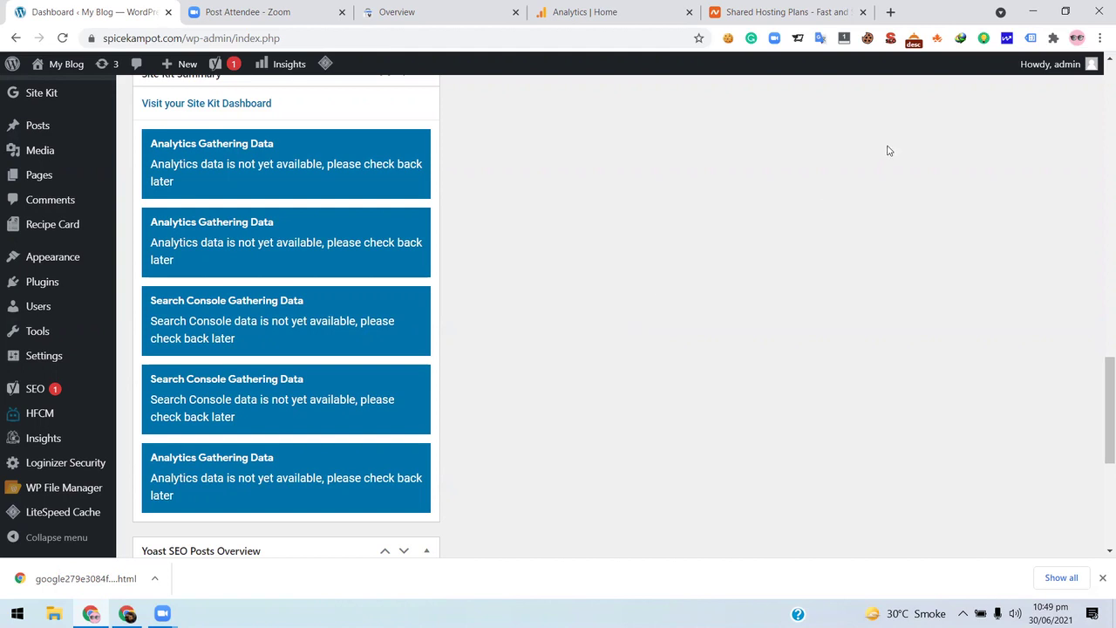
pyautogui.click(759, 10)
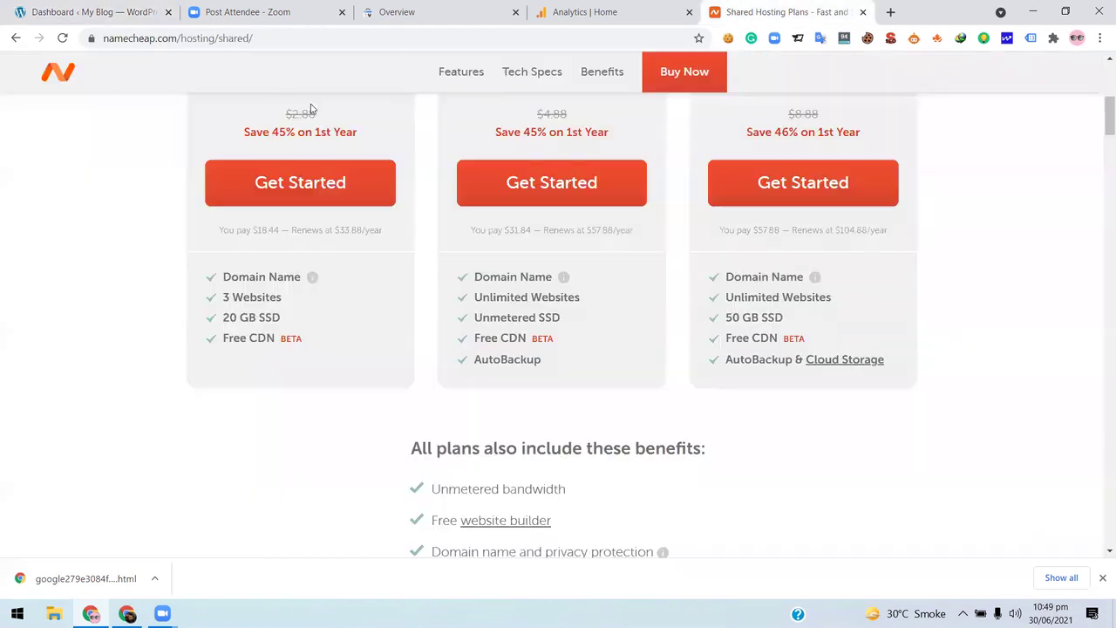
# - Compare the shared hosting plan features, including Stellar Business's Unlimited Websites
pyautogui.scroll(5, 735, 222)
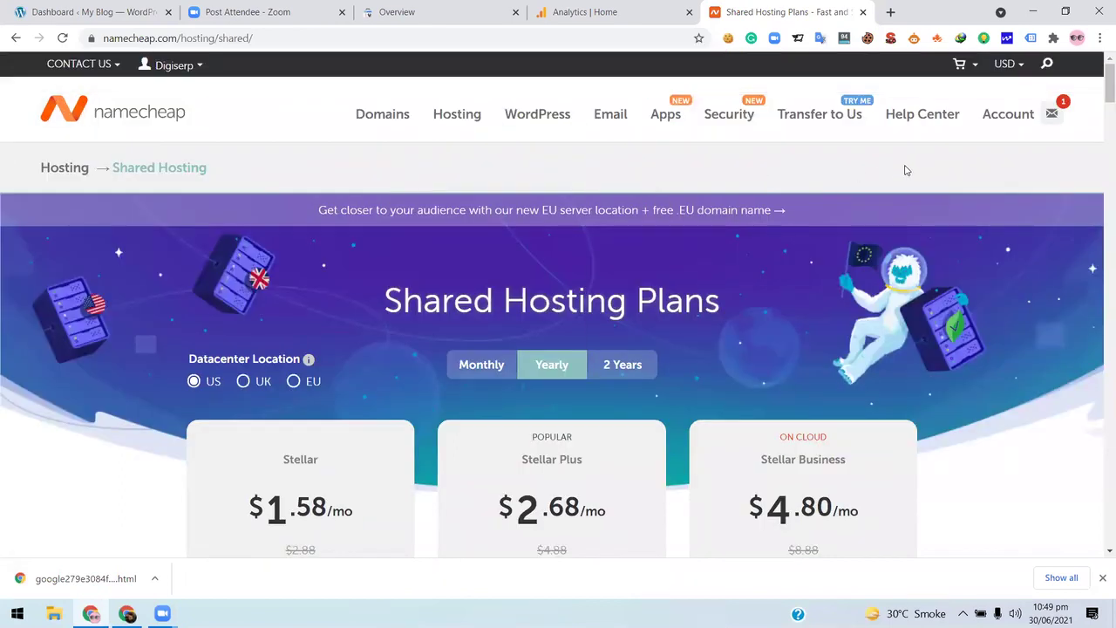
pyautogui.moveTo(450, 122)
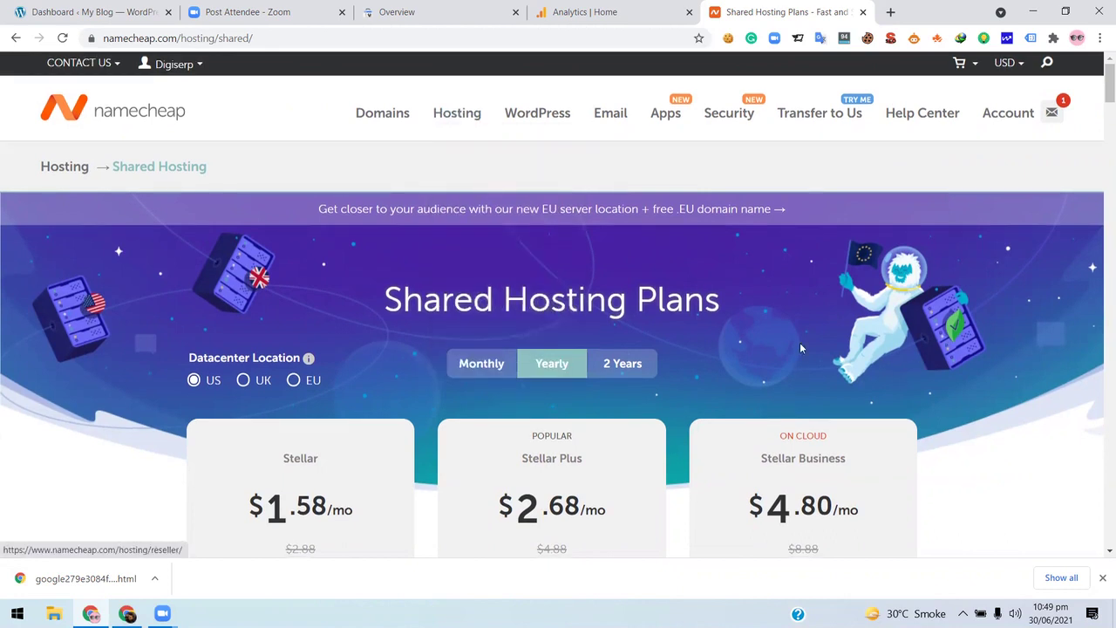
pyautogui.scroll(-6, 799, 341)
pyautogui.tripleClick(772, 225)
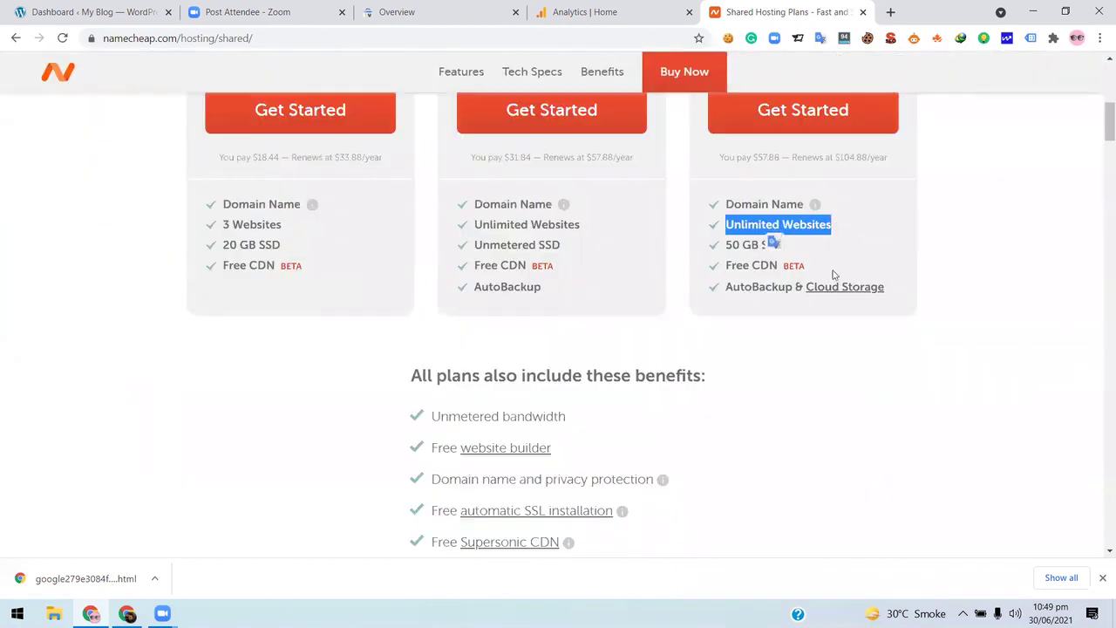
pyautogui.scroll(3, 832, 273)
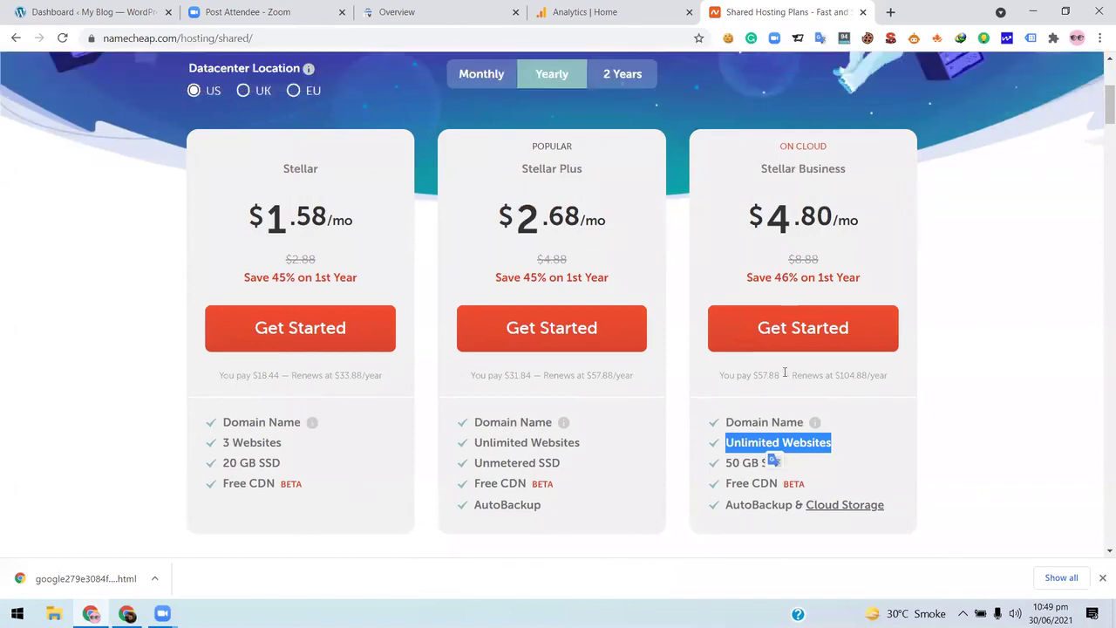
pyautogui.scroll(-2, 775, 453)
pyautogui.click(854, 328)
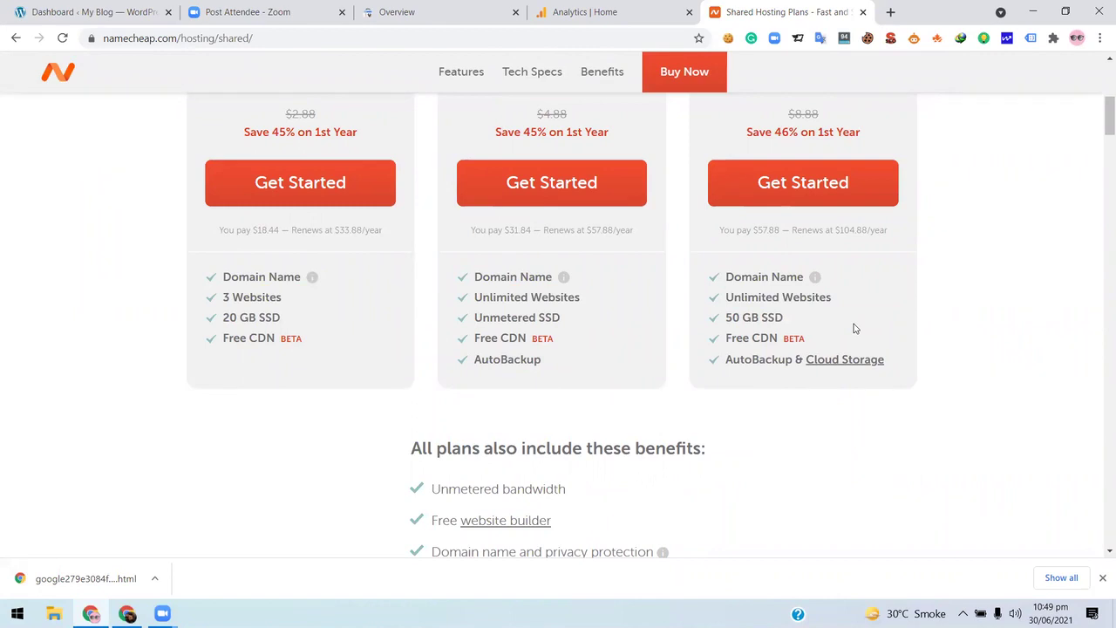
# - Go to Namecheap's WordPress Hosting page from the Hosting menu
pyautogui.scroll(1, 439, 259)
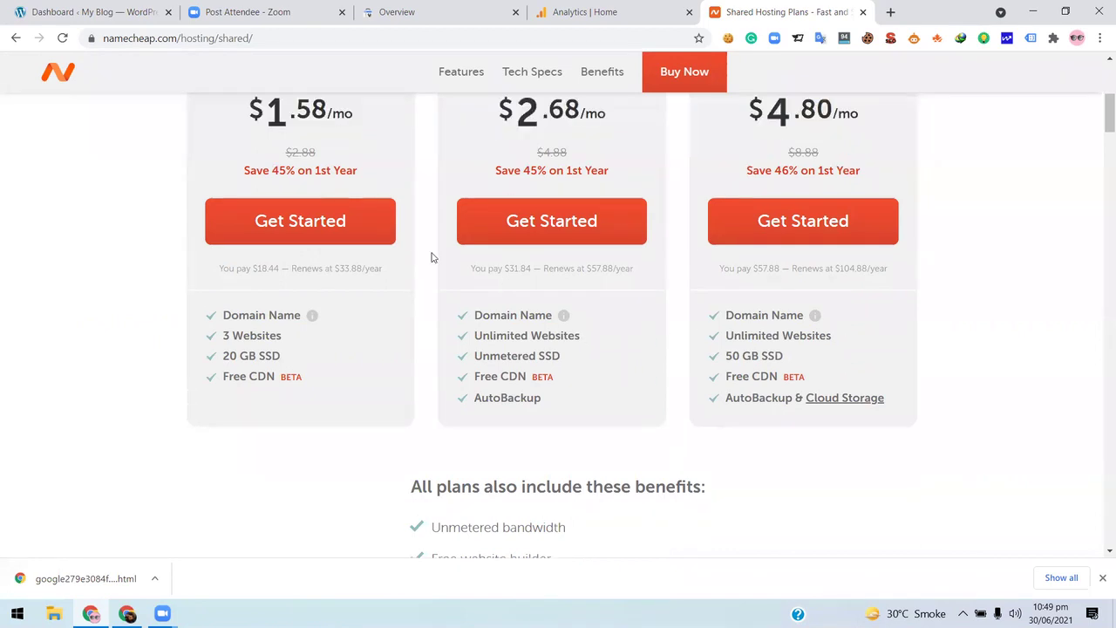
pyautogui.scroll(4, 431, 257)
pyautogui.moveTo(457, 115)
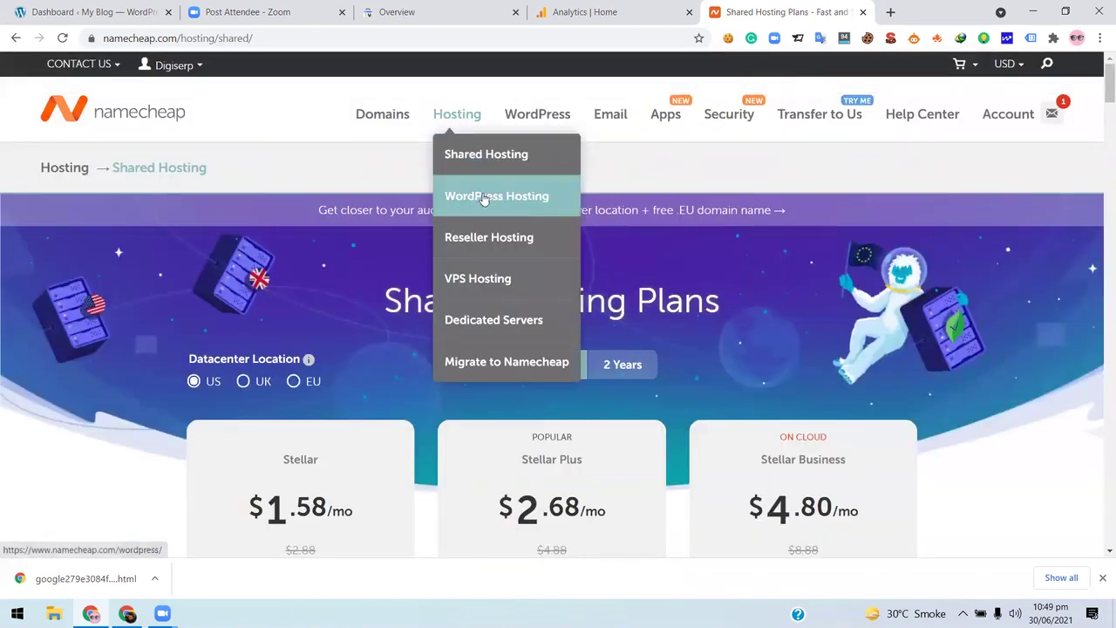
pyautogui.click(549, 209)
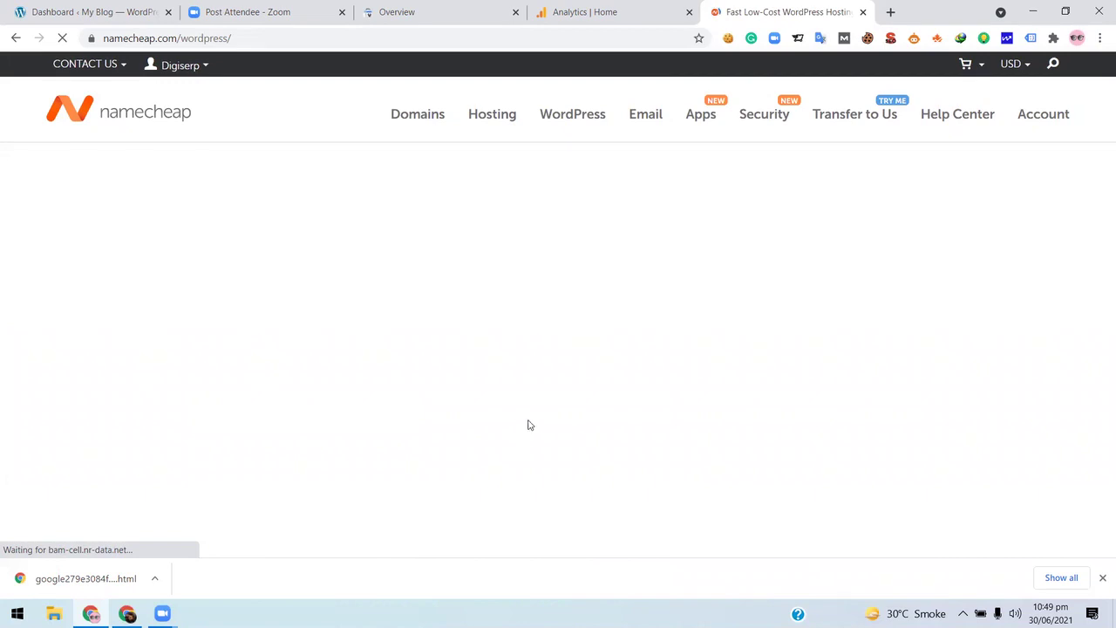
pyautogui.scroll(-3, 573, 376)
pyautogui.scroll(-5, 574, 377)
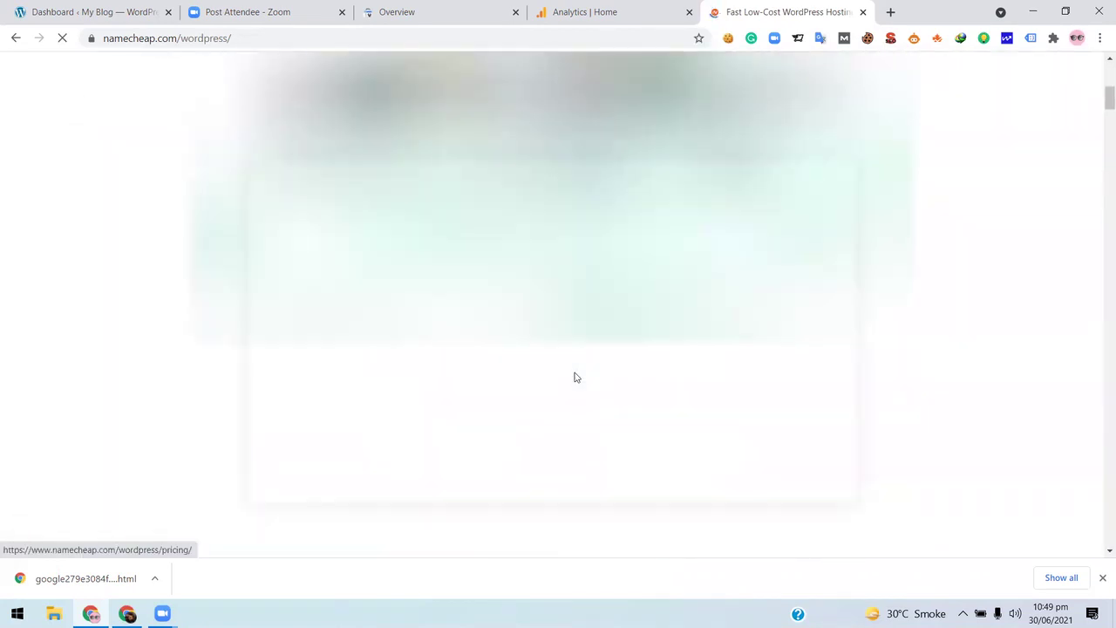
pyautogui.scroll(3, 573, 375)
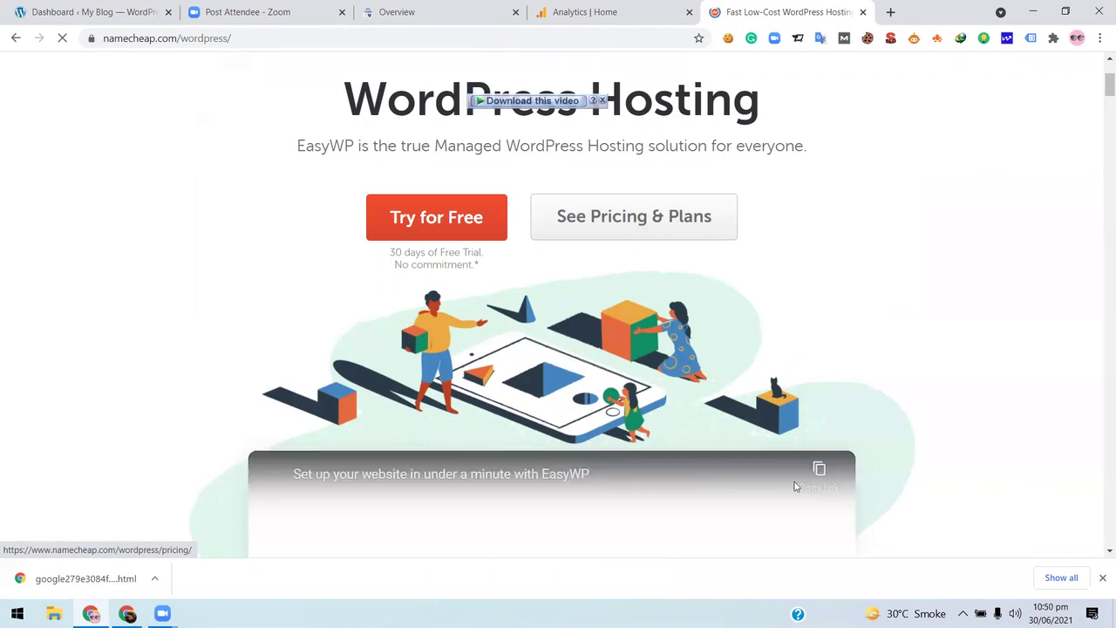
pyautogui.scroll(-5, 951, 259)
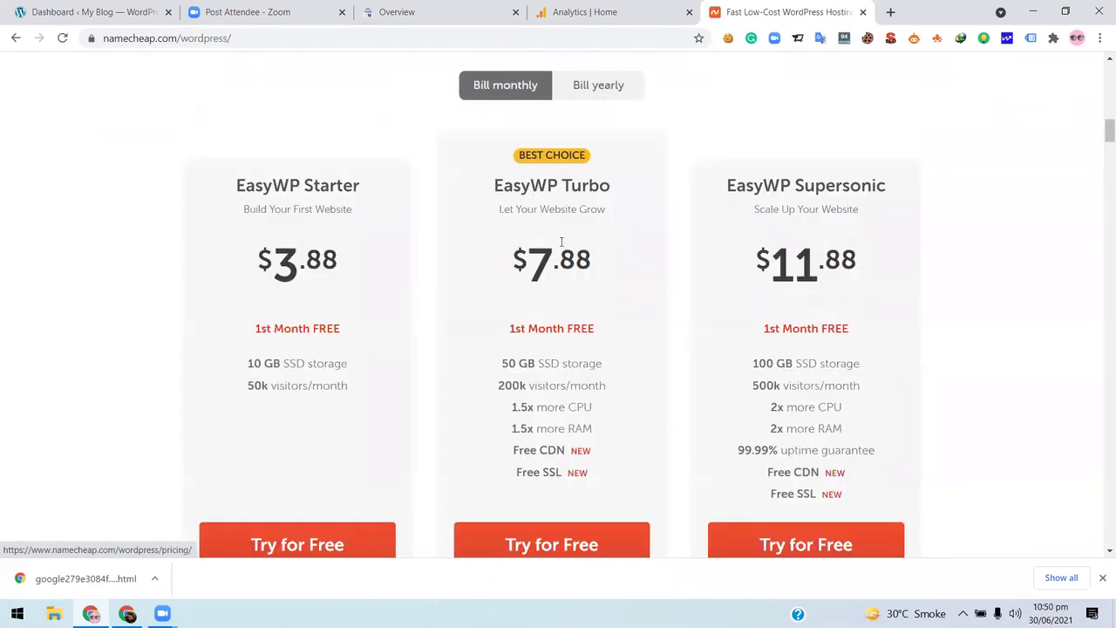
pyautogui.scroll(5, 342, 249)
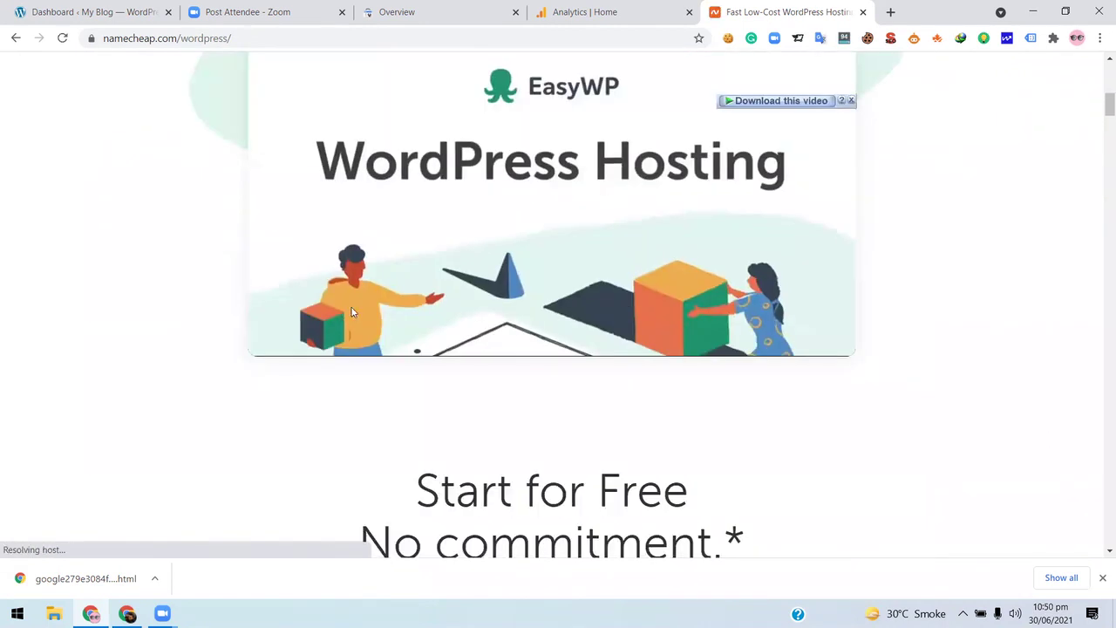
pyautogui.click(273, 342)
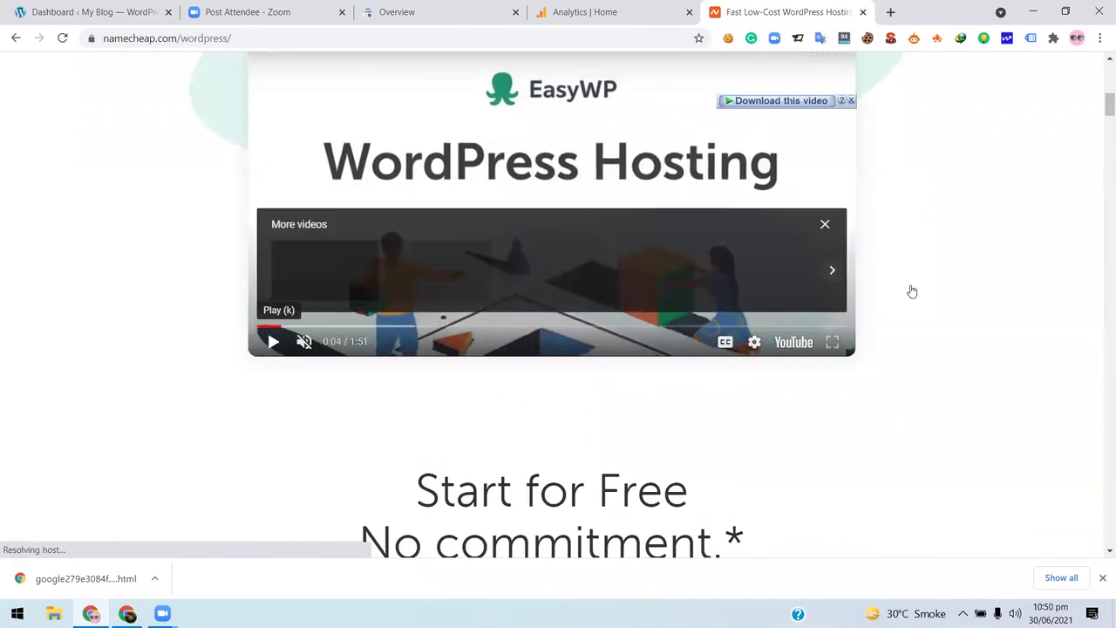
pyautogui.scroll(-5, 348, 276)
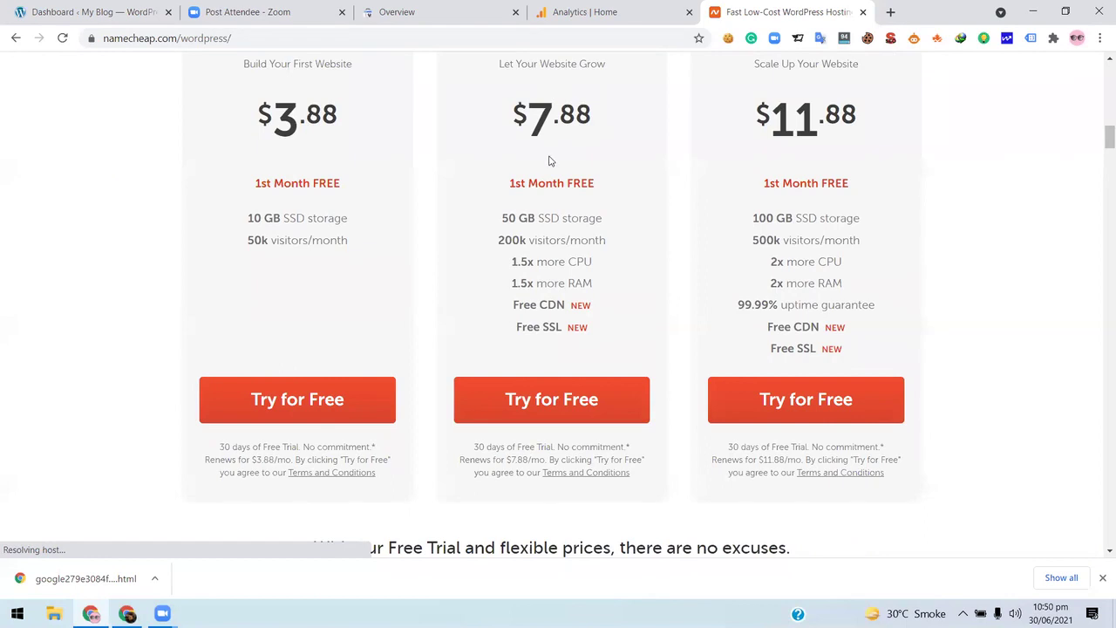
pyautogui.scroll(2, 562, 240)
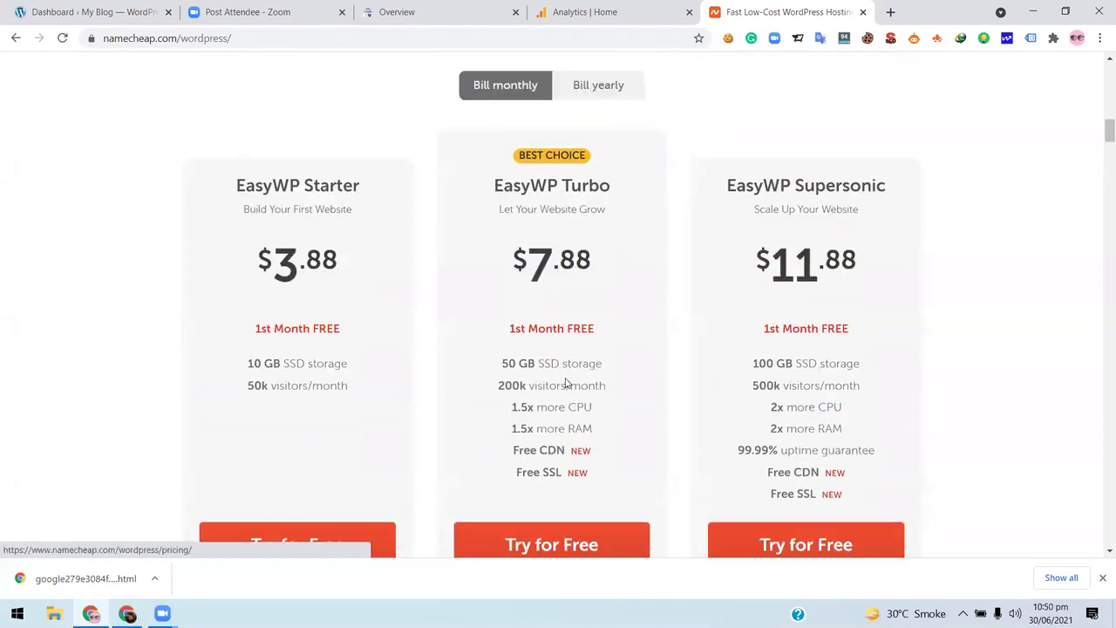
pyautogui.tripleClick(535, 473)
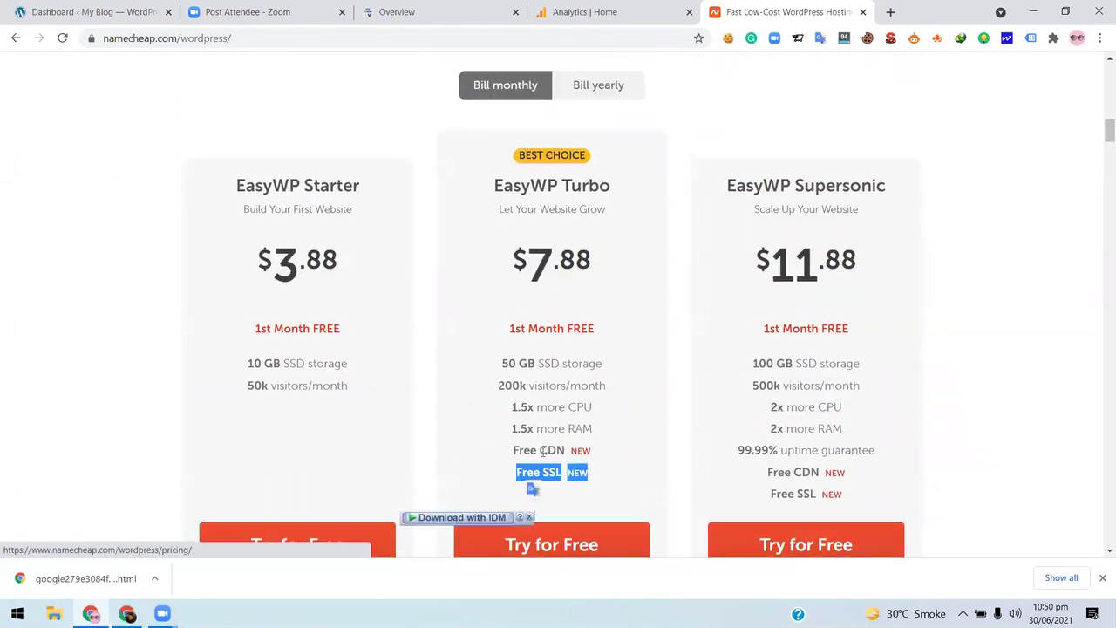
pyautogui.tripleClick(539, 450)
pyautogui.scroll(-2, 844, 409)
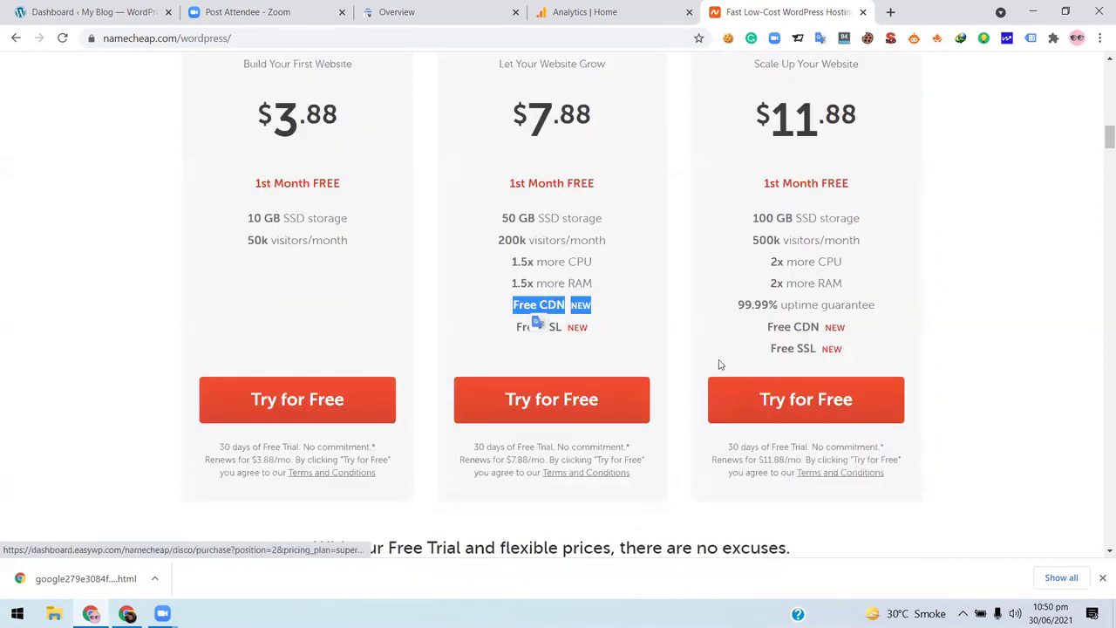
pyautogui.moveTo(807, 361); pyautogui.dragTo(703, 349)
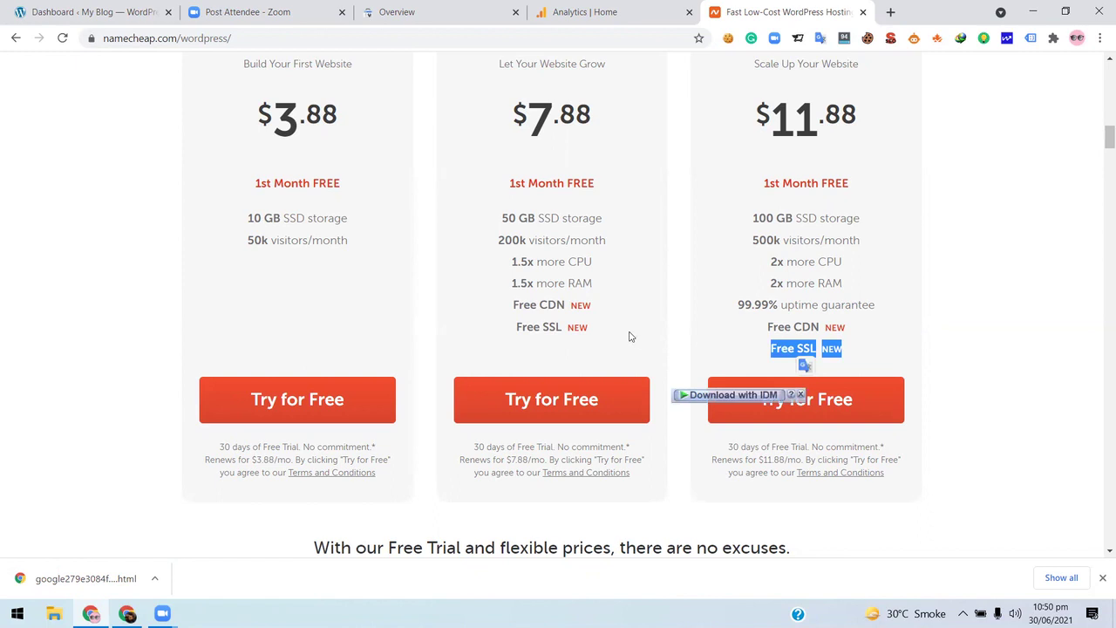
pyautogui.doubleClick(551, 304)
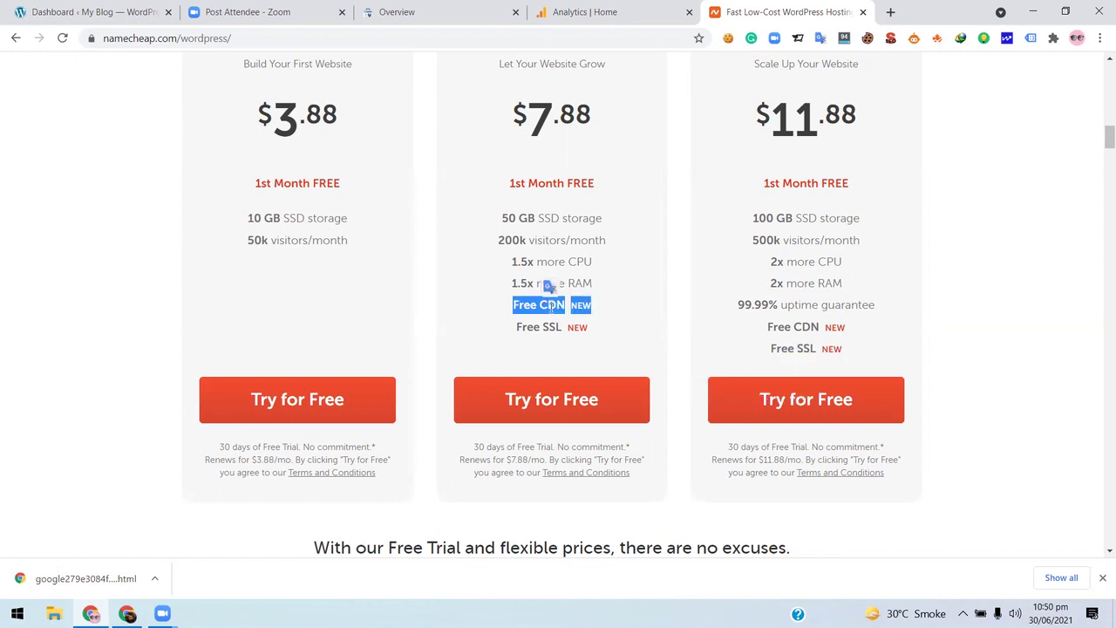
pyautogui.click(625, 297)
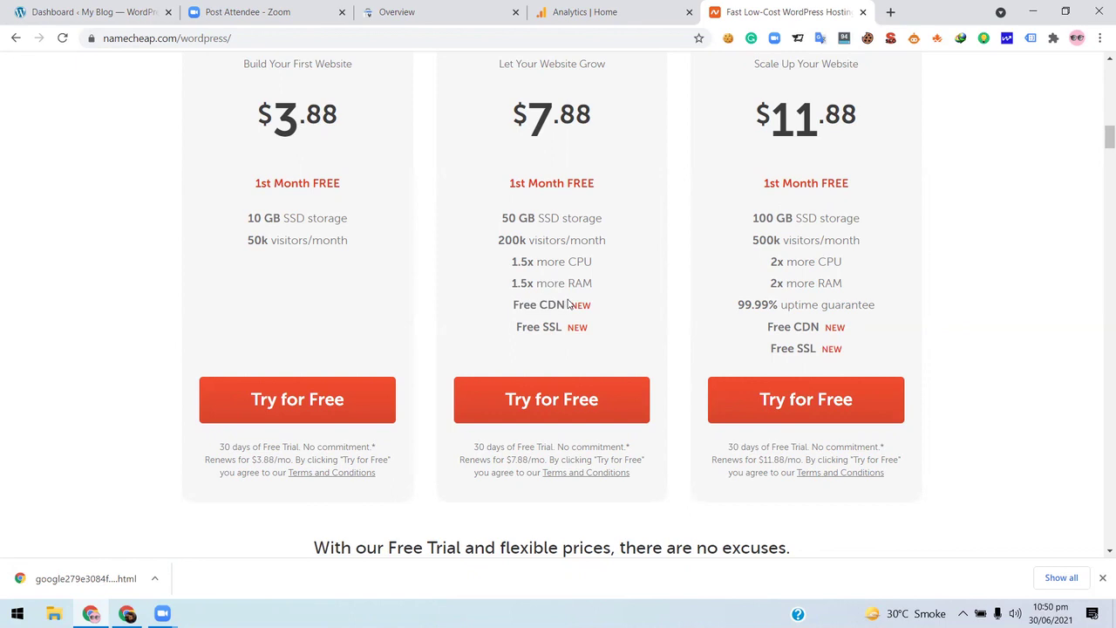
pyautogui.moveTo(593, 304); pyautogui.dragTo(513, 306)
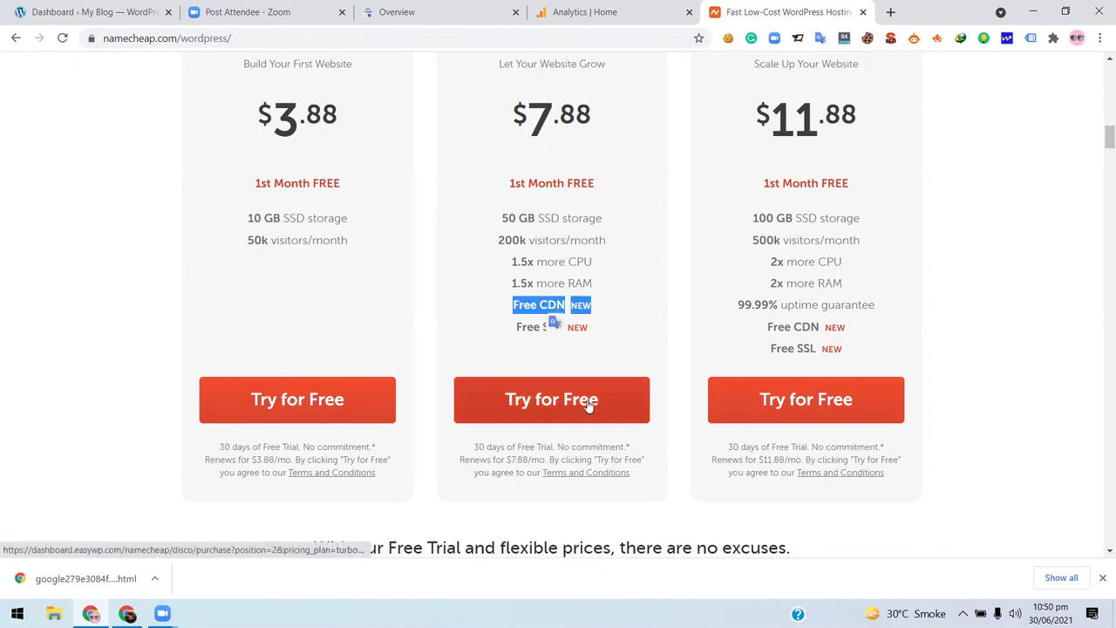
pyautogui.scroll(2, 399, 299)
pyautogui.scroll(-1, 400, 300)
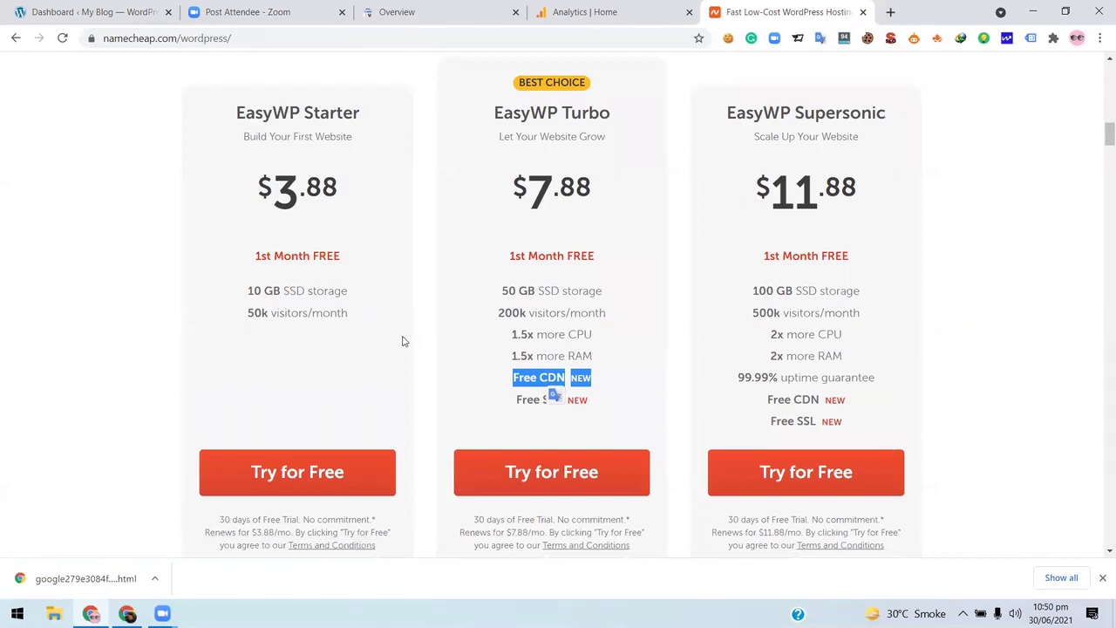
pyautogui.scroll(1, 403, 341)
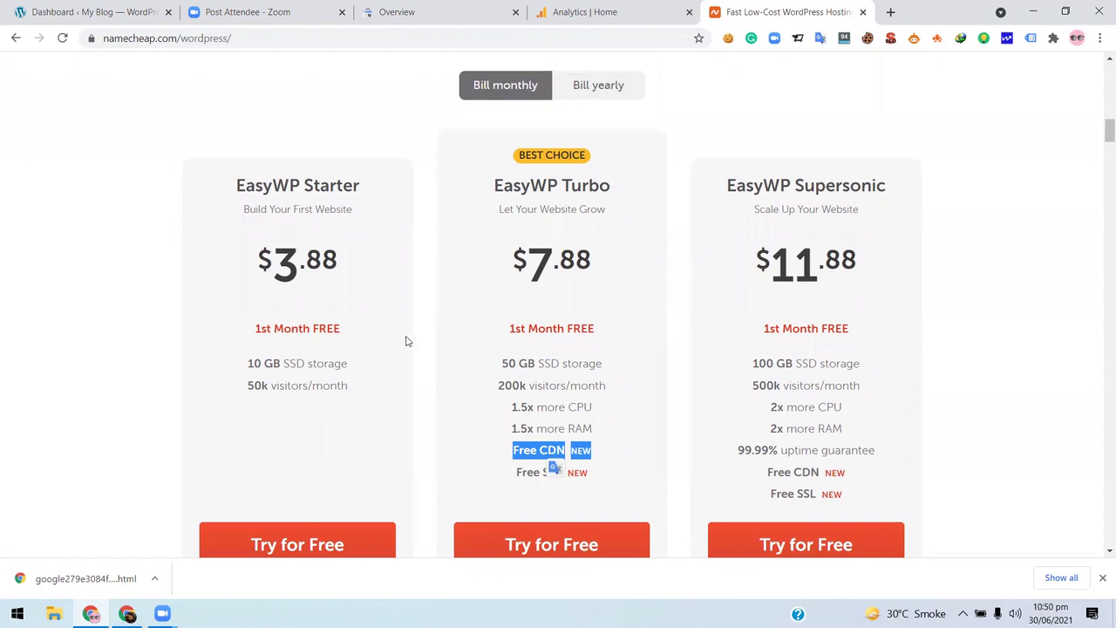
pyautogui.click(521, 447)
pyautogui.moveTo(540, 449); pyautogui.dragTo(566, 450)
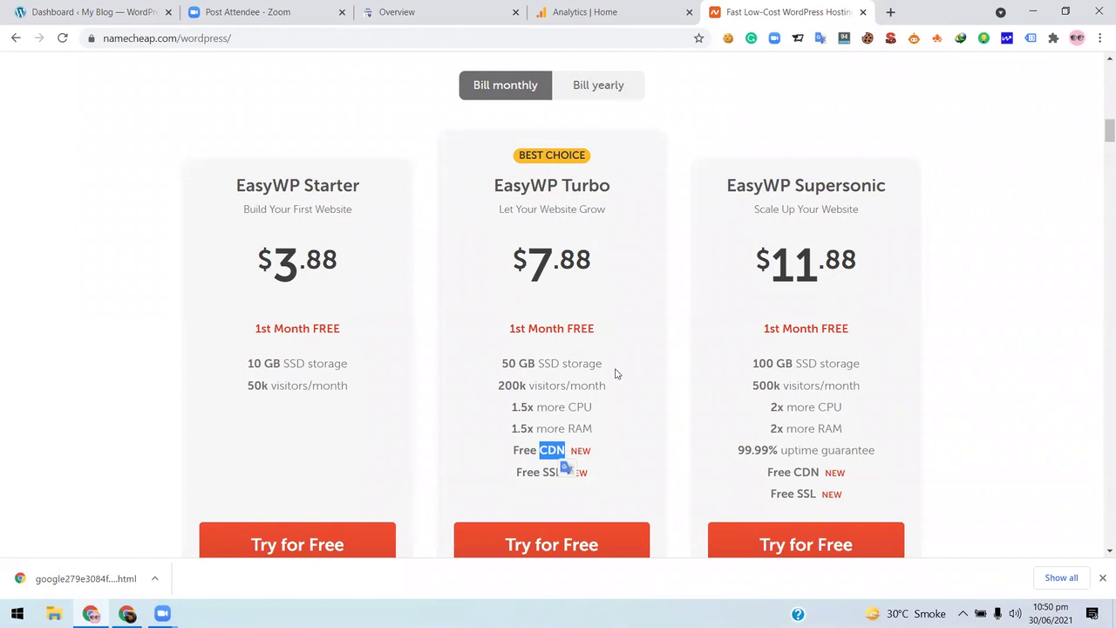
pyautogui.scroll(-5, 612, 366)
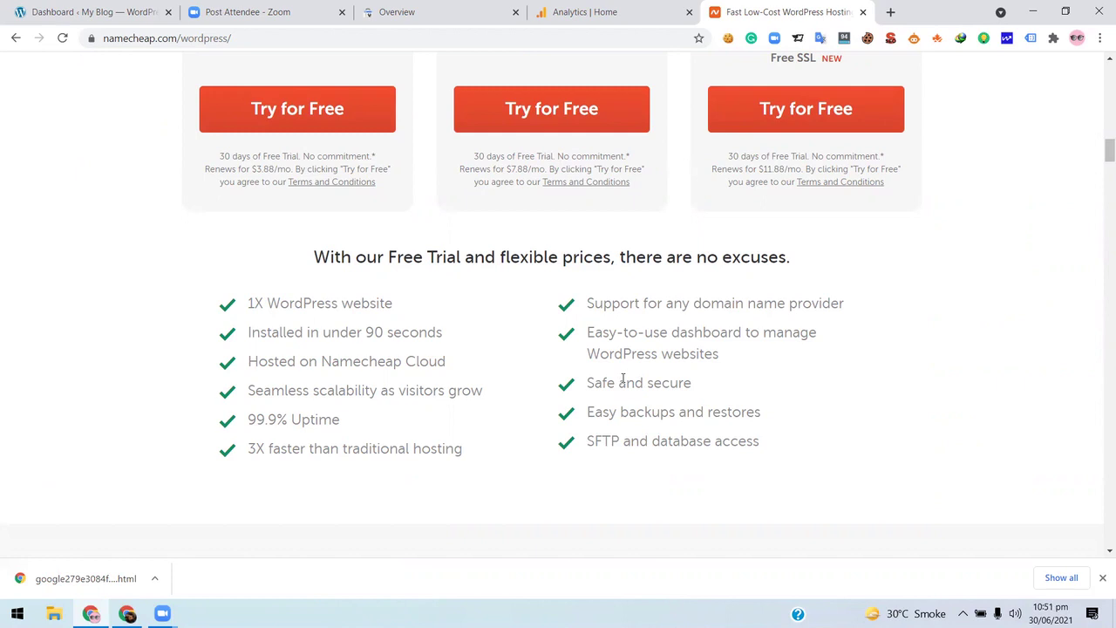
pyautogui.click(159, 7)
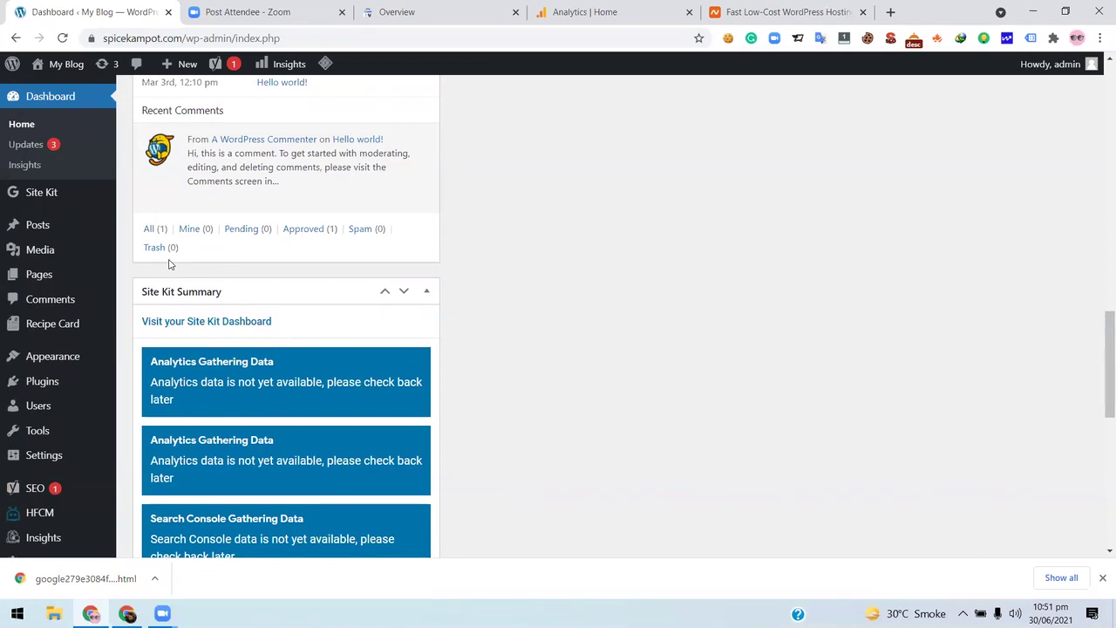
# - Open Site Kit > Dashboard, then switch to the Google Analytics Home tab
pyautogui.moveTo(42, 199)
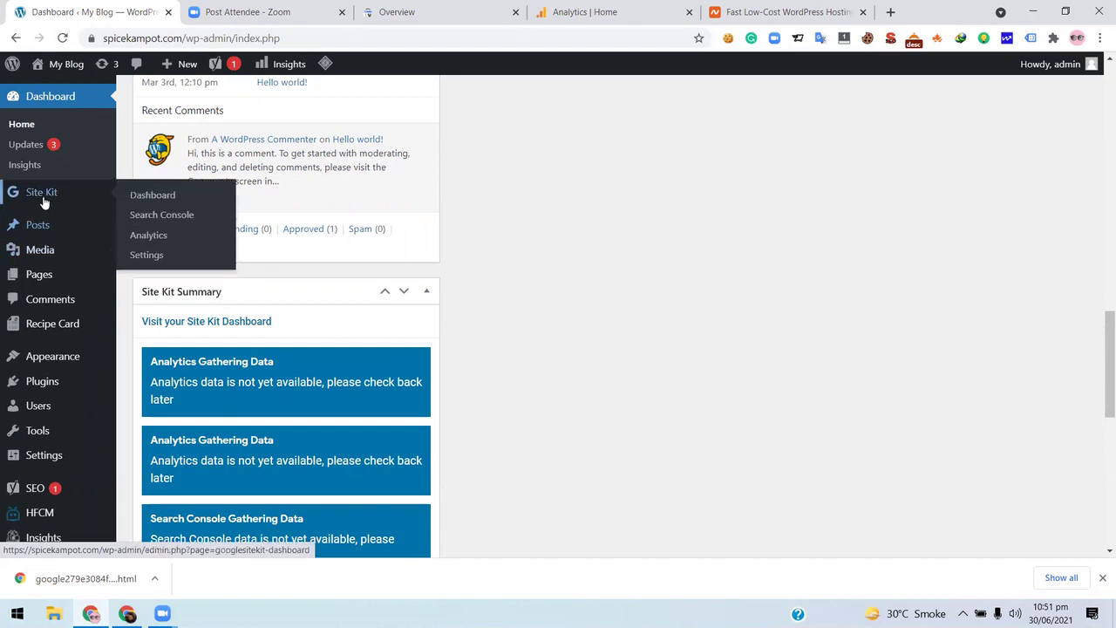
pyautogui.click(140, 199)
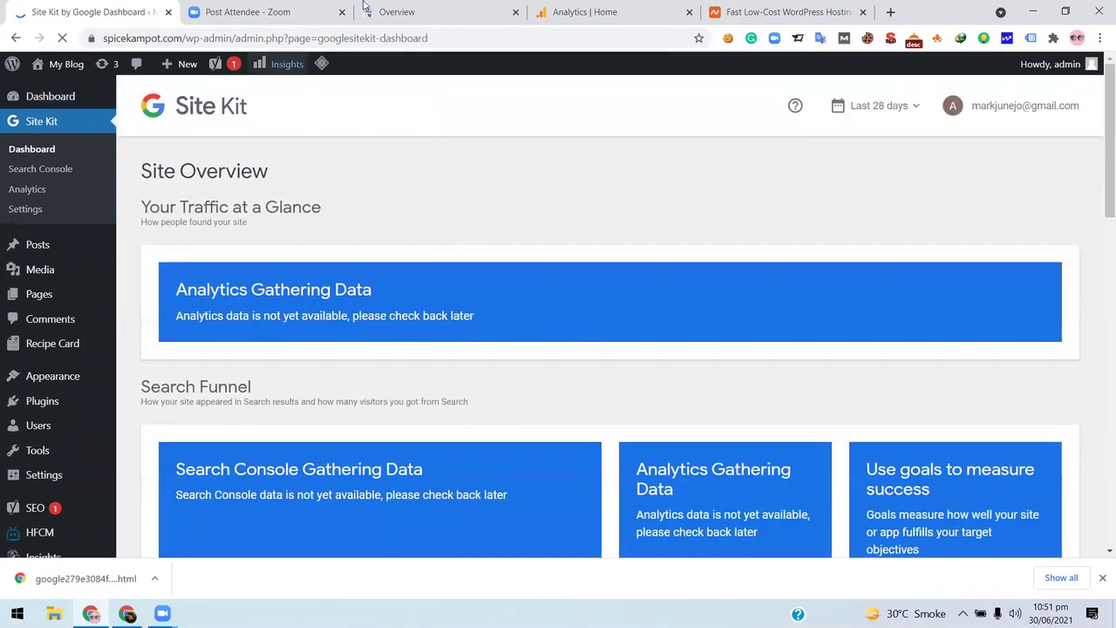
pyautogui.click(589, 7)
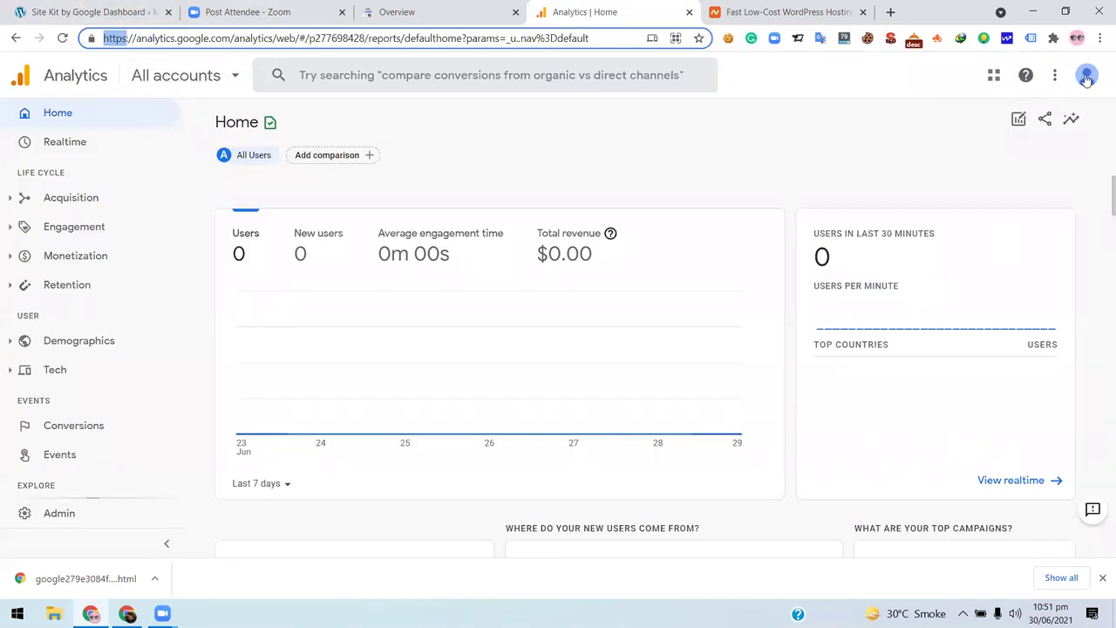
# - Glance over the Site Kit dashboard, then check the Analytics Home overview tab
pyautogui.click(109, 14)
pyautogui.scroll(-3, 130, 406)
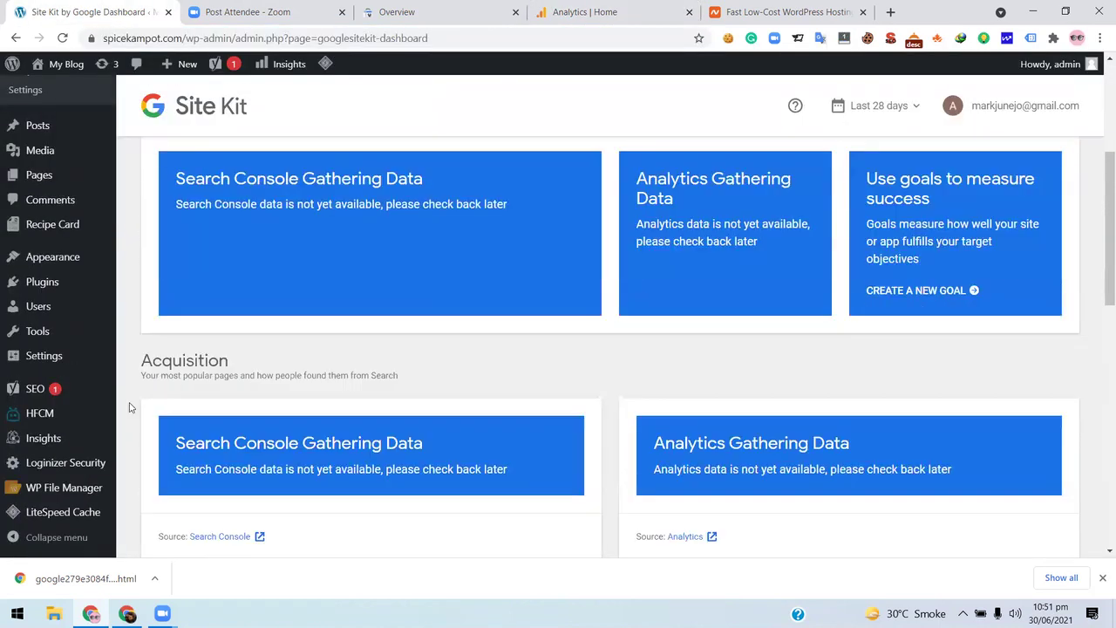
pyautogui.scroll(-1, 71, 424)
pyautogui.moveTo(55, 440)
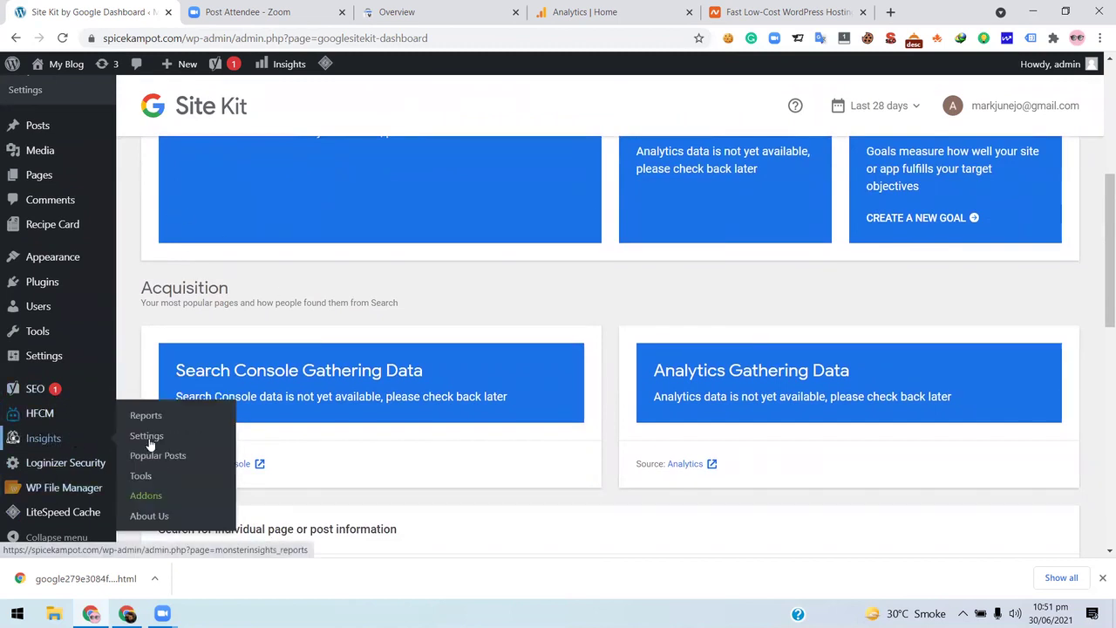
pyautogui.click(598, 10)
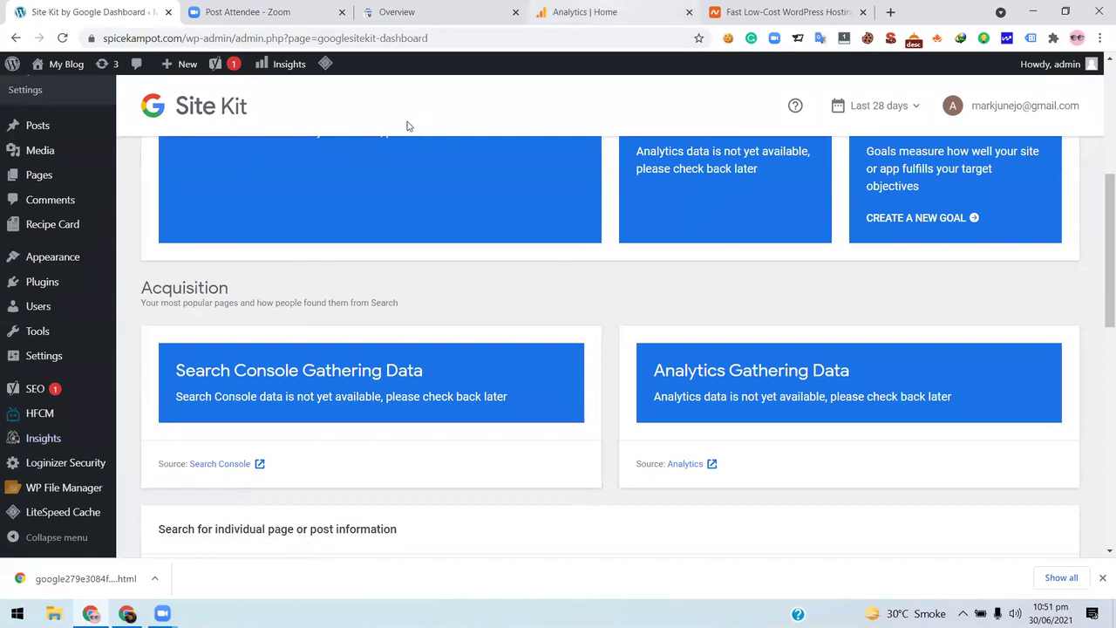
# - Review the Site Kit dashboard again before switching to the Analytics Home report showing 0 users
pyautogui.click(98, 9)
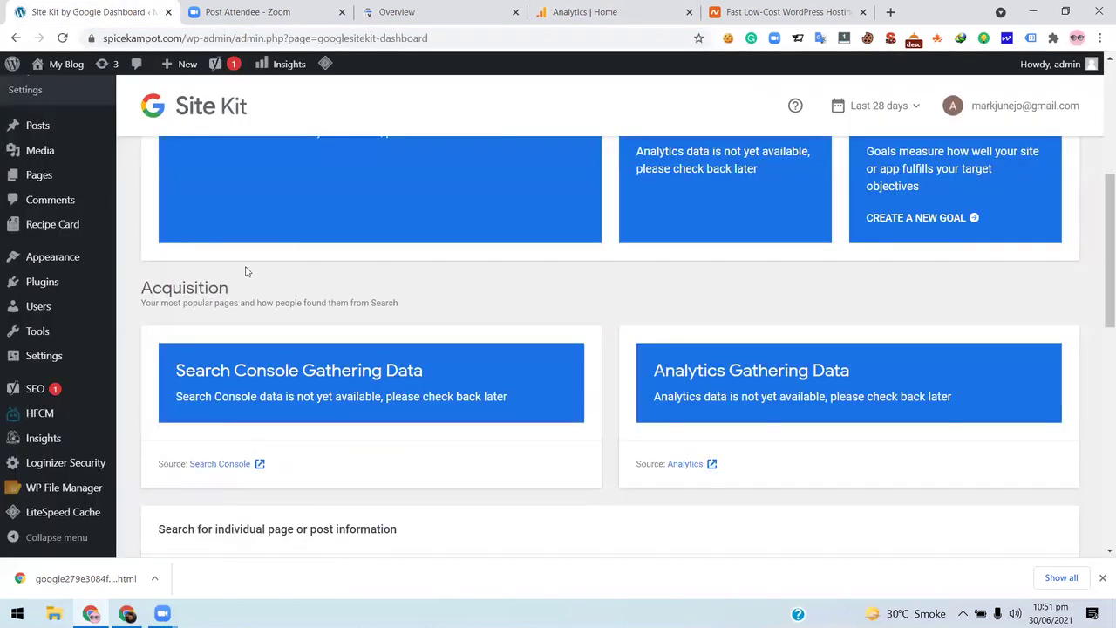
pyautogui.scroll(4, 213, 194)
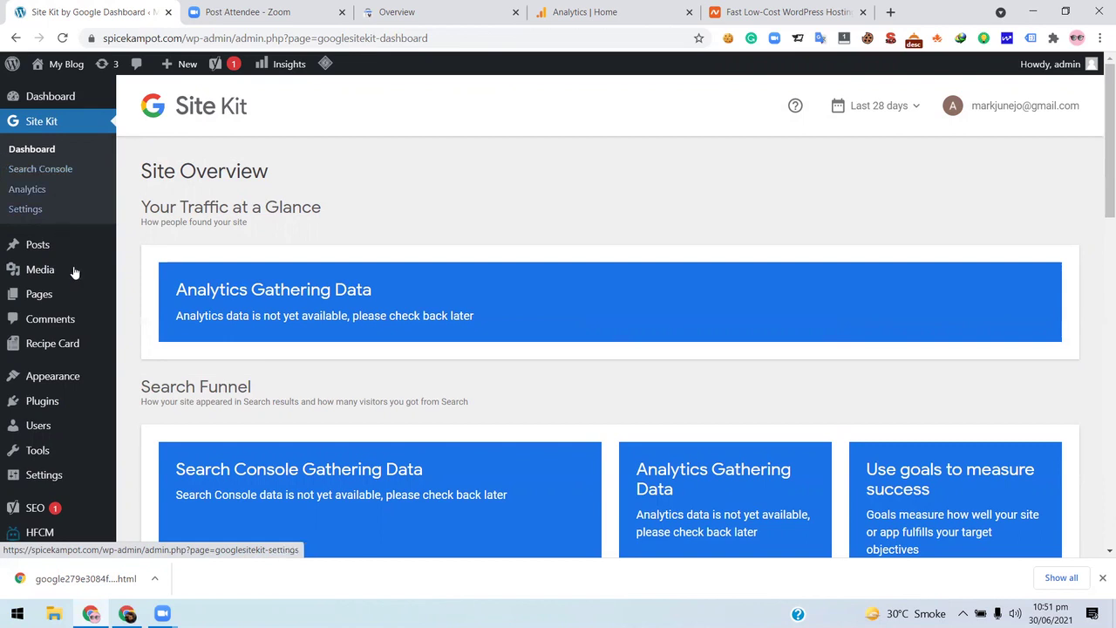
pyautogui.scroll(-2, 87, 323)
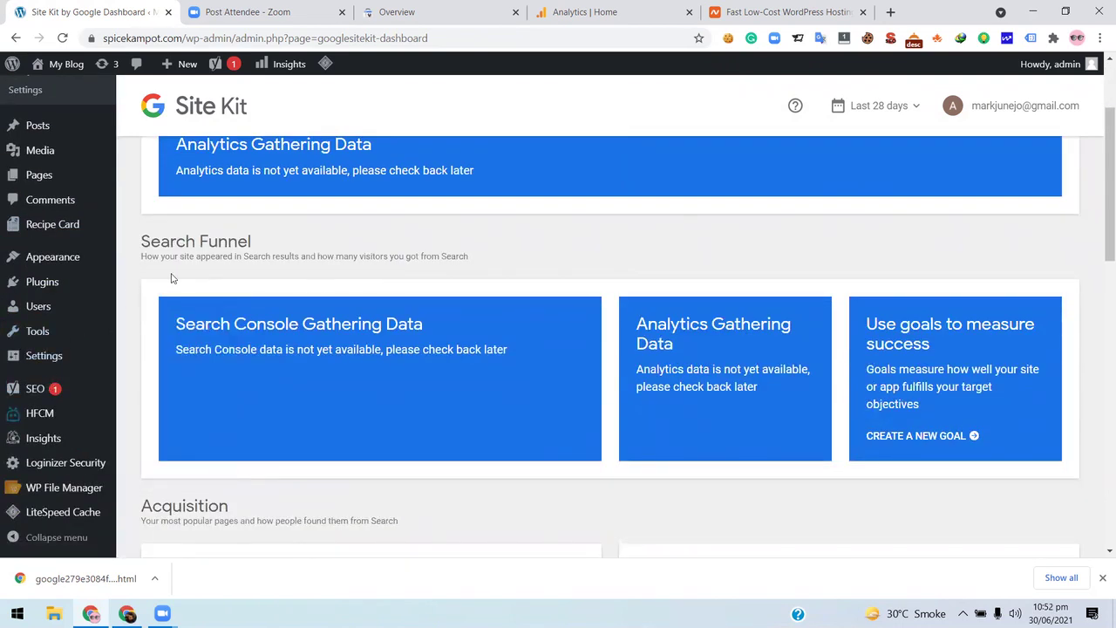
pyautogui.scroll(2, 90, 381)
pyautogui.scroll(-2, 75, 349)
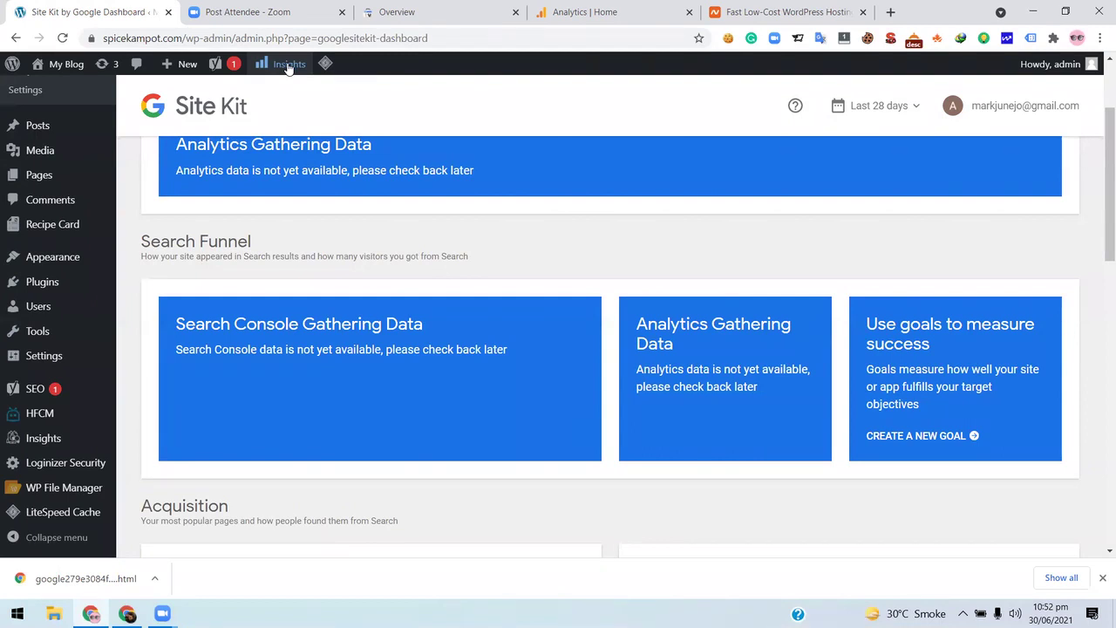
pyautogui.moveTo(287, 67)
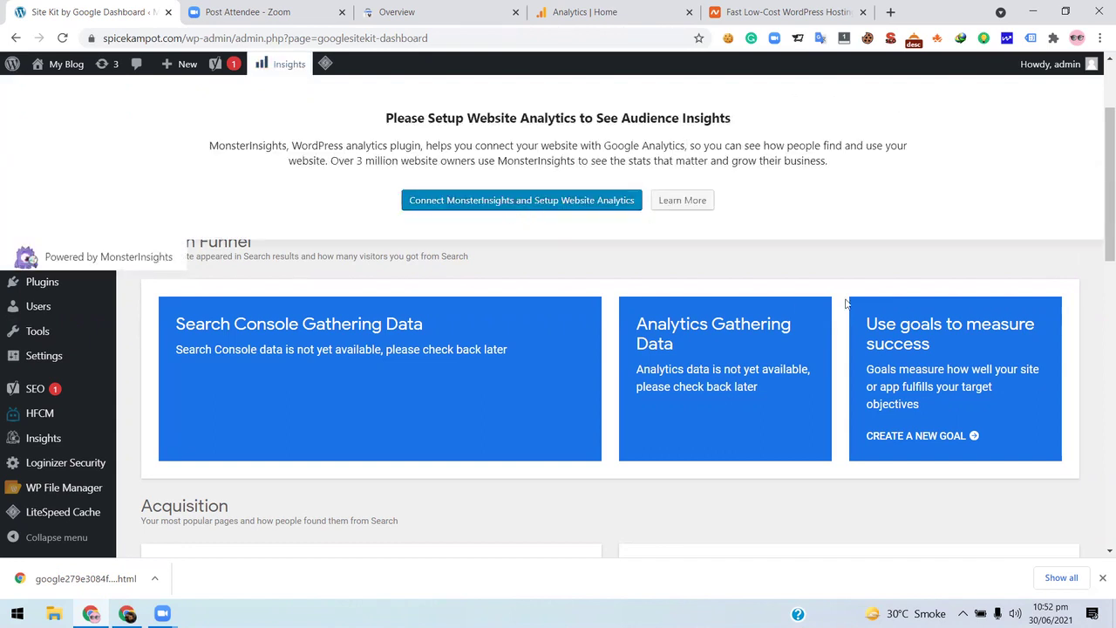
pyautogui.scroll(-1, 354, 281)
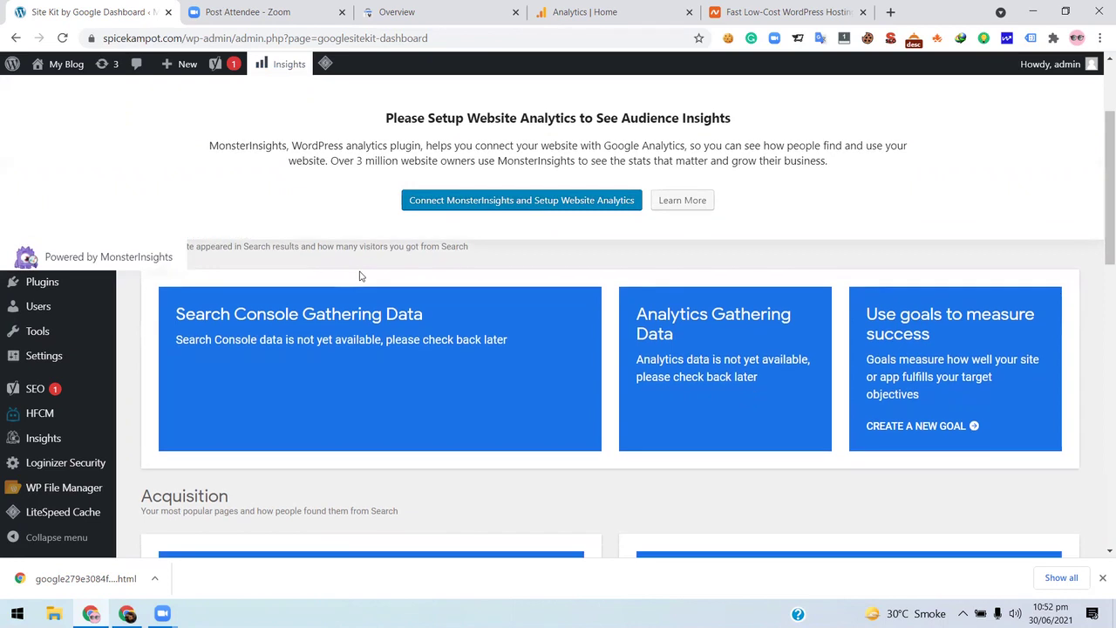
pyautogui.scroll(-1, 523, 254)
pyautogui.scroll(3, 952, 253)
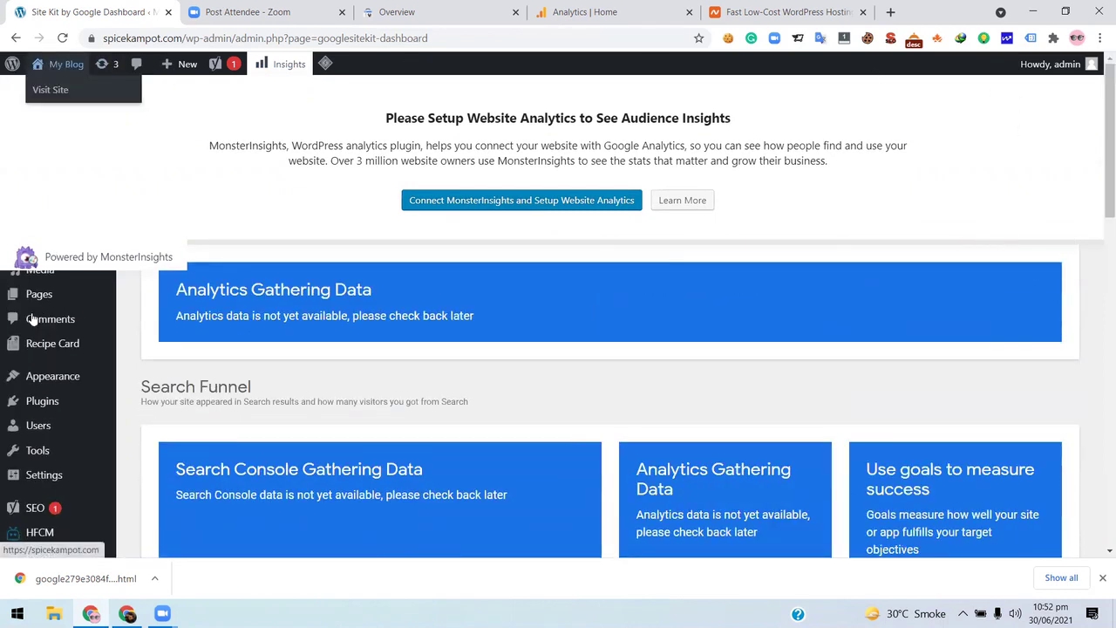
pyautogui.moveTo(67, 396)
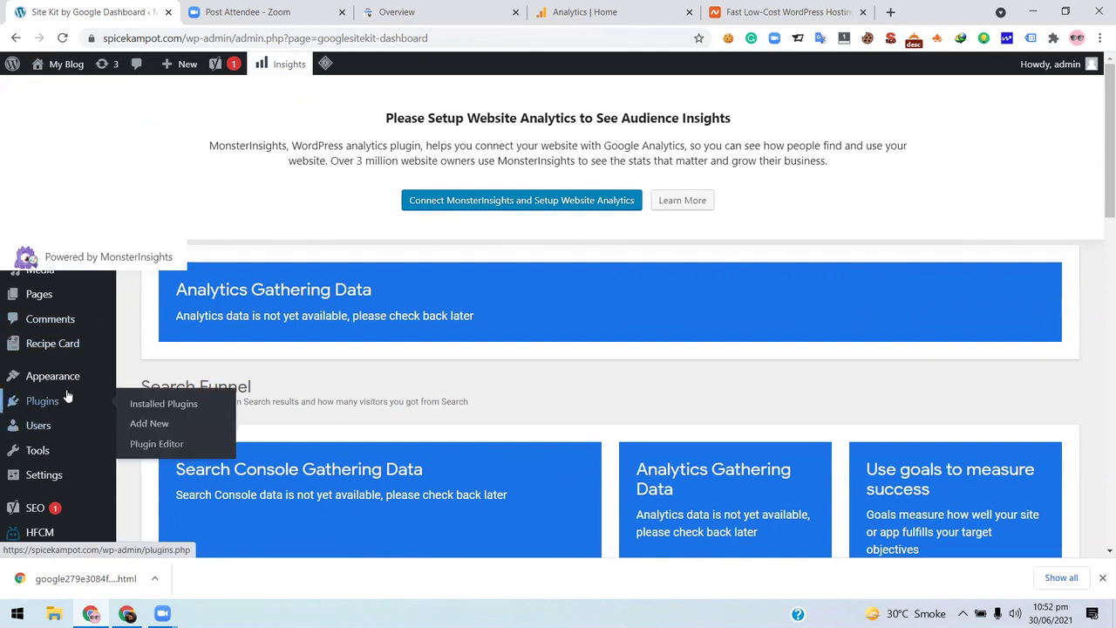
pyautogui.click(660, 5)
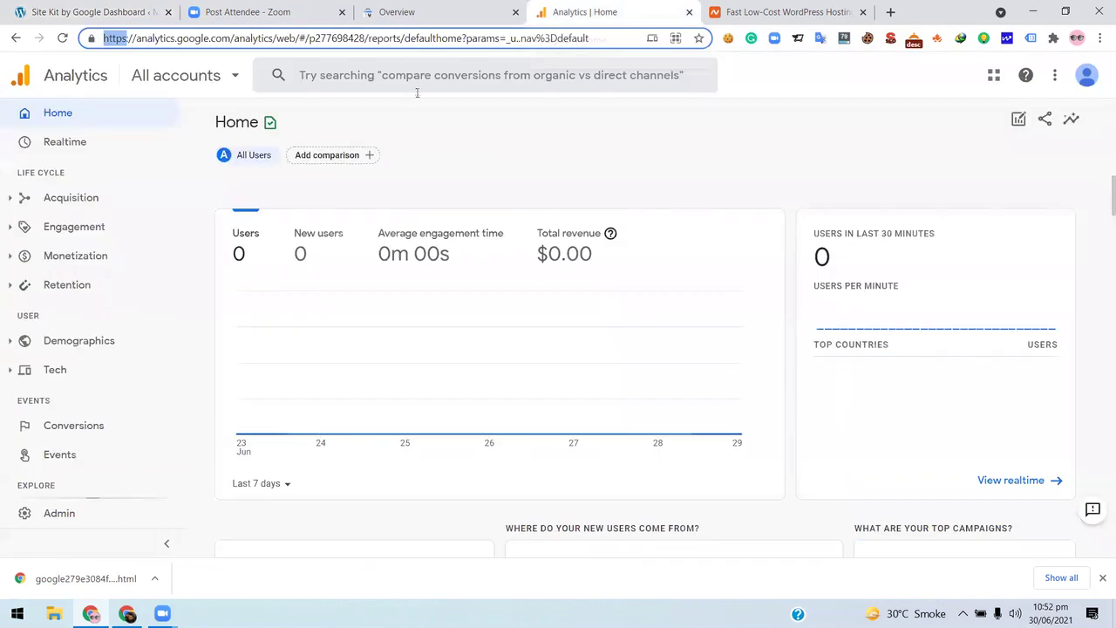
# - Open Google Analytics' Discover page from the left navigation
pyautogui.scroll(-2, 82, 469)
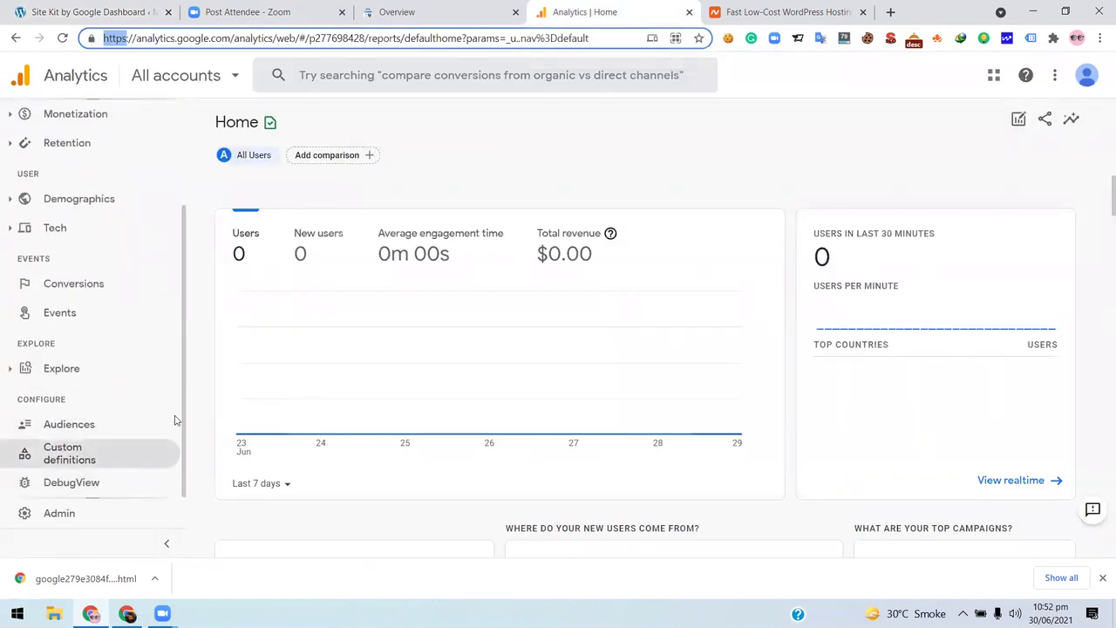
pyautogui.scroll(-3, 492, 390)
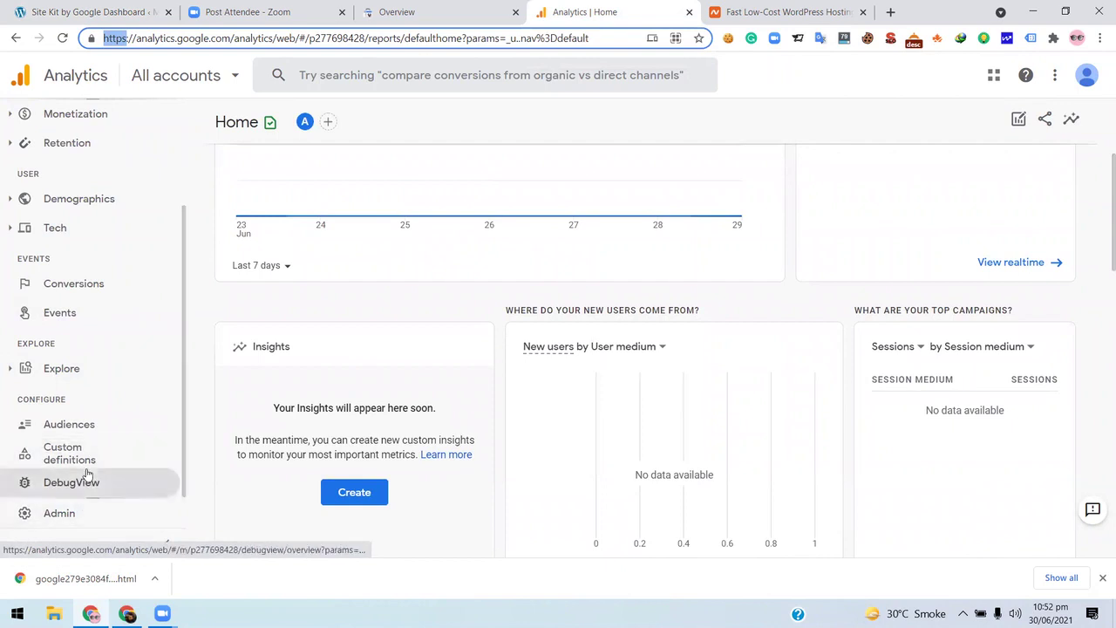
pyautogui.scroll(2, 98, 466)
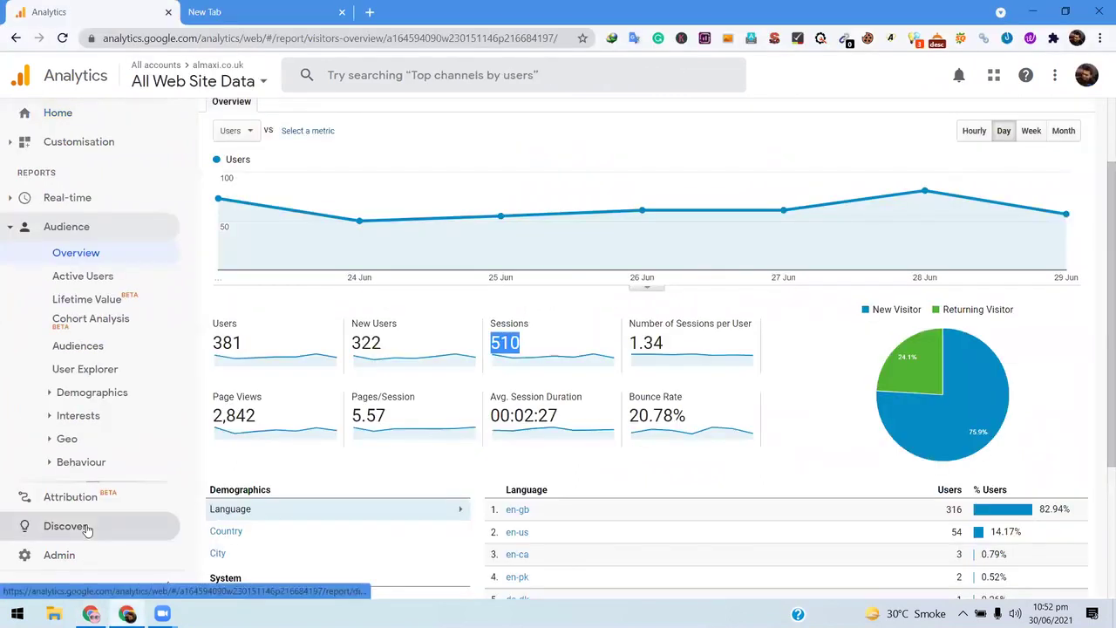
pyautogui.click(88, 529)
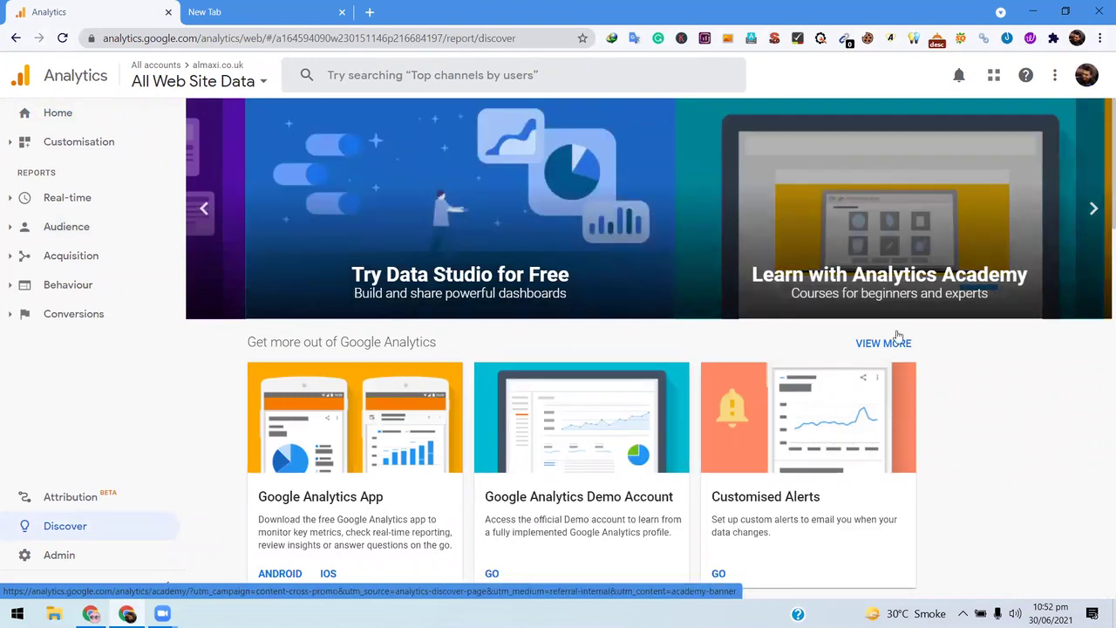
# - Browse the Discover cards (mobile app, demo account, alerts), then return to Home
pyautogui.scroll(-3, 1003, 218)
pyautogui.scroll(2, 1095, 139)
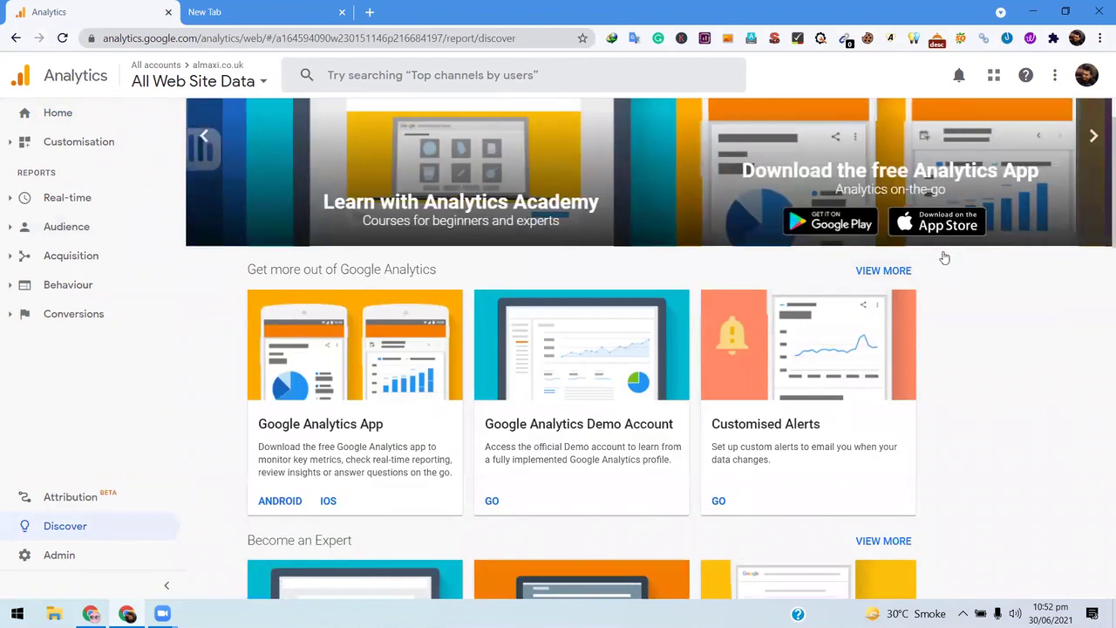
pyautogui.scroll(1, 953, 254)
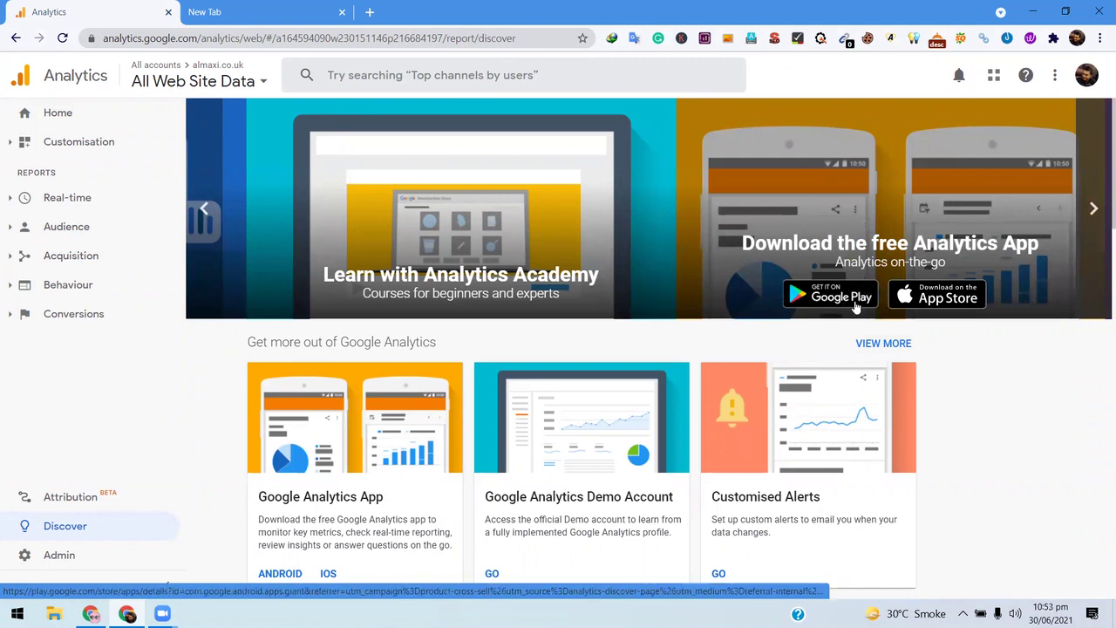
pyautogui.scroll(-4, 852, 305)
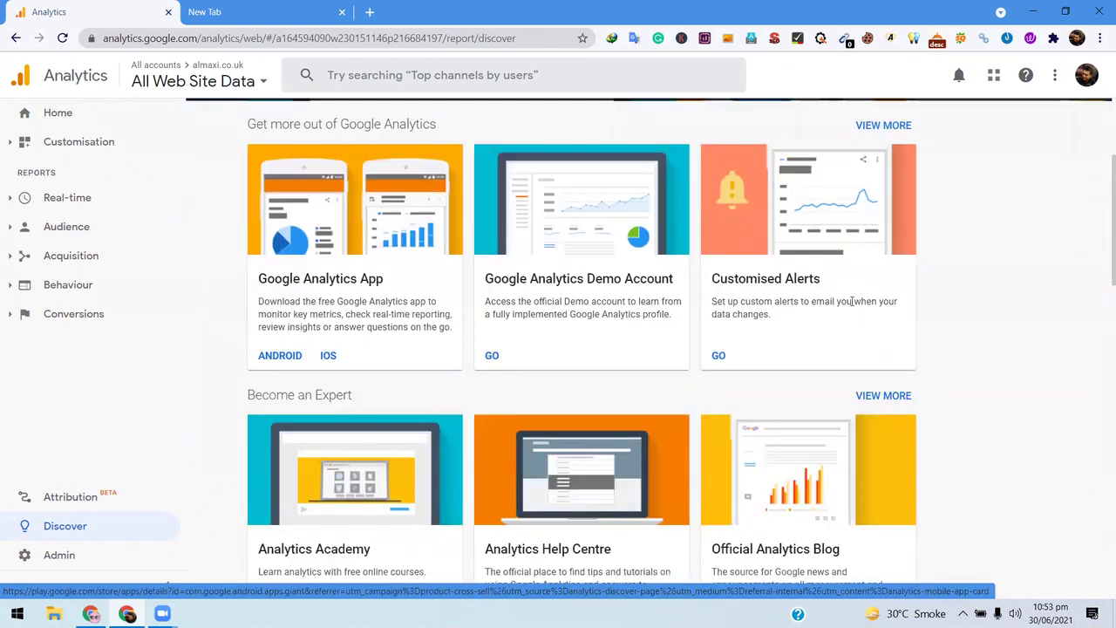
pyautogui.scroll(-8, 852, 300)
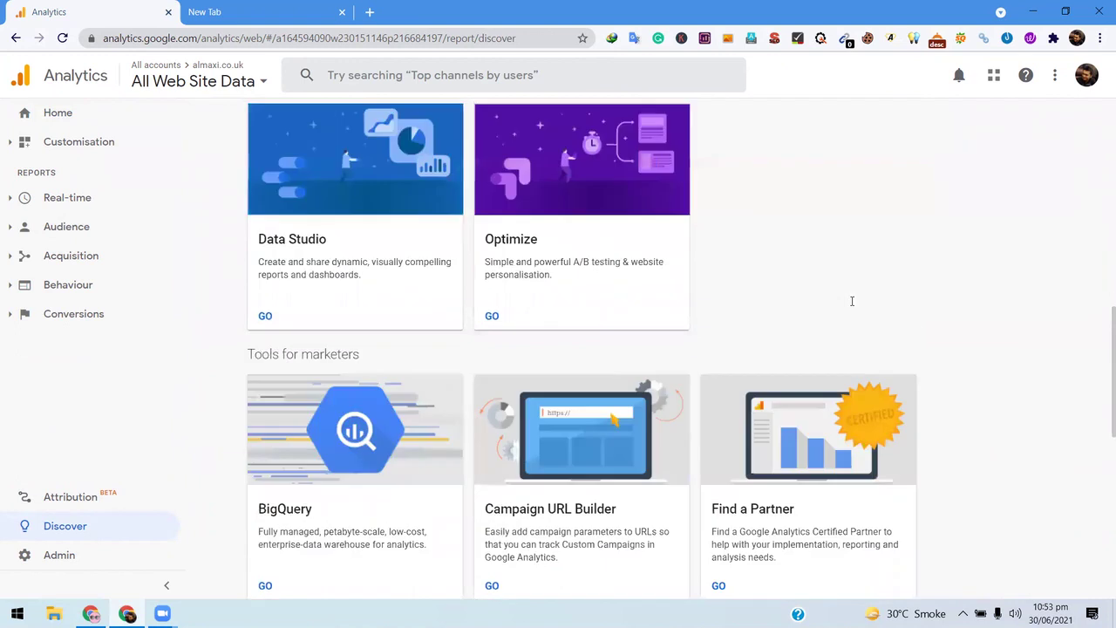
pyautogui.scroll(7, 852, 301)
pyautogui.scroll(2, 851, 301)
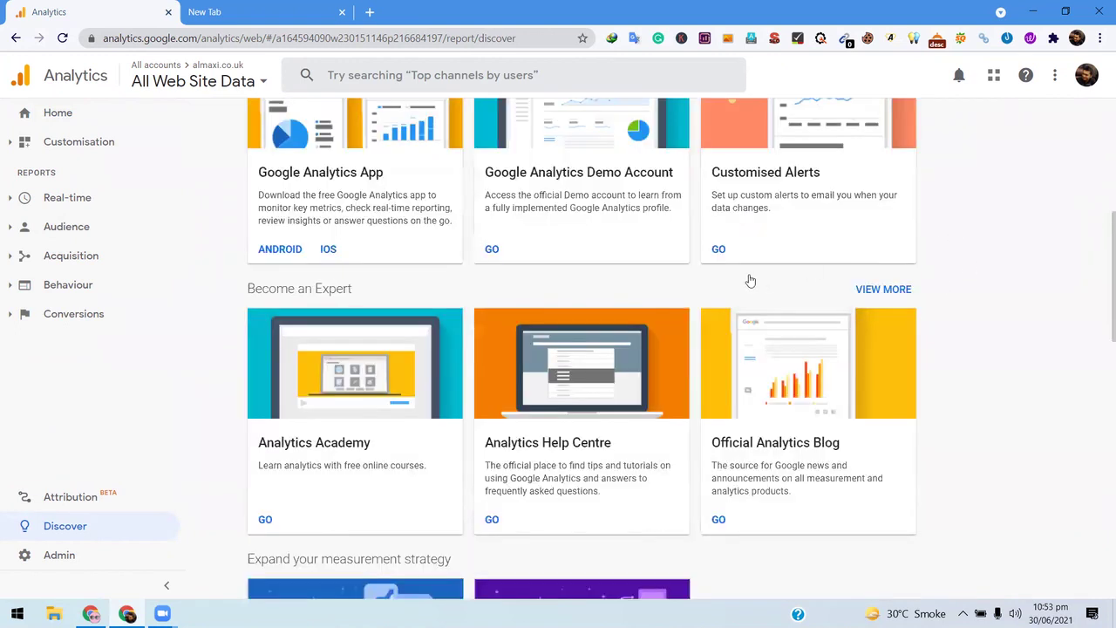
pyautogui.scroll(3, 749, 280)
pyautogui.scroll(1, 477, 356)
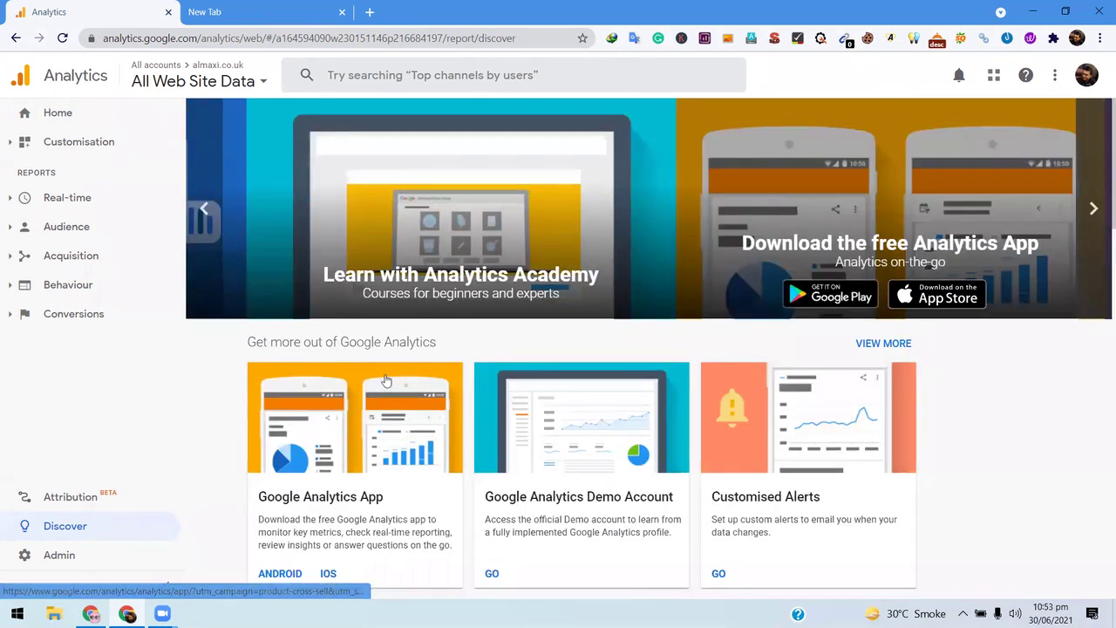
pyautogui.scroll(-4, 381, 379)
pyautogui.scroll(4, 676, 290)
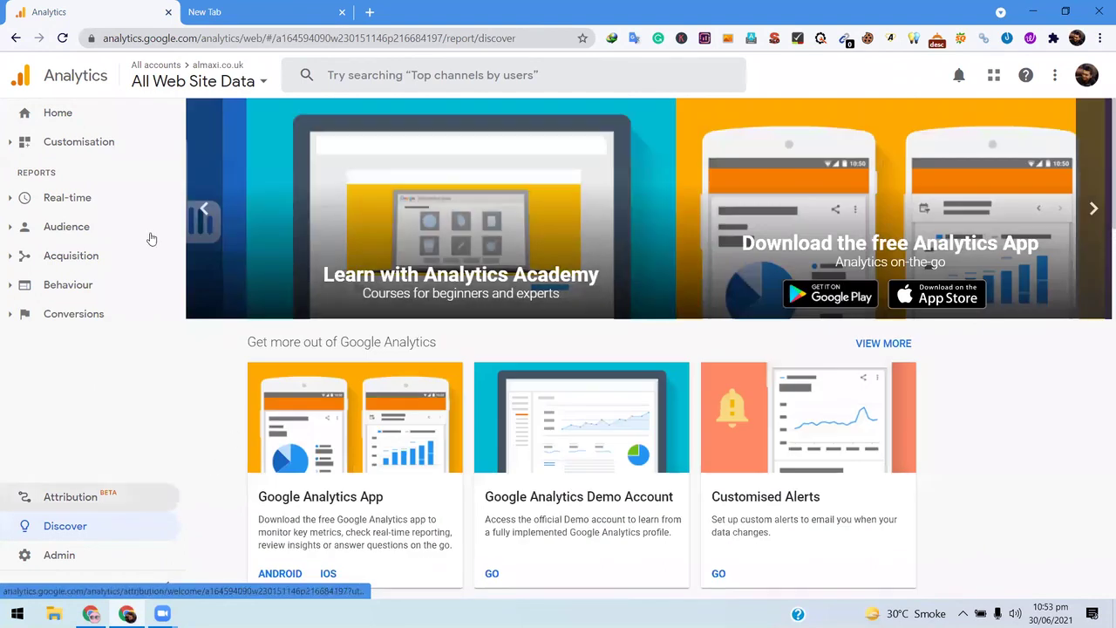
pyautogui.click(58, 114)
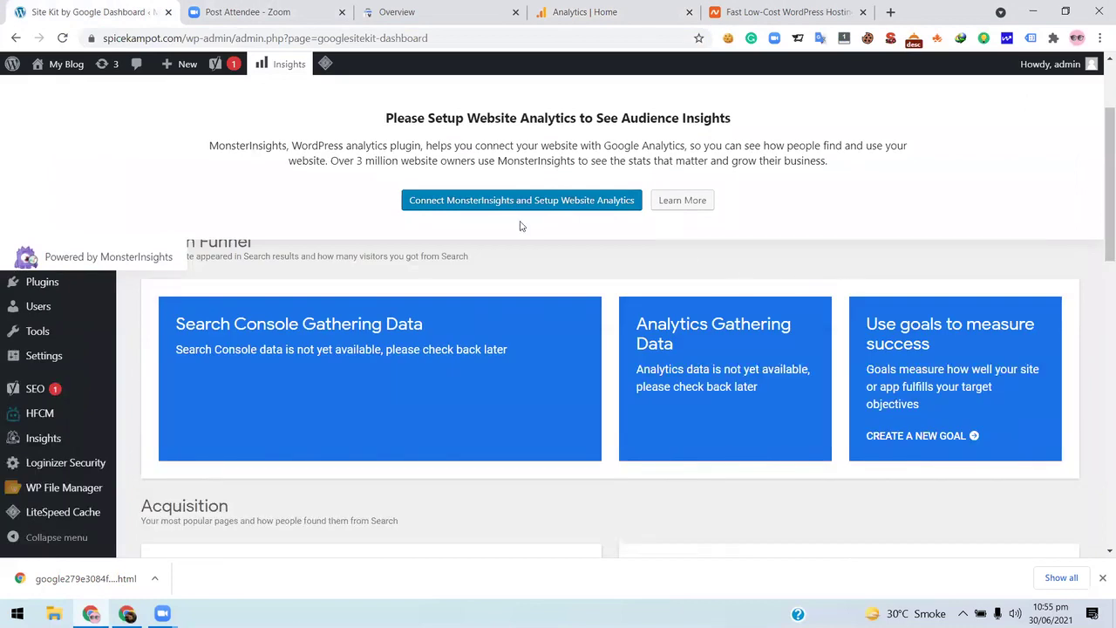
# - Start MonsterInsights setup, exit the wizard, and review the Lite General settings page
pyautogui.click(533, 202)
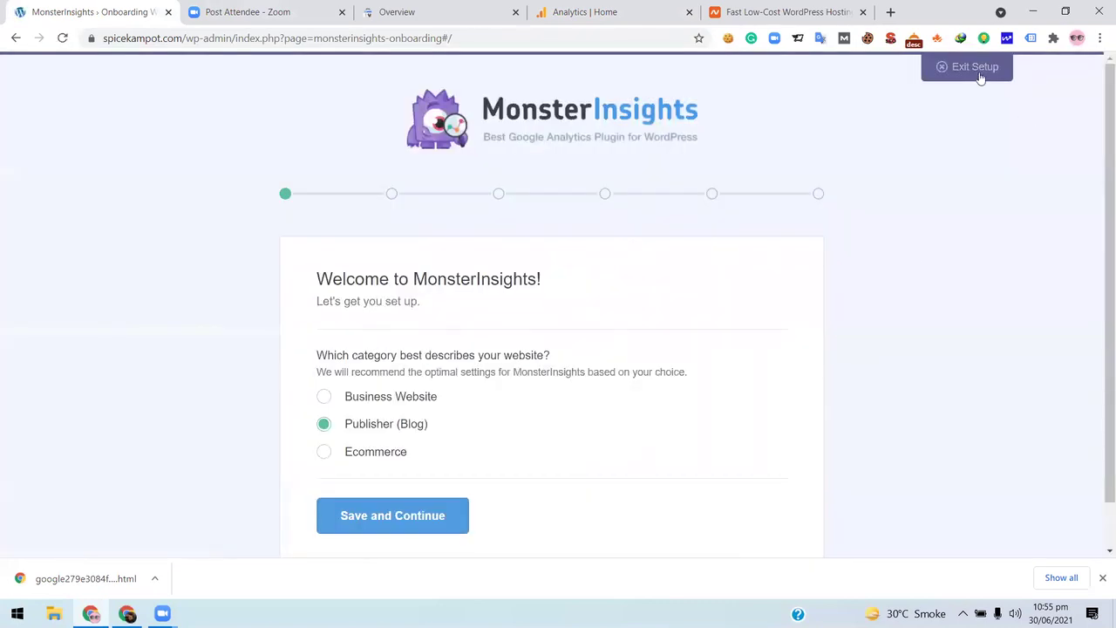
pyautogui.click(975, 70)
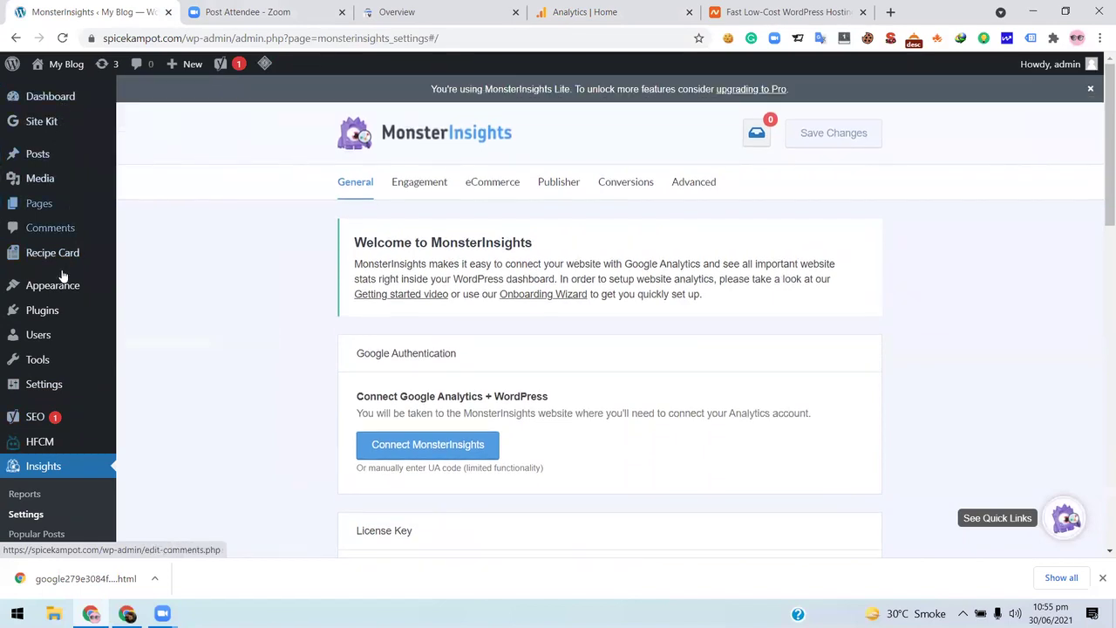
pyautogui.moveTo(51, 319)
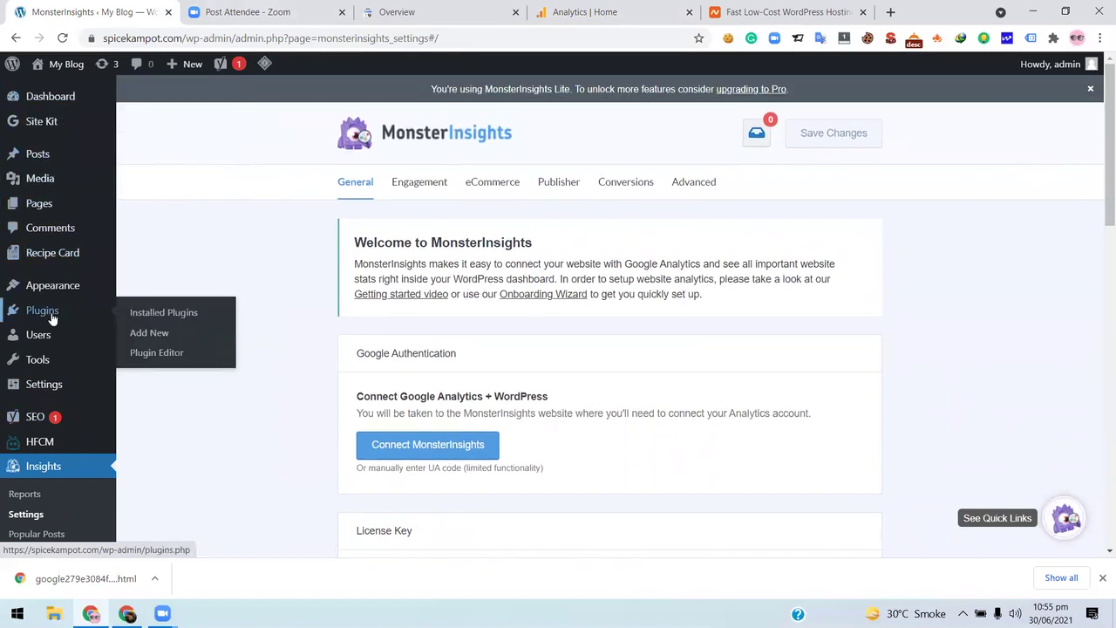
pyautogui.scroll(-6, 201, 371)
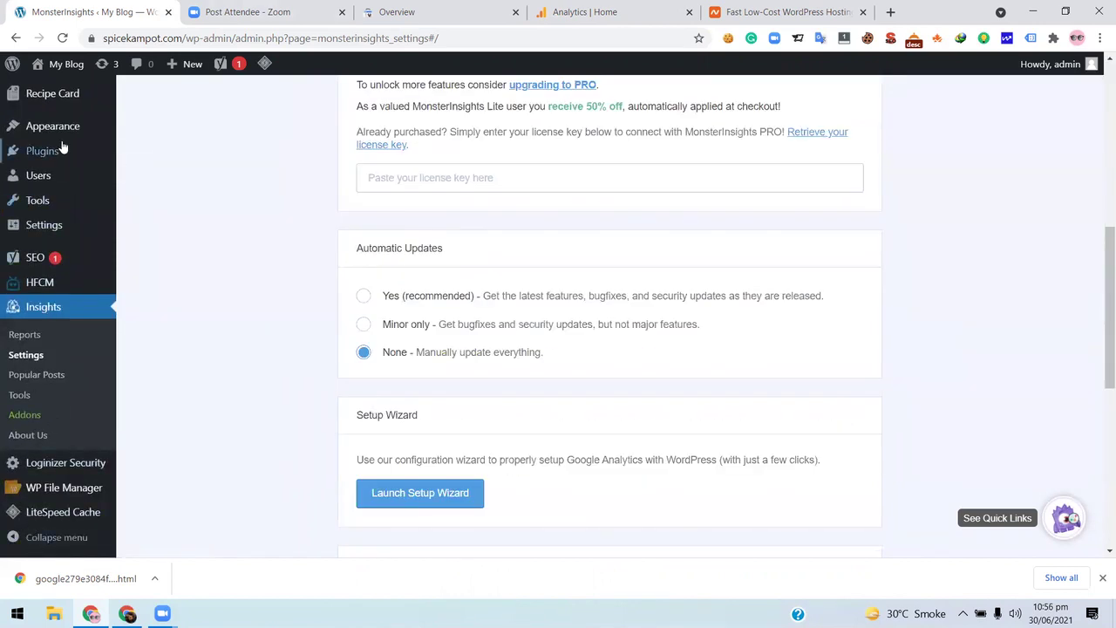
pyautogui.scroll(3, 615, 144)
pyautogui.scroll(3, 272, 289)
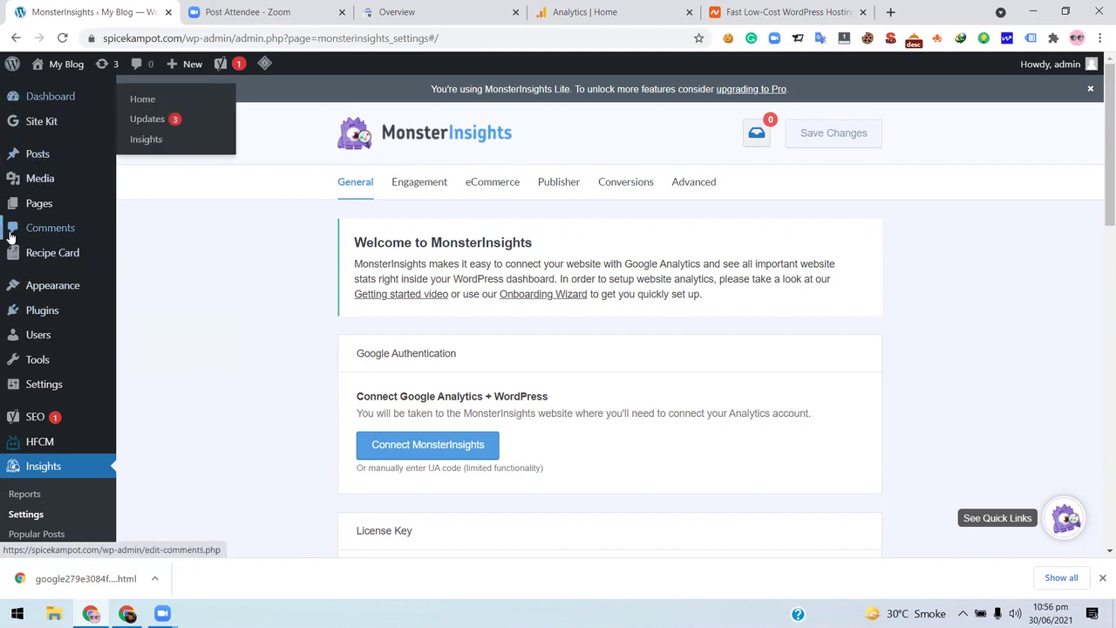
pyautogui.moveTo(24, 208)
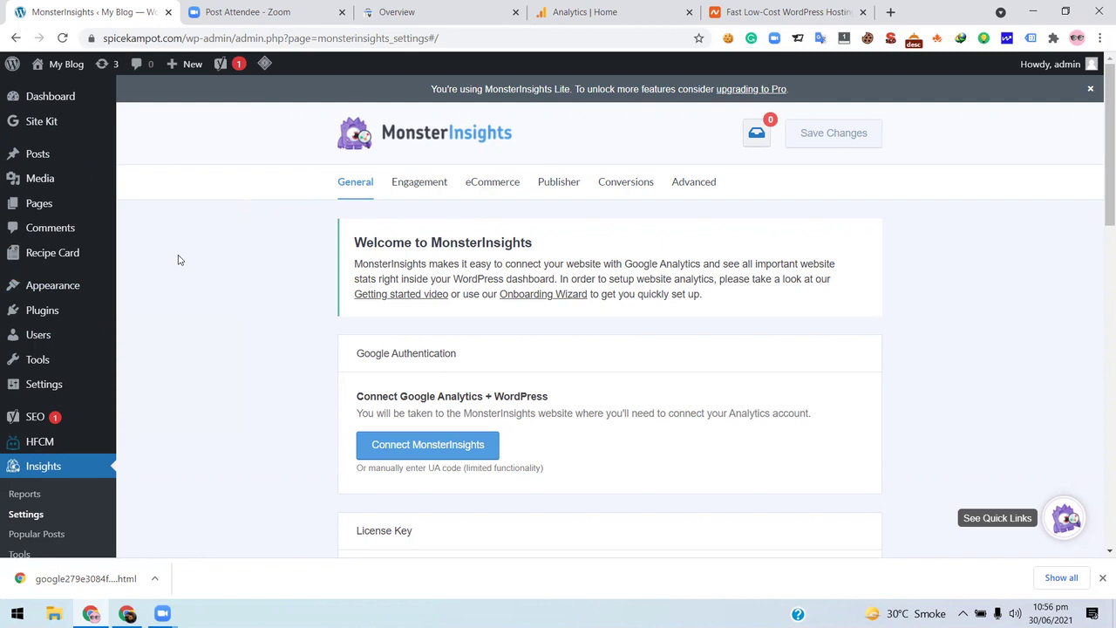
pyautogui.moveTo(113, 163)
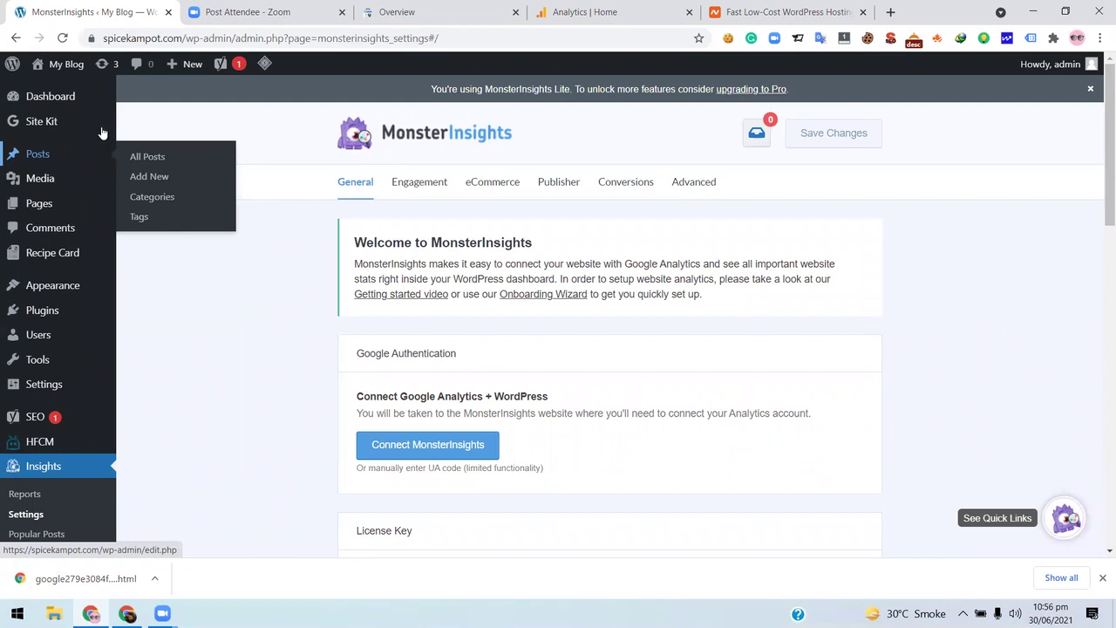
pyautogui.moveTo(60, 397)
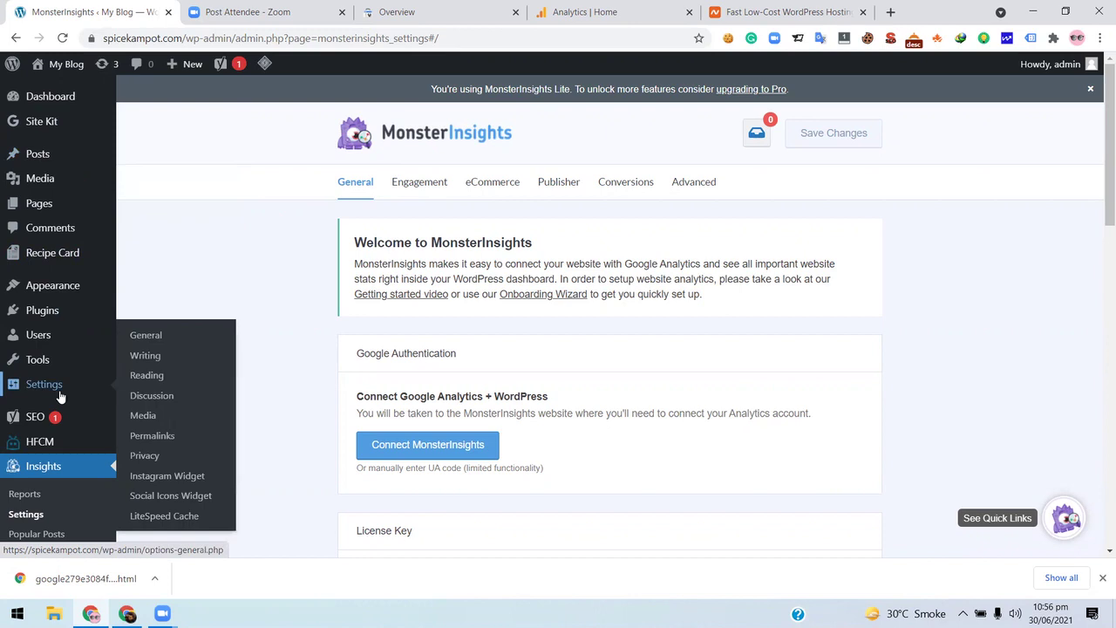
pyautogui.scroll(-3, 55, 408)
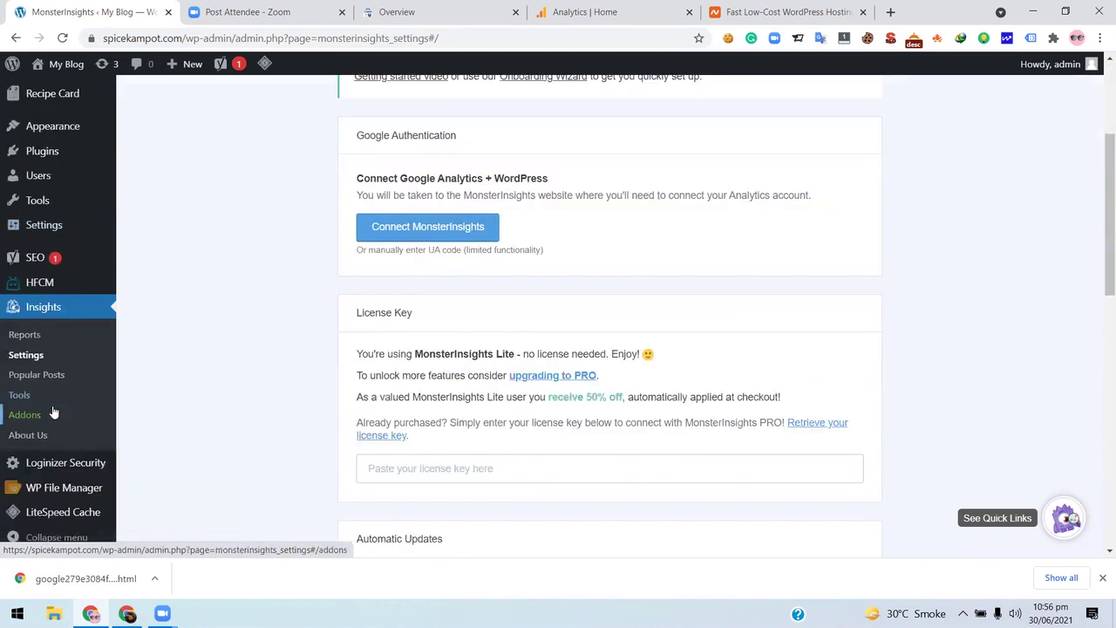
# - Open MonsterInsights Insights, then go to Plugins > Installed Plugins listing 10 active plugins
pyautogui.click(79, 311)
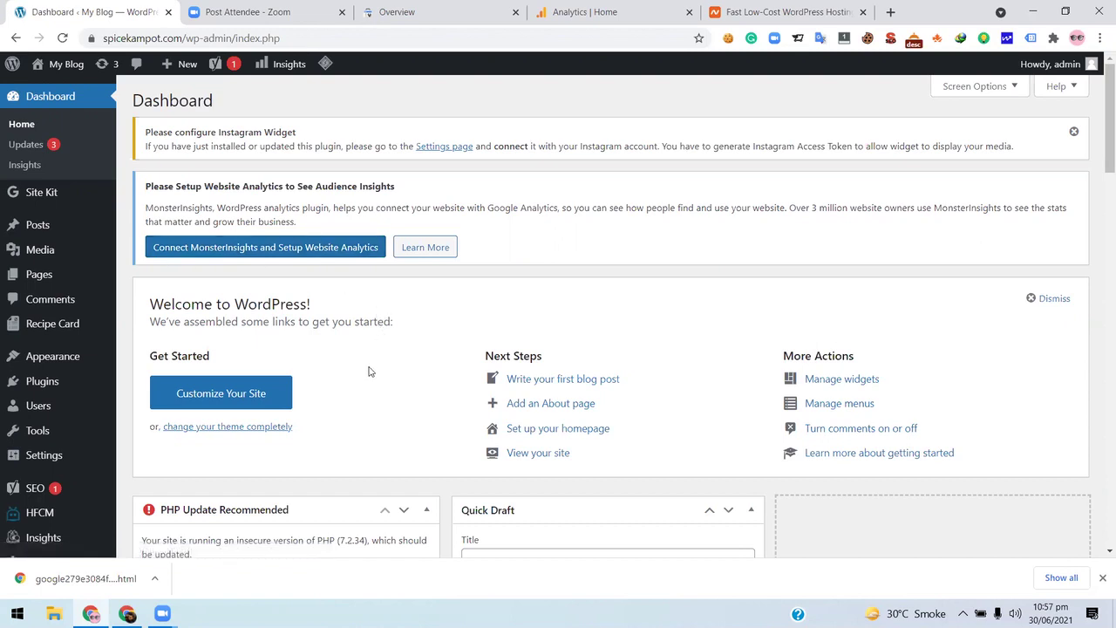
pyautogui.scroll(-3, 369, 366)
pyautogui.scroll(3, 366, 361)
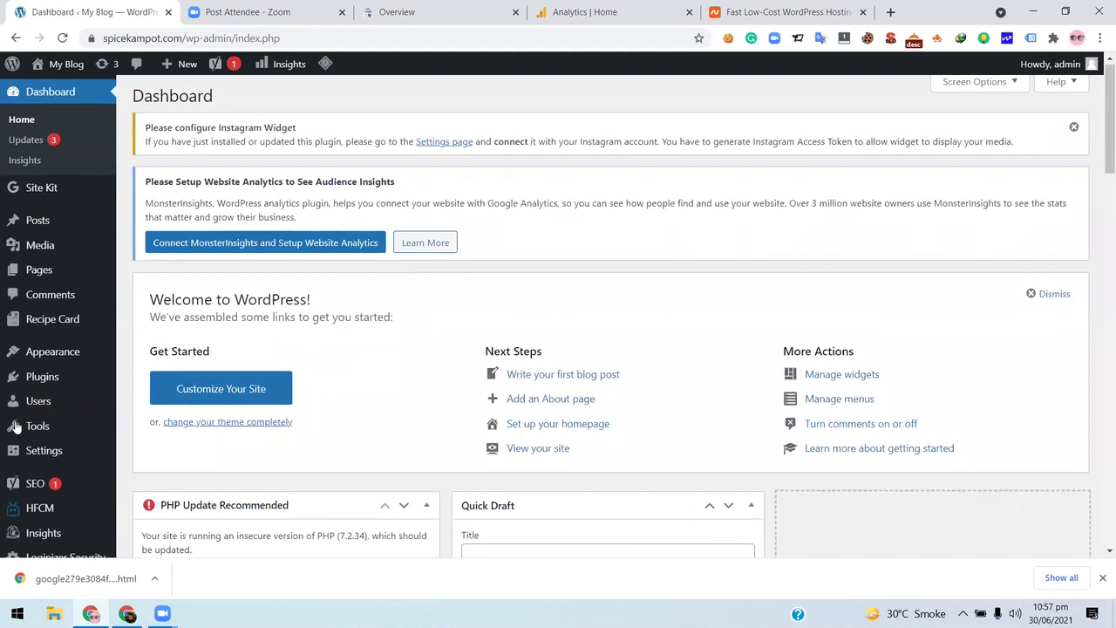
pyautogui.scroll(-5, 18, 427)
pyautogui.moveTo(43, 355)
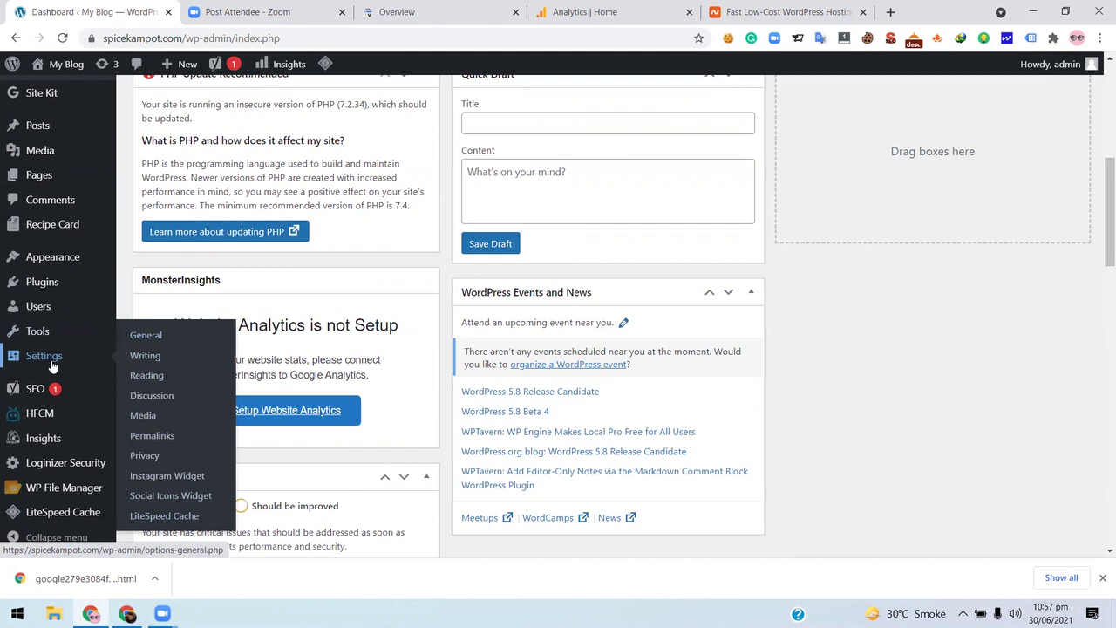
pyautogui.moveTo(62, 285)
pyautogui.click(207, 287)
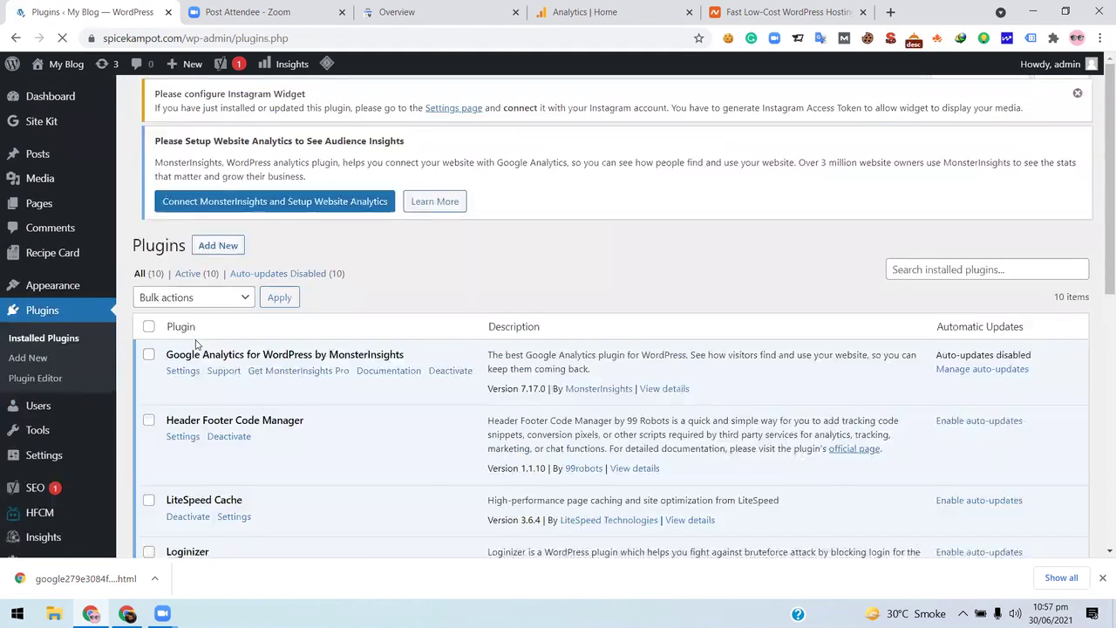
# - Search the plugin directory for 'updraft', then install and activate UpdraftPlus WordPress Backup Plugin
pyautogui.click(217, 100)
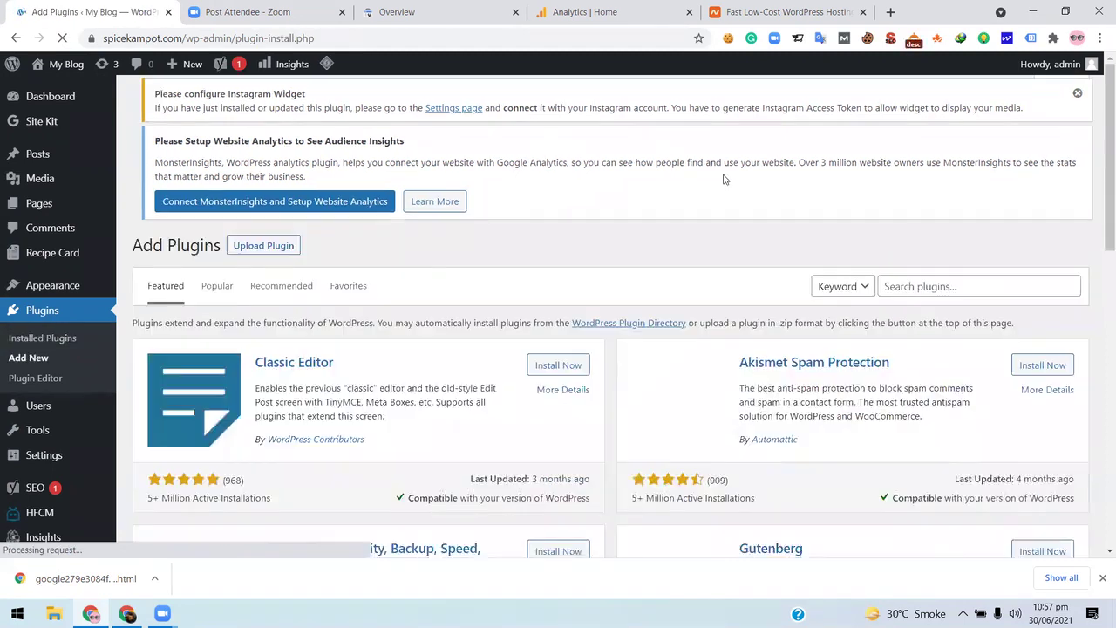
pyautogui.scroll(-3, 872, 217)
pyautogui.click(971, 292)
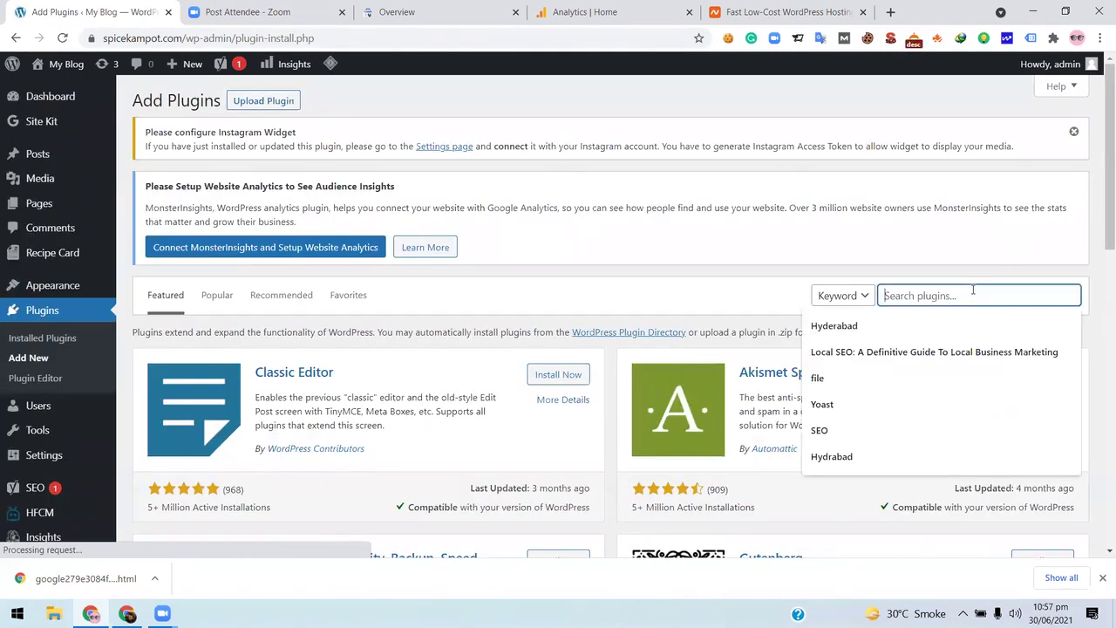
pyautogui.write('updraf')
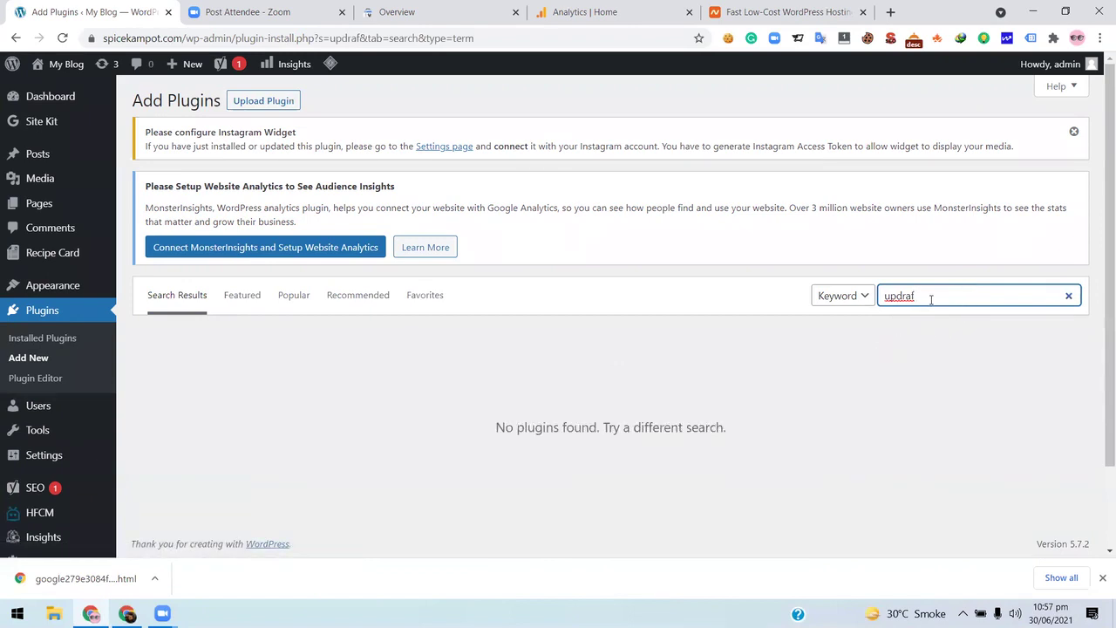
pyautogui.write('t')
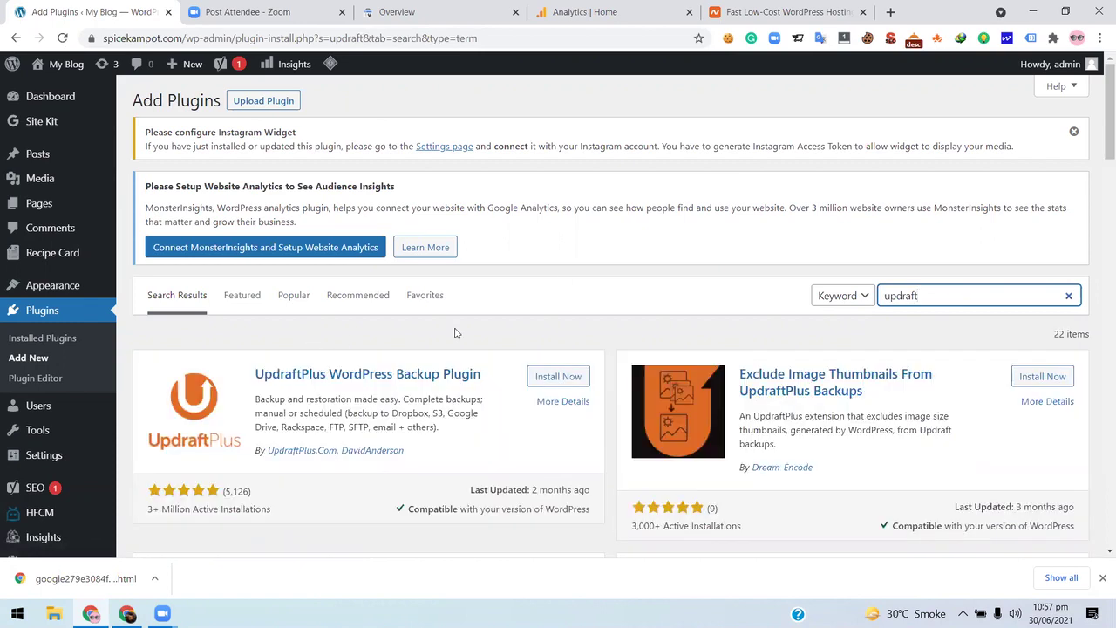
pyautogui.scroll(-1, 456, 331)
pyautogui.click(558, 305)
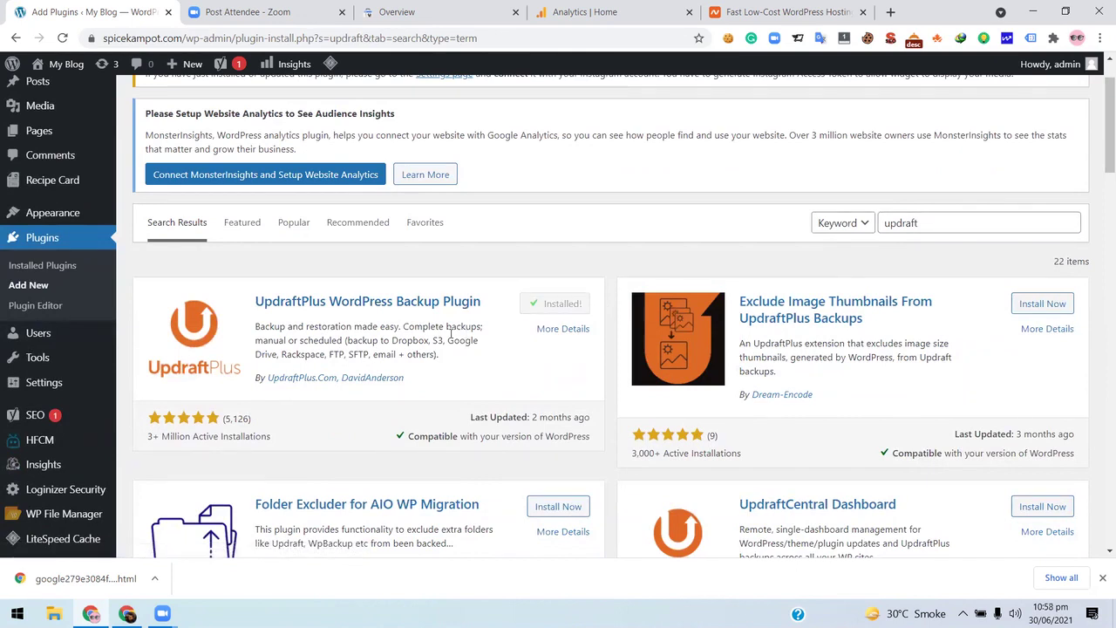
pyautogui.click(560, 306)
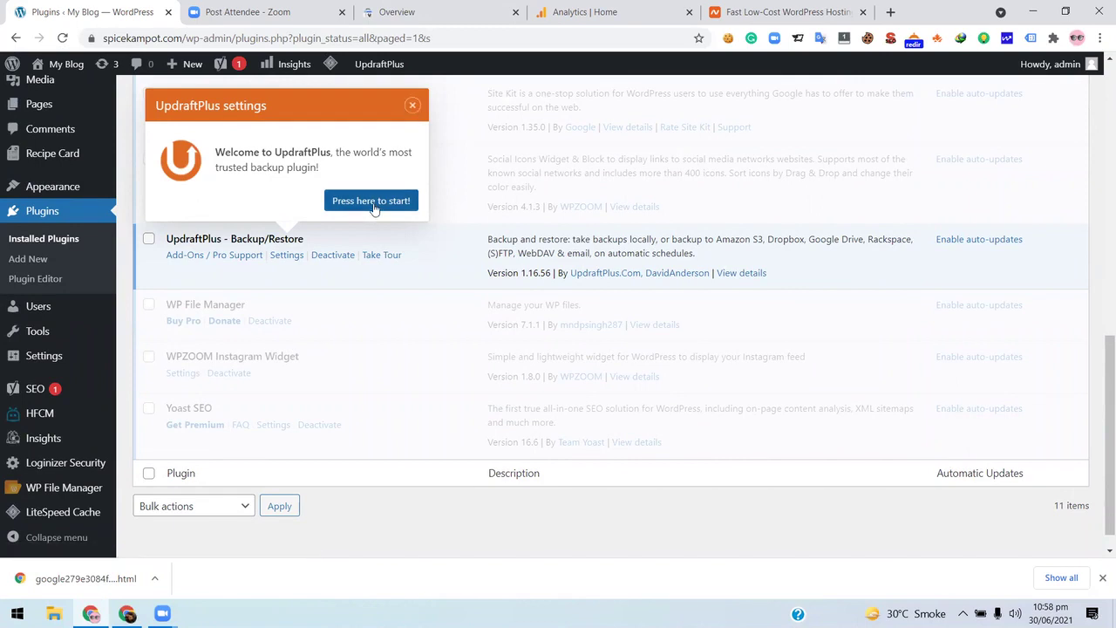
# - Start the UpdraftPlus welcome tour and advance it to the premium features
pyautogui.scroll(4, 369, 250)
pyautogui.scroll(-2, 372, 349)
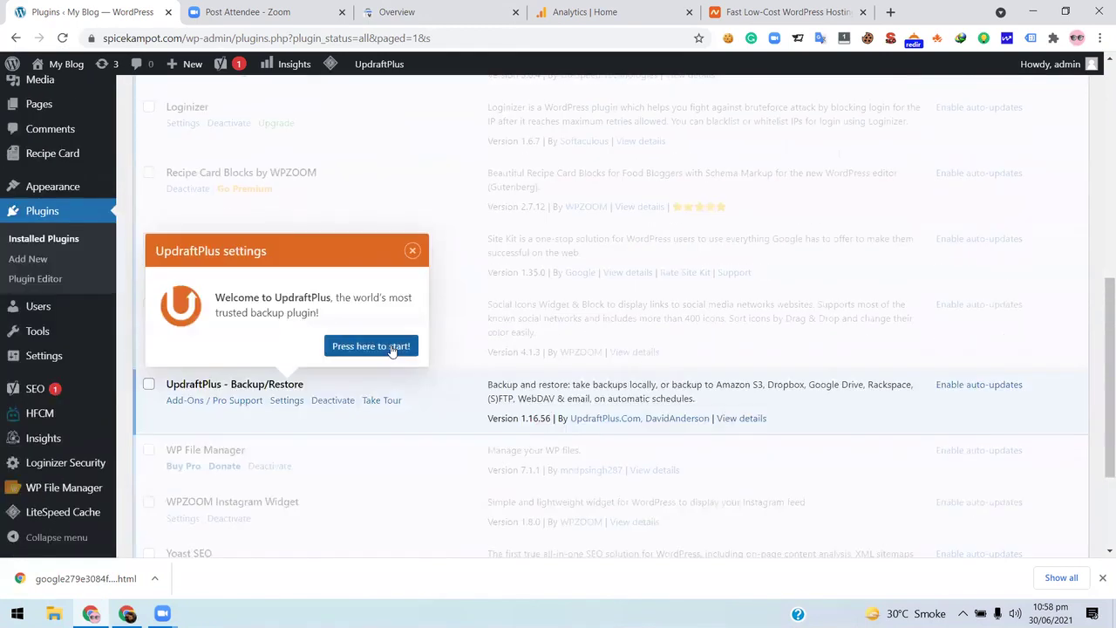
pyautogui.click(391, 347)
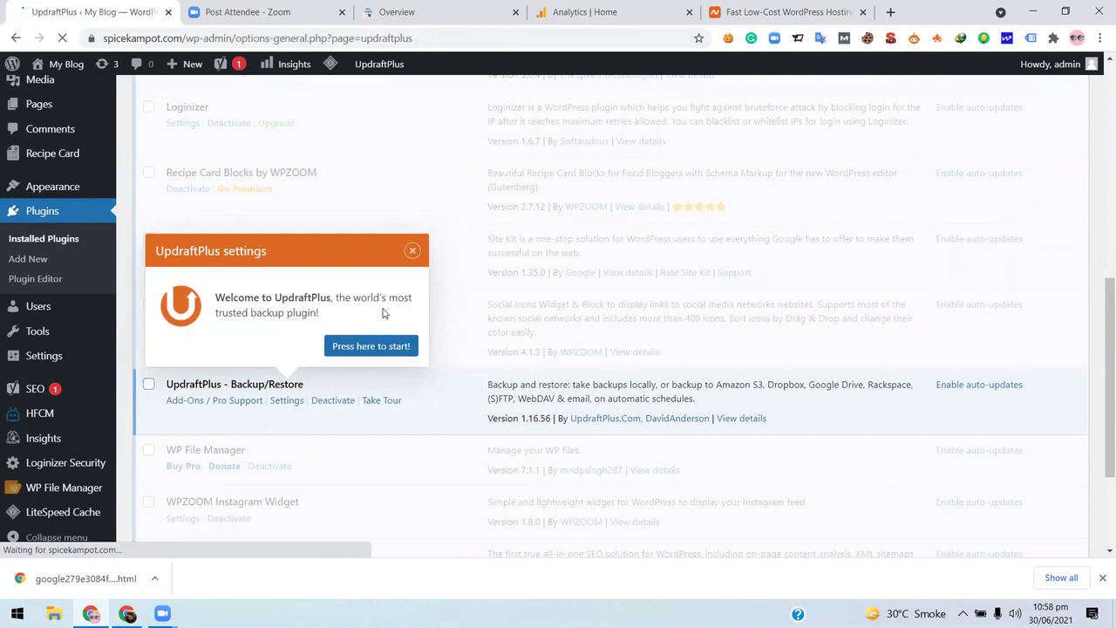
pyautogui.scroll(-3, 382, 313)
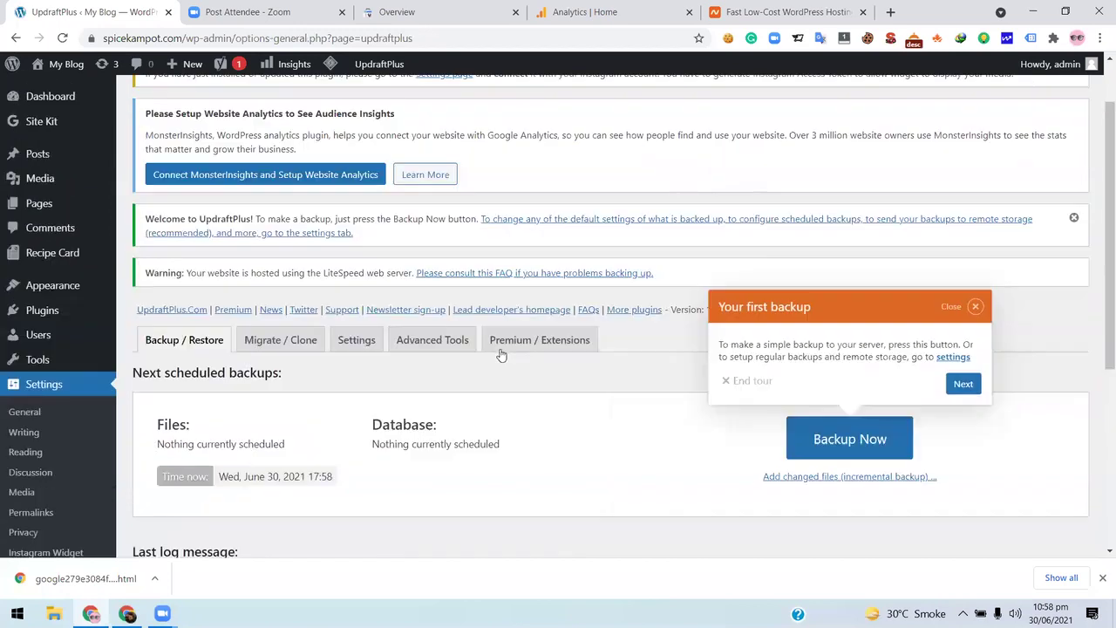
pyautogui.click(519, 351)
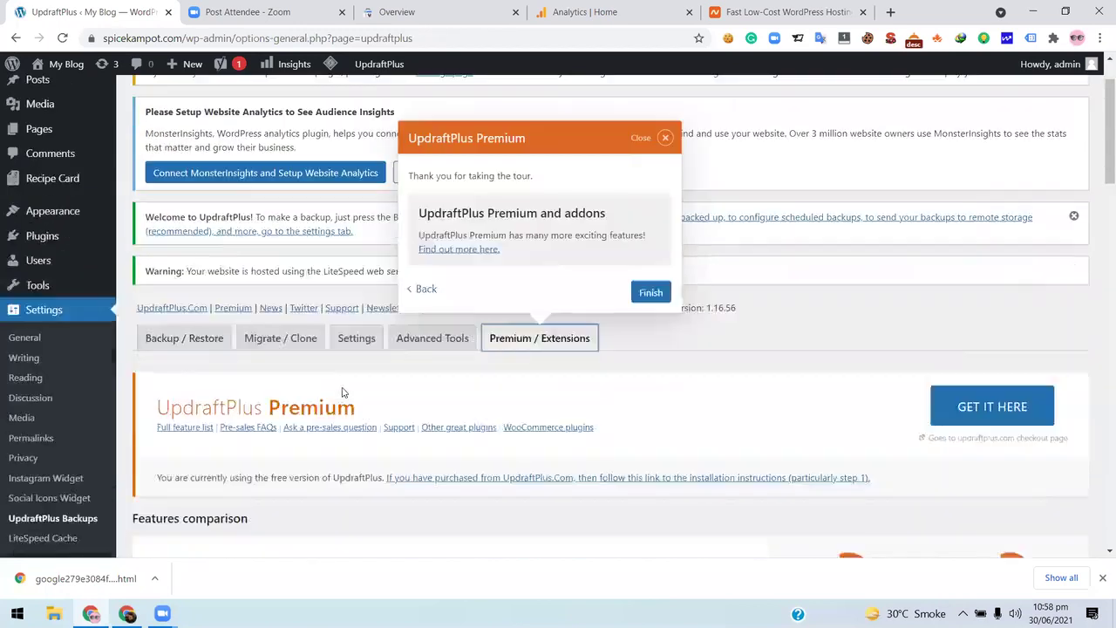
pyautogui.scroll(-3, 376, 339)
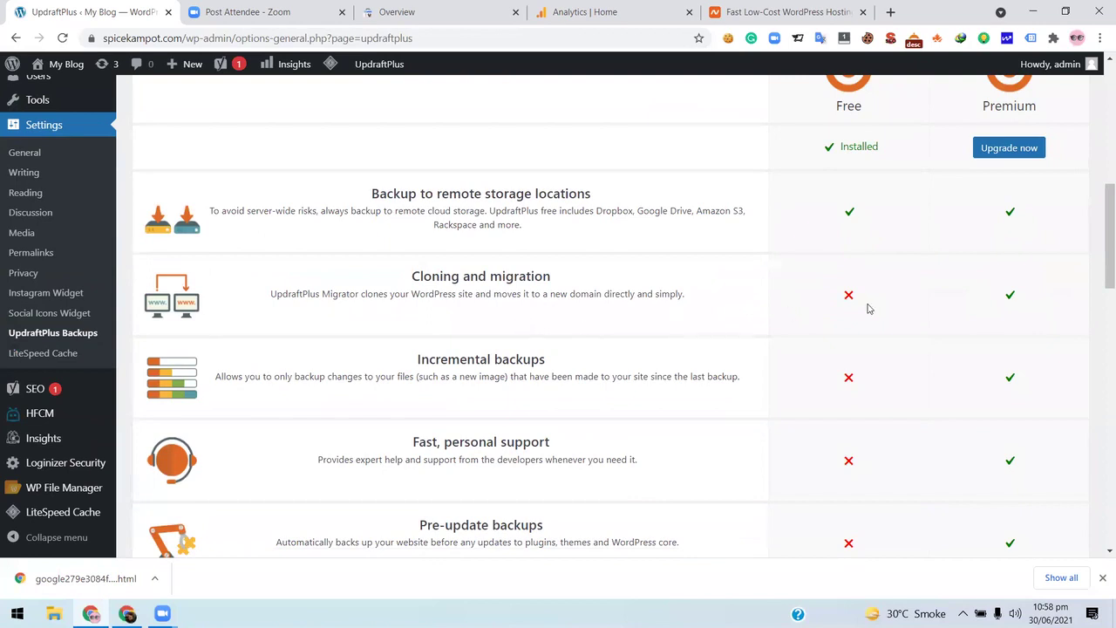
pyautogui.scroll(-1, 650, 277)
pyautogui.scroll(-9, 650, 278)
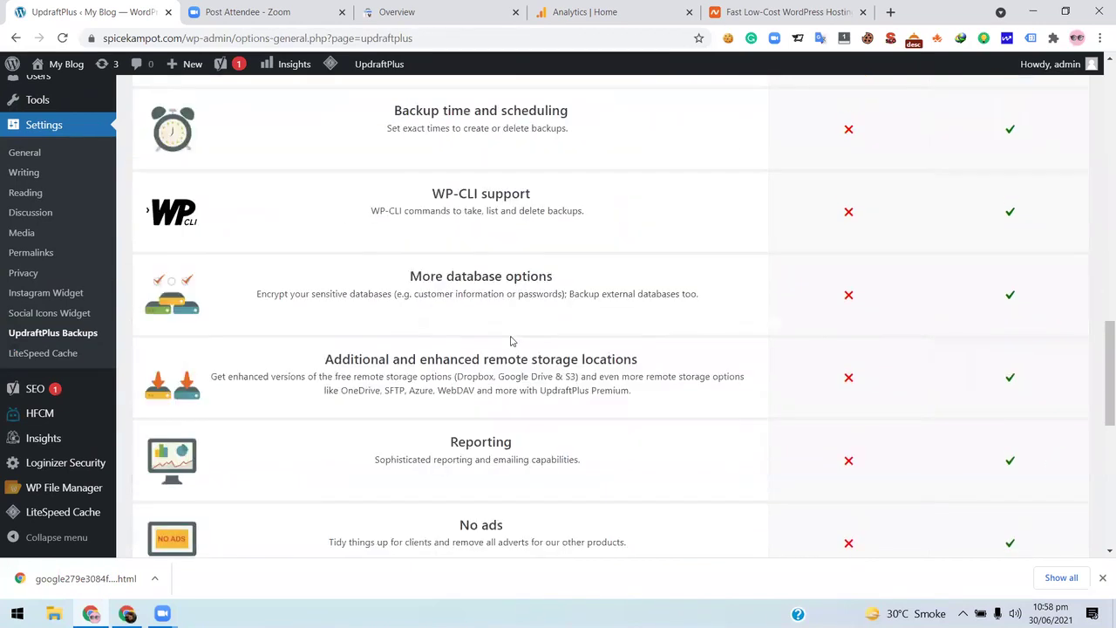
pyautogui.scroll(-5, 511, 341)
pyautogui.scroll(15, 510, 335)
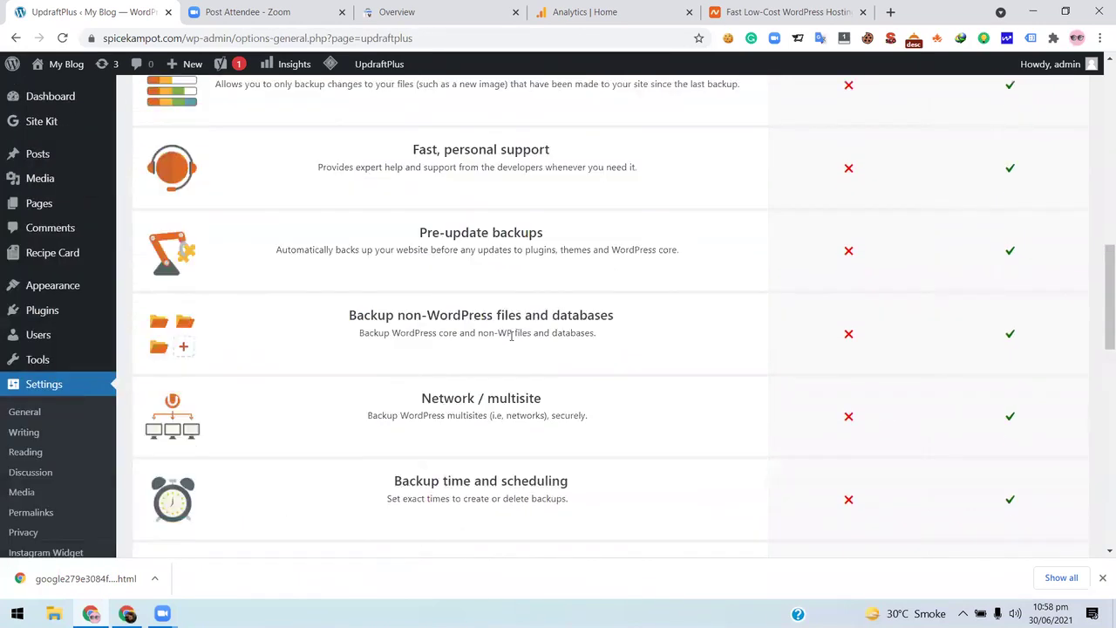
pyautogui.scroll(10, 166, 343)
# - Close the tour on Backup / Restore and open Backup Now with database and files included
pyautogui.click(165, 415)
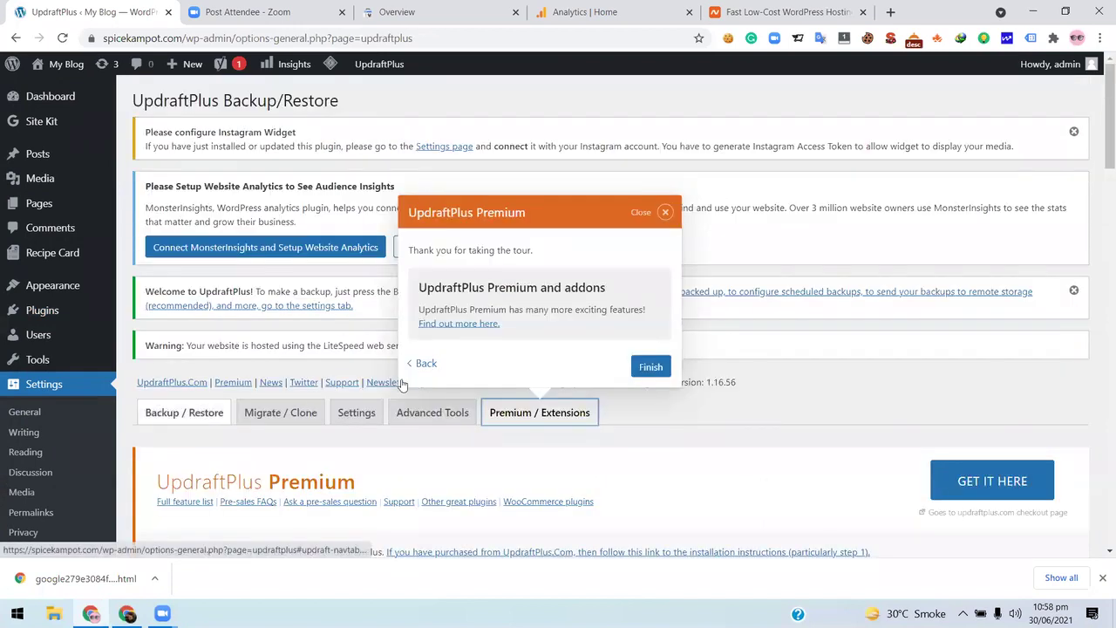
pyautogui.scroll(-3, 628, 340)
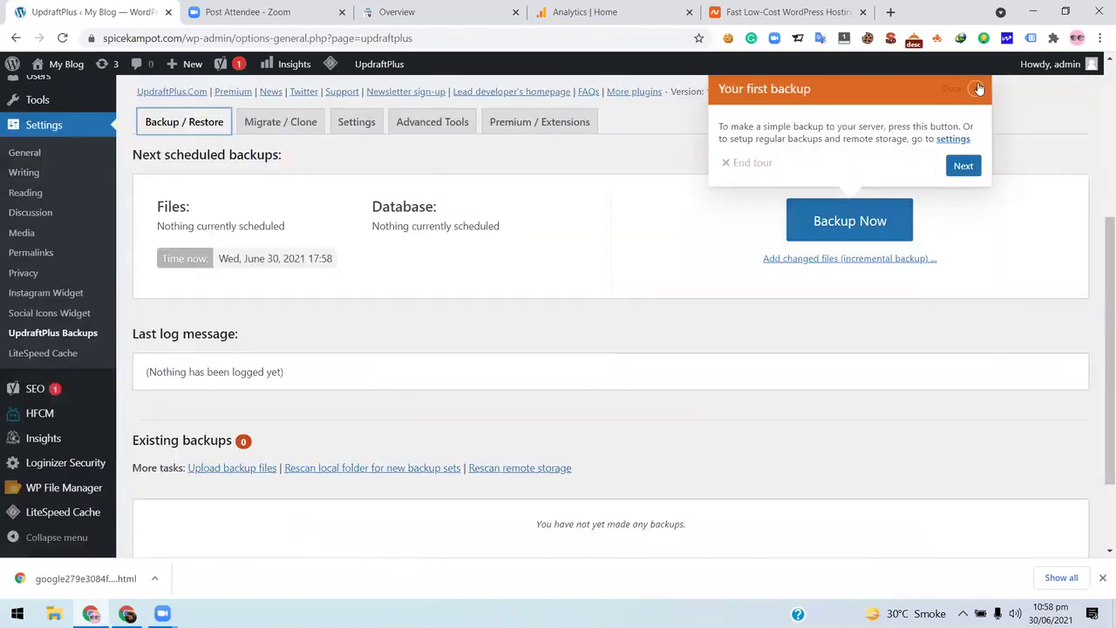
pyautogui.click(974, 89)
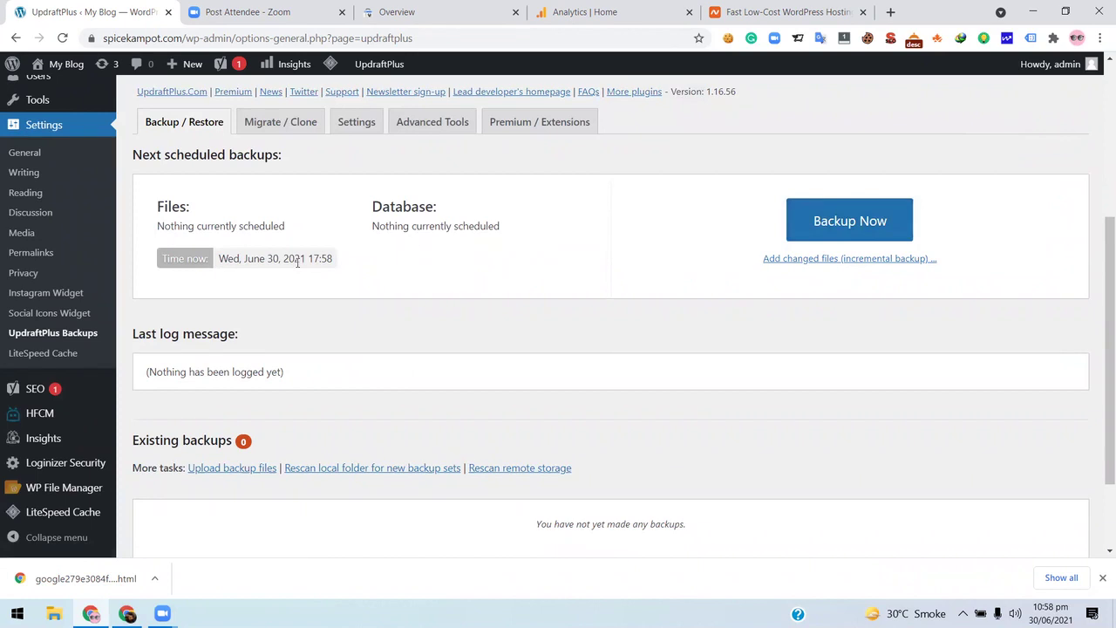
pyautogui.scroll(2, 388, 259)
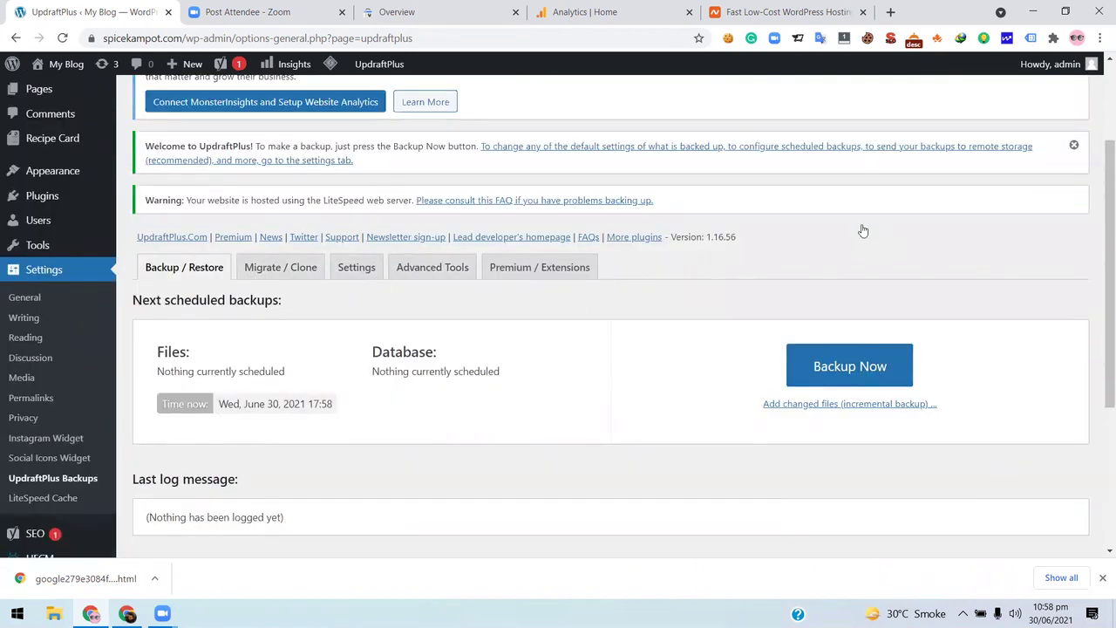
pyautogui.scroll(-2, 862, 228)
pyautogui.click(862, 228)
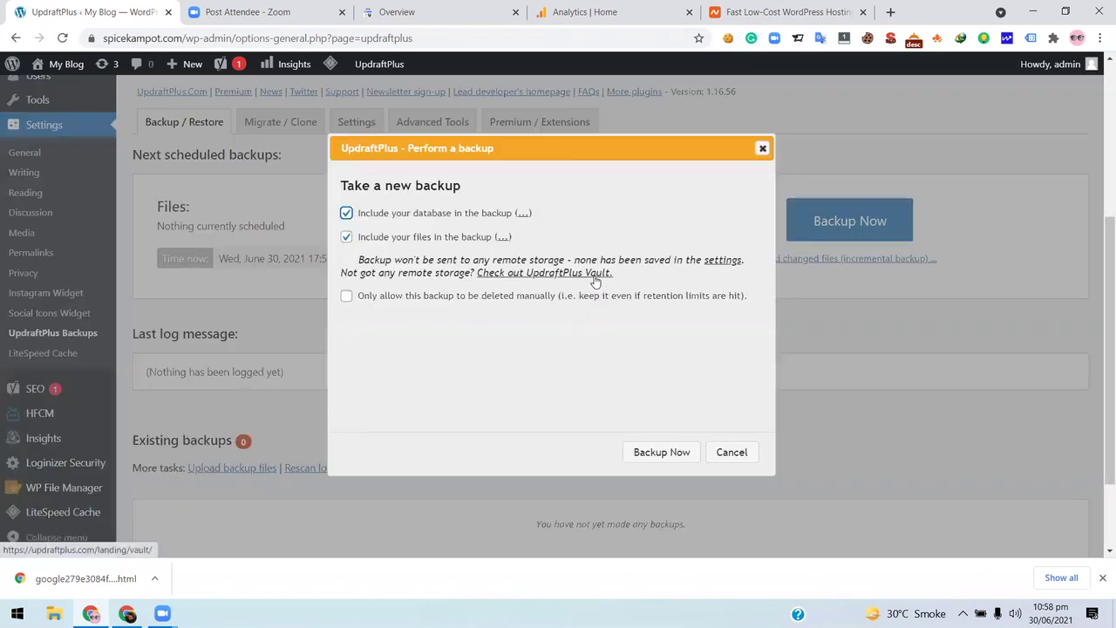
# - Back up the database and files, close the finished message, and check Existing backups
pyautogui.click(658, 454)
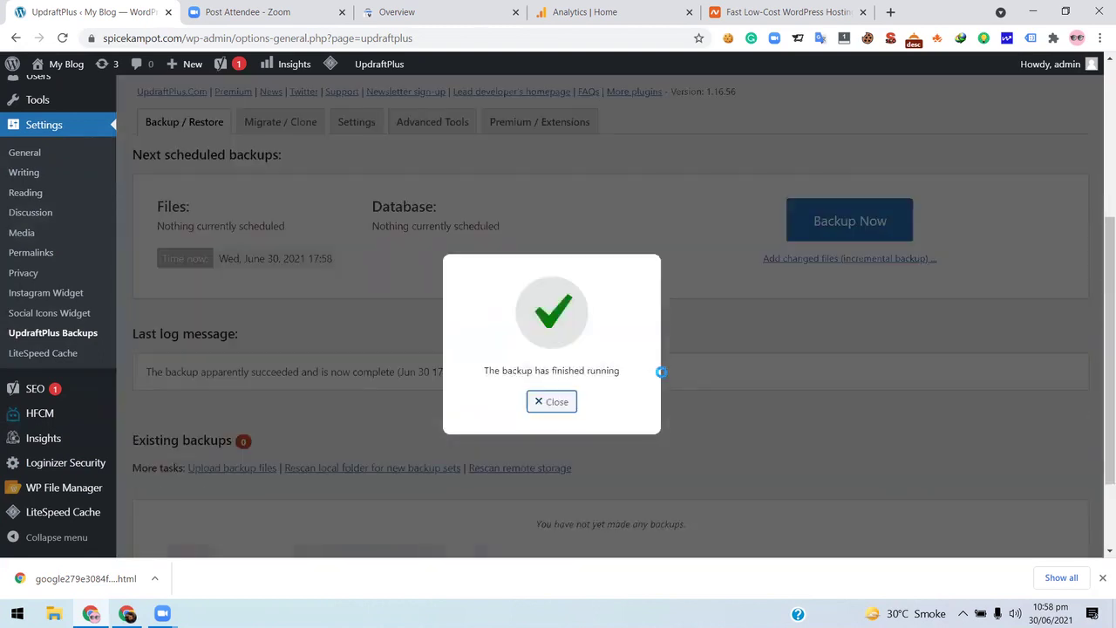
pyautogui.click(551, 403)
pyautogui.scroll(-2, 285, 457)
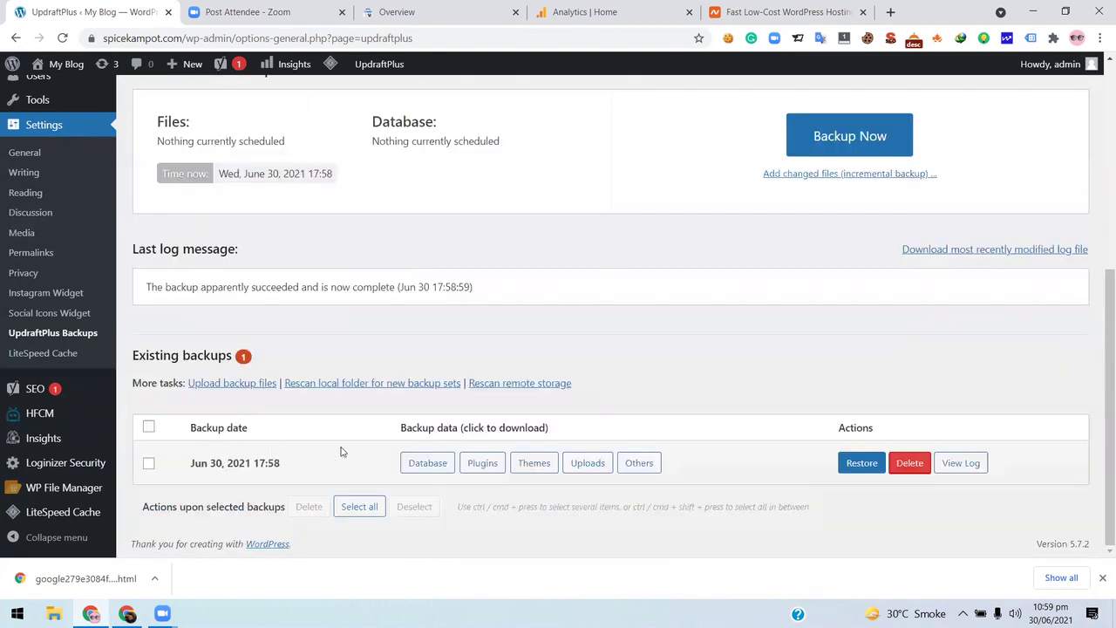
pyautogui.scroll(5, 356, 391)
# - Open the UpdraftPlus Settings tab down to the Dropbox, Google Drive and Amazon S3 choices
pyautogui.click(362, 402)
pyautogui.scroll(-4, 837, 401)
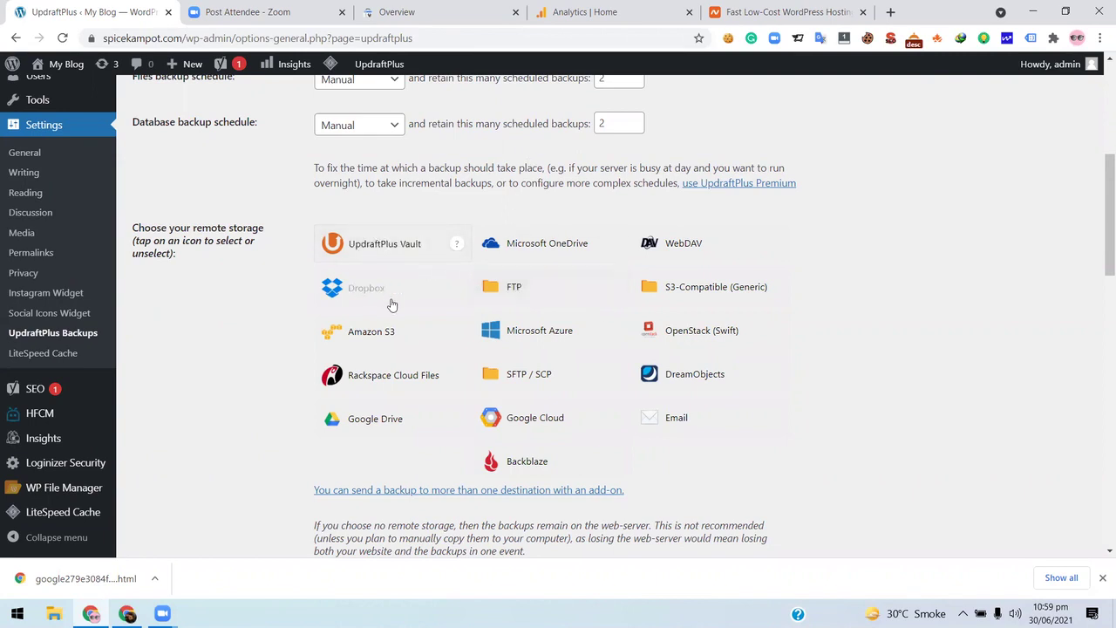
# - Go to dropbox.com in a new tab and submit the Dropbox sign-in details
pyautogui.click(891, 12)
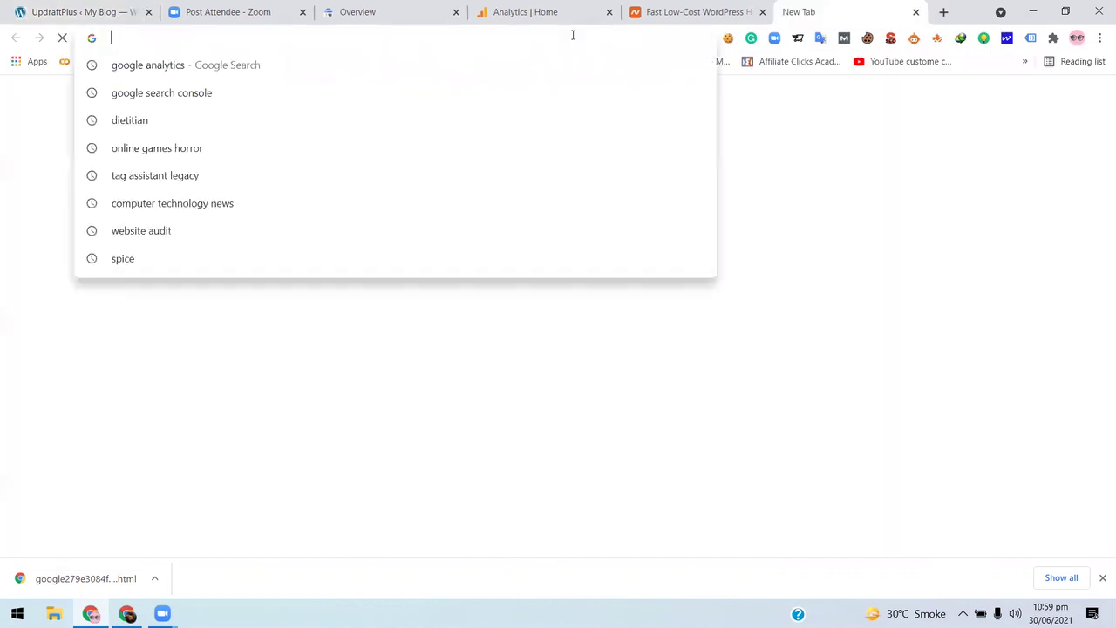
pyautogui.write('dr')
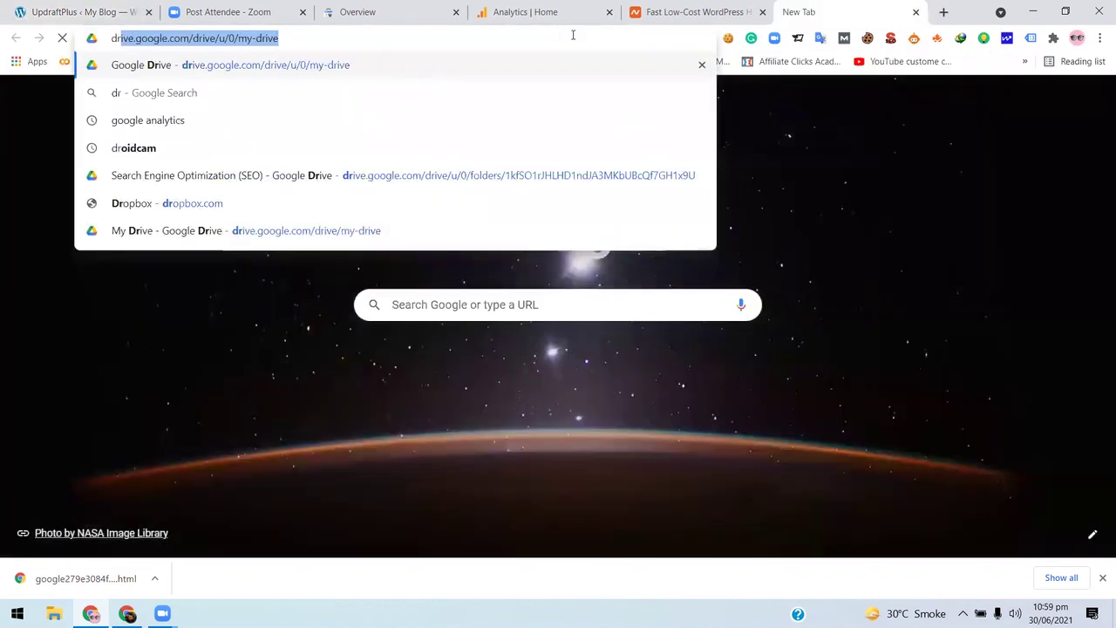
pyautogui.write('p')
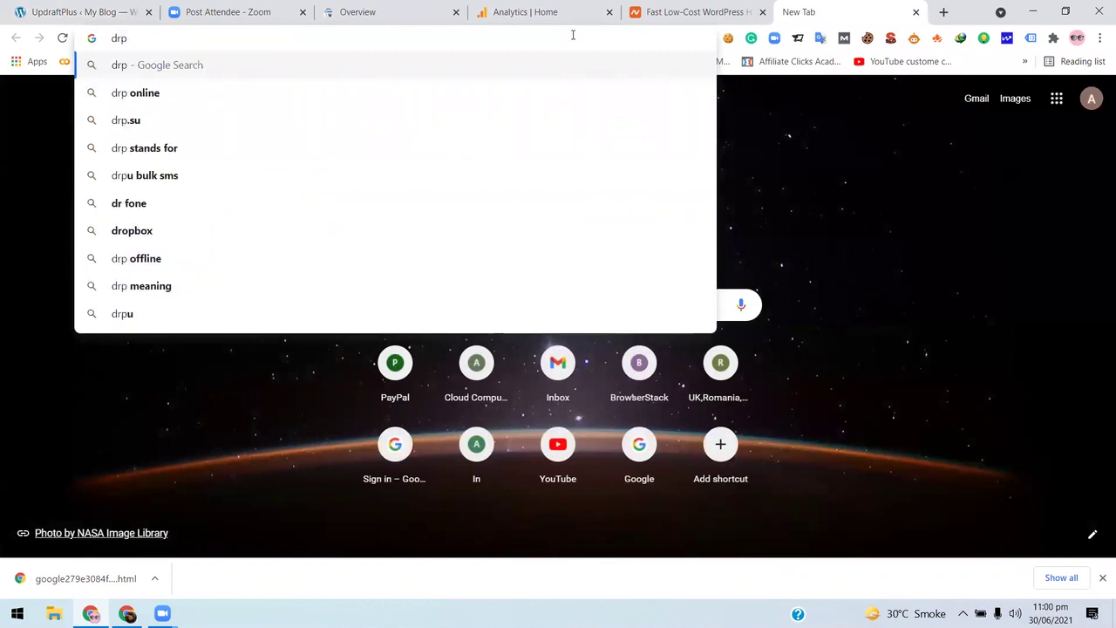
pyautogui.press('BackSpace')
pyautogui.press('BackSpace')
pyautogui.write('ropb')
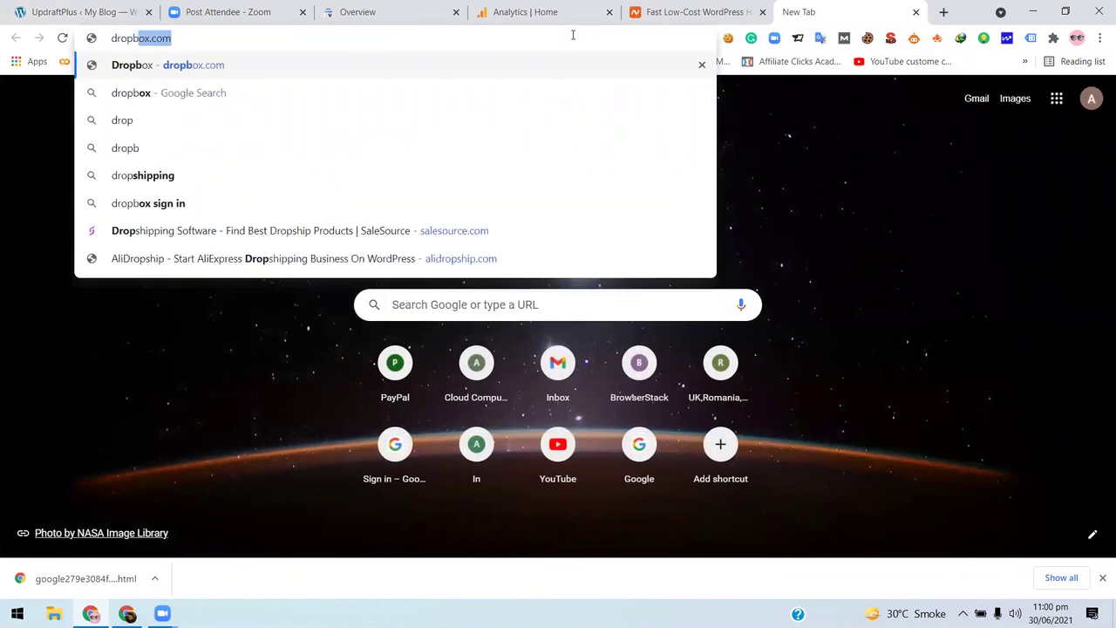
pyautogui.press('Return')
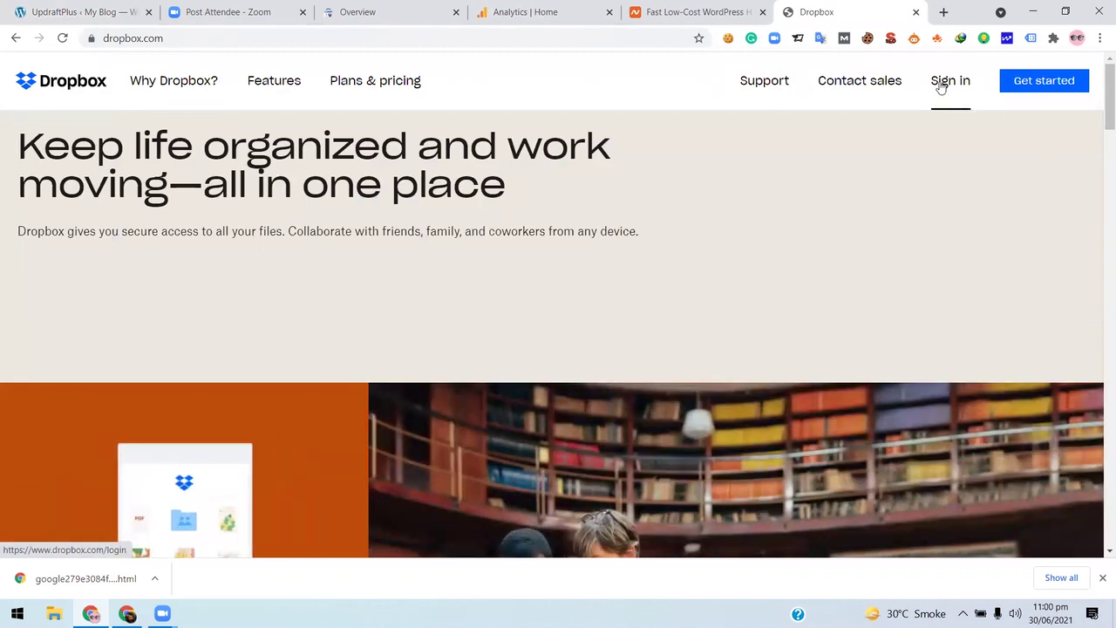
pyautogui.click(941, 85)
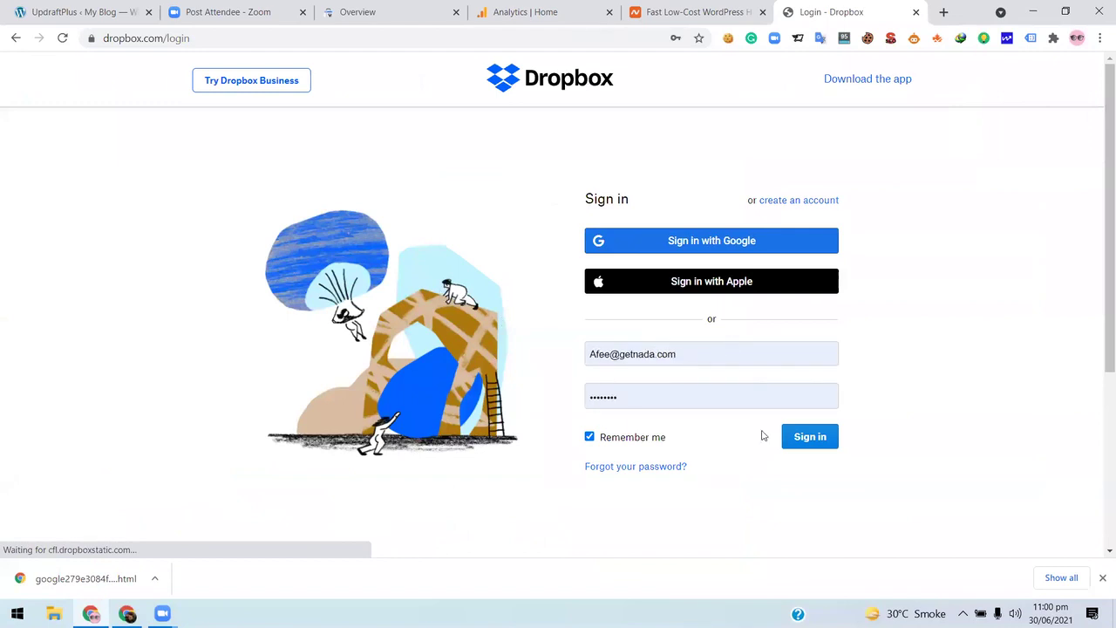
pyautogui.press('Return')
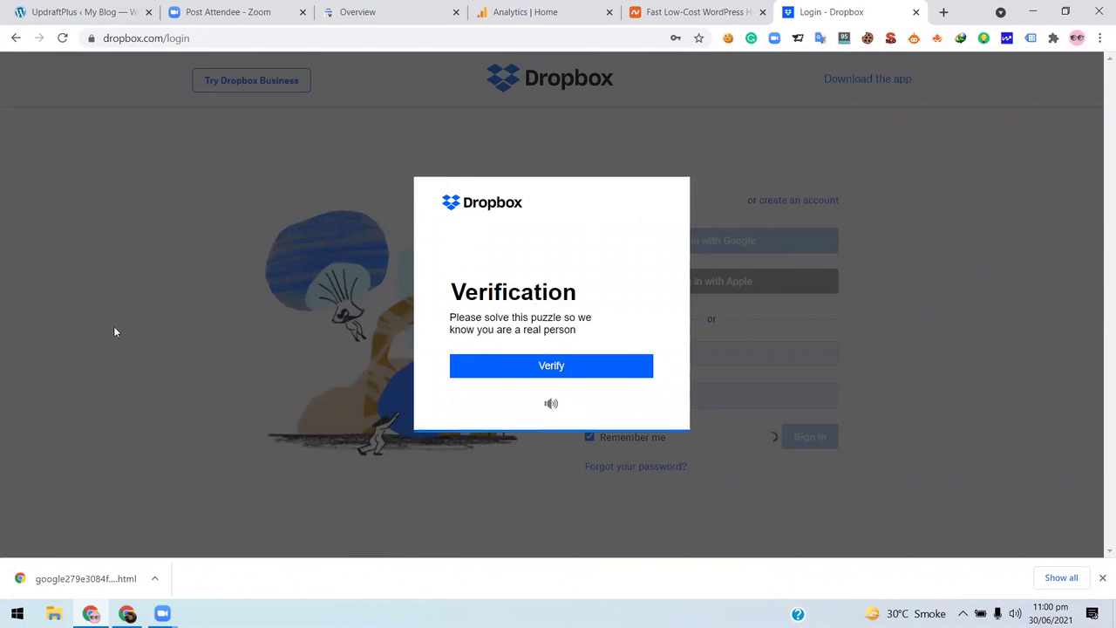
# - Abandon the Dropbox login, go back twice to the blank tab, and return to UpdraftPlus
pyautogui.click(717, 6)
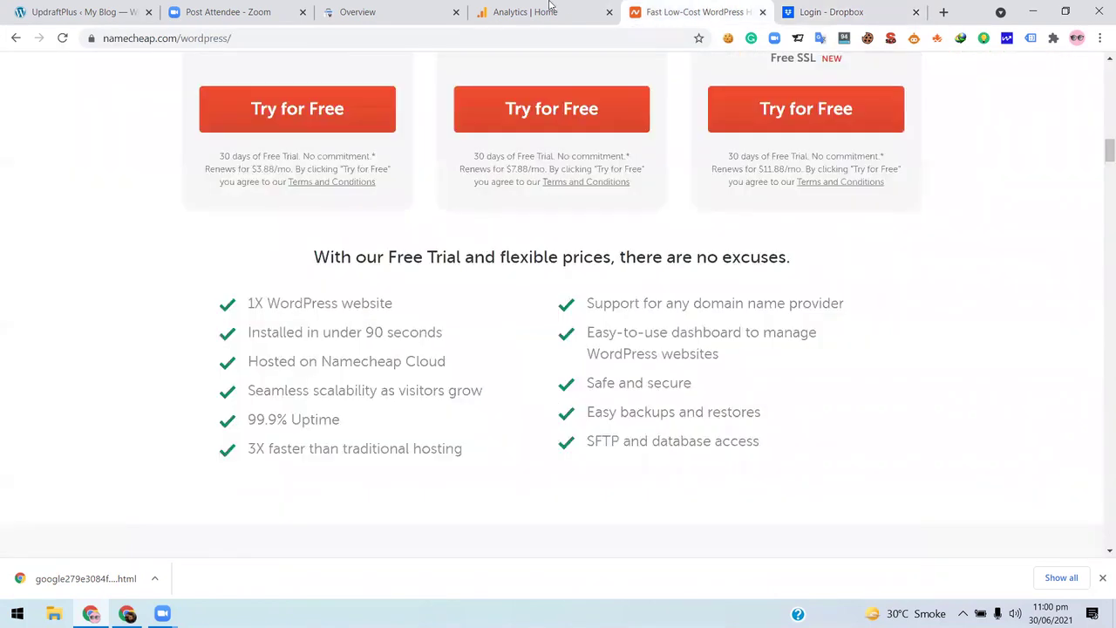
pyautogui.click(548, 8)
pyautogui.click(811, 8)
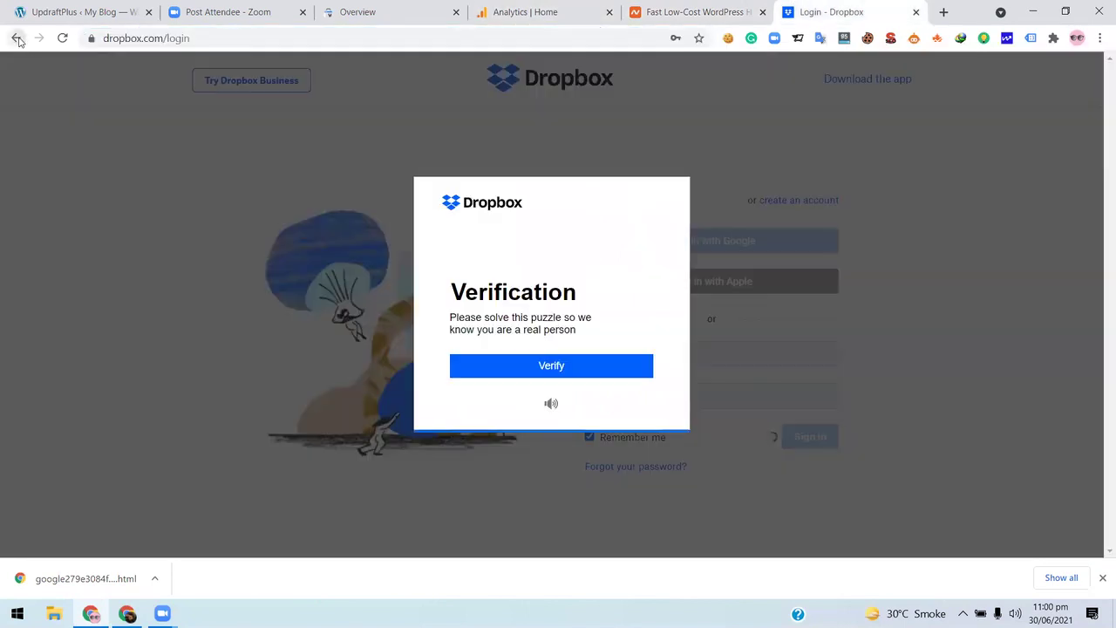
pyautogui.click(16, 39)
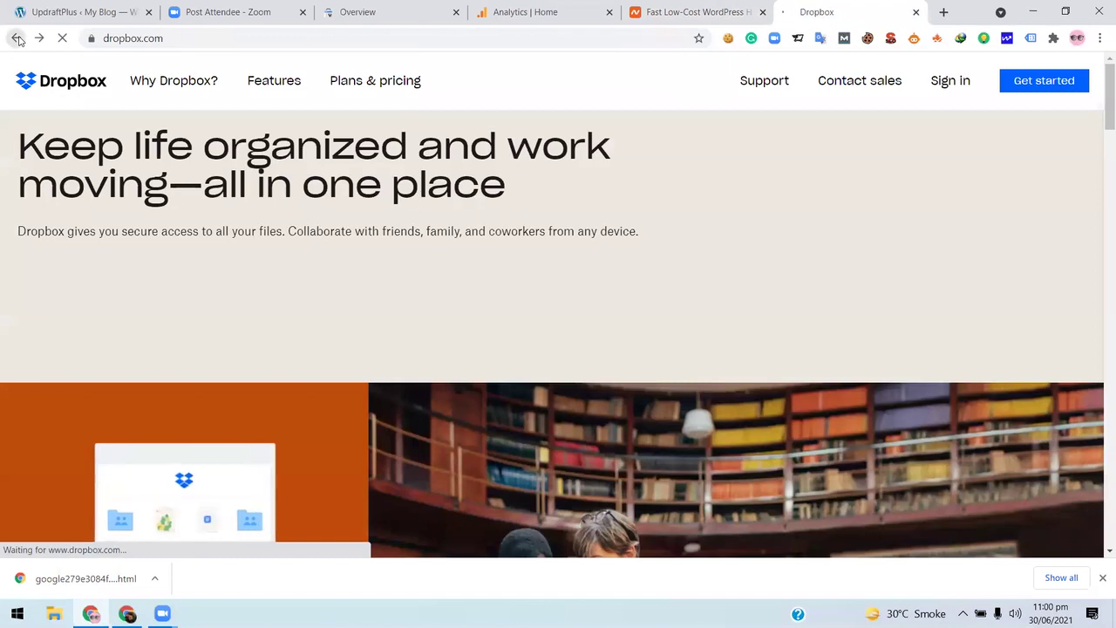
pyautogui.click(16, 39)
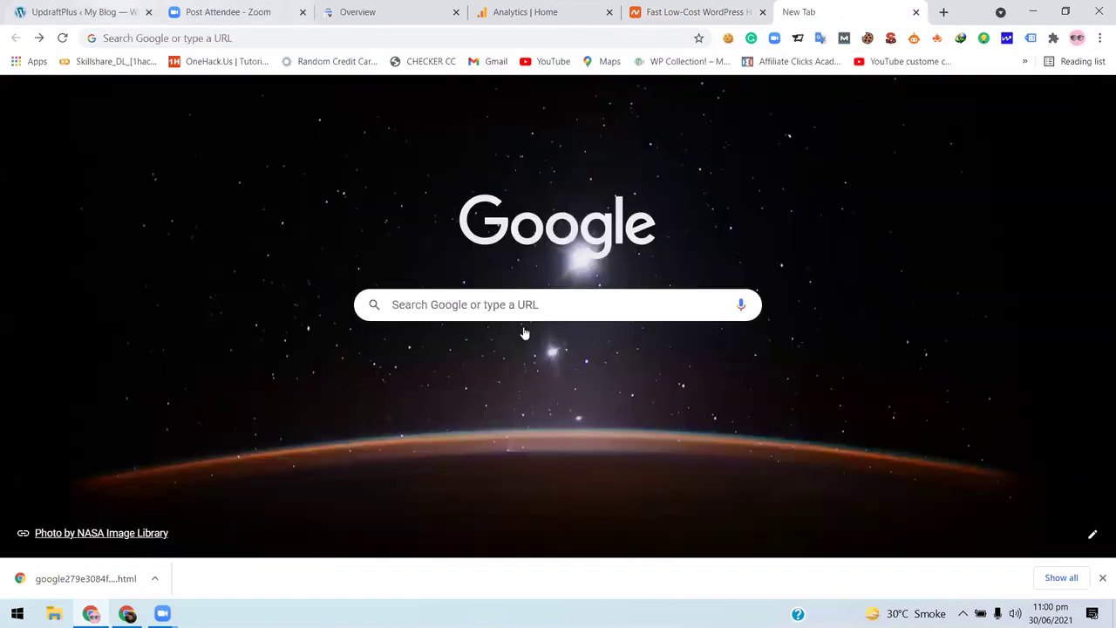
pyautogui.hotkey('ctrl', 'Tab')
# - Select Google Drive as remote storage and review its UpdraftPlus folder and backup options
pyautogui.click(386, 423)
pyautogui.scroll(-1, 569, 361)
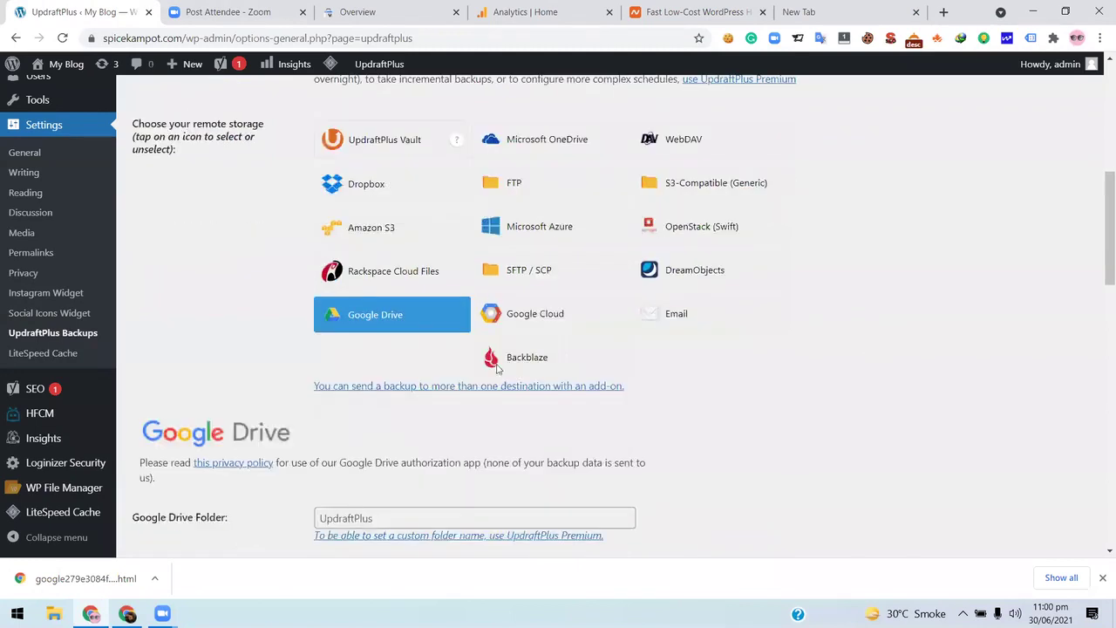
pyautogui.scroll(-2, 446, 392)
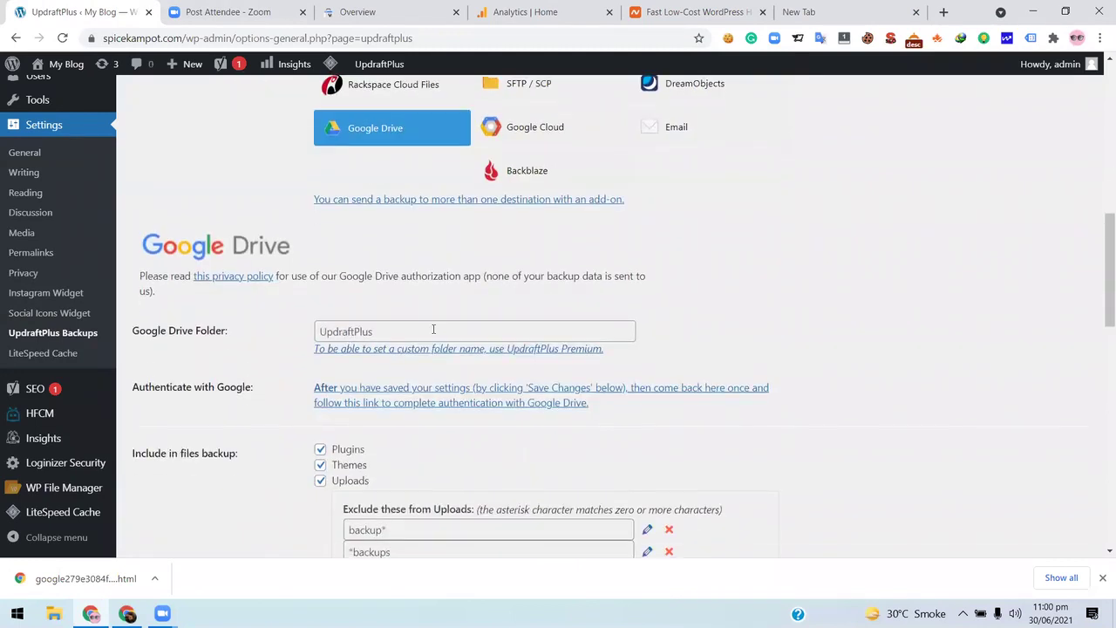
pyautogui.scroll(1, 538, 347)
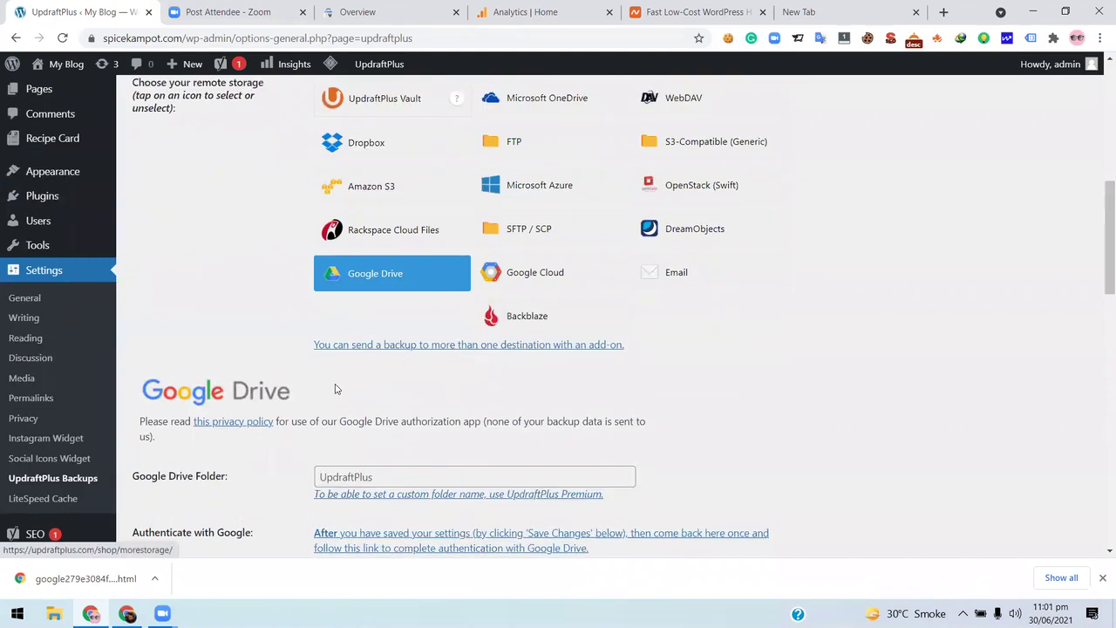
pyautogui.scroll(-2, 269, 284)
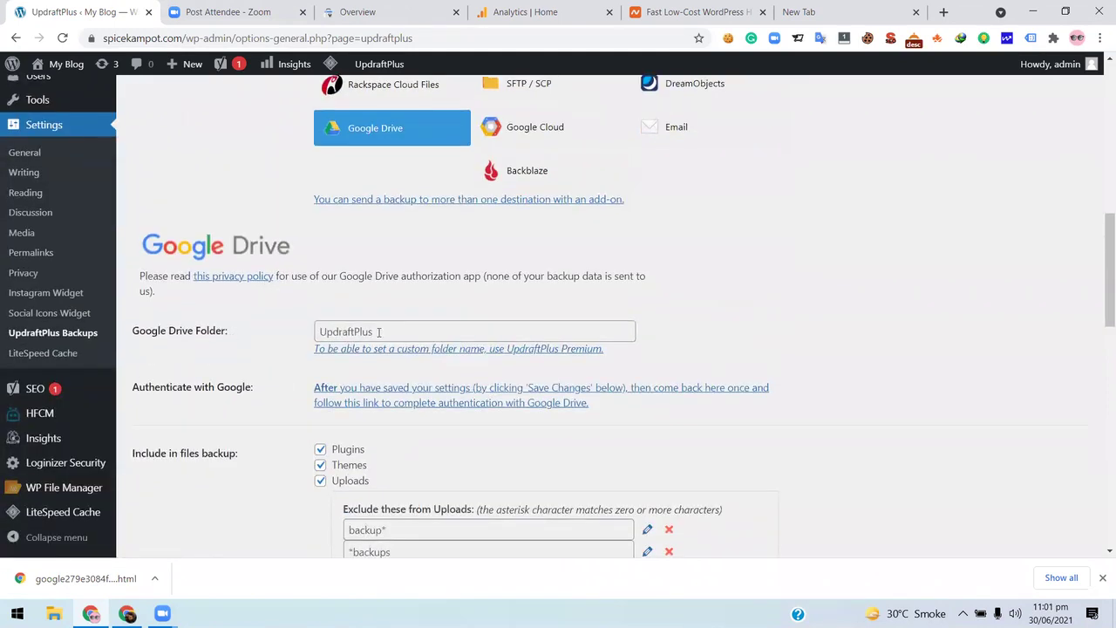
pyautogui.scroll(-1, 441, 349)
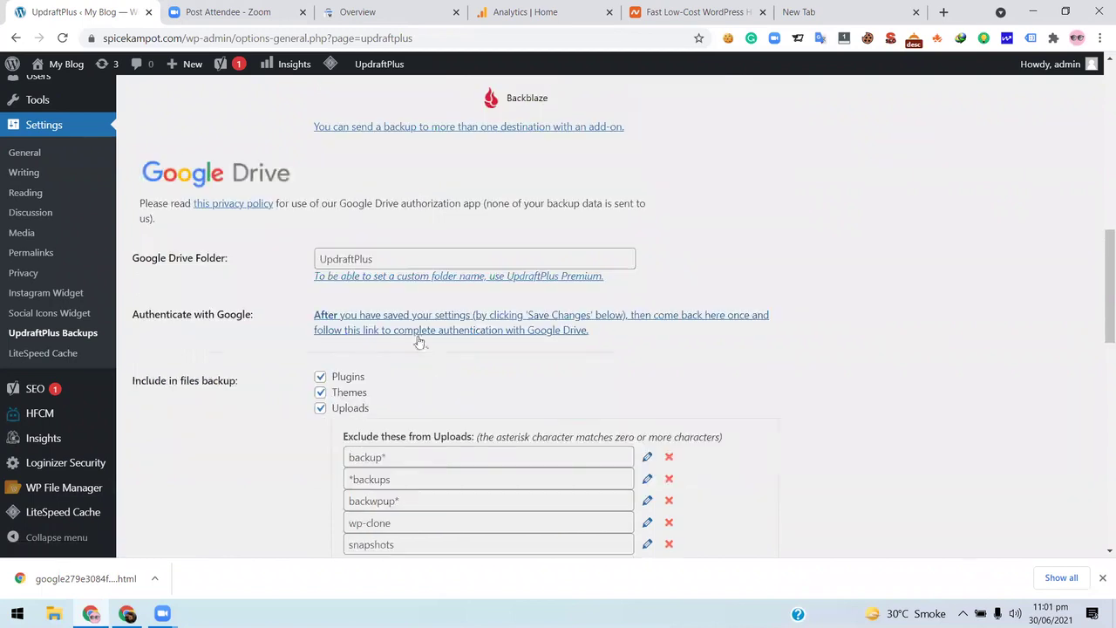
pyautogui.scroll(-2, 442, 386)
pyautogui.scroll(-2, 455, 298)
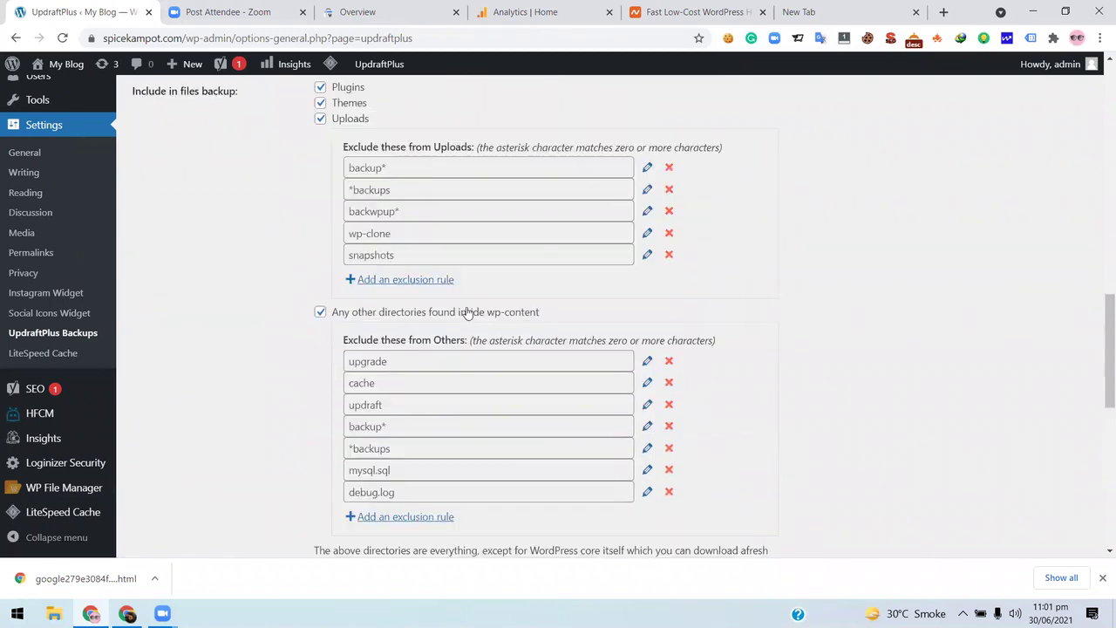
pyautogui.scroll(3, 468, 314)
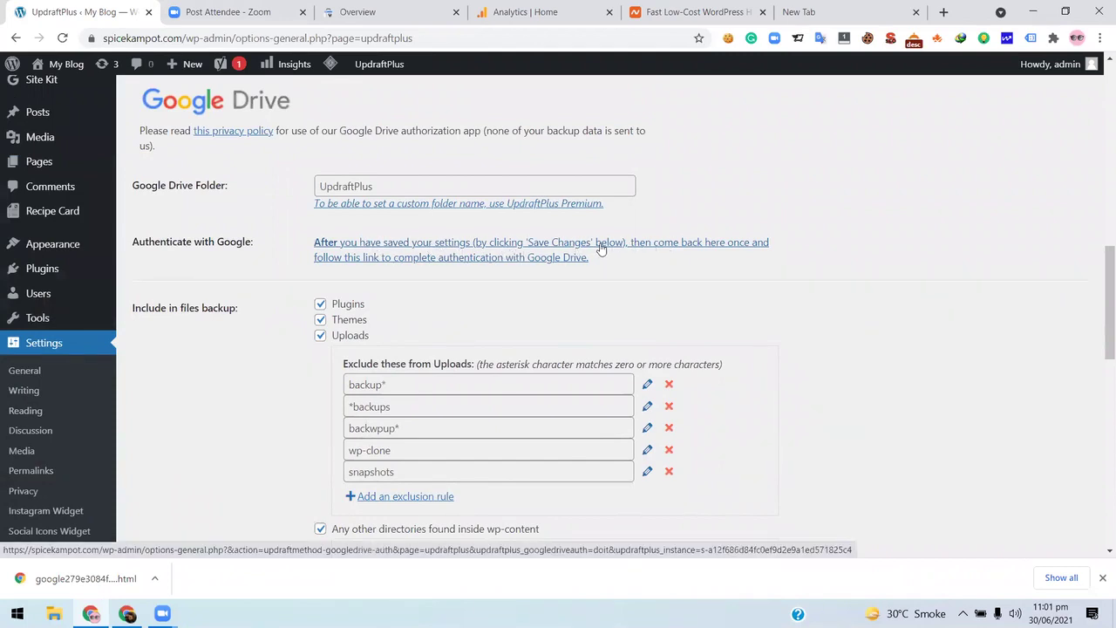
# - Cancel the Google Drive authentication prompt, then head to Backup / Restore and the Dashboard
pyautogui.click(532, 260)
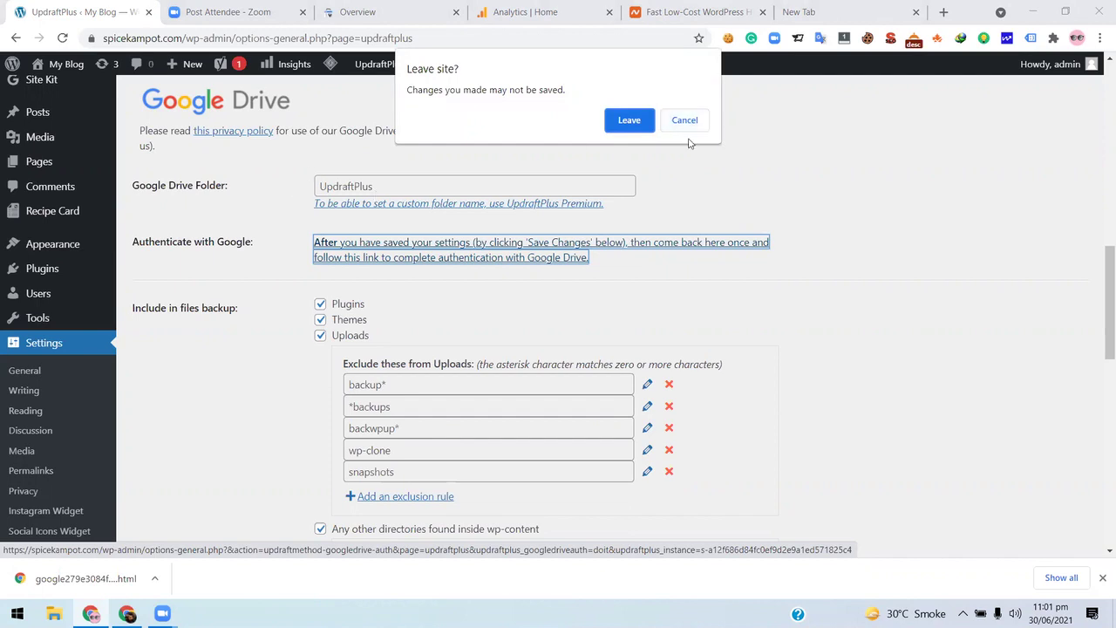
pyautogui.click(684, 120)
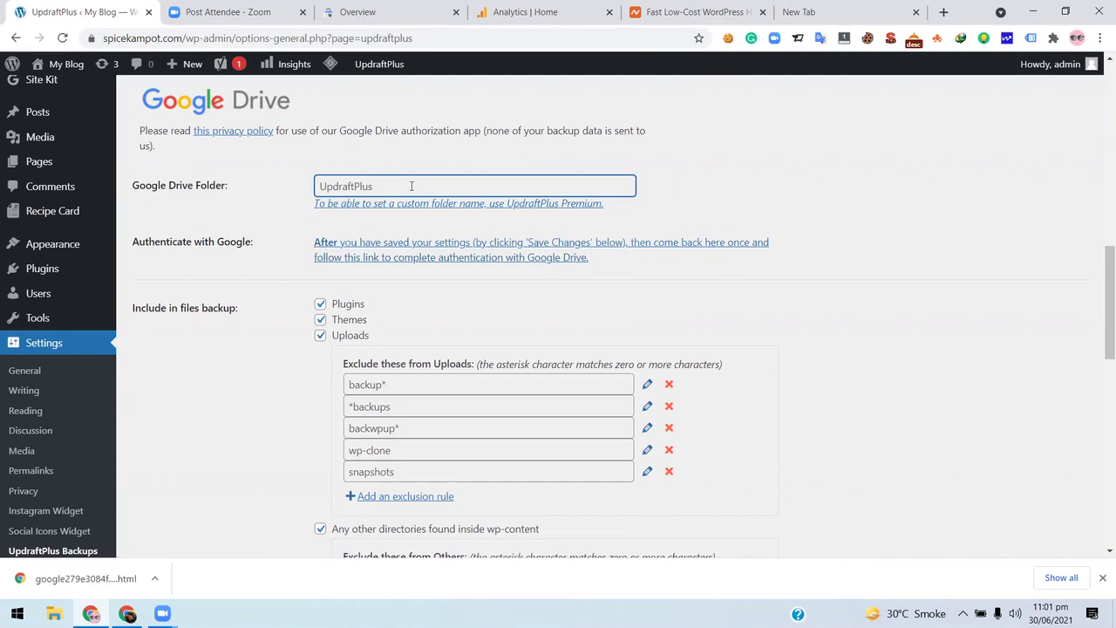
pyautogui.scroll(3, 411, 186)
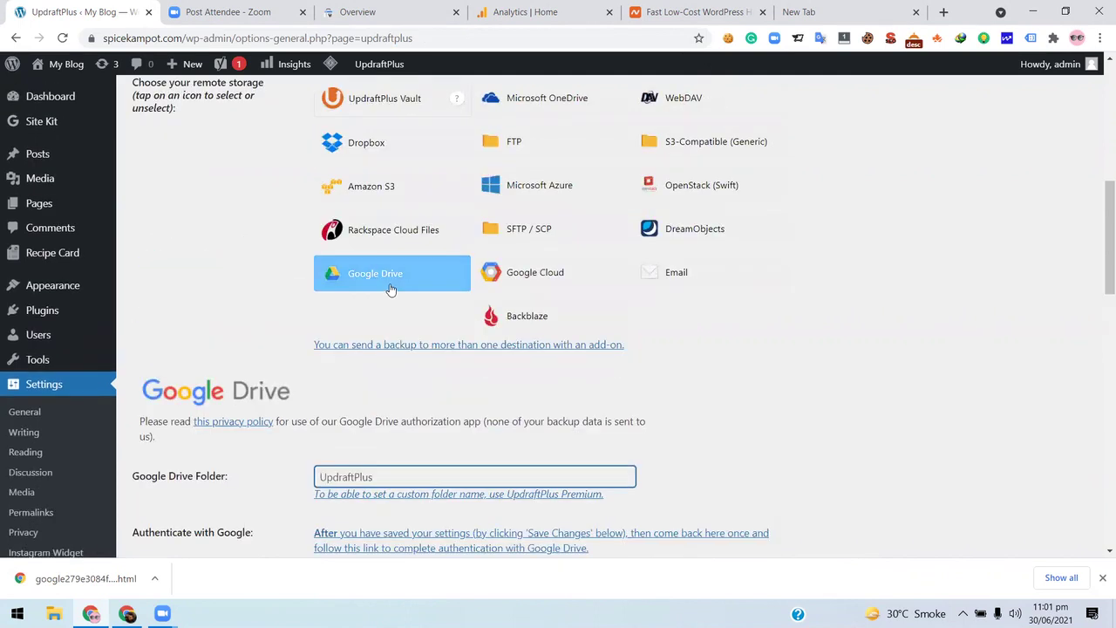
pyautogui.scroll(-2, 431, 328)
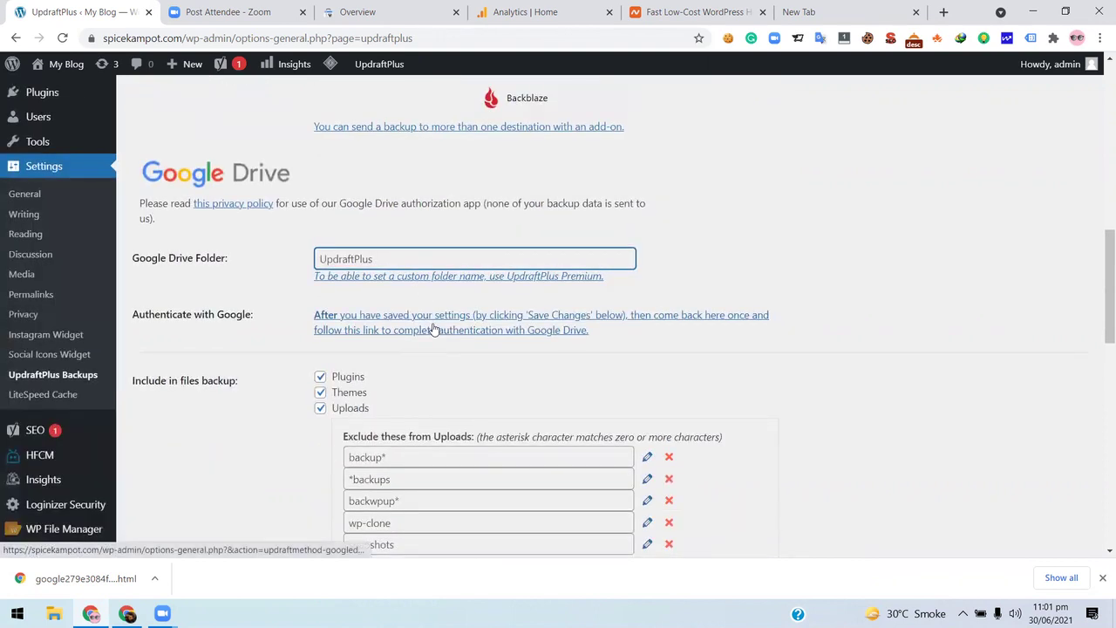
pyautogui.scroll(6, 433, 327)
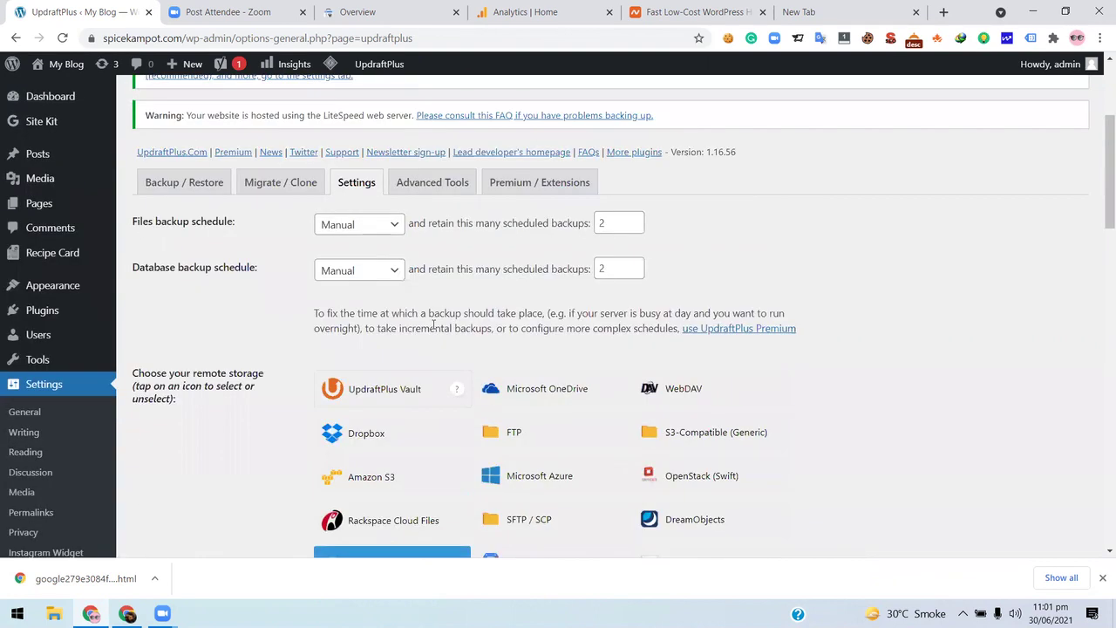
pyautogui.scroll(-2, 610, 296)
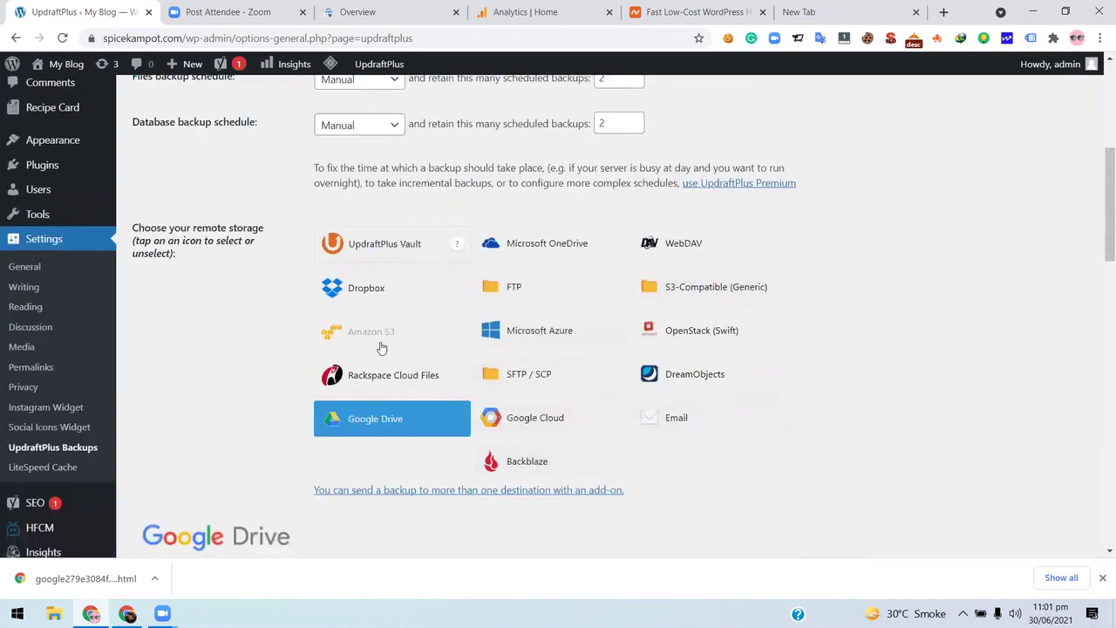
pyautogui.scroll(-1, 571, 251)
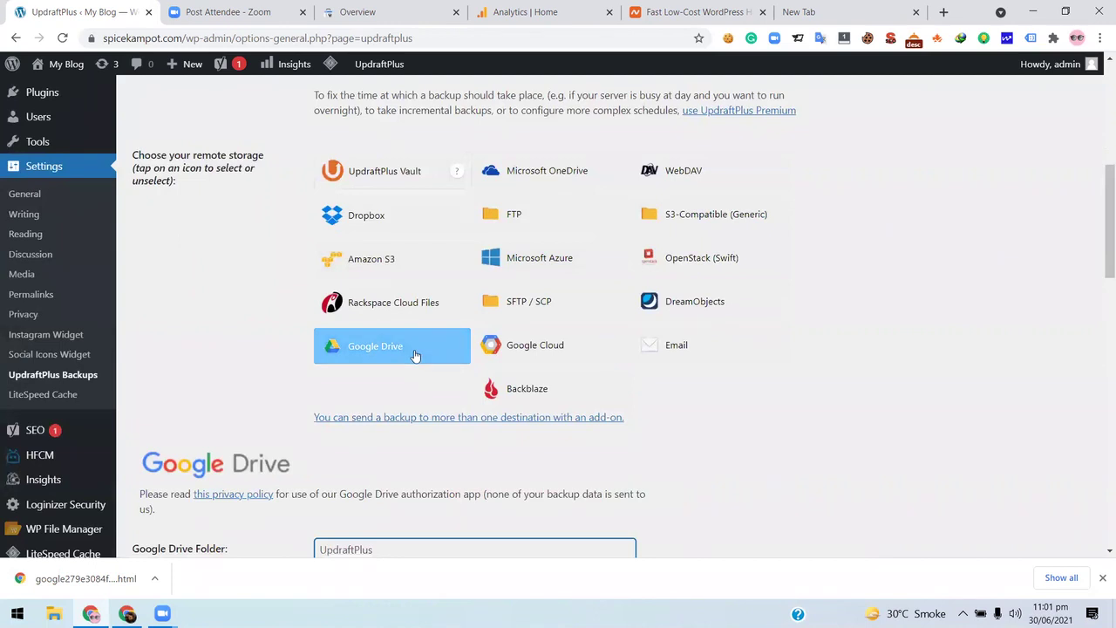
pyautogui.scroll(5, 415, 355)
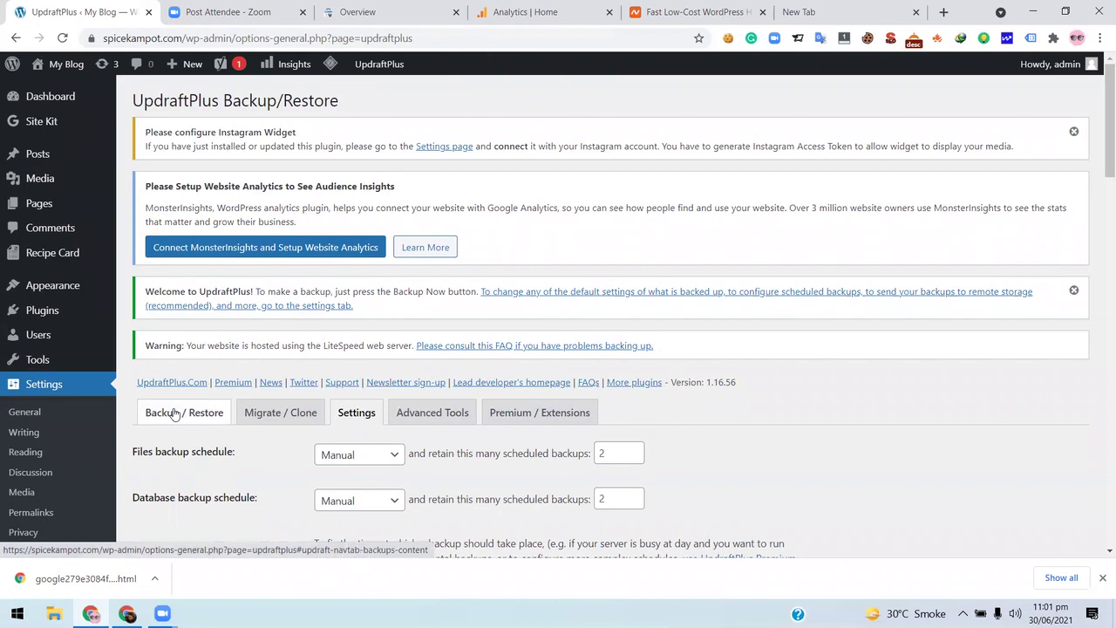
pyautogui.click(174, 413)
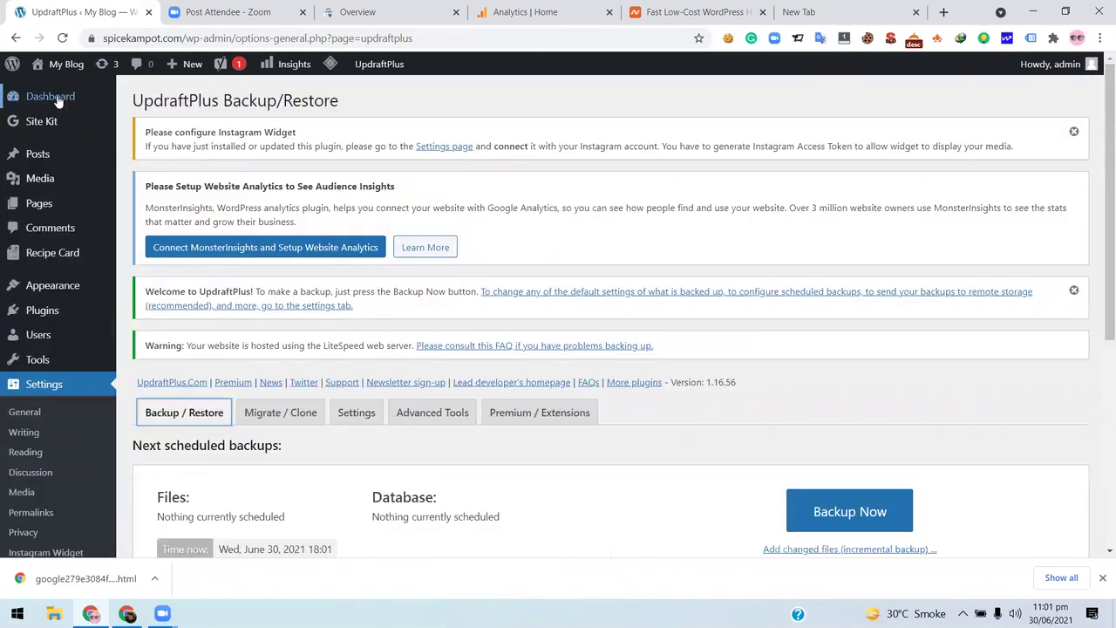
pyautogui.click(58, 100)
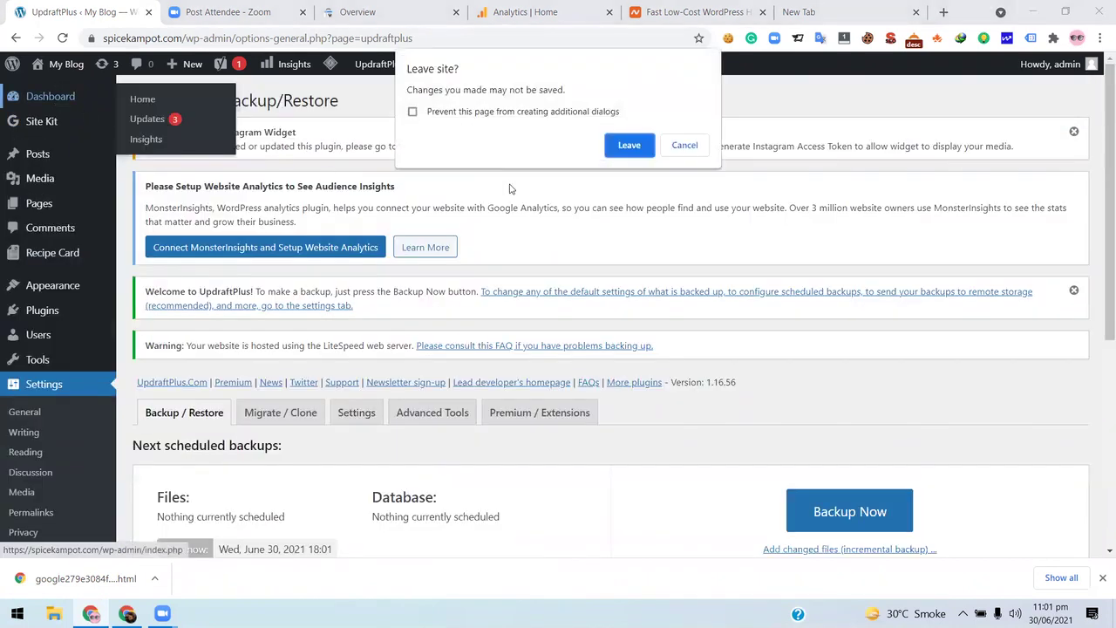
# - Confirm leaving the page, then reach UpdraftPlus Backup / Restore through the admin bar menu
pyautogui.click(628, 146)
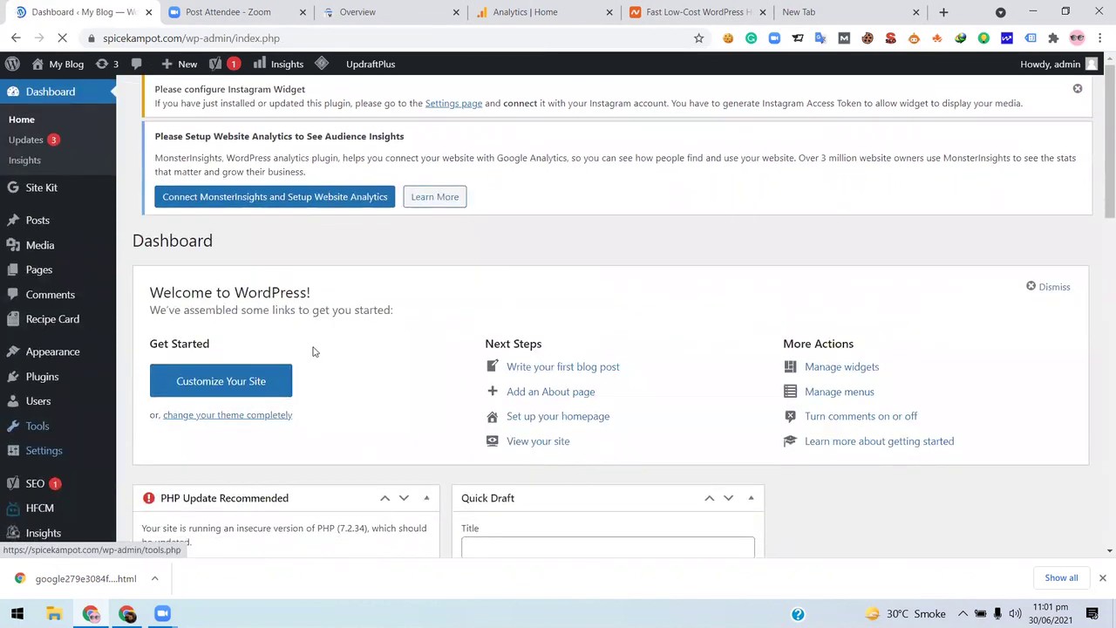
pyautogui.scroll(-5, 315, 351)
pyautogui.scroll(5, 315, 351)
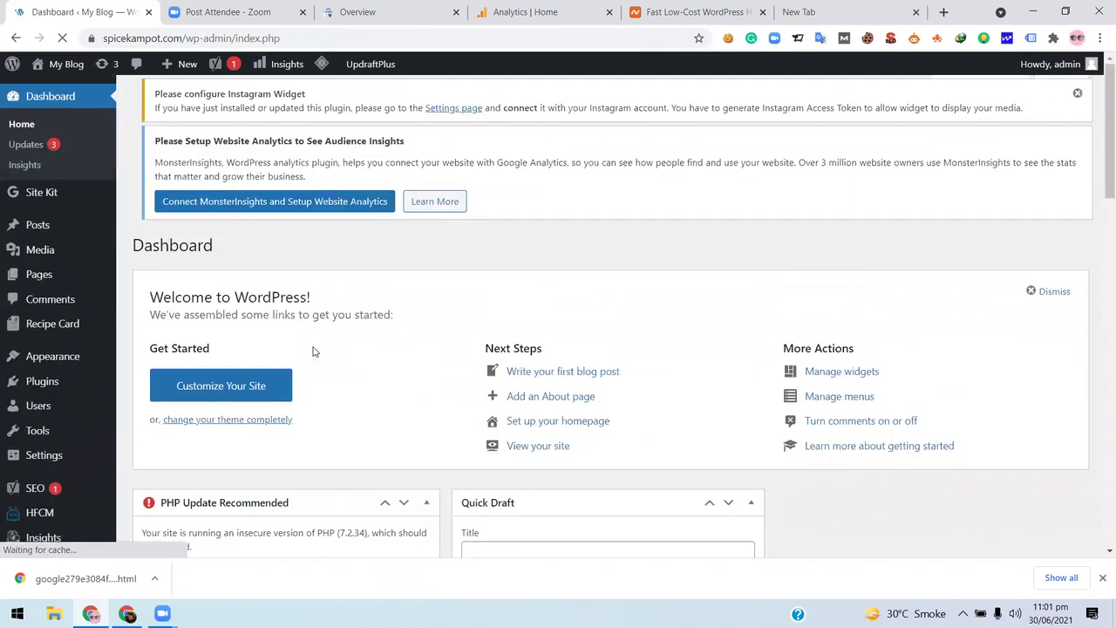
pyautogui.scroll(-3, 314, 351)
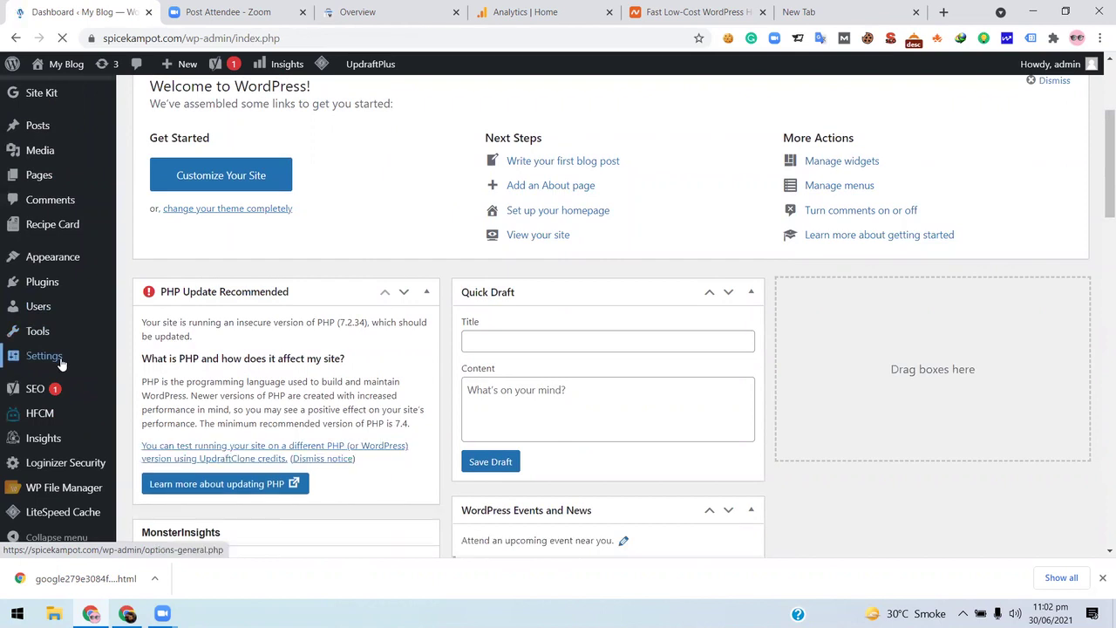
pyautogui.scroll(-3, 61, 365)
pyautogui.scroll(-1, 61, 364)
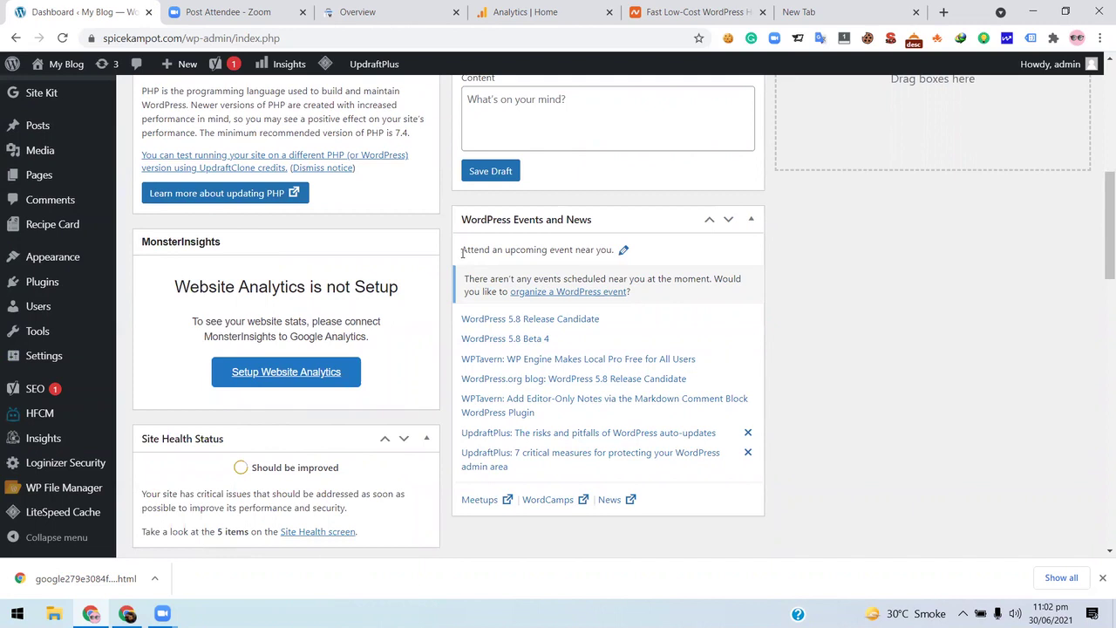
pyautogui.moveTo(38, 474)
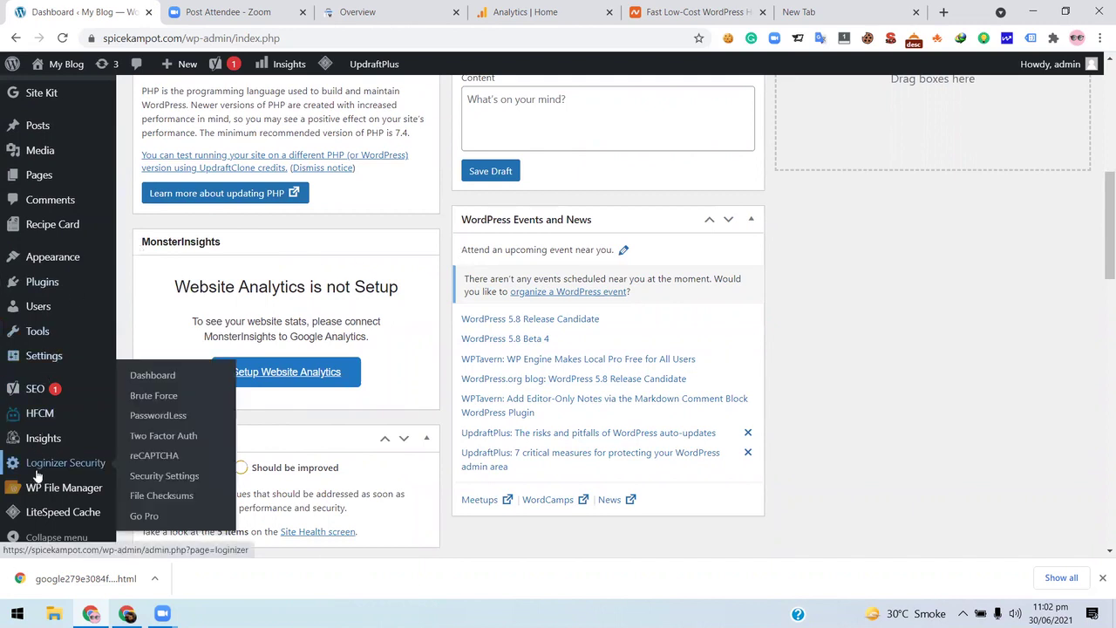
pyautogui.moveTo(63, 234)
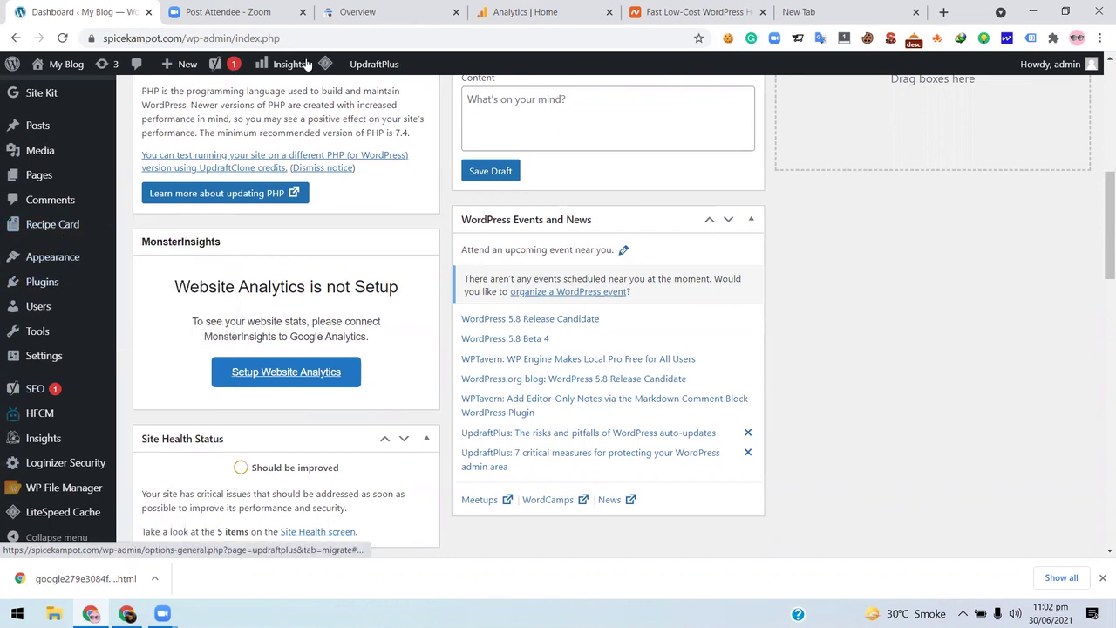
pyautogui.moveTo(389, 64)
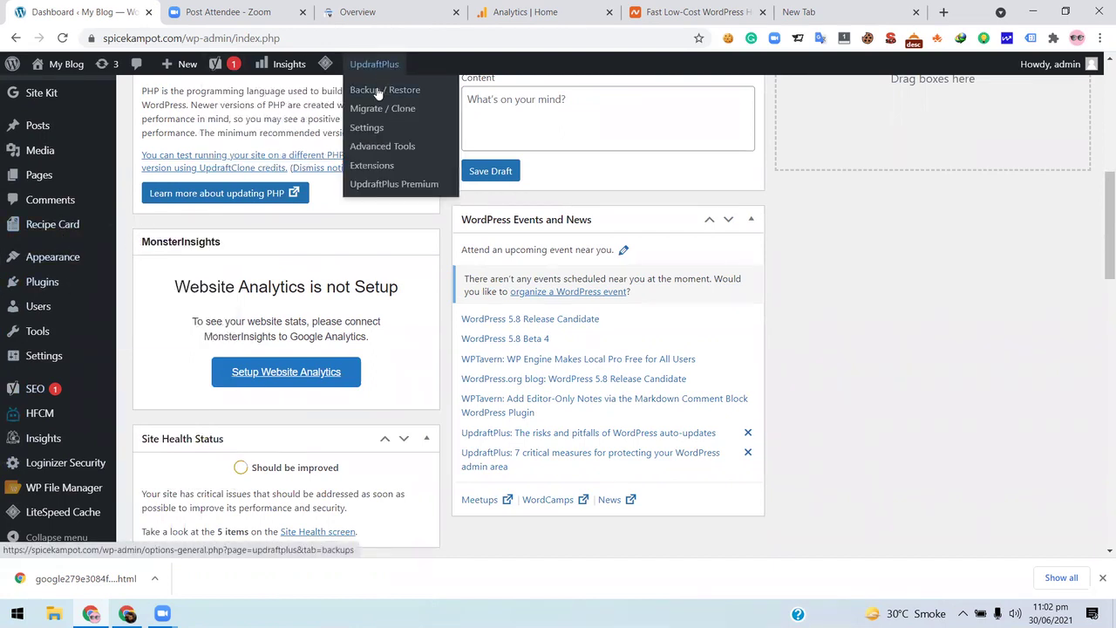
pyautogui.click(406, 127)
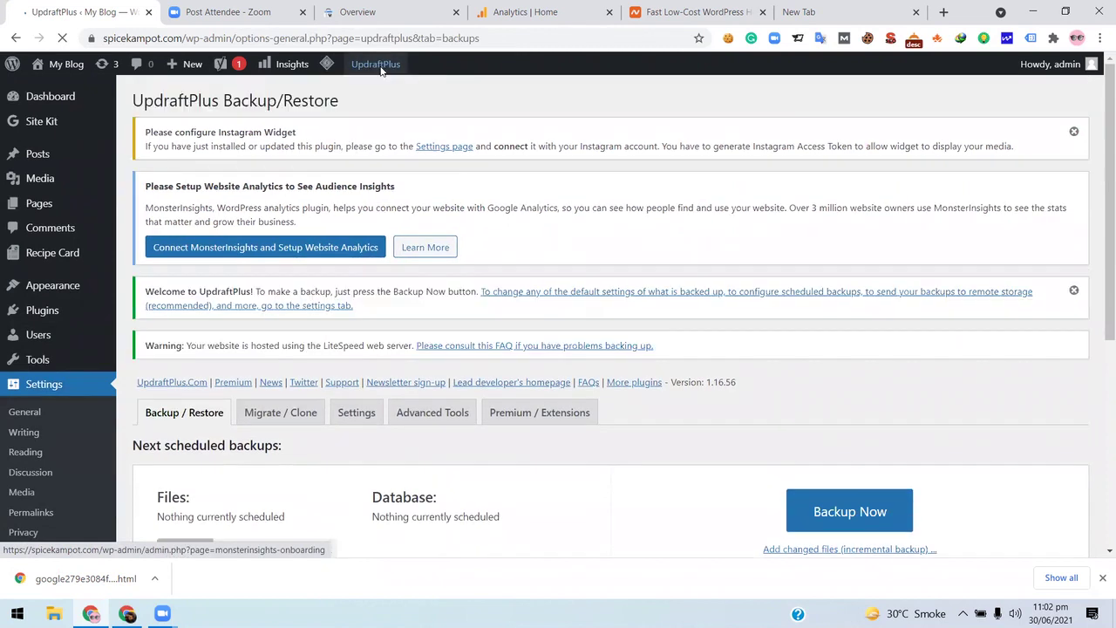
# - Open the UpdraftPlus Settings tab from the admin bar menu
pyautogui.moveTo(380, 67)
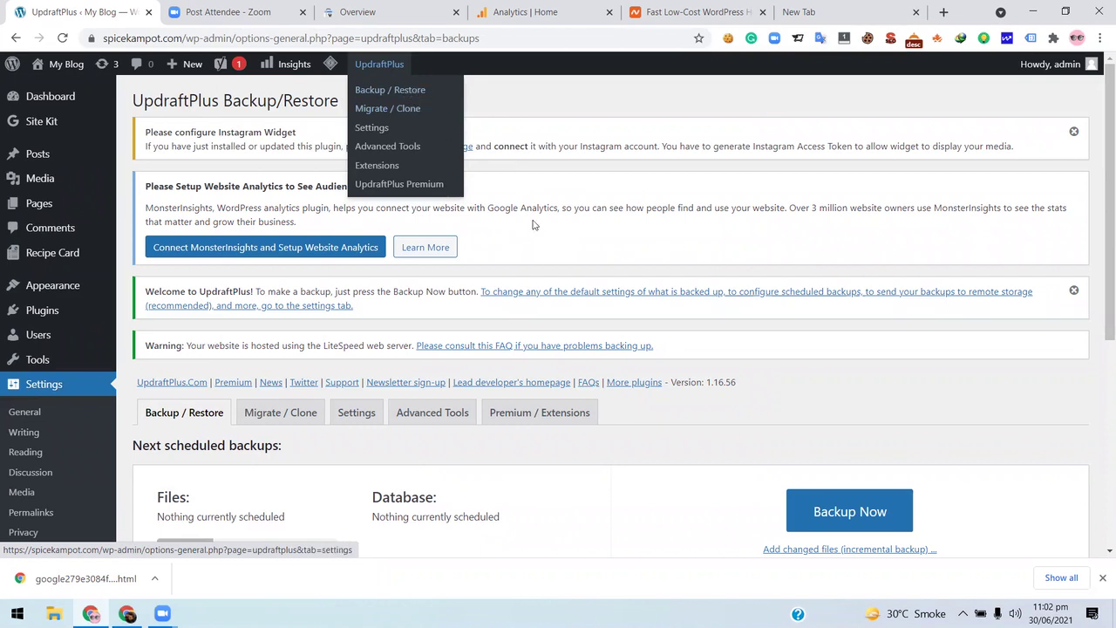
pyautogui.scroll(-5, 349, 240)
pyautogui.scroll(5, 364, 239)
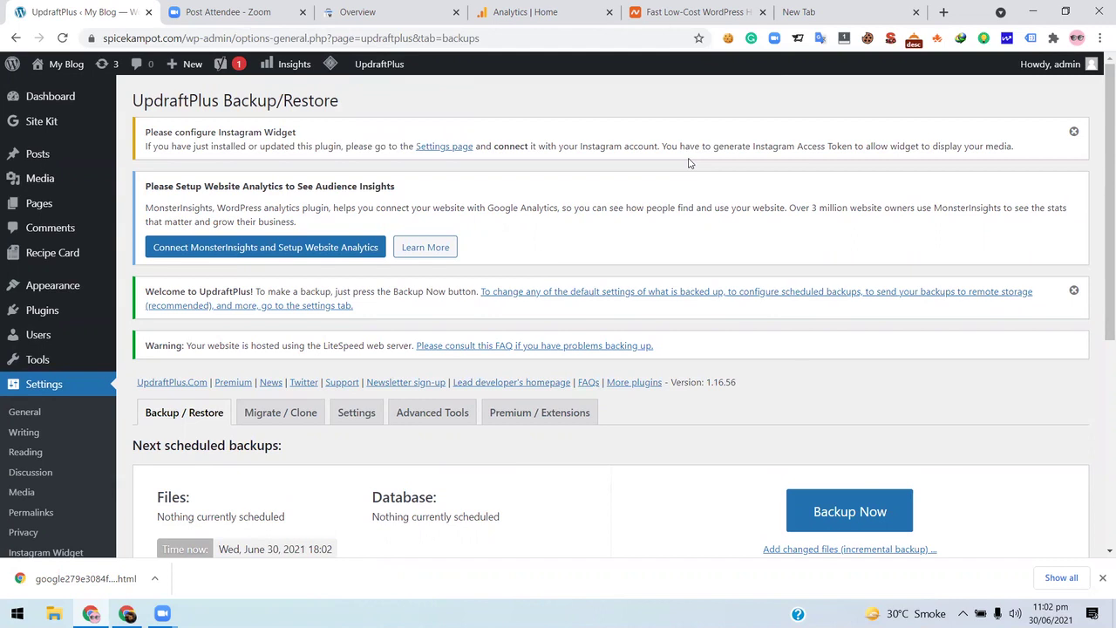
pyautogui.scroll(-3, 689, 162)
pyautogui.click(367, 127)
# - Review the remote storage icons and Include in files backup options, then switch to Namecheap
pyautogui.scroll(-5, 377, 326)
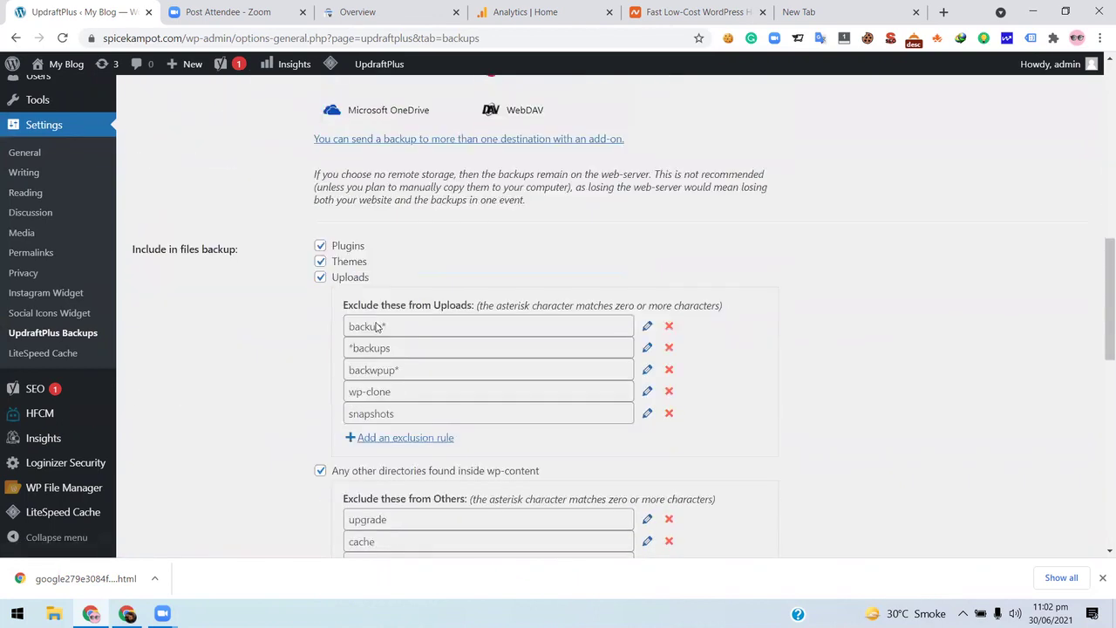
pyautogui.scroll(-7, 376, 326)
pyautogui.scroll(4, 376, 322)
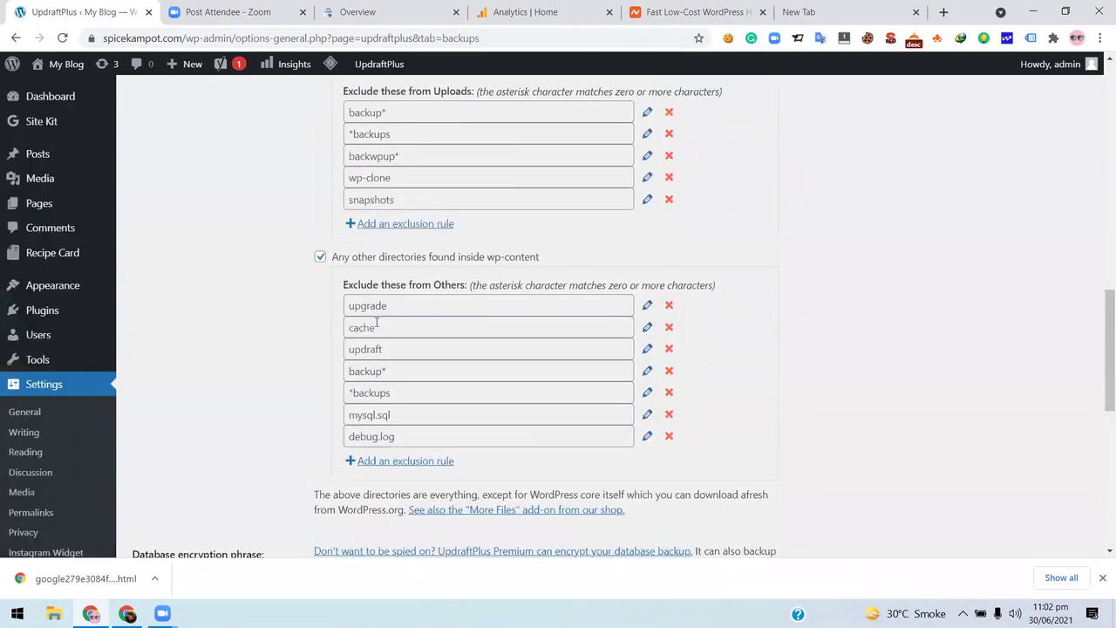
pyautogui.scroll(10, 377, 326)
pyautogui.scroll(3, 373, 325)
pyautogui.scroll(-5, 925, 307)
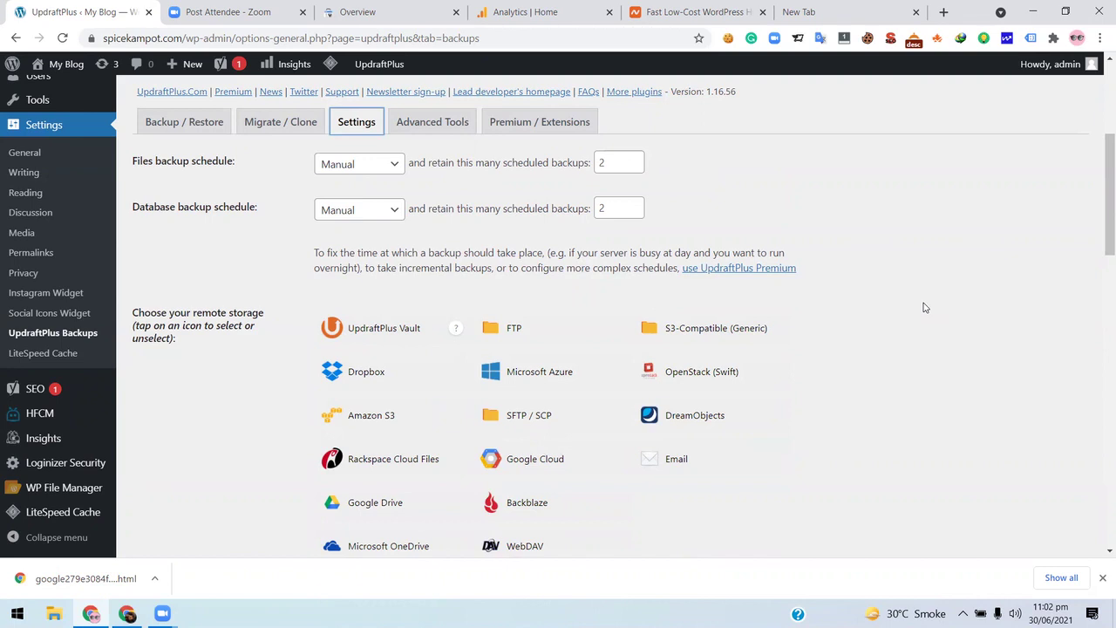
pyautogui.scroll(-3, 903, 278)
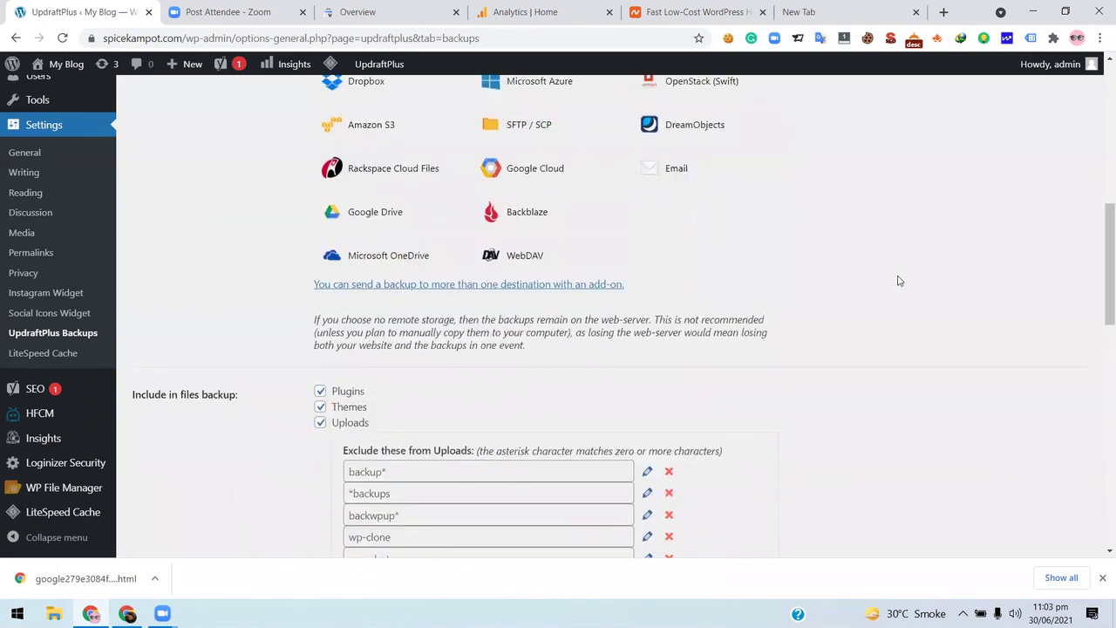
pyautogui.click(702, 11)
# - Open Namecheap's Shared Hosting plans page from the Hosting menu
pyautogui.scroll(10, 558, 261)
pyautogui.scroll(-4, 535, 261)
pyautogui.scroll(-2, 549, 258)
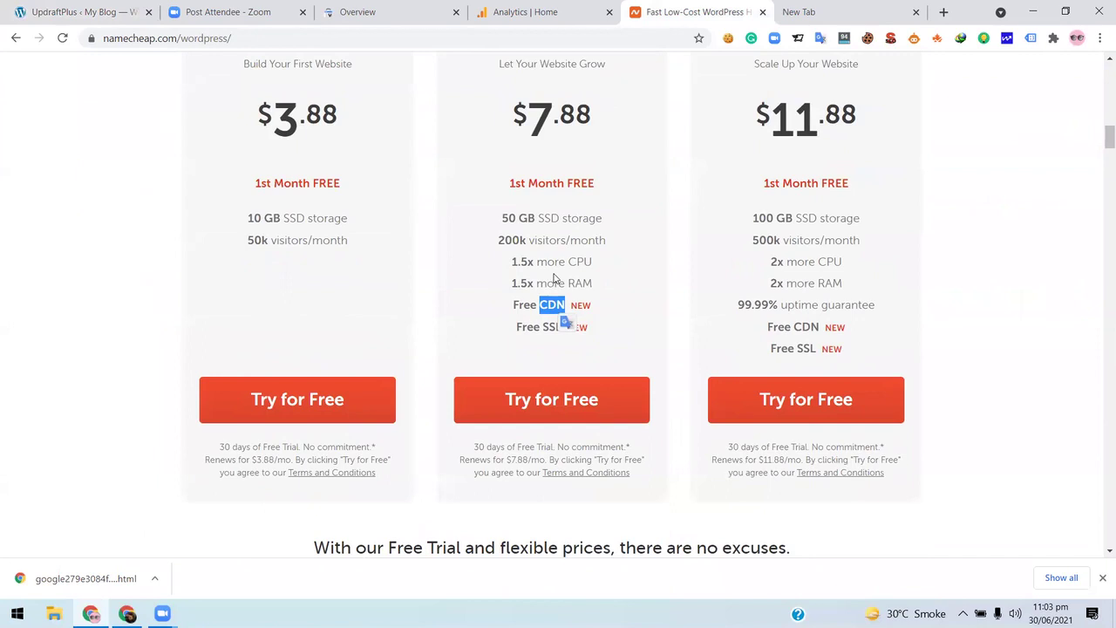
pyautogui.scroll(10, 554, 277)
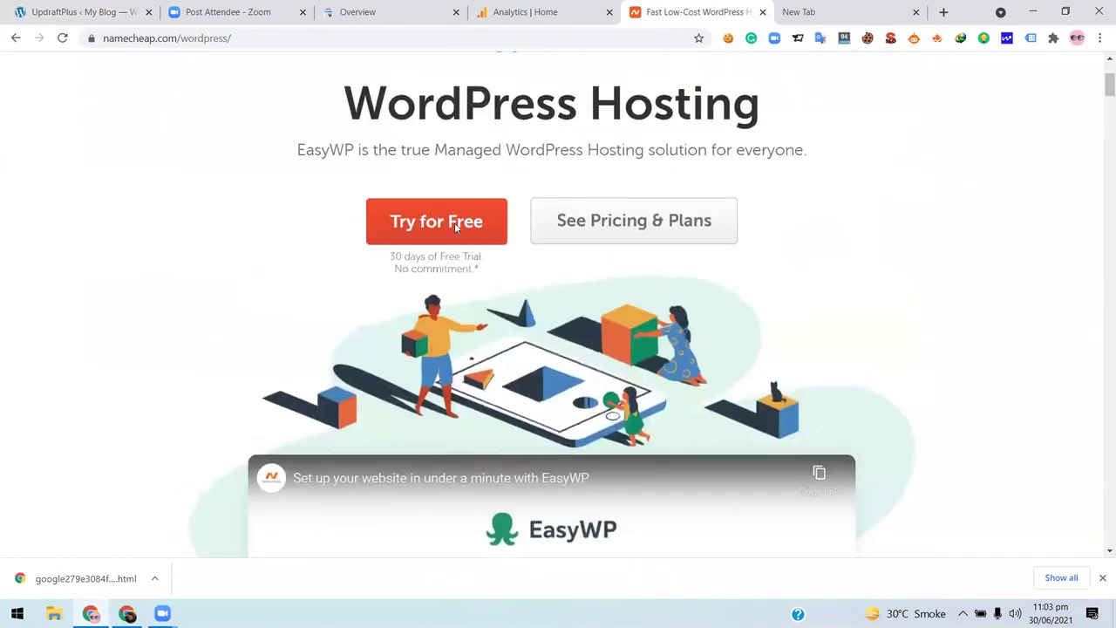
pyautogui.scroll(3, 503, 261)
pyautogui.moveTo(456, 117)
pyautogui.click(466, 160)
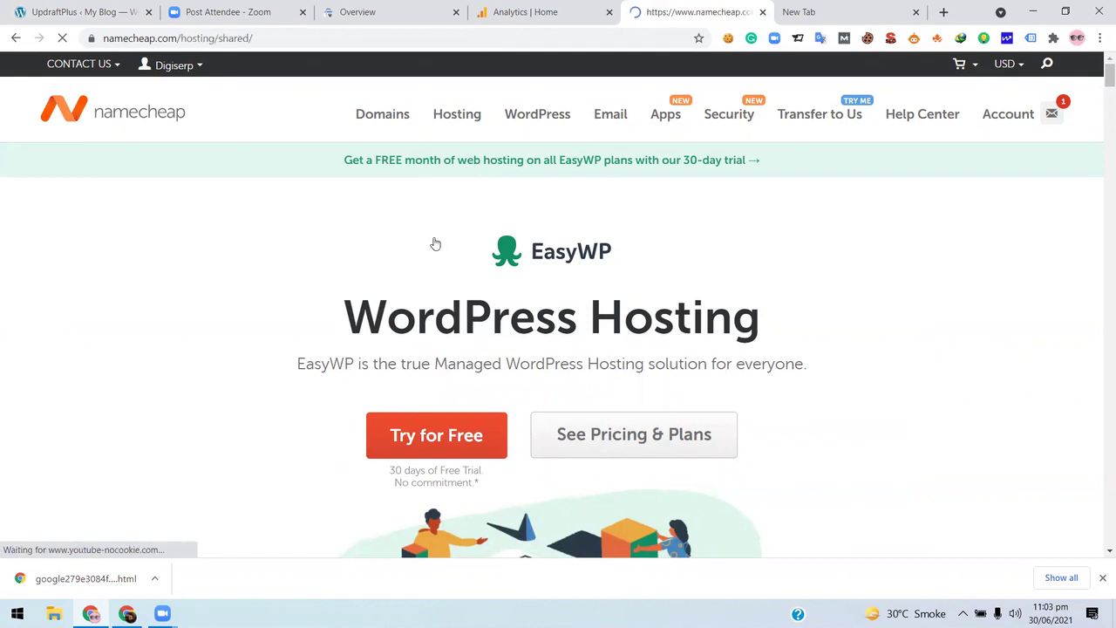
# - Compare the Tech Specs Backups row: Twice a Week versus Twice a Week + Autobackup
pyautogui.scroll(-10, 436, 242)
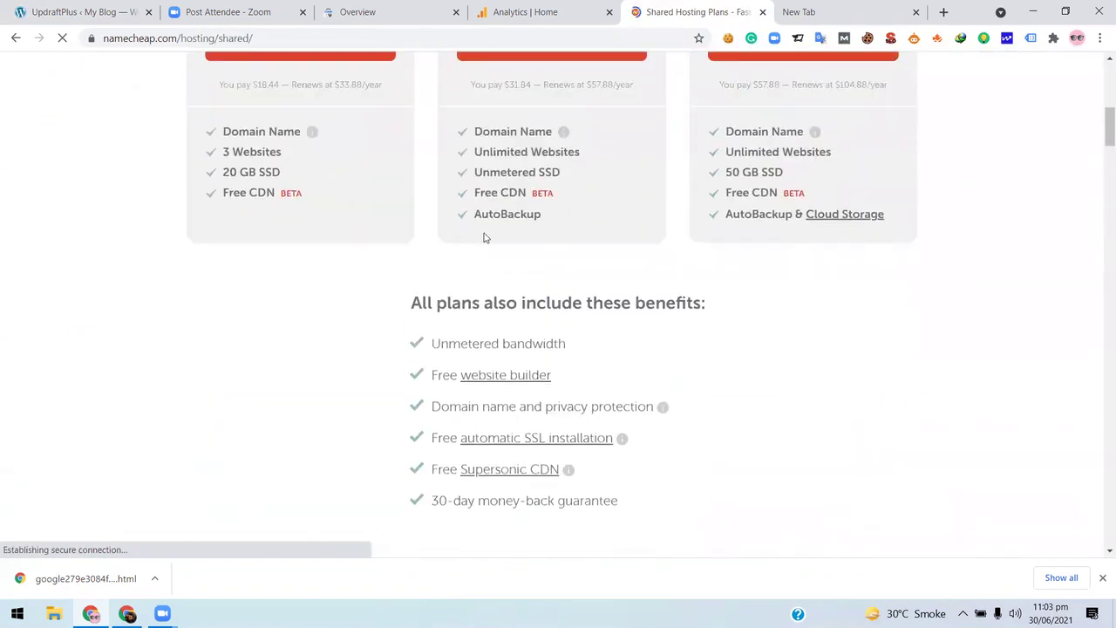
pyautogui.scroll(-3, 578, 196)
pyautogui.scroll(3, 578, 196)
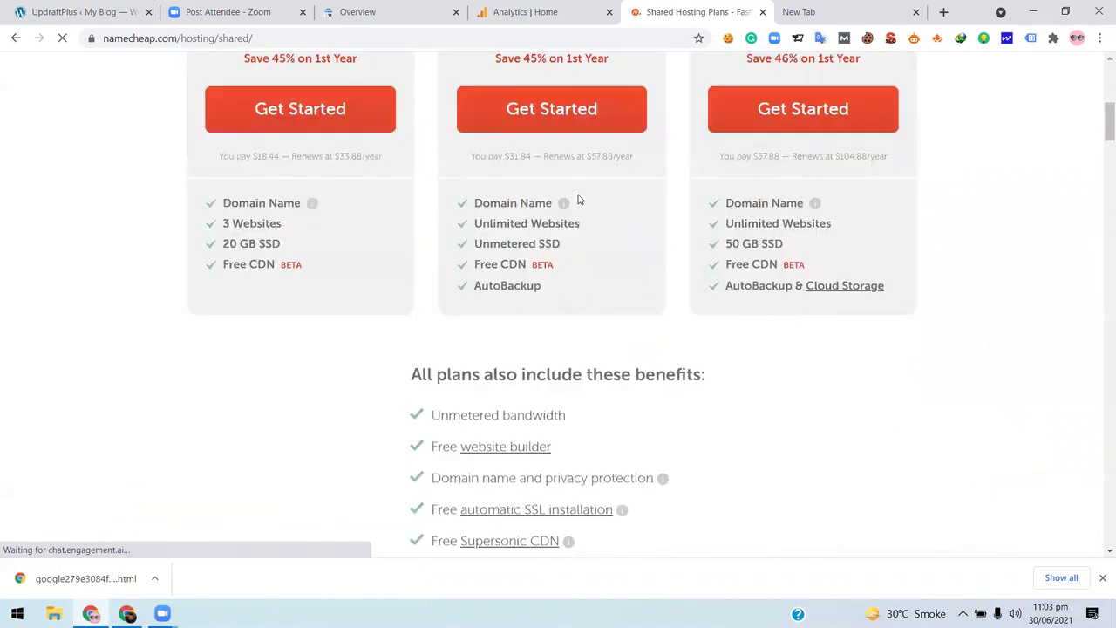
pyautogui.scroll(-18, 443, 244)
pyautogui.scroll(-1, 91, 319)
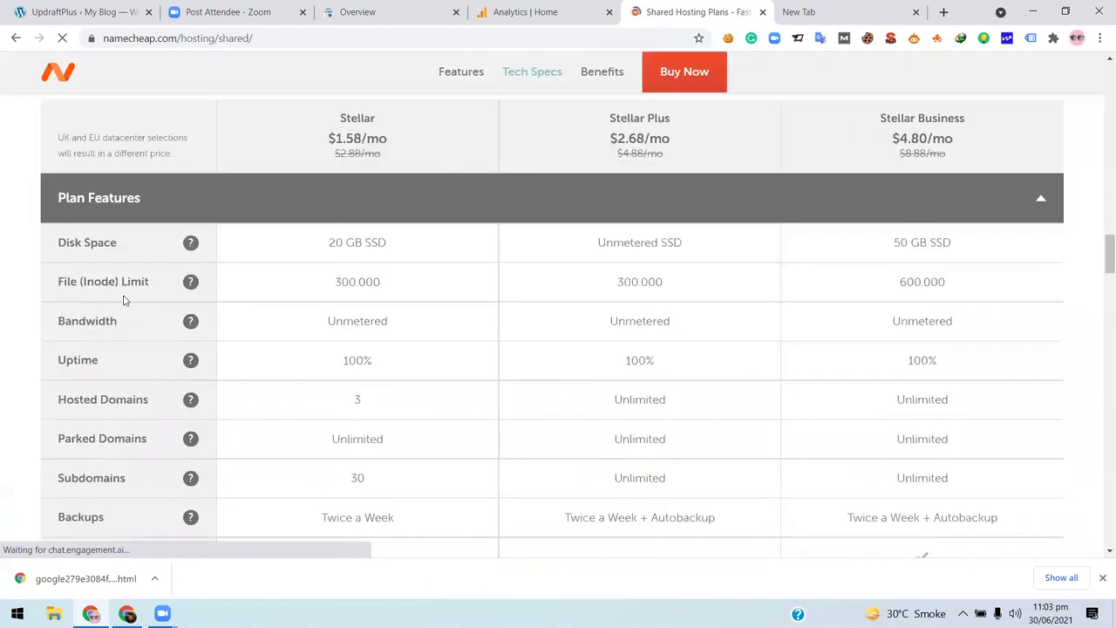
pyautogui.scroll(-1, 83, 357)
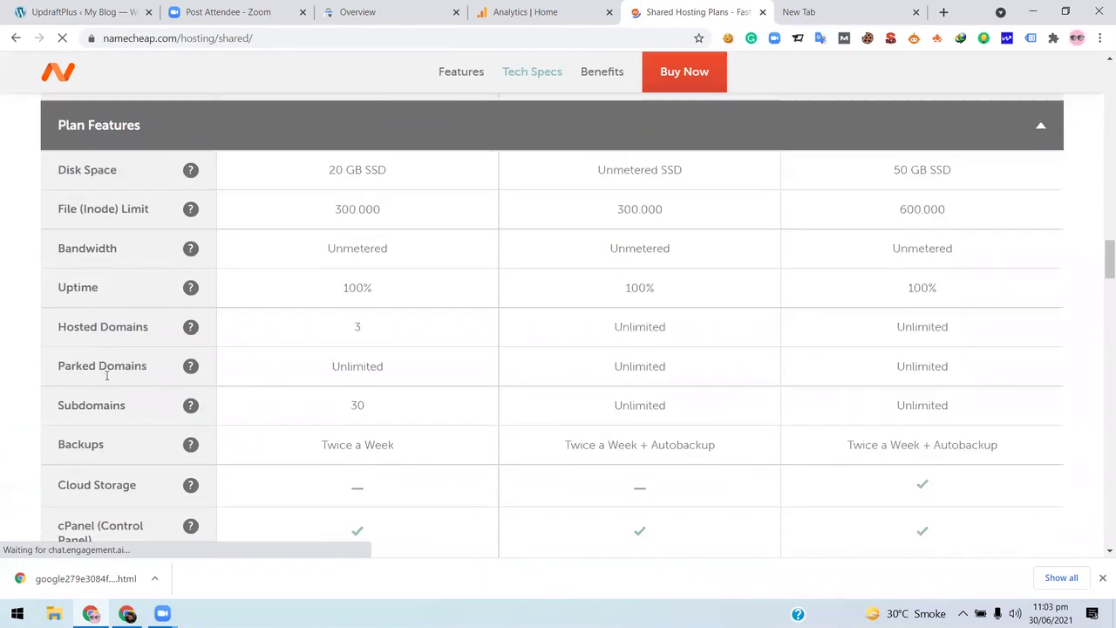
pyautogui.scroll(-1, 93, 401)
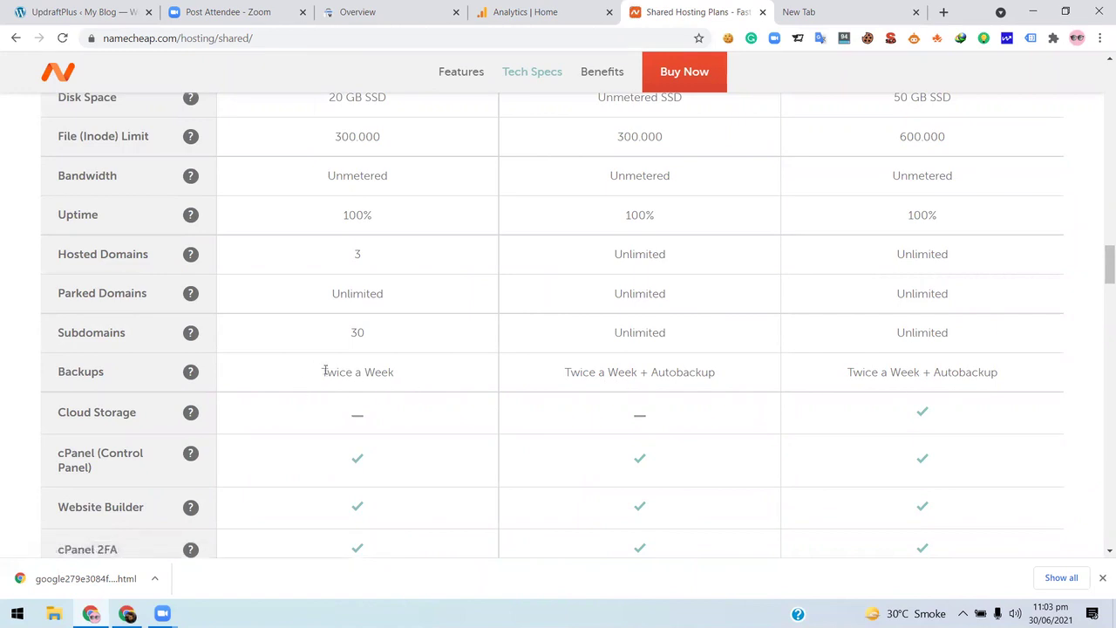
pyautogui.tripleClick(337, 371)
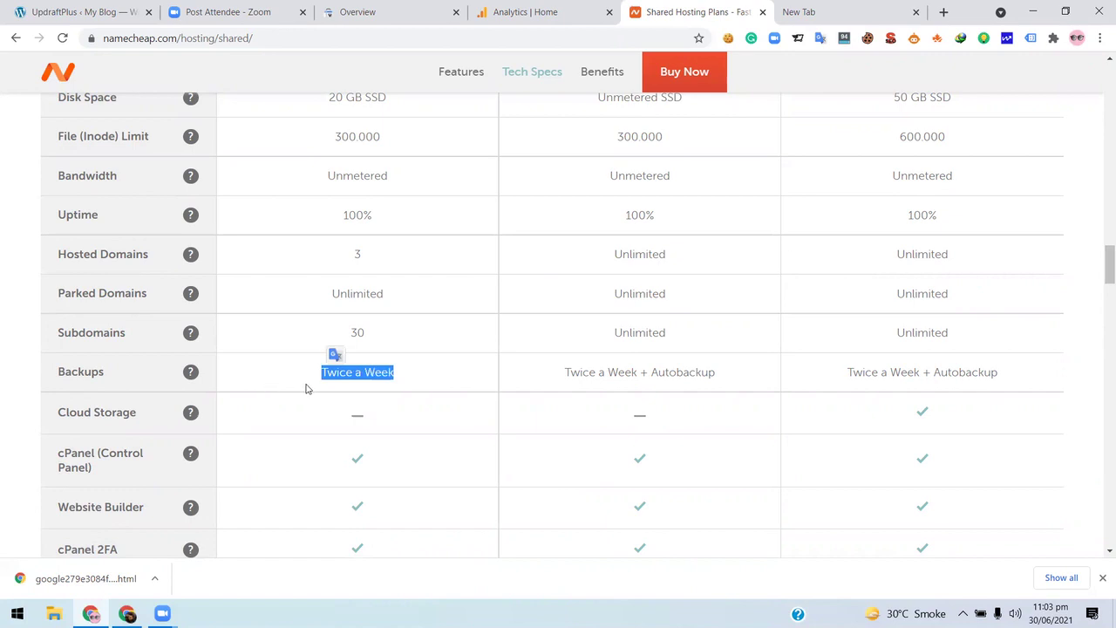
pyautogui.click(309, 389)
pyautogui.tripleClick(385, 369)
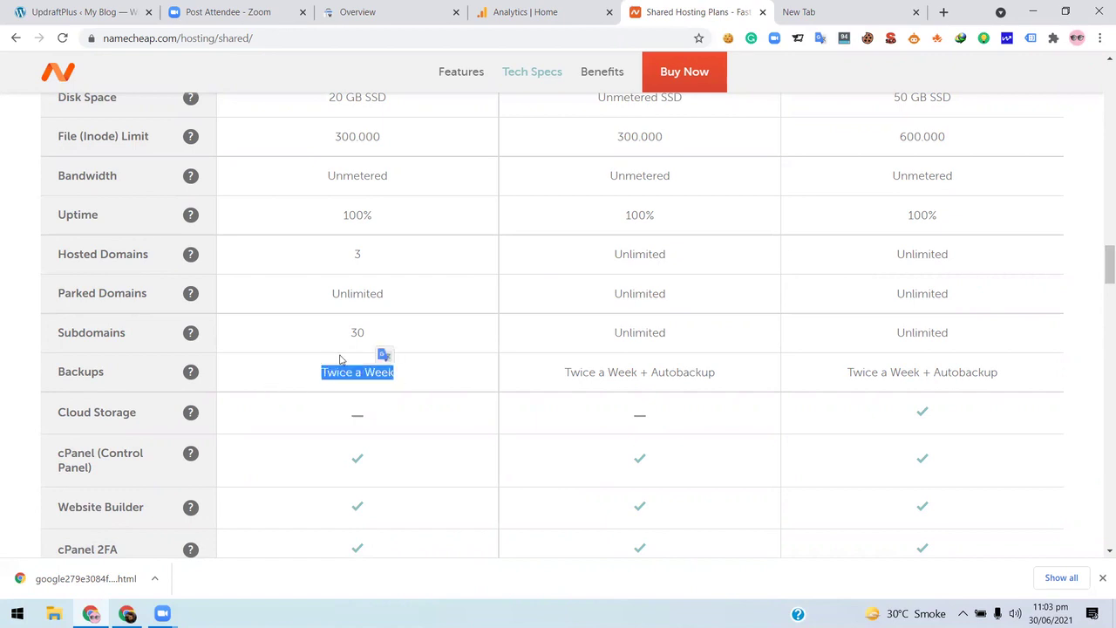
pyautogui.tripleClick(636, 372)
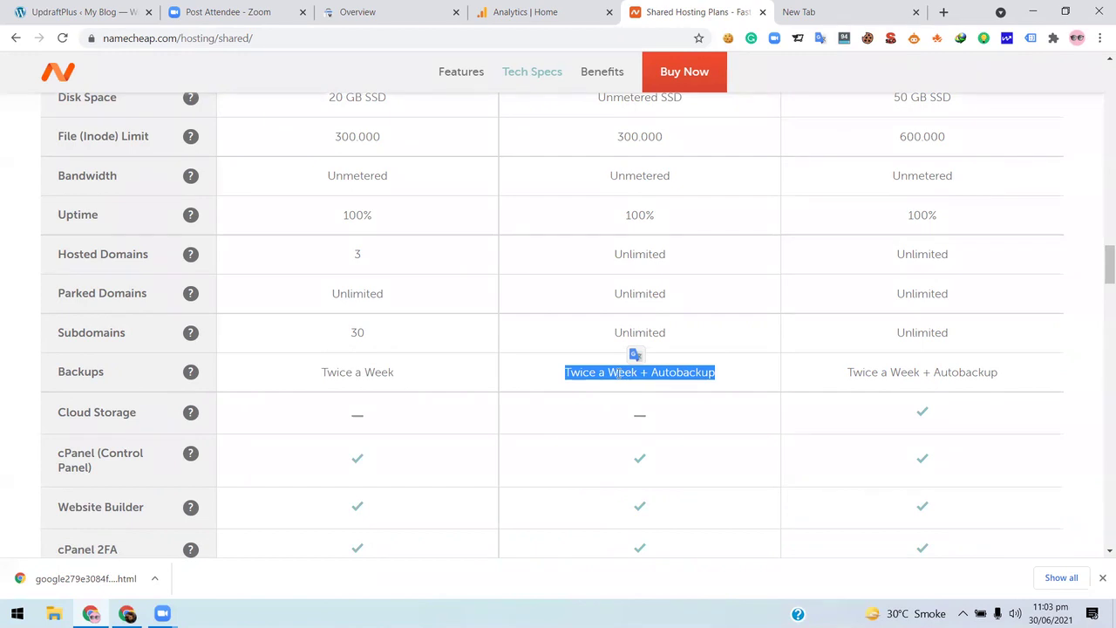
# - Return to the UpdraftPlus settings tab in WordPress
pyautogui.scroll(-6, 964, 366)
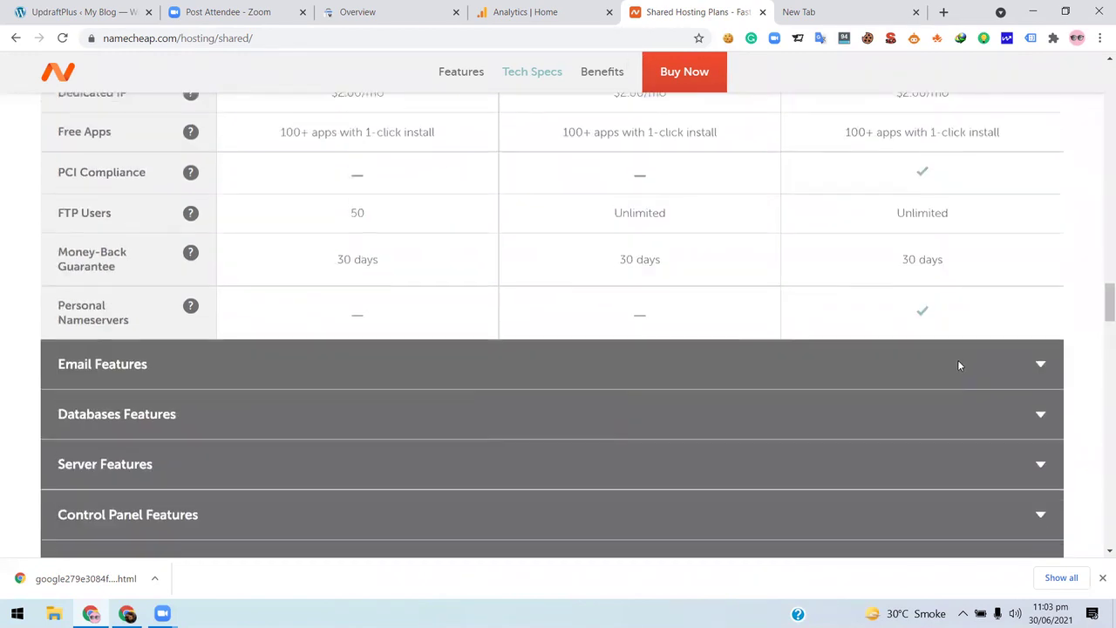
pyautogui.scroll(3, 959, 366)
pyautogui.scroll(-2, 284, 365)
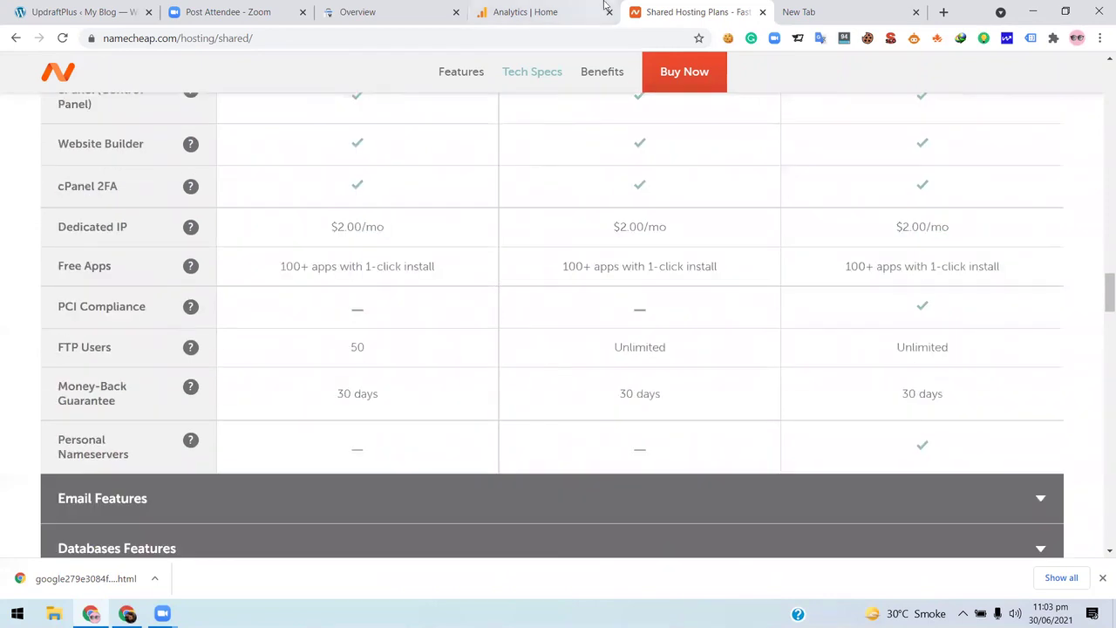
pyautogui.click(79, 12)
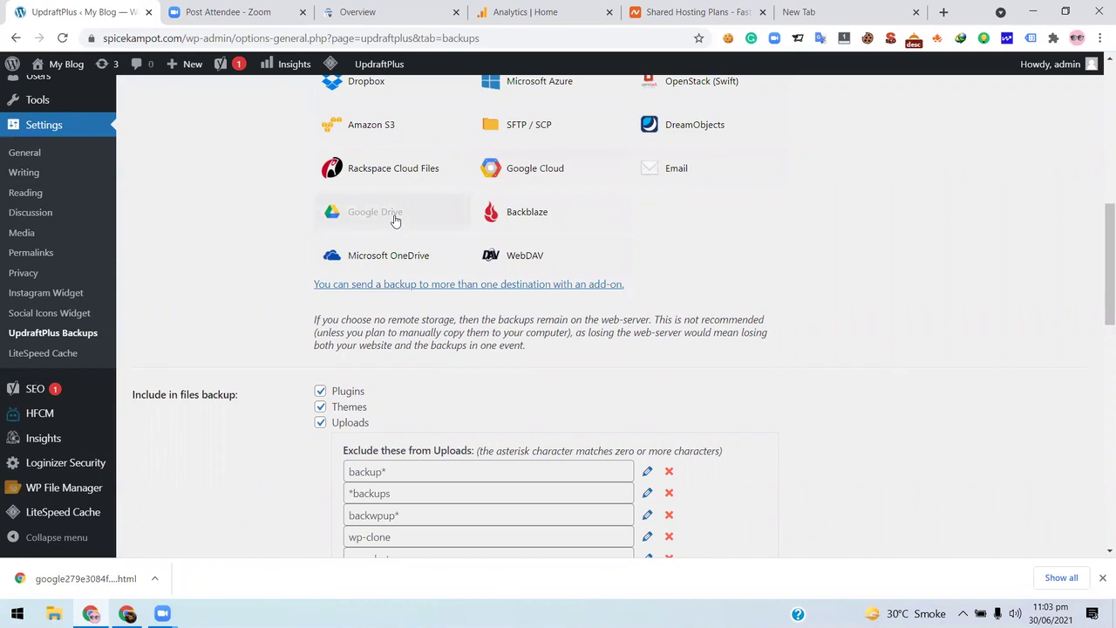
# - Scroll the UpdraftPlus settings back to the top and bring up the admin-bar UpdraftPlus dropdown
pyautogui.scroll(-5, 766, 211)
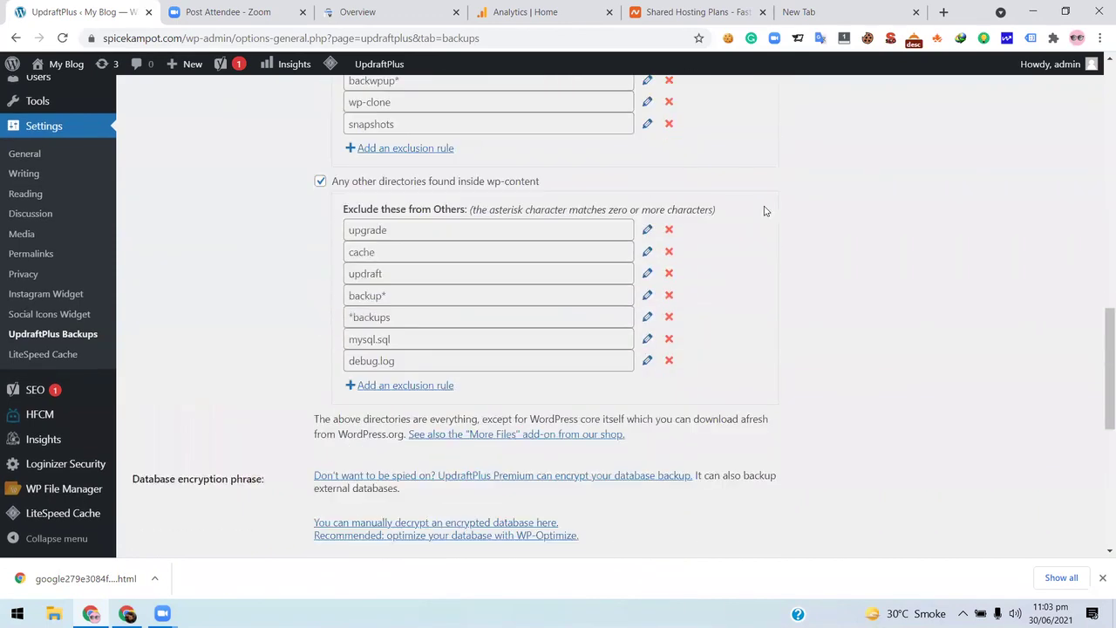
pyautogui.scroll(15, 765, 211)
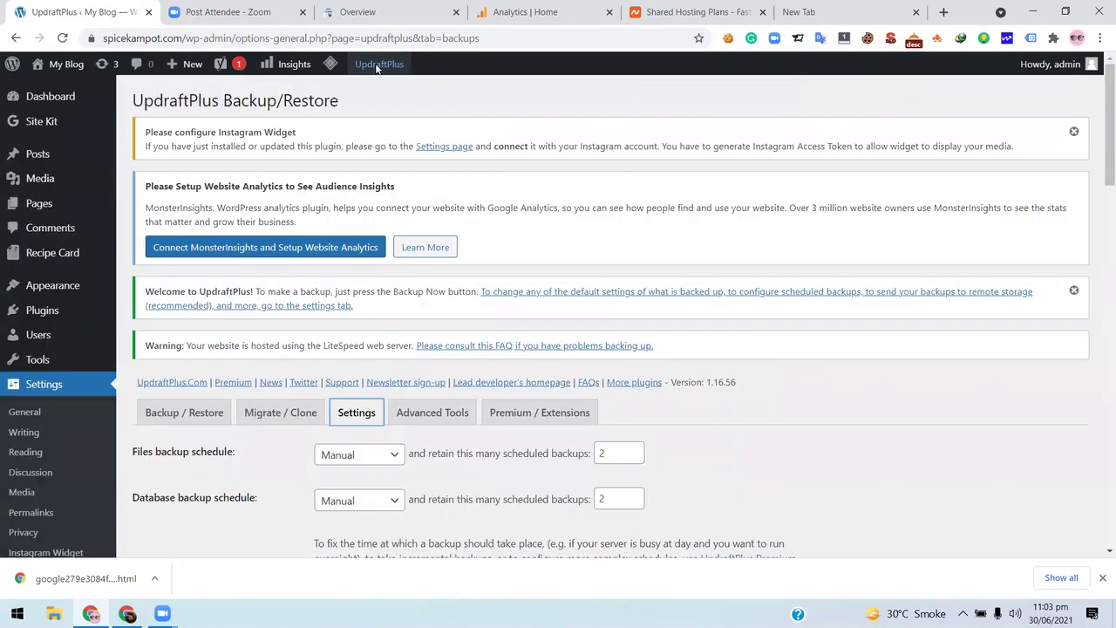
pyautogui.moveTo(378, 68)
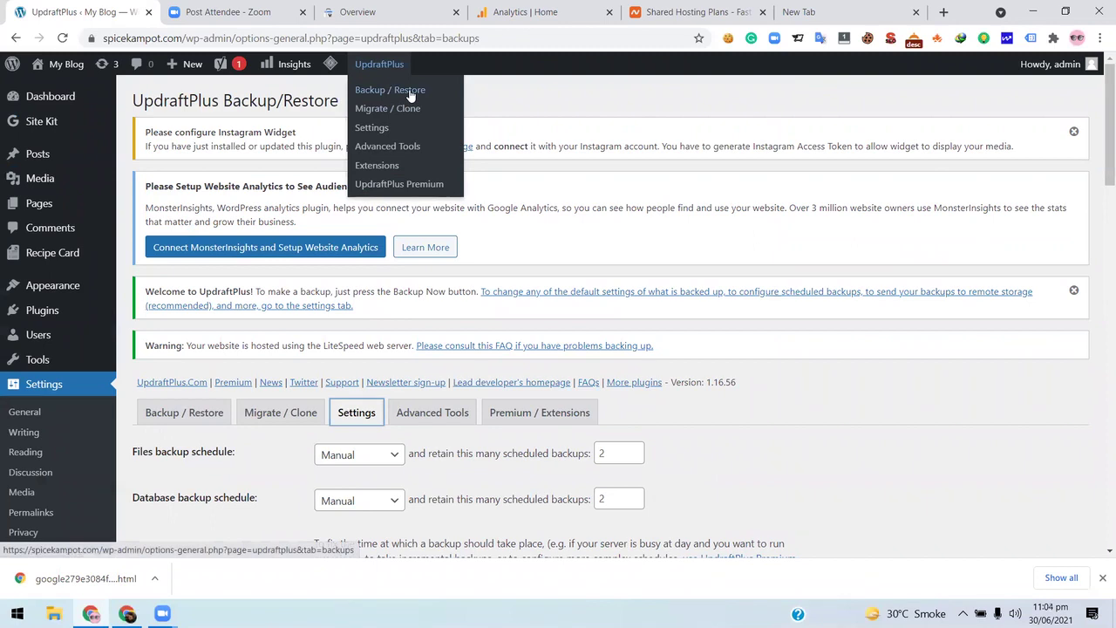